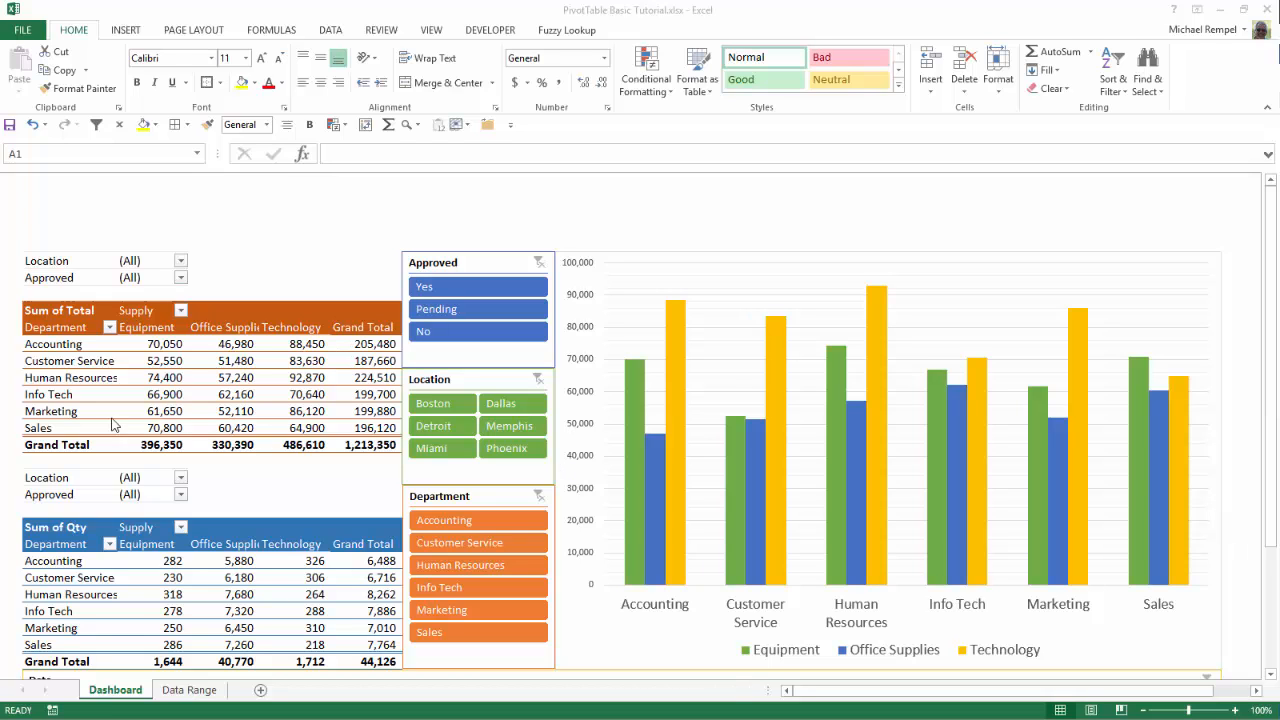
- Create a PivotTable on a new worksheet from the Data Range sheet's data, cells A1:H2001
left_click(184, 694)
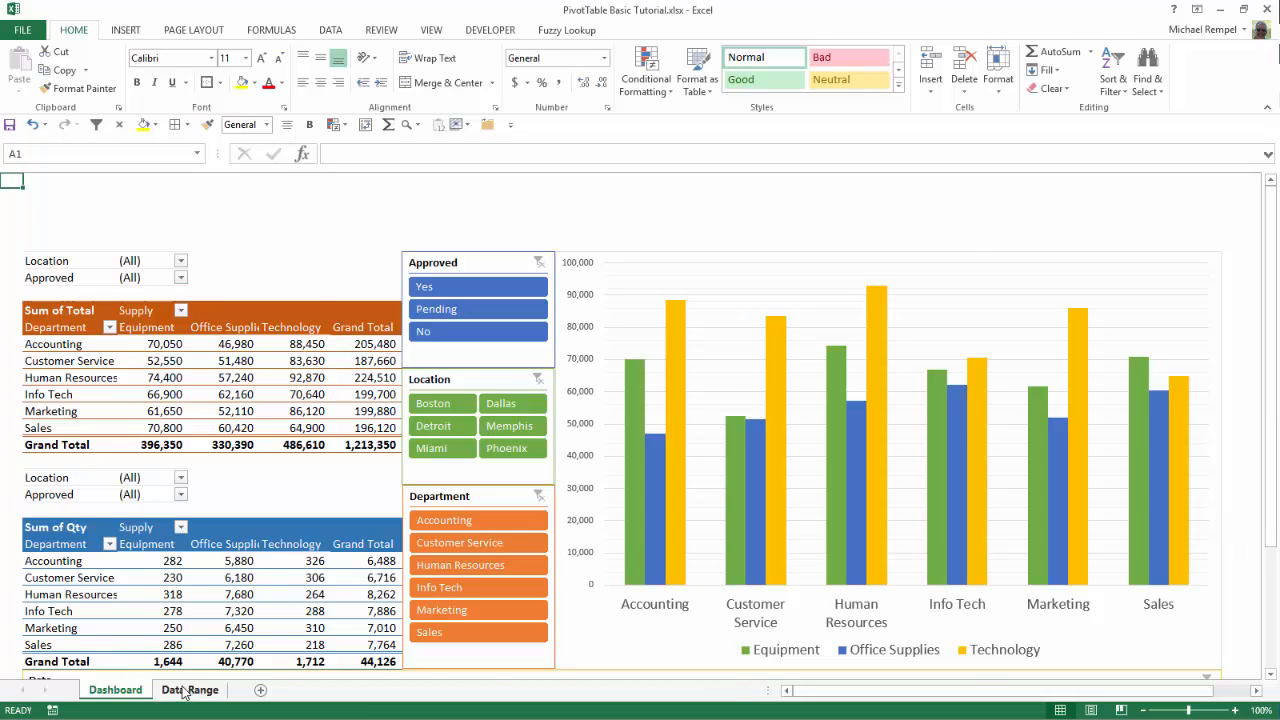
left_click(184, 691)
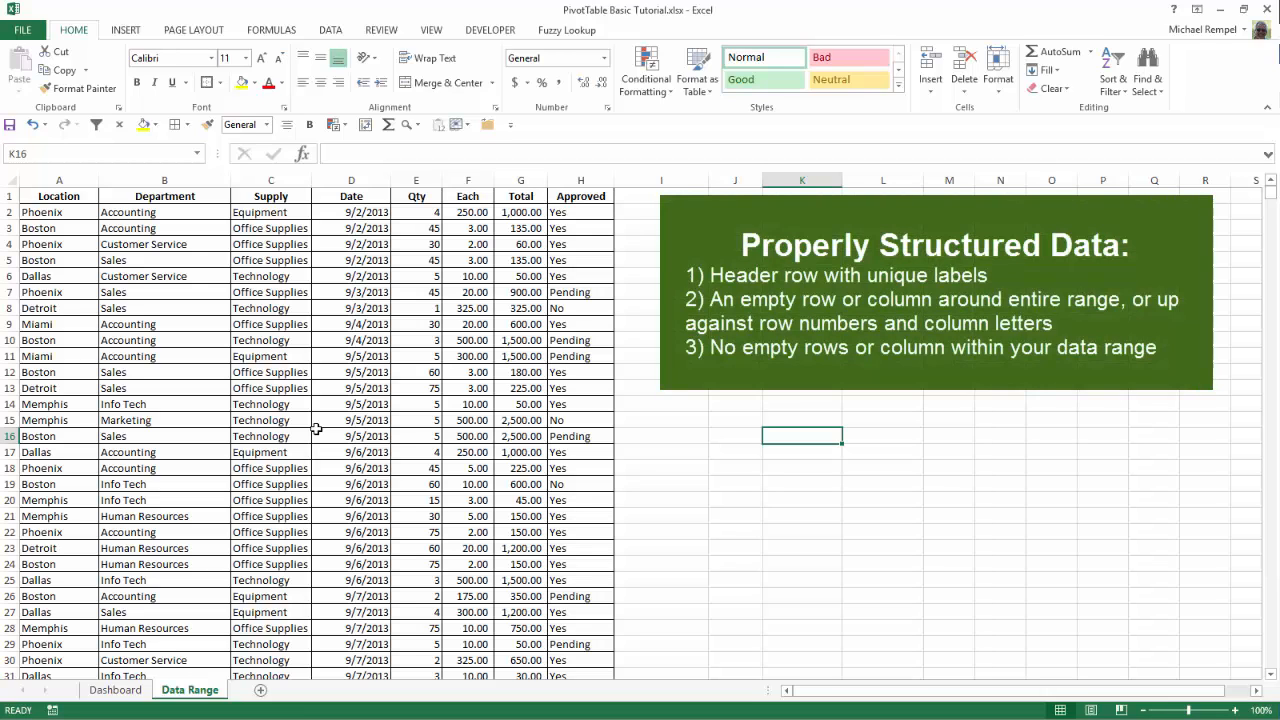
left_click(42, 197)
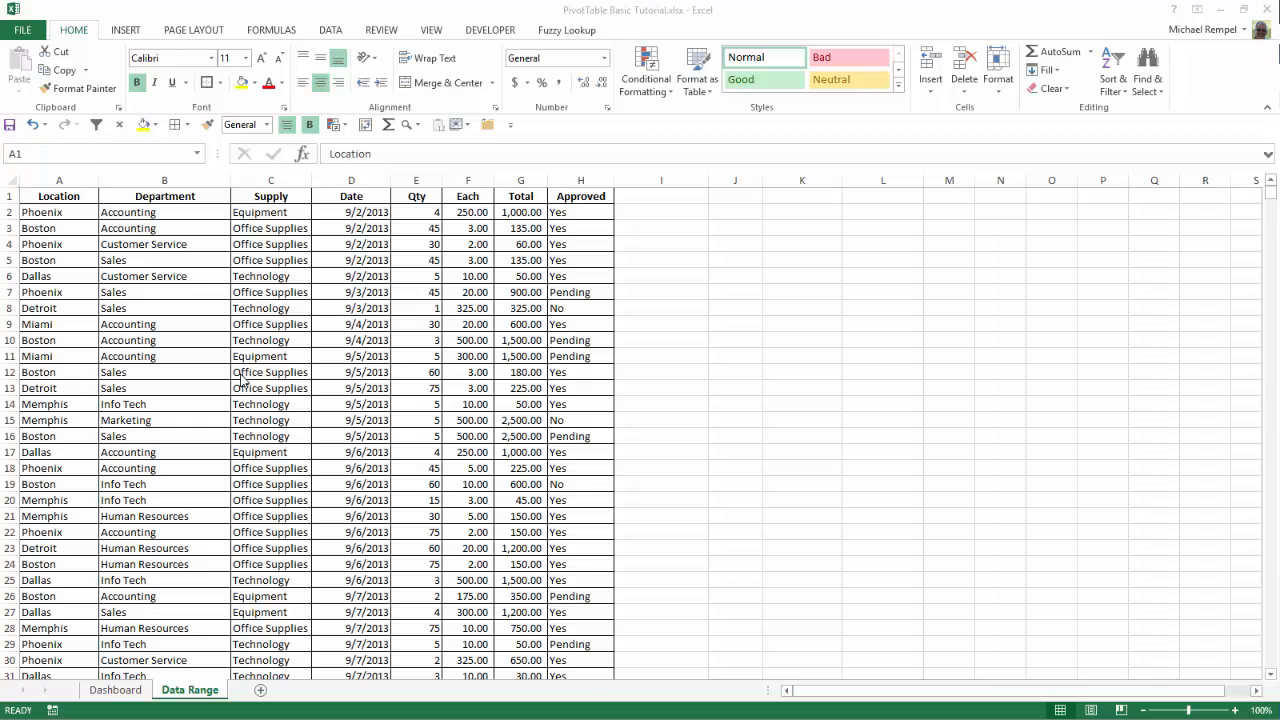
left_click(249, 325)
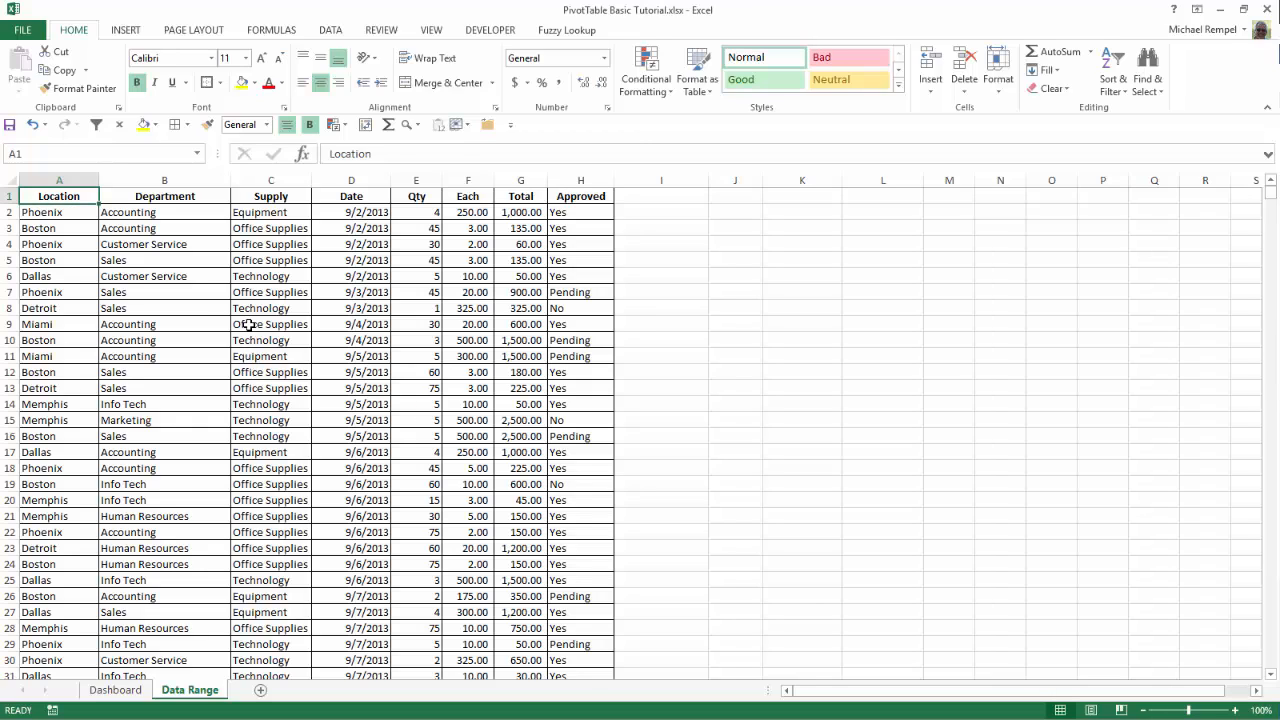
left_click(249, 325)
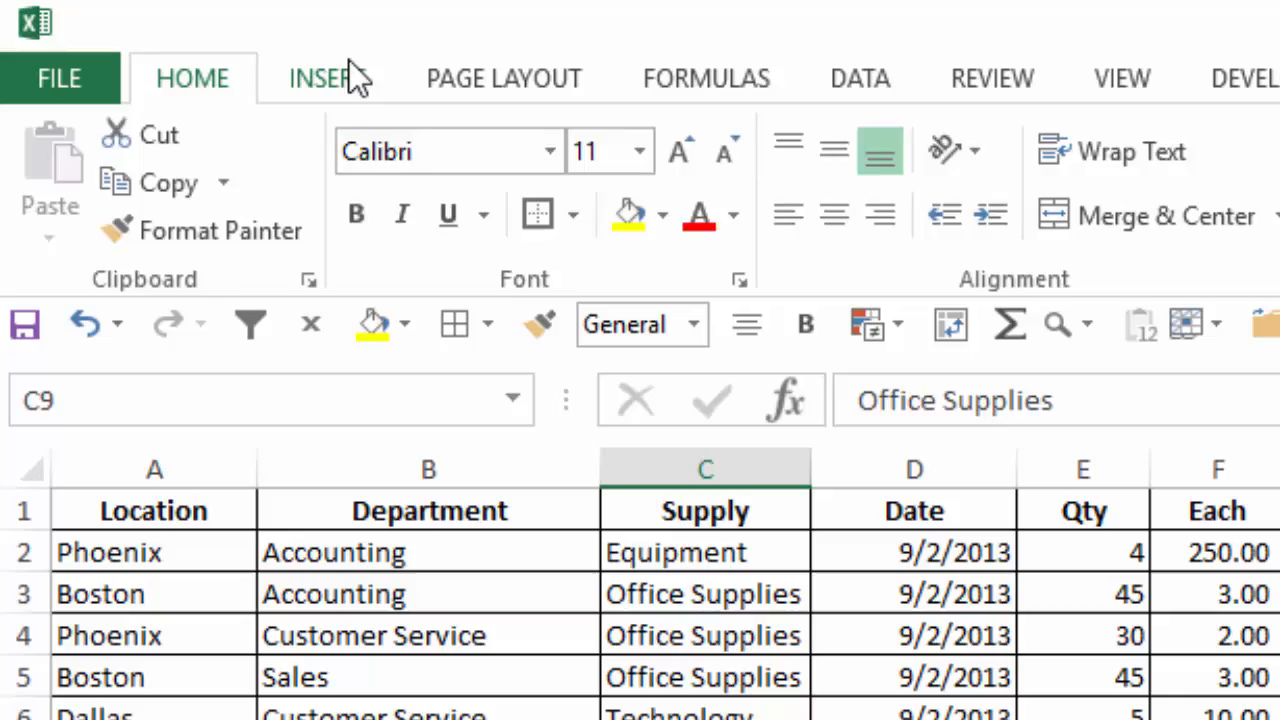
left_click(134, 23)
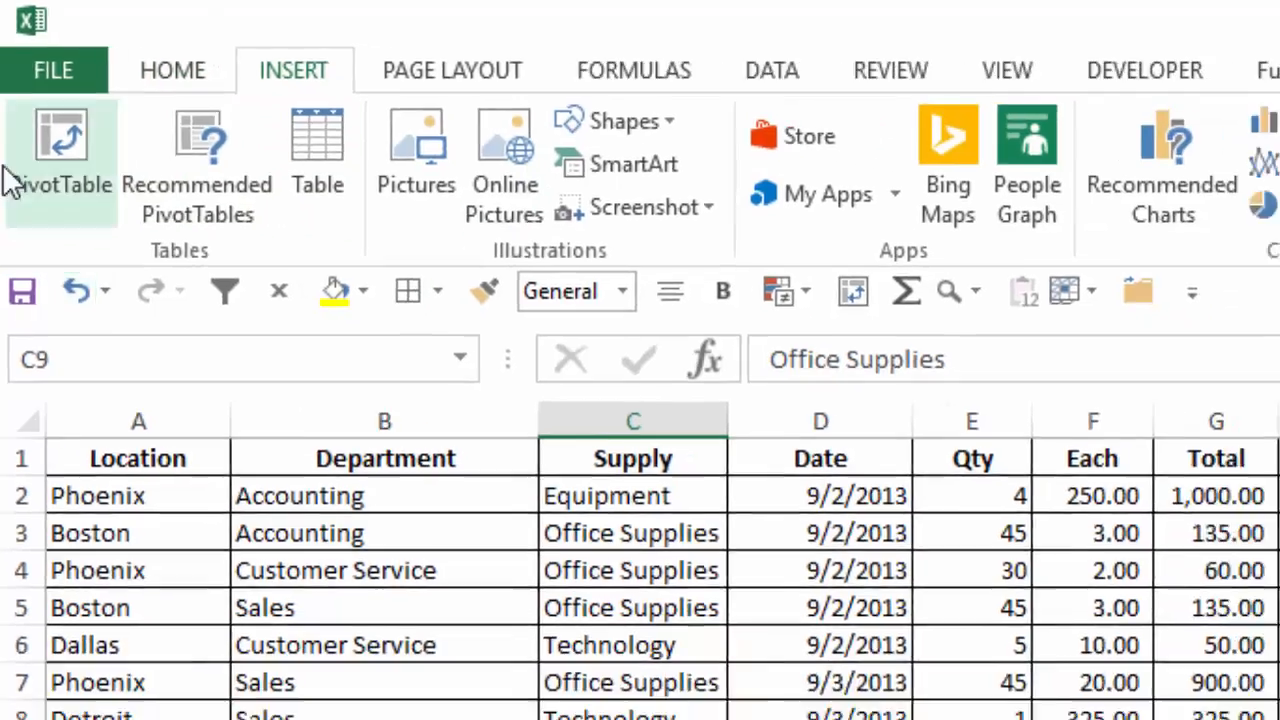
left_click(52, 150)
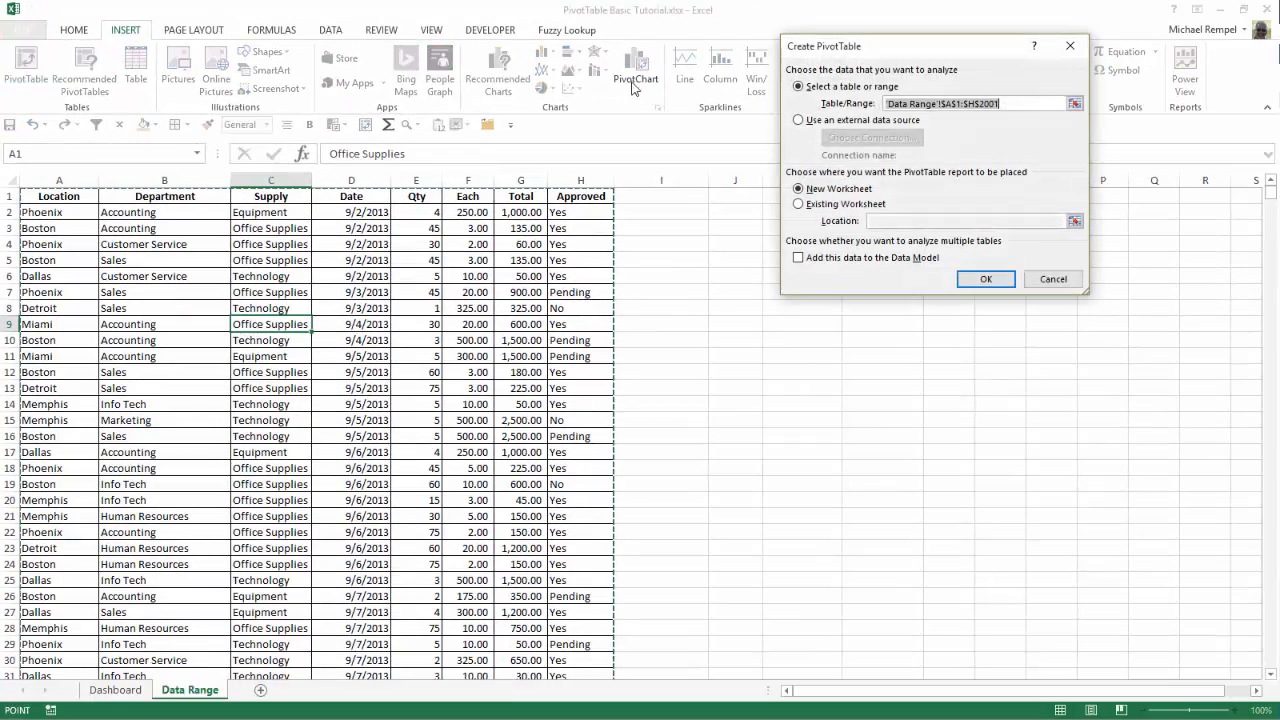
left_click_drag(868, 56, 553, 179)
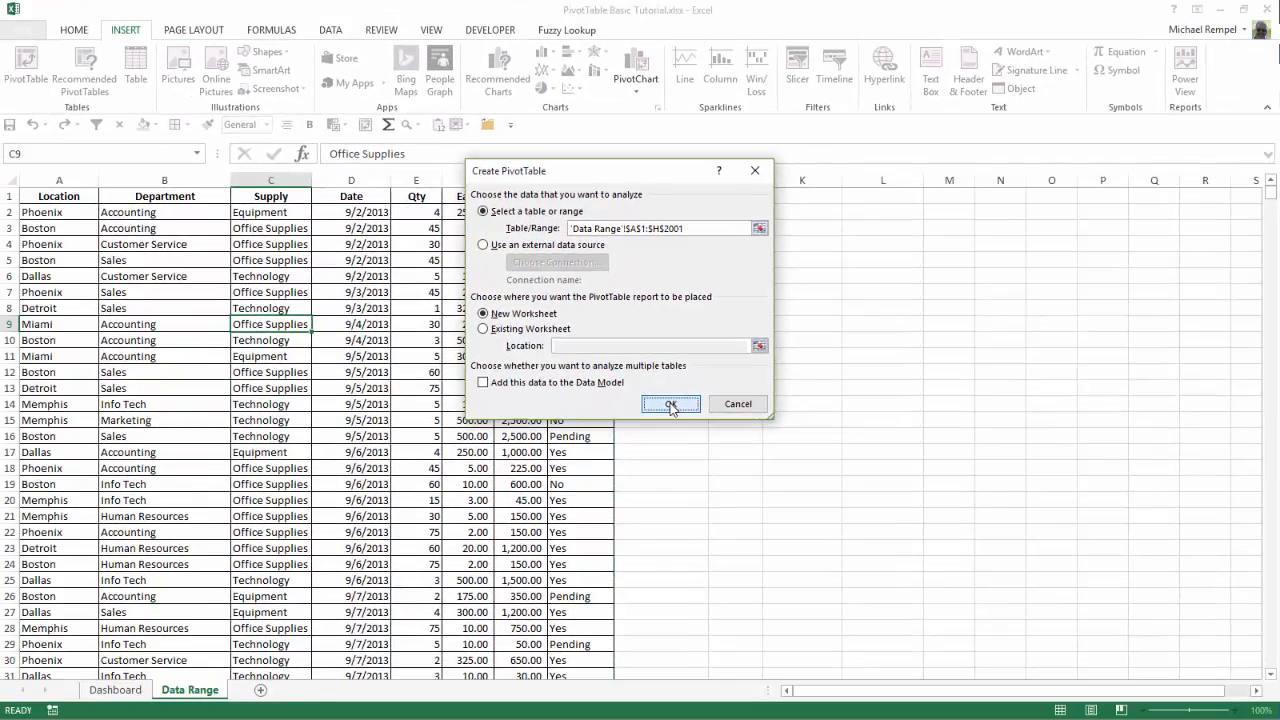
left_click(735, 628)
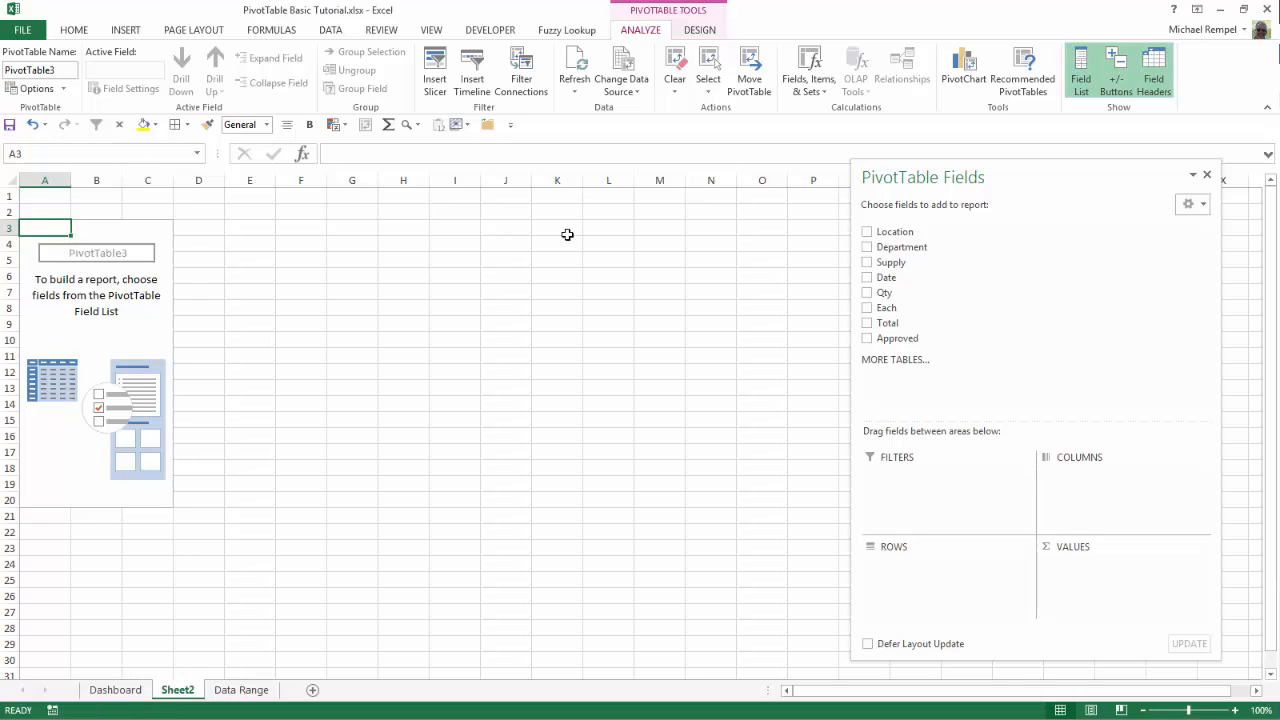
- Lay out the PivotTable with Total as values, Department as rows, Supply as columns, and Location and Approved as filters
left_click_drag(1074, 177, 946, 157)
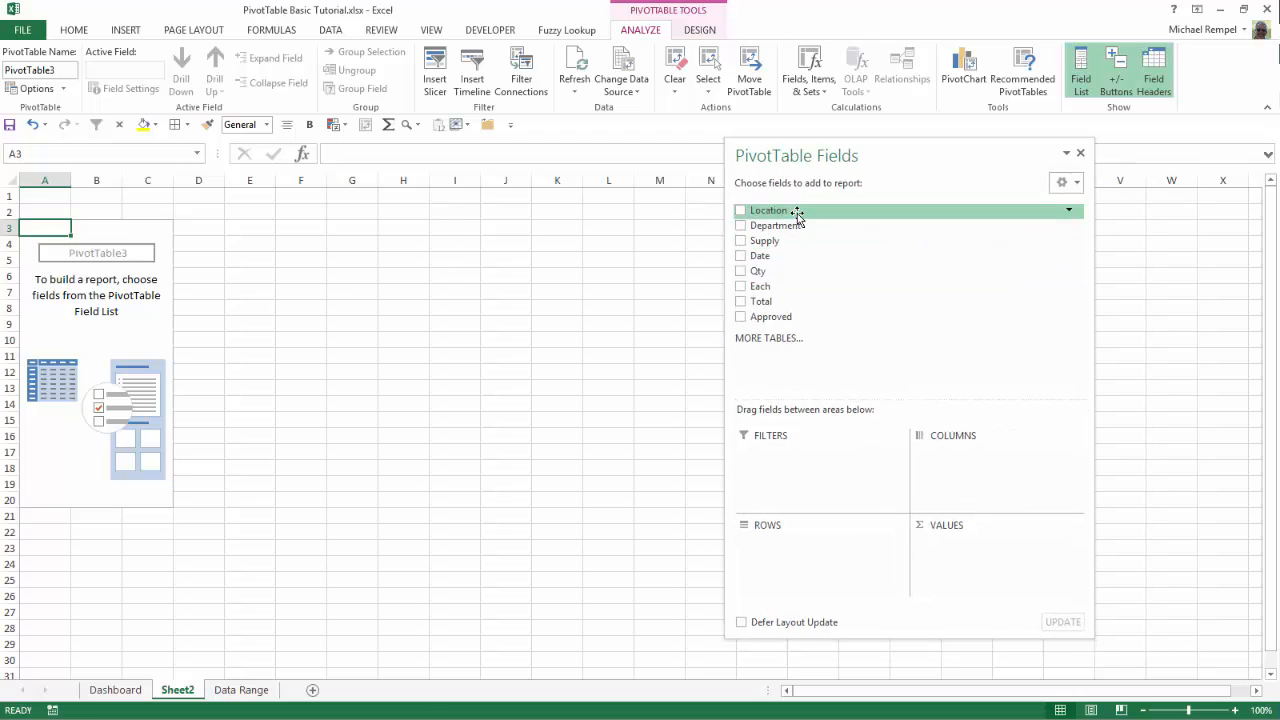
left_click_drag(796, 213, 795, 250)
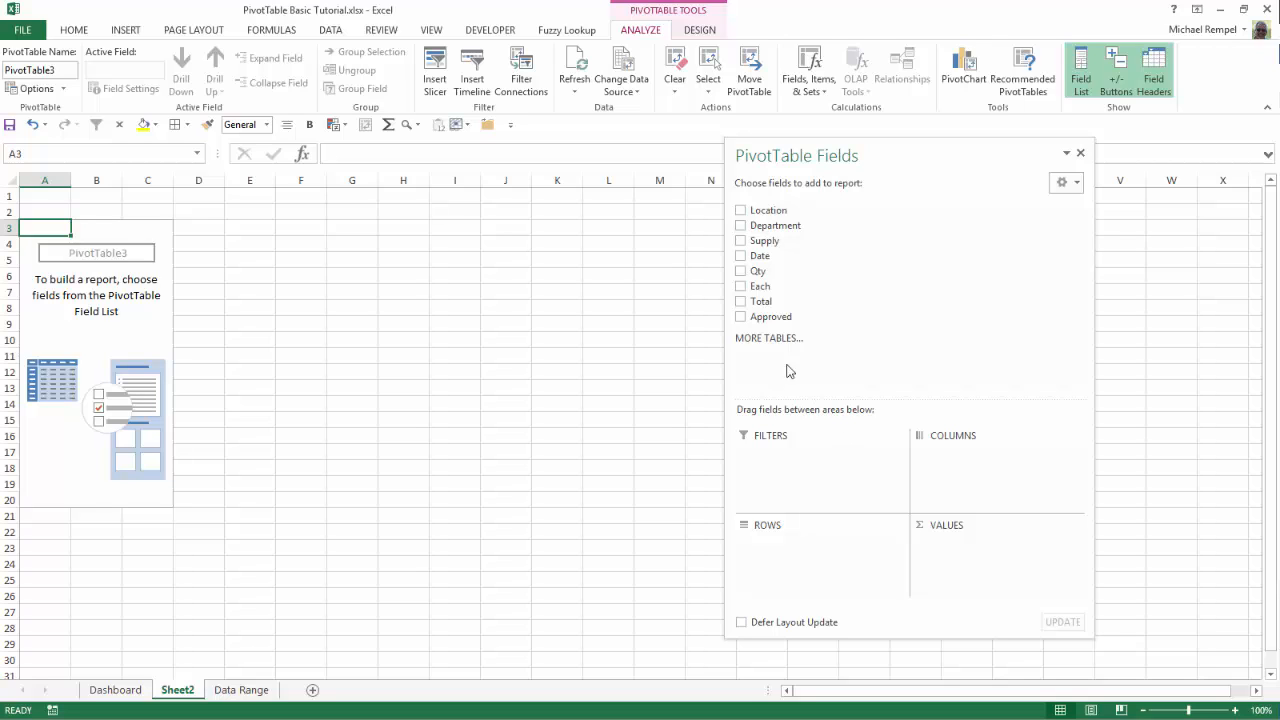
left_click(741, 302)
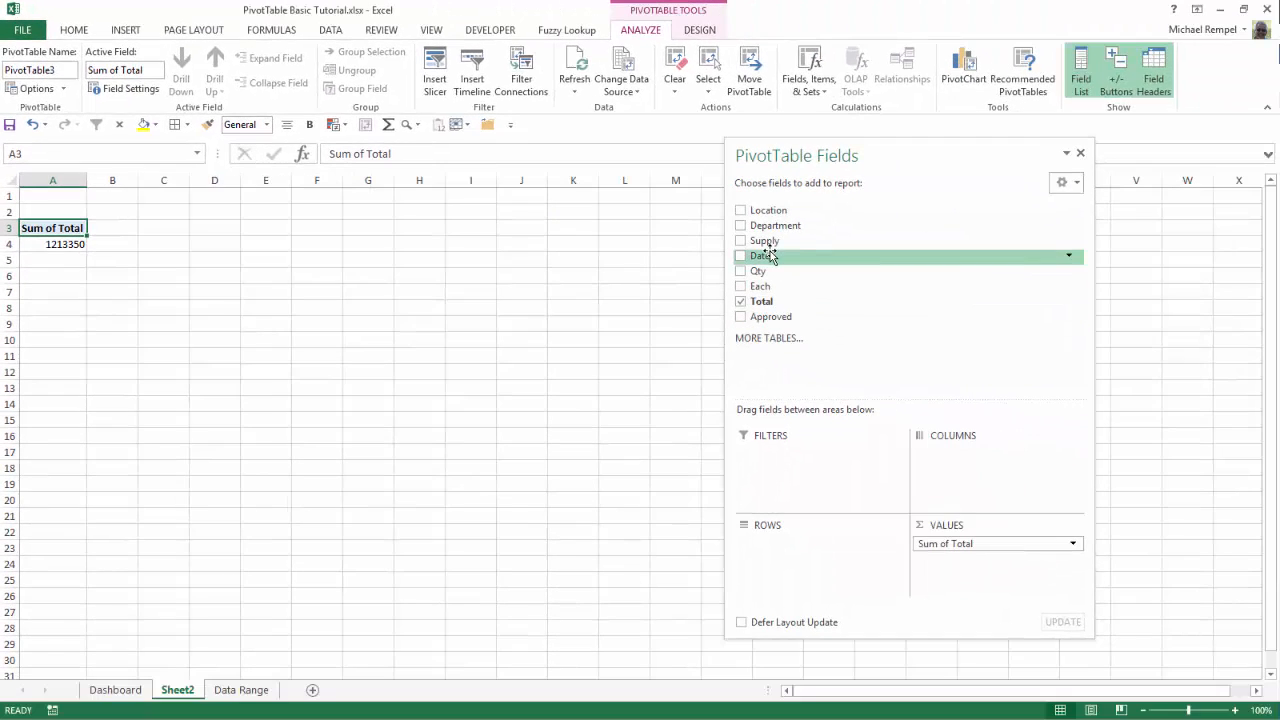
left_click(740, 226)
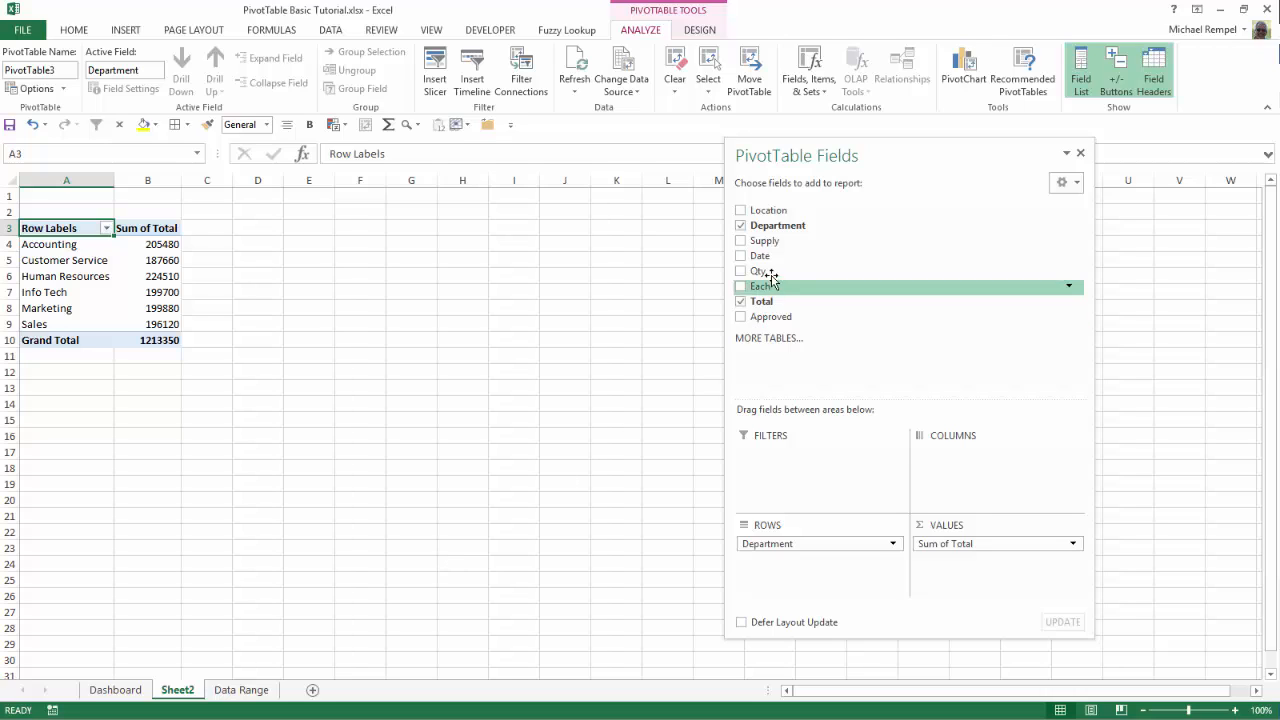
left_click_drag(759, 242, 982, 470)
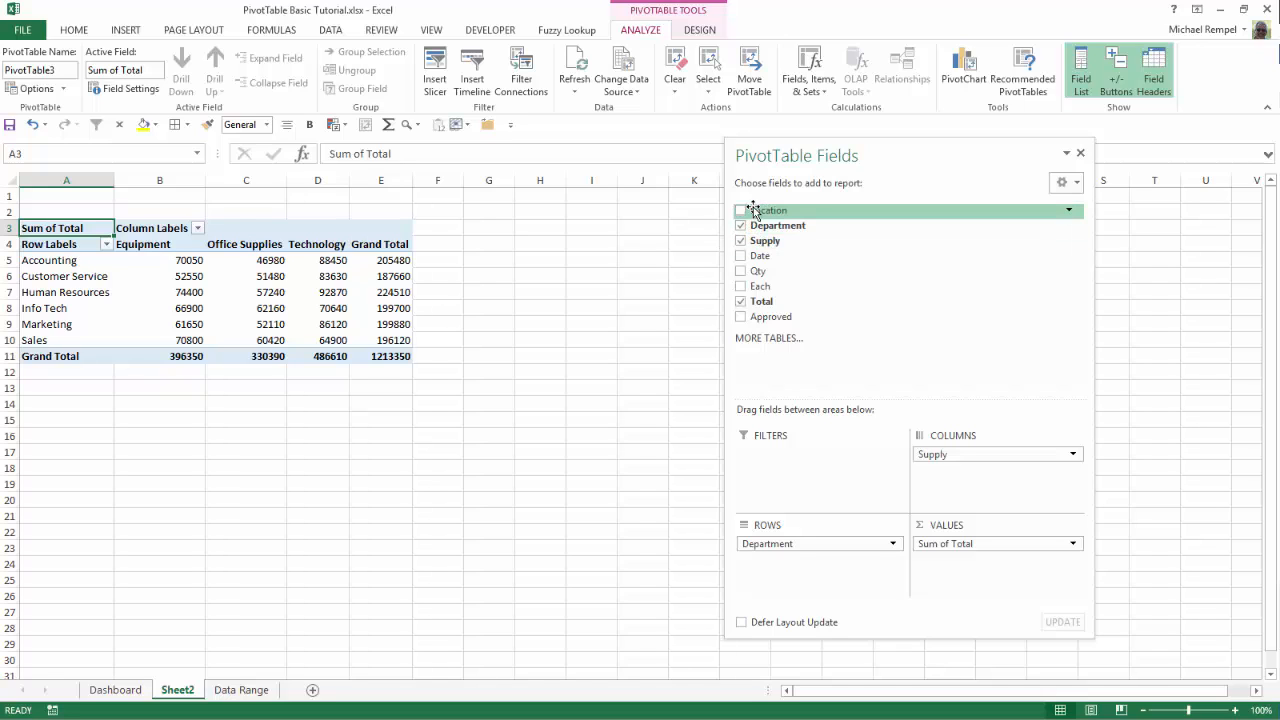
left_click_drag(757, 210, 777, 462)
left_click_drag(761, 316, 798, 499)
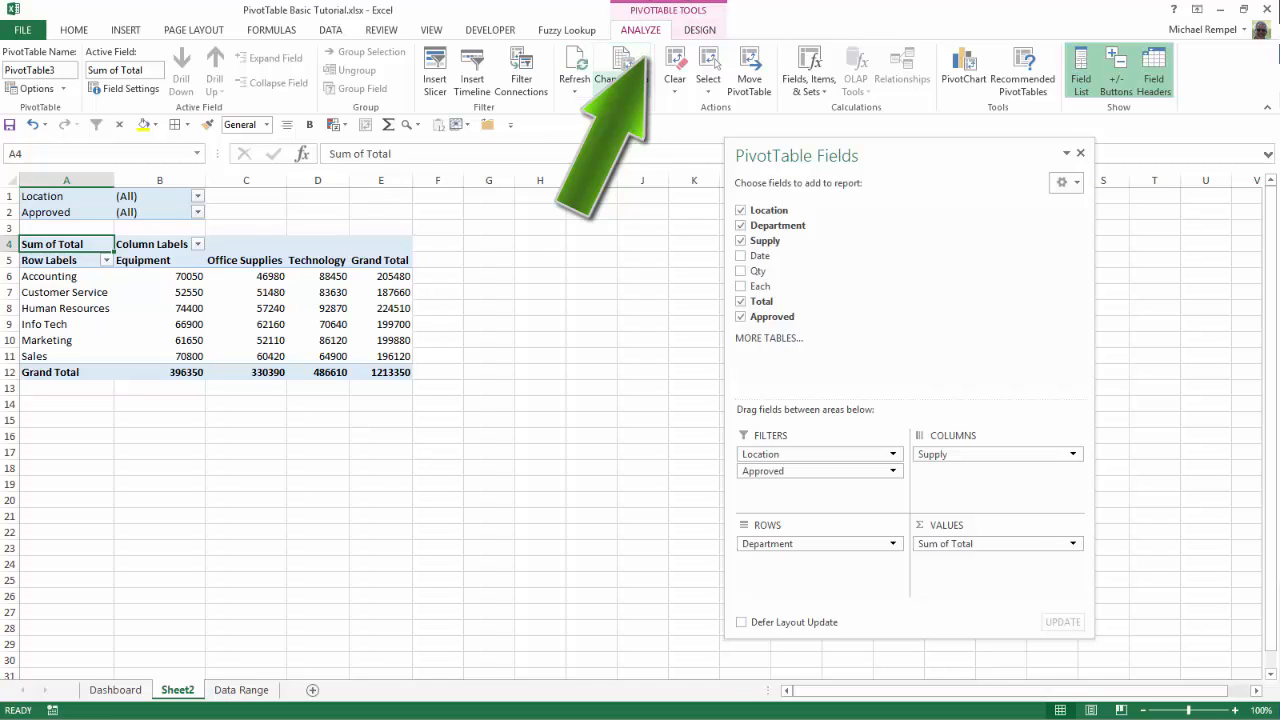
left_click(524, 355)
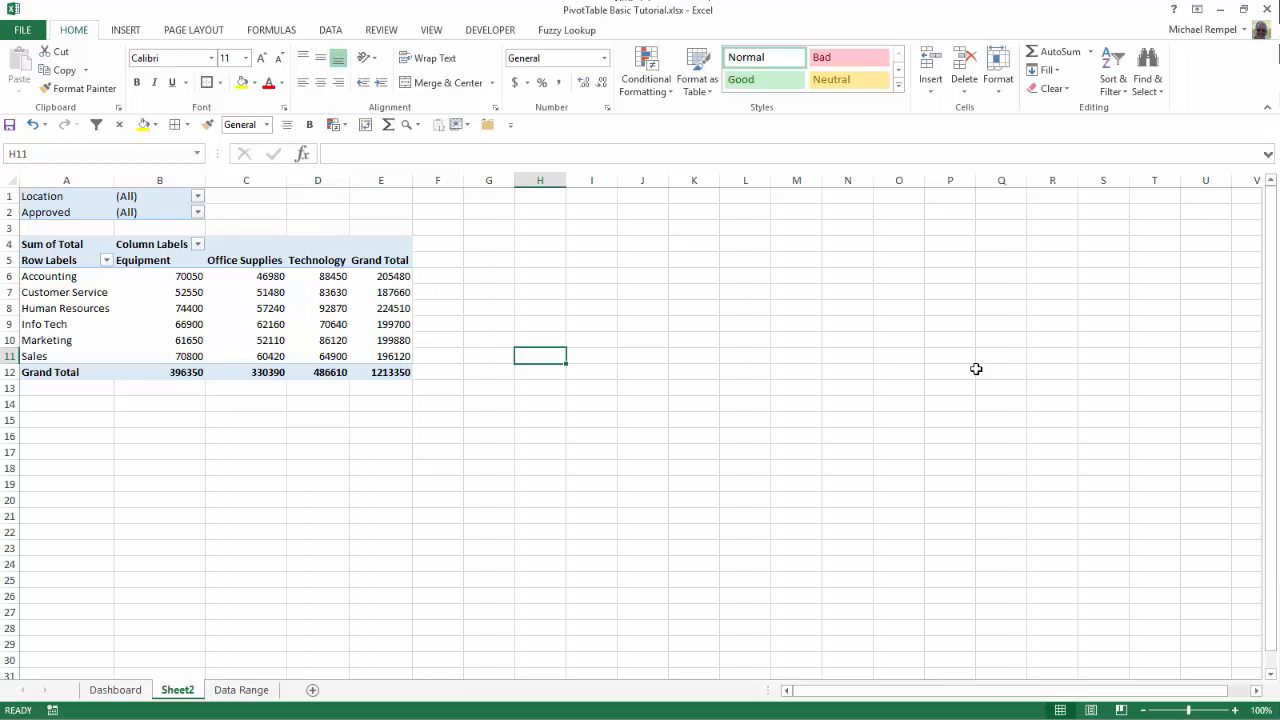
left_click(272, 308)
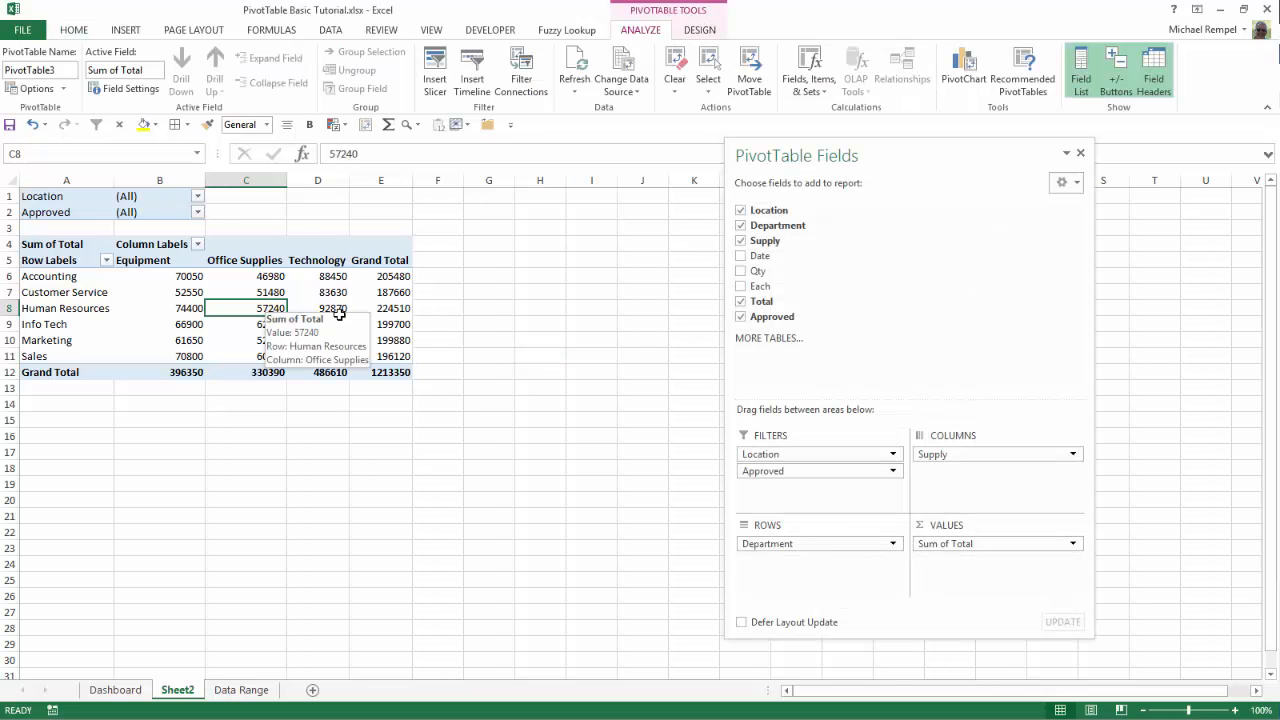
left_click(714, 31)
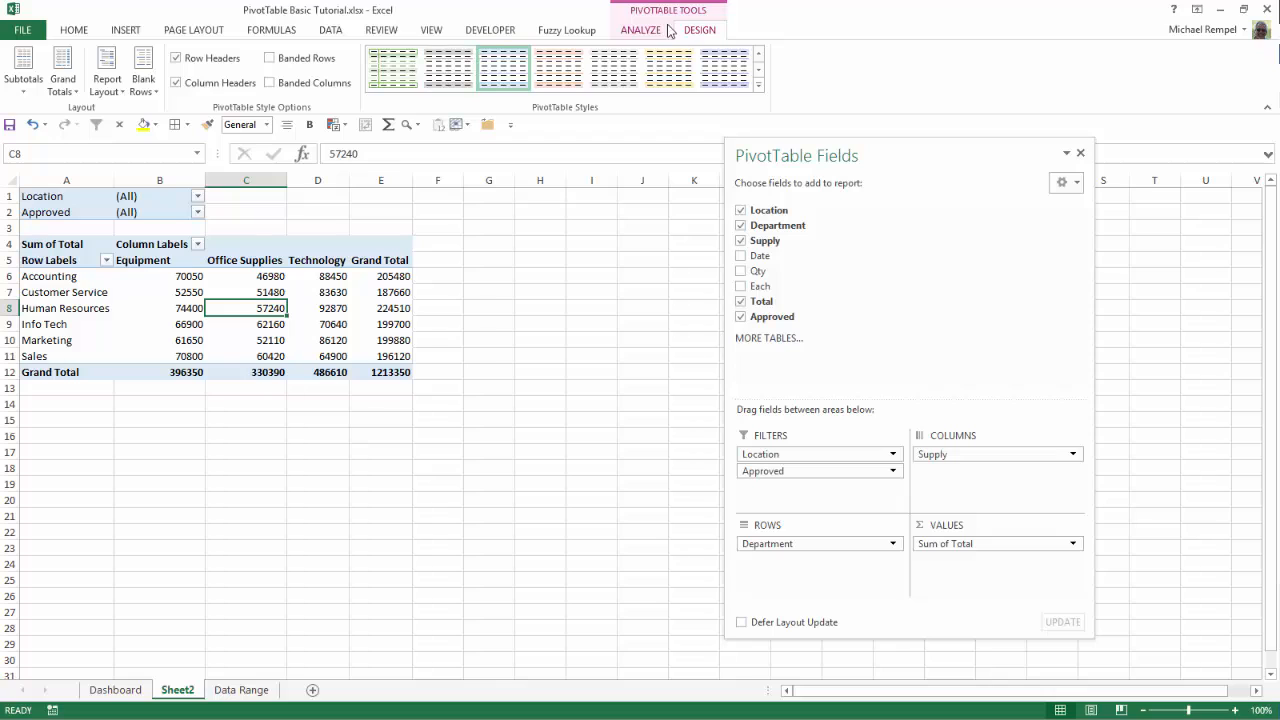
- Rename the PivotTable as Dollars
left_click(640, 36)
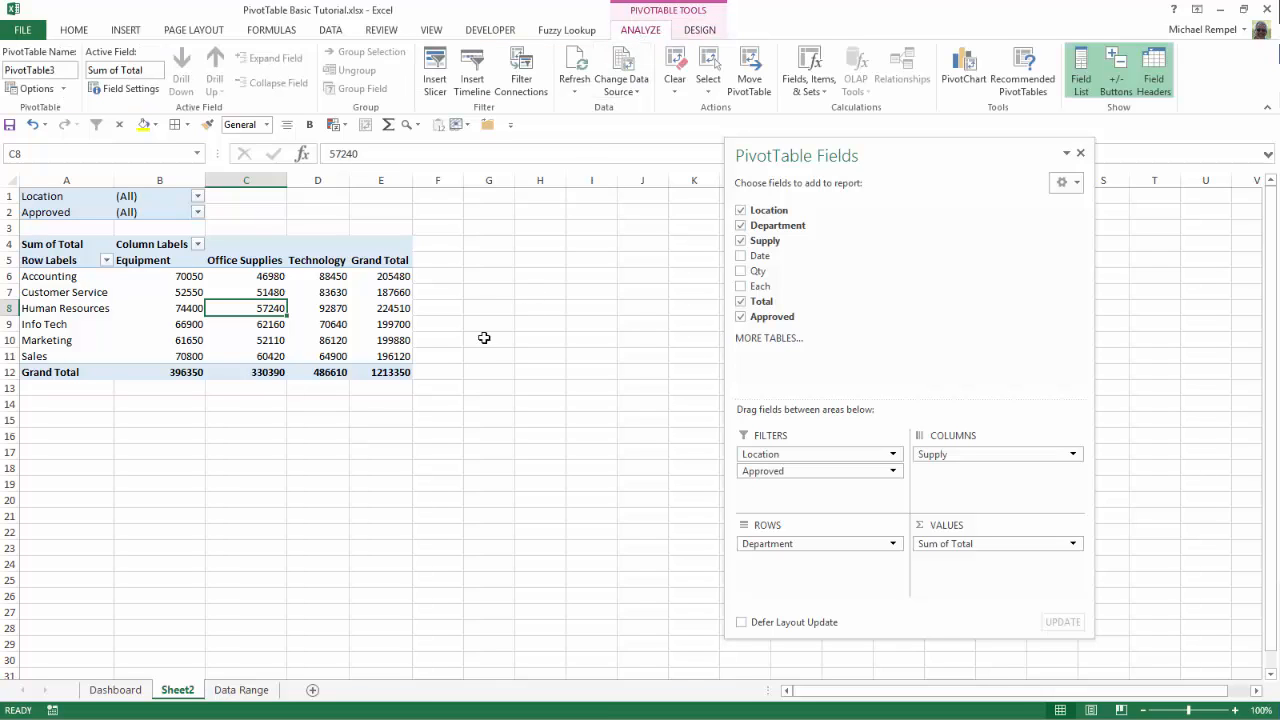
mouse_move(337, 323)
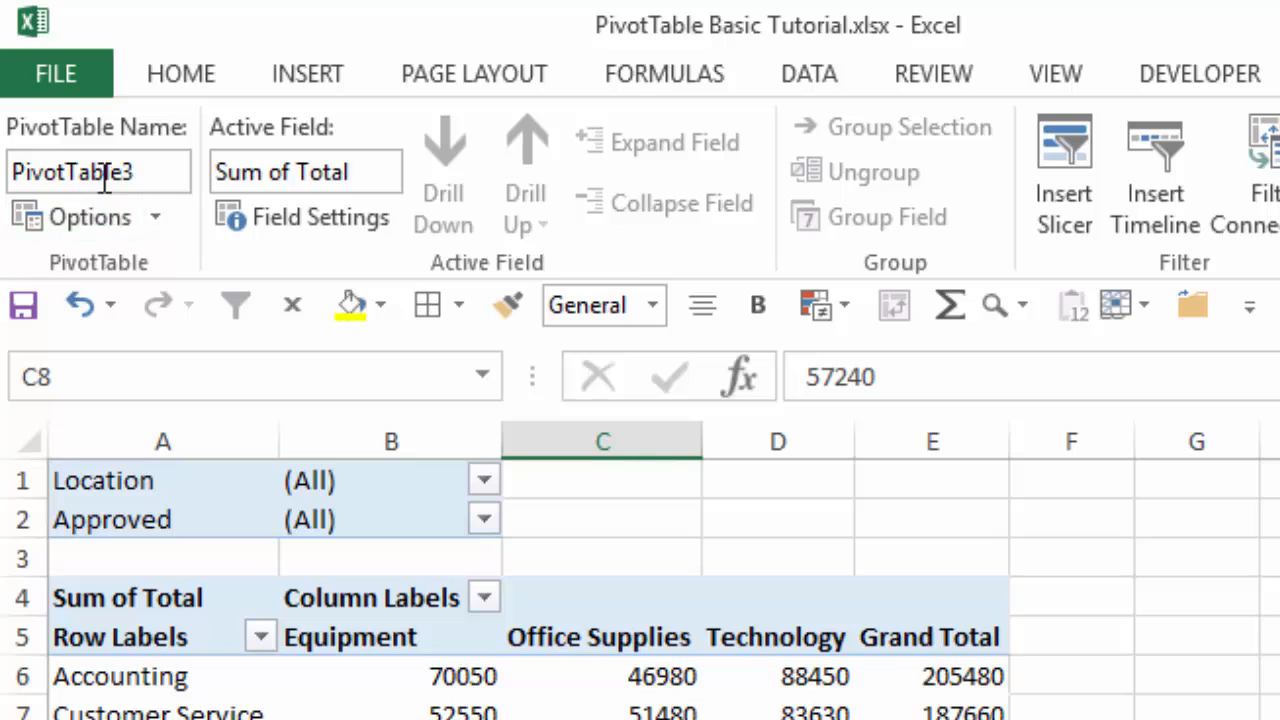
left_click(146, 167)
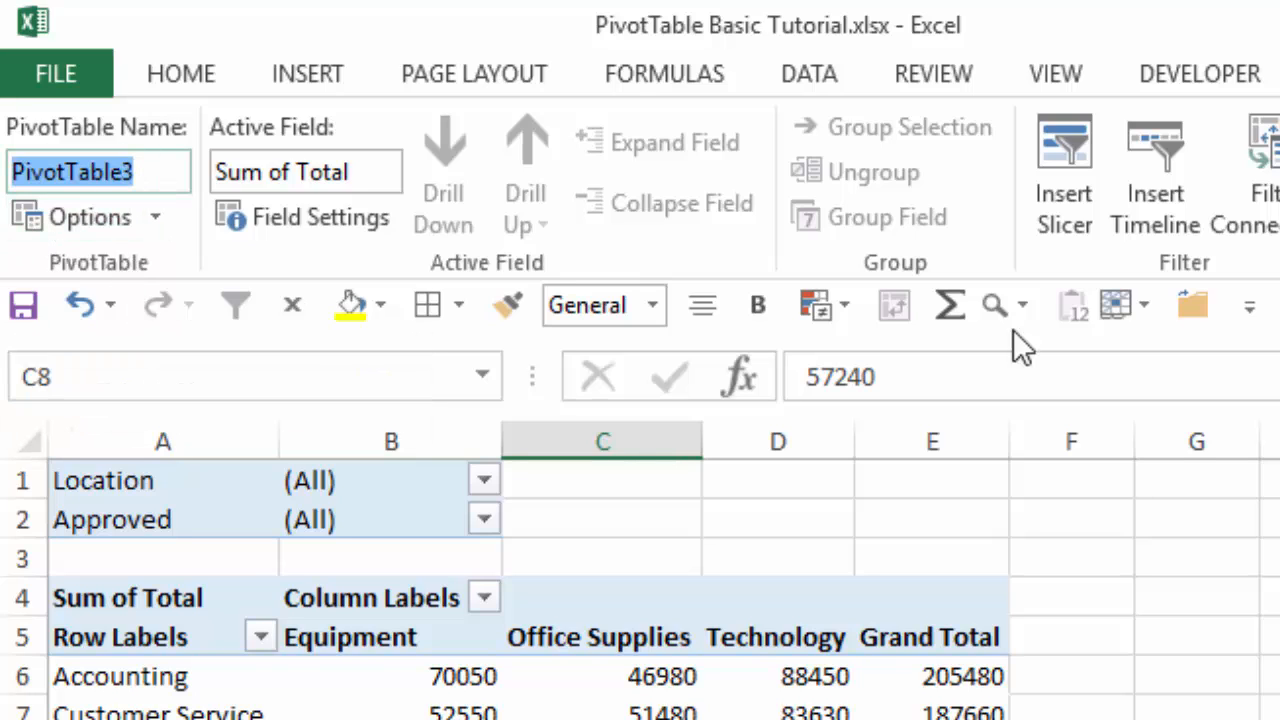
type("Doll")
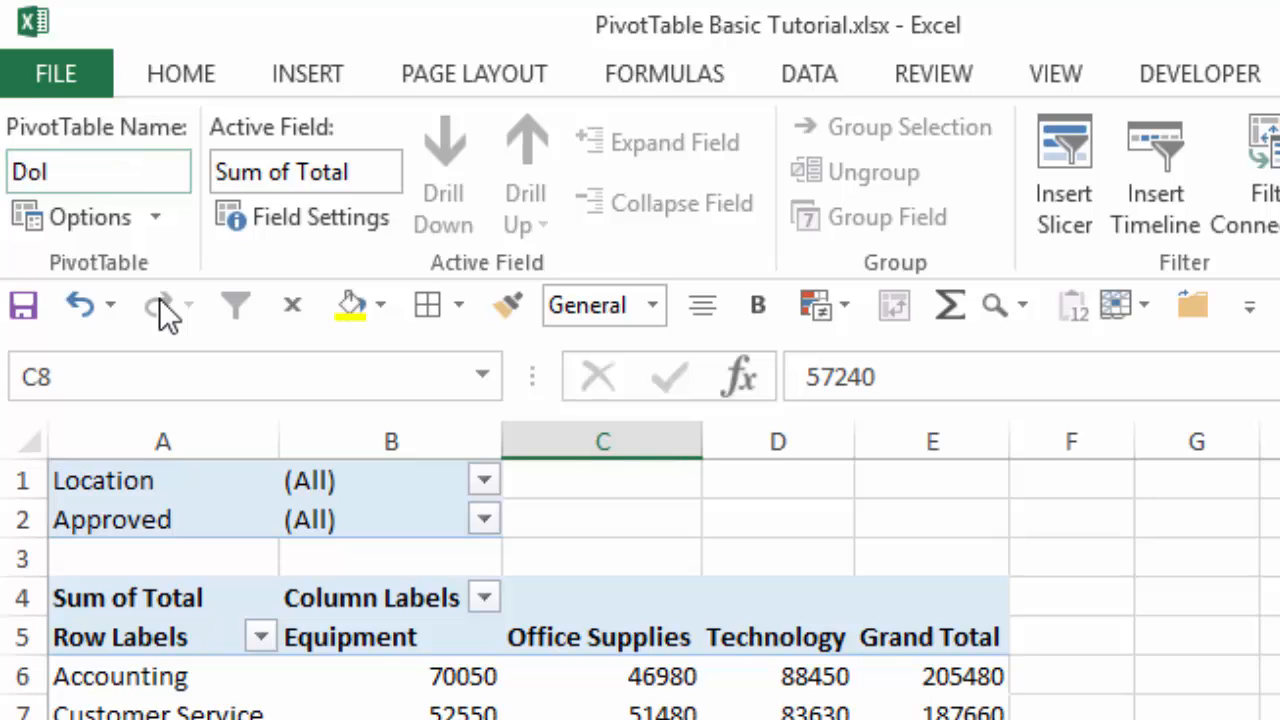
type("ars")
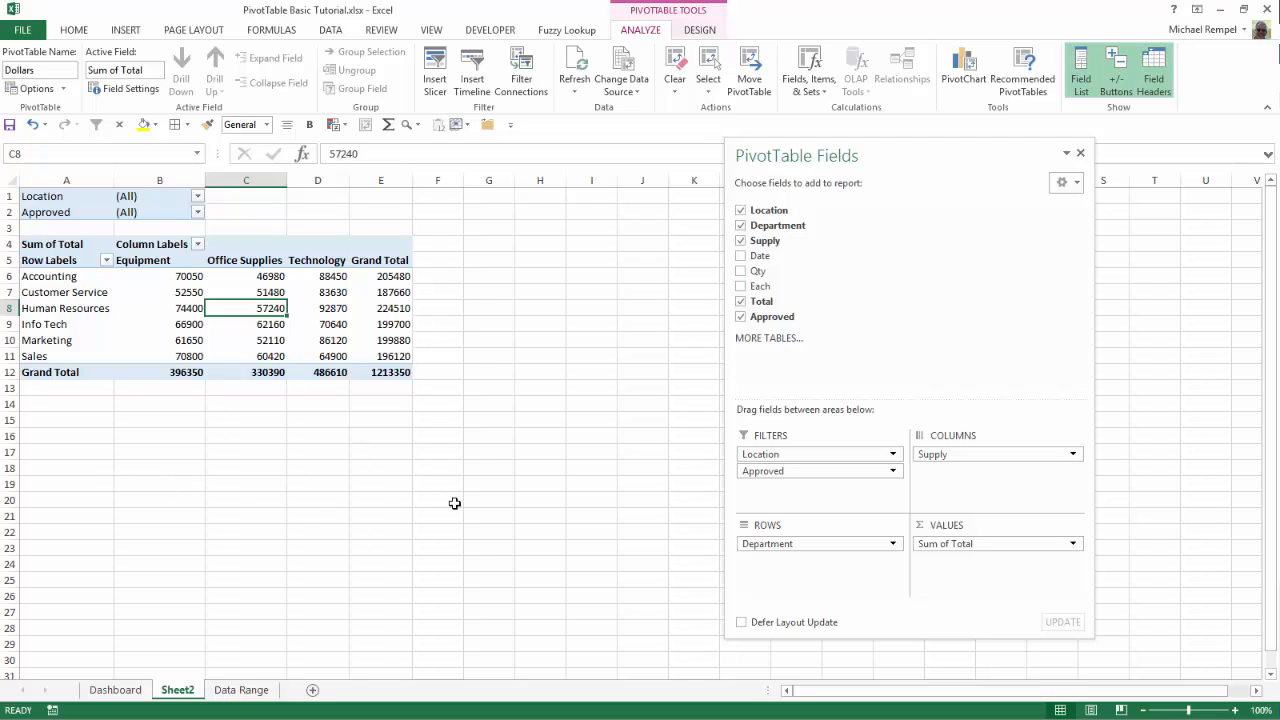
- Close the PivotTable Fields pane and display it again for the Dollars table
left_click(509, 322)
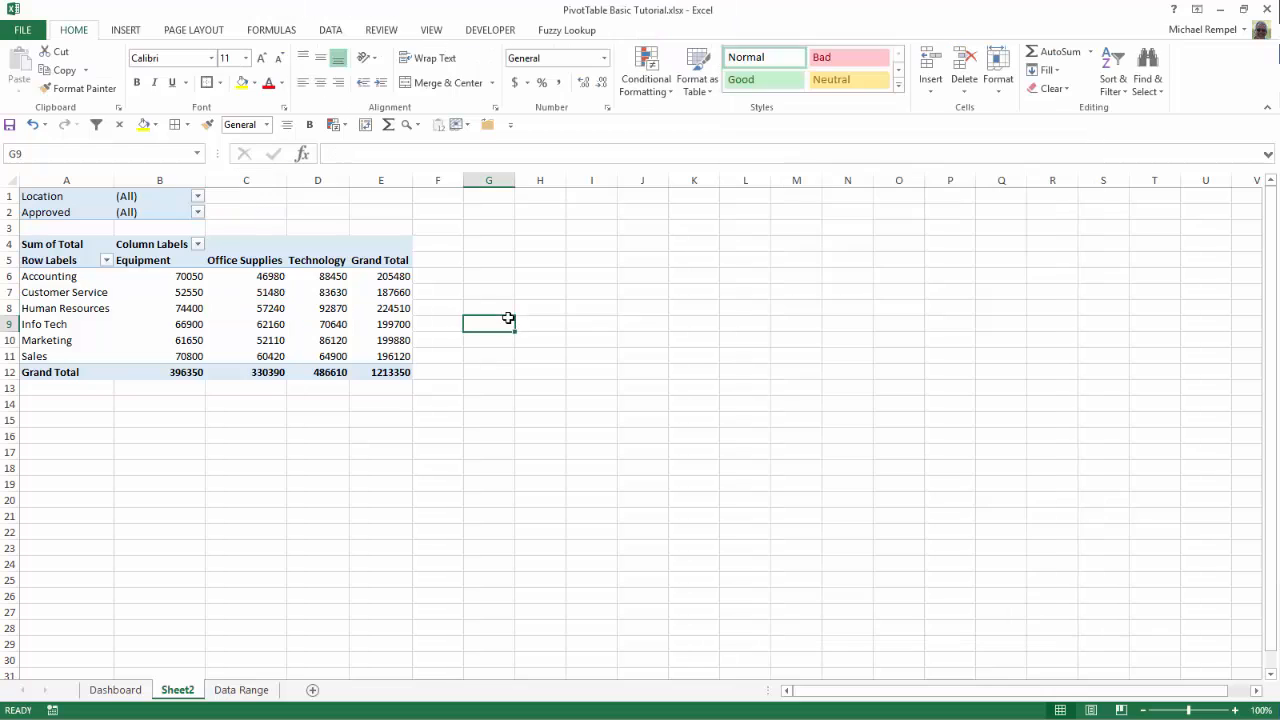
left_click(270, 322)
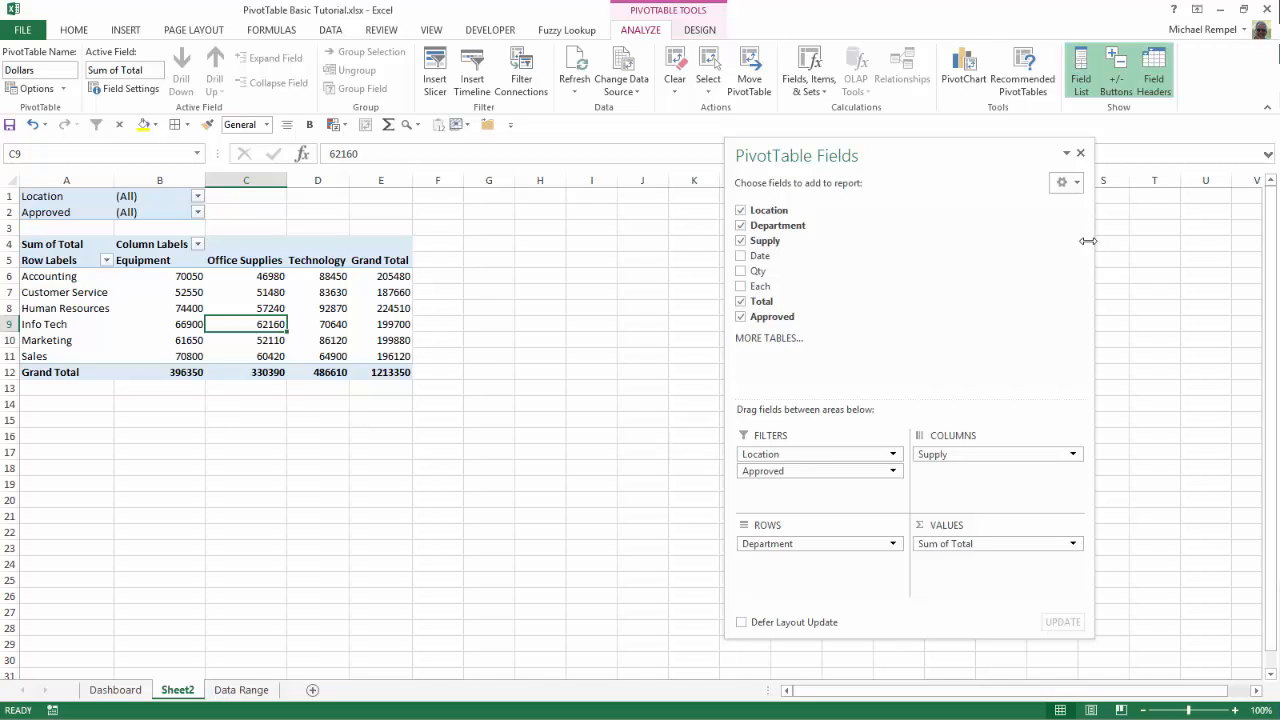
left_click(1080, 155)
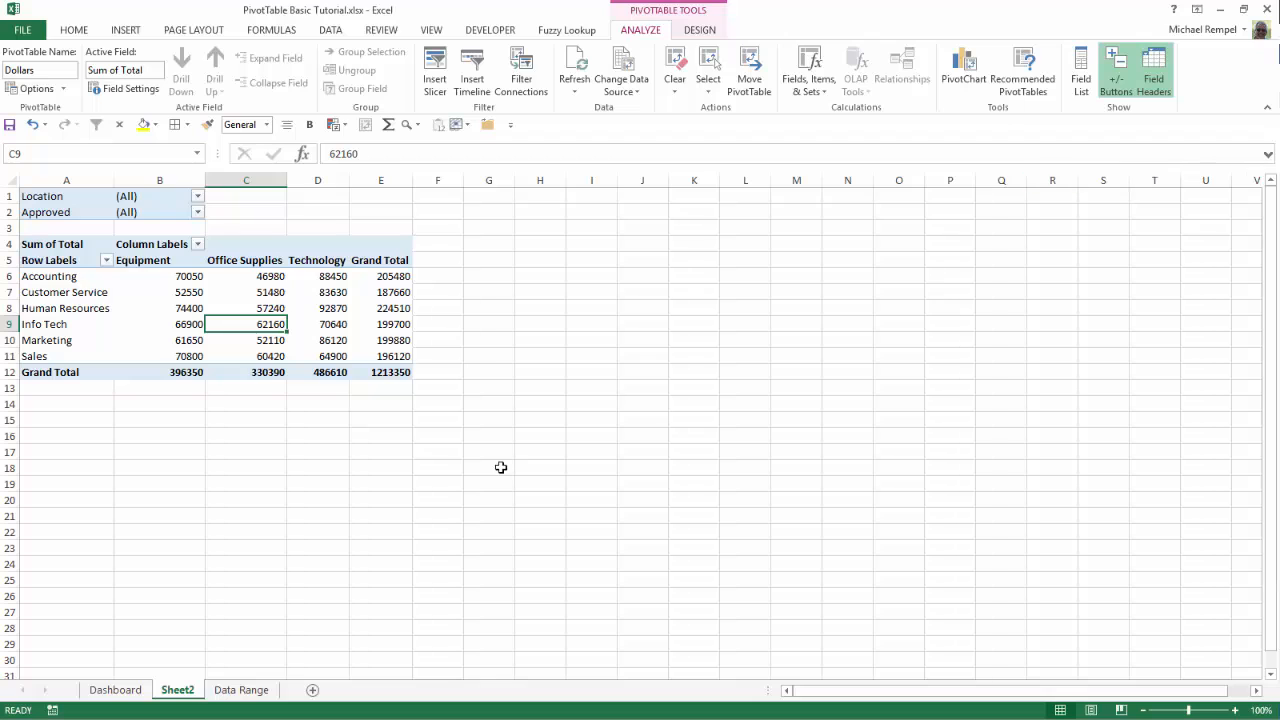
left_click(552, 436)
left_click(285, 325)
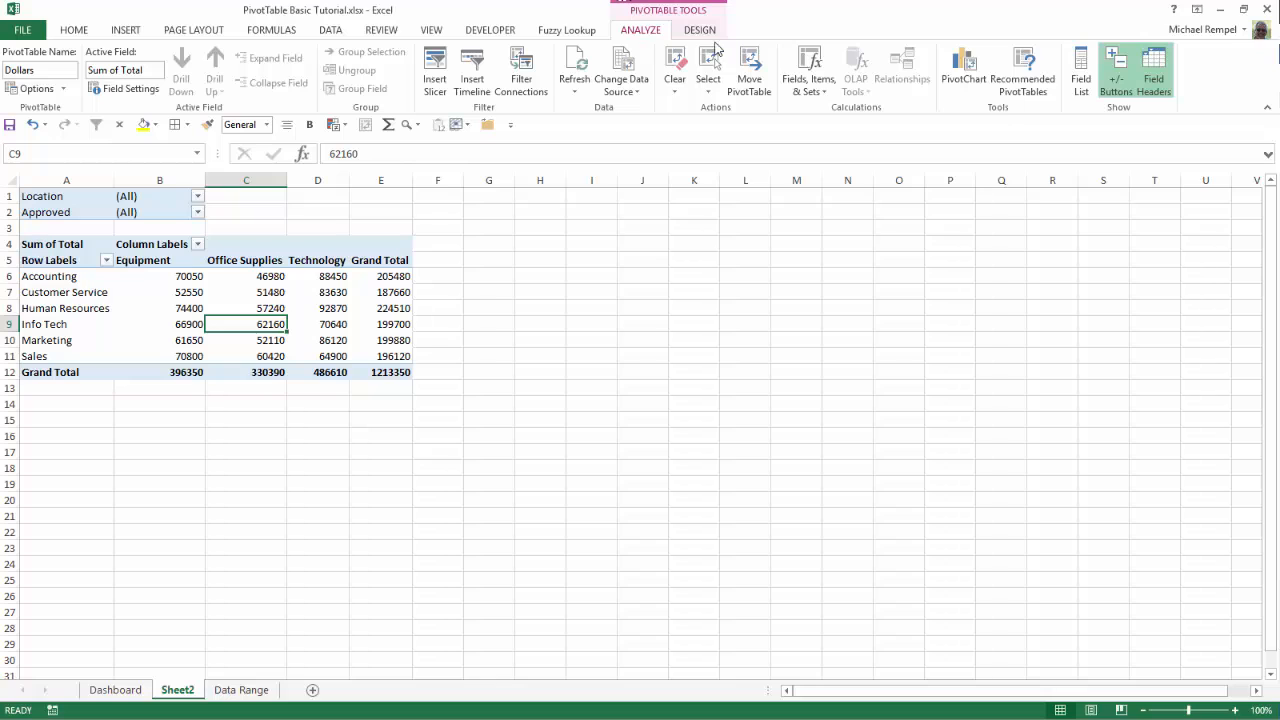
left_click(1081, 85)
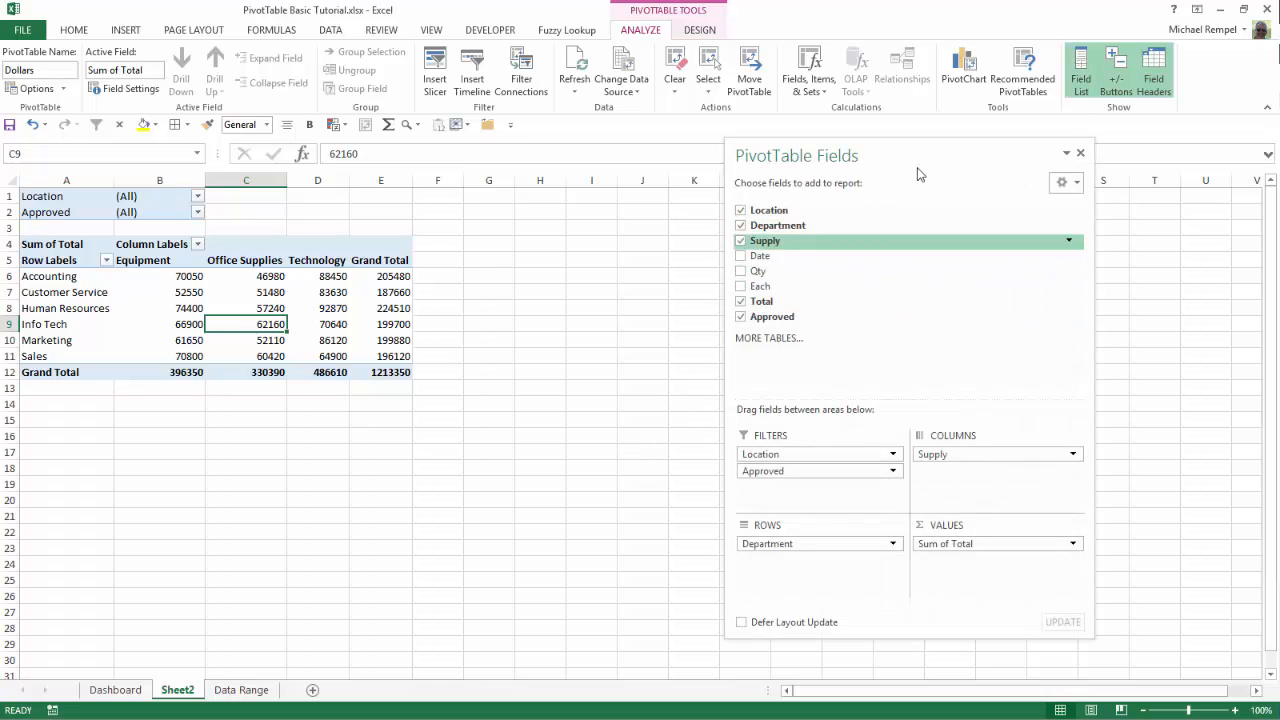
- Dock the PivotTable Fields pane beside the worksheet and return it to a floating pane
left_click_drag(930, 158, 809, 191)
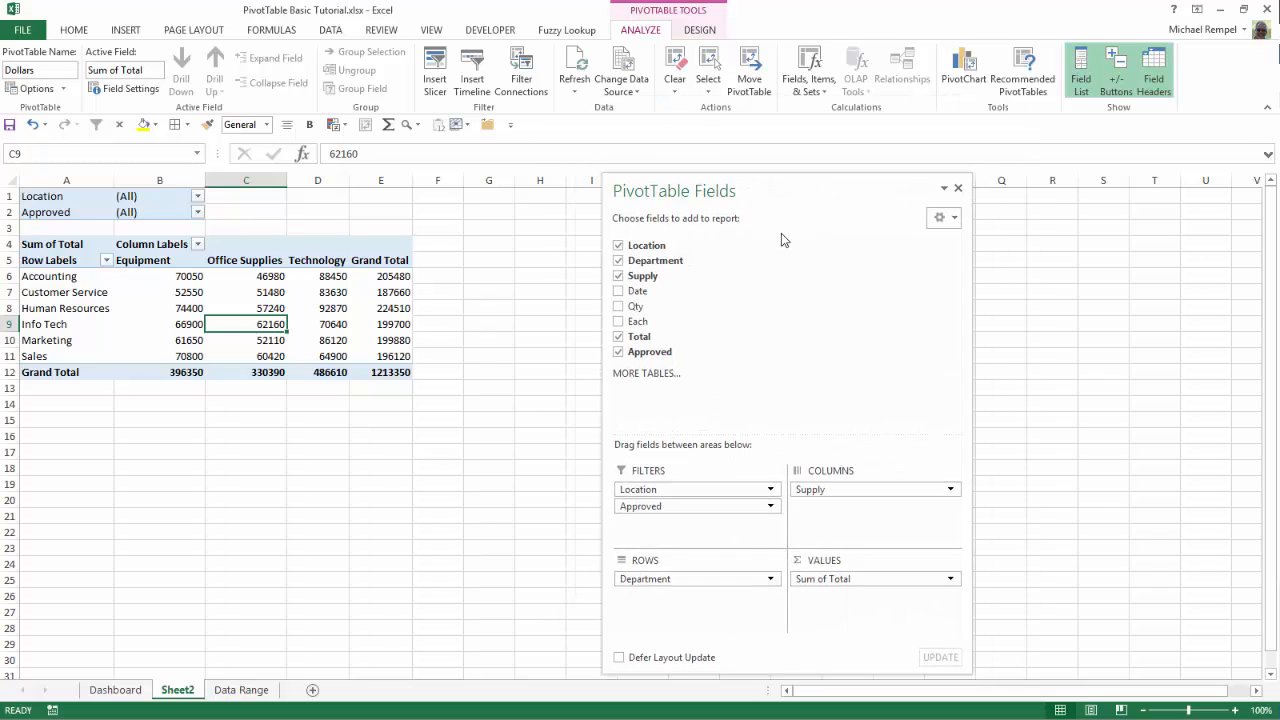
left_click_drag(783, 190, 1257, 178)
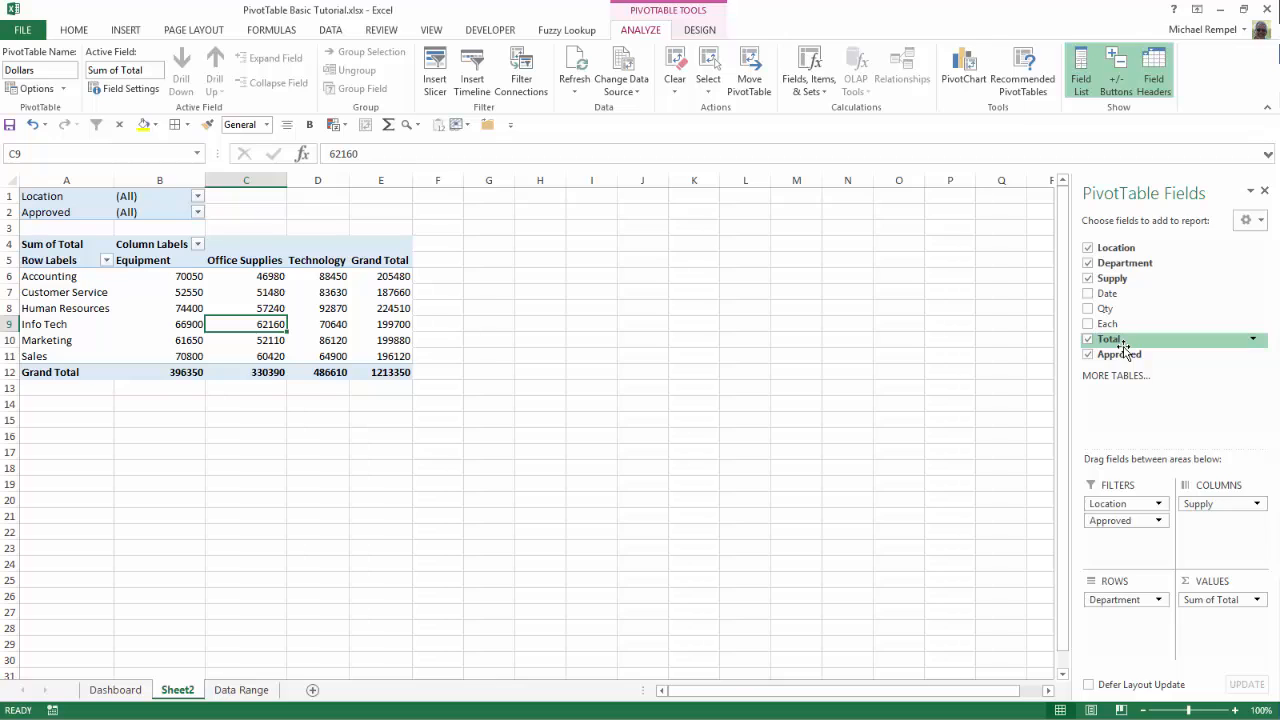
left_click(1063, 208)
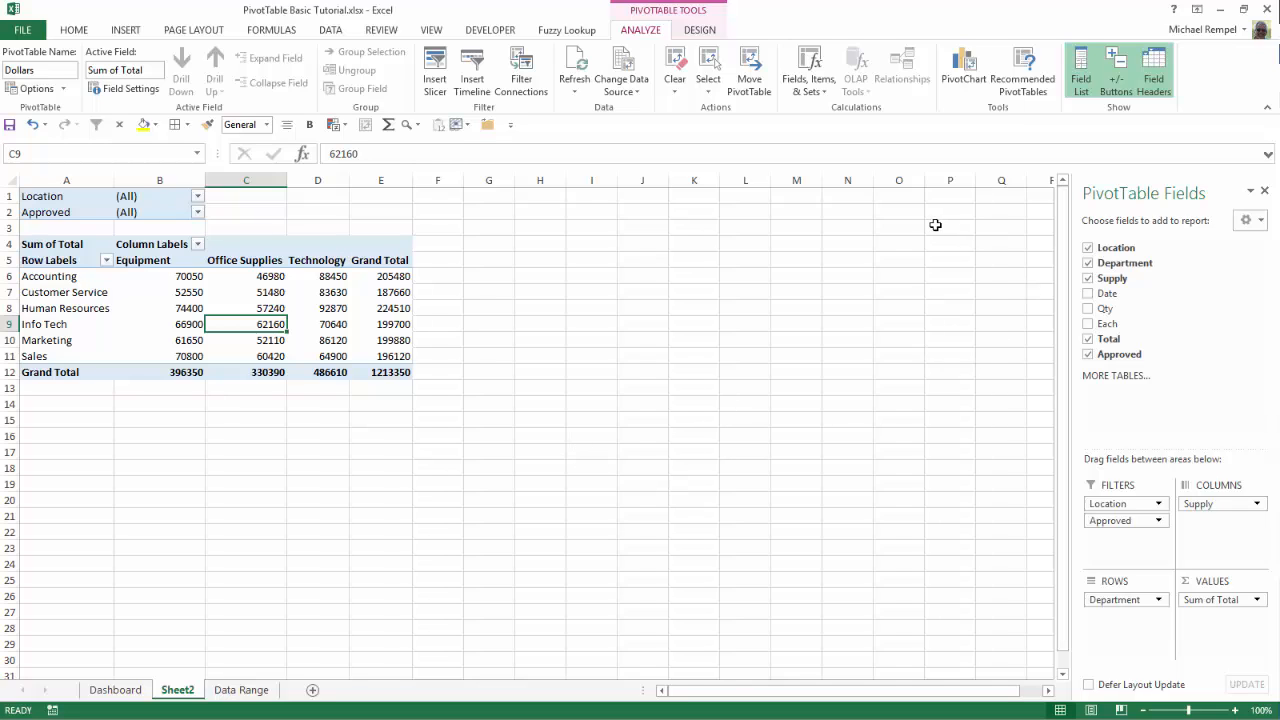
left_click_drag(1182, 180, 798, 154)
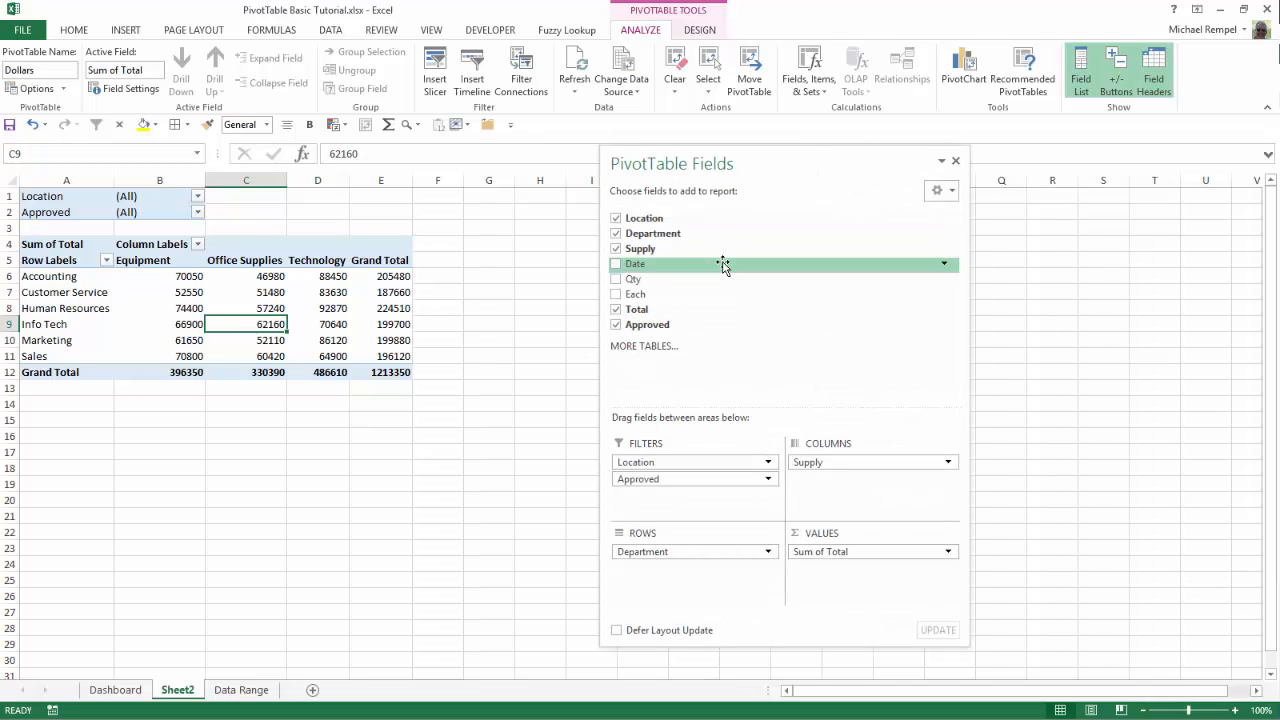
left_click_drag(803, 160, 1025, 169)
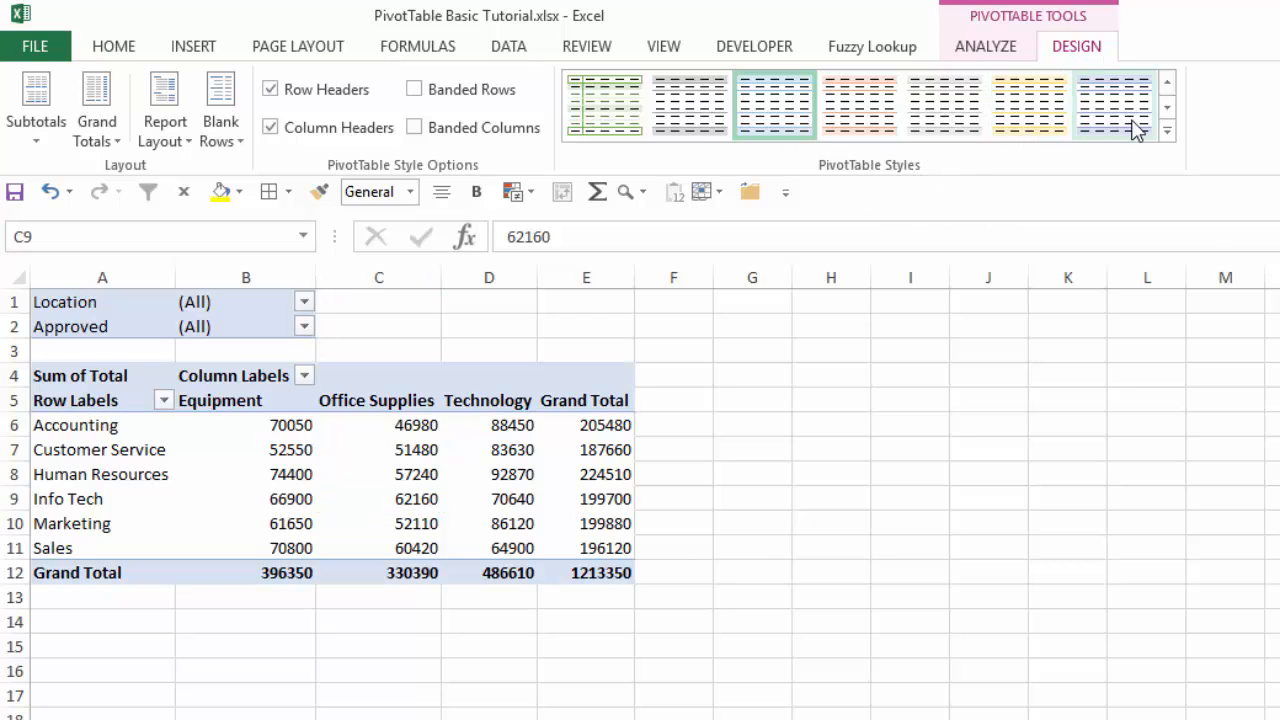
- Browse the Light, Medium and Dark PivotTable styles without applying one
left_click(1167, 132)
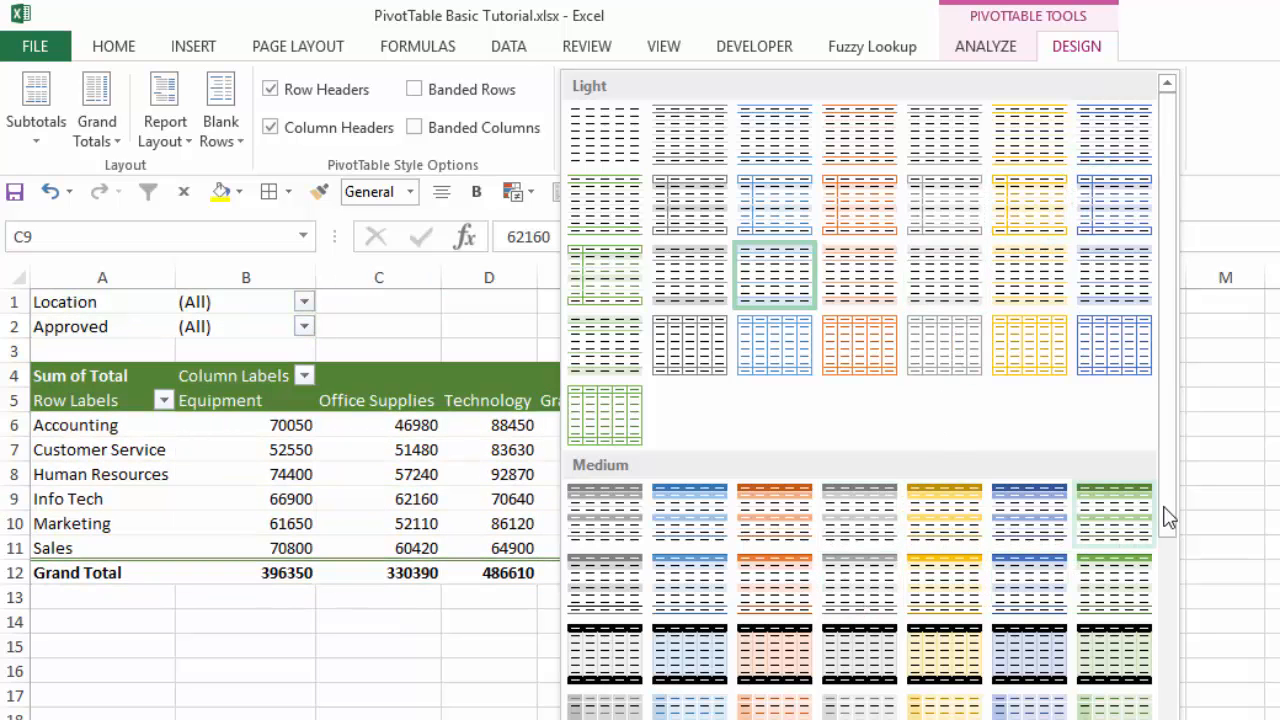
left_click_drag(1166, 517, 1172, 715)
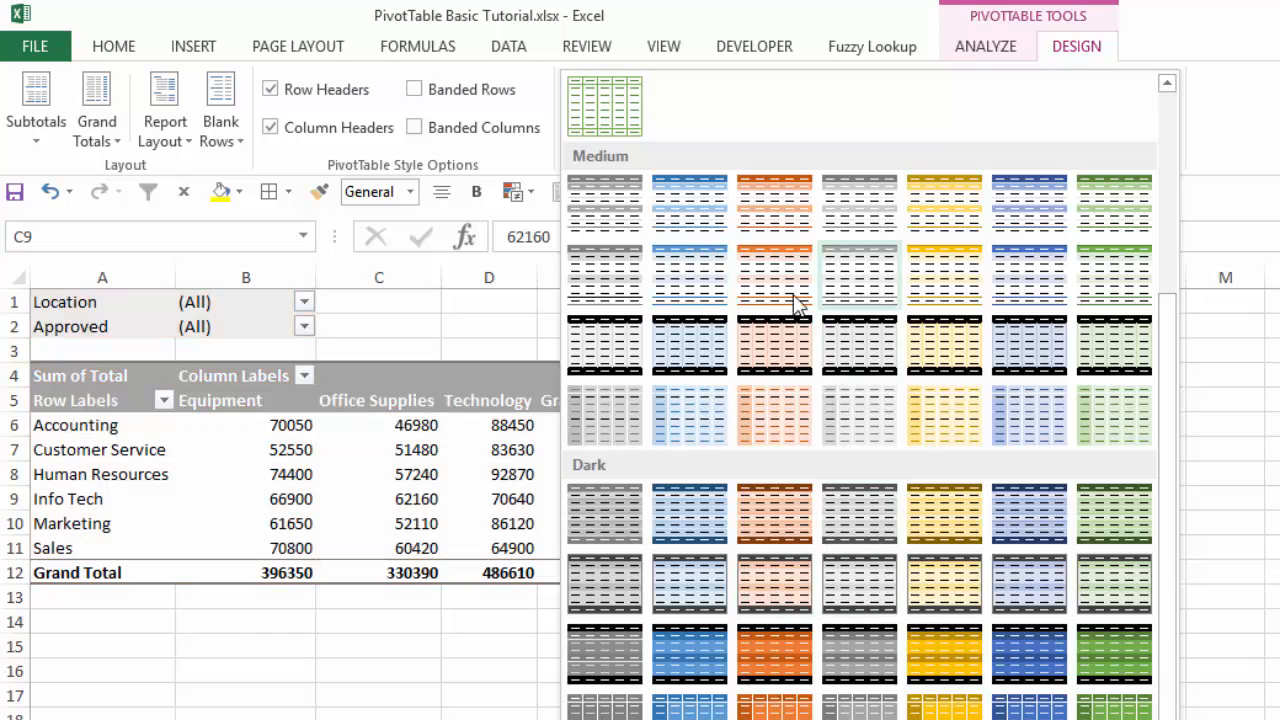
left_click(423, 697)
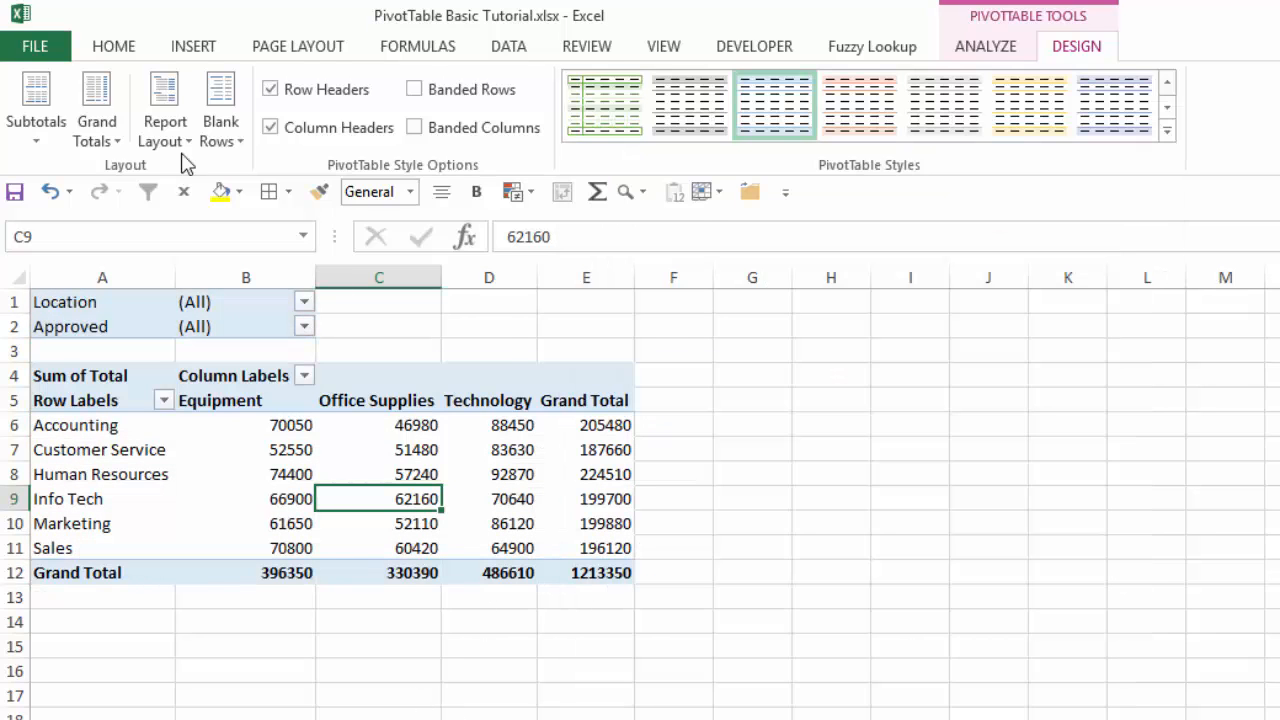
- Try banded rows and banded columns on the PivotTable, separately and together, and turn both off again
left_click(414, 89)
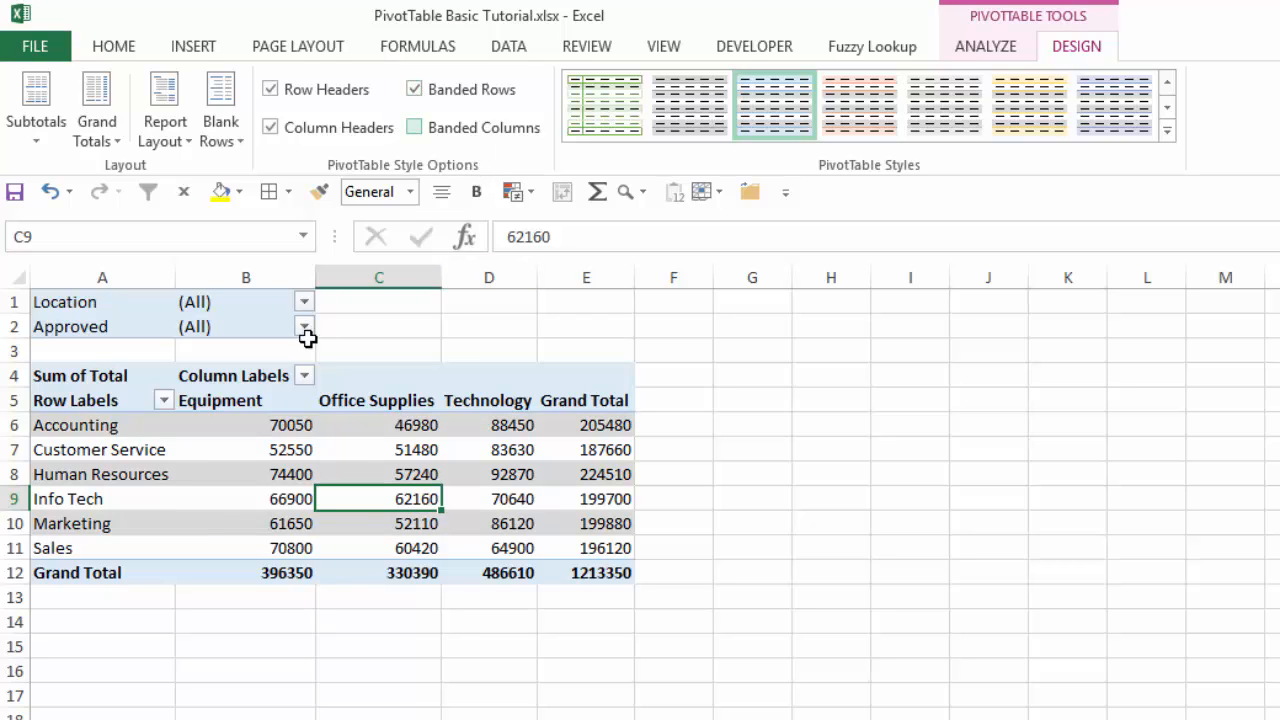
left_click(414, 89)
left_click(414, 127)
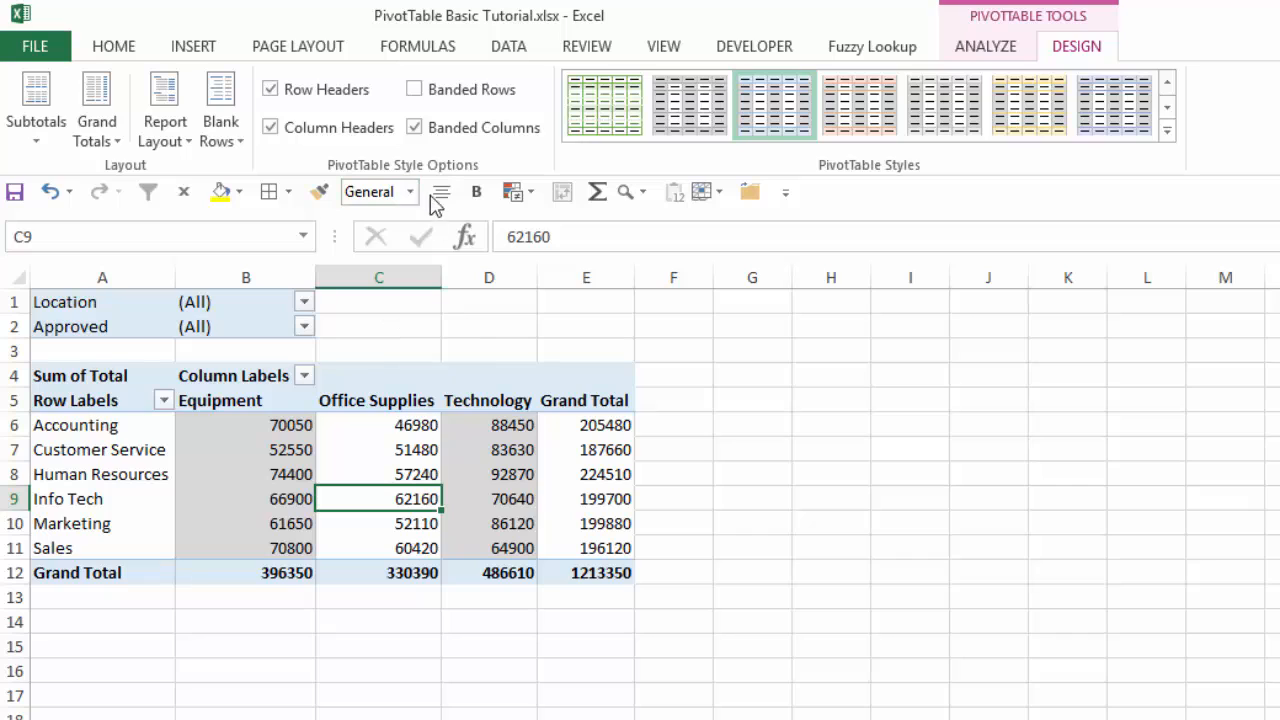
left_click(414, 89)
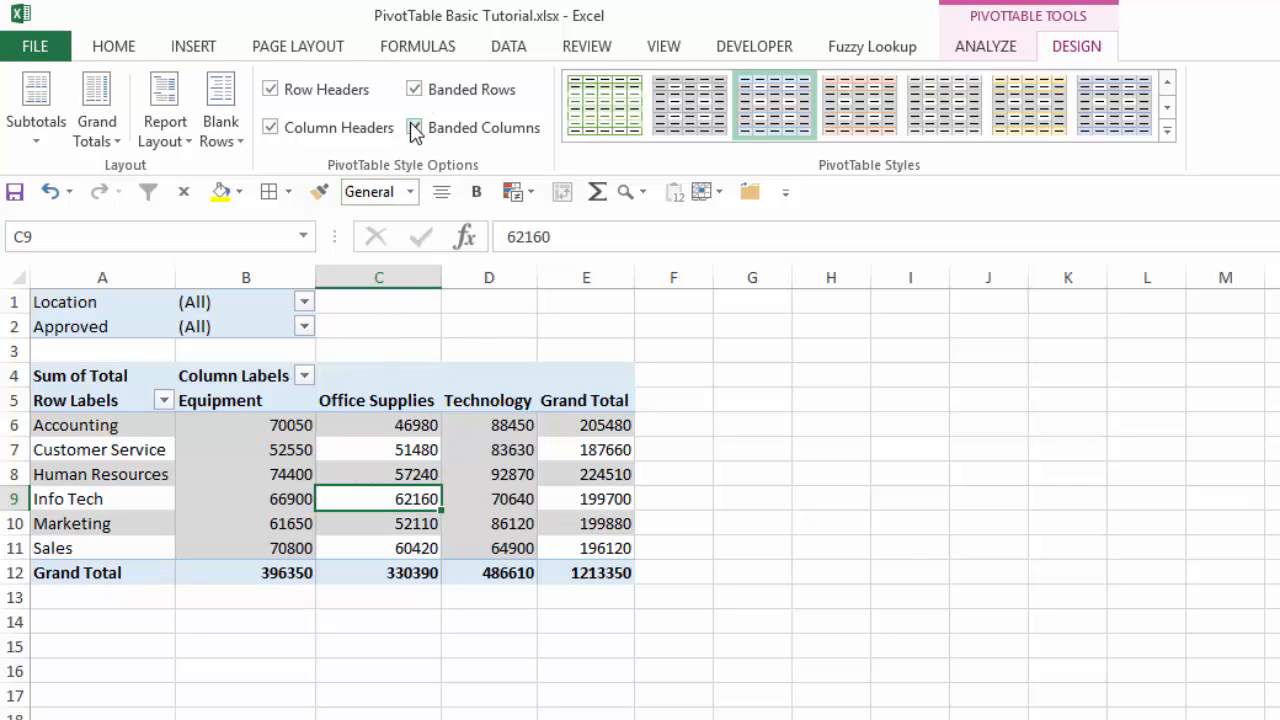
left_click(414, 127)
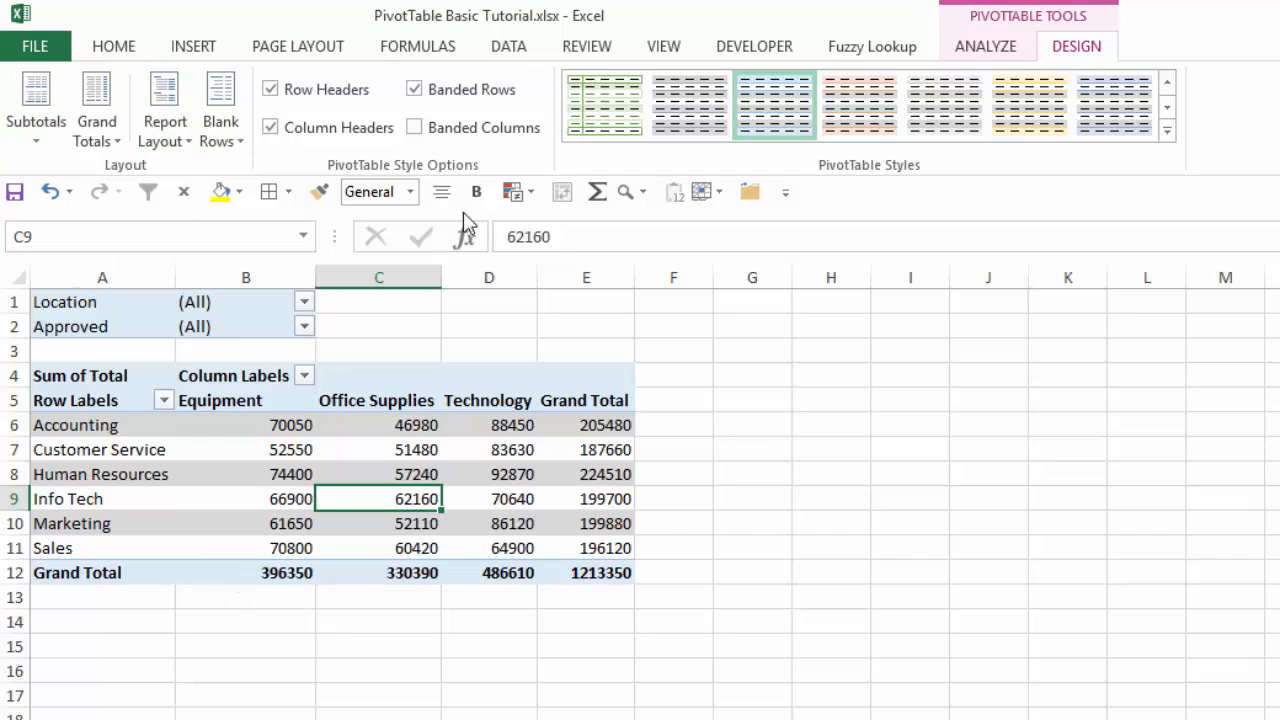
left_click(414, 89)
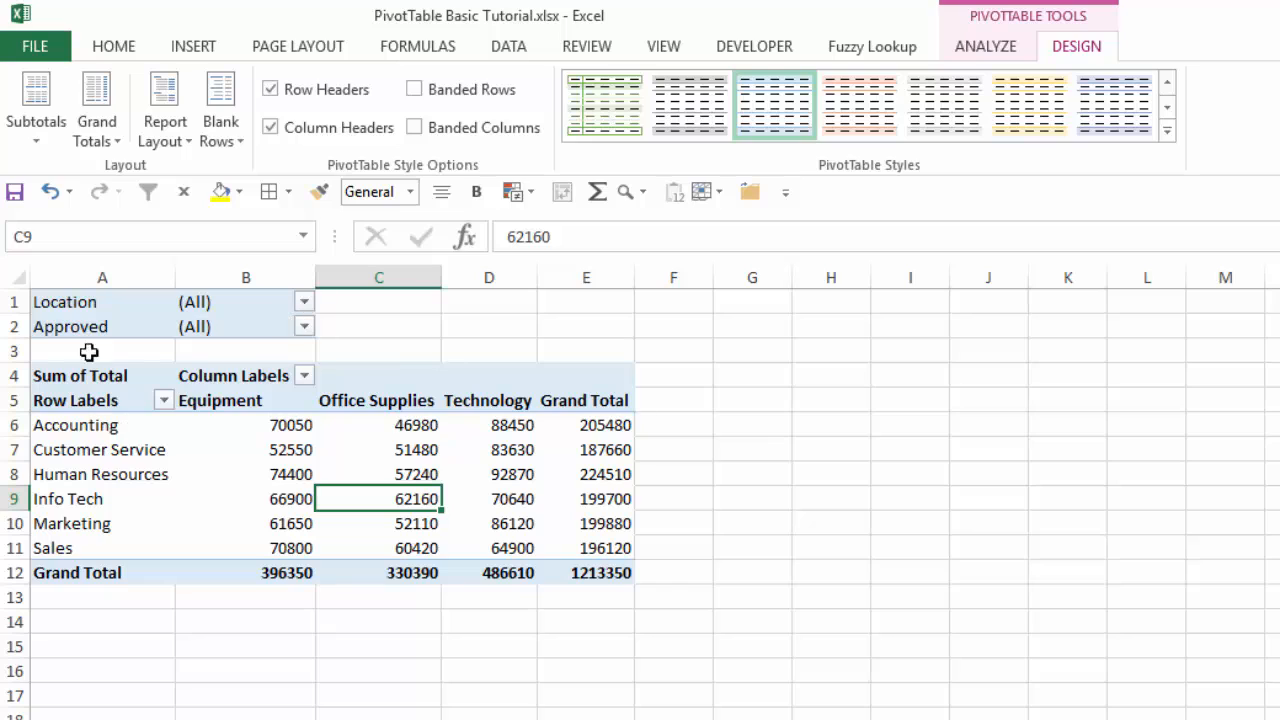
- Try grand totals off, for rows only and for columns only, and restore them for both rows and columns
left_click(116, 141)
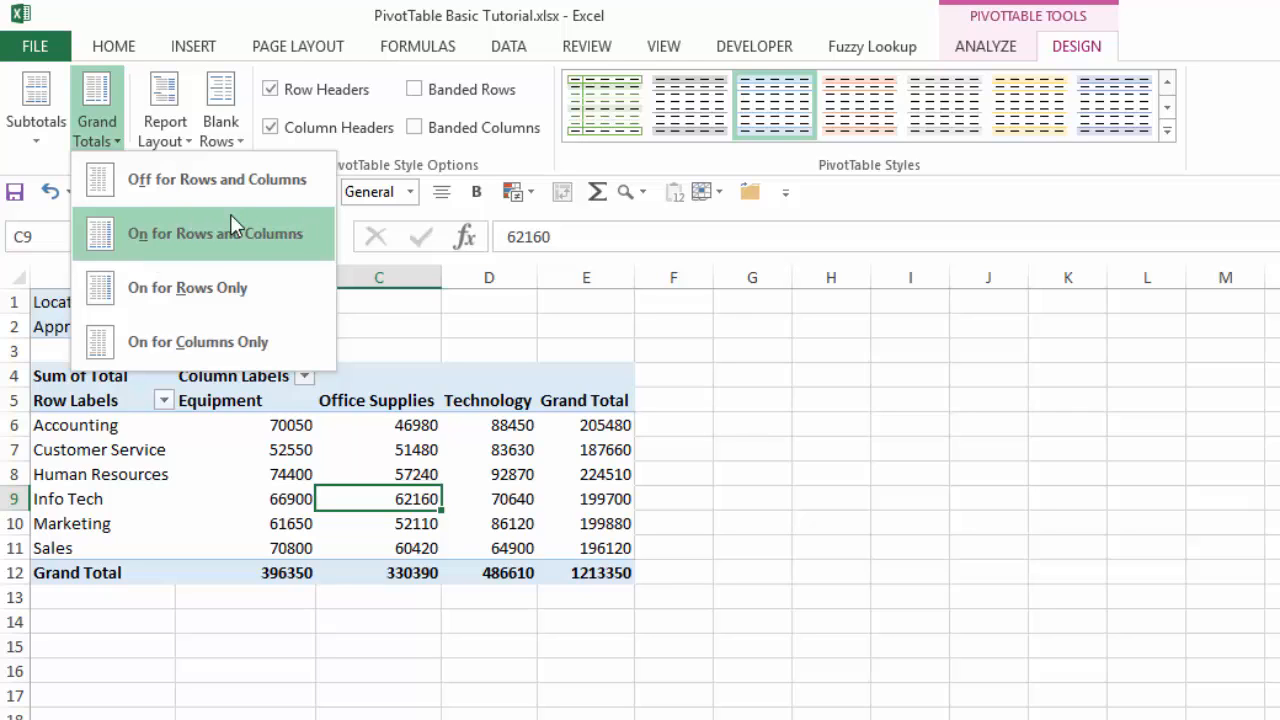
left_click(198, 182)
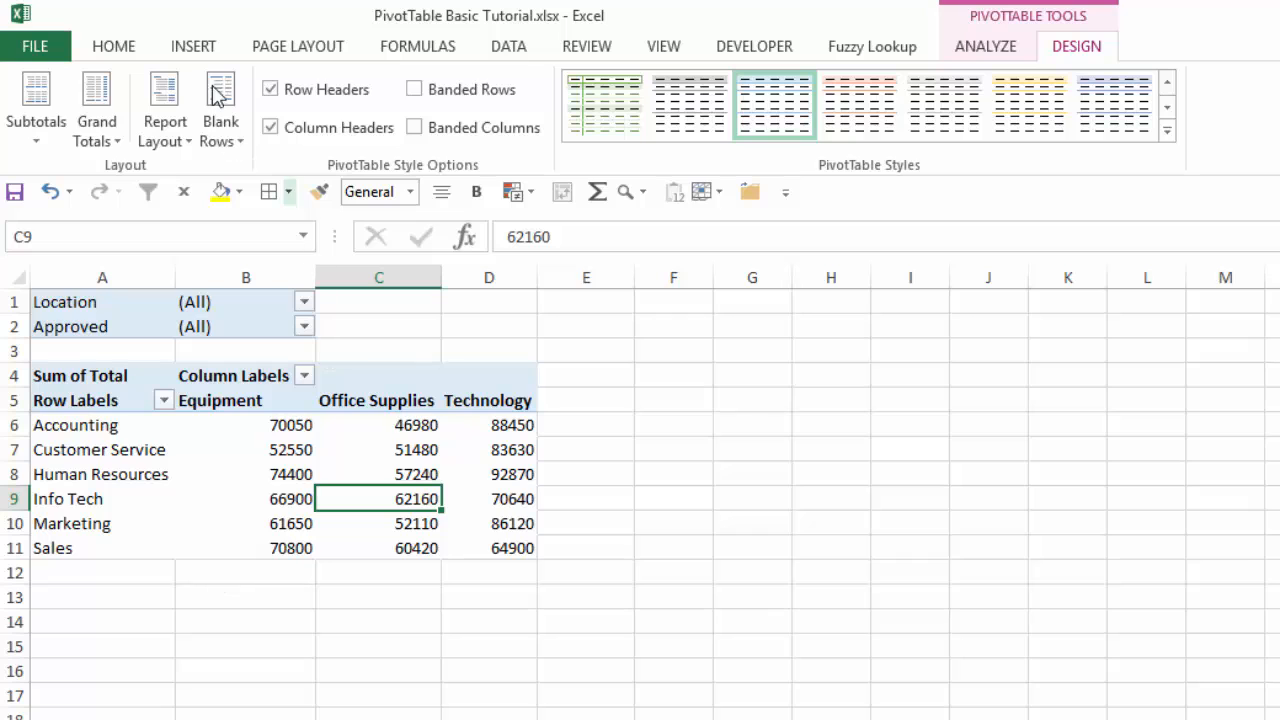
left_click(96, 136)
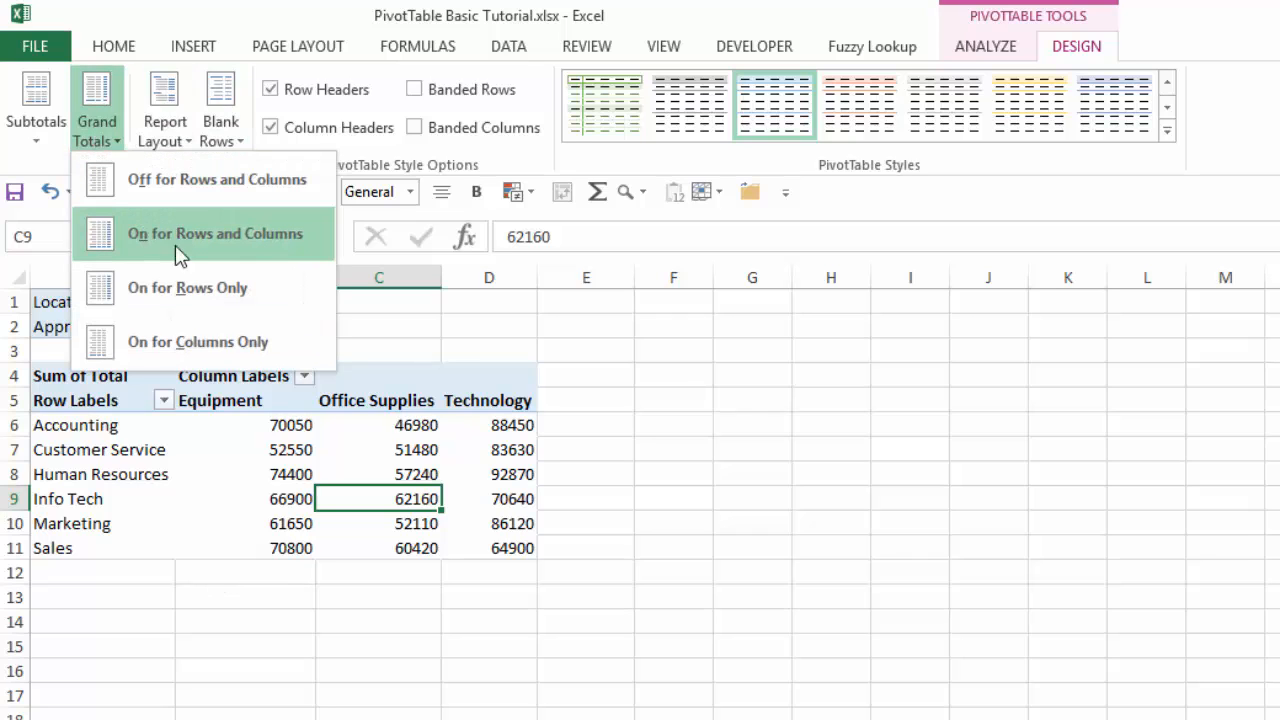
left_click(172, 294)
left_click(96, 136)
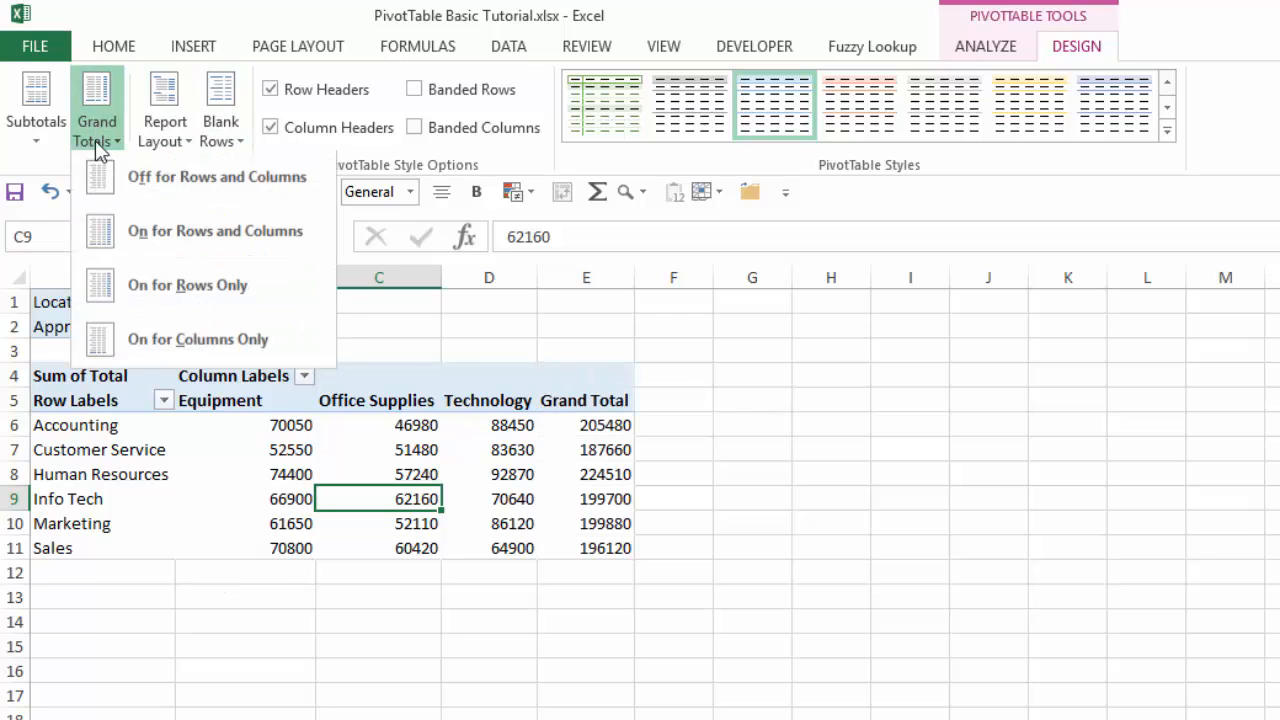
left_click(214, 362)
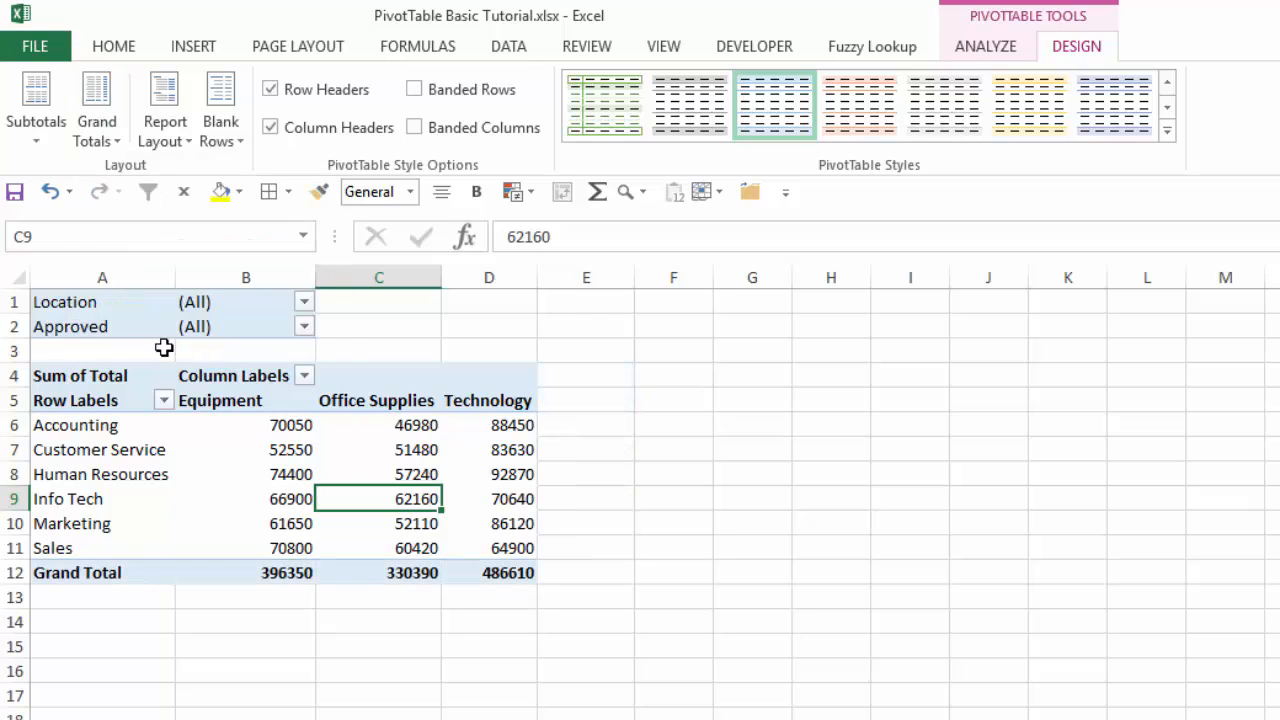
left_click(90, 118)
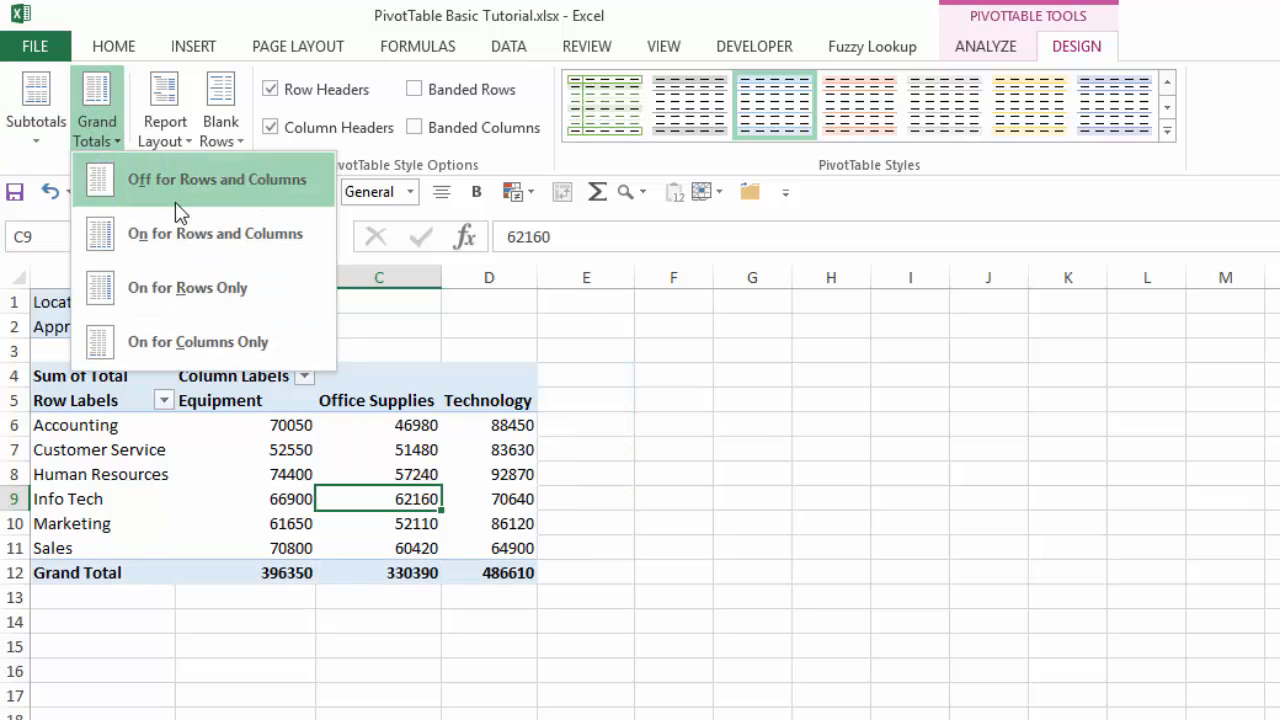
left_click(200, 240)
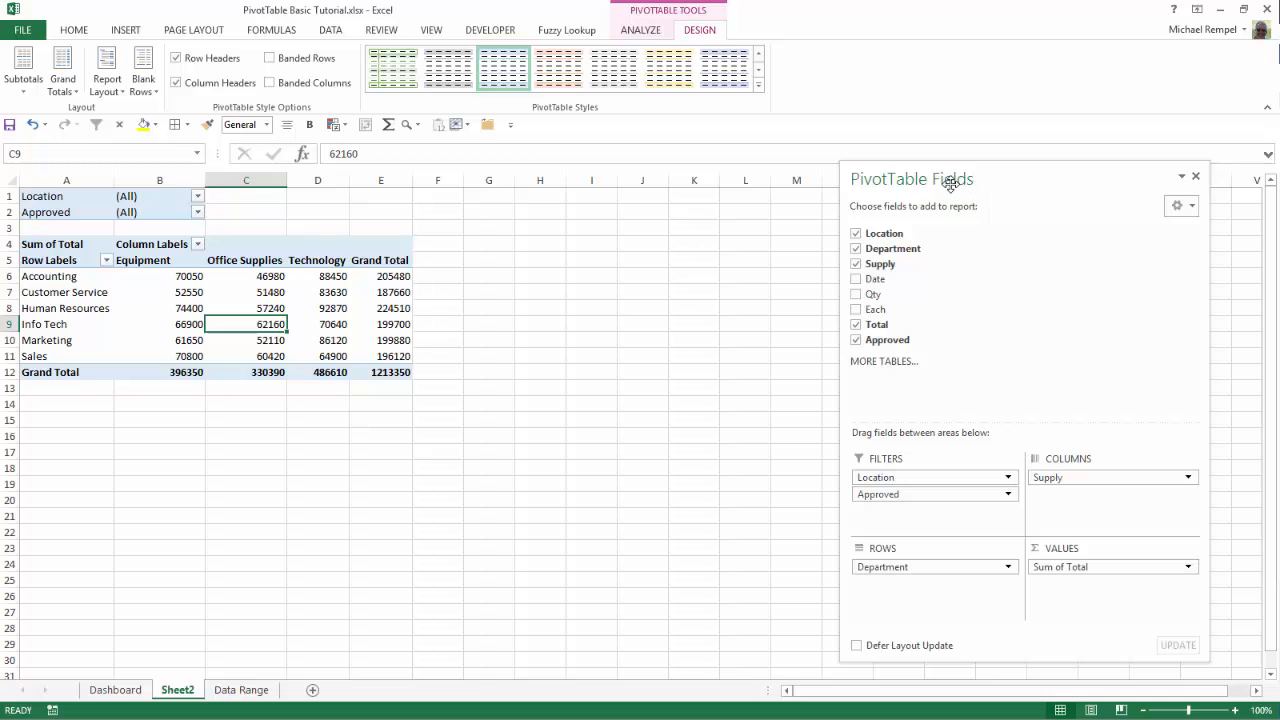
- Move Location from the filters and Supply from the columns into the rows, with Location above Department and Supply below it
left_click_drag(946, 178, 626, 99)
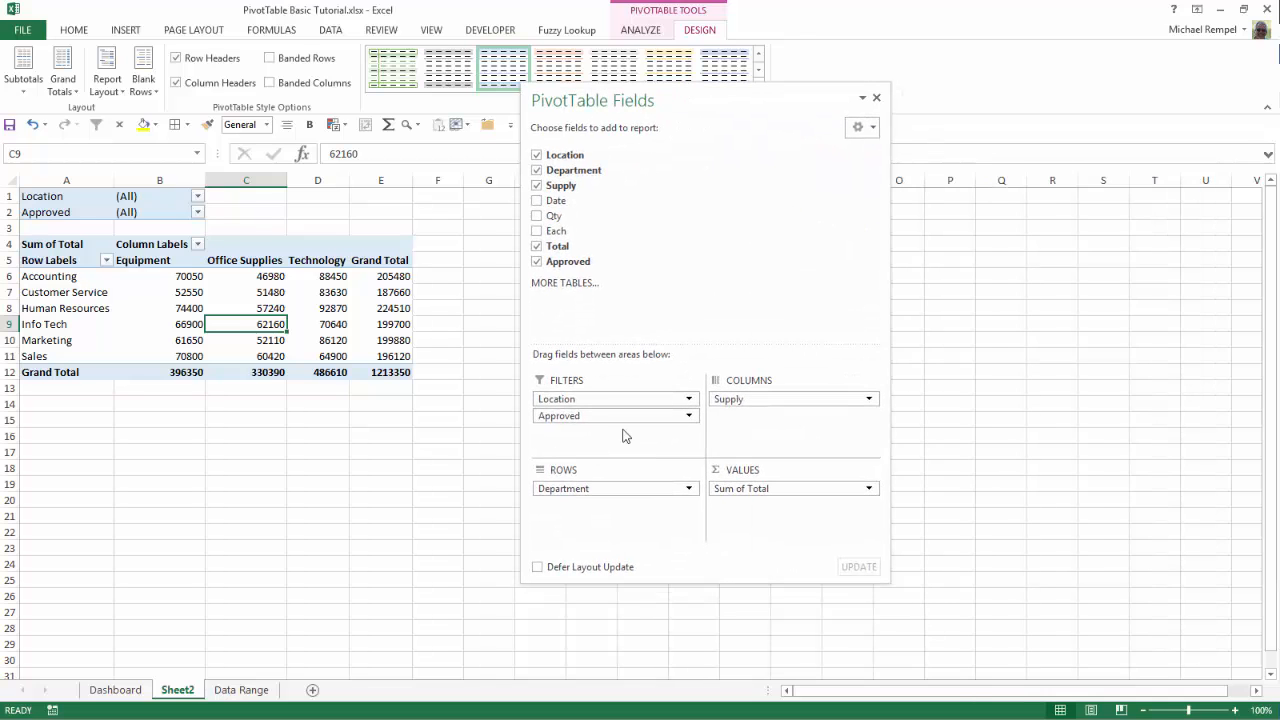
left_click_drag(585, 399, 603, 489)
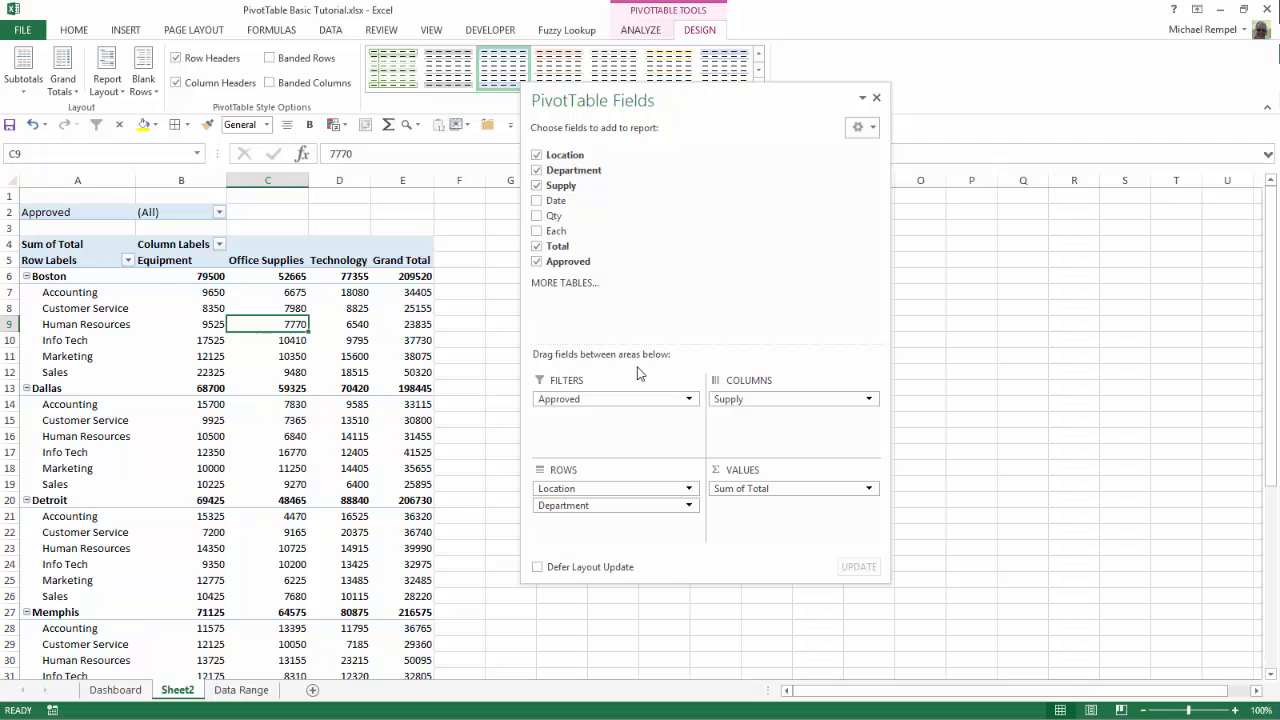
left_click_drag(808, 401, 578, 528)
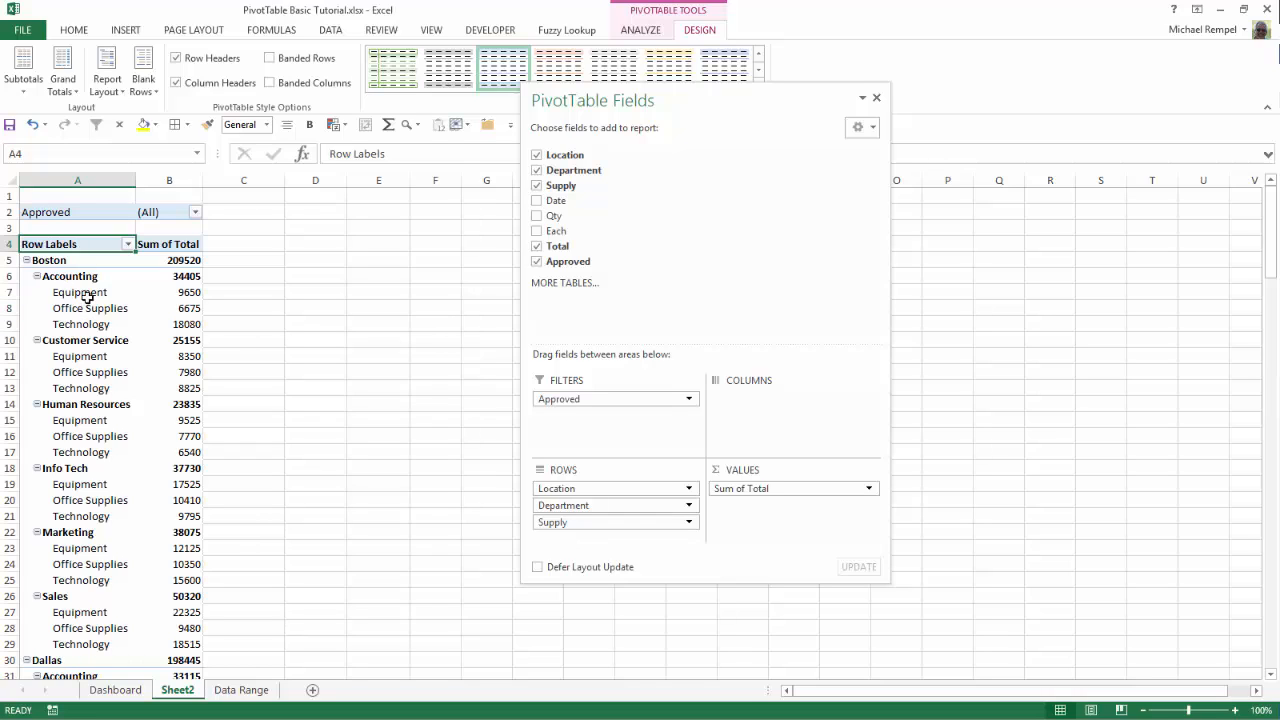
mouse_move(90, 324)
mouse_move(146, 384)
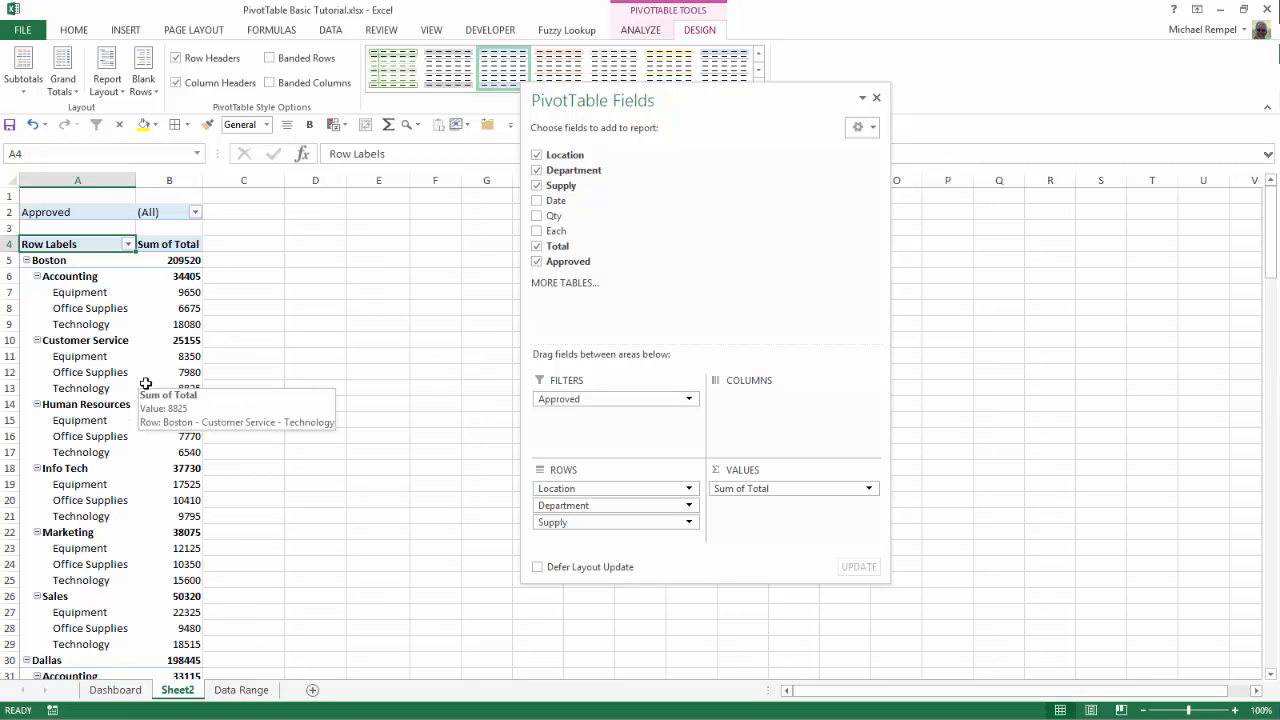
- Try the PivotTable without subtotals and with subtotals below each group, and restore all subtotals to the top of each group
left_click(25, 93)
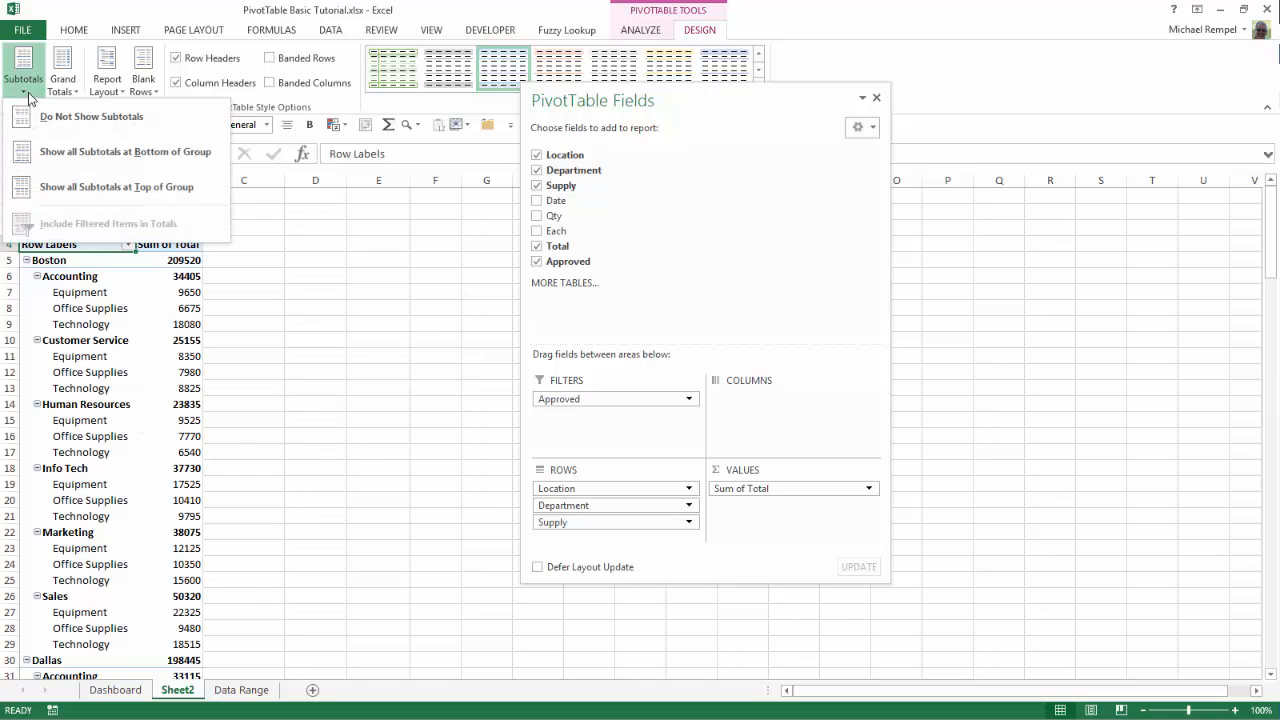
left_click(60, 116)
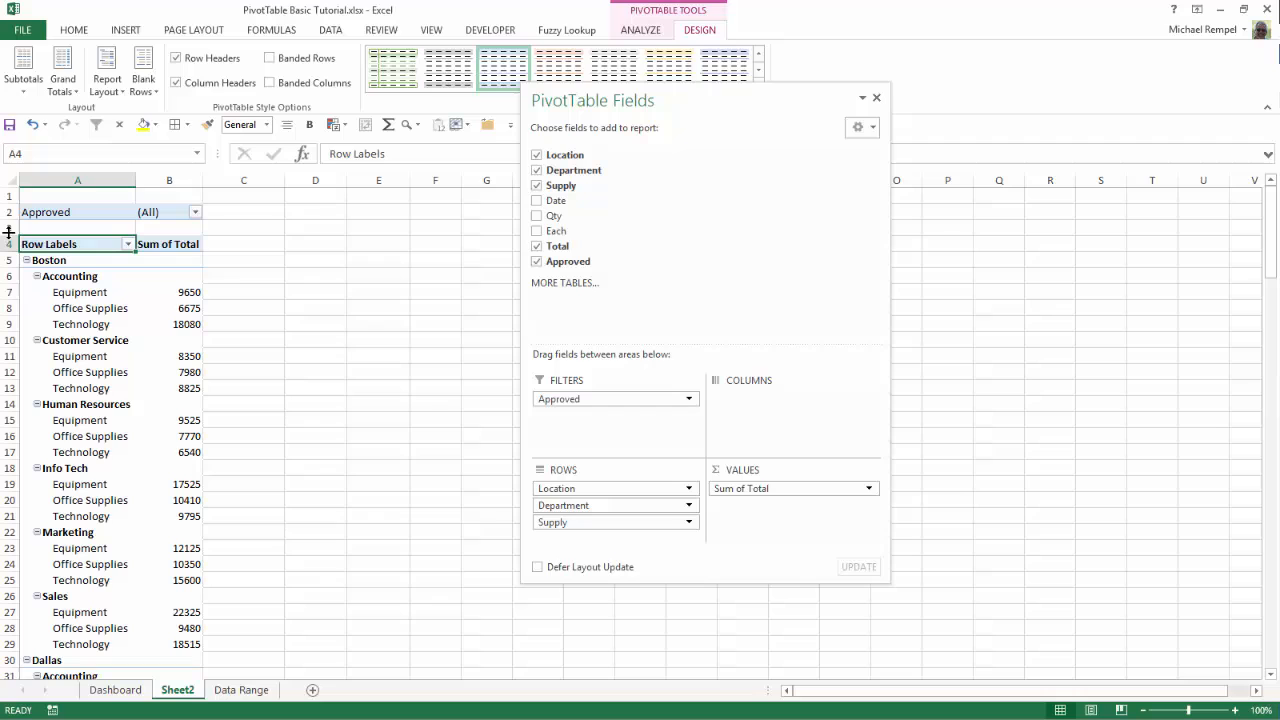
left_click(23, 93)
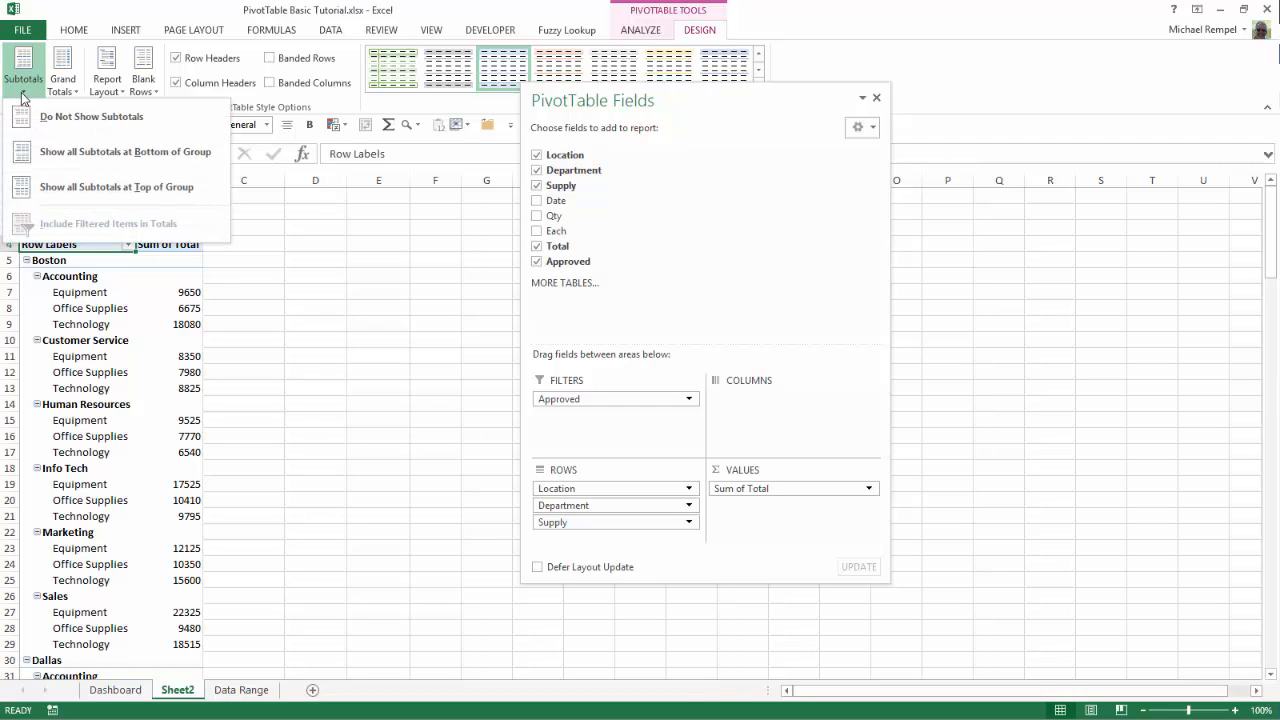
left_click(120, 190)
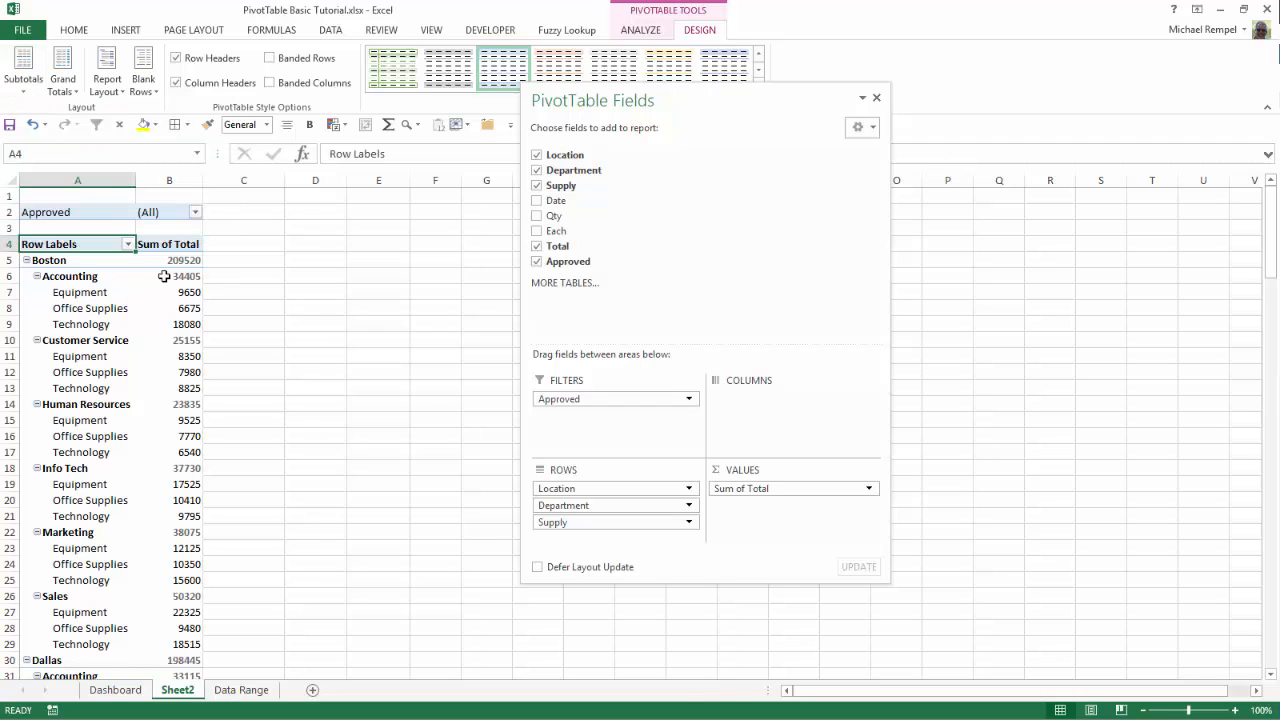
left_click(23, 85)
left_click(128, 152)
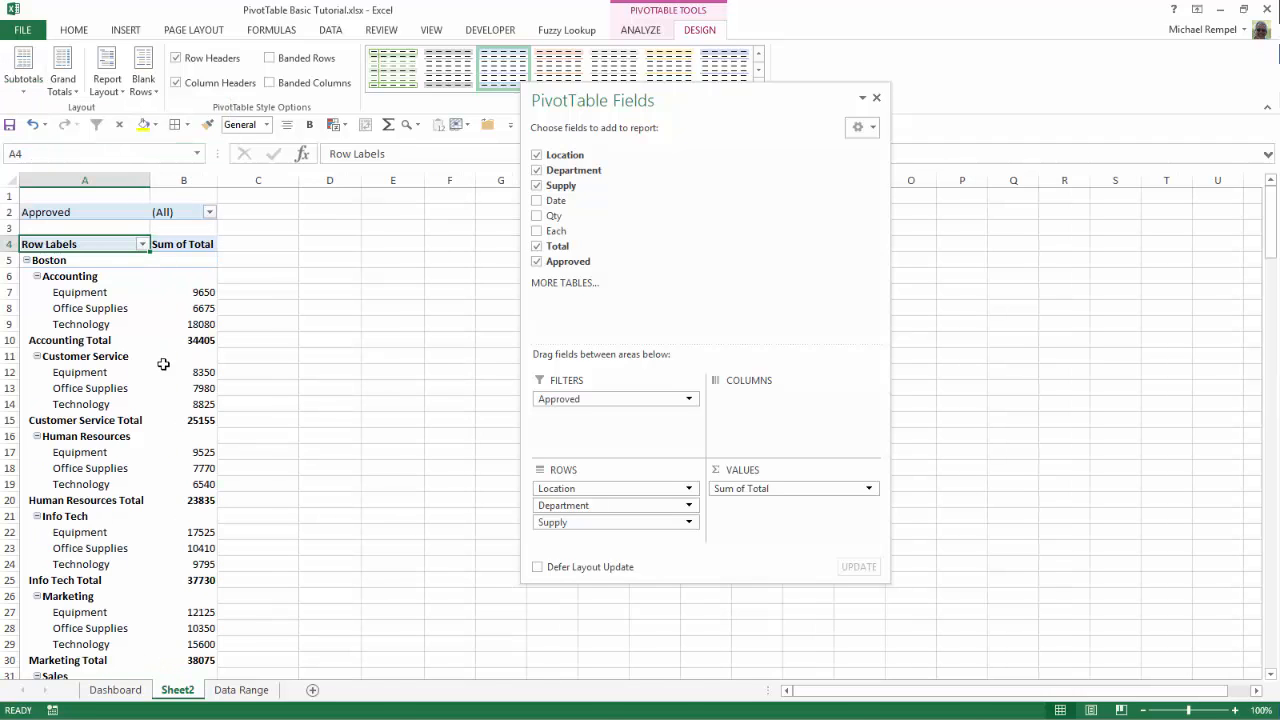
mouse_move(154, 409)
left_click(24, 88)
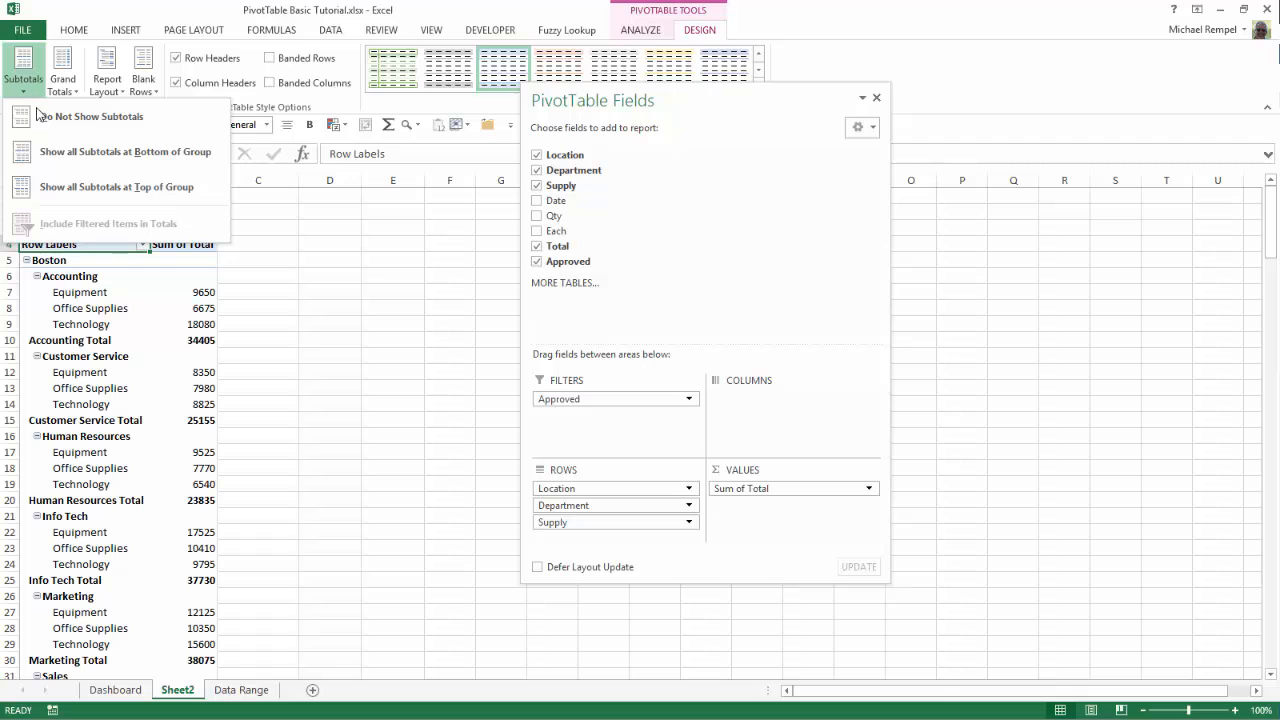
left_click(78, 188)
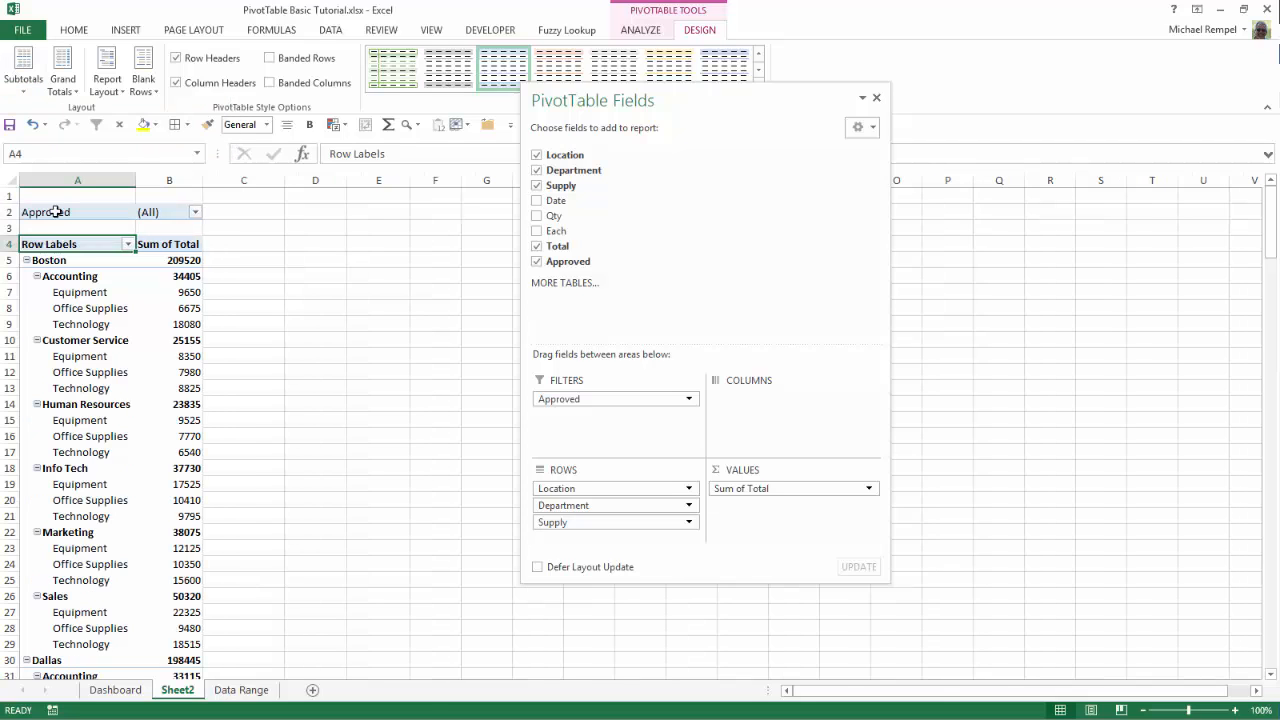
- Insert a blank line after each item in the PivotTable and remove the blank lines again
left_click(153, 93)
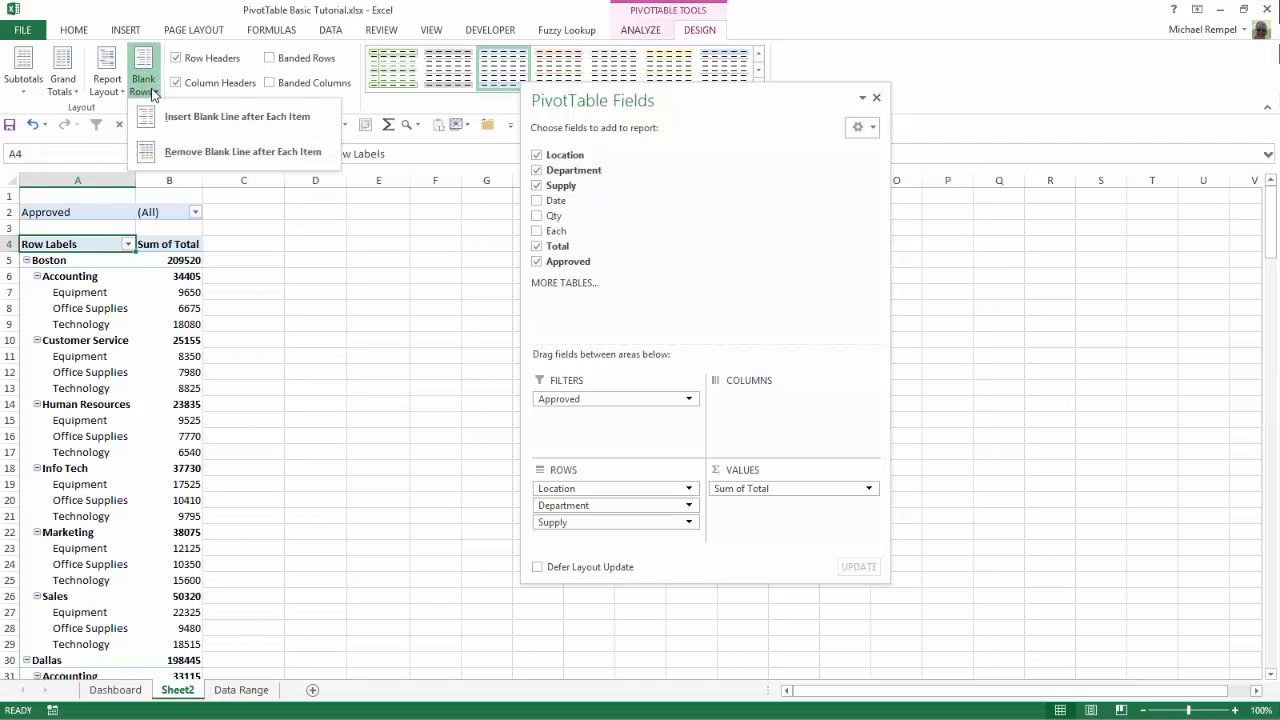
left_click(174, 120)
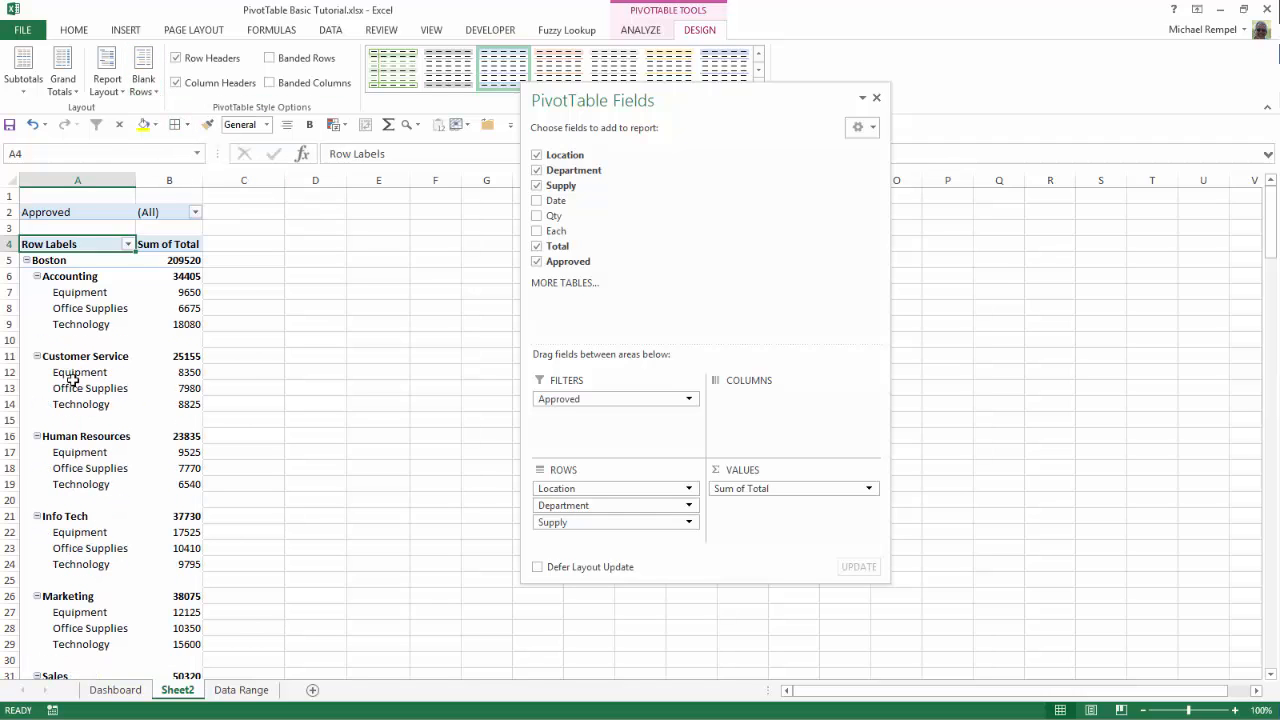
left_click(144, 97)
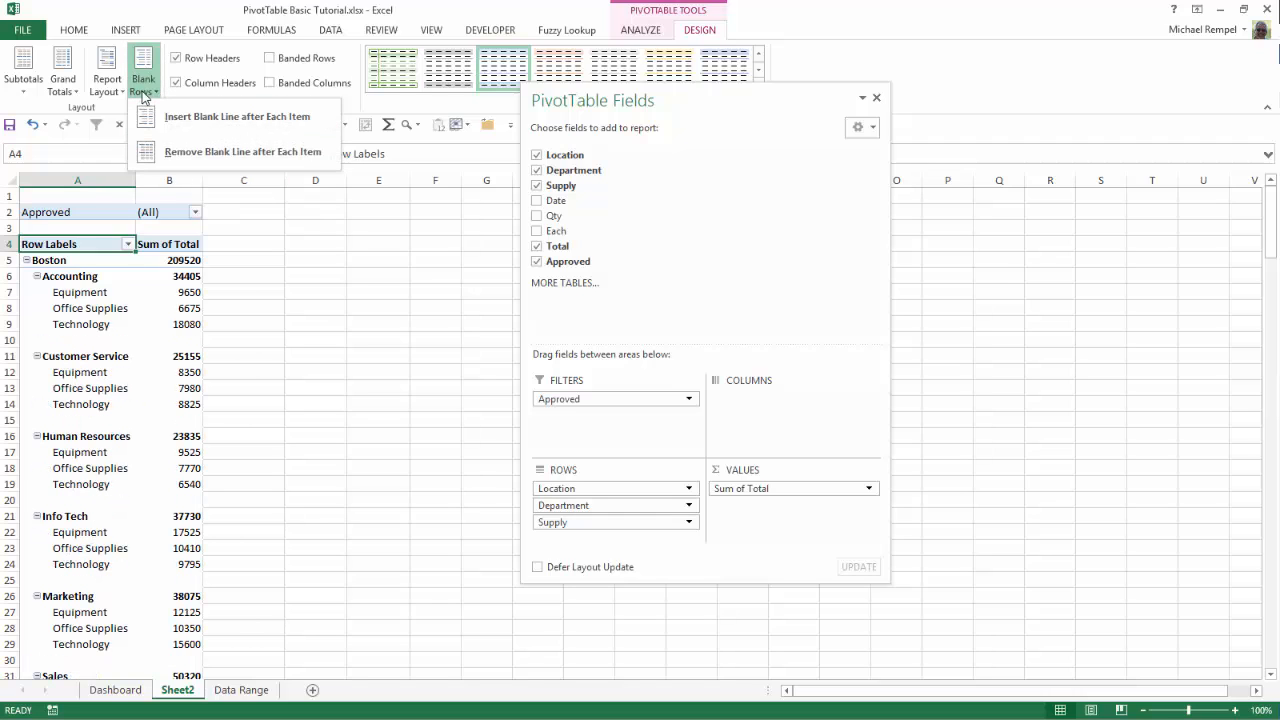
left_click(213, 152)
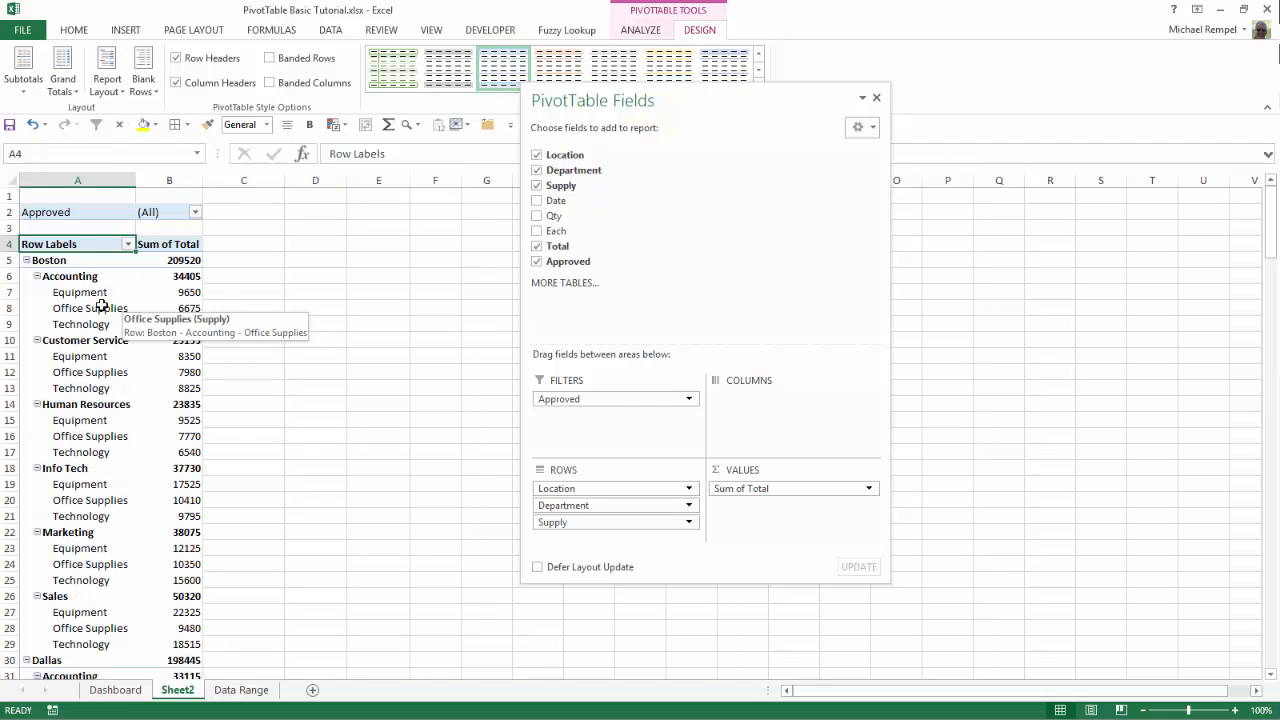
- Review the report layout choices and show the PivotTable in Outline Form
left_click(119, 95)
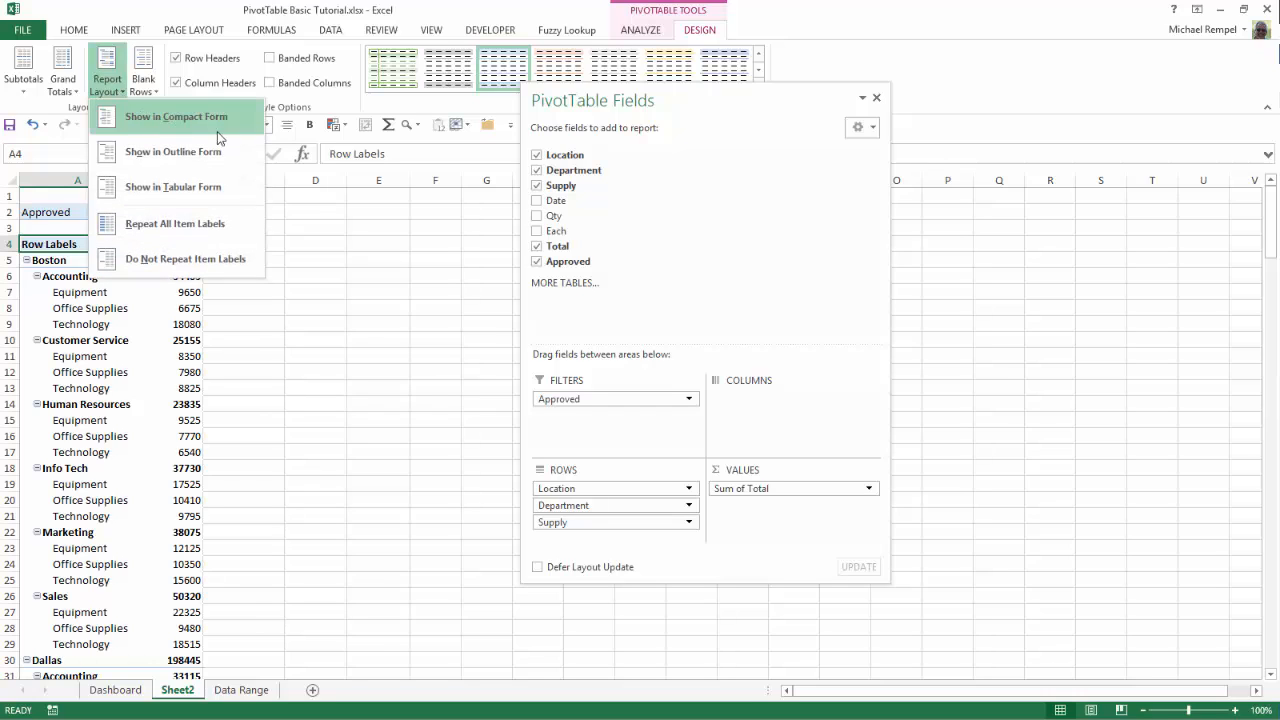
left_click(330, 245)
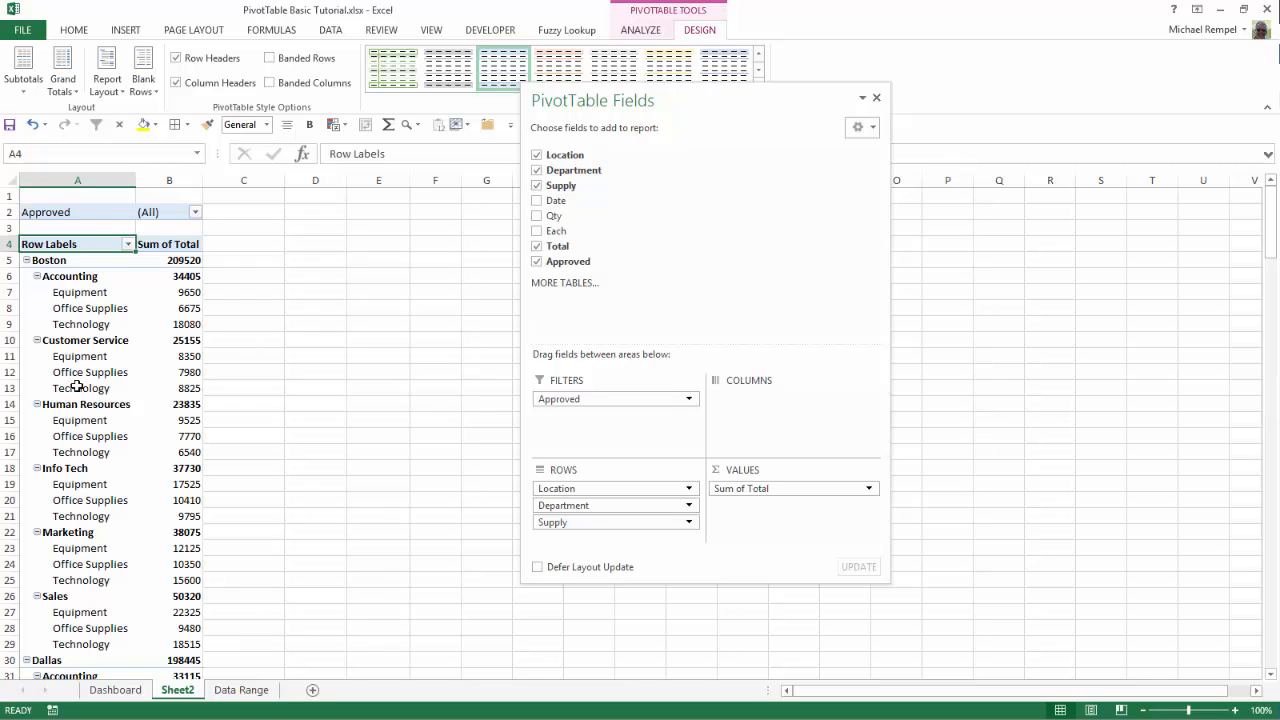
left_click(109, 88)
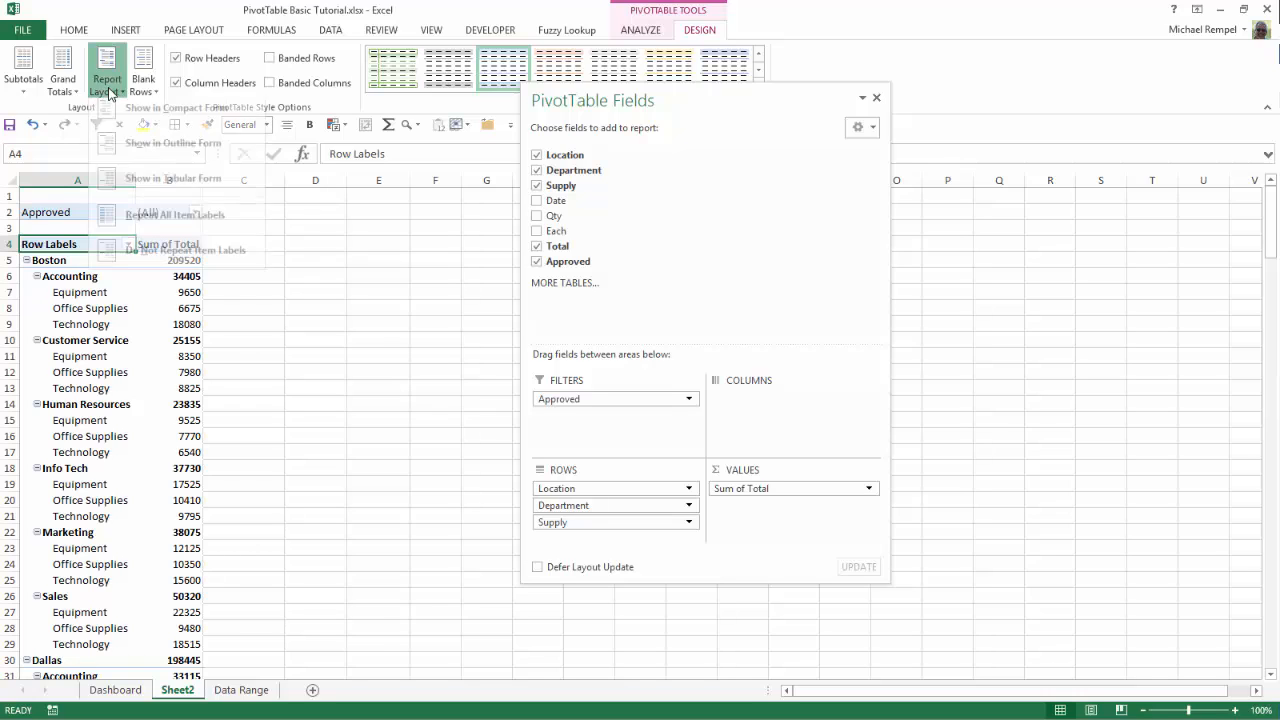
left_click(183, 154)
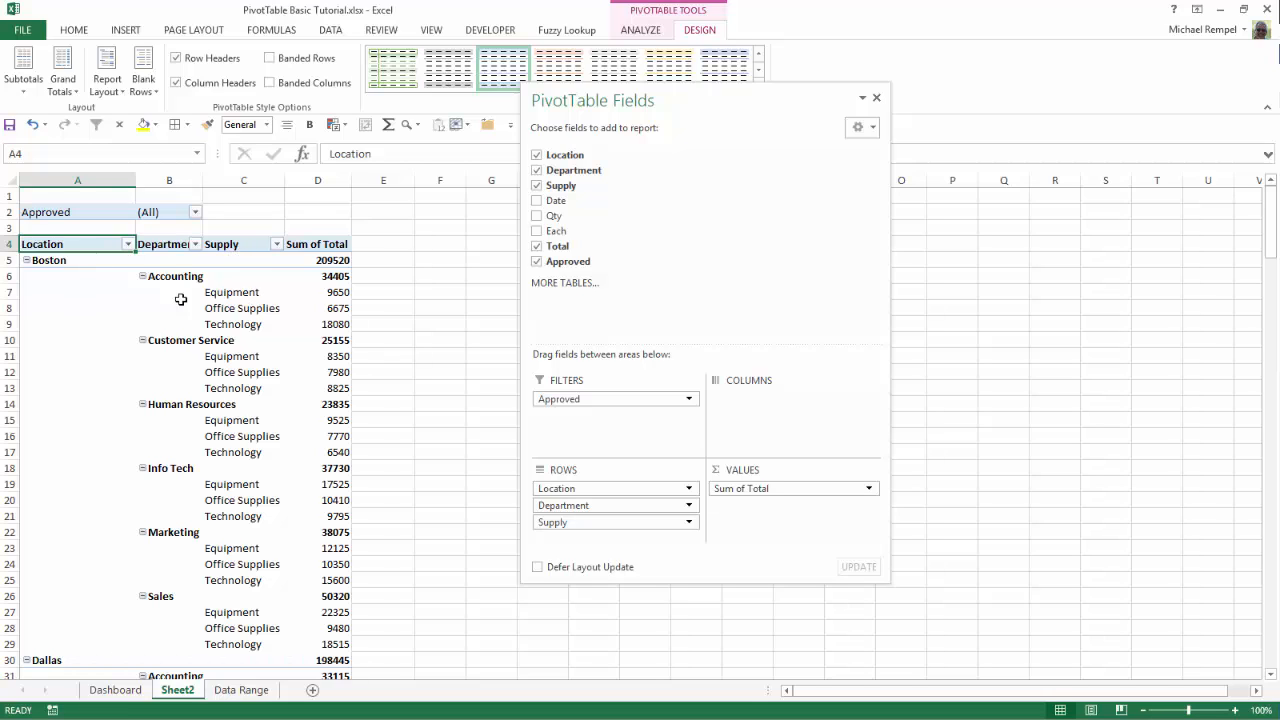
- Try the PivotTable in Tabular Form, fit the Department column to its contents, and return the report to Outline Form
left_click(108, 82)
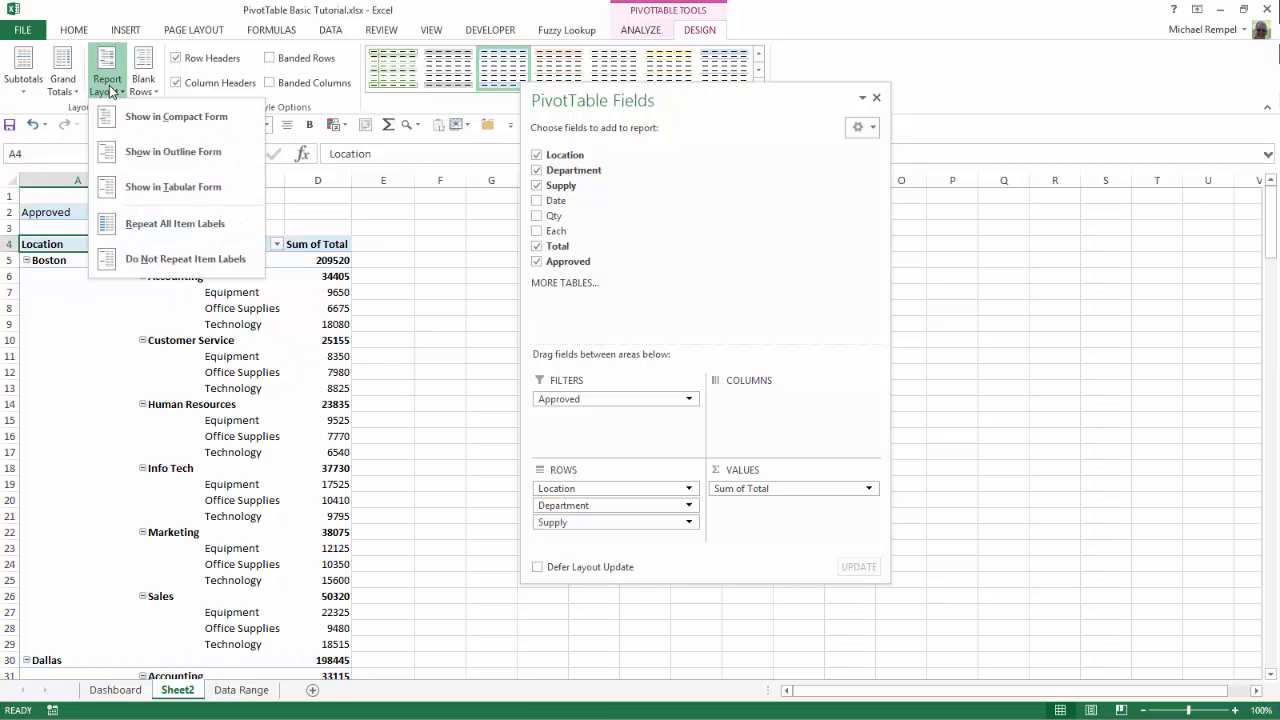
left_click(156, 186)
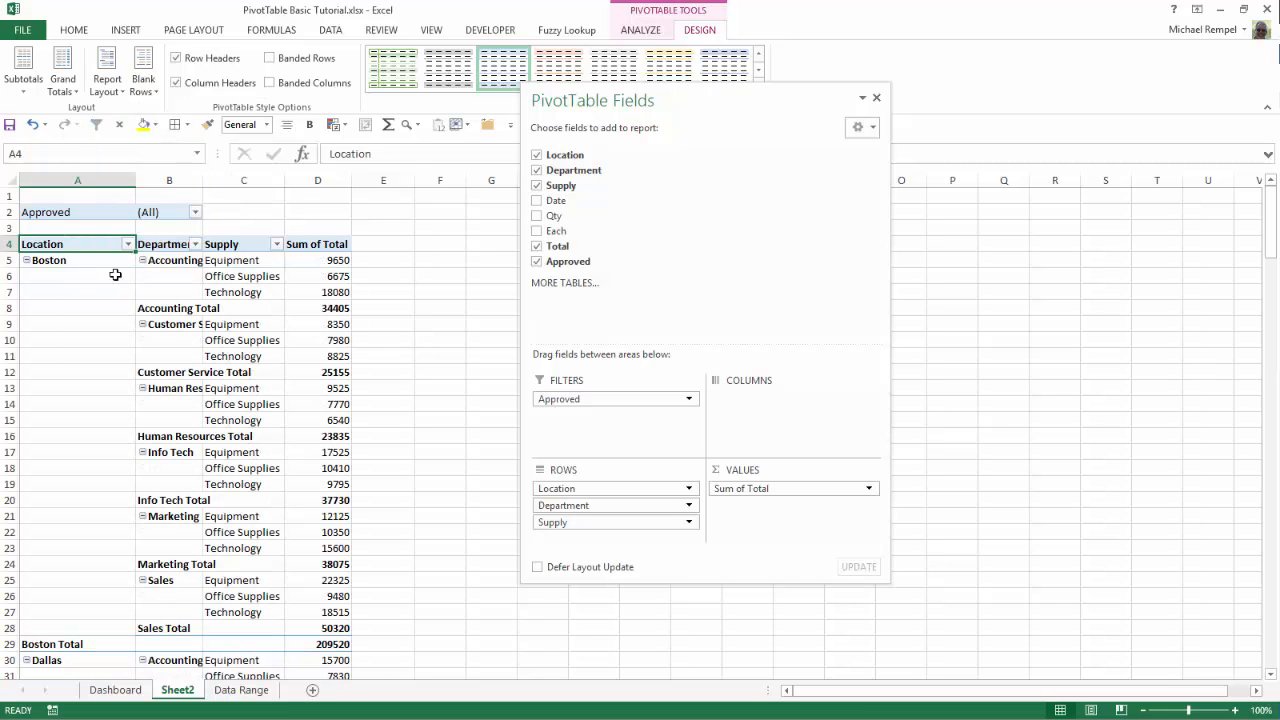
double_click(203, 179)
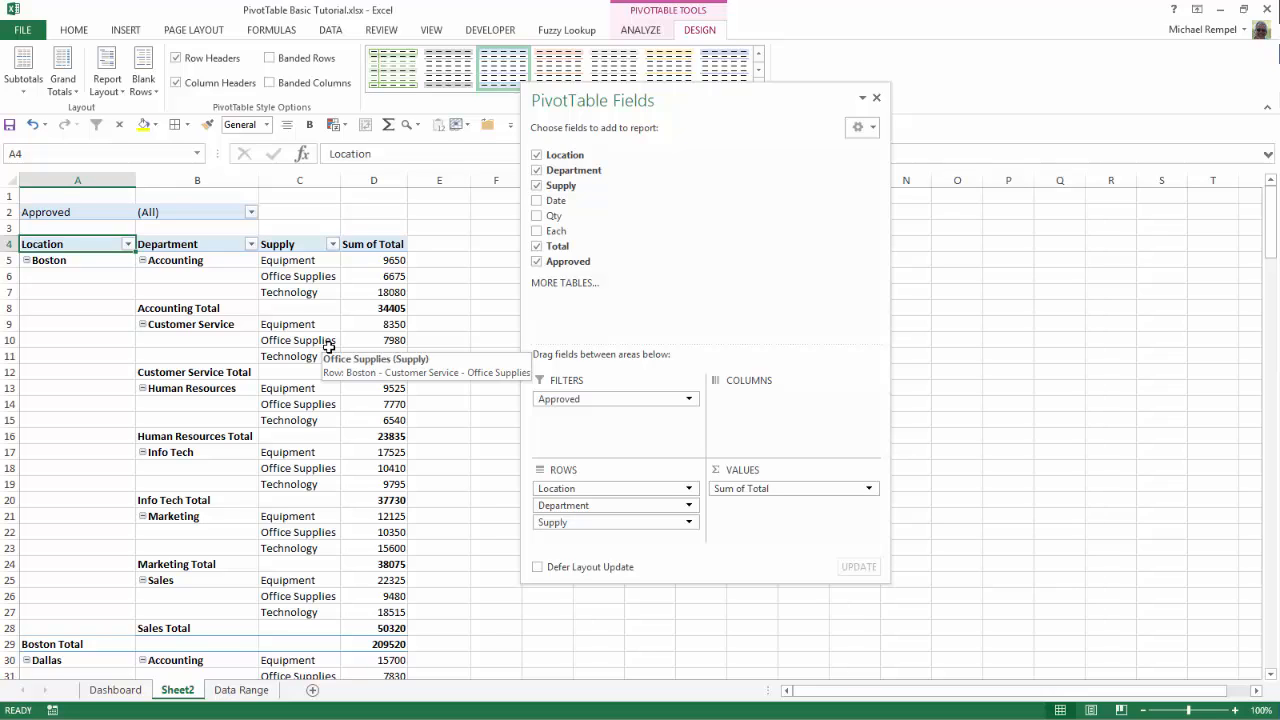
left_click(114, 88)
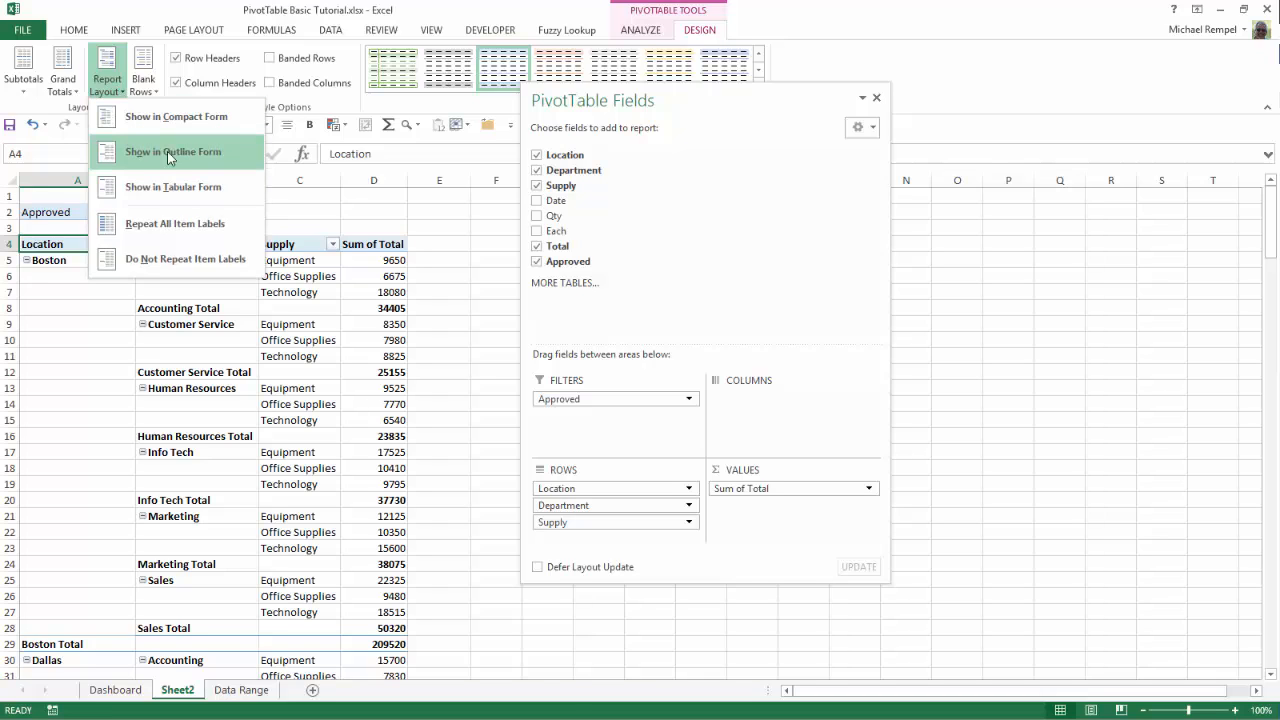
left_click(168, 151)
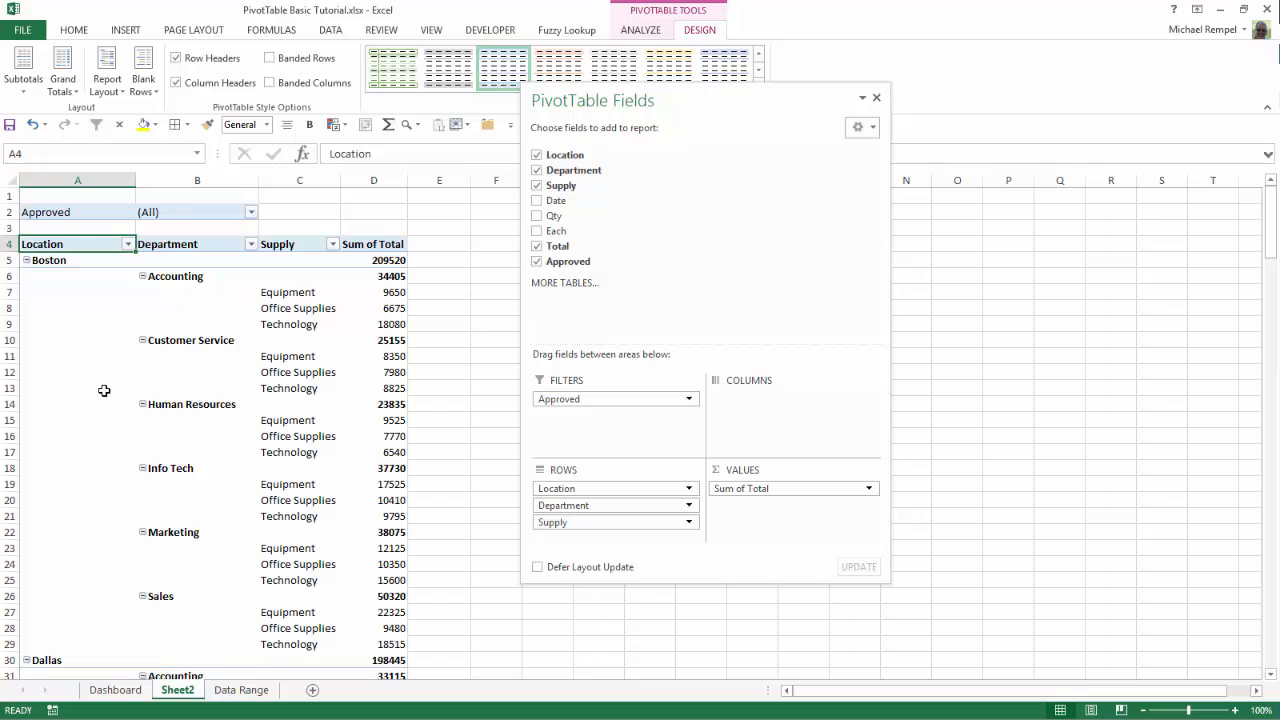
- Repeat all item labels throughout the PivotTable and switch the report back to not repeating them
left_click(107, 80)
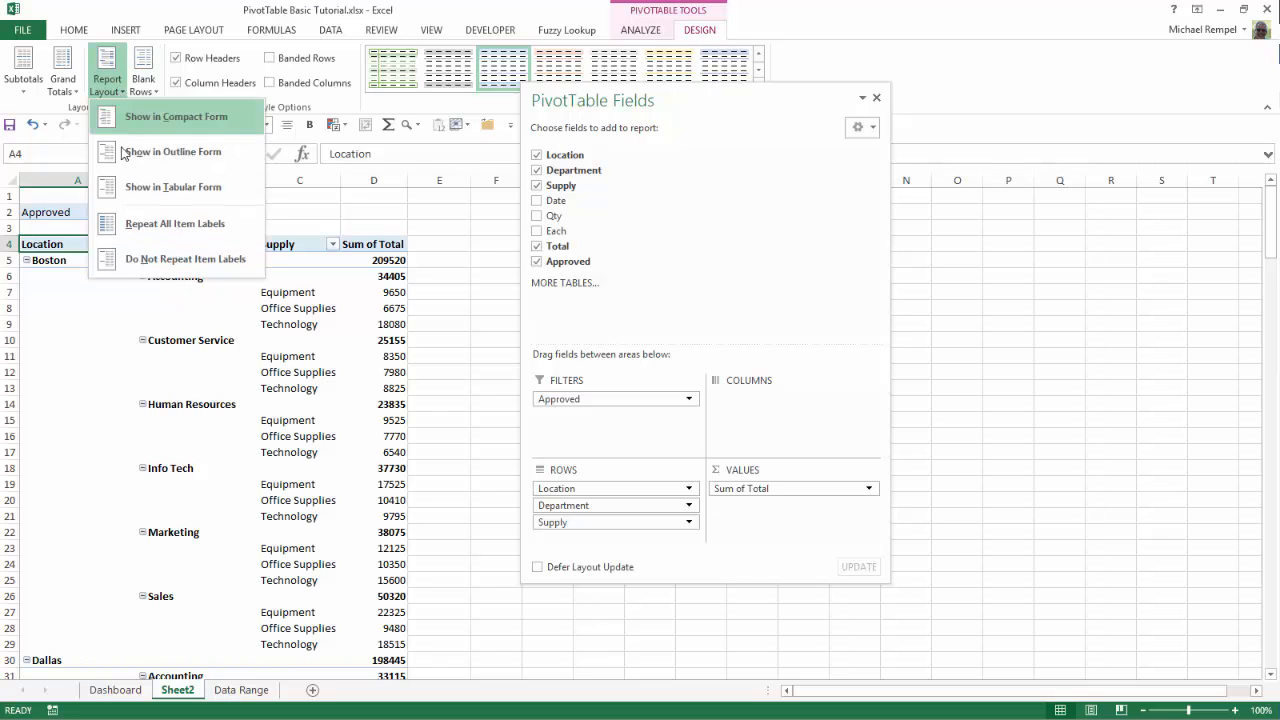
left_click(144, 224)
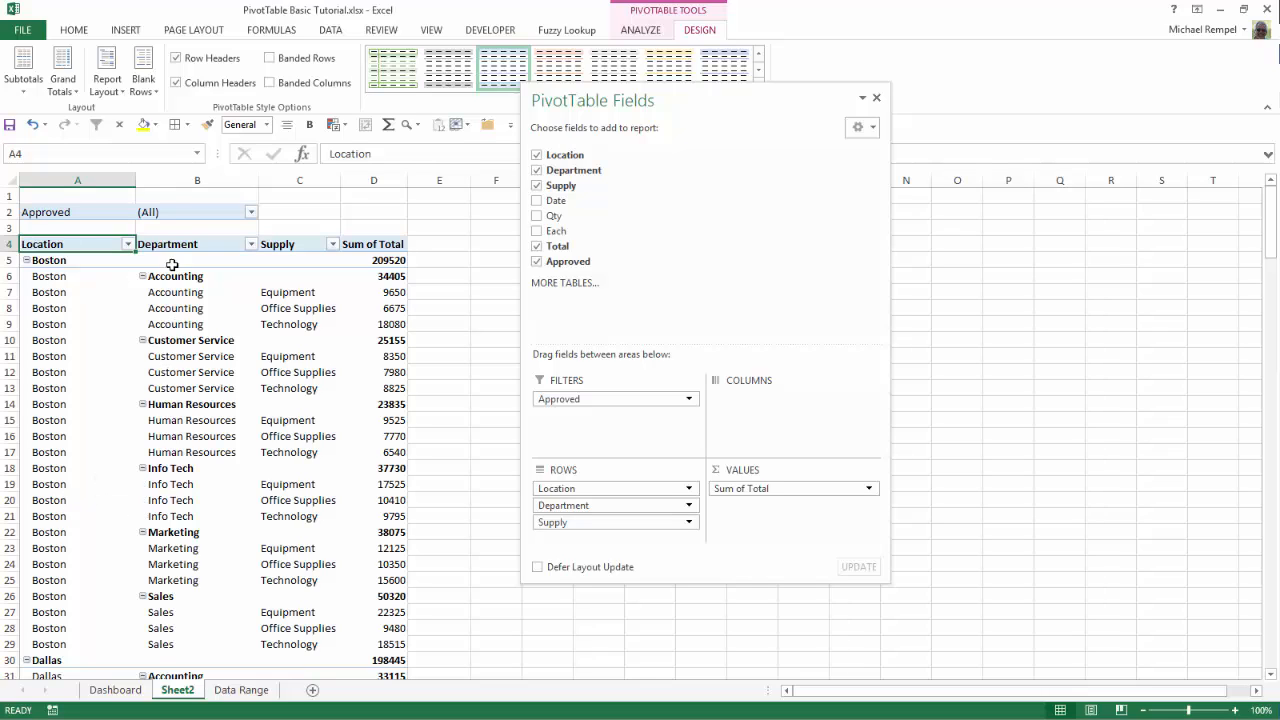
scroll(118, 384, "down", 16)
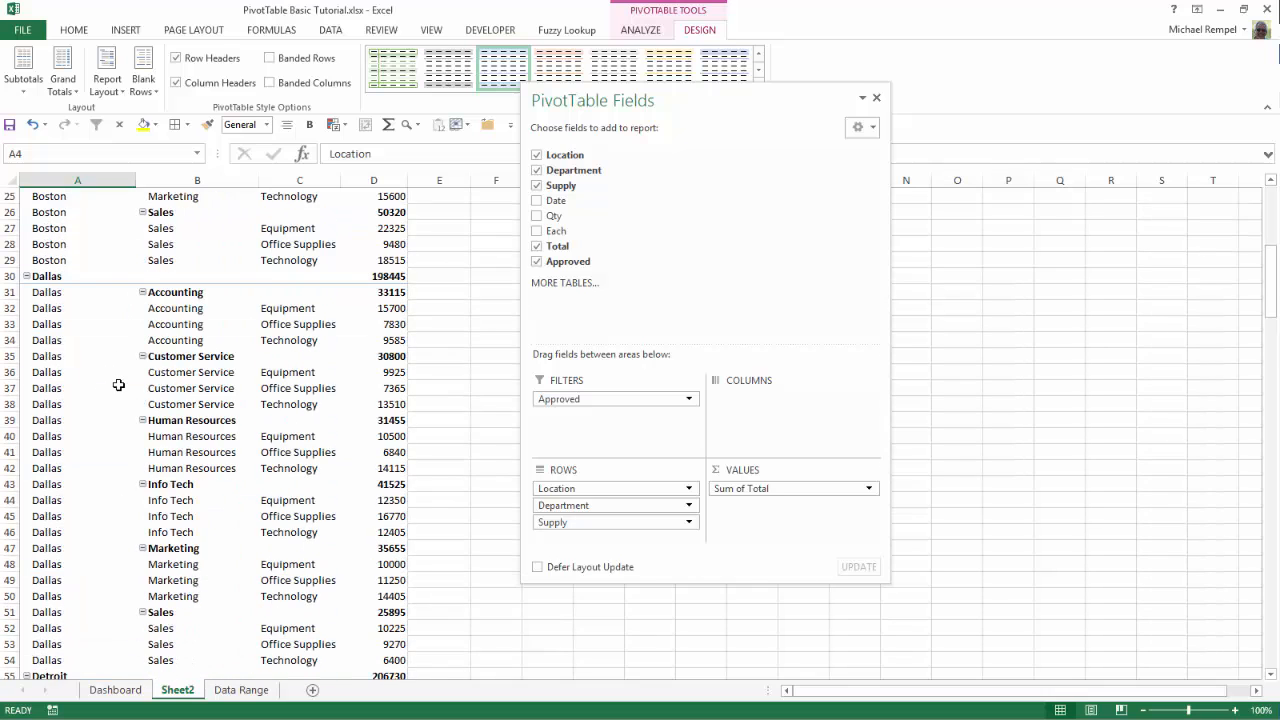
scroll(118, 384, "down", 2)
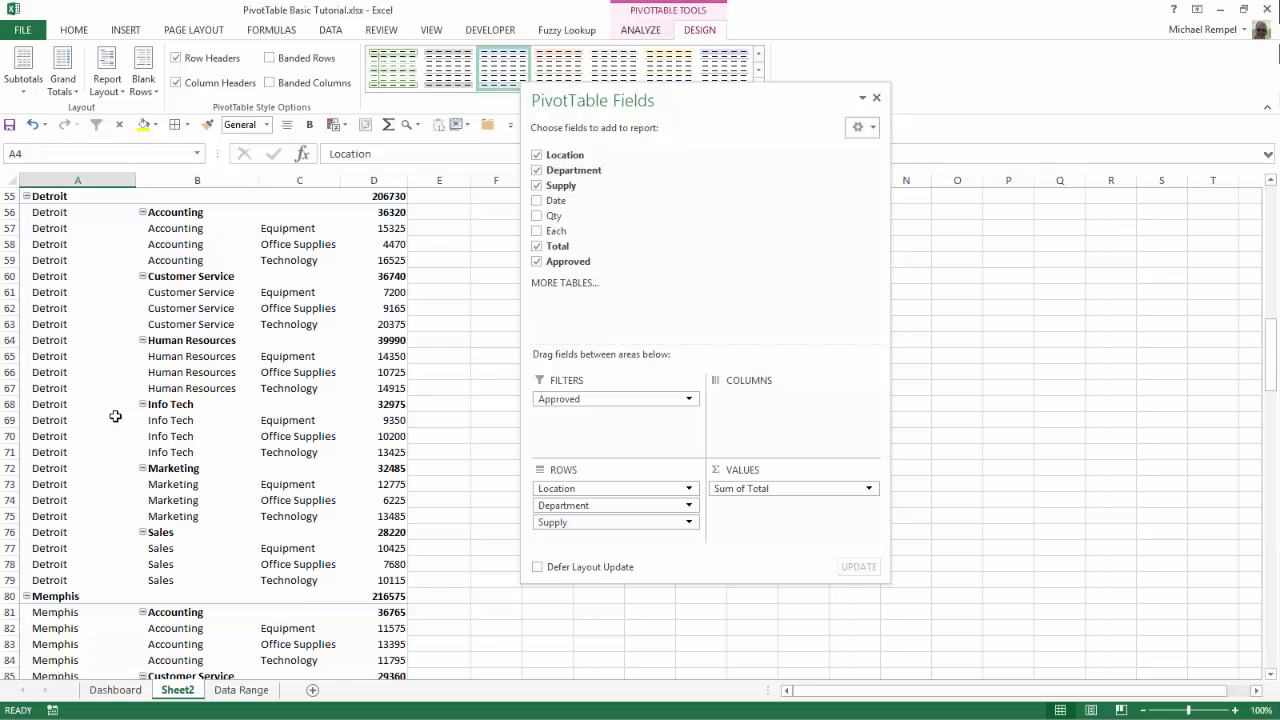
scroll(115, 416, "up", 18)
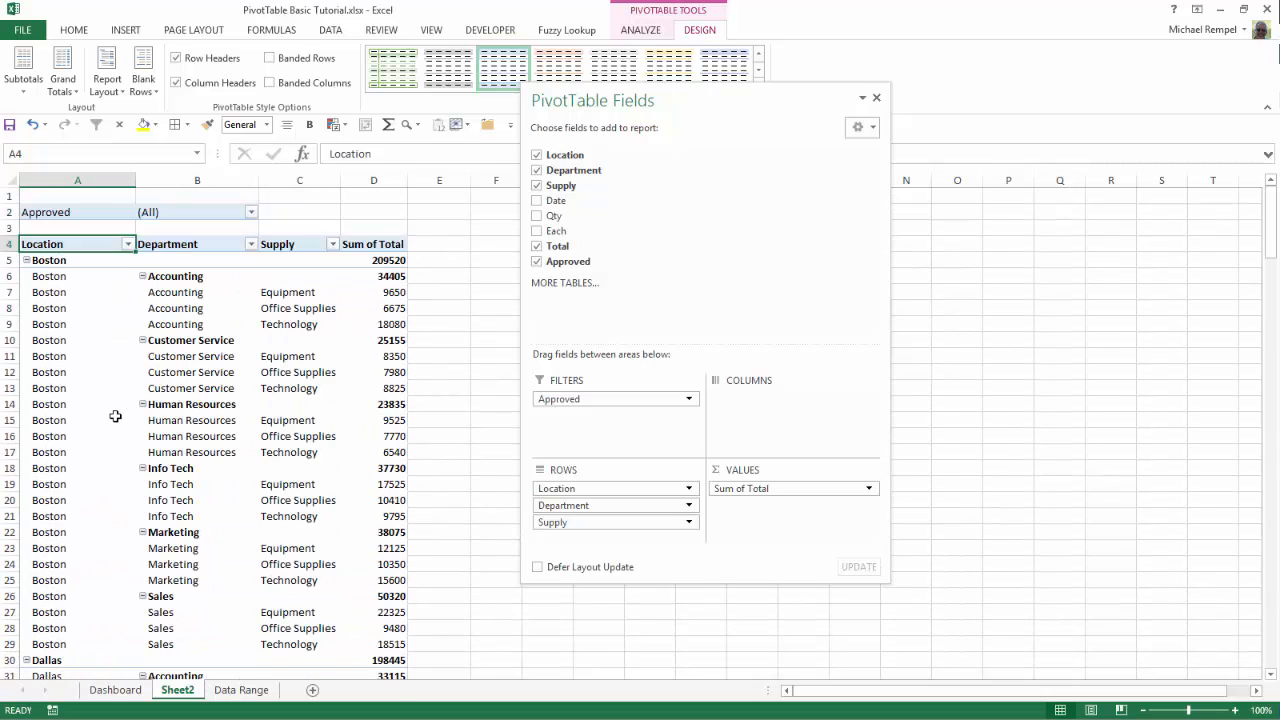
left_click(108, 82)
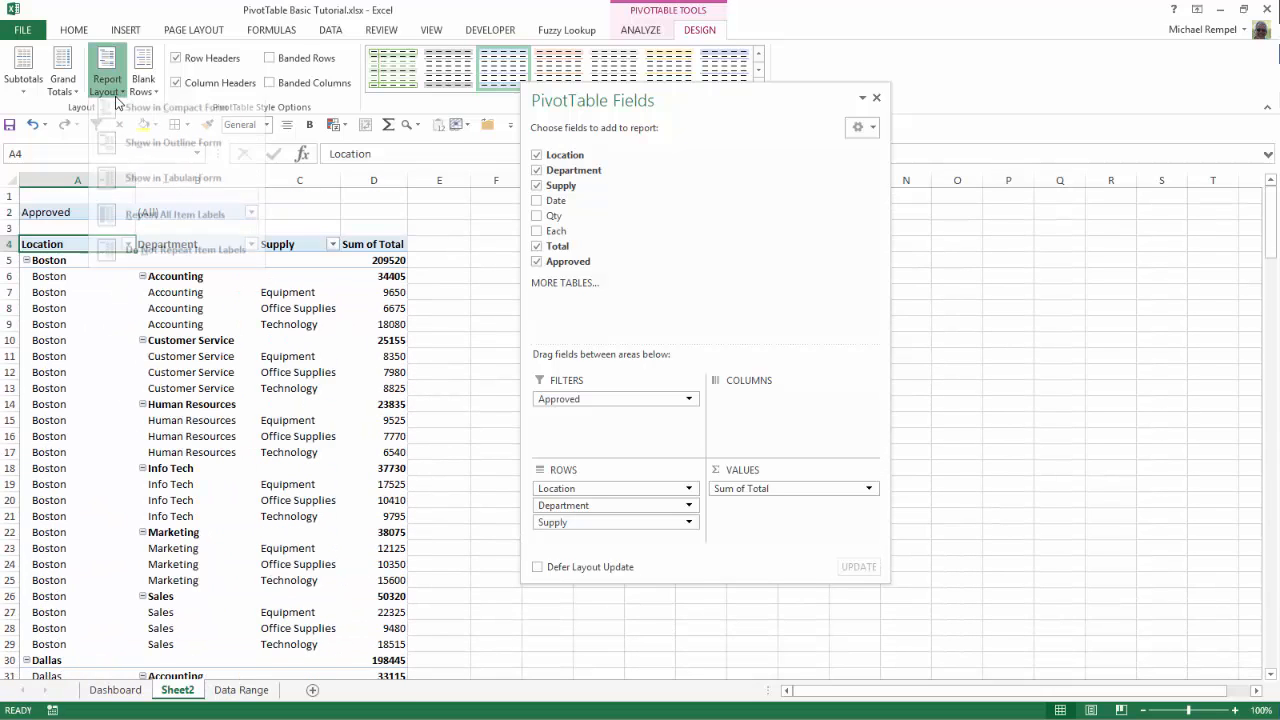
left_click(167, 259)
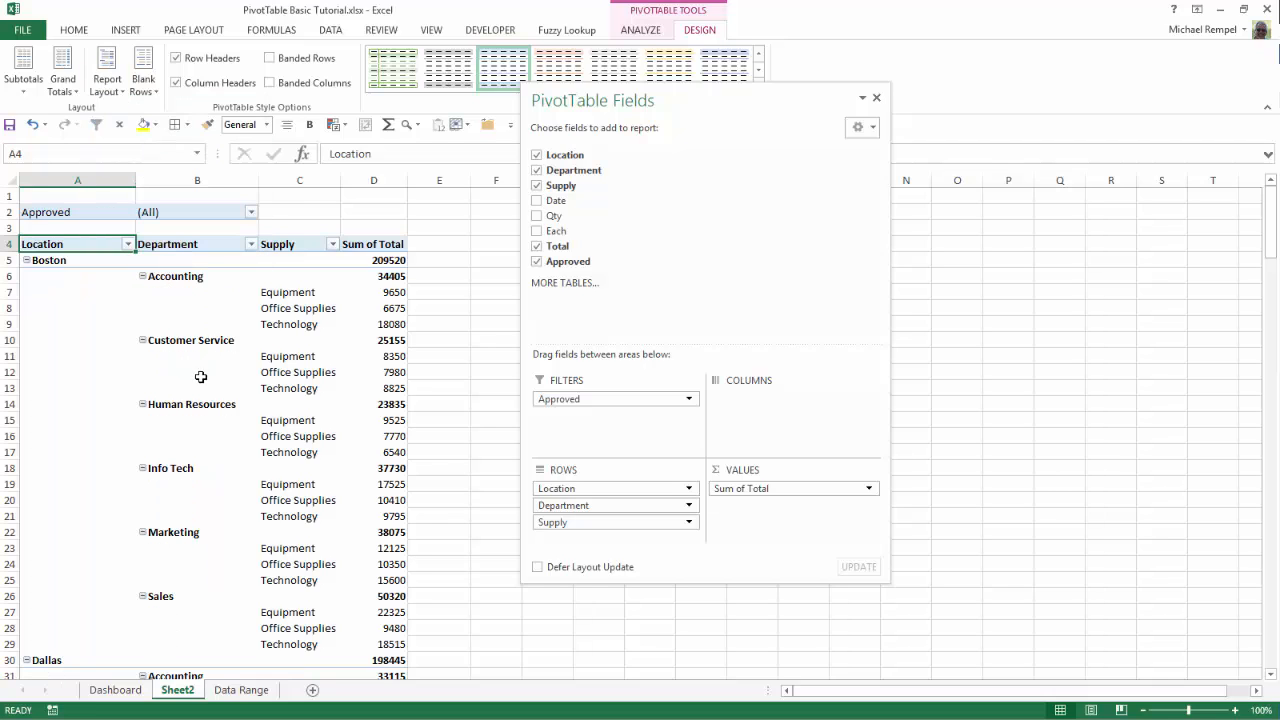
- Move Supply from the rows to the columns and Location to the filters above Approved, and move the field list away from the table
left_click_drag(711, 103, 729, 97)
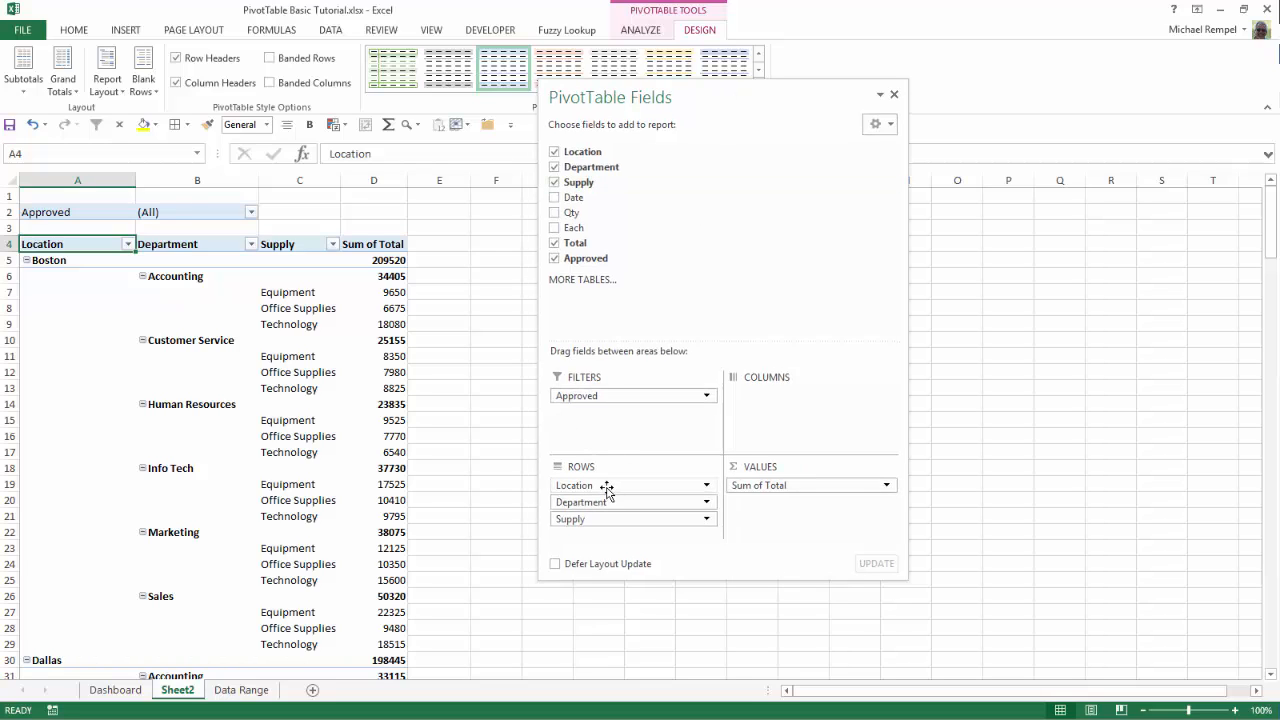
left_click_drag(618, 520, 814, 396)
left_click_drag(638, 487, 659, 392)
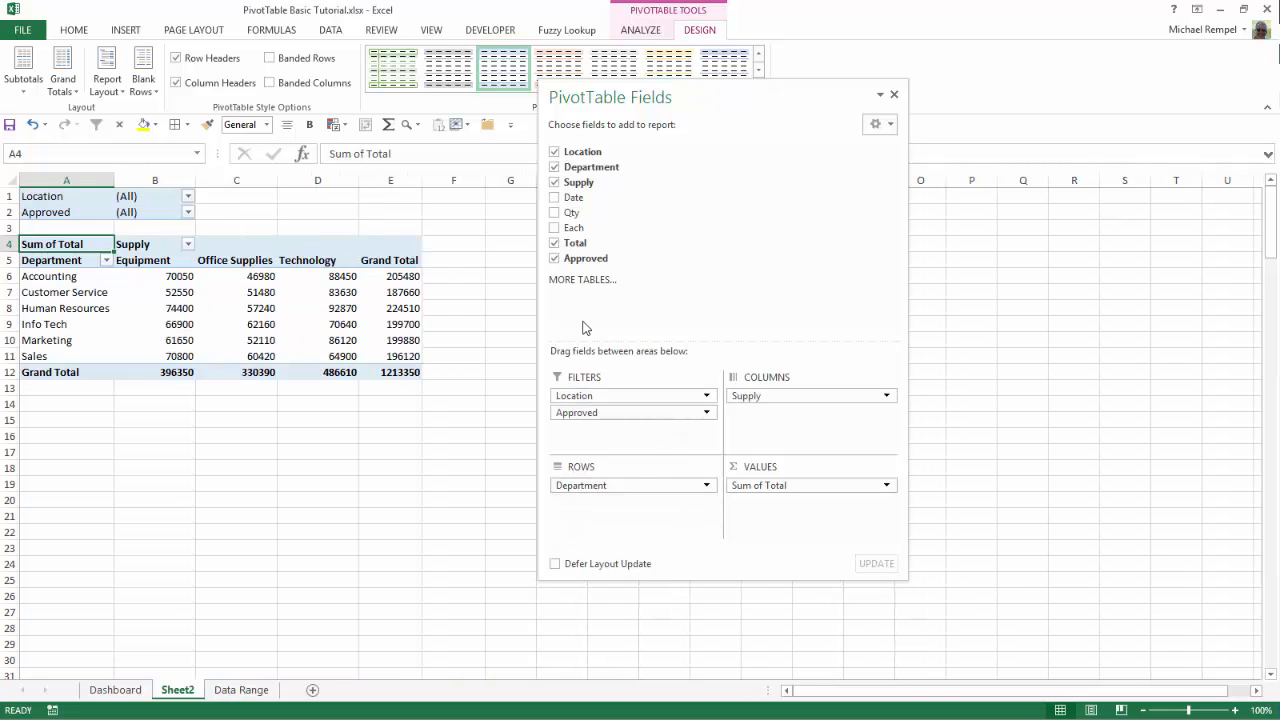
left_click_drag(706, 97, 972, 176)
- Review the Move PivotTable placement options and the Change Data Source range, cancelling both dialogs
left_click(641, 31)
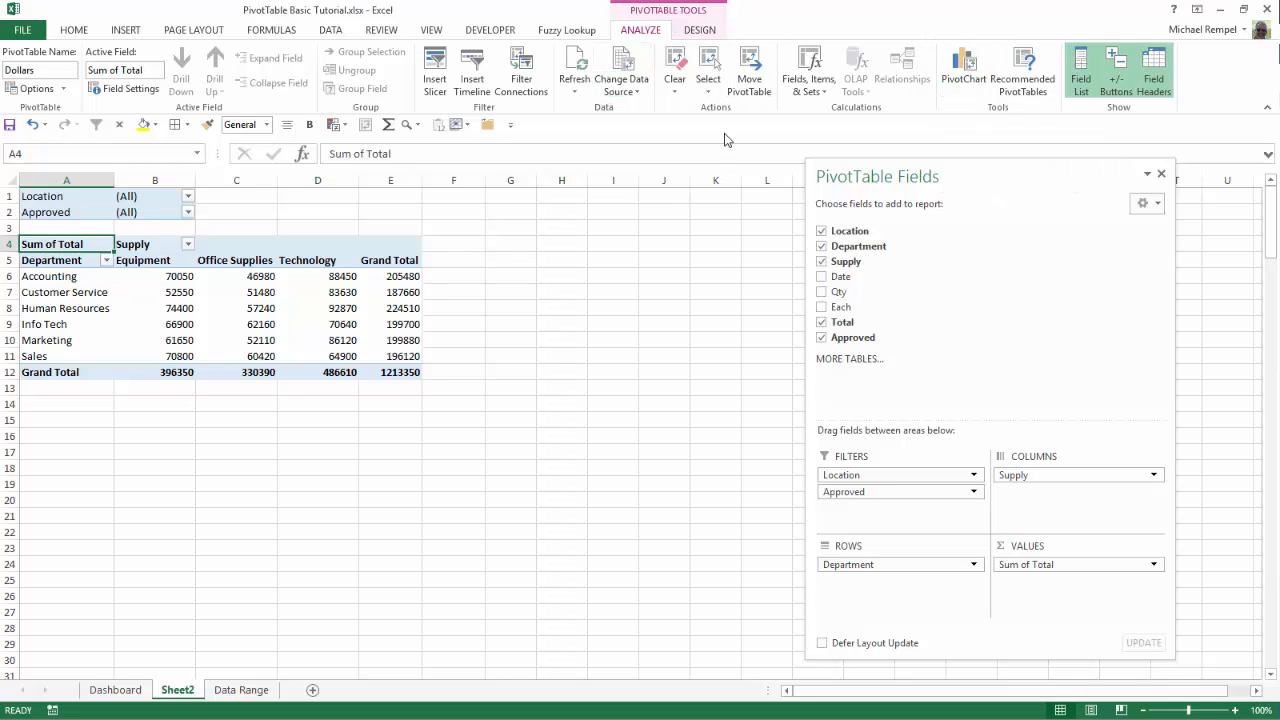
left_click(749, 78)
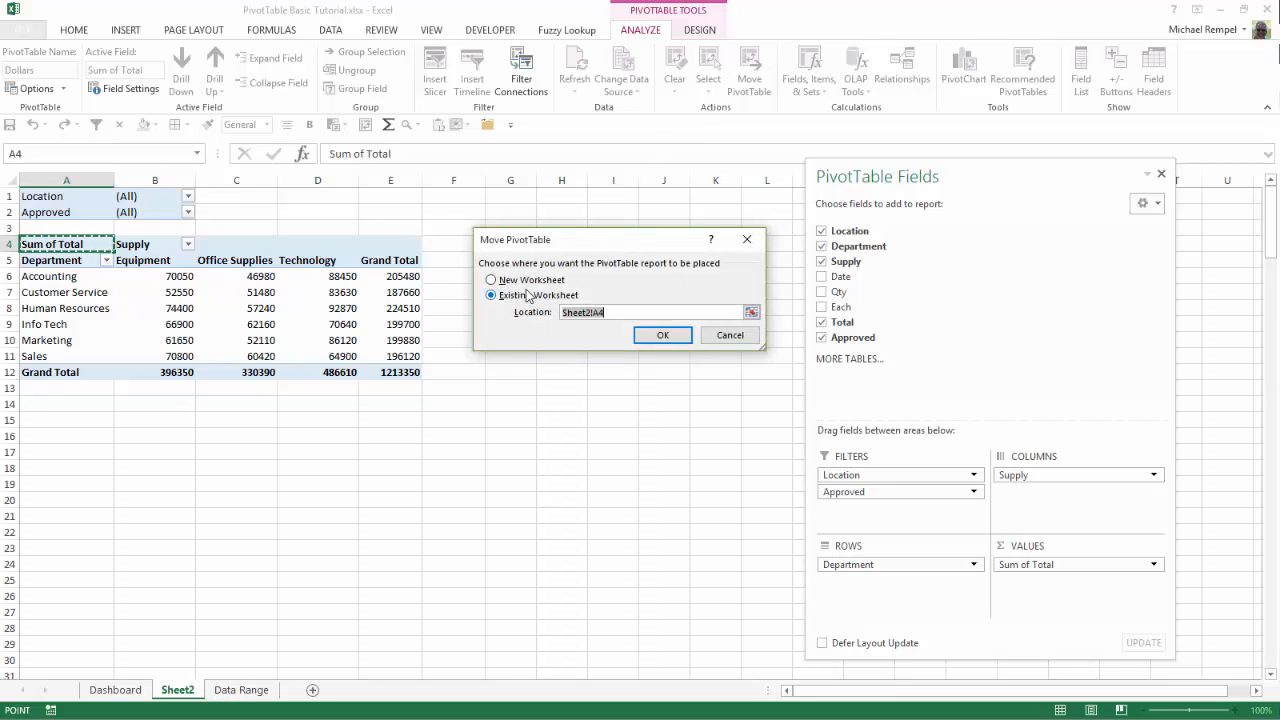
left_click(726, 337)
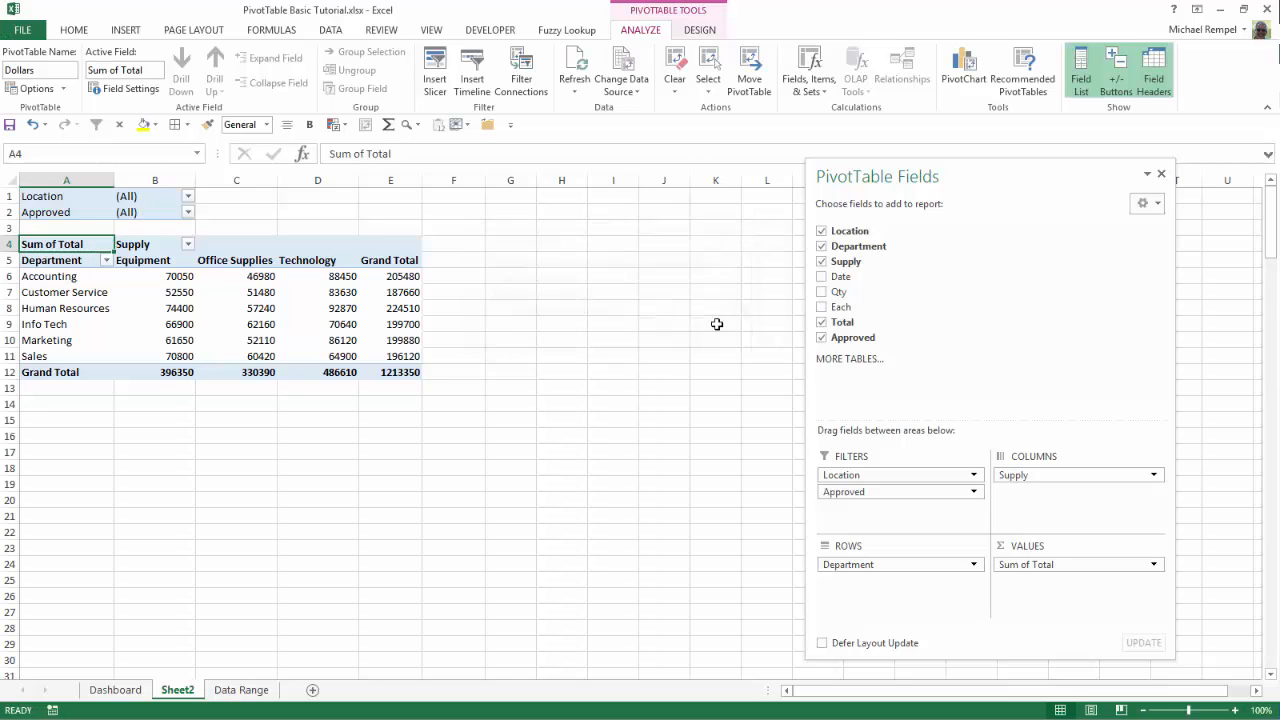
left_click(628, 70)
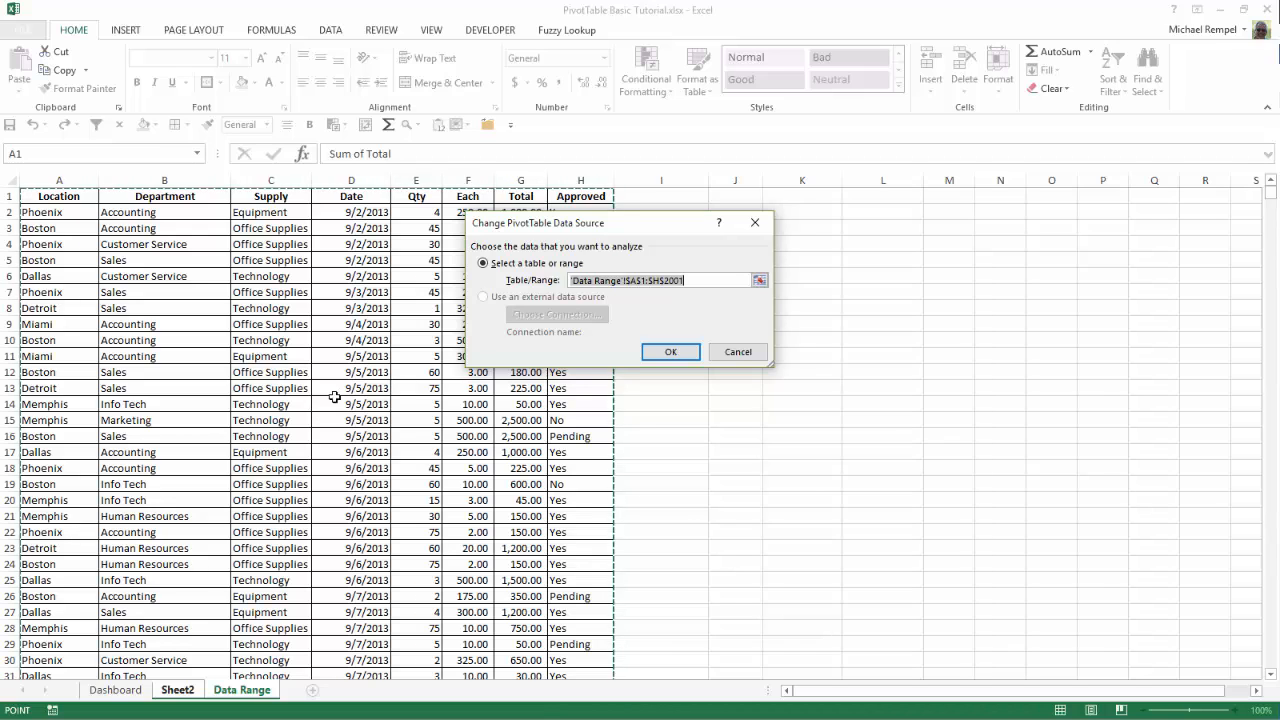
left_click(734, 354)
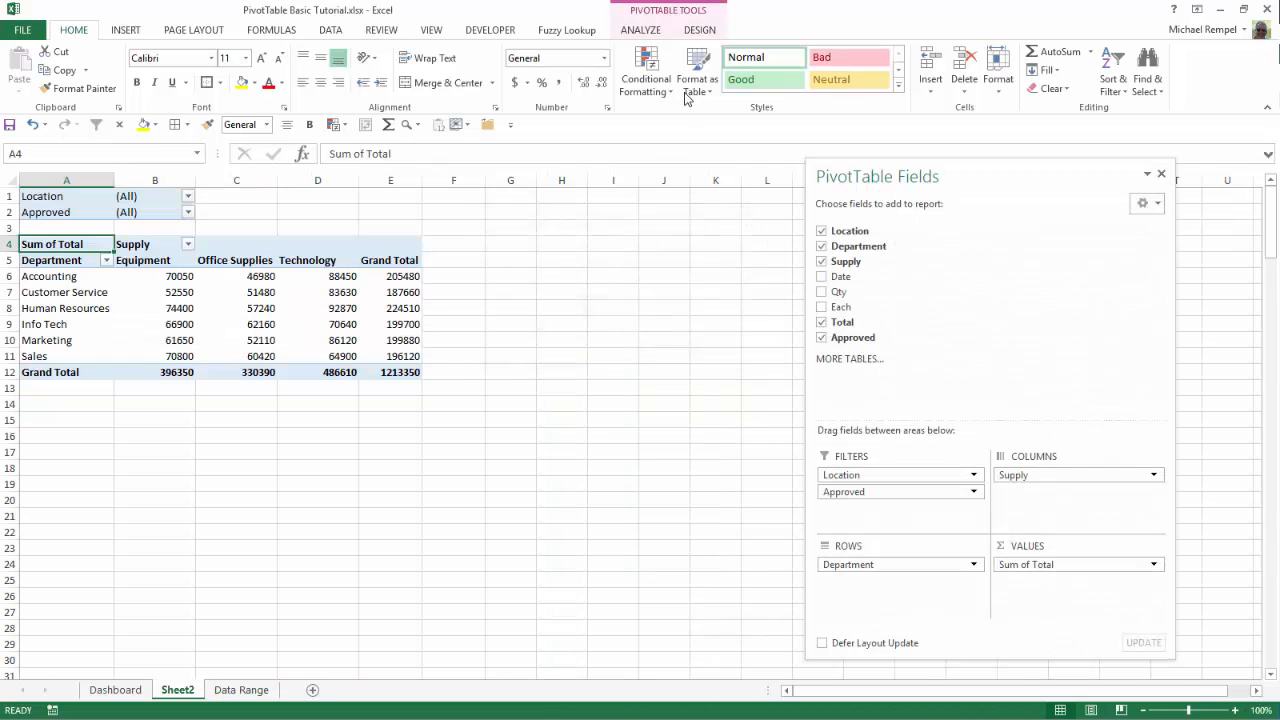
left_click(640, 30)
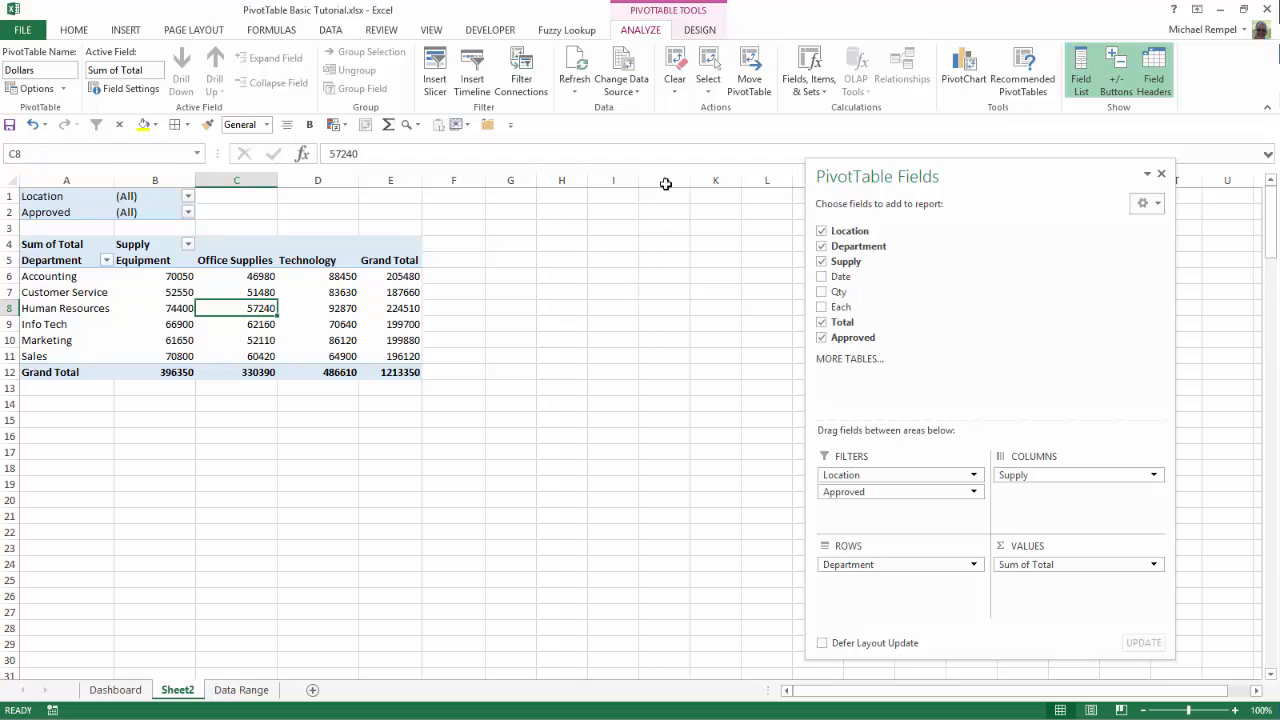
- Show the PivotTable in Compact Form to compare its header labels, and switch it back to Outline Form
left_click(700, 31)
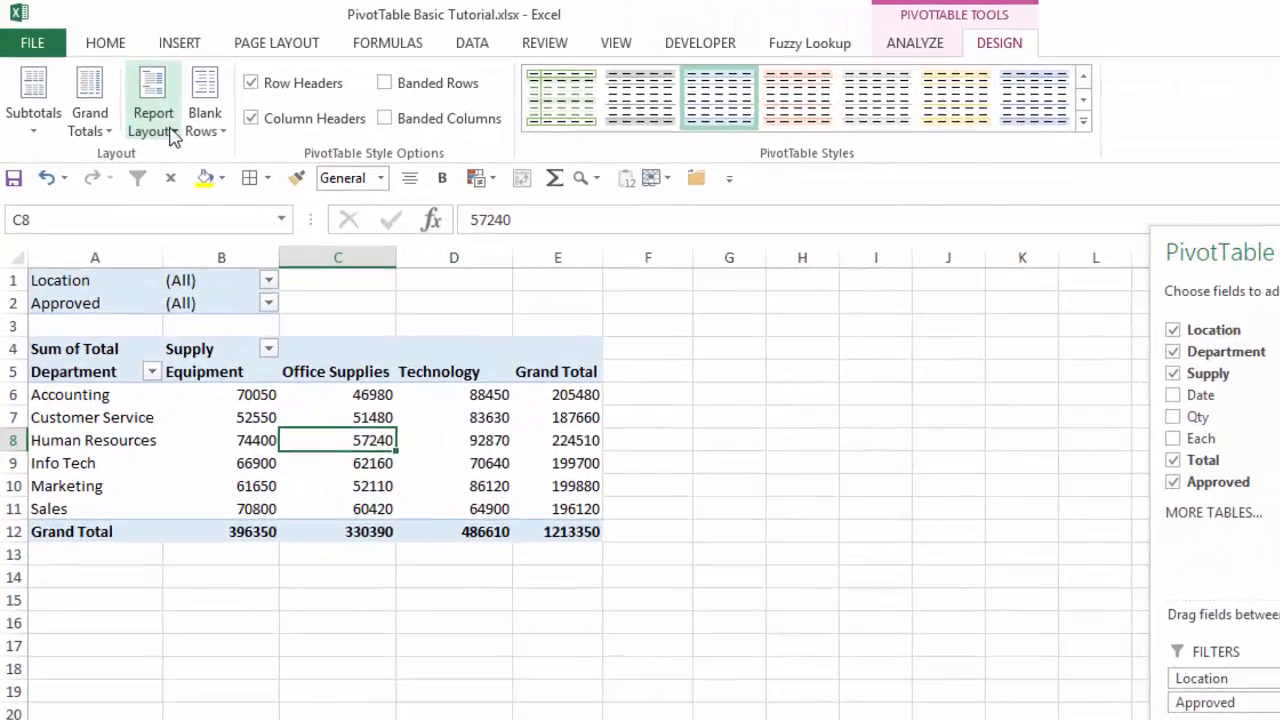
left_click(110, 75)
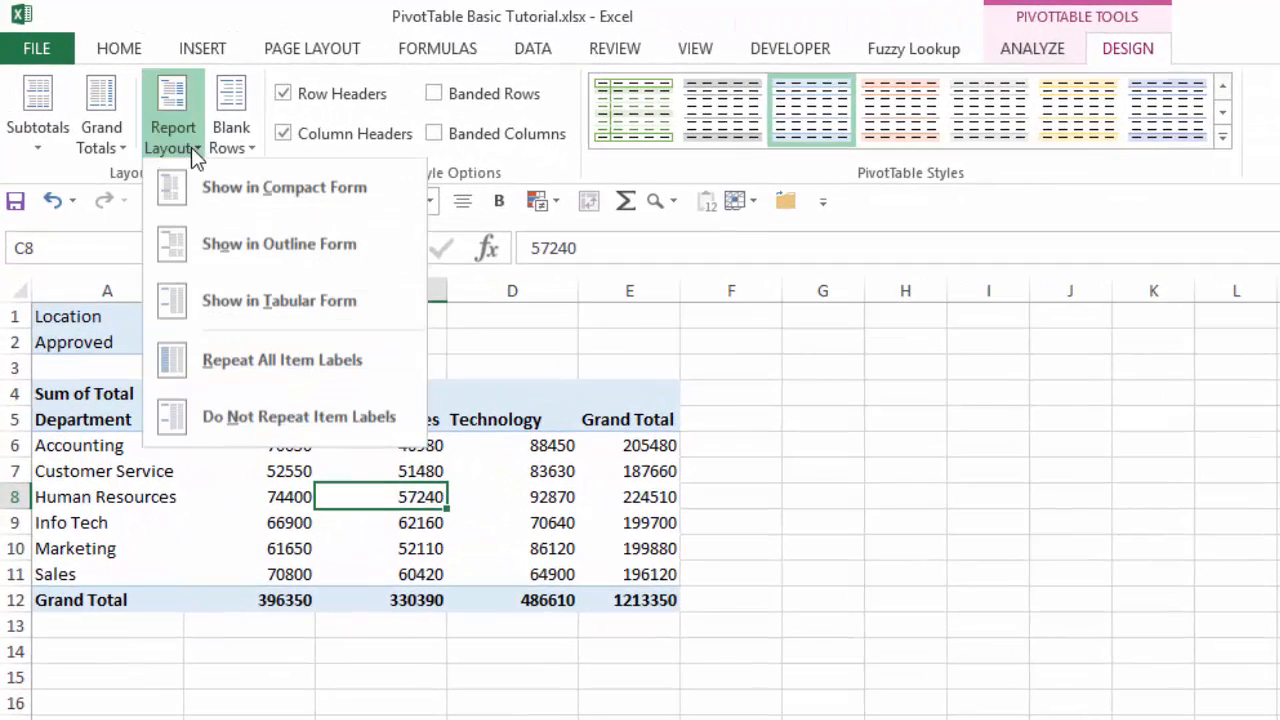
left_click(282, 204)
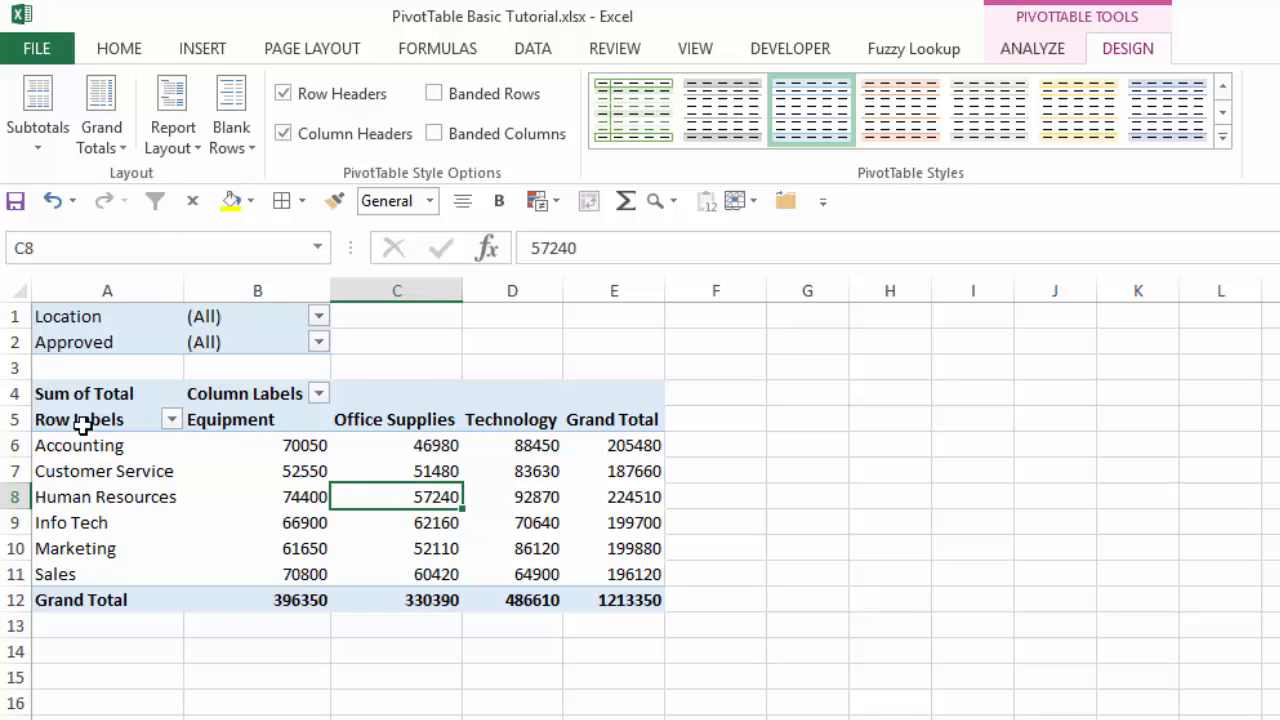
left_click(177, 138)
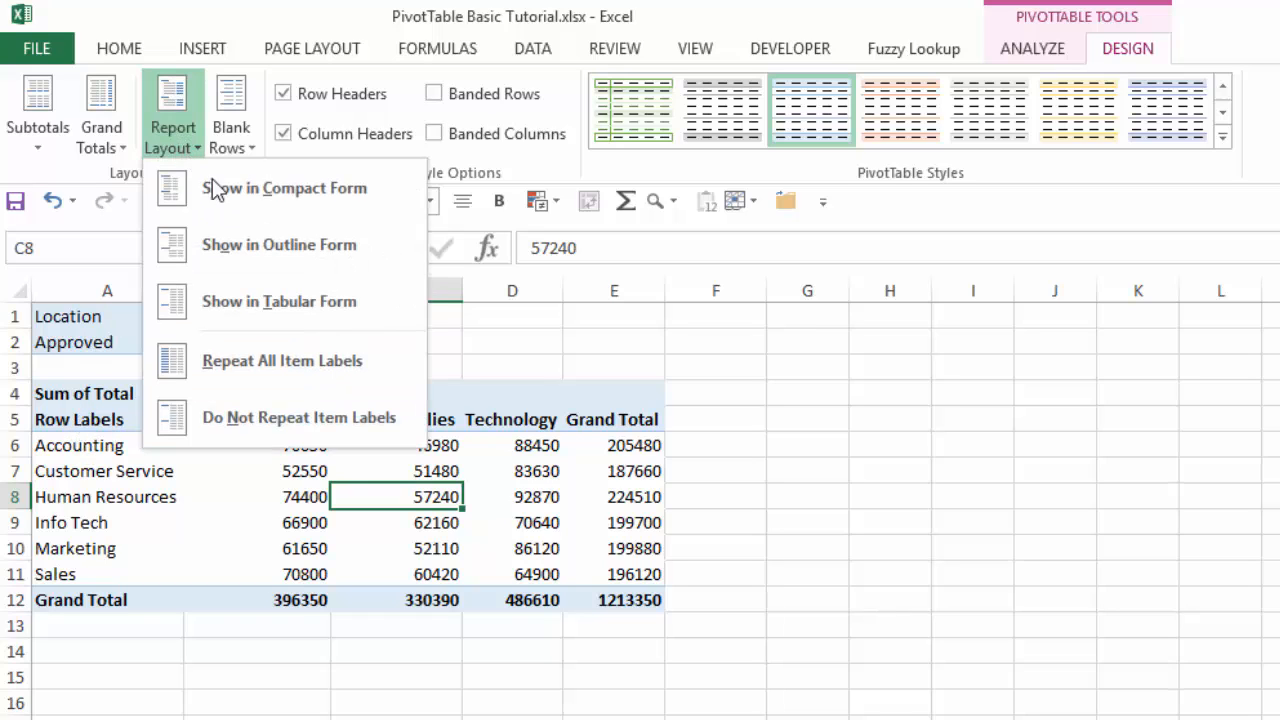
left_click(267, 241)
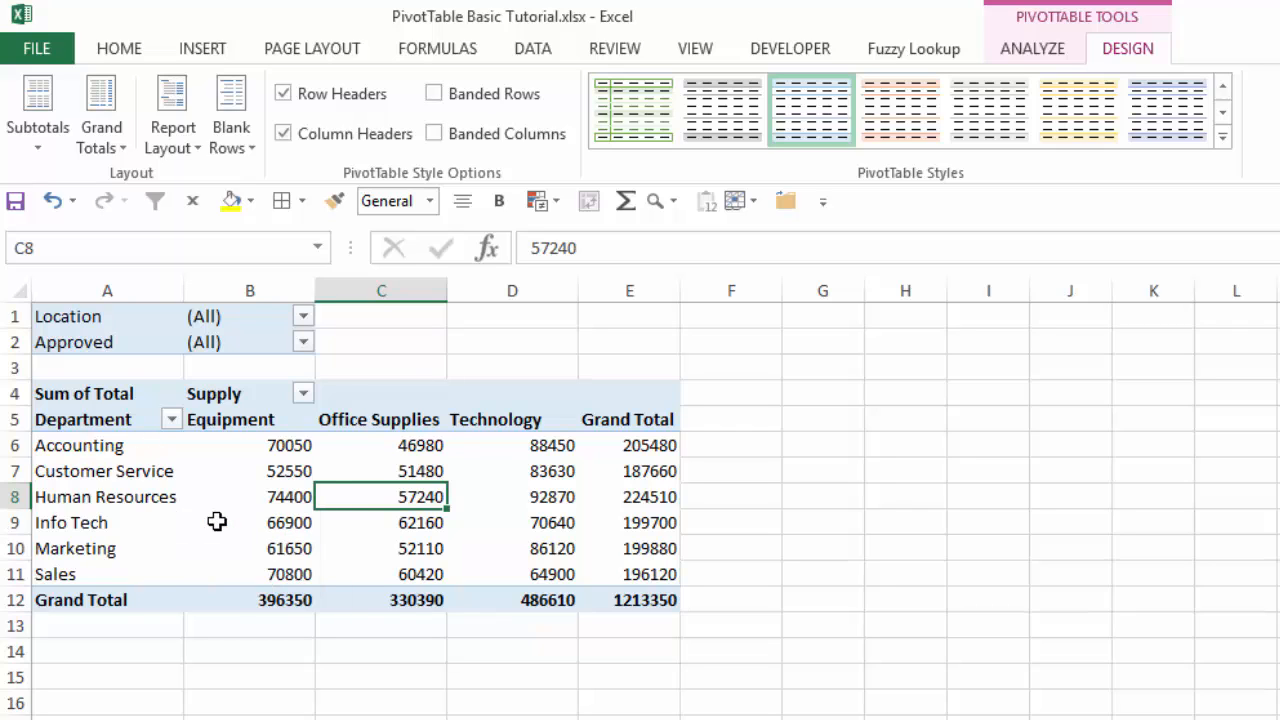
mouse_move(217, 521)
- Show the PivotTable in Compact Form again and rename the Column Labels header as Supply Data
left_click(175, 145)
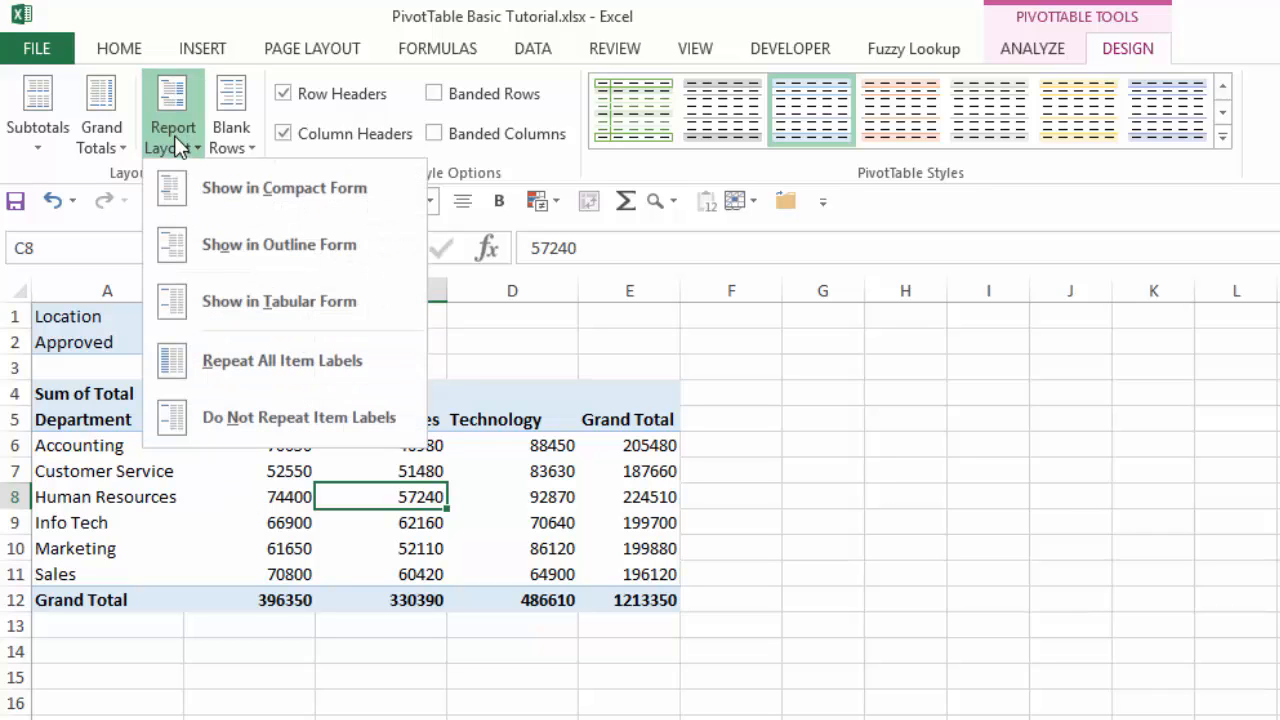
left_click(257, 209)
left_click(236, 396)
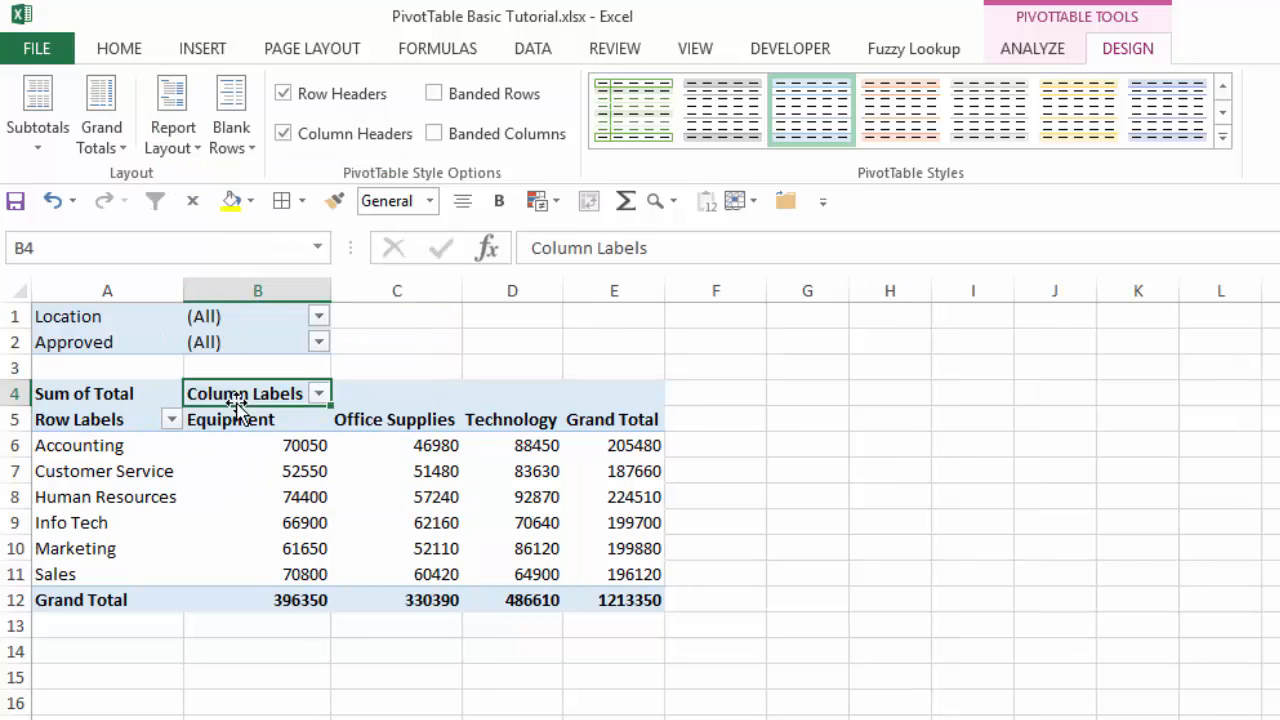
left_click_drag(648, 258, 254, 267)
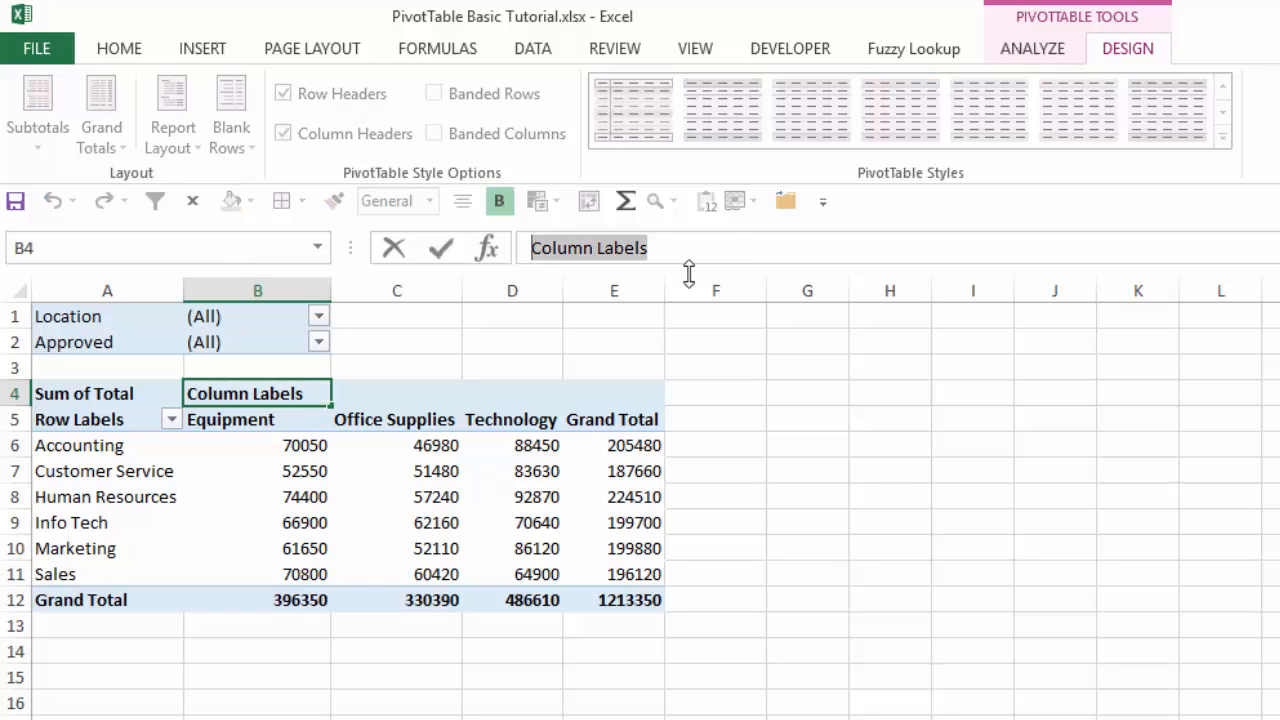
type("Su")
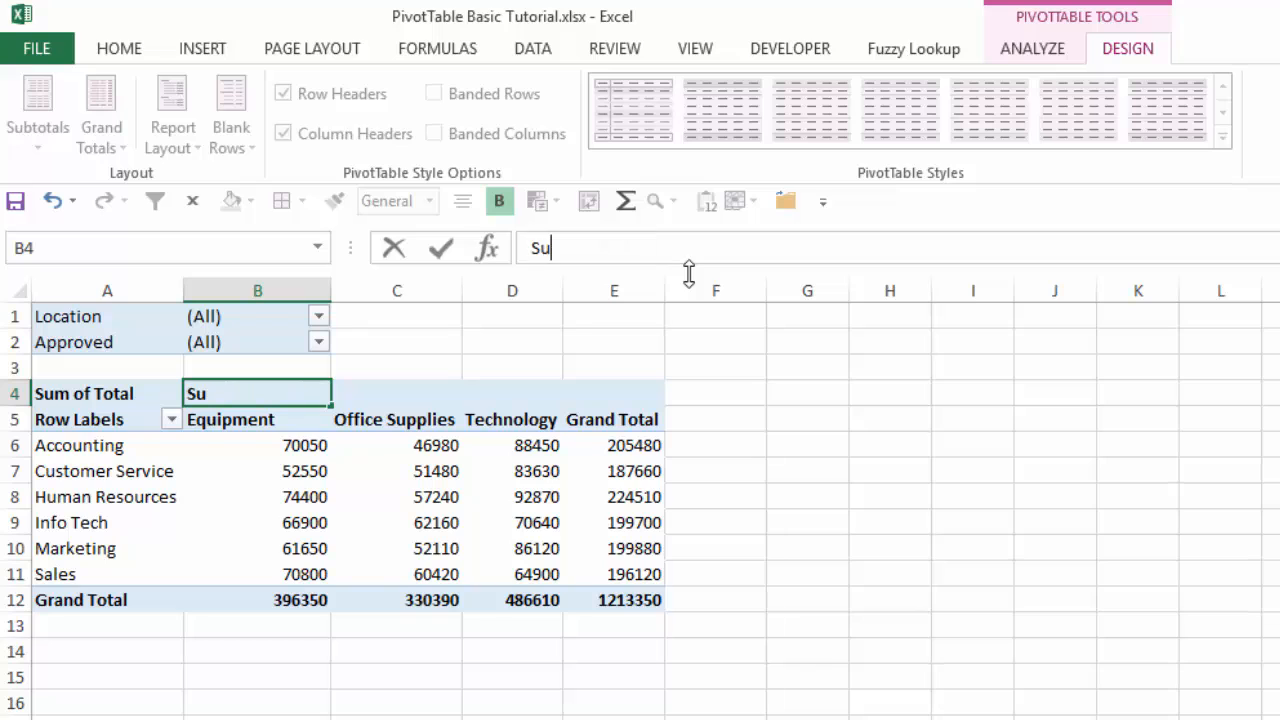
type("pply Data")
key("Return")
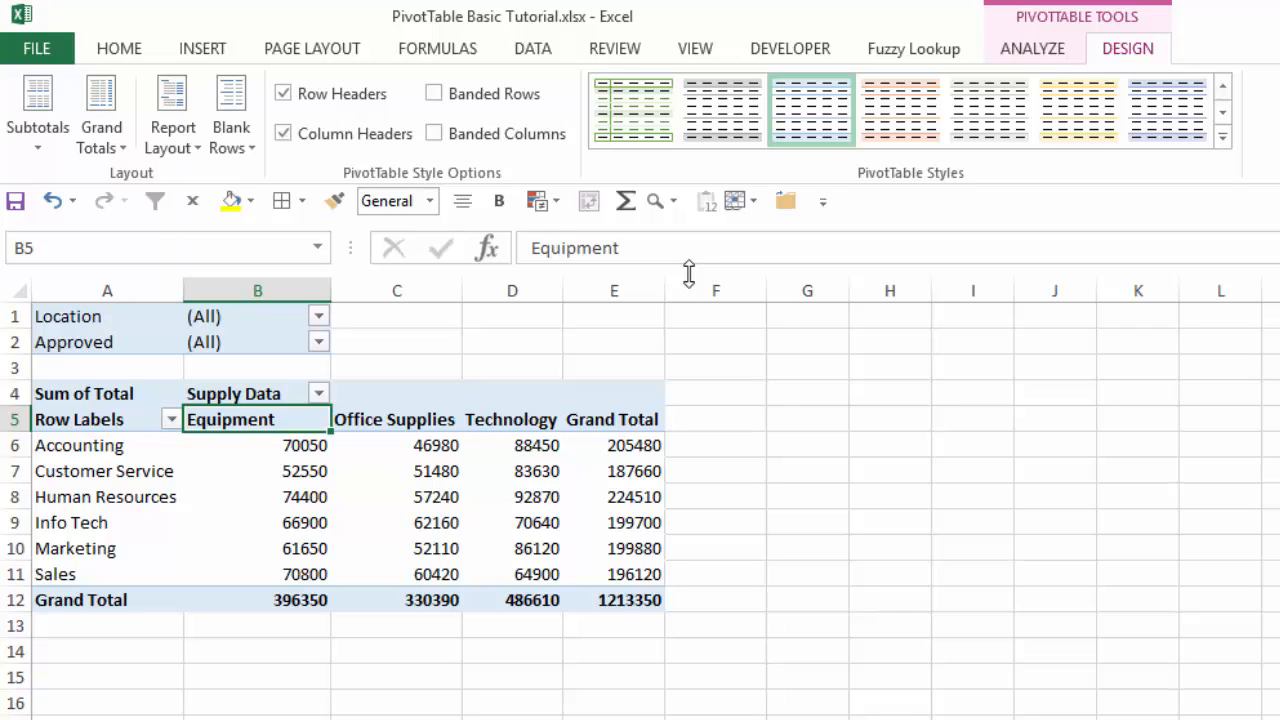
- Undo the header rename in cell B4 and return the PivotTable to Outline Form
key("Up")
key("ctrl+z")
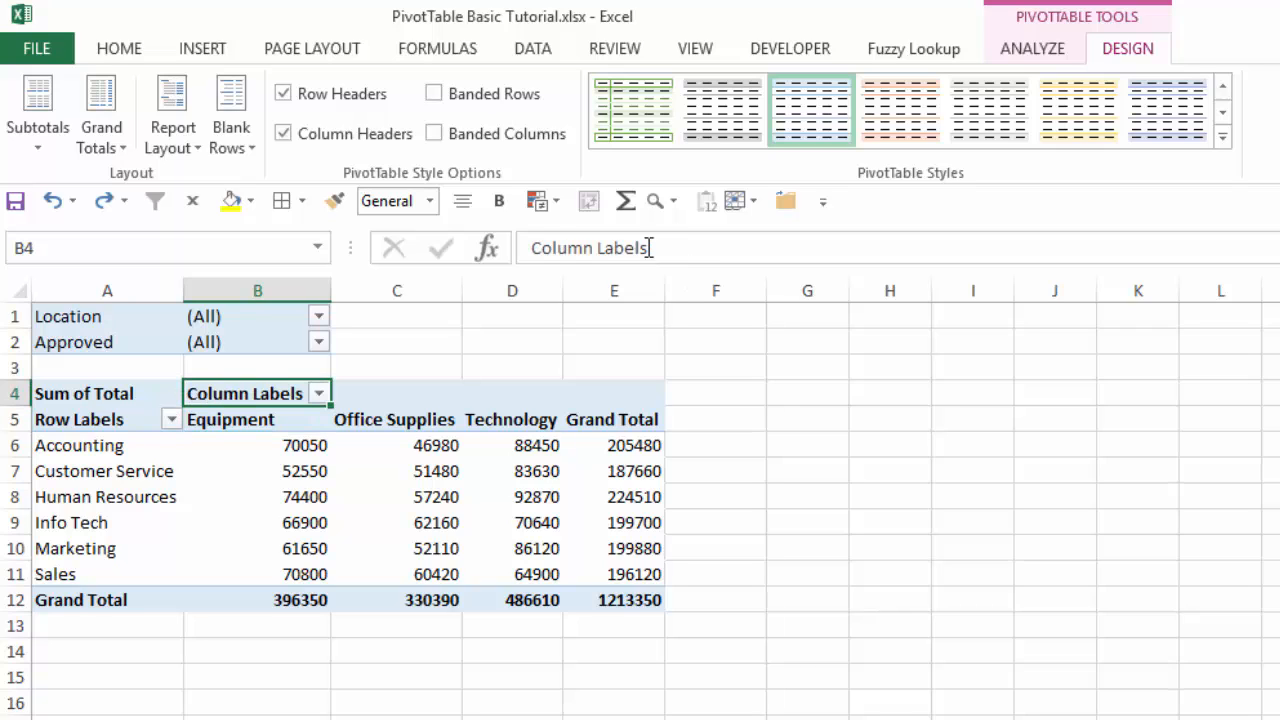
left_click(172, 108)
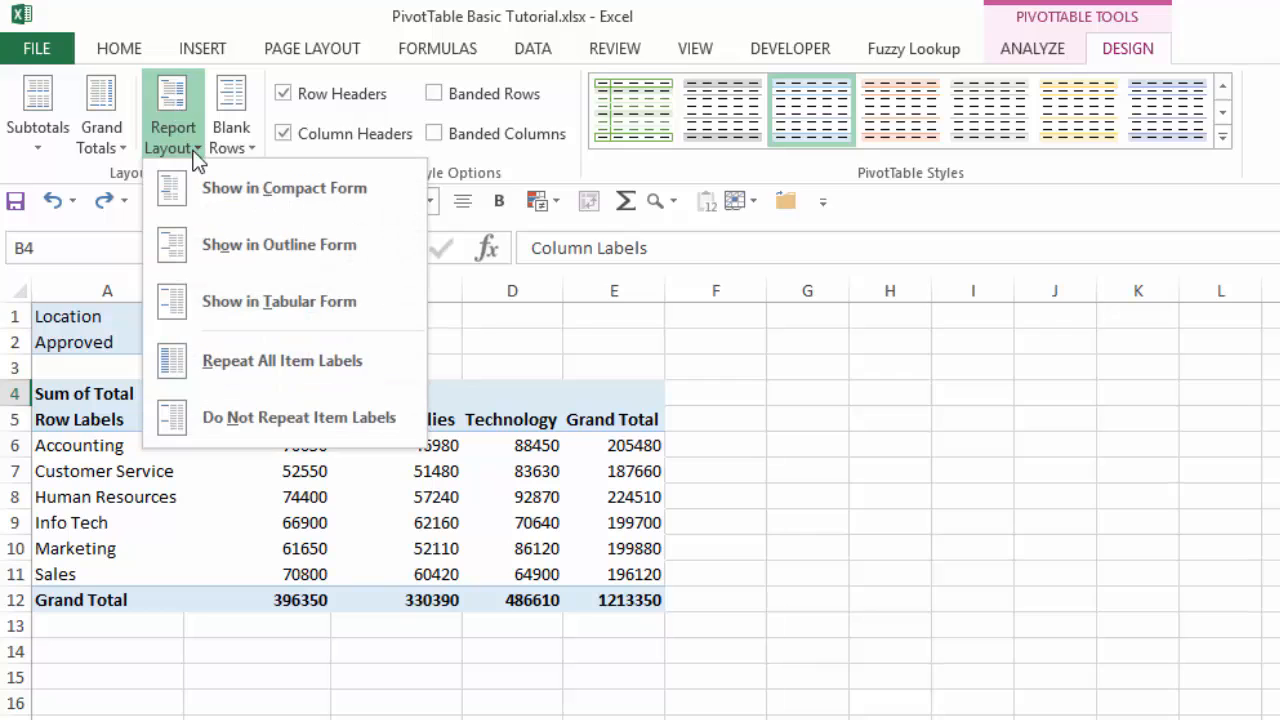
left_click(183, 250)
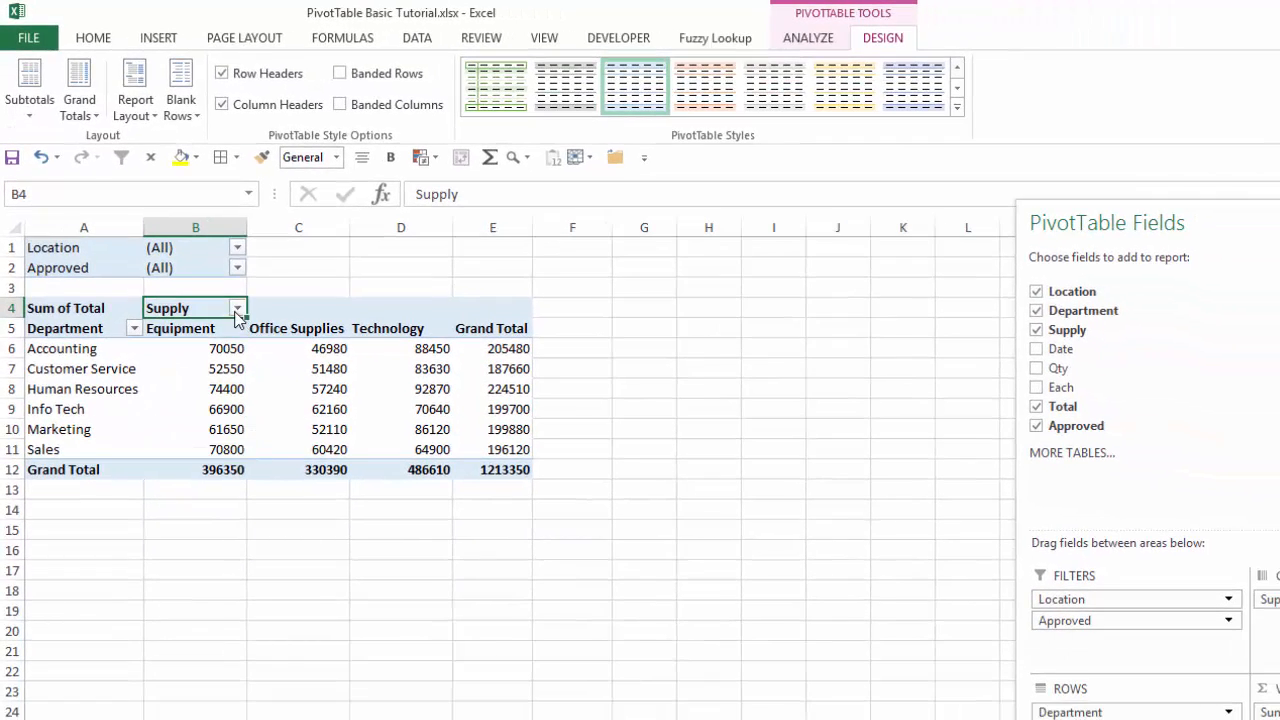
- Filter the Supply column field to show only Equipment and Technology
left_click(237, 309)
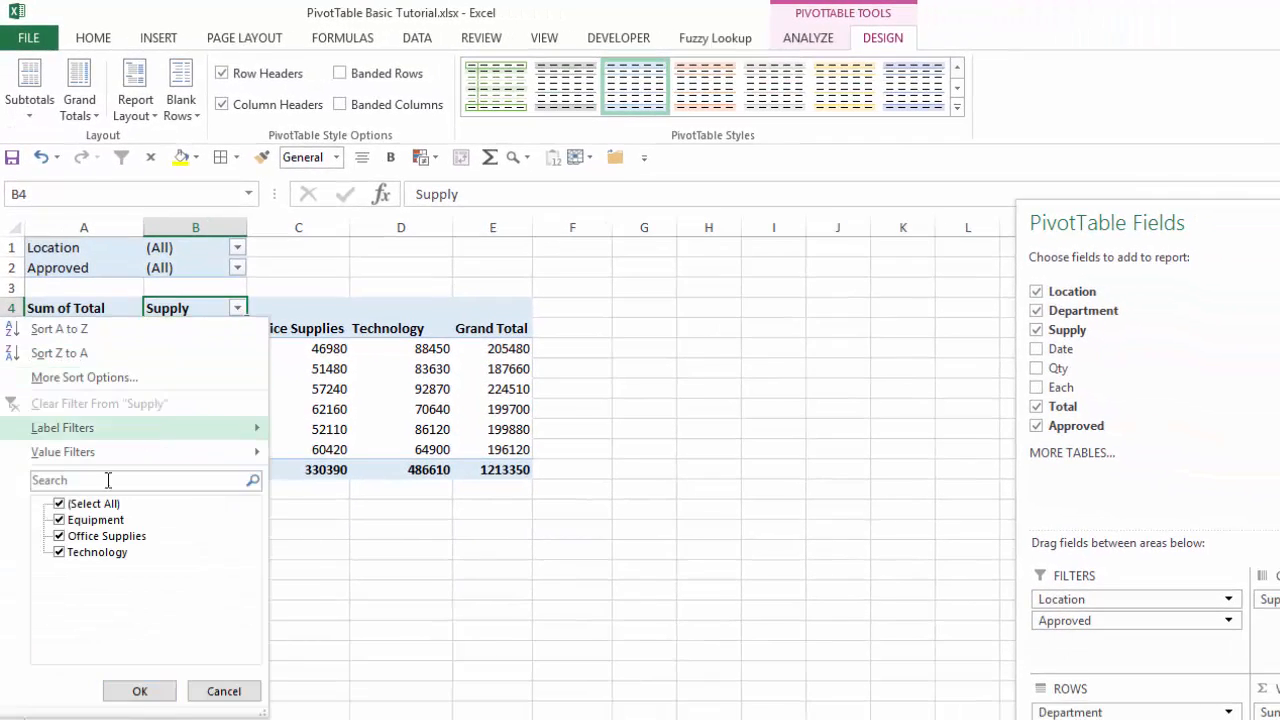
left_click(60, 505)
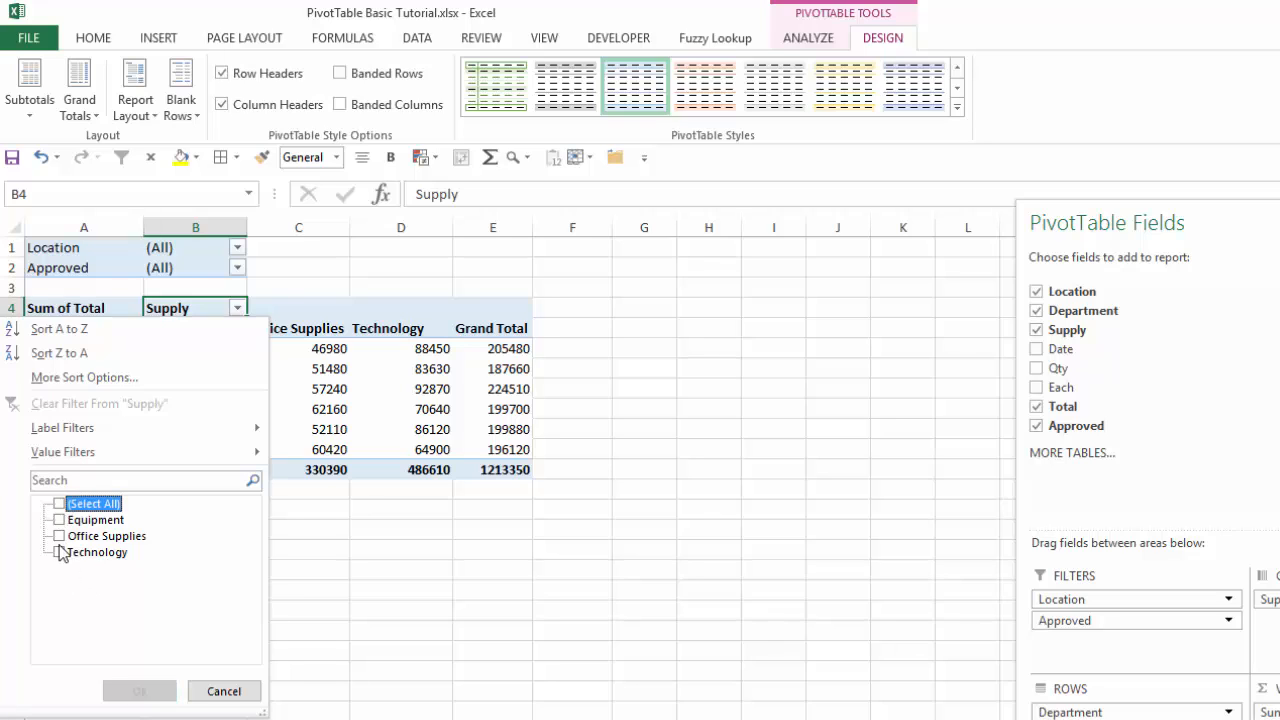
left_click(60, 520)
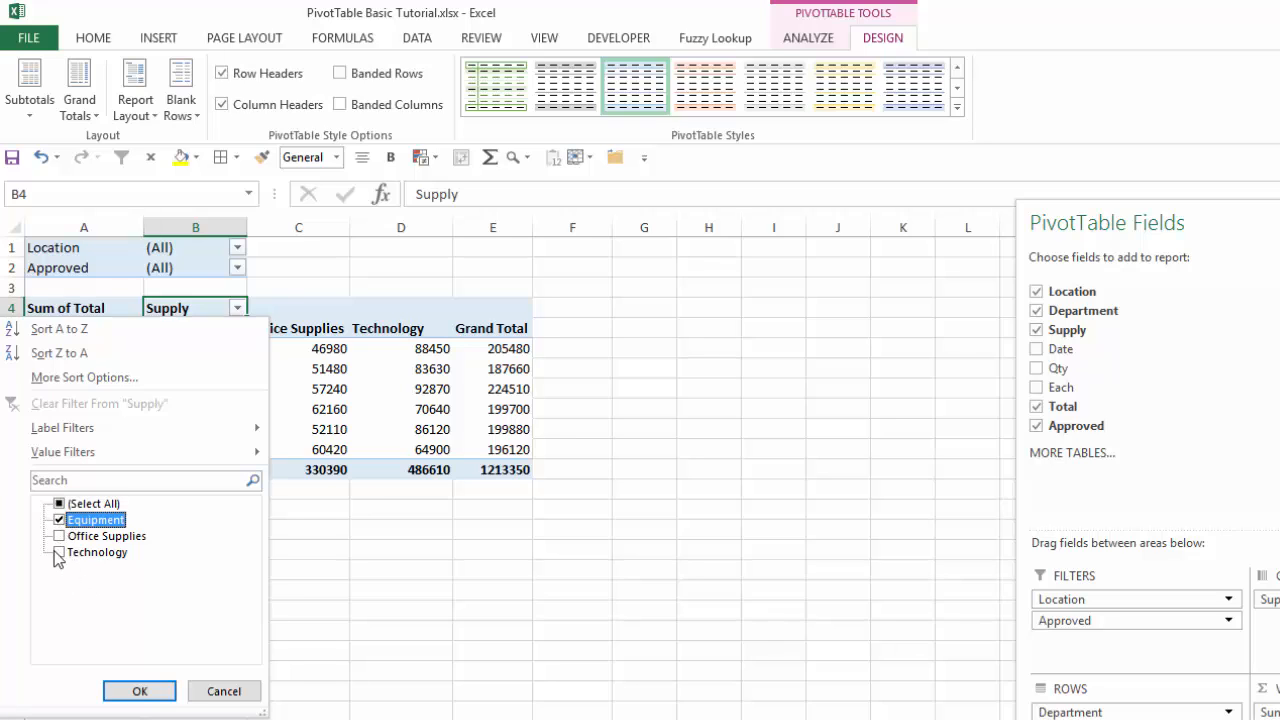
left_click(59, 552)
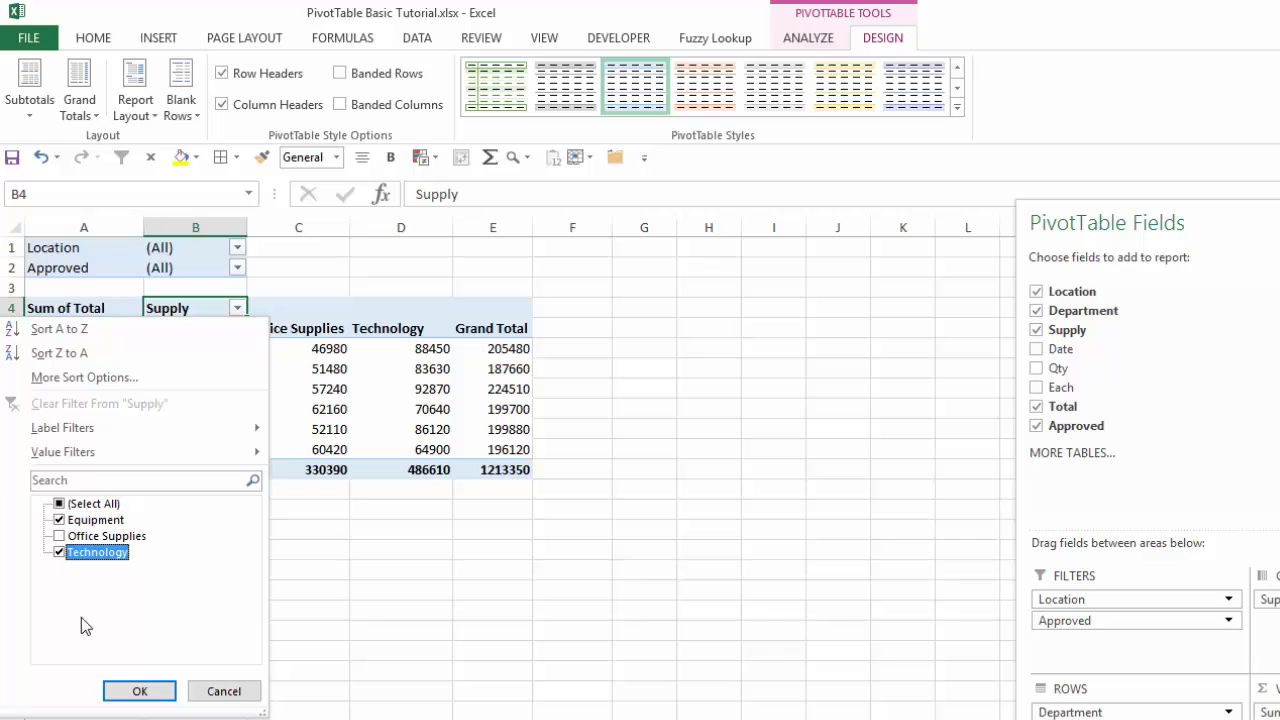
left_click(139, 691)
mouse_move(232, 471)
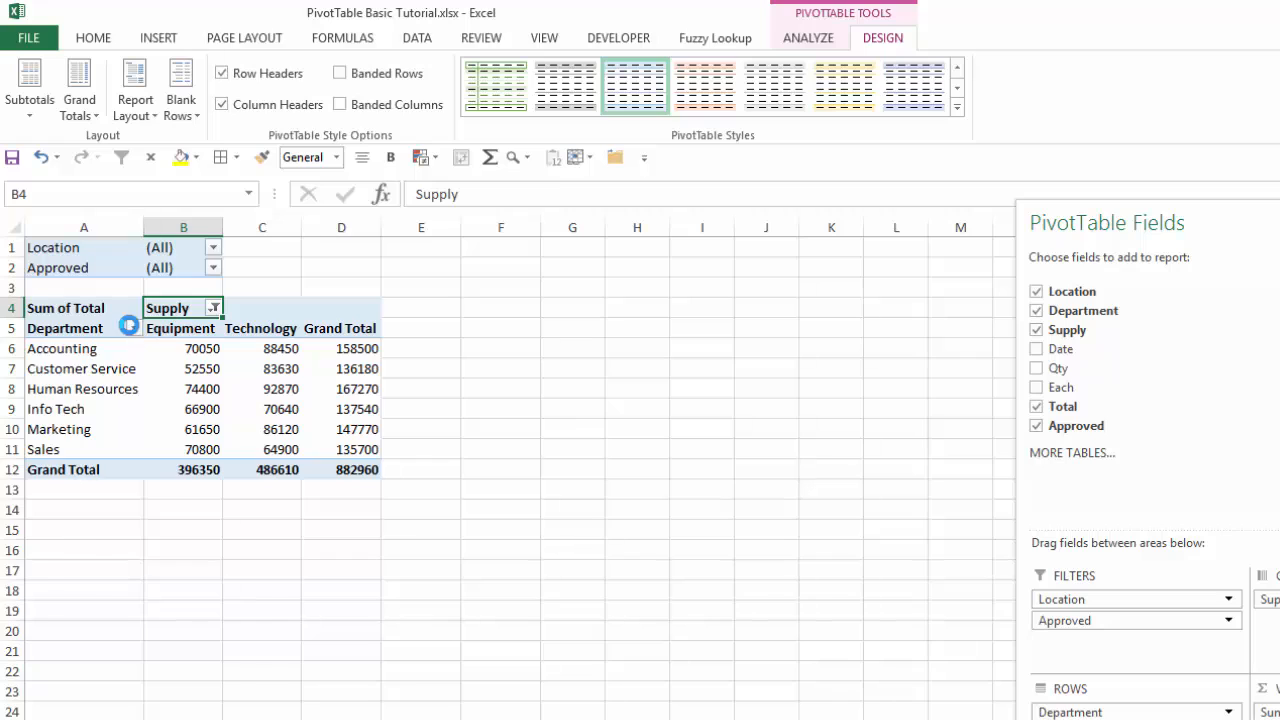
- Filter the Department row field to show only Accounting, Customer Service and Sales
left_click(133, 329)
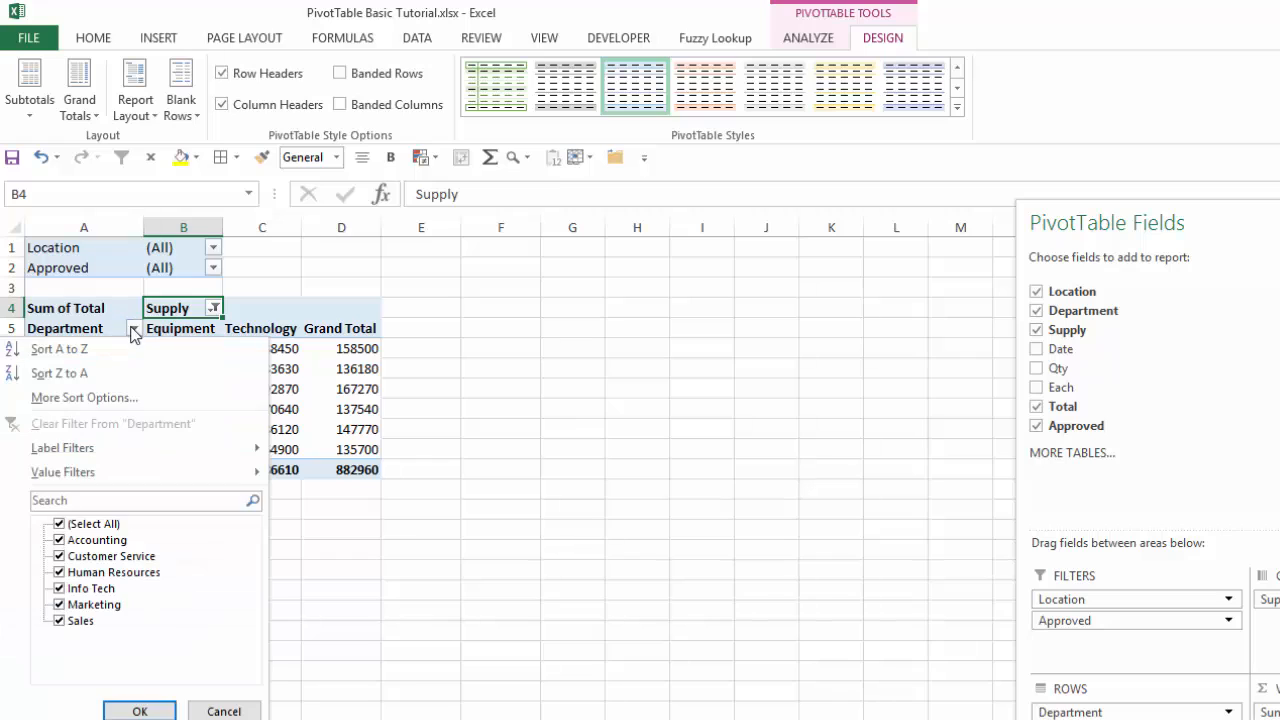
left_click(59, 524)
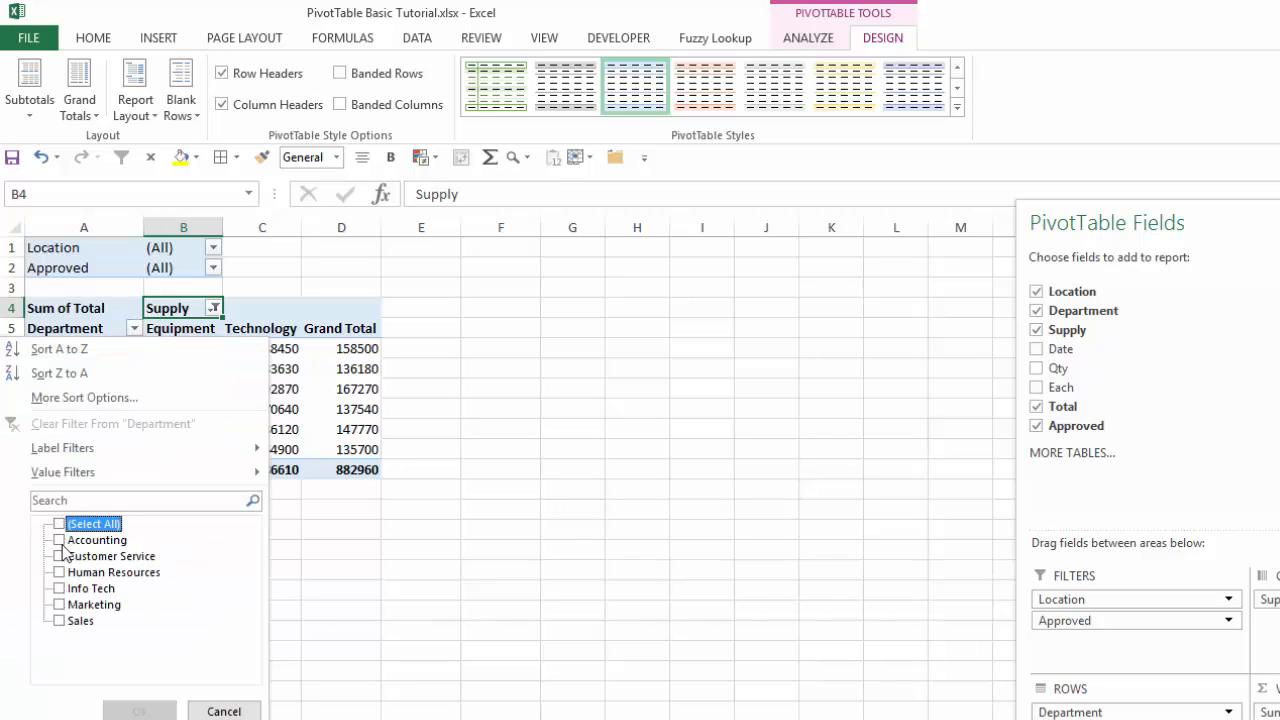
left_click(59, 540)
left_click(59, 557)
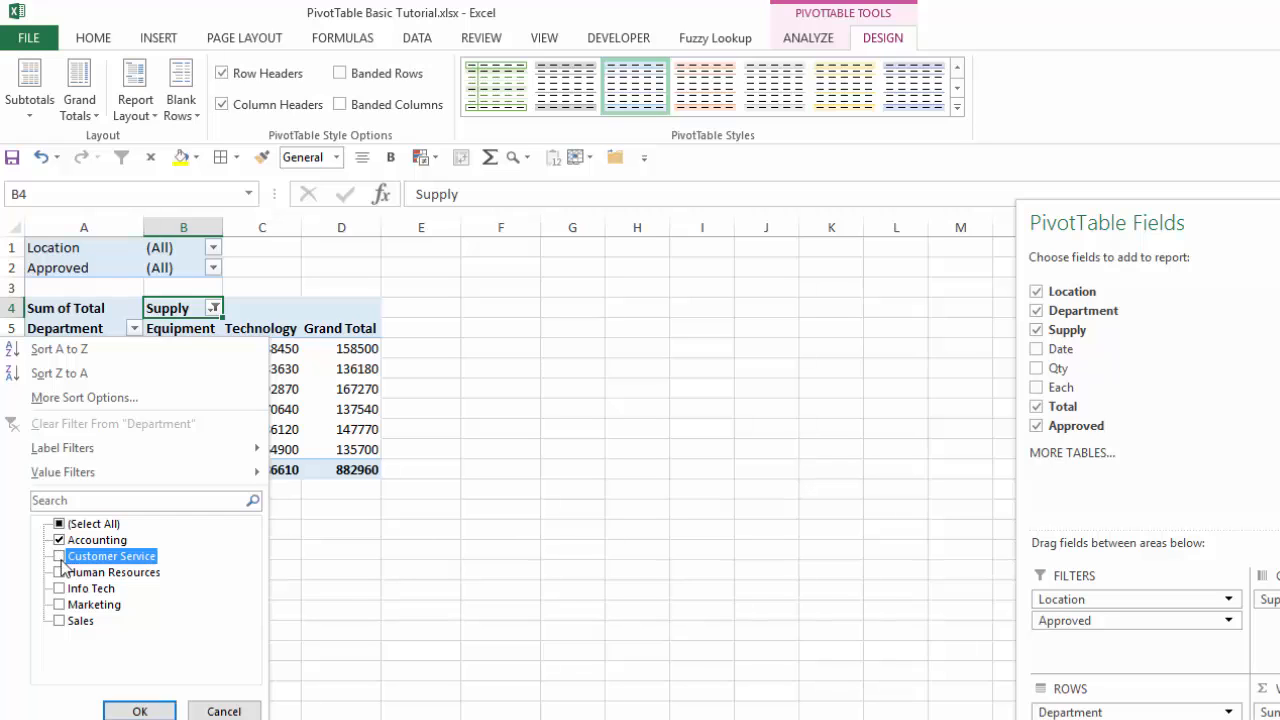
left_click(59, 621)
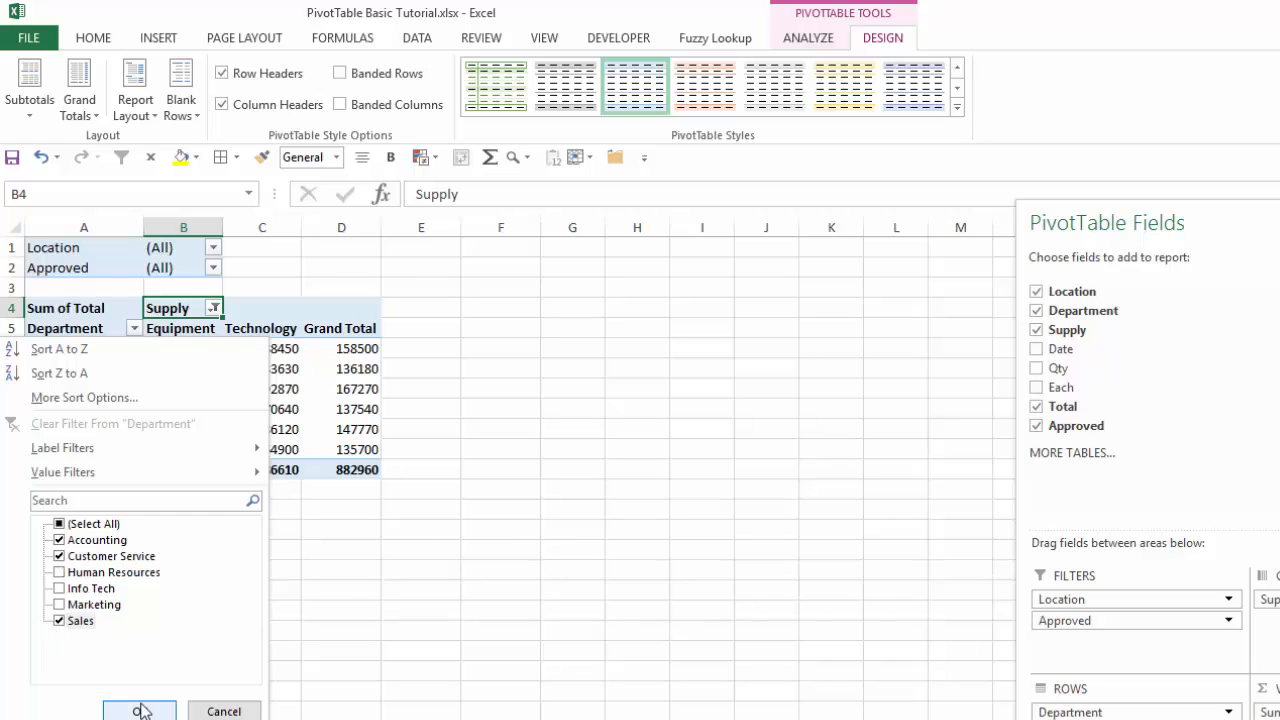
left_click(140, 708)
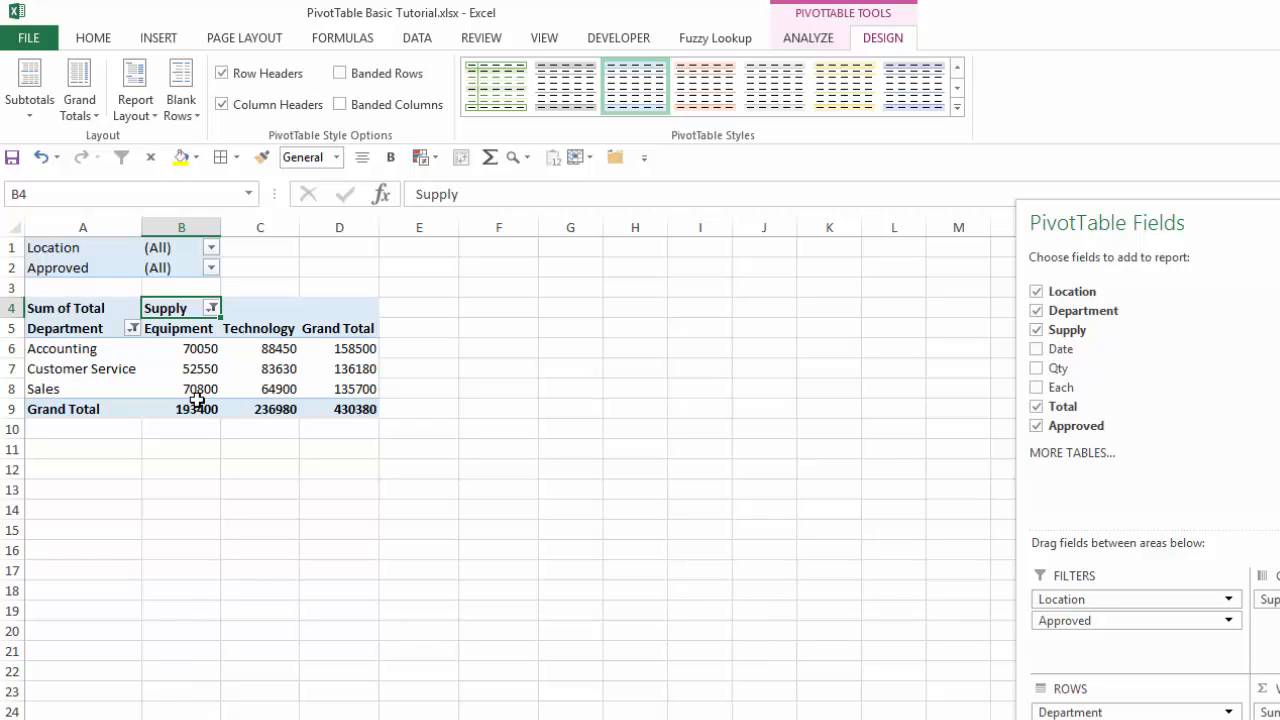
- Reset the Supply and Department filters to include all of their items
left_click(213, 304)
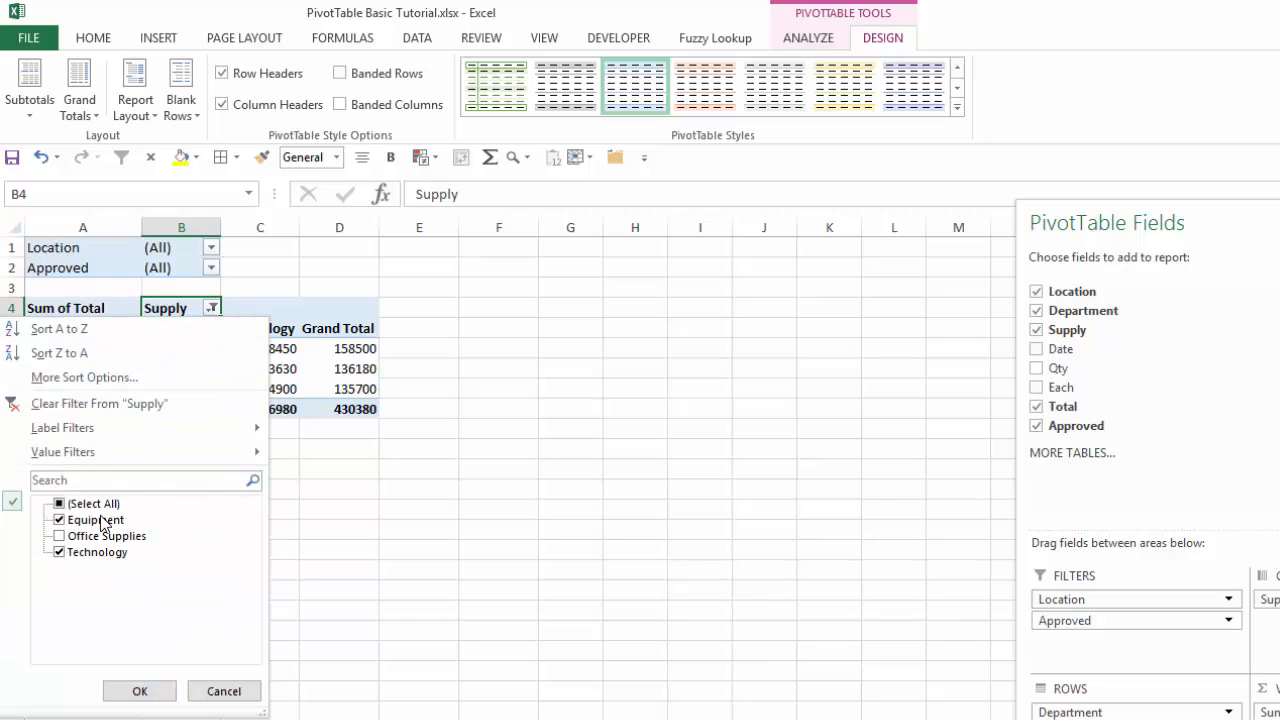
left_click(60, 504)
left_click(127, 688)
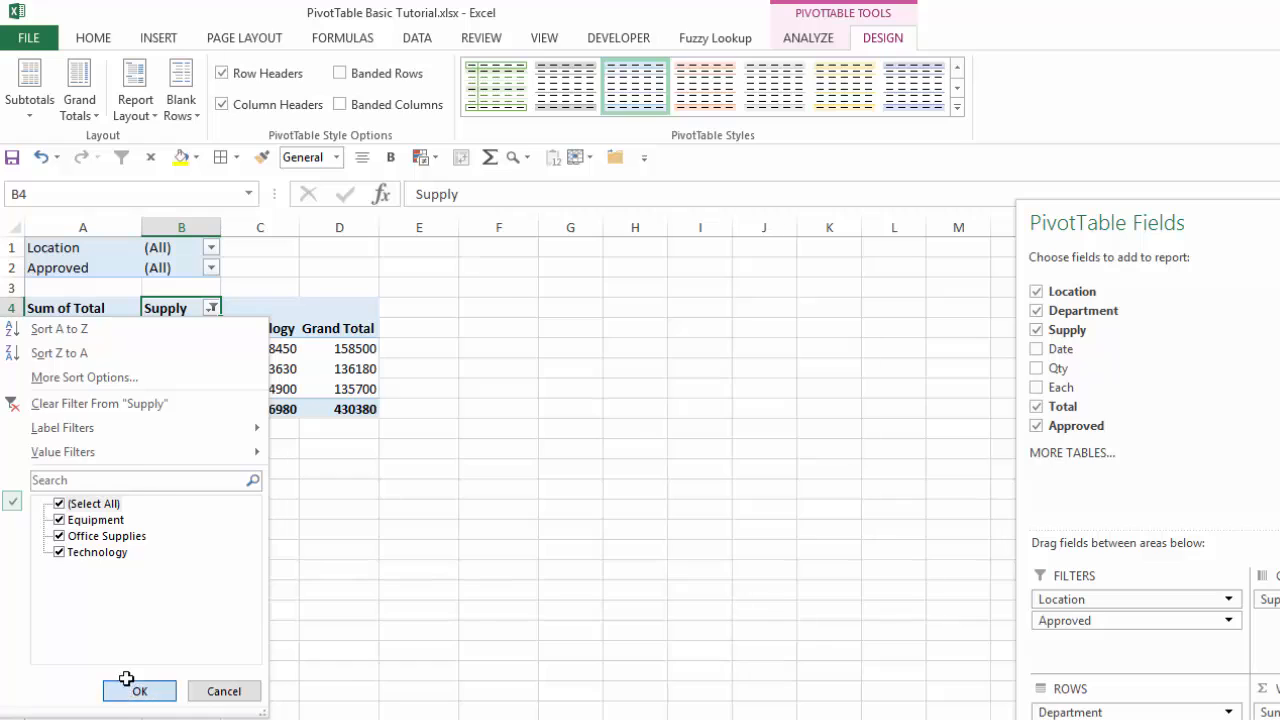
left_click(133, 329)
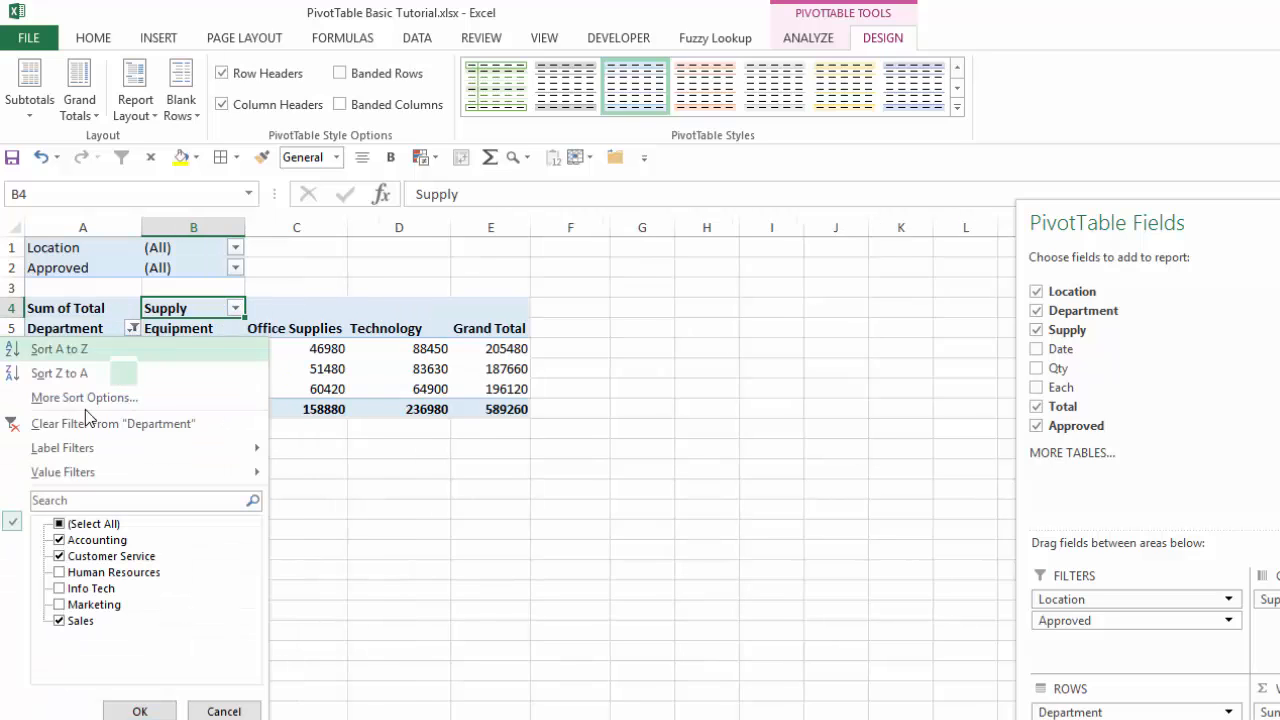
left_click(60, 524)
left_click(131, 709)
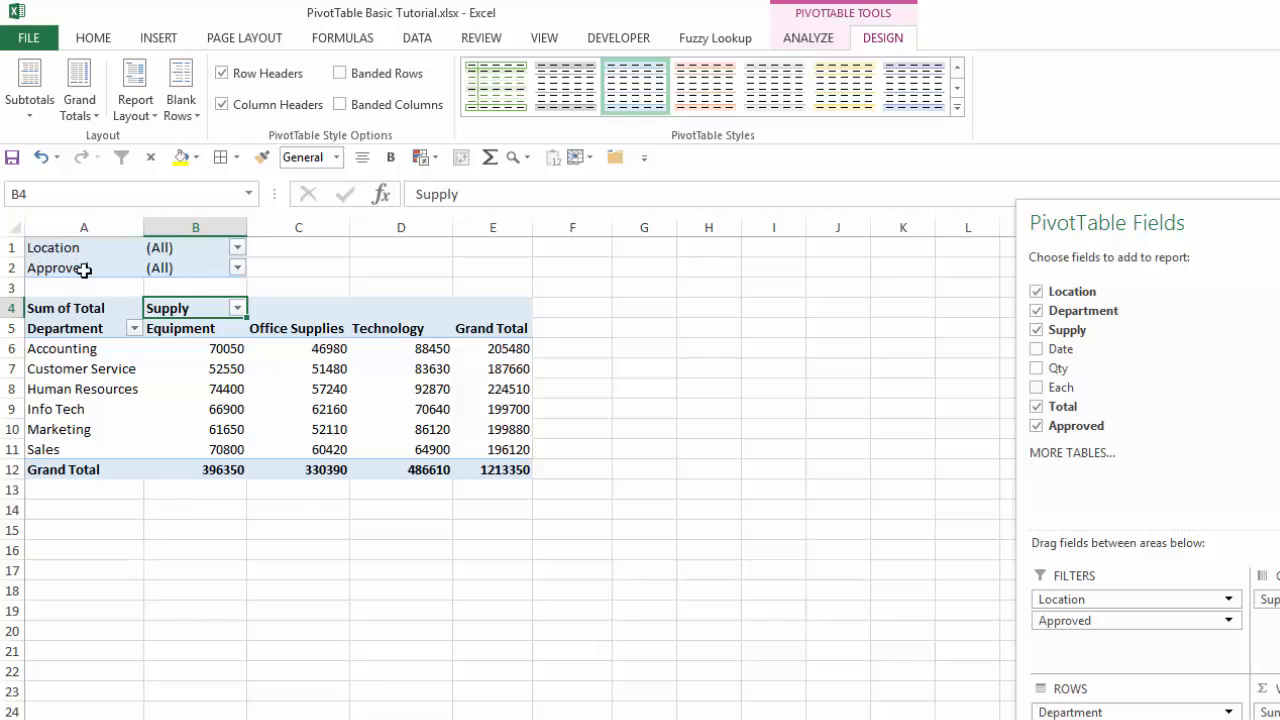
- Filter the PivotTable by Location to Boston, and set the Location filter back to (All)
left_click(238, 248)
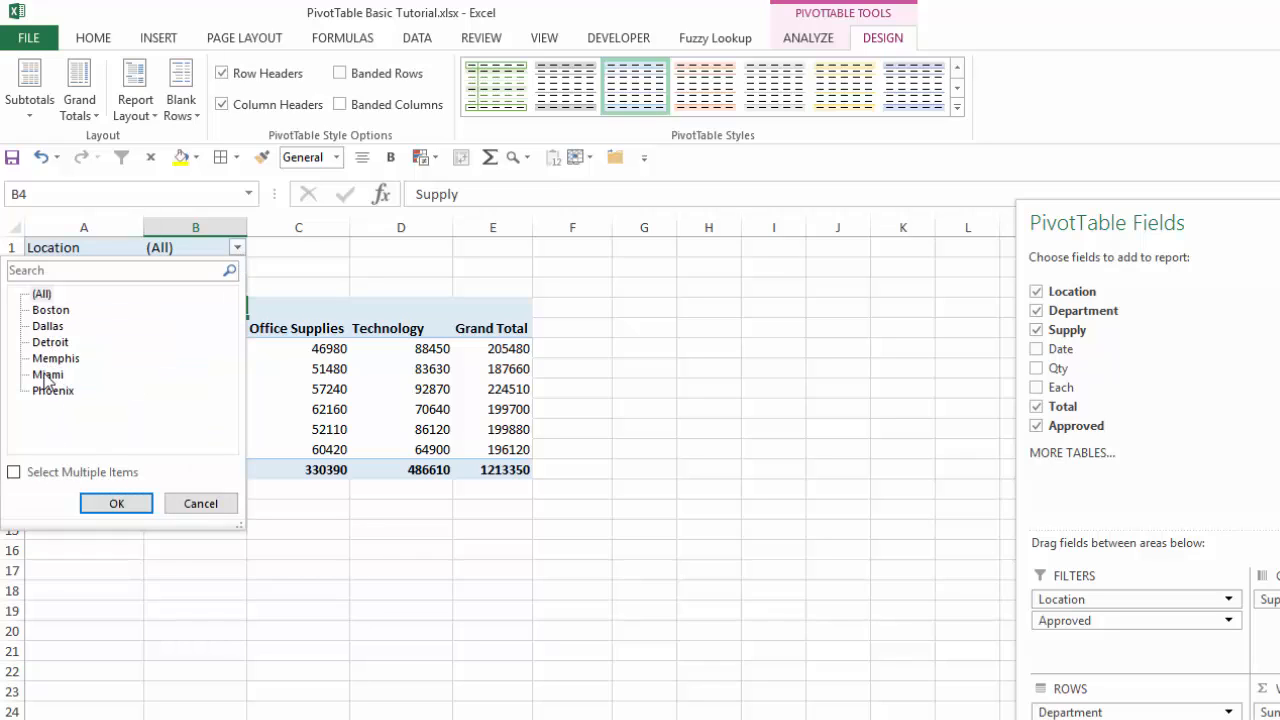
left_click(52, 311)
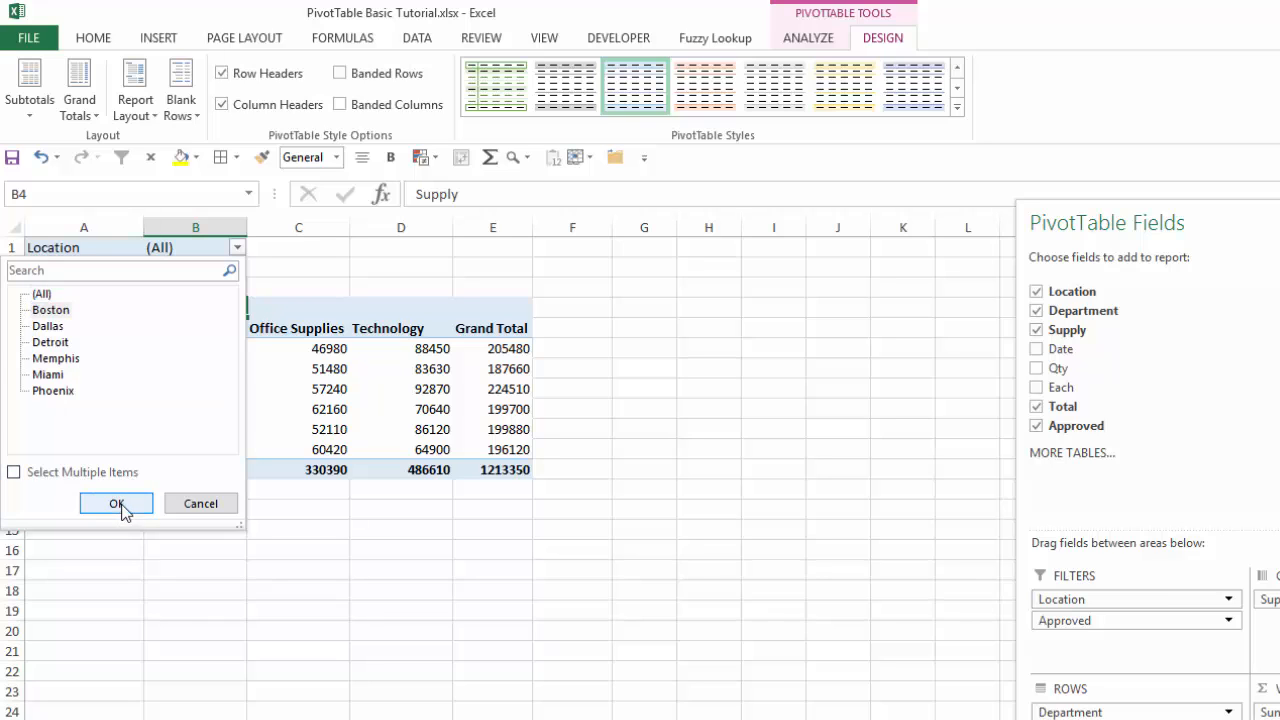
left_click(117, 504)
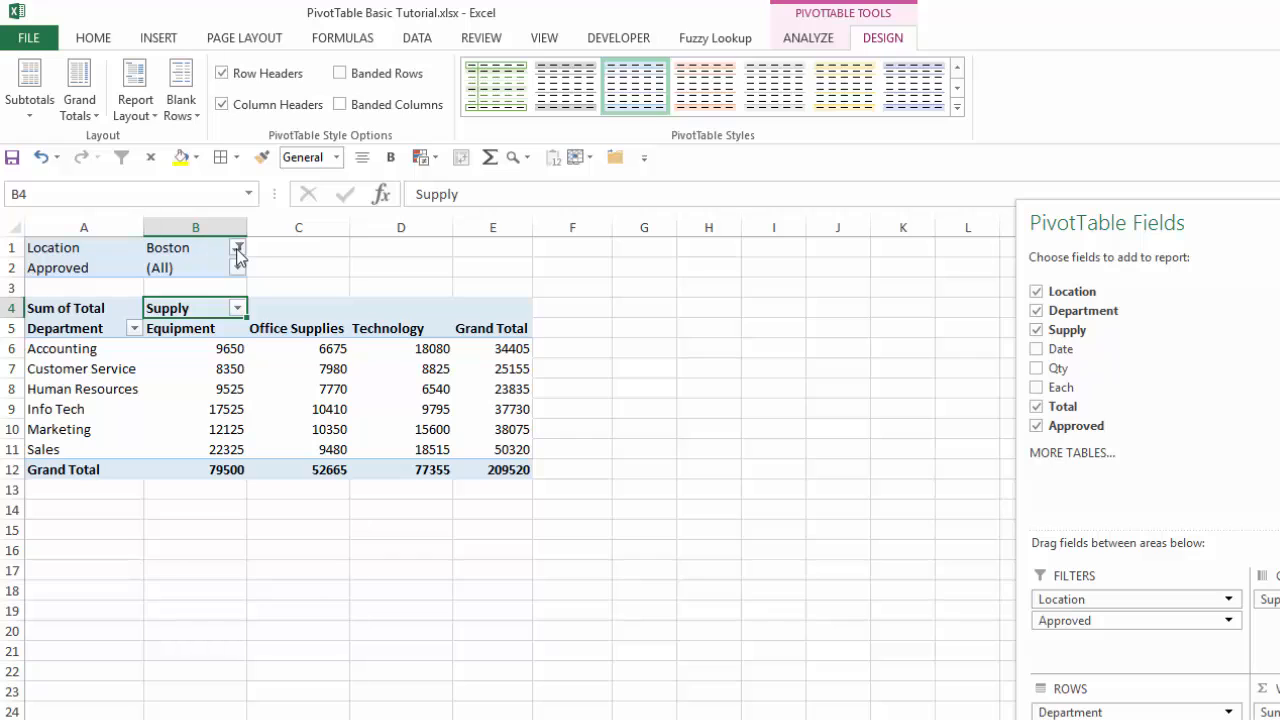
left_click(237, 248)
left_click(50, 294)
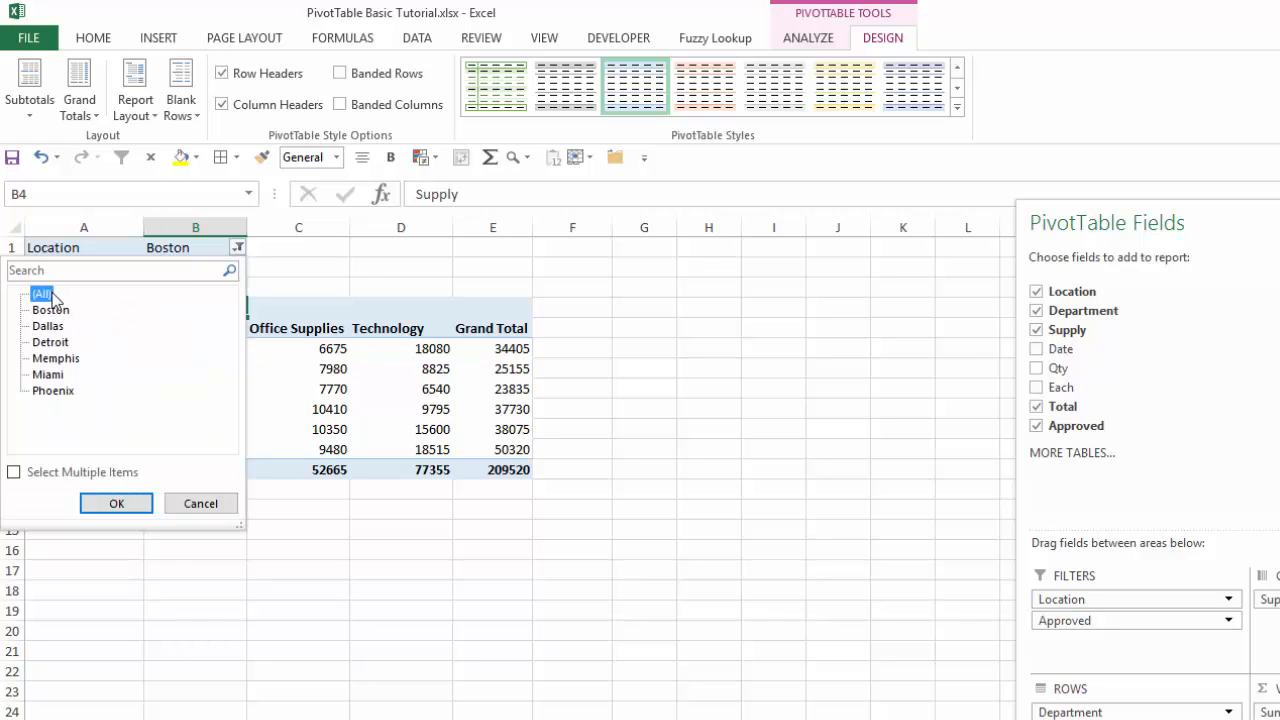
left_click(128, 508)
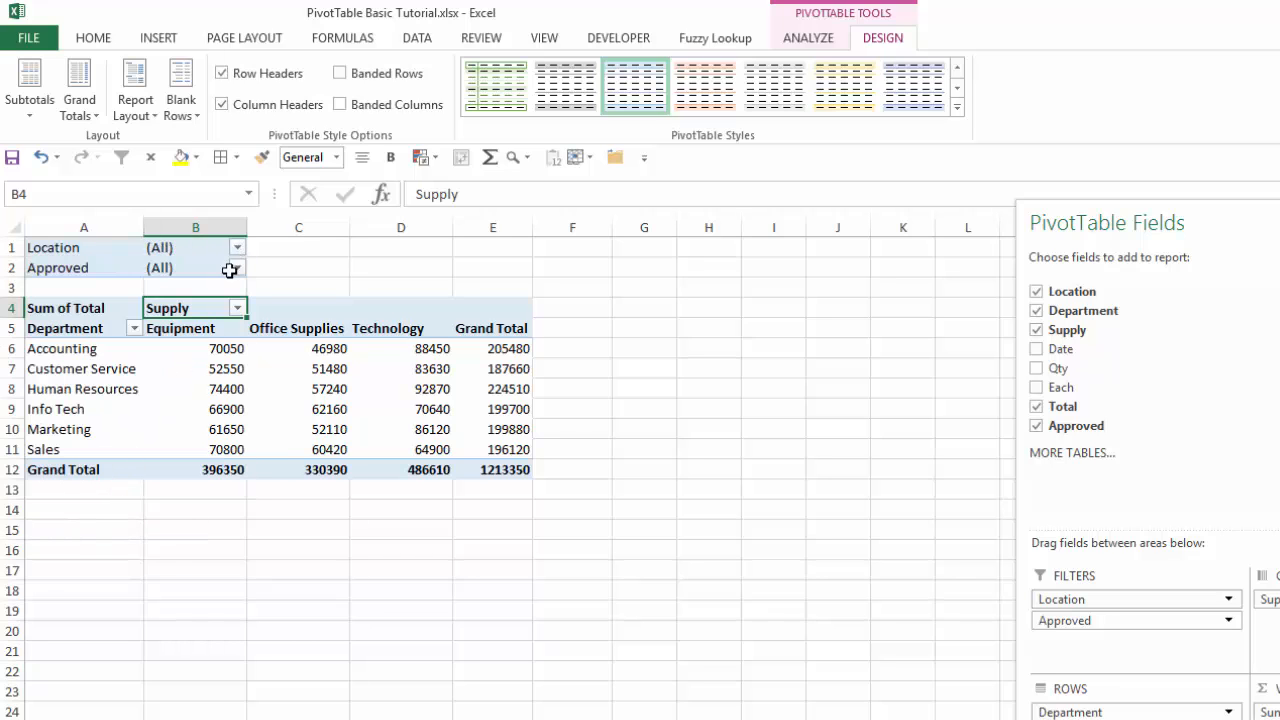
- Filter the PivotTable by Approved to No, and set the Approved filter back to (All)
left_click(236, 269)
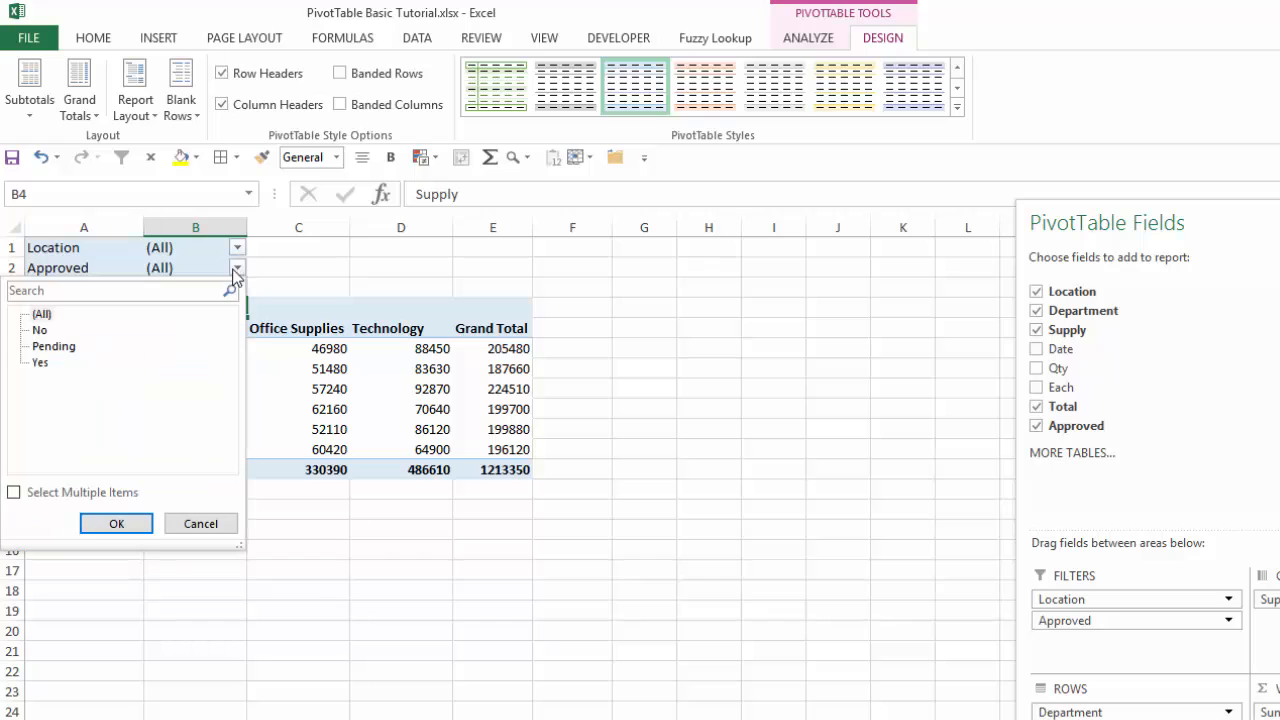
left_click(42, 331)
left_click(112, 521)
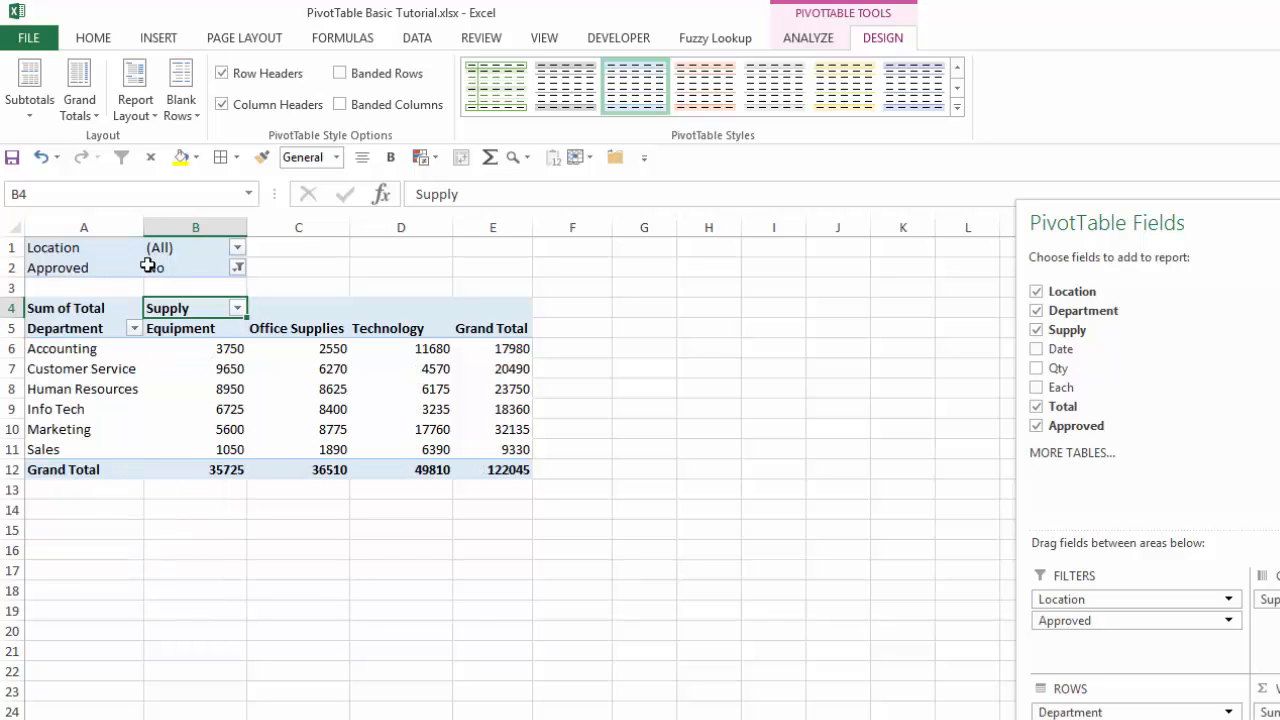
left_click(238, 263)
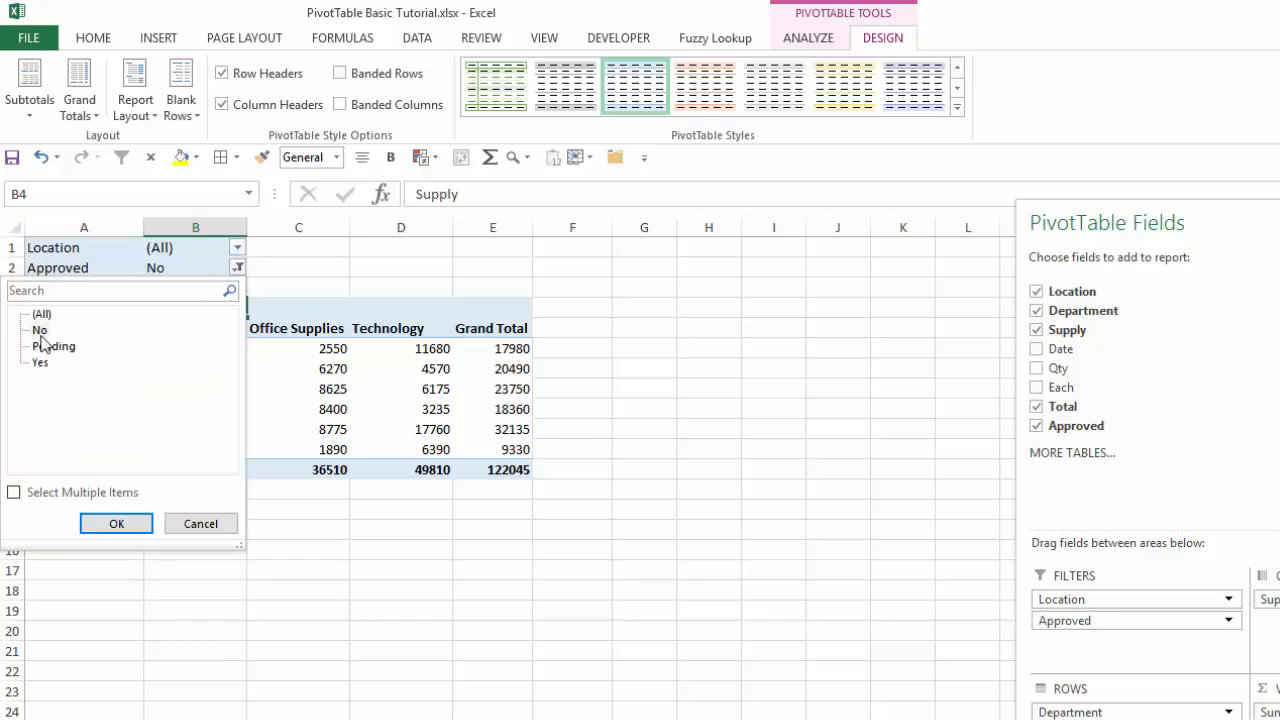
left_click(41, 314)
left_click(117, 524)
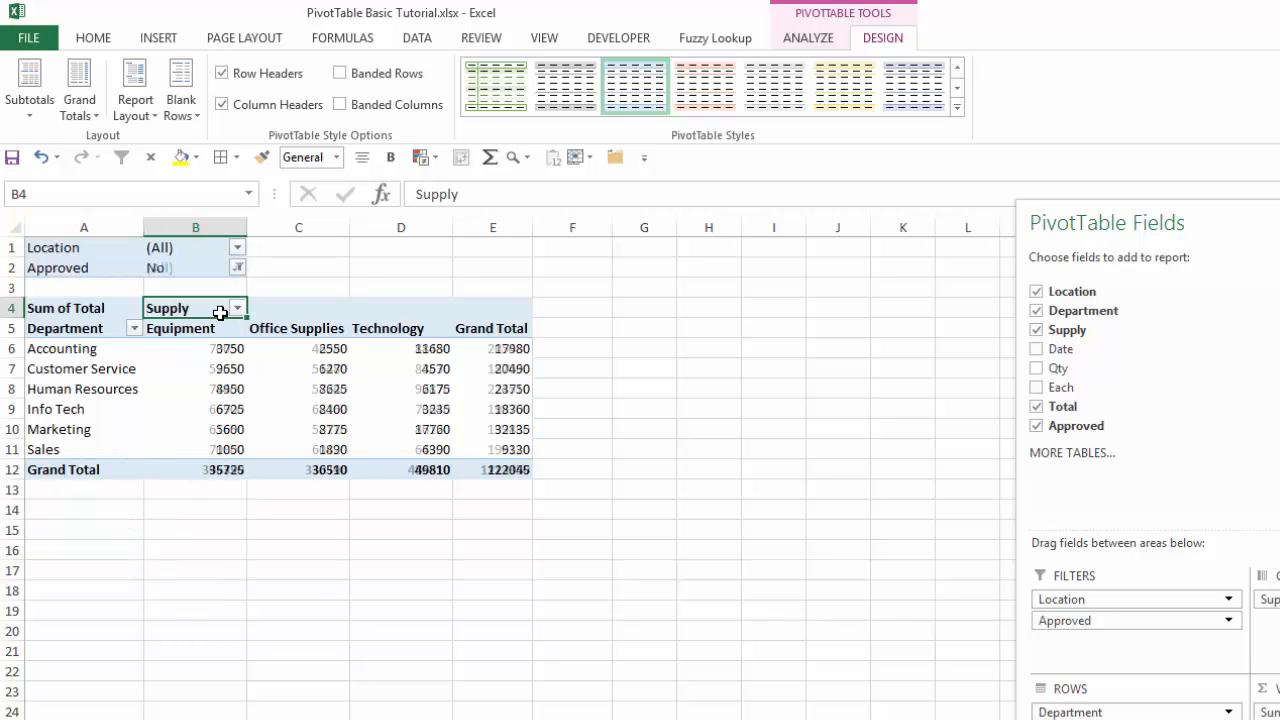
- Allow multiple items in the Location filter and limit it to Boston, Dallas and Memphis
left_click(237, 247)
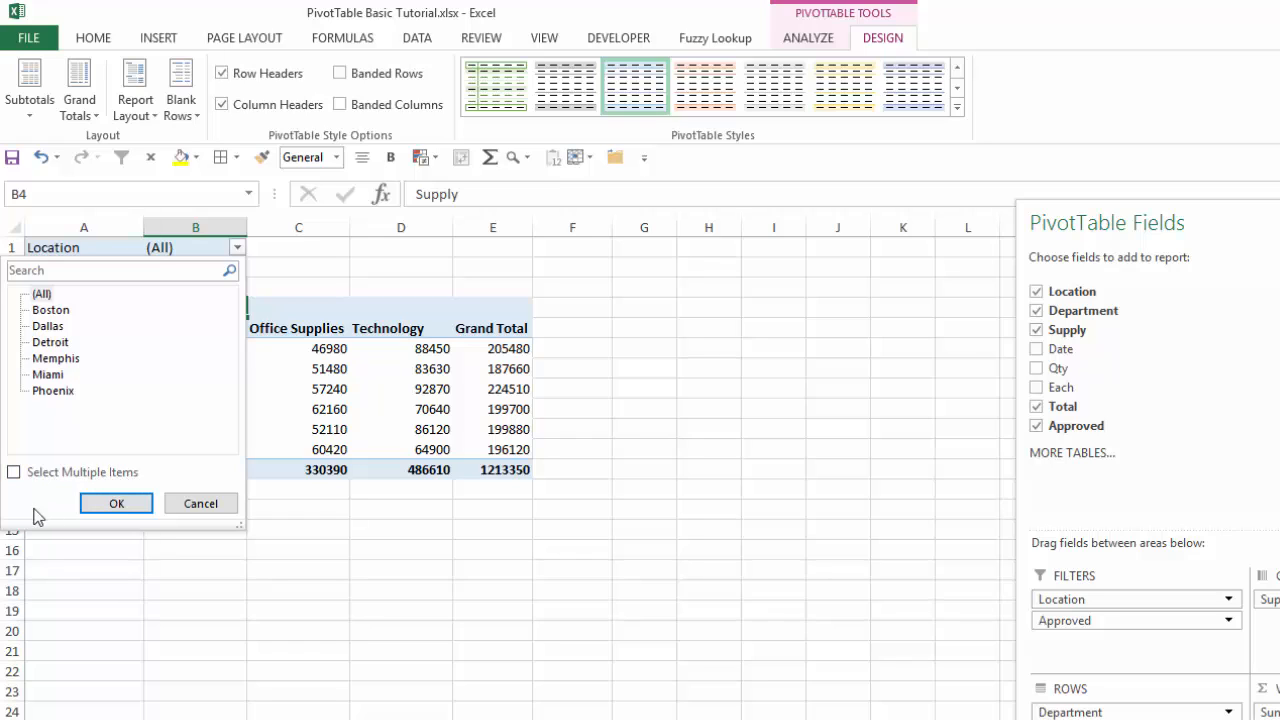
left_click(14, 474)
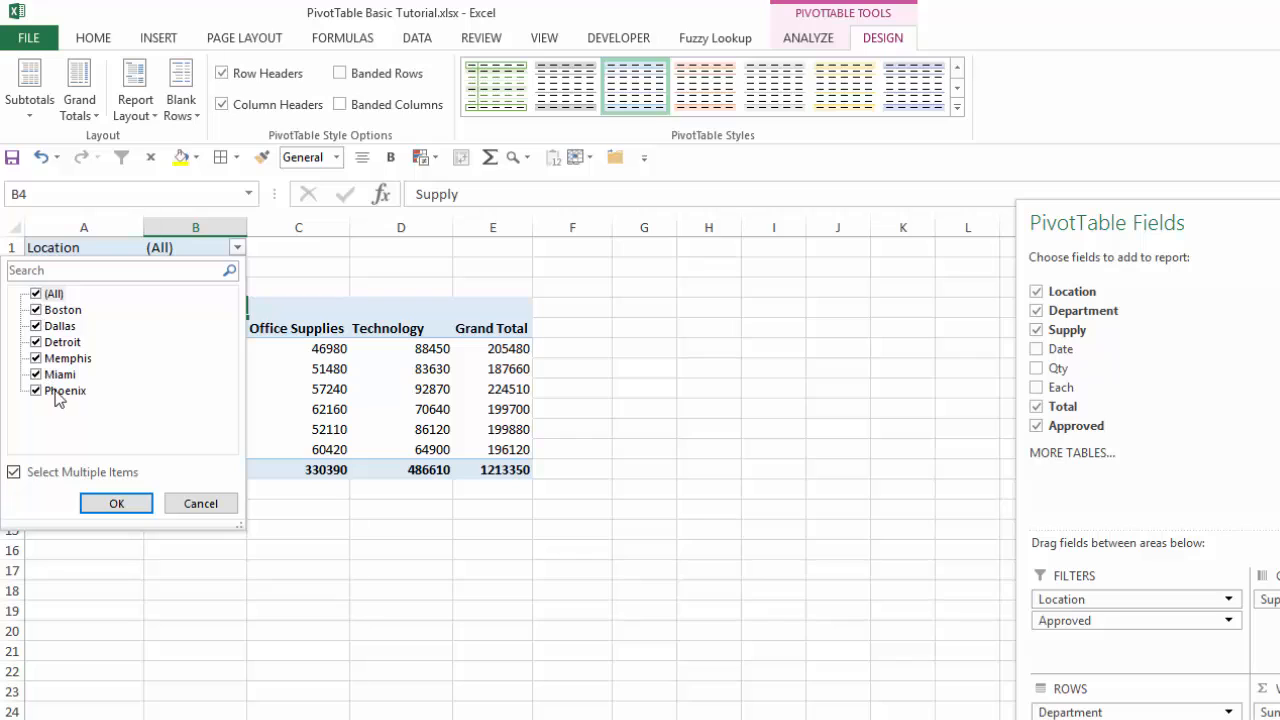
left_click(36, 294)
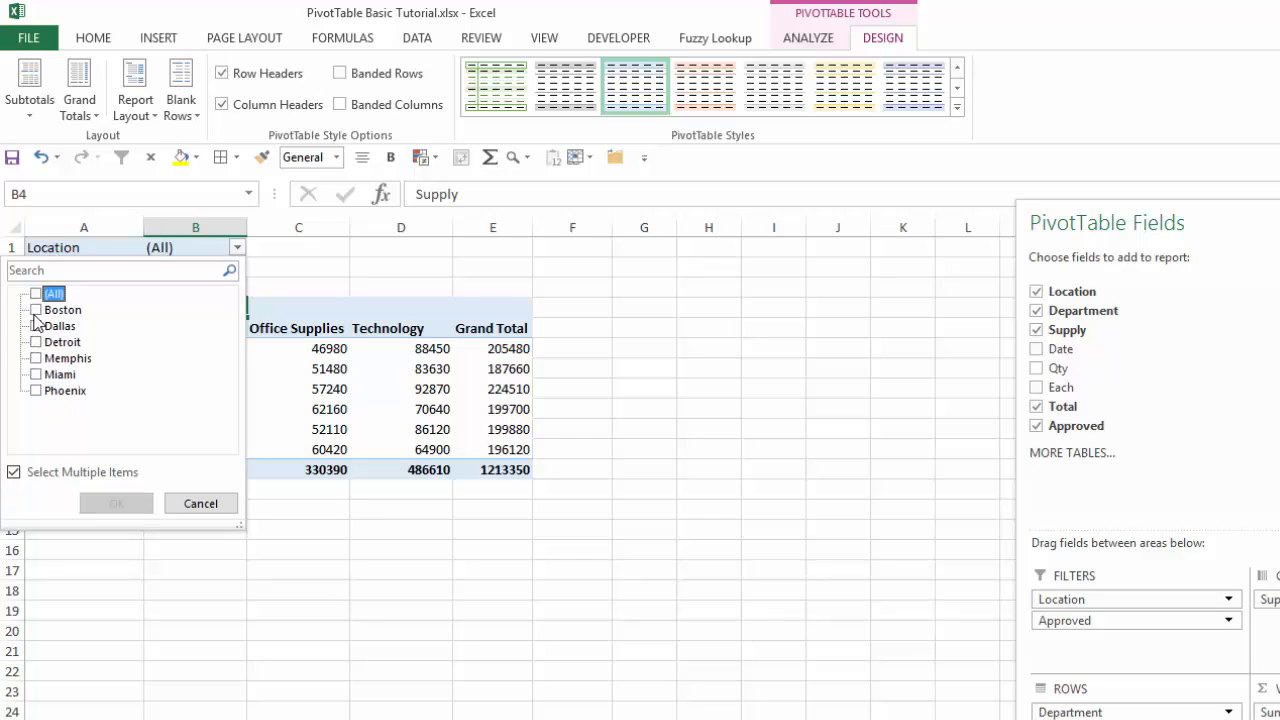
left_click(35, 311)
left_click(36, 326)
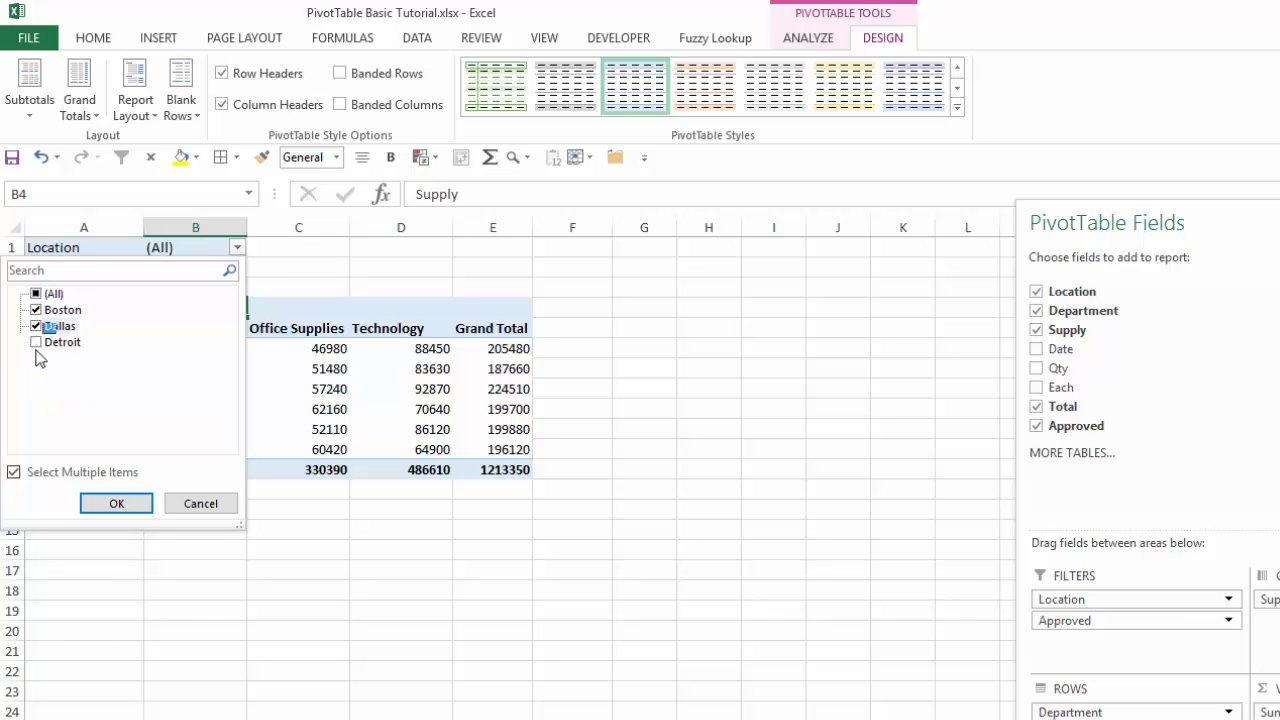
left_click(36, 358)
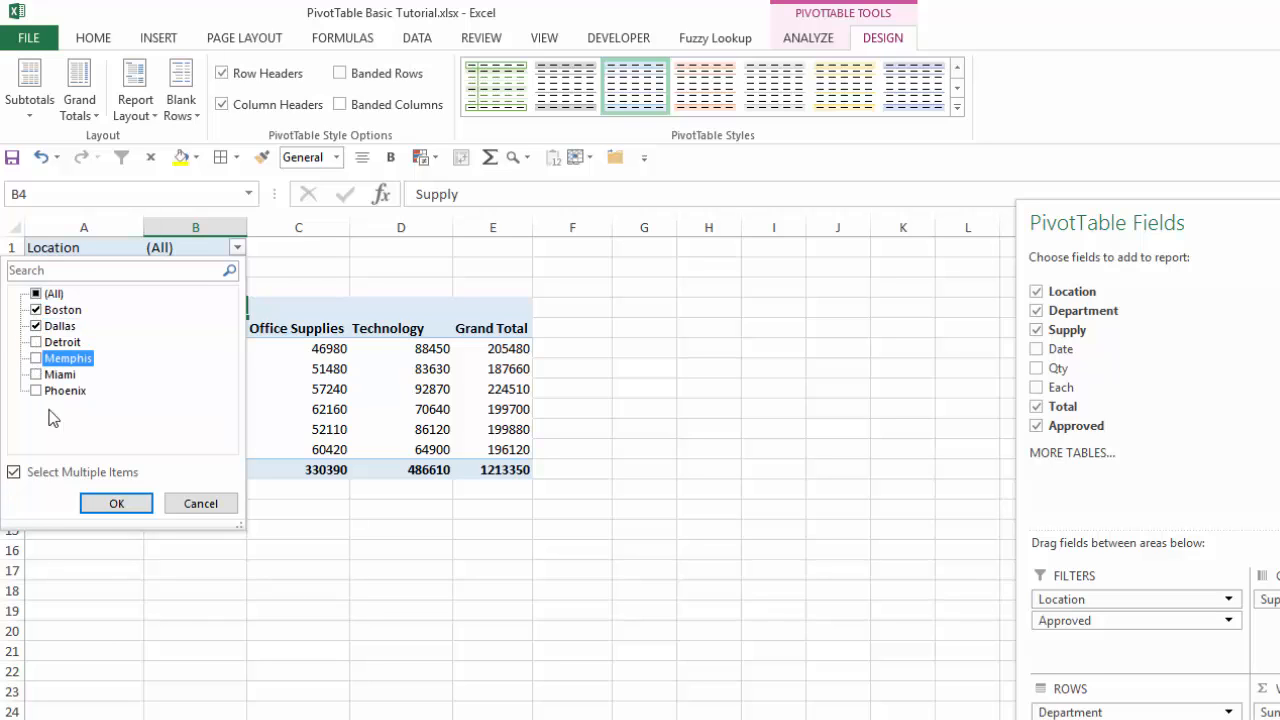
left_click(112, 503)
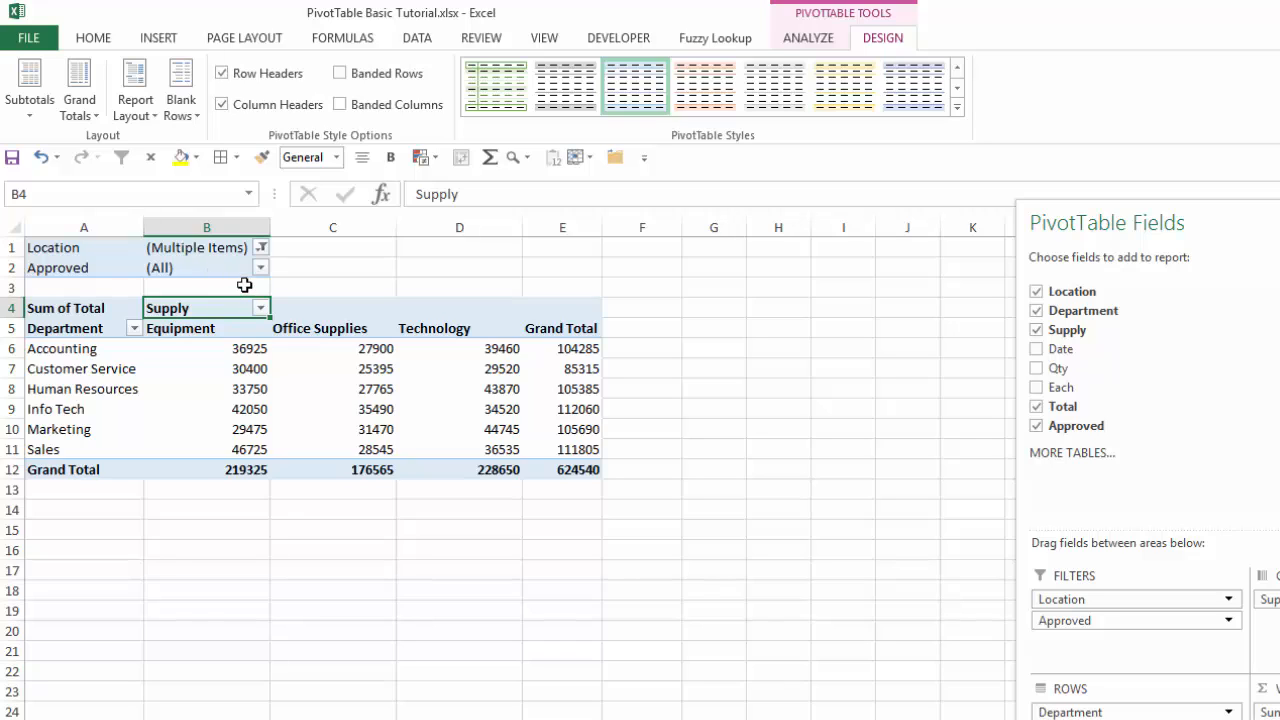
- Reselect all locations in the multiple-item Location filter
left_click(261, 248)
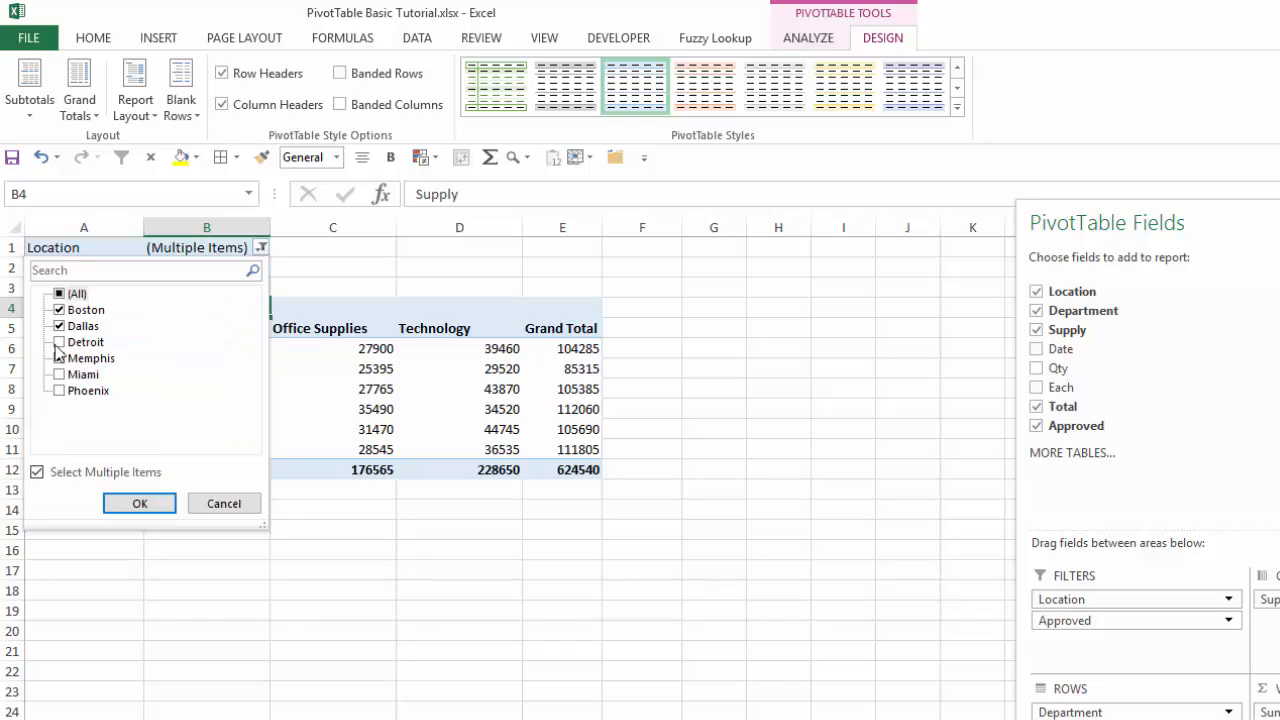
left_click(59, 294)
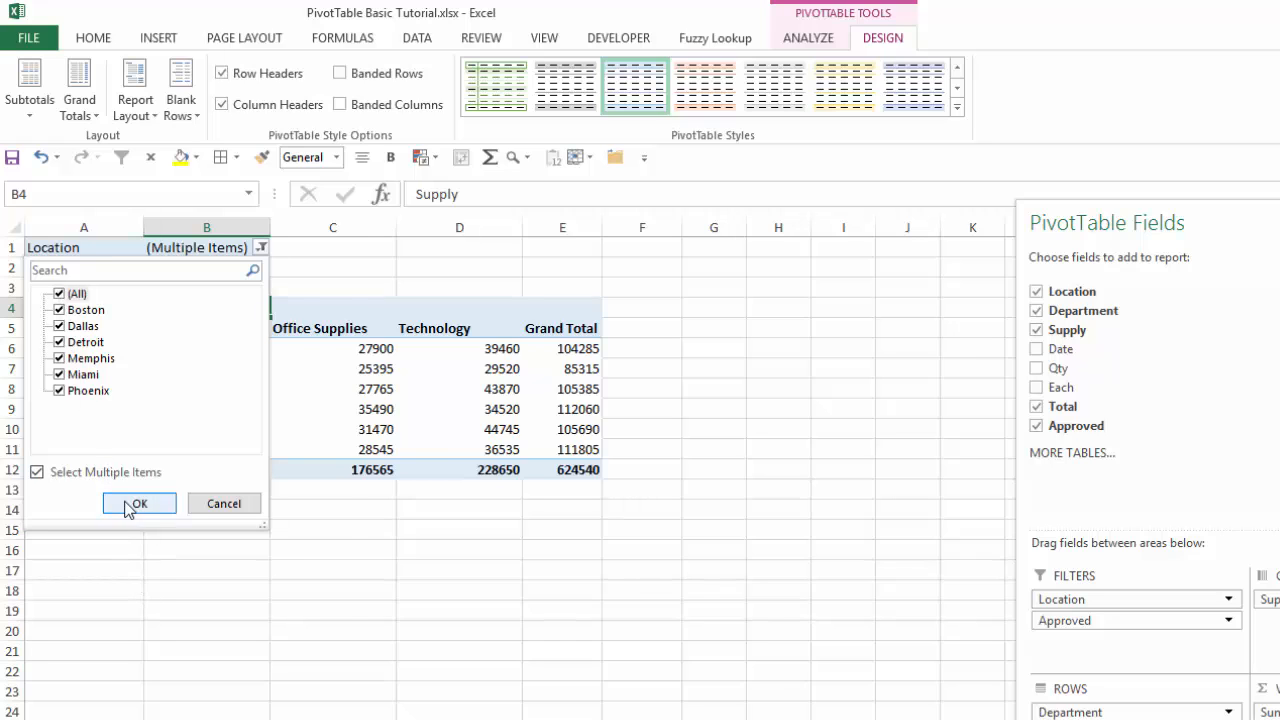
left_click(134, 503)
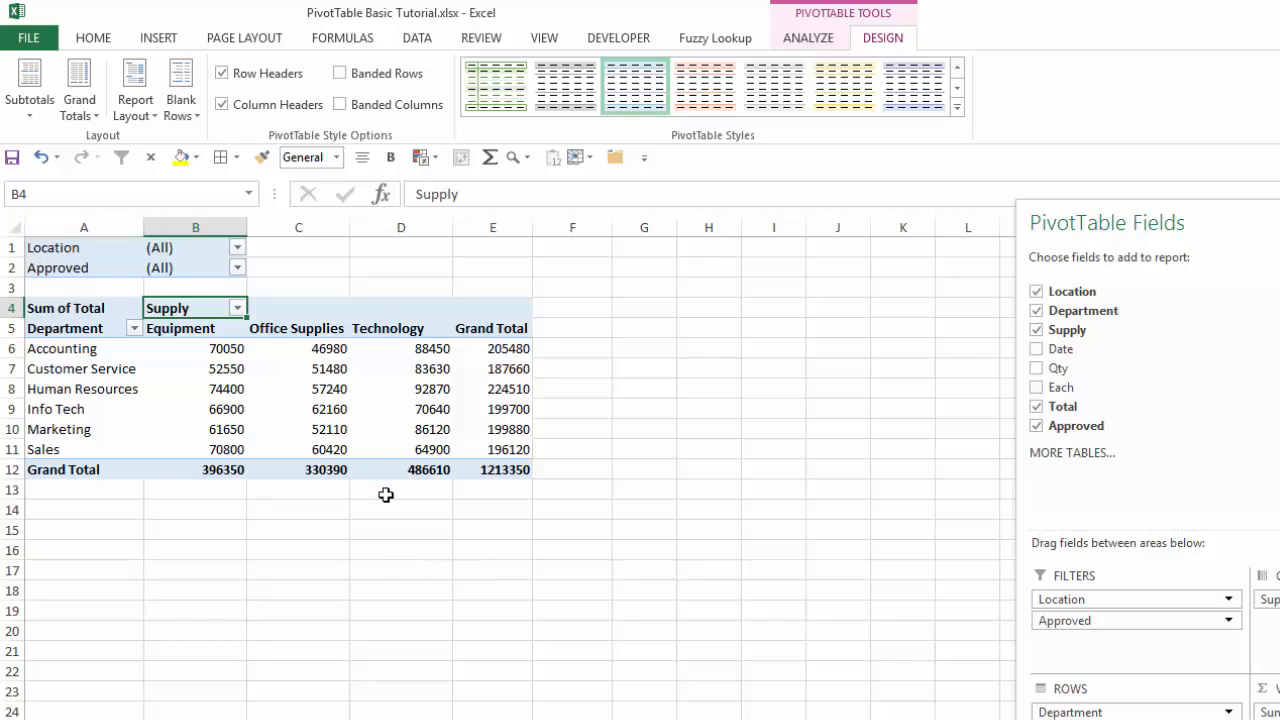
- Enter the sample number 12587451 in empty cell E16 below the PivotTable
left_click(95, 38)
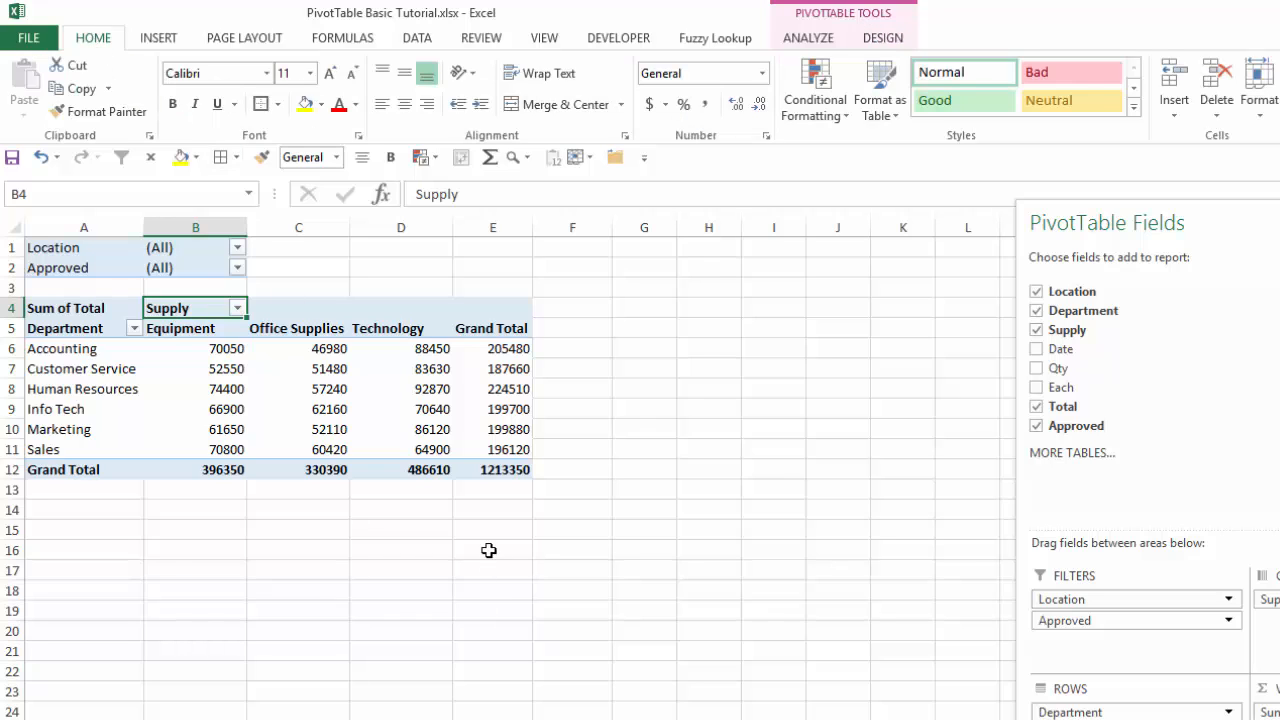
left_click(490, 551)
type("12587451")
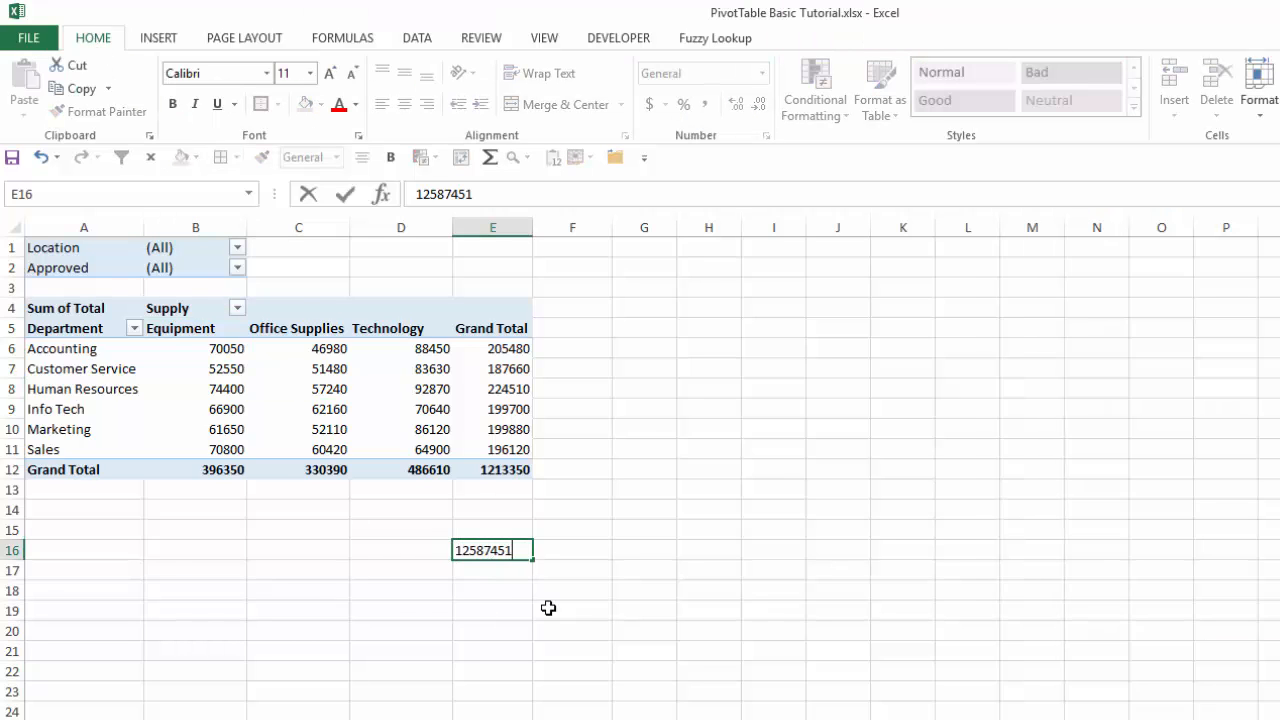
key("Return")
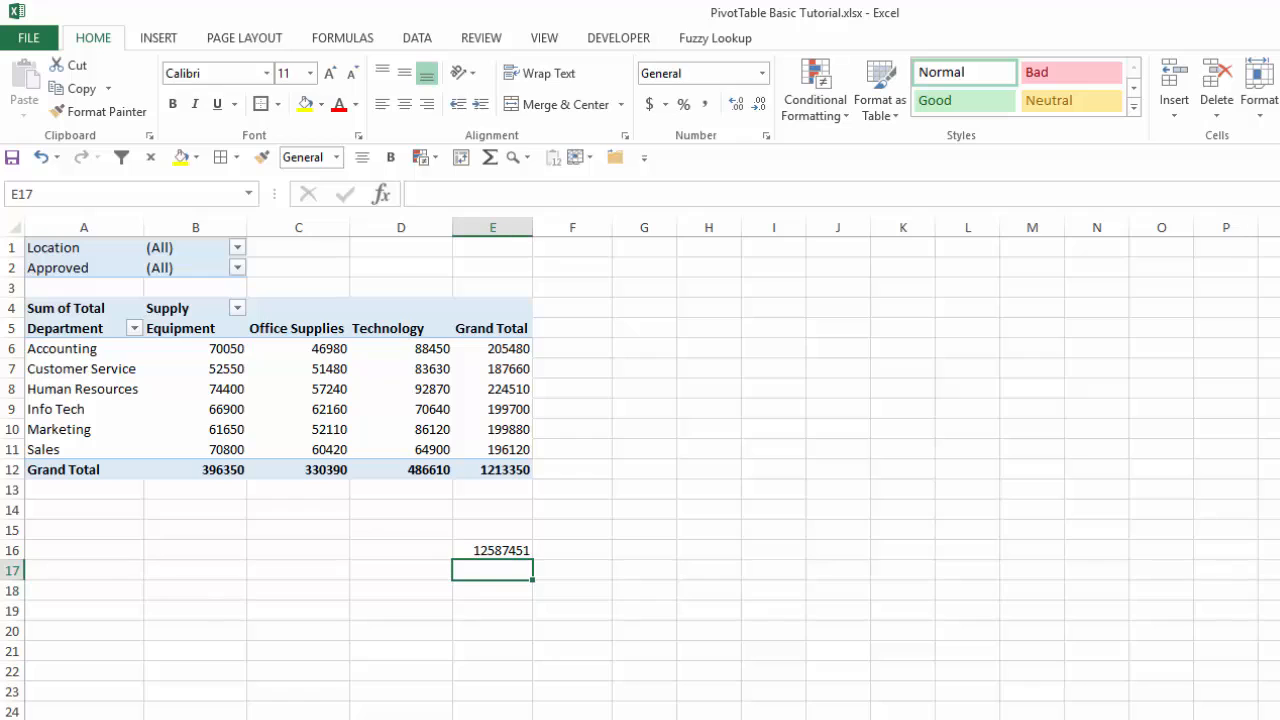
- Format the sample number in E16 with comma style and no decimals, and clear the cell's contents
left_click(500, 550)
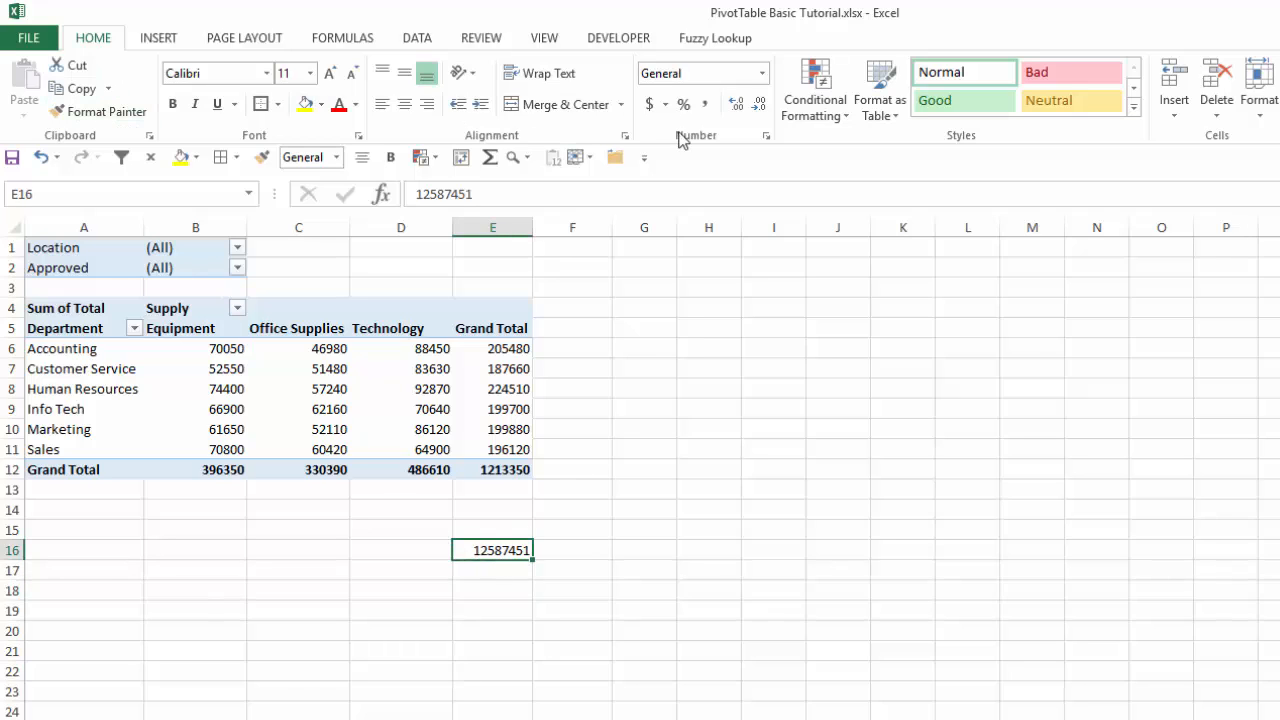
left_click(704, 108)
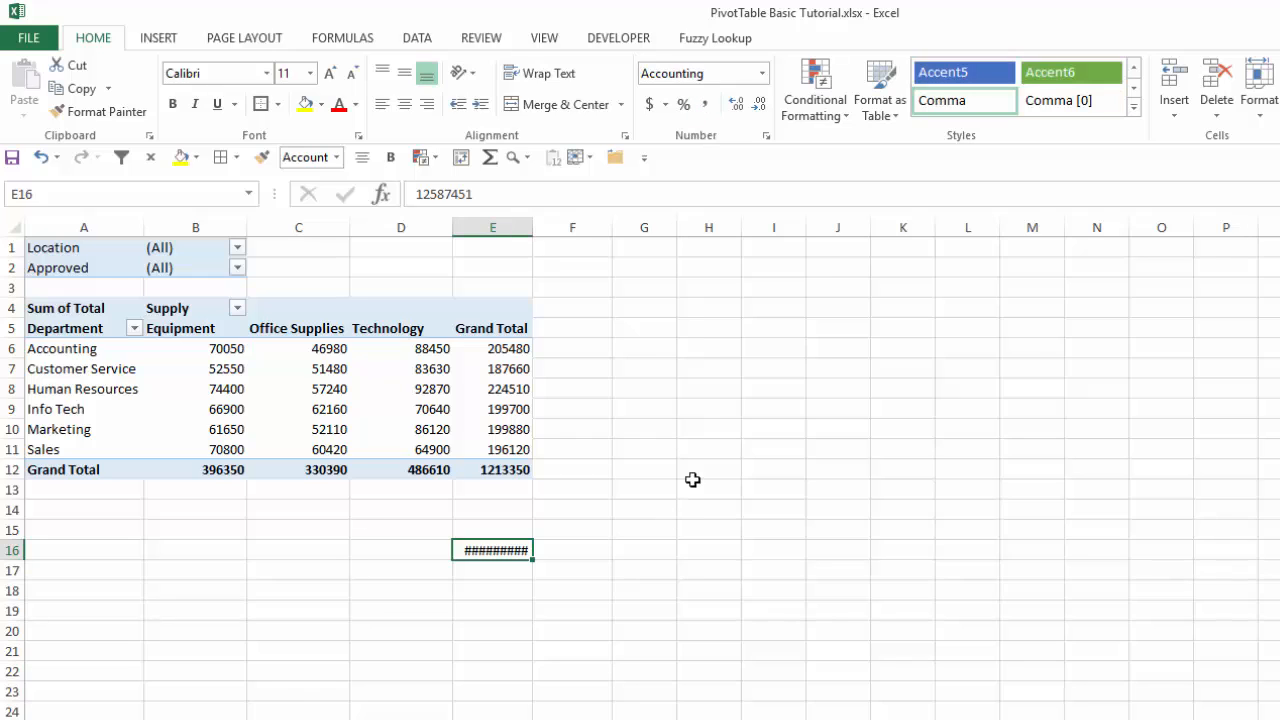
left_click(760, 108)
left_click(760, 108)
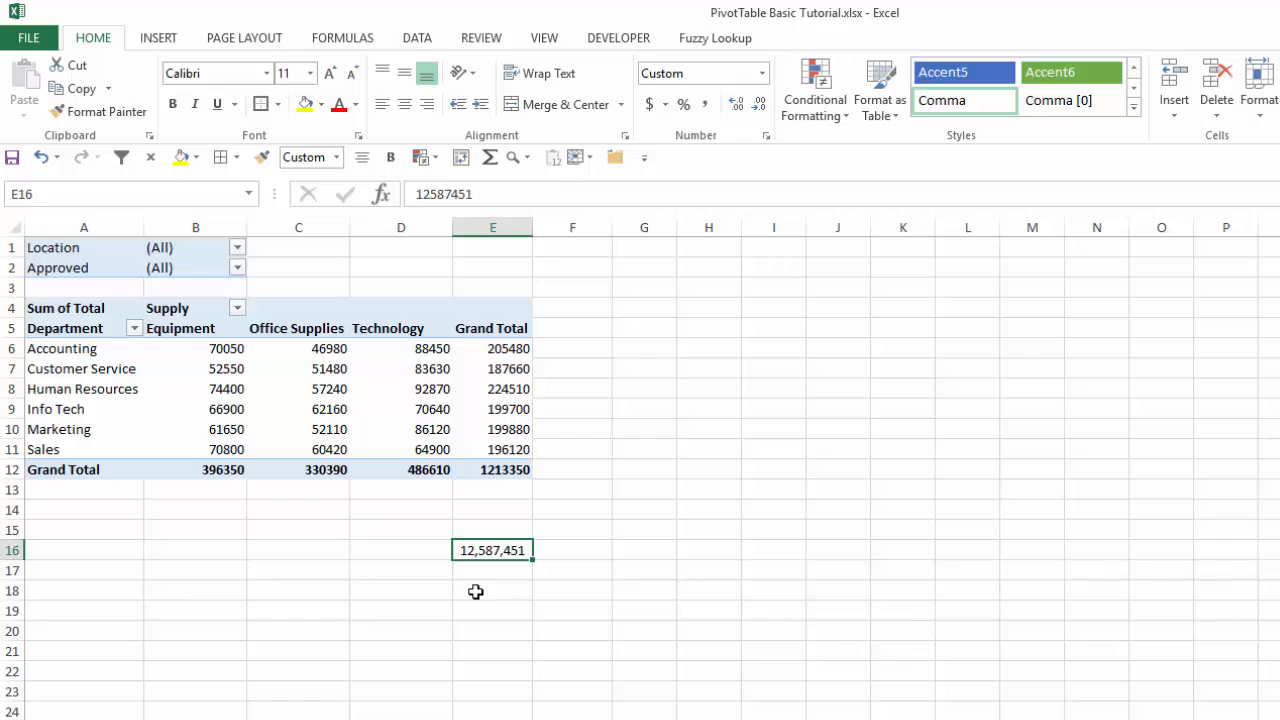
key("Delete")
key("Down")
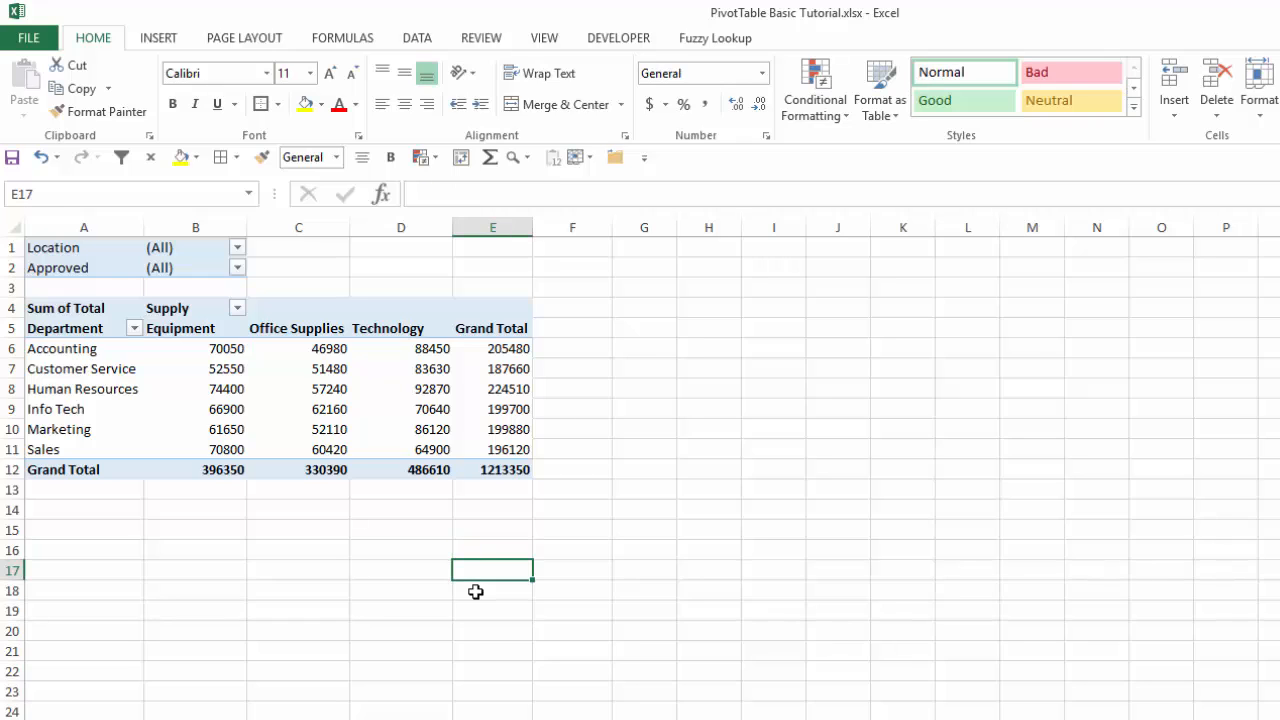
- Open the value field settings for Sum of Total twice from an Office Supplies value, cancelling them each time
left_click(328, 390)
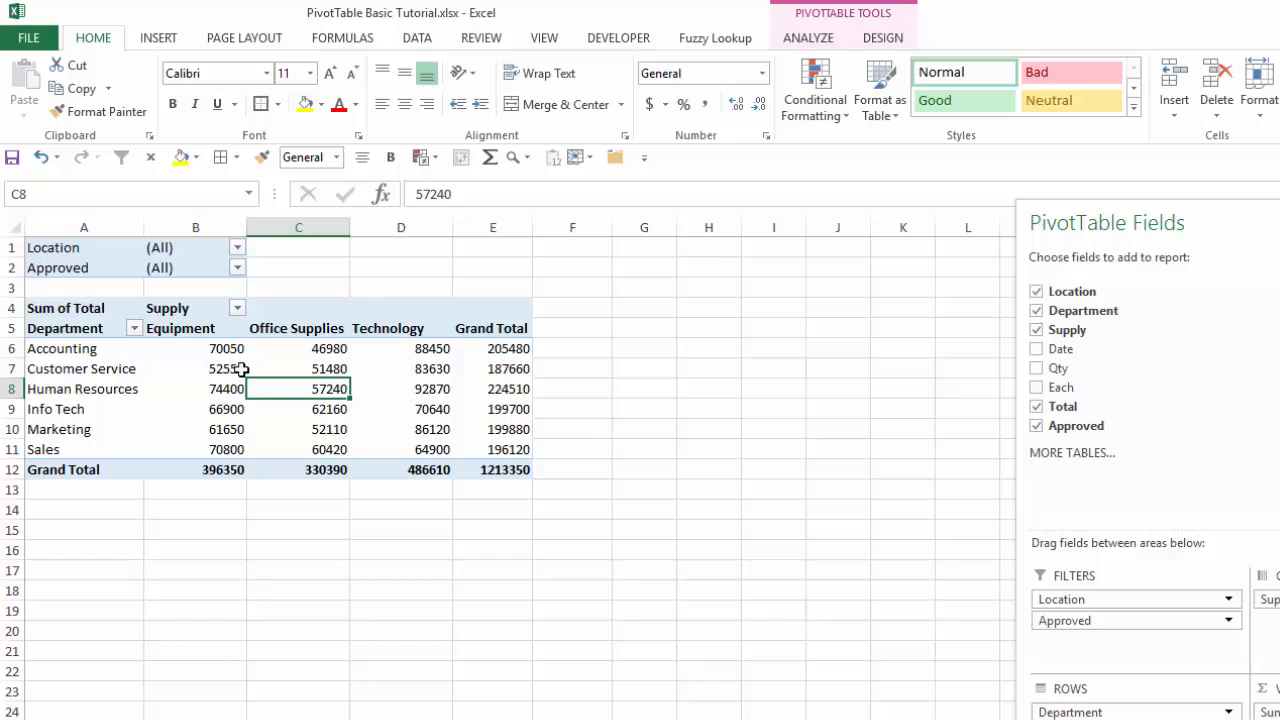
mouse_move(293, 389)
right_click(334, 389)
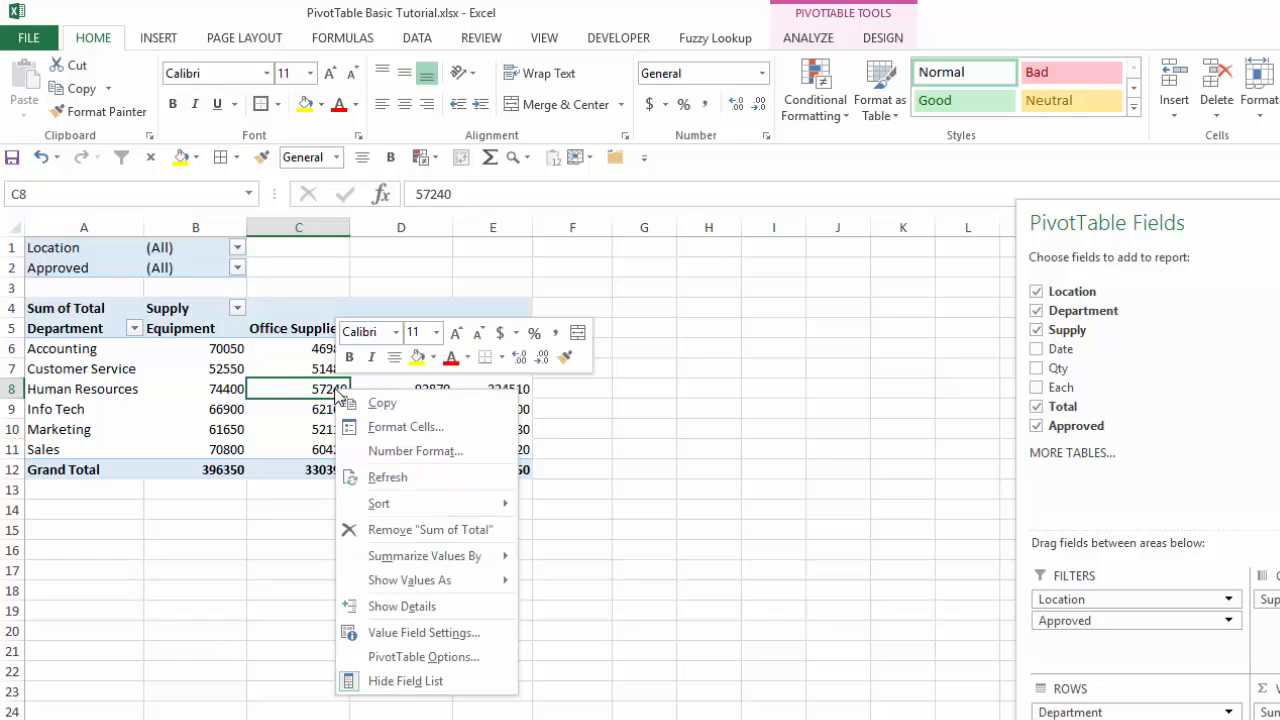
left_click(385, 634)
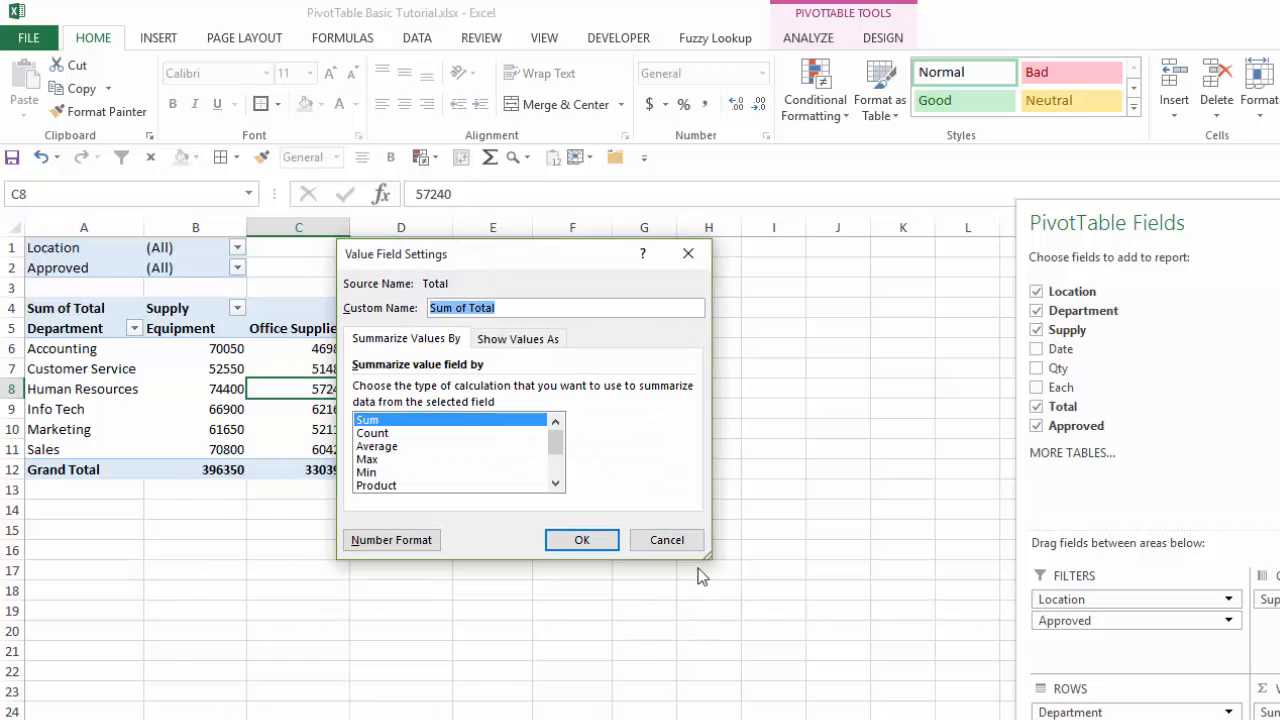
left_click(666, 541)
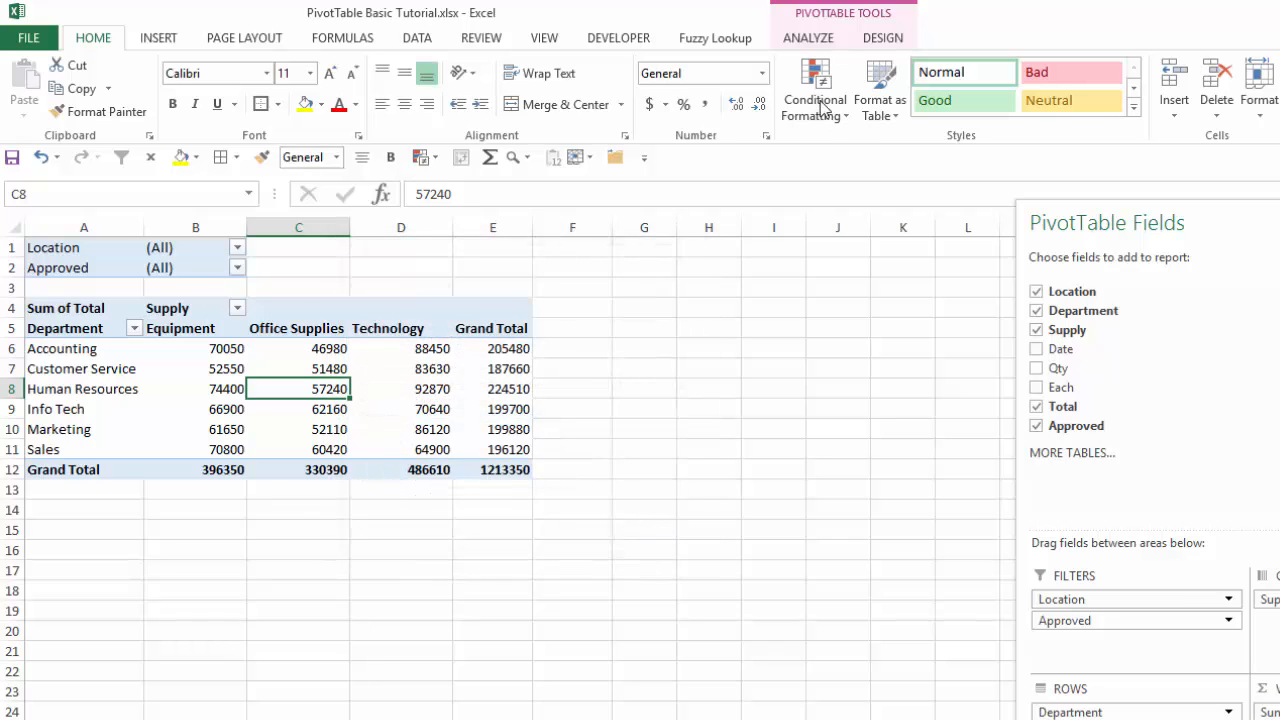
left_click(816, 42)
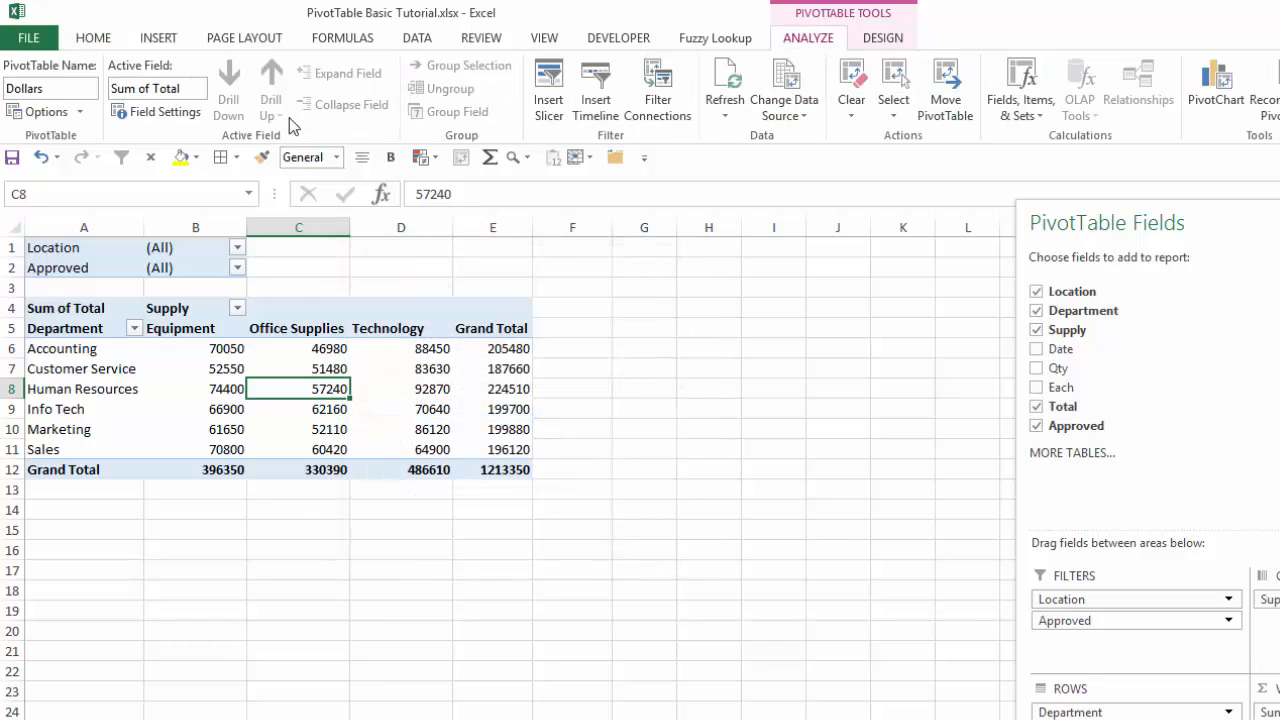
left_click(145, 112)
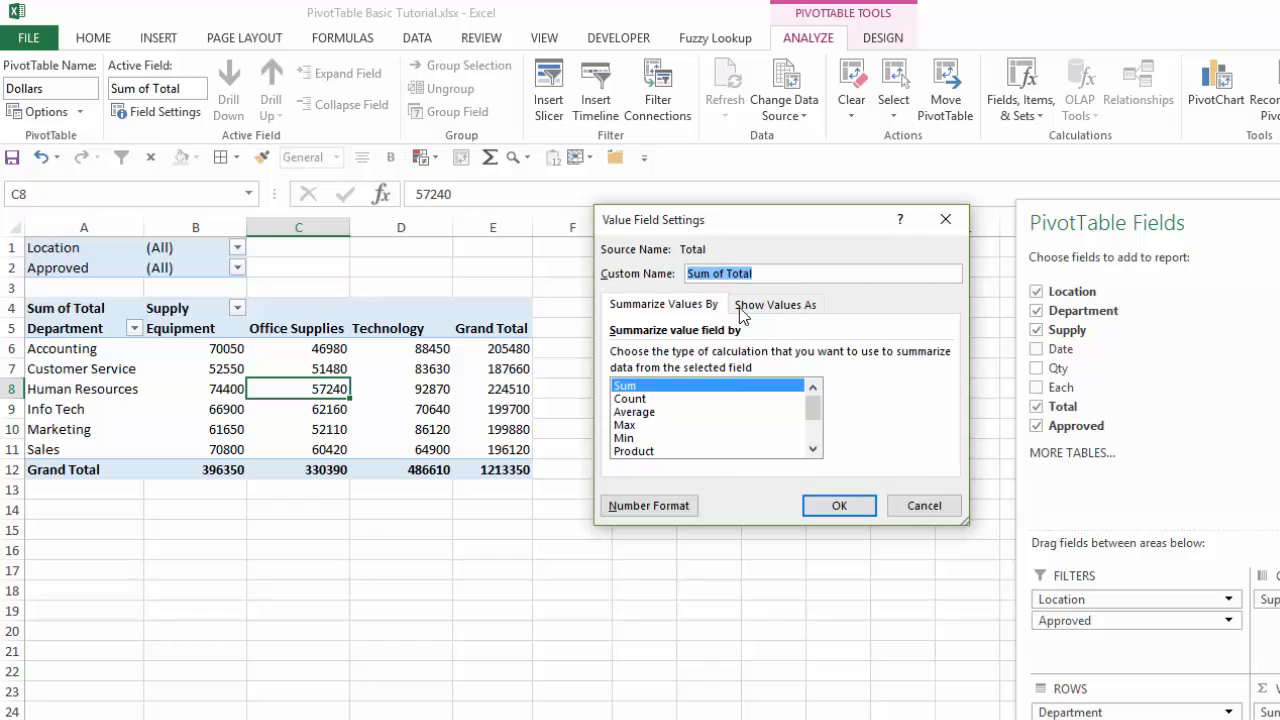
left_click(916, 502)
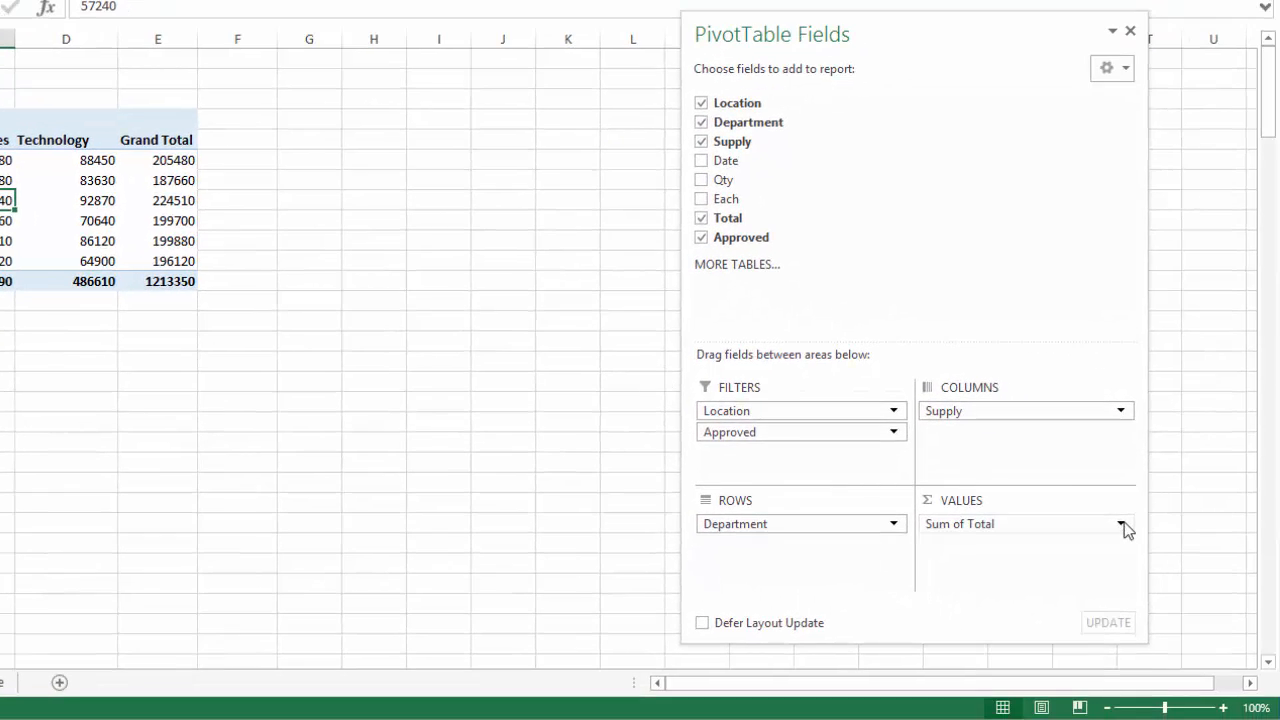
- Set the Sum of Total field's number format to Number with 0 decimal places, thousands separator and negatives in red parentheses
left_click(1122, 525)
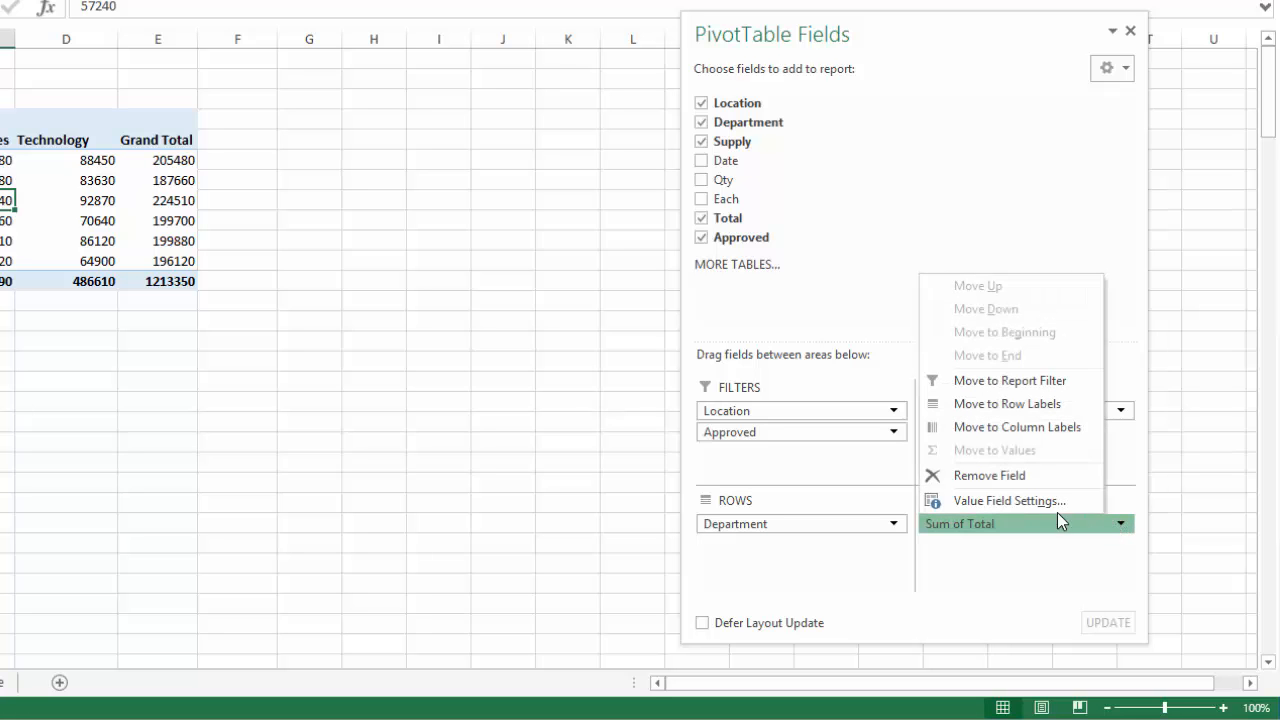
left_click(1003, 502)
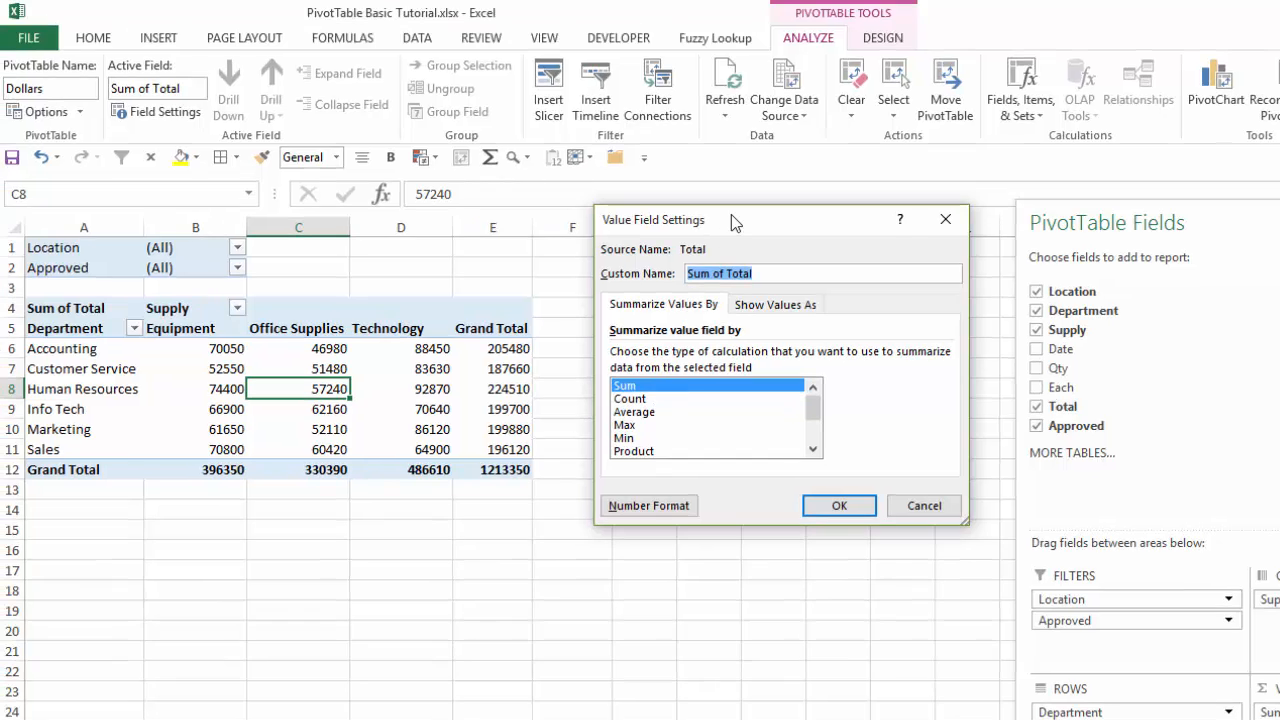
left_click_drag(720, 208, 571, 216)
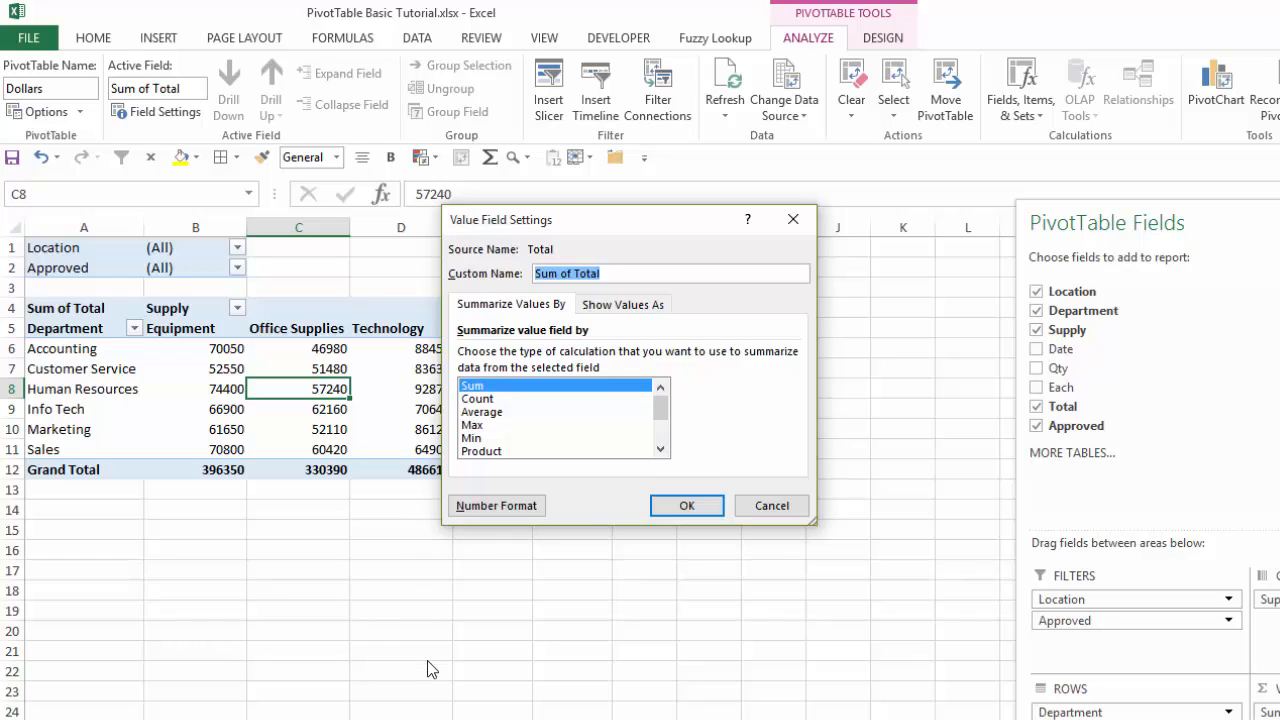
left_click(499, 507)
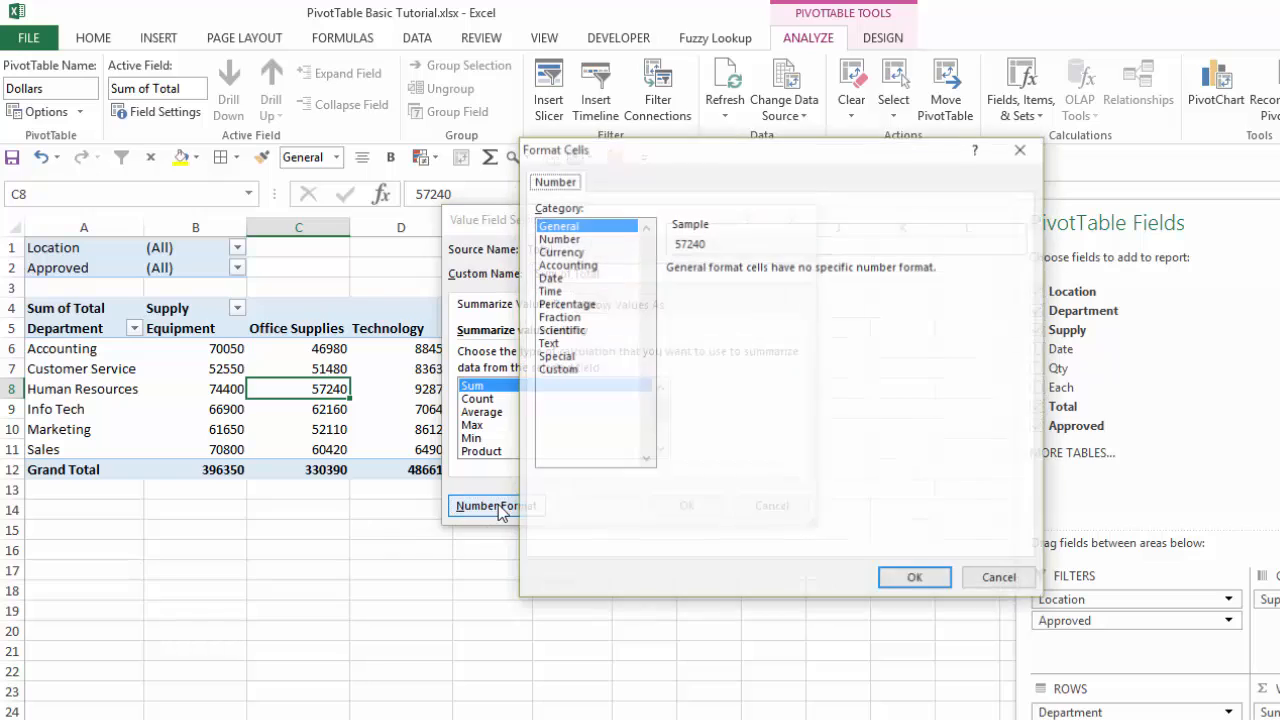
left_click_drag(686, 149, 605, 158)
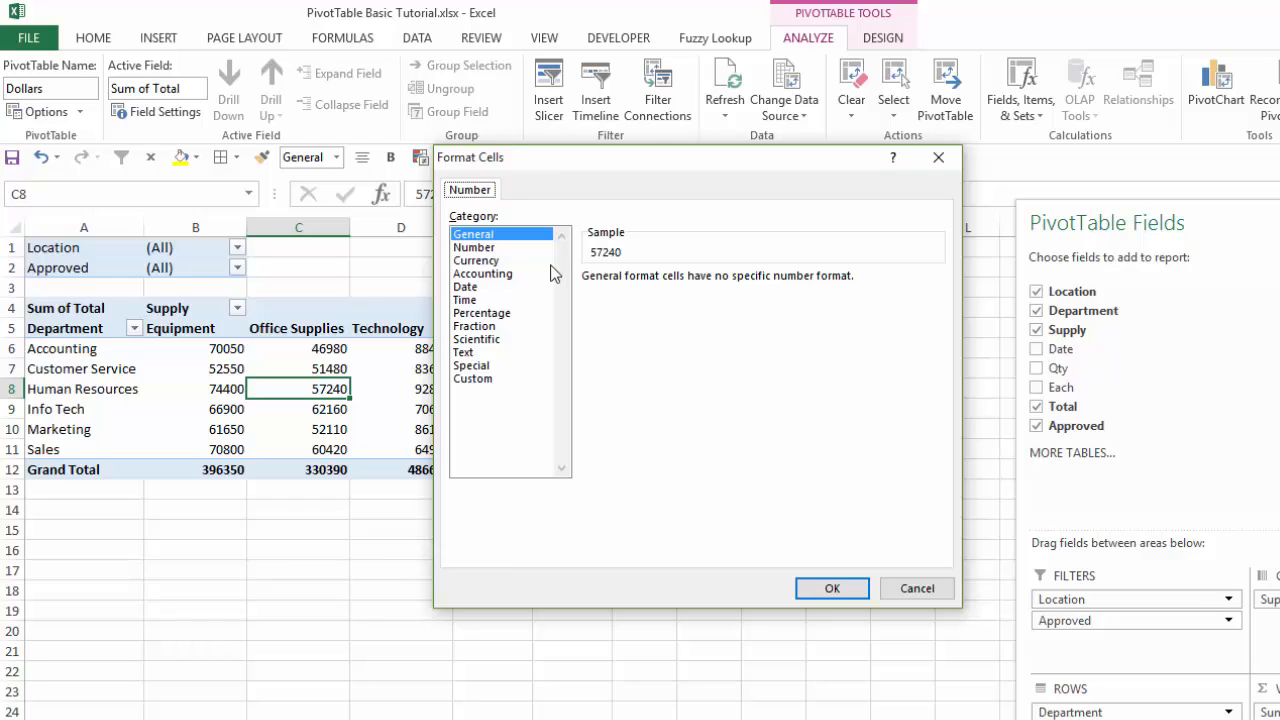
left_click(477, 247)
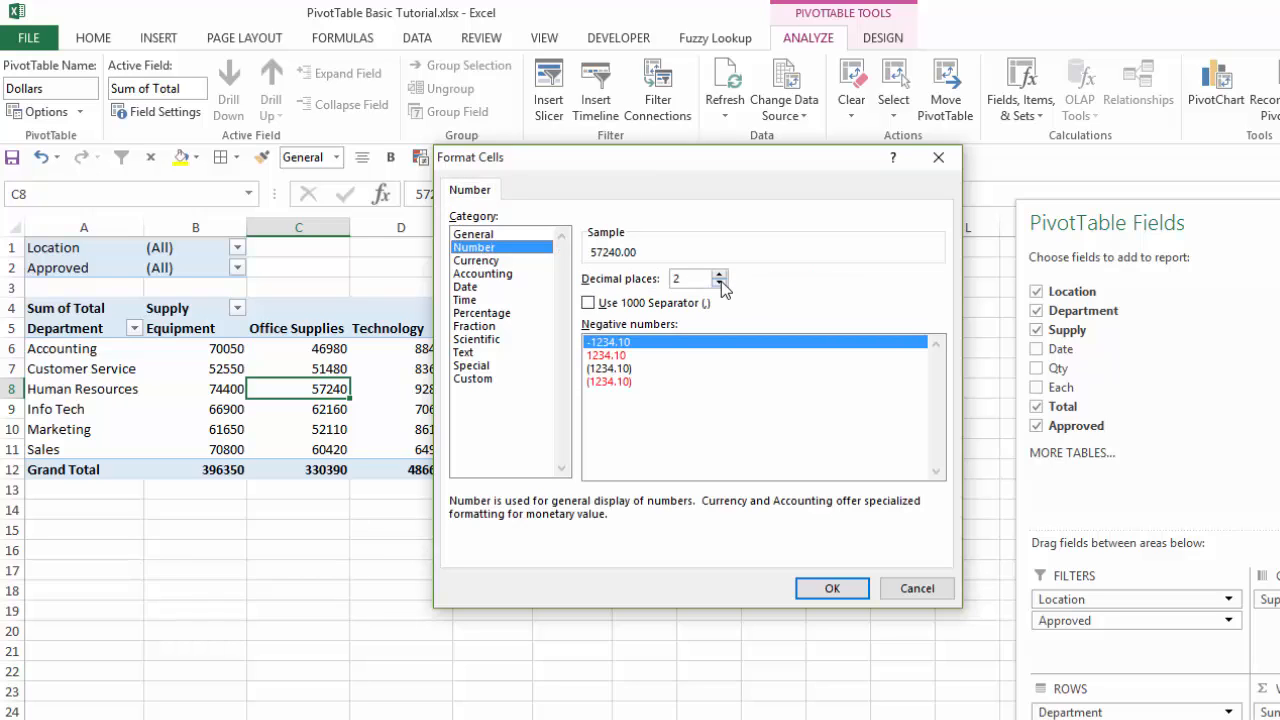
double_click(720, 284)
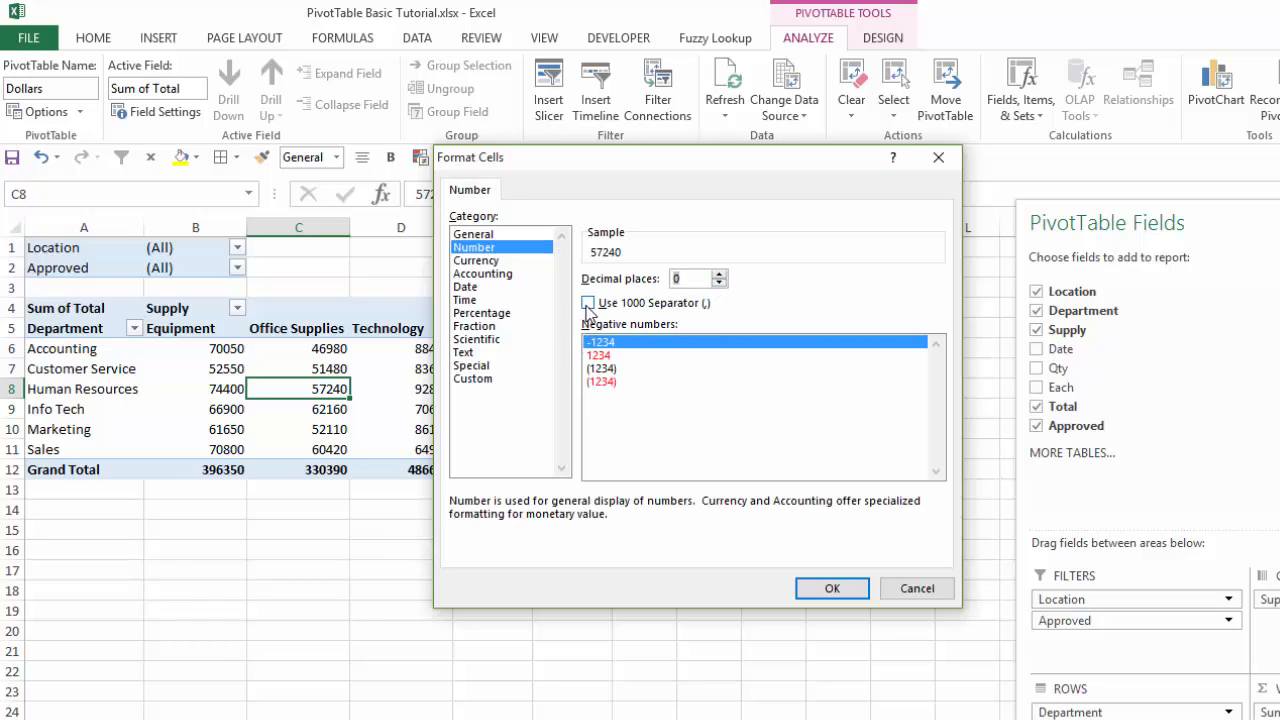
left_click(588, 303)
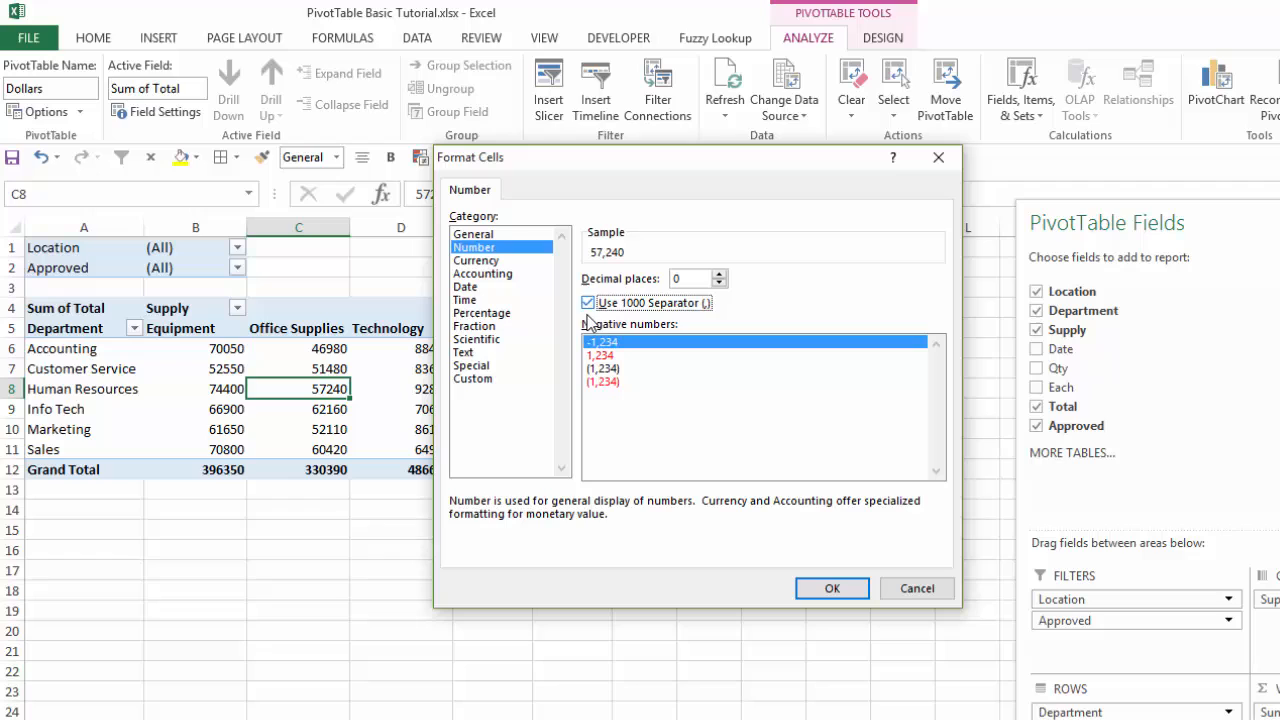
left_click(605, 382)
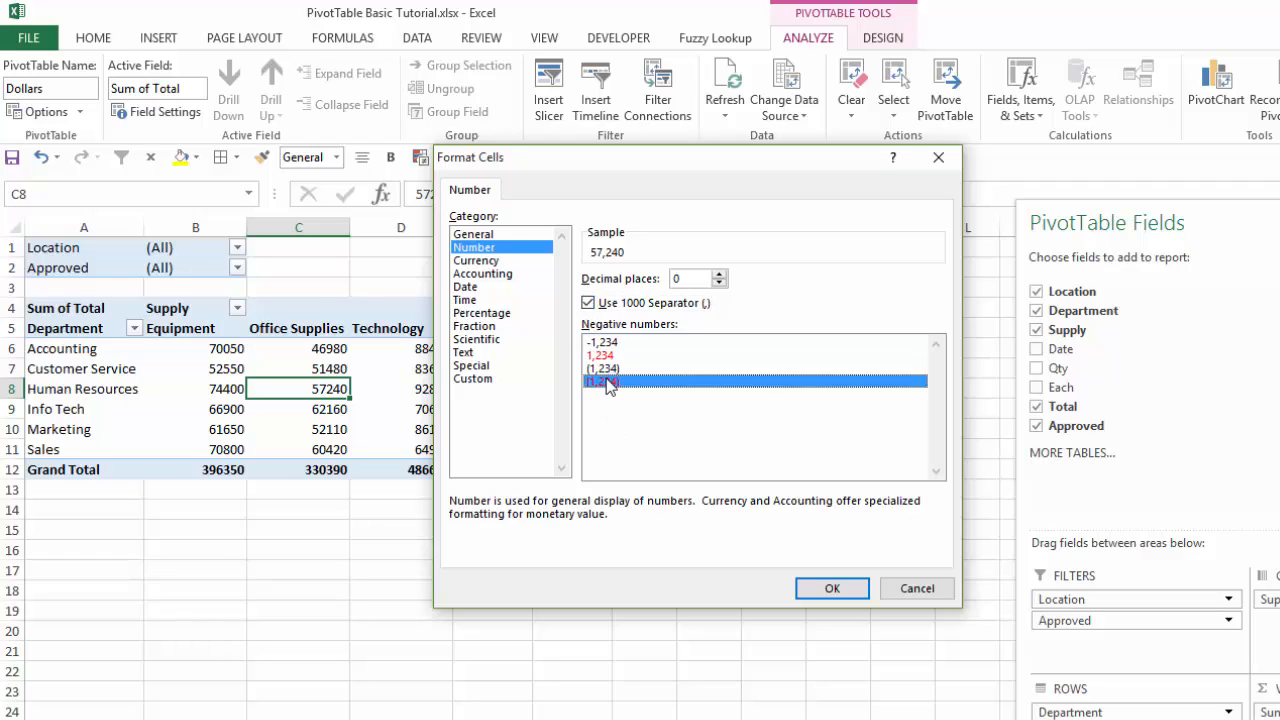
left_click(830, 590)
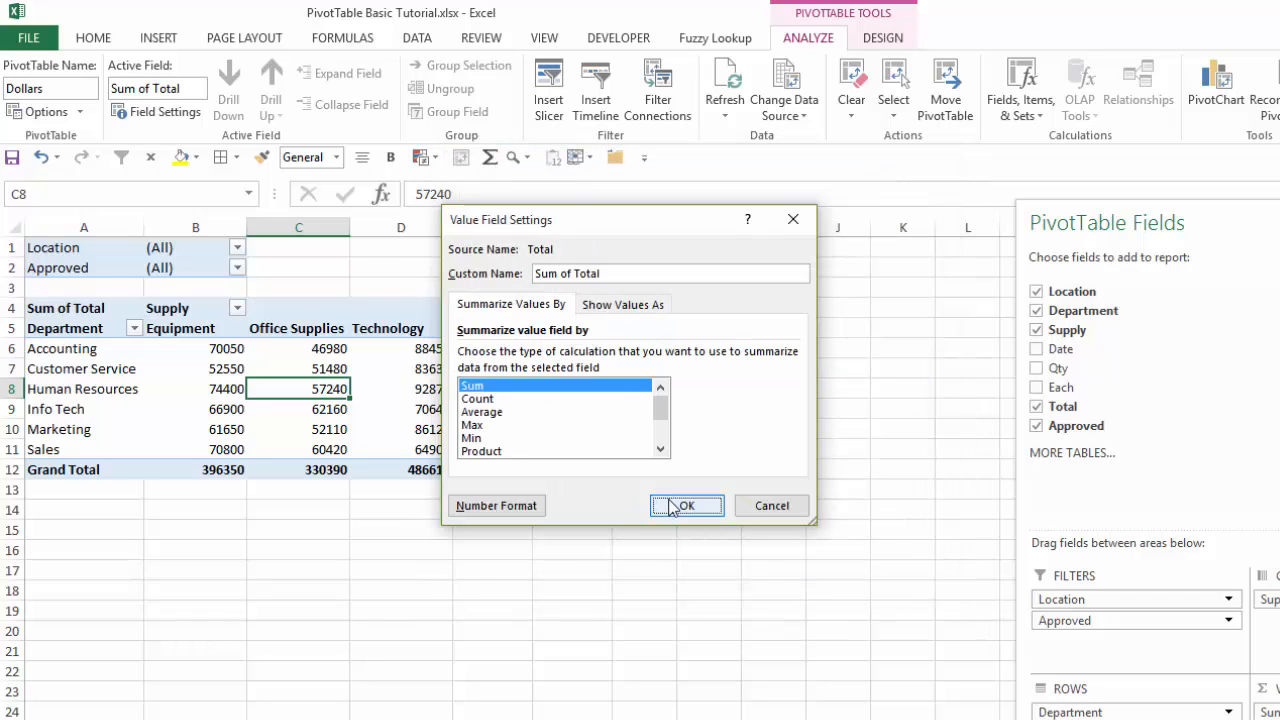
left_click(684, 506)
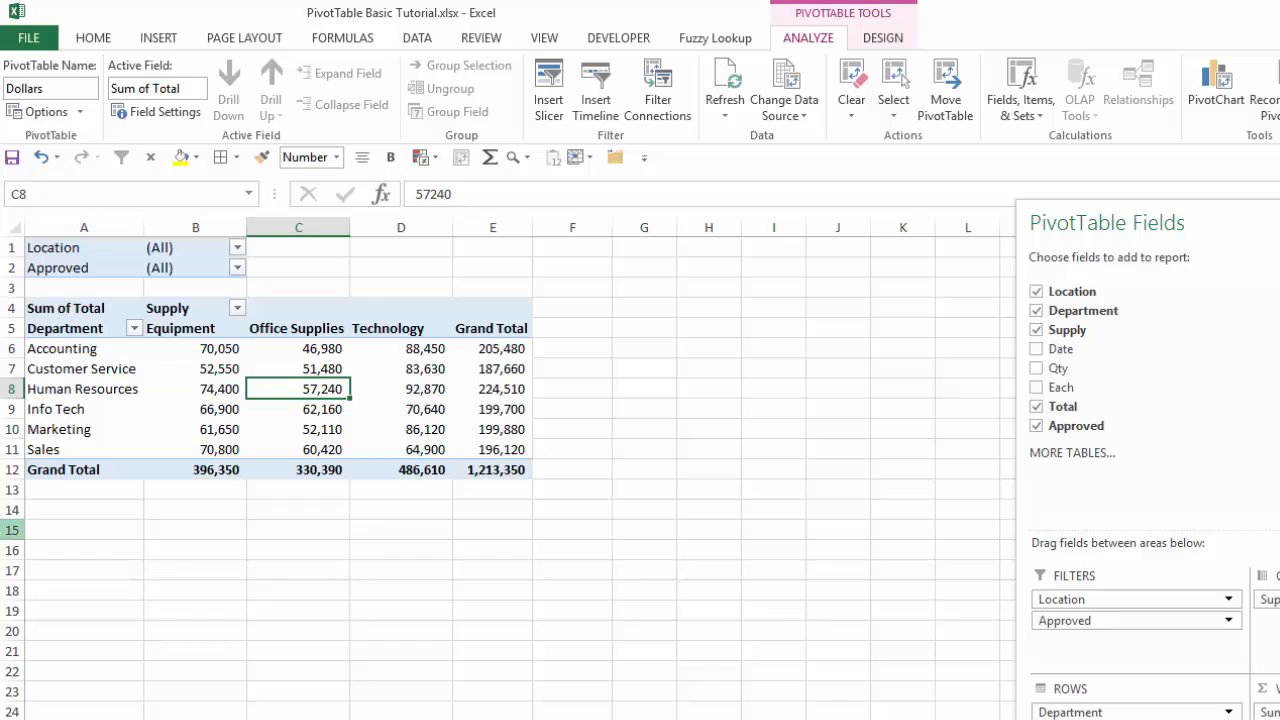
- Move Customer Service below Info Tech in the PivotTable's Department rows, and undo the move
left_click(58, 370)
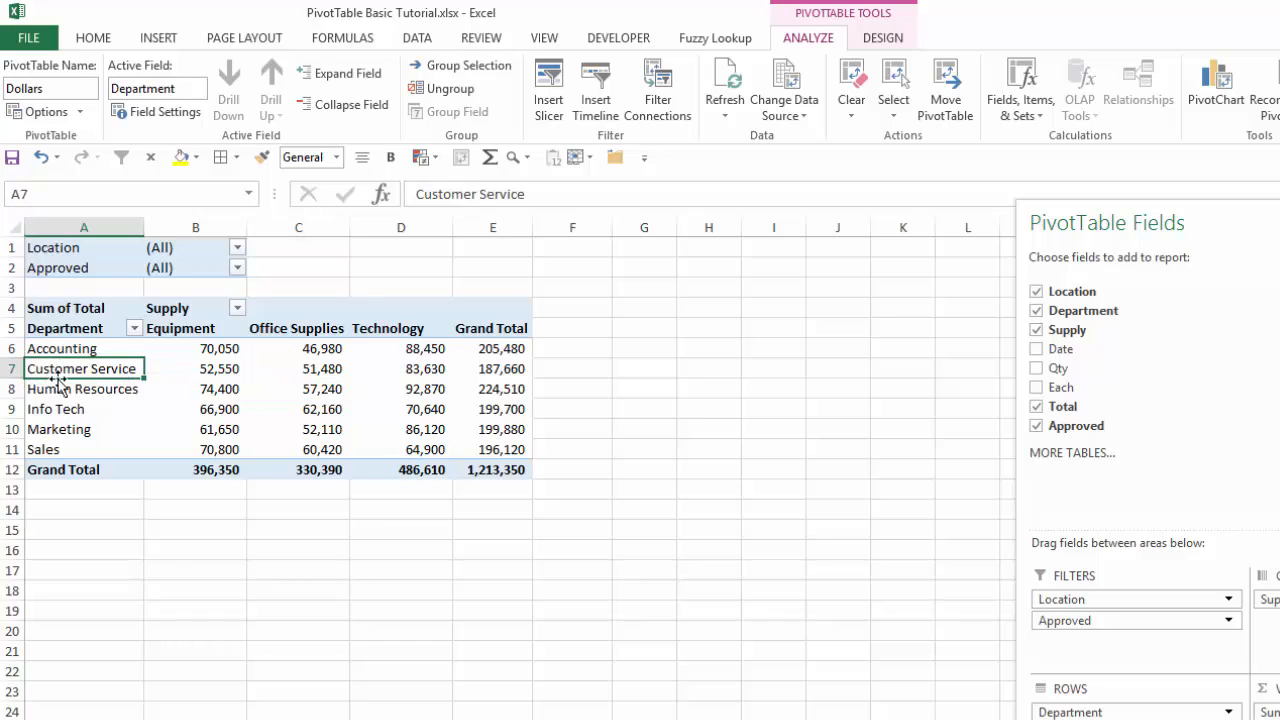
left_click_drag(58, 378, 68, 426)
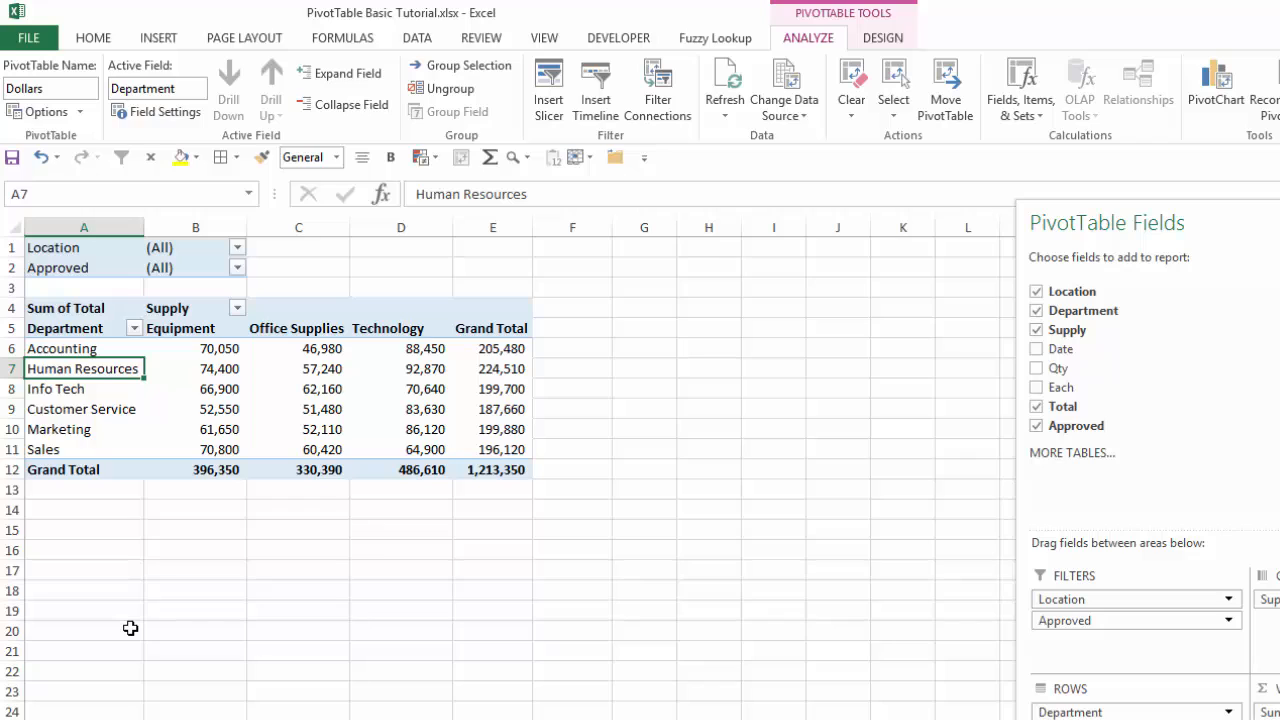
key("ctrl+z")
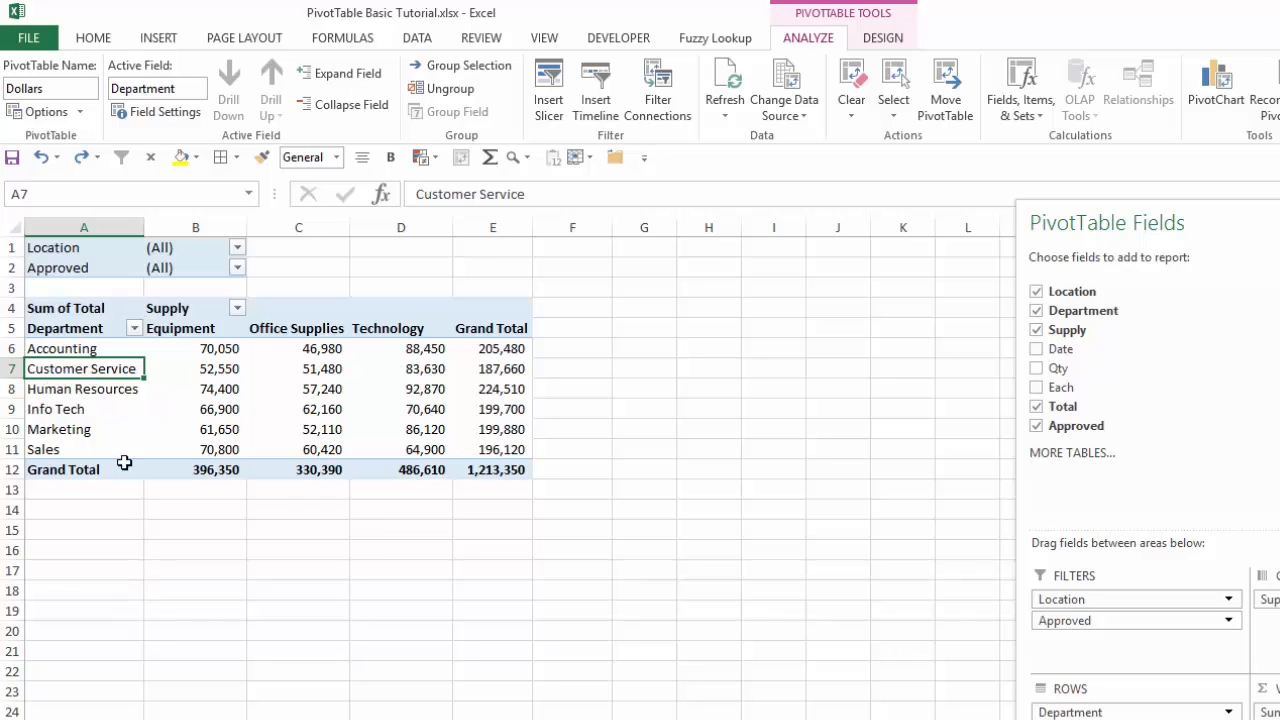
- Move Customer Service to the end of the Department rows, and undo the move
right_click(61, 370)
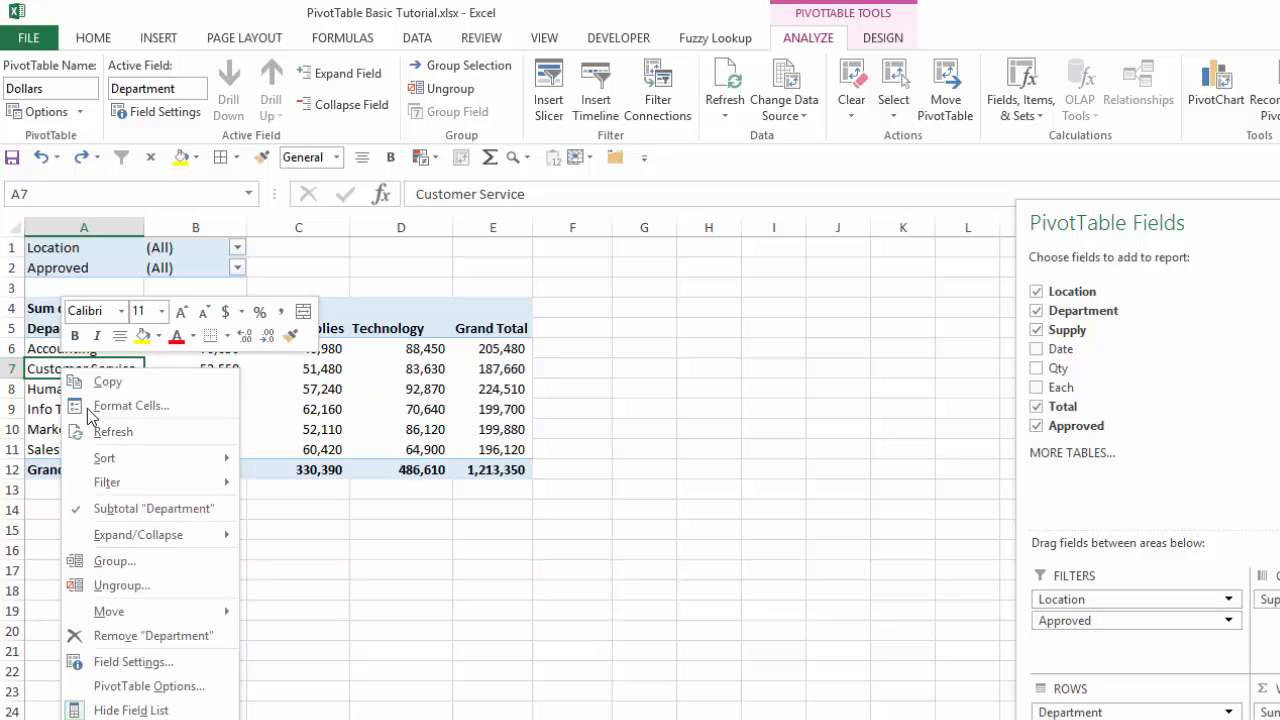
mouse_move(117, 622)
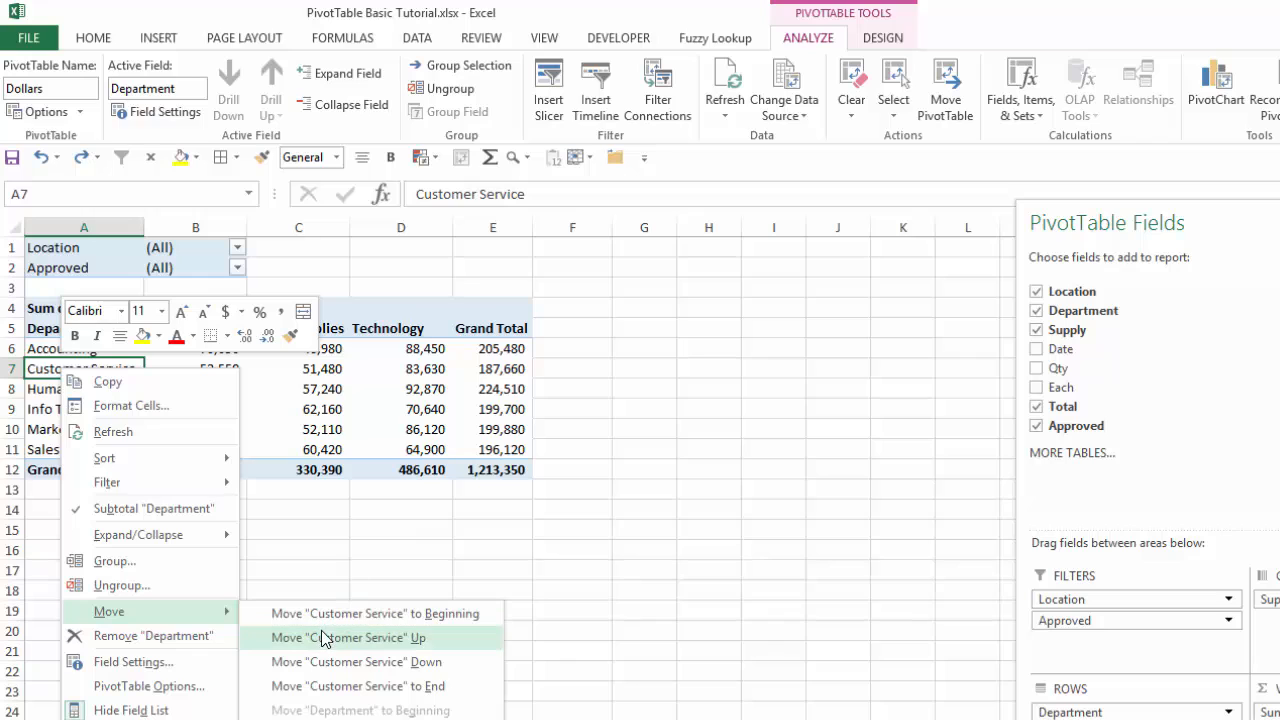
left_click(338, 686)
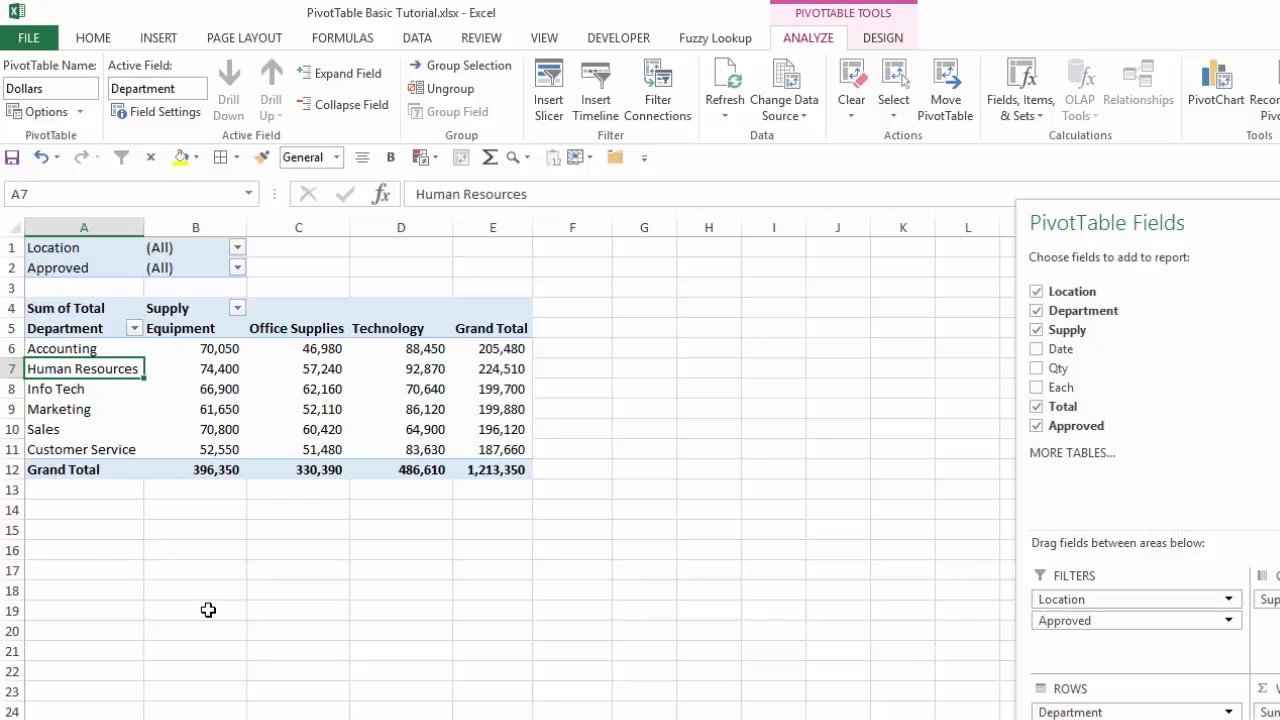
key("ctrl+z")
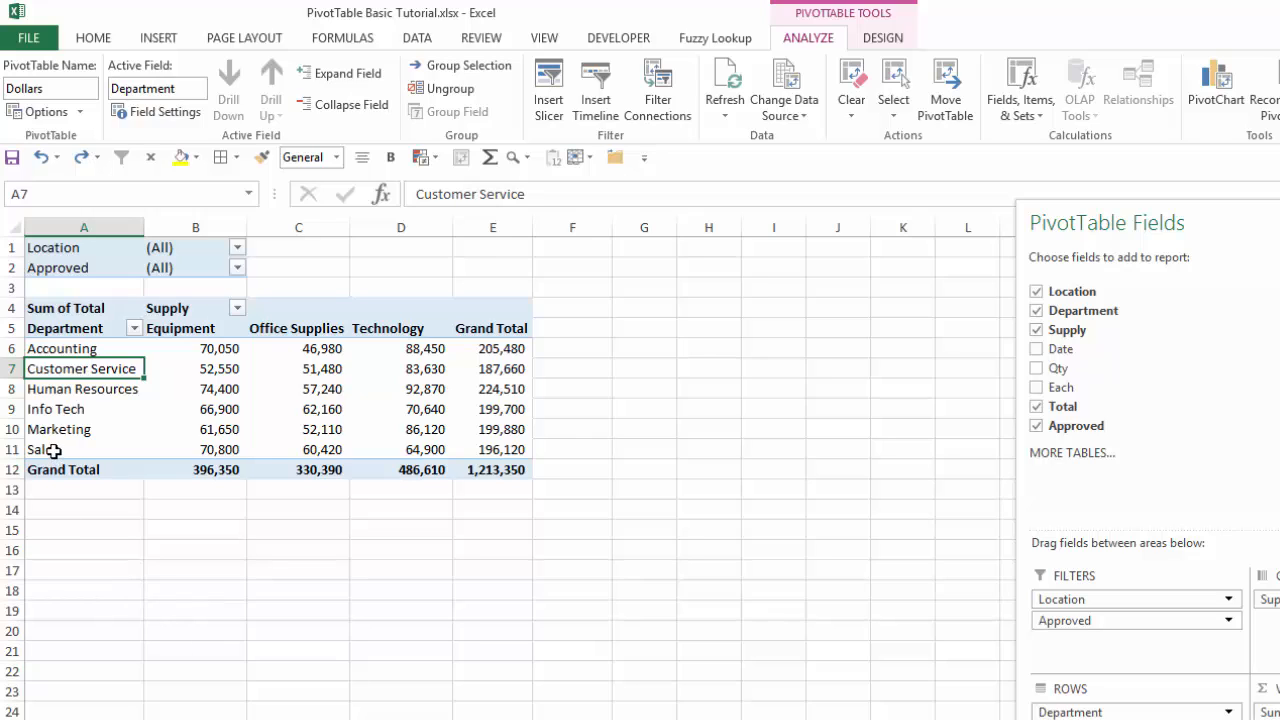
- Move Sales above Info Tech in the Department rows by entering Sales in cell A9
left_click(62, 409)
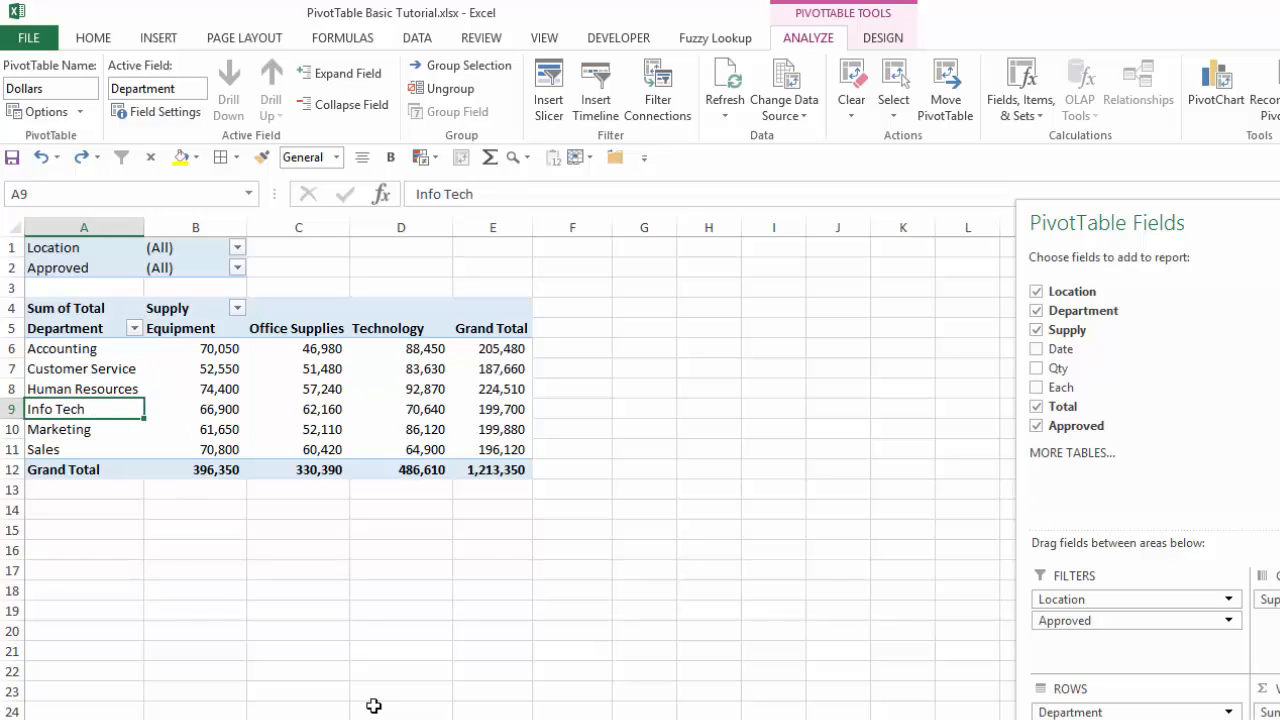
type("Sales")
key("Return")
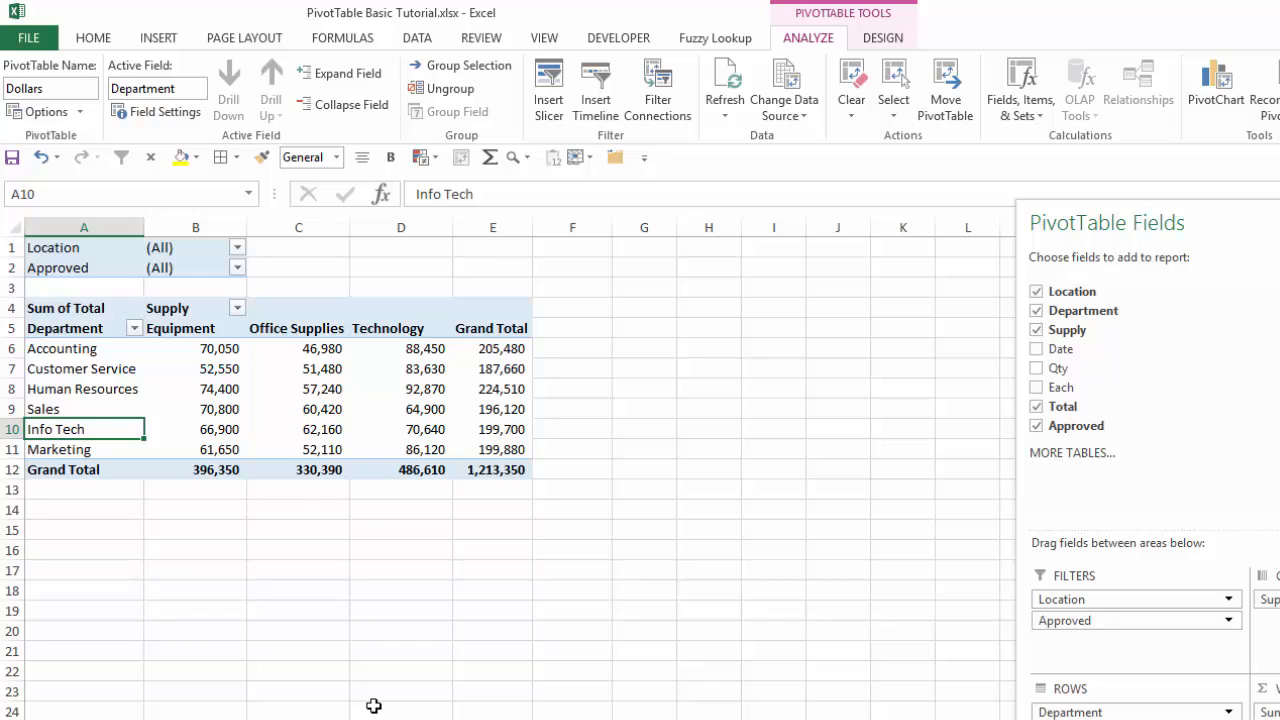
- Sort the departments by Grand Total from largest to smallest, and select the Marketing label
left_click(500, 388)
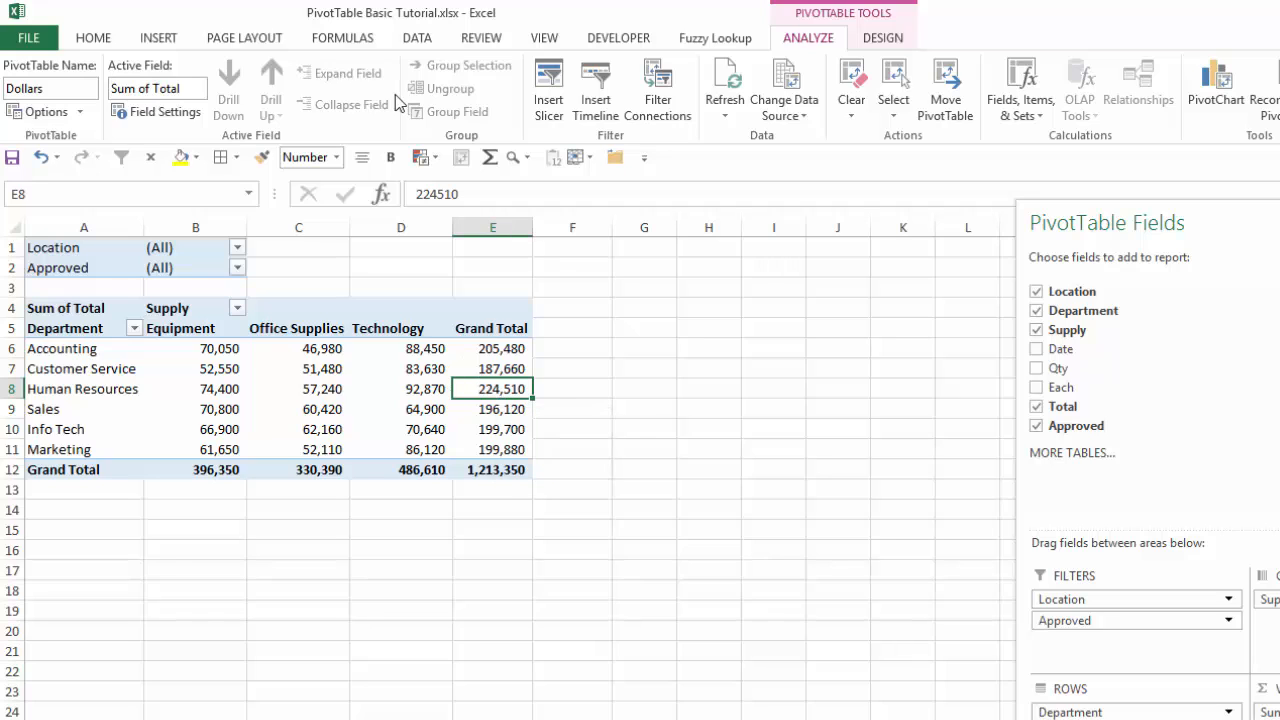
left_click(416, 40)
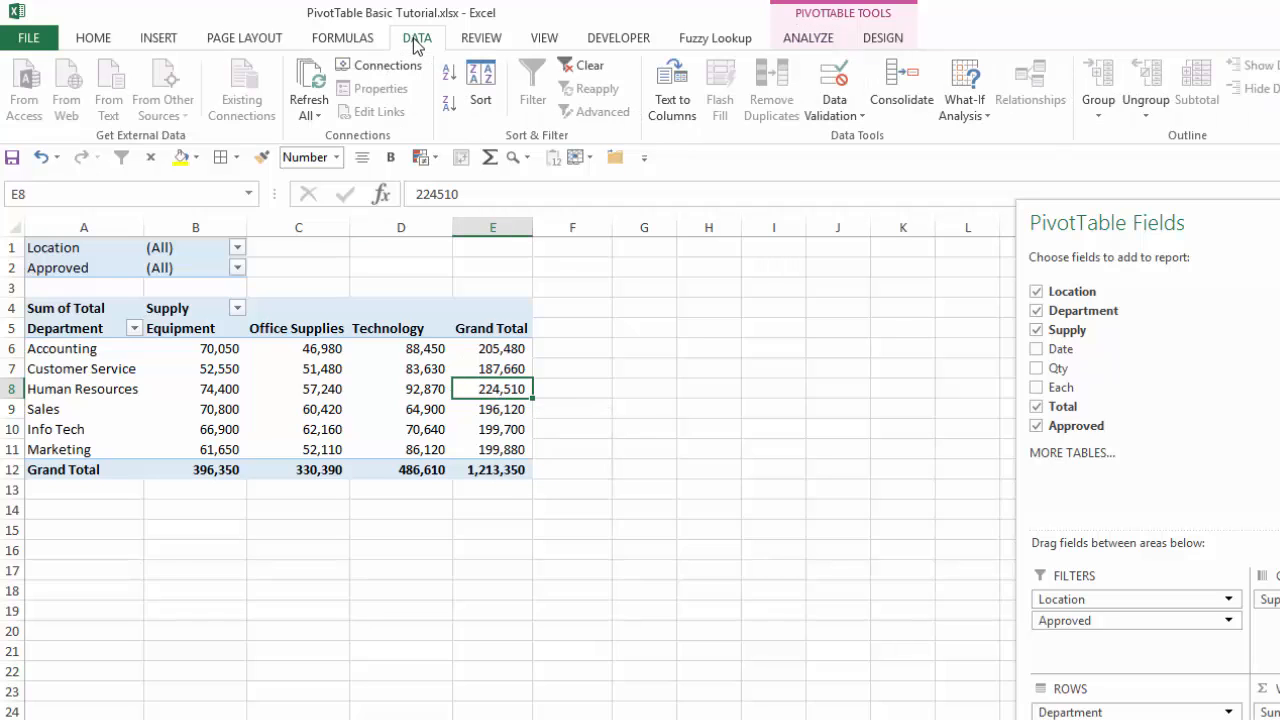
left_click(448, 106)
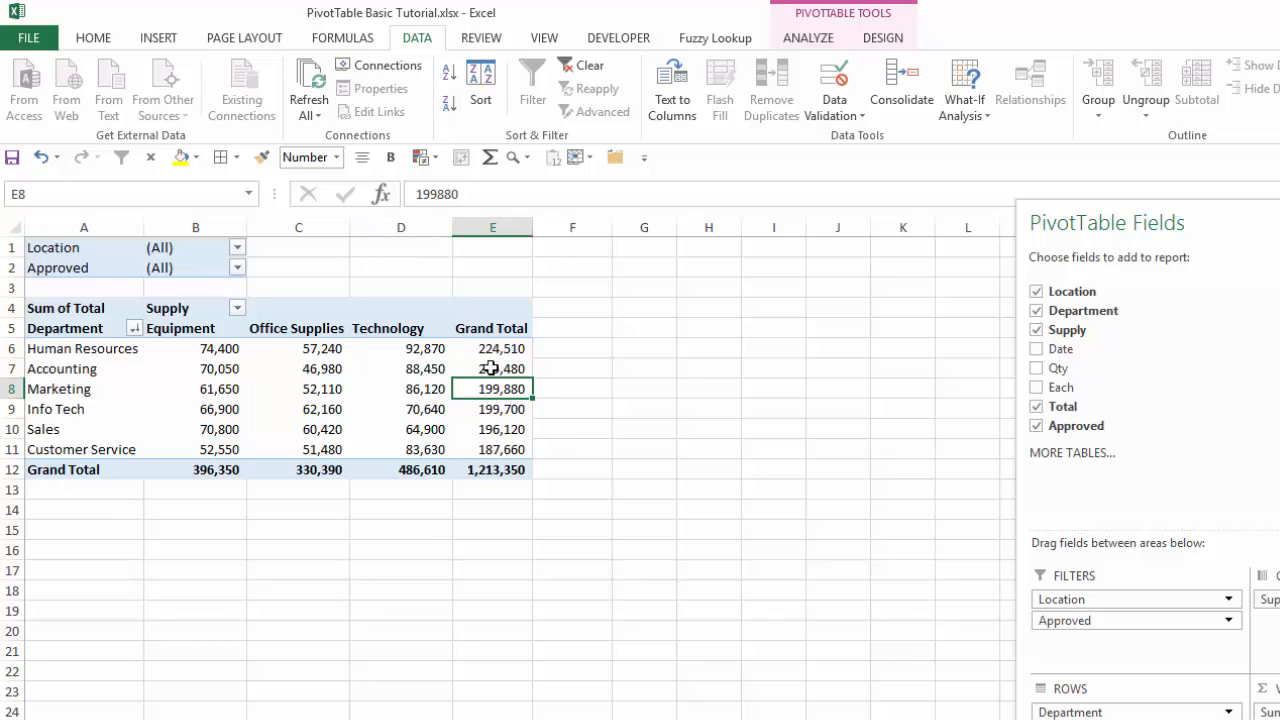
mouse_move(480, 350)
left_click(63, 388)
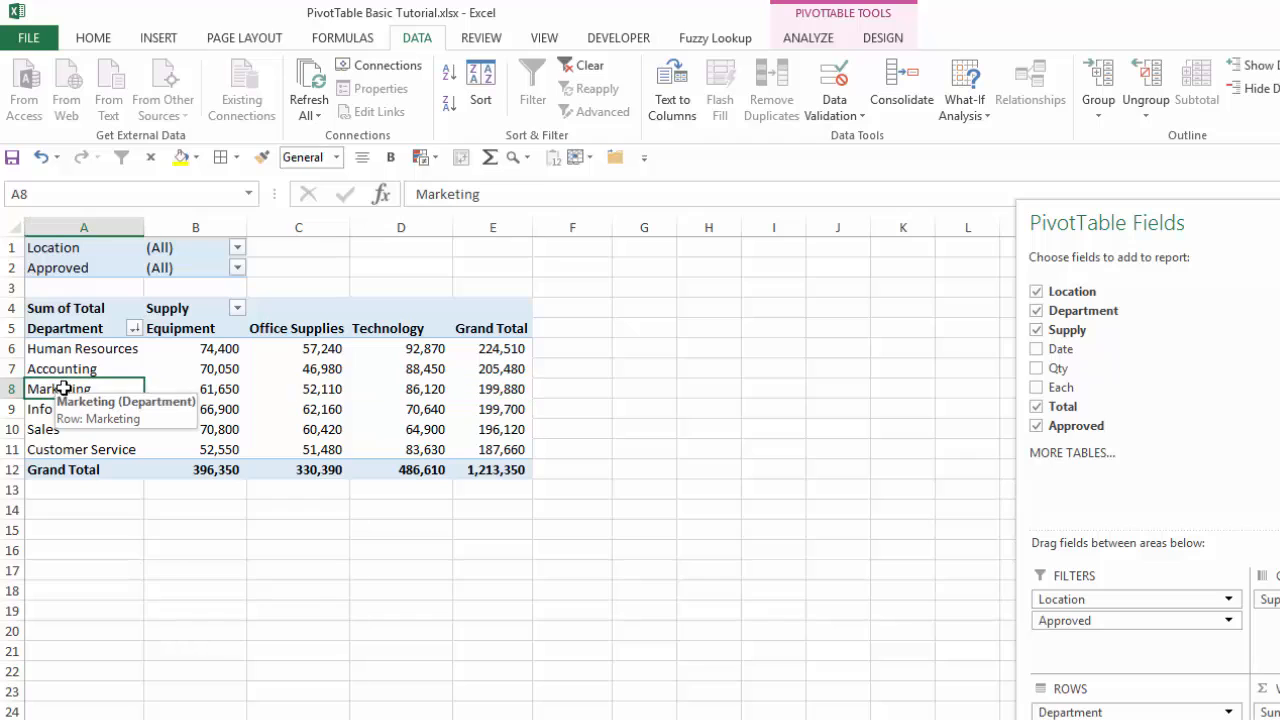
- Sort the PivotTable's Department rows alphabetically from A to Z
left_click(446, 74)
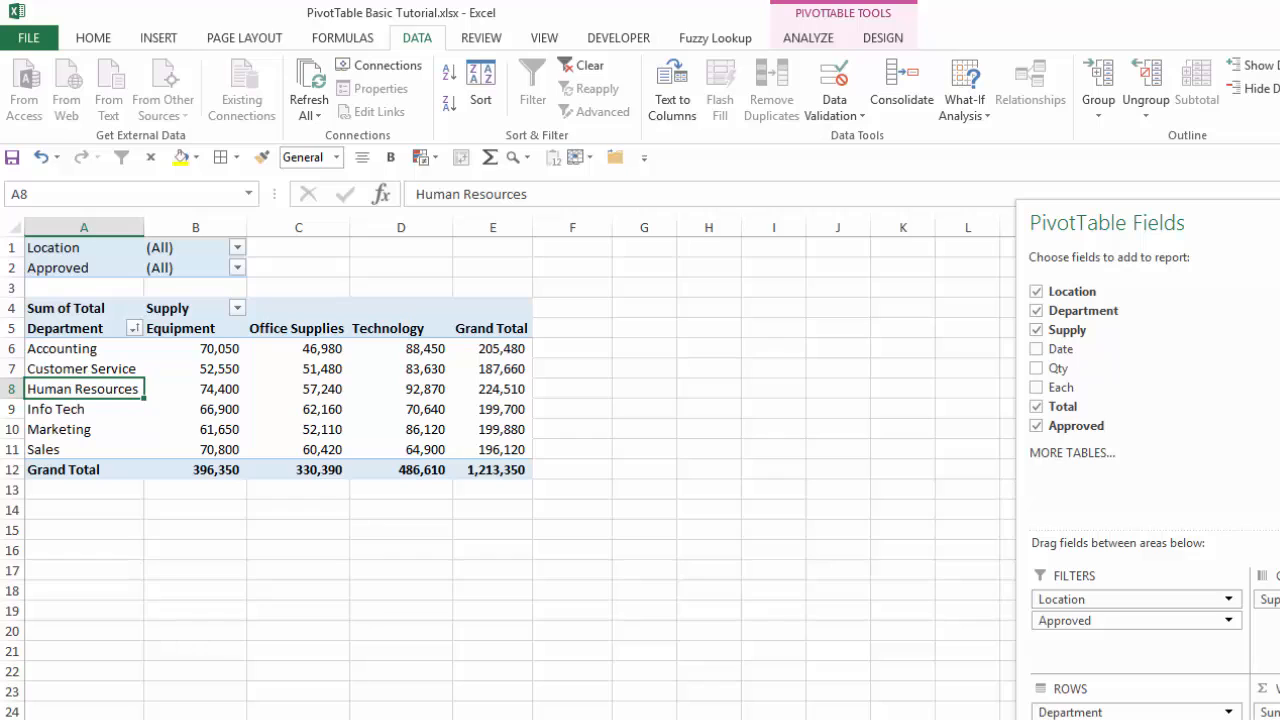
mouse_move(356, 393)
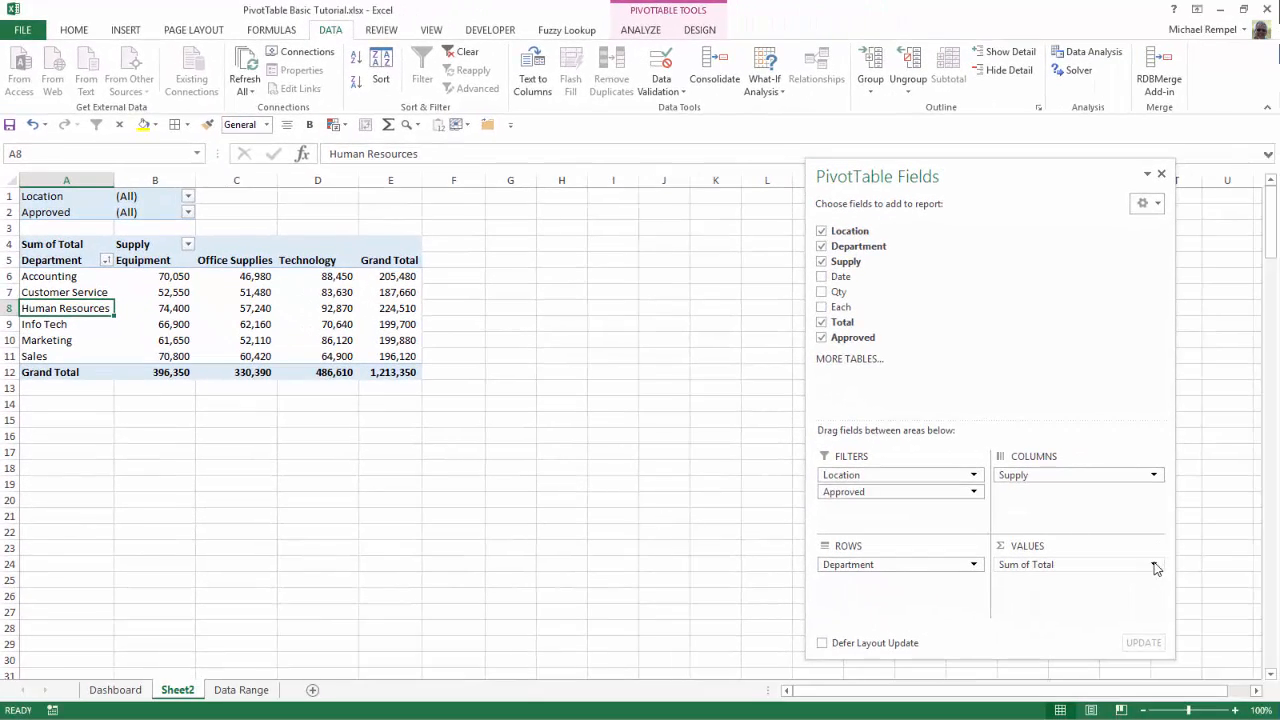
- Summarize the Total value field by Count instead of Sum
left_click(1155, 566)
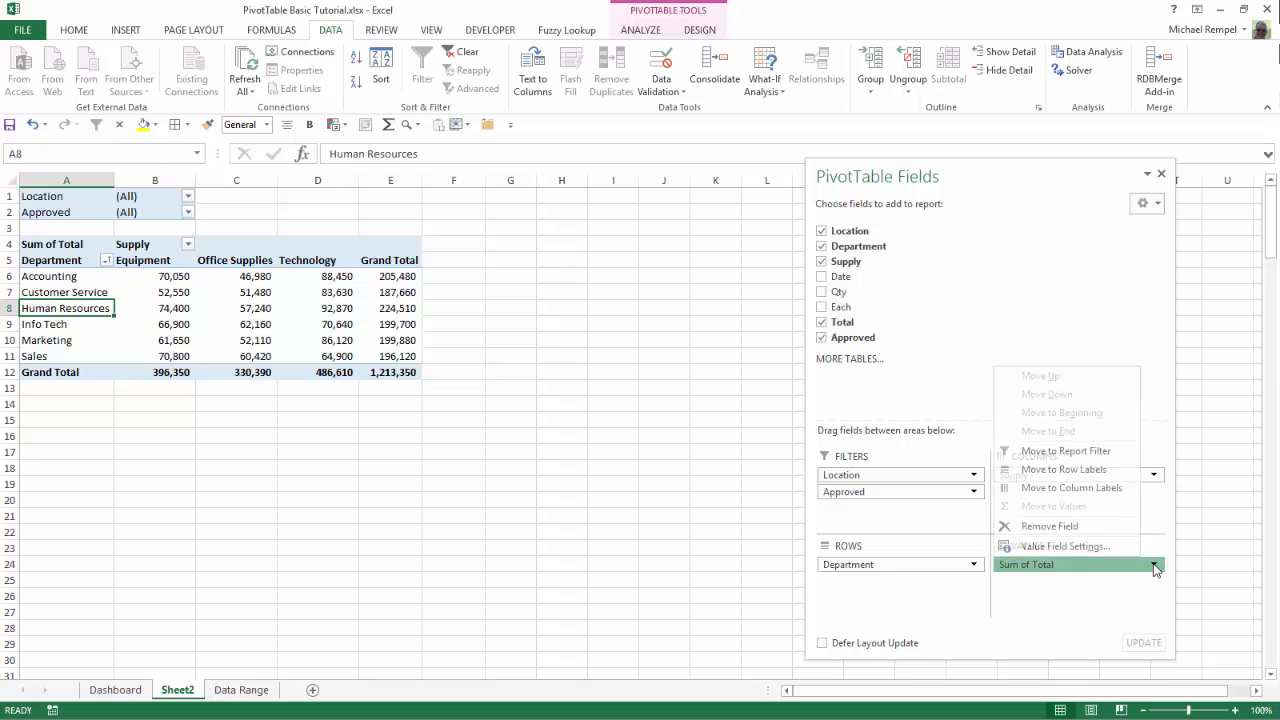
left_click(1043, 548)
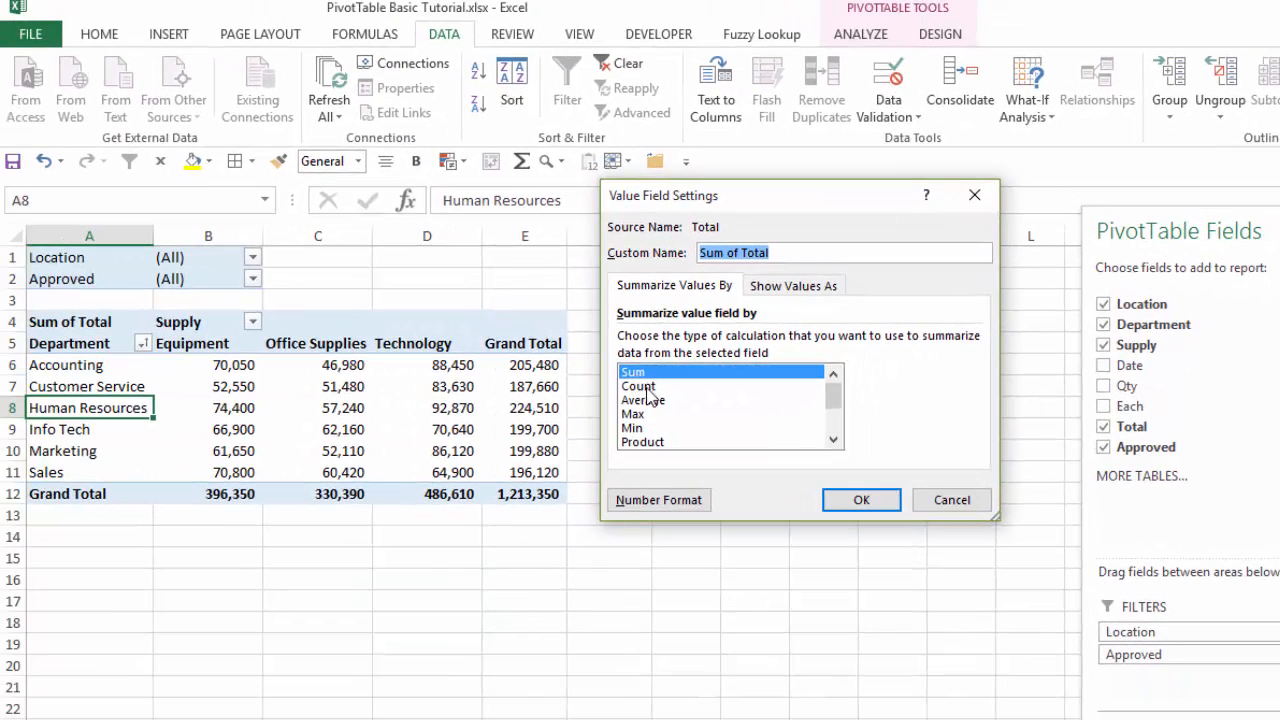
left_click(442, 394)
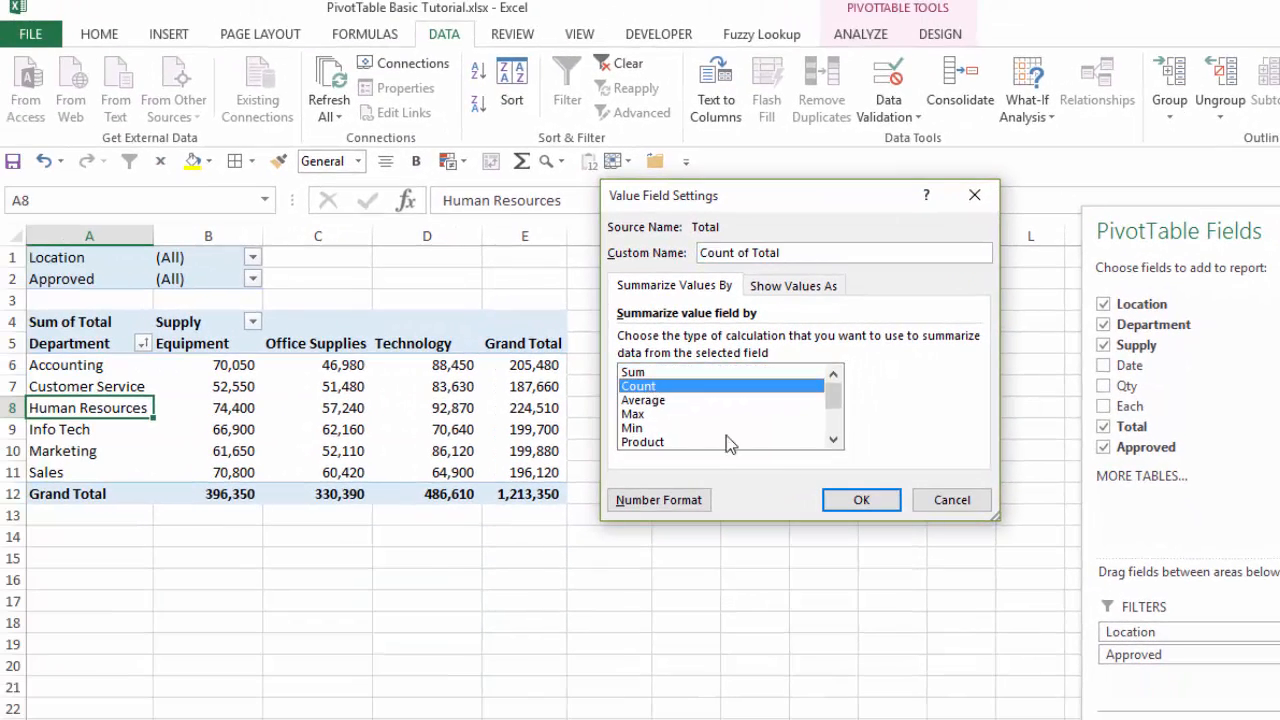
left_click(877, 506)
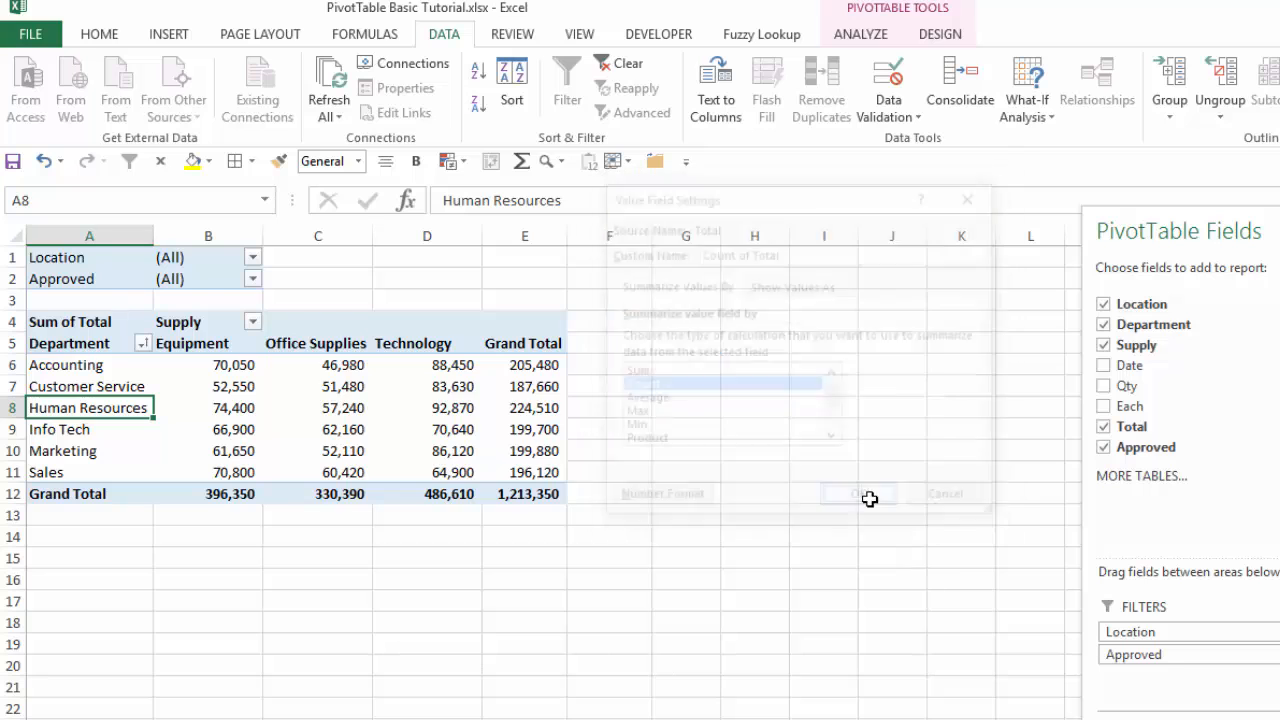
- Look through the available calculation types for the Total value field and set it back to Sum
right_click(465, 404)
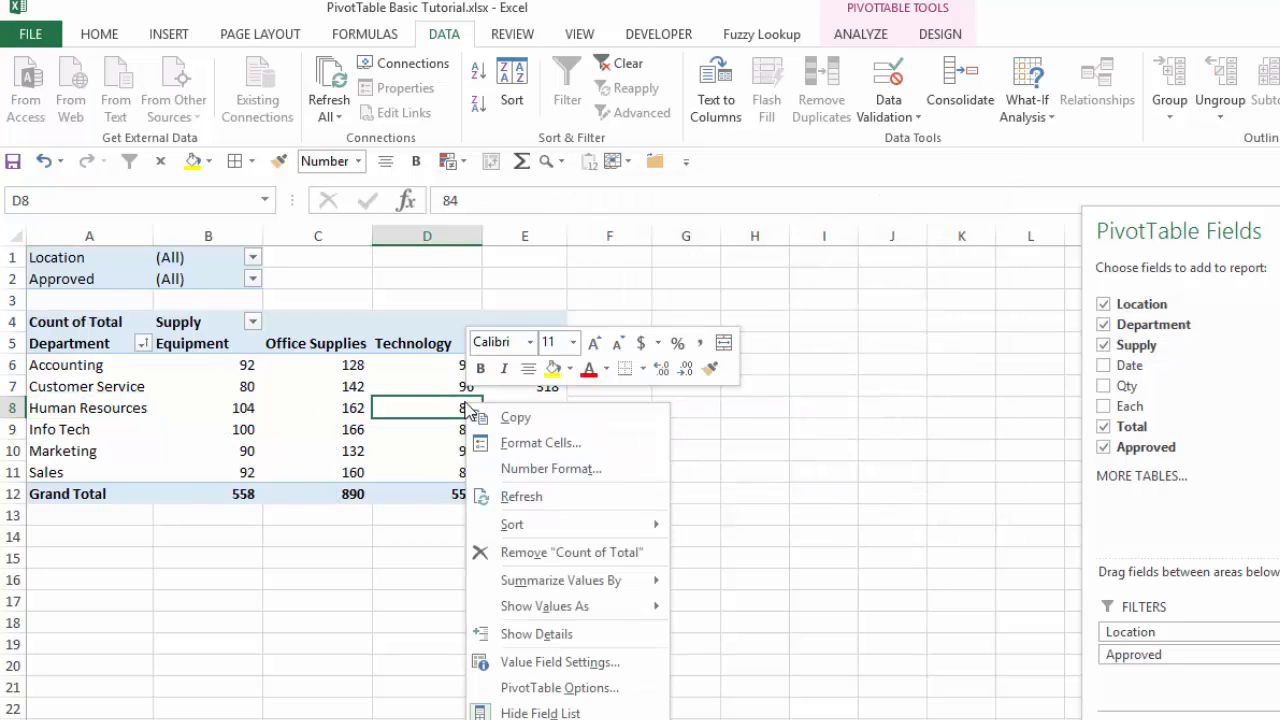
left_click(560, 676)
left_click_drag(591, 512, 780, 266)
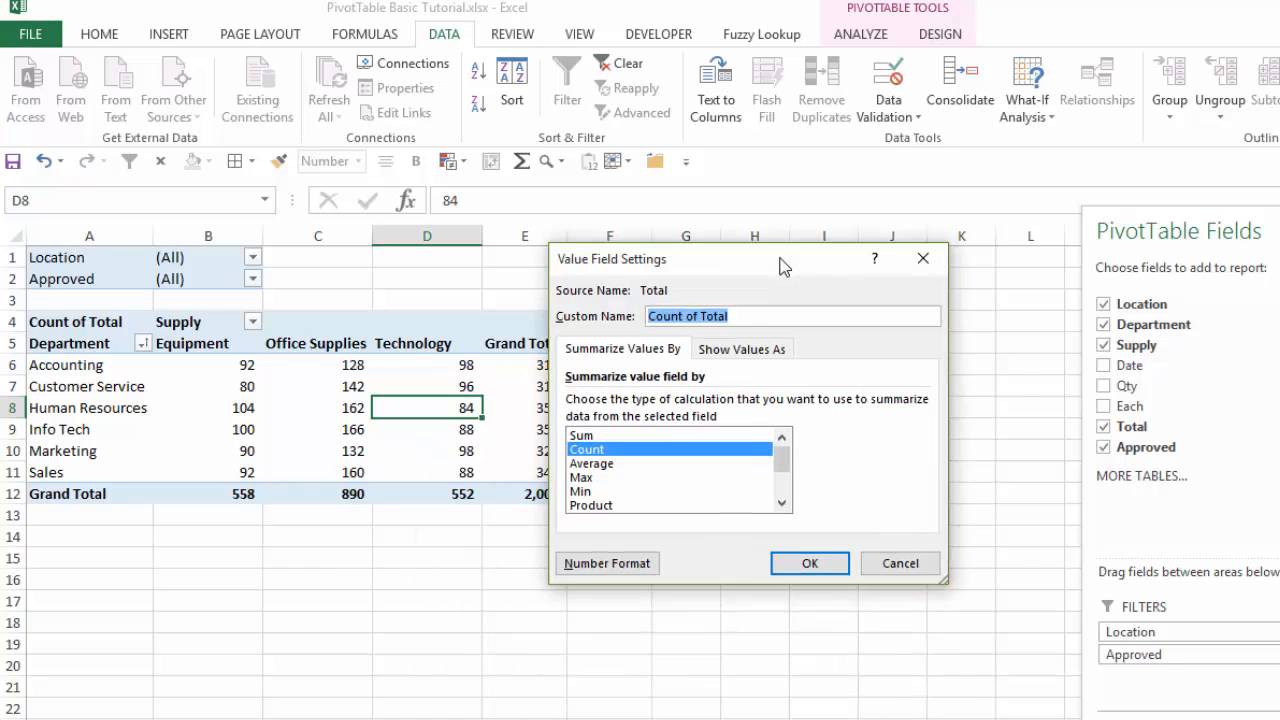
left_click(784, 499)
left_click(784, 499)
left_click(784, 499)
left_click(784, 499)
left_click(784, 499)
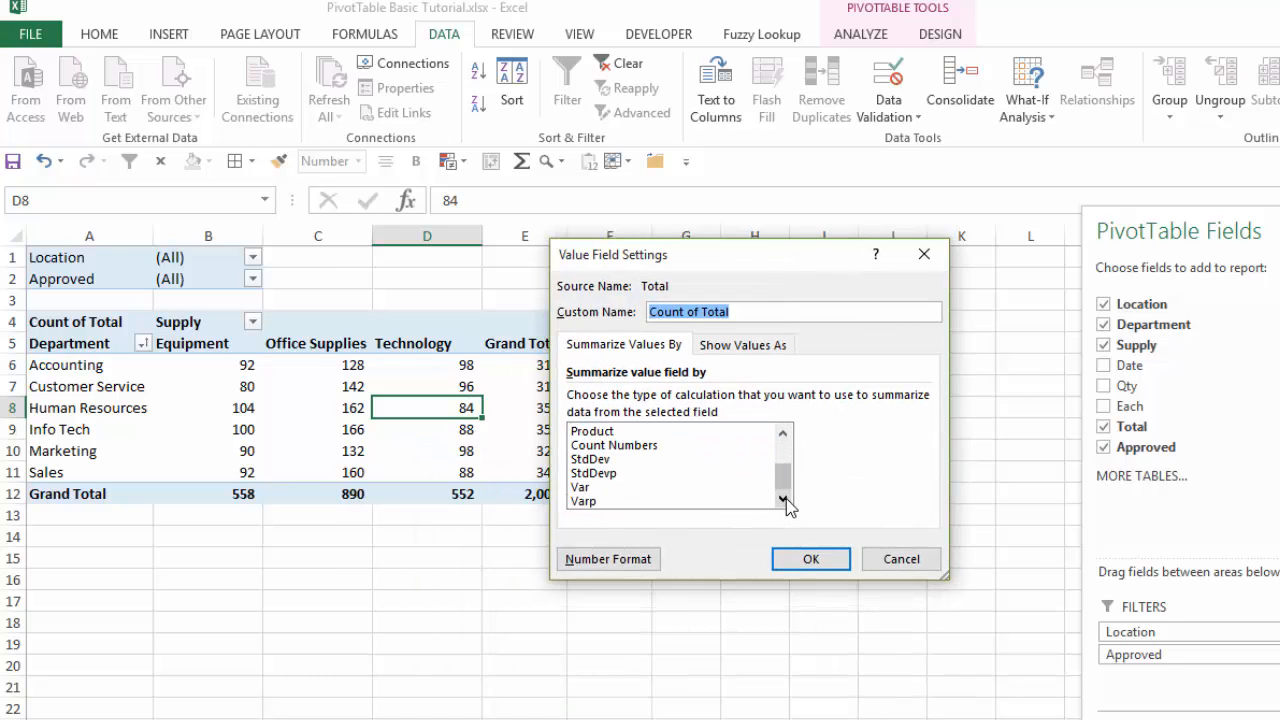
left_click(783, 433)
left_click(783, 433)
left_click(783, 433)
left_click(783, 433)
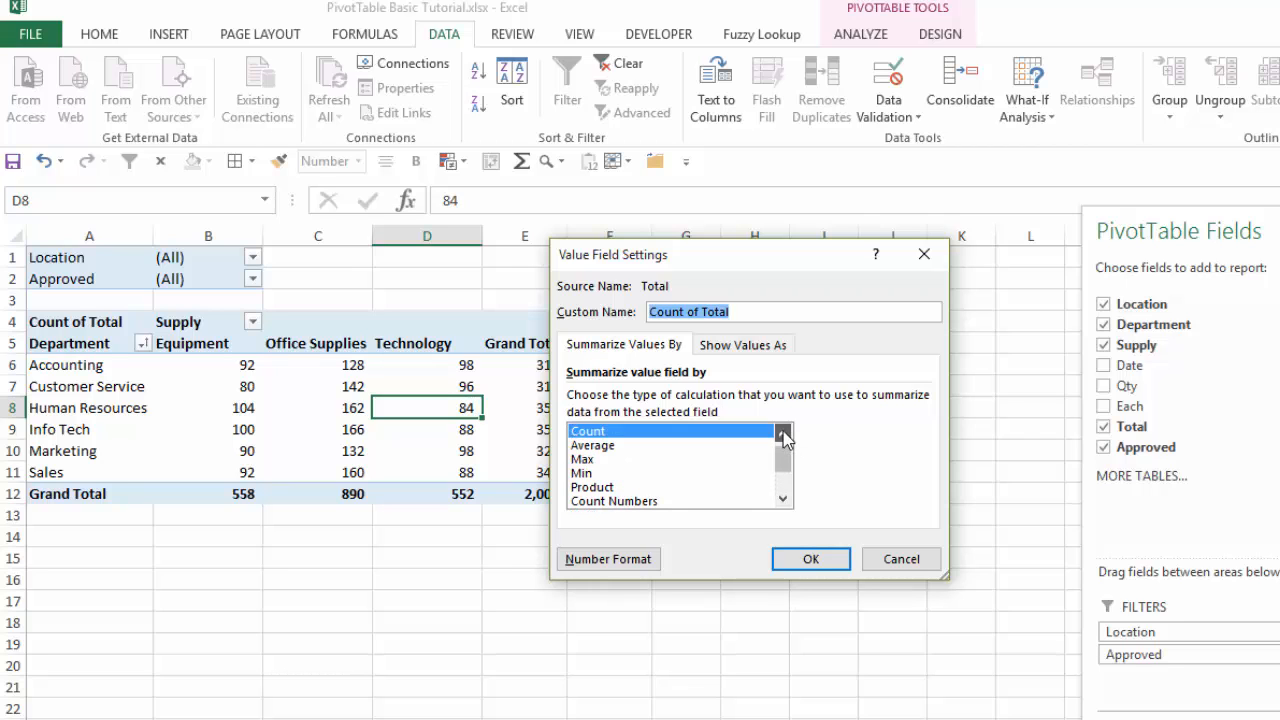
left_click(783, 433)
left_click(582, 432)
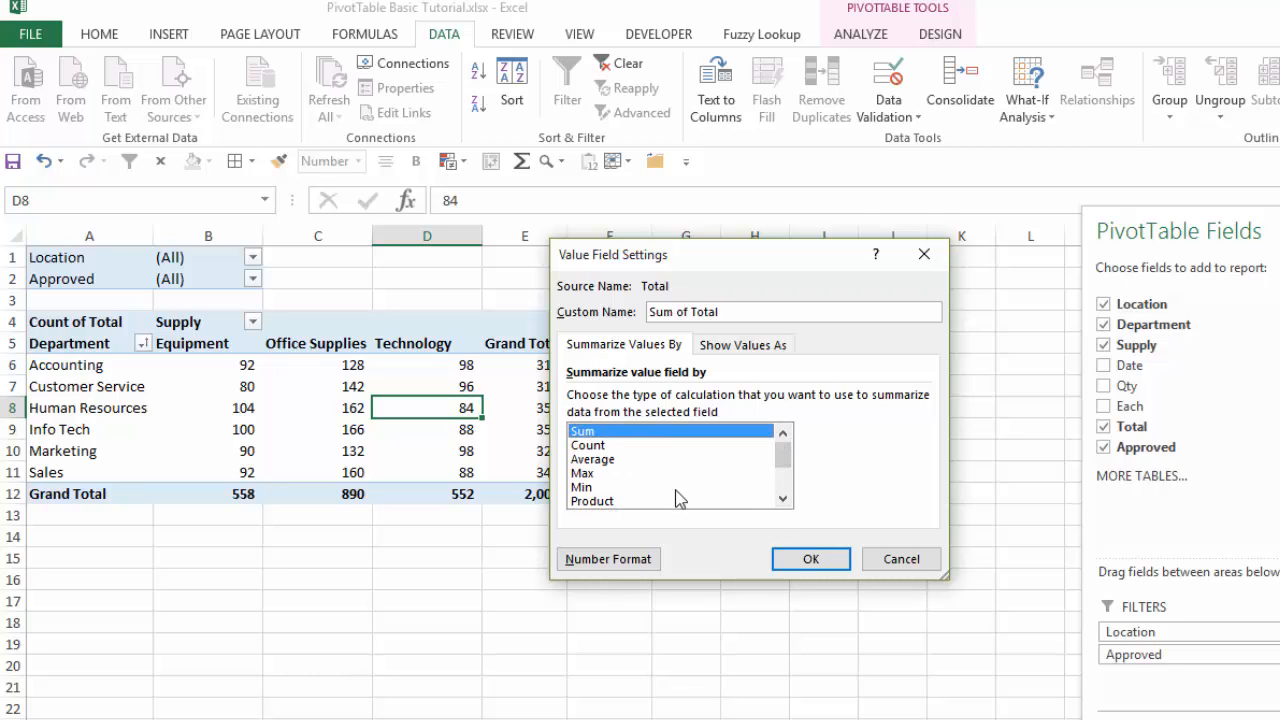
left_click(815, 560)
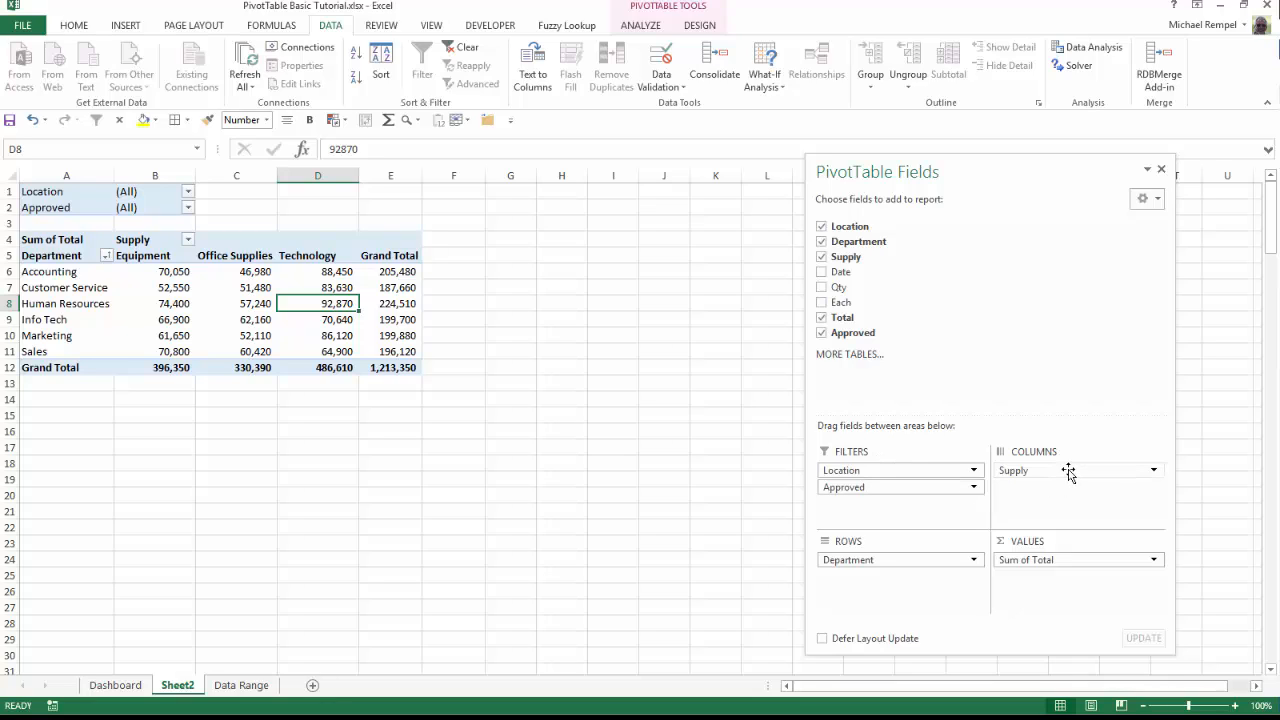
- Remove Supply from the PivotTable's columns and add the Total field to the values two more times
left_click_drag(1068, 473, 1020, 274)
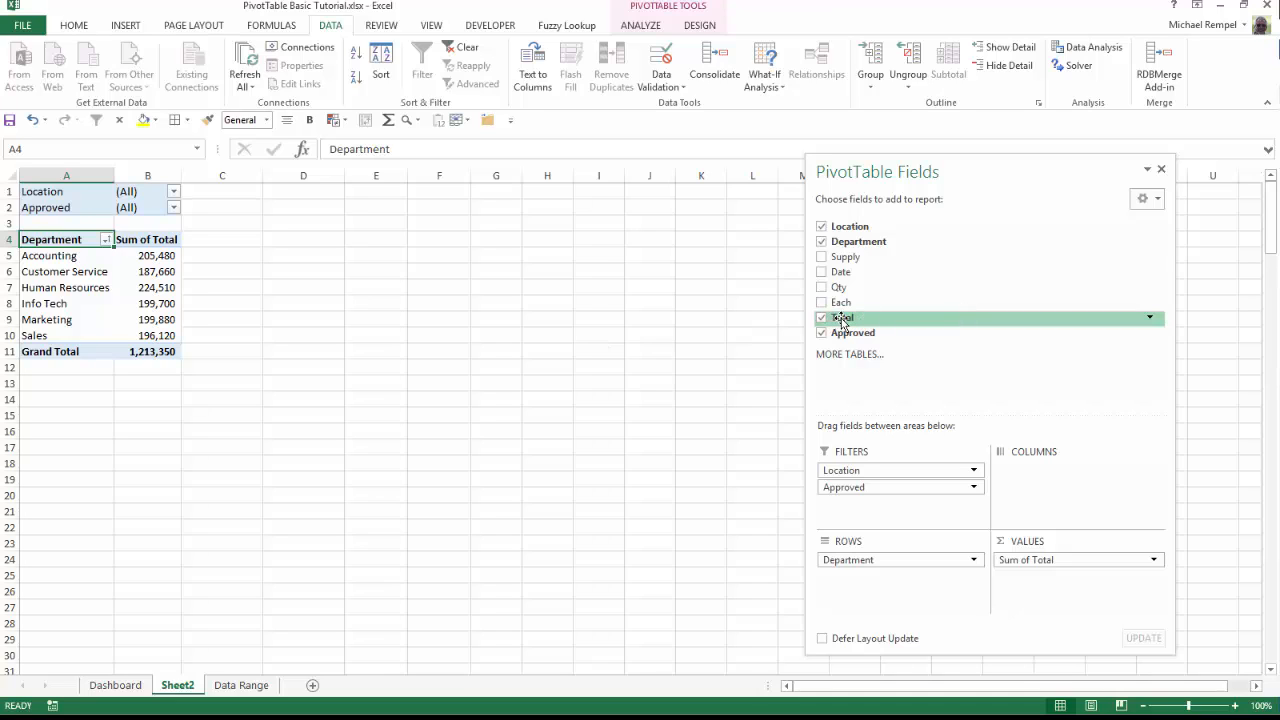
left_click_drag(843, 320, 1040, 585)
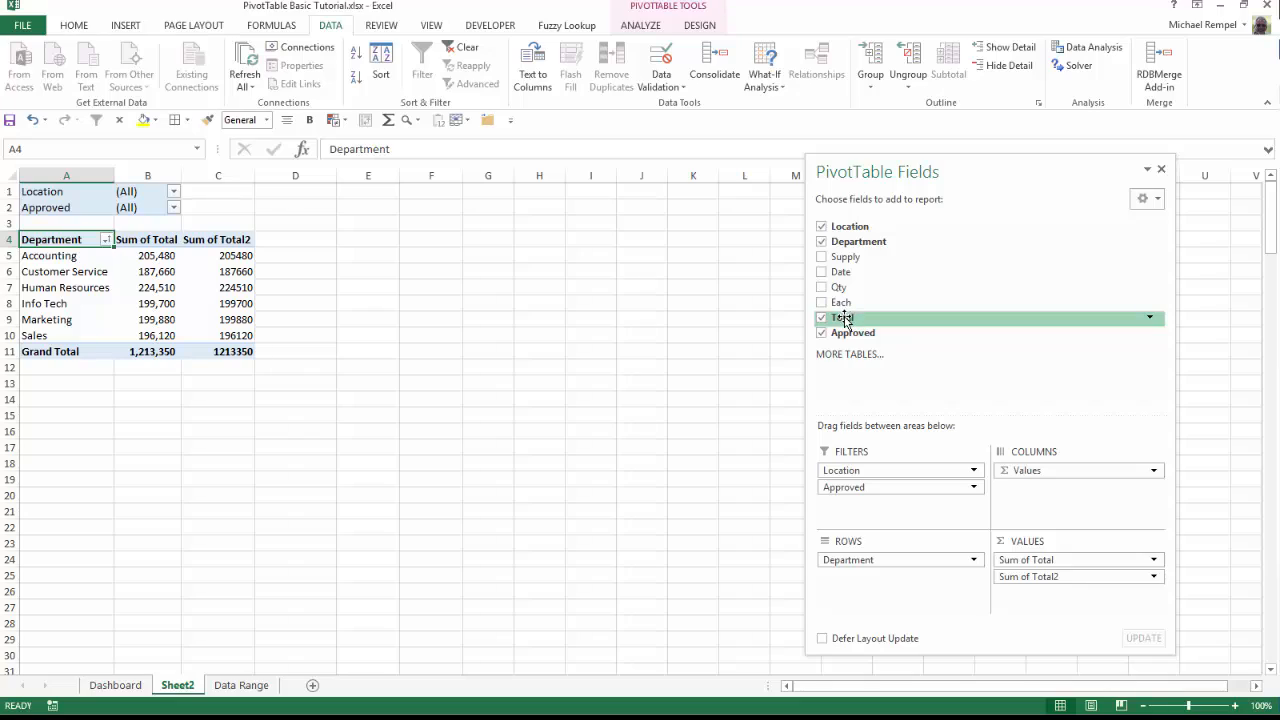
left_click_drag(845, 318, 1046, 602)
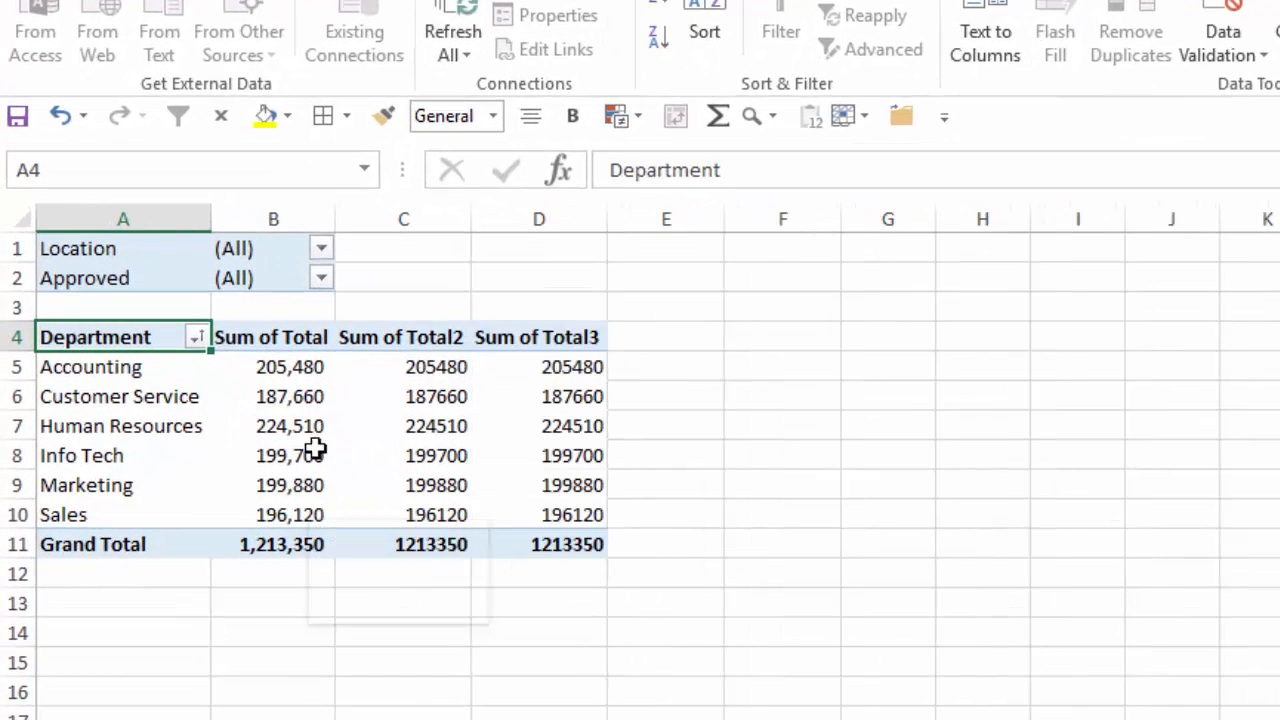
mouse_move(374, 493)
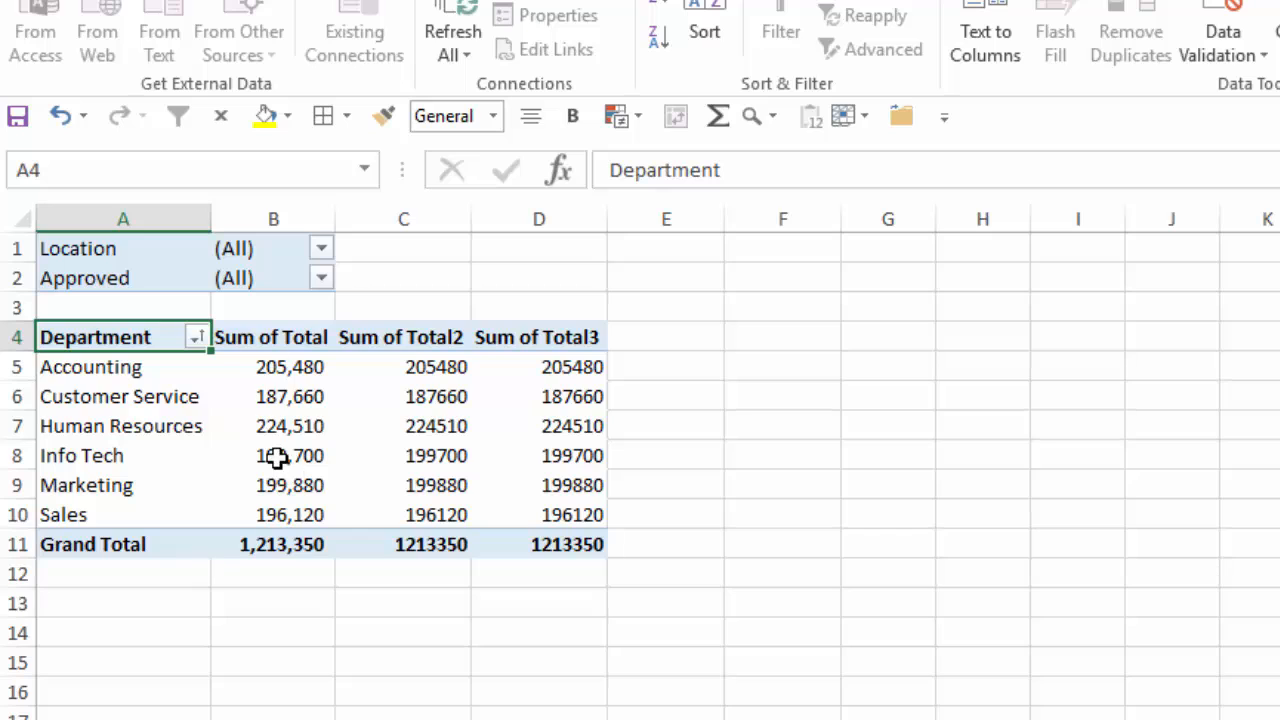
mouse_move(287, 430)
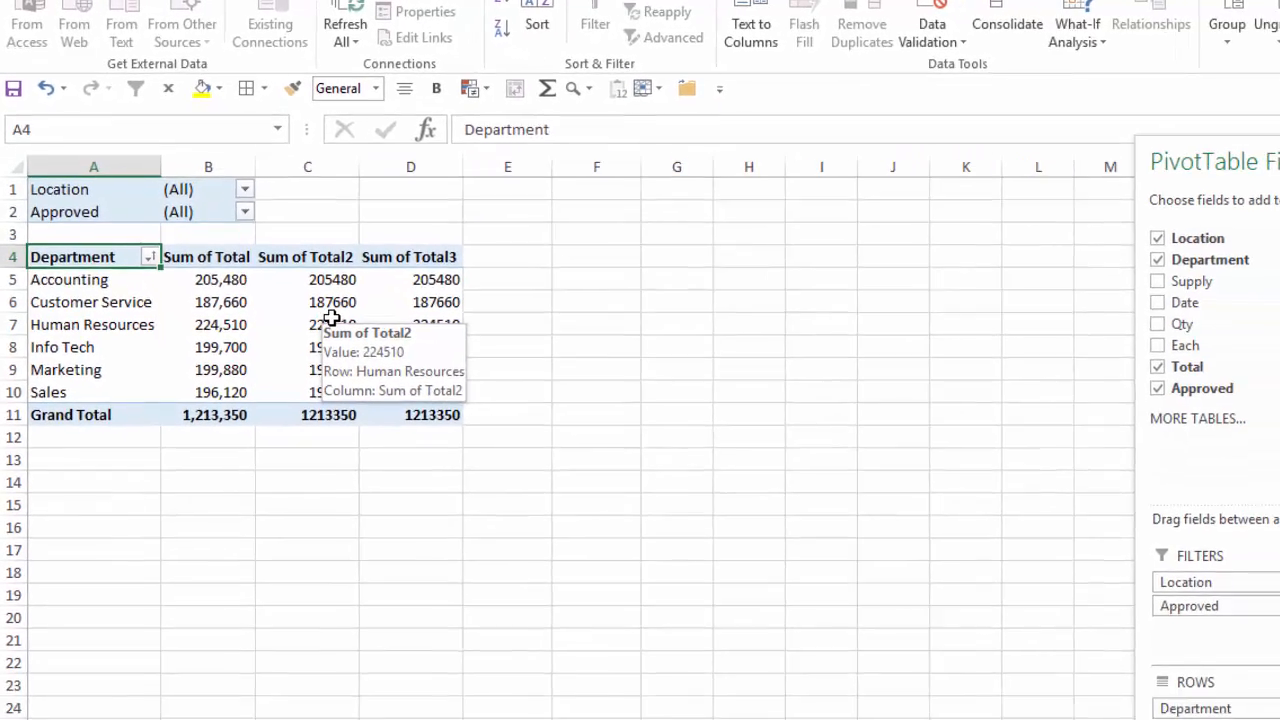
- Summarize the second Total value column by Count
right_click(395, 378)
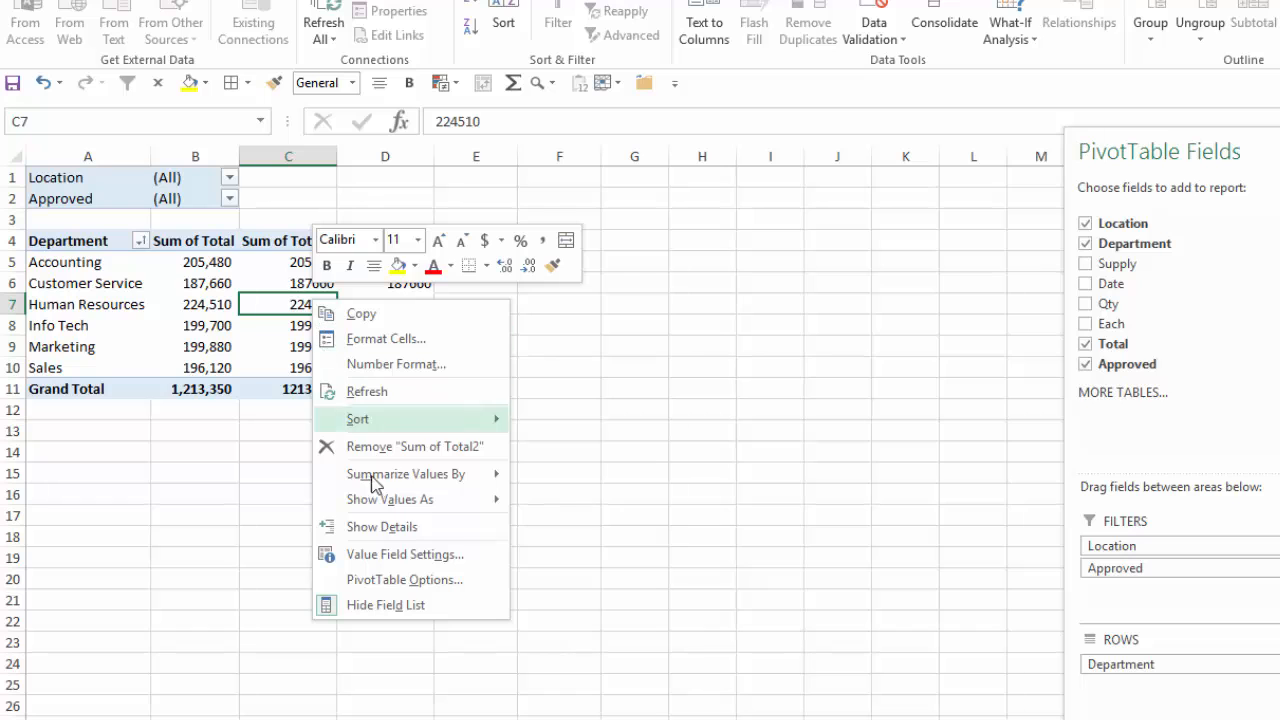
left_click(395, 556)
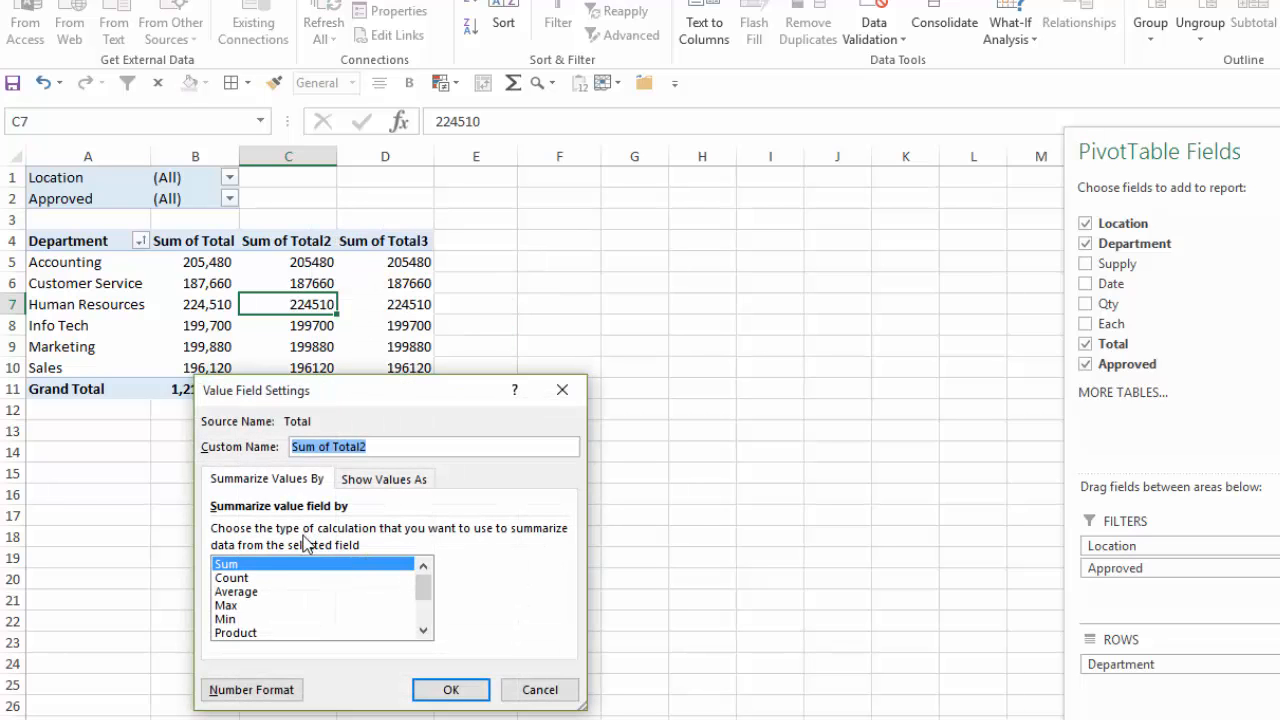
left_click(240, 578)
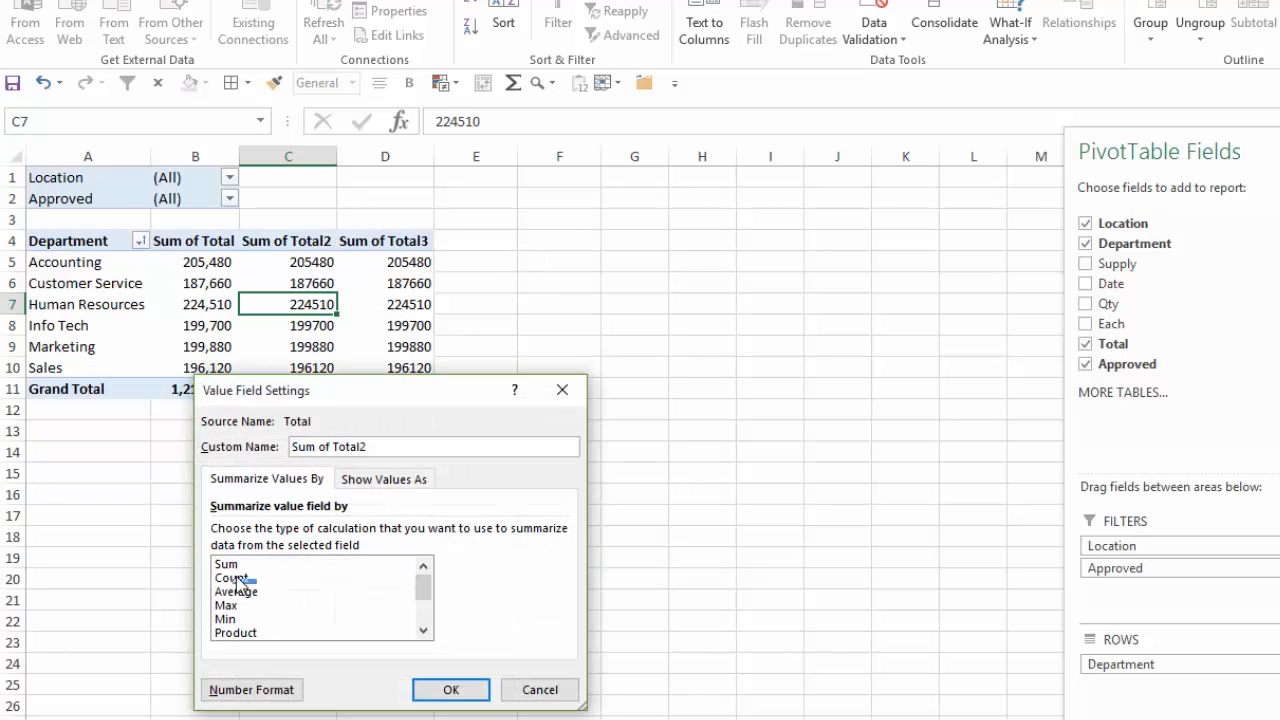
left_click(474, 692)
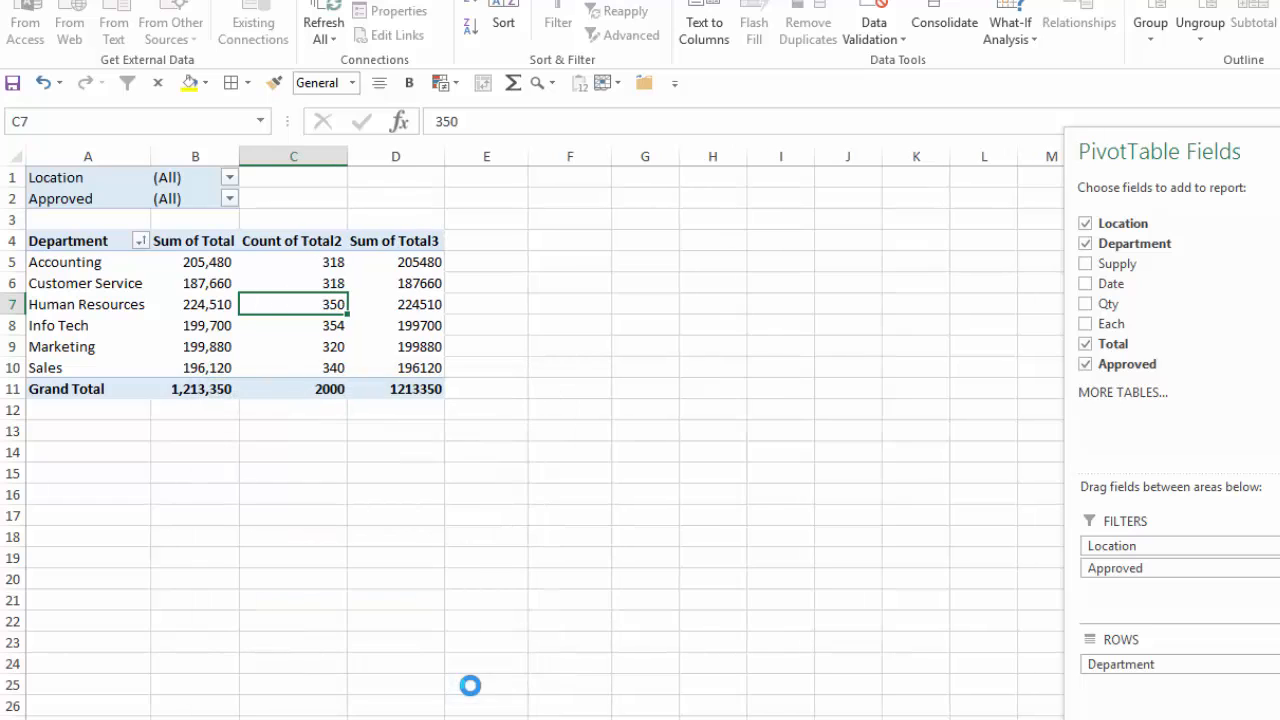
- Summarize the third Total value column by Average
right_click(410, 312)
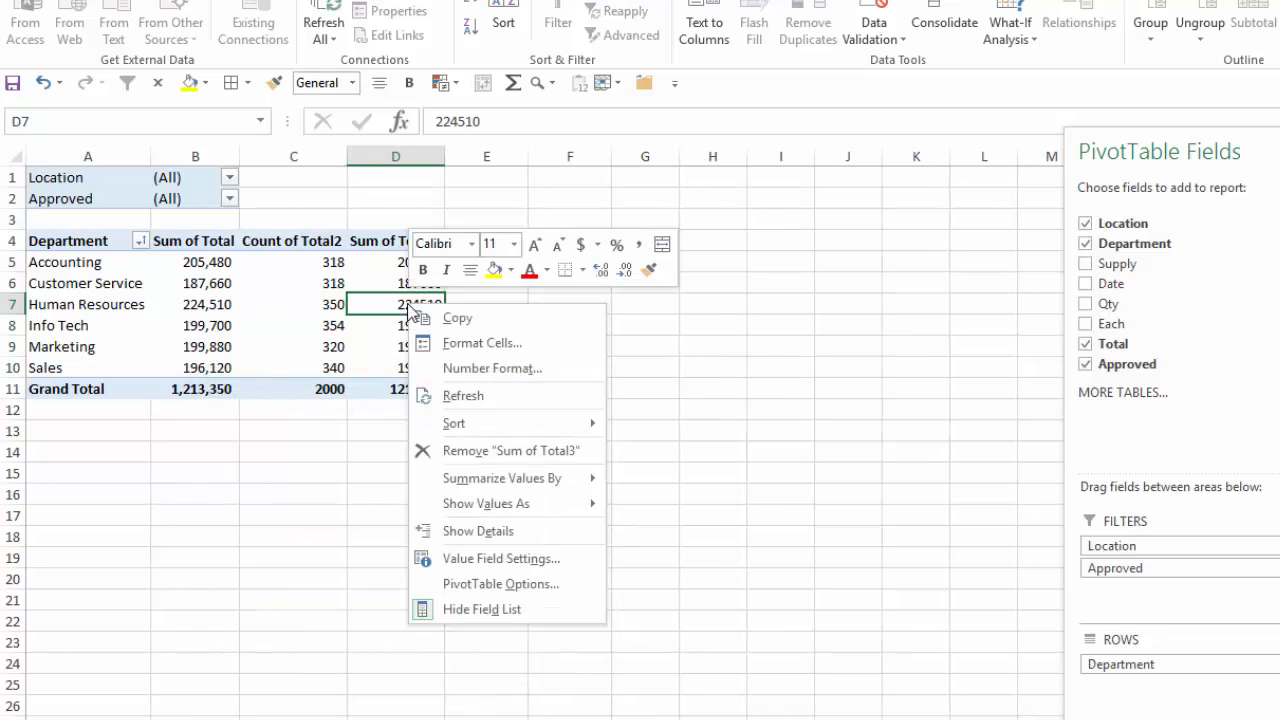
left_click(476, 559)
left_click(320, 587)
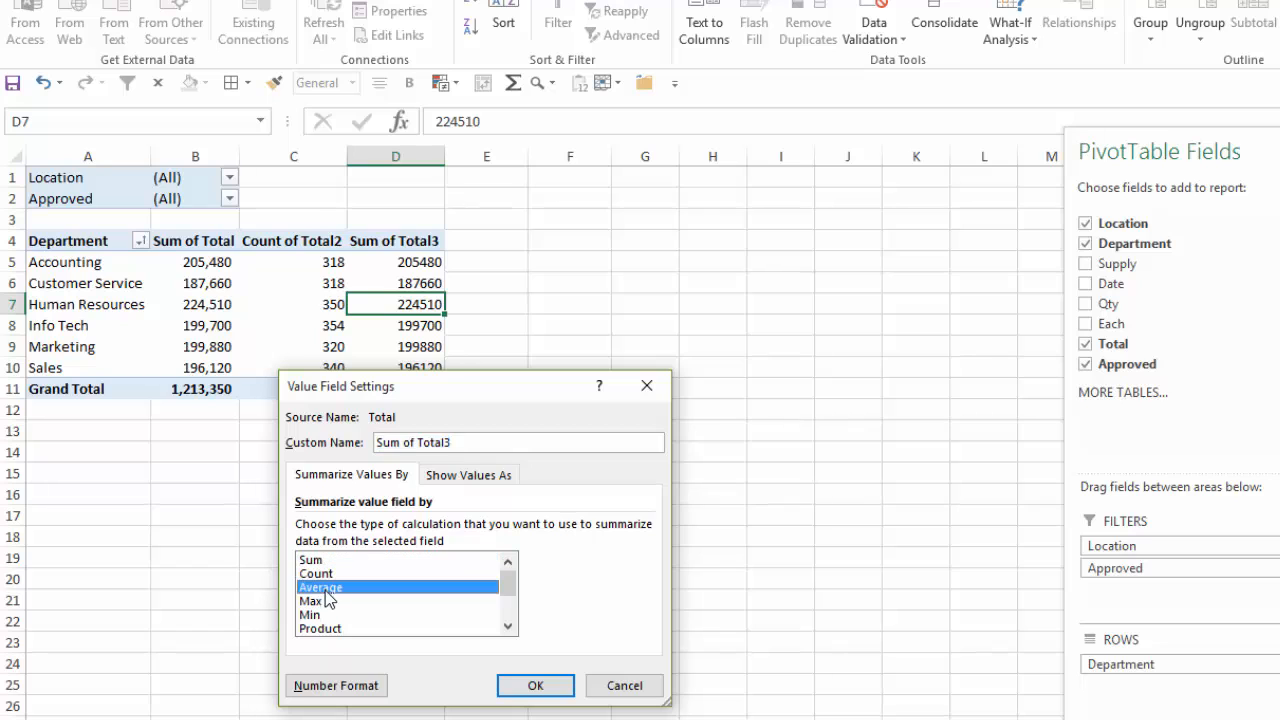
left_click(535, 685)
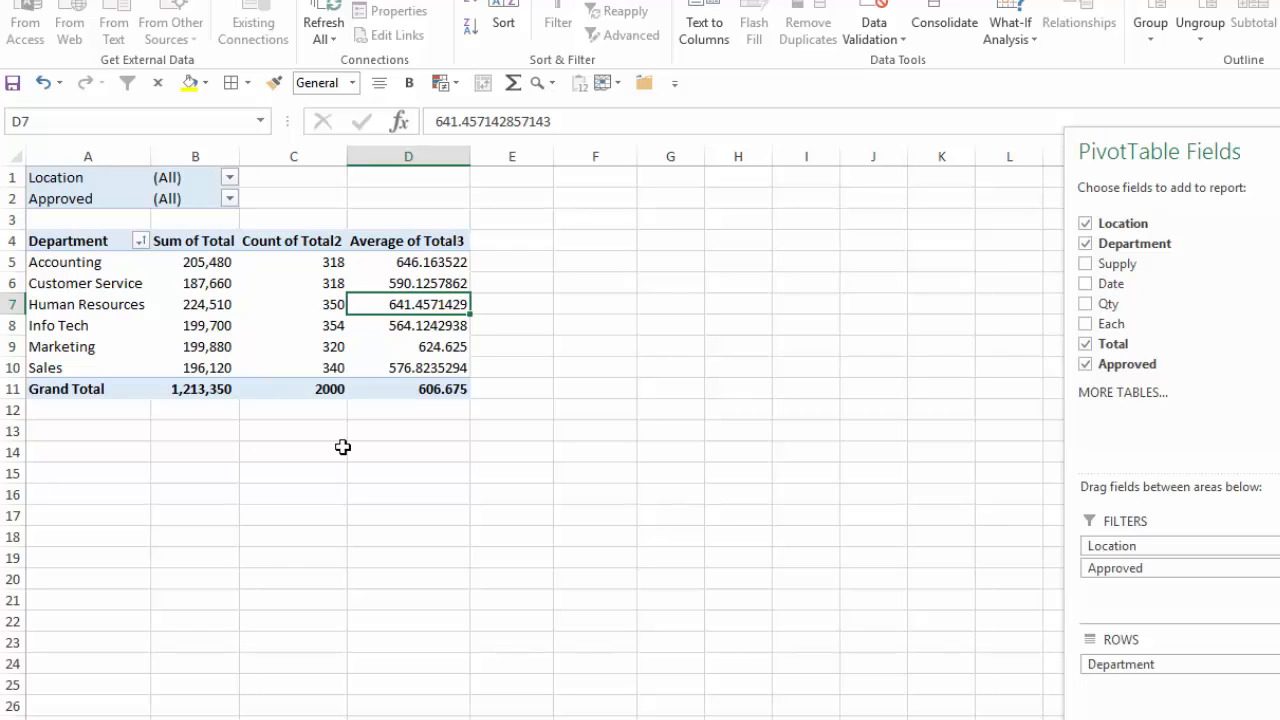
- Format the Average of Total3 values as Number with 2 decimal places, a thousands separator and negatives in red parentheses
right_click(416, 311)
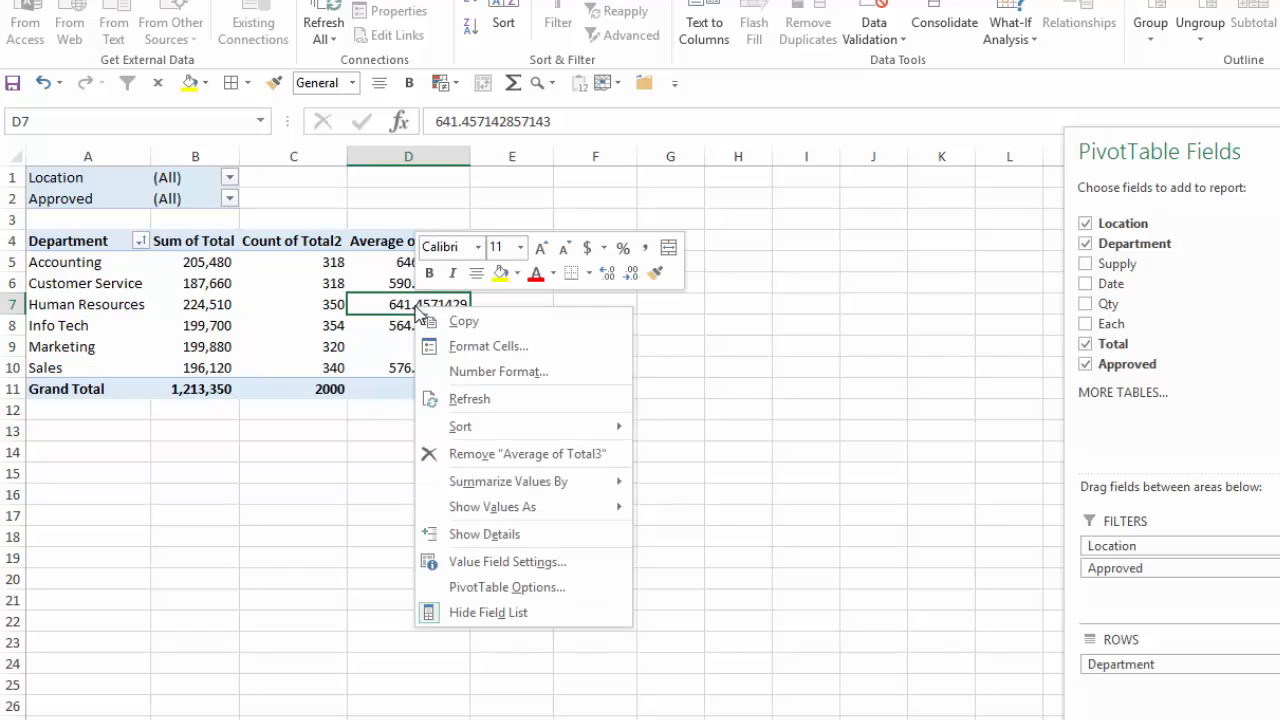
left_click(517, 561)
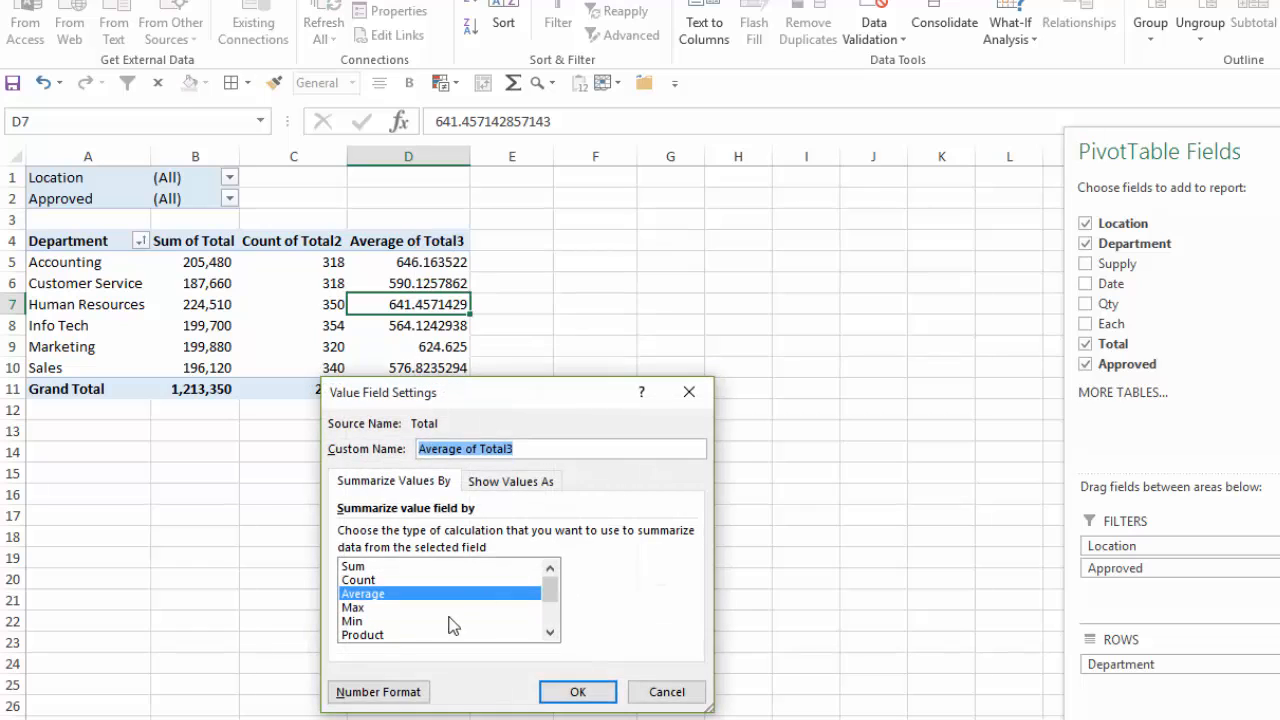
left_click(376, 692)
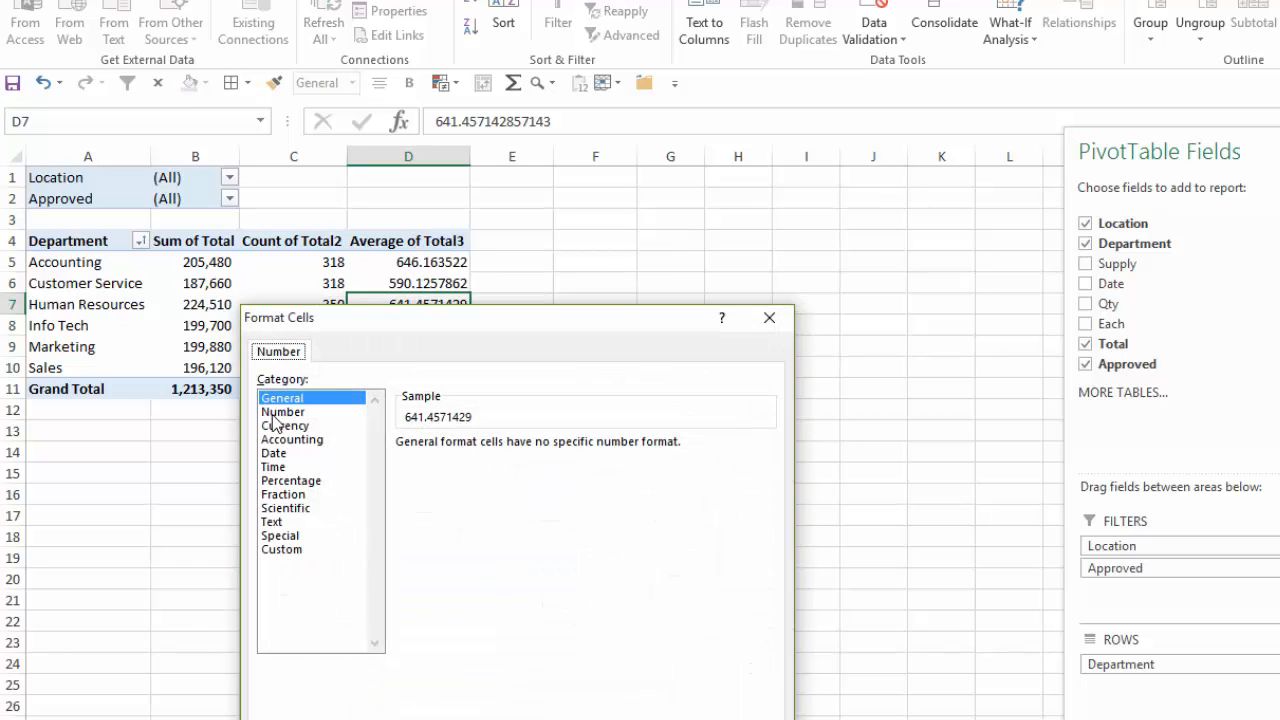
left_click(283, 412)
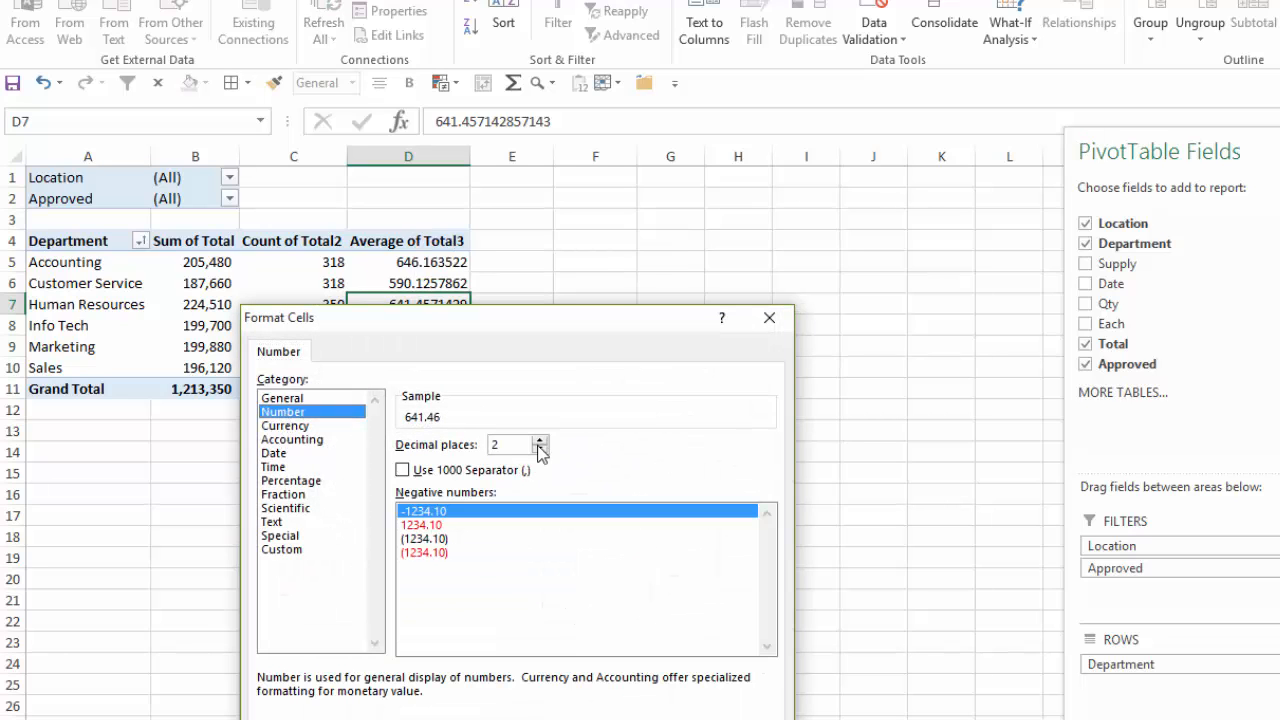
left_click(403, 470)
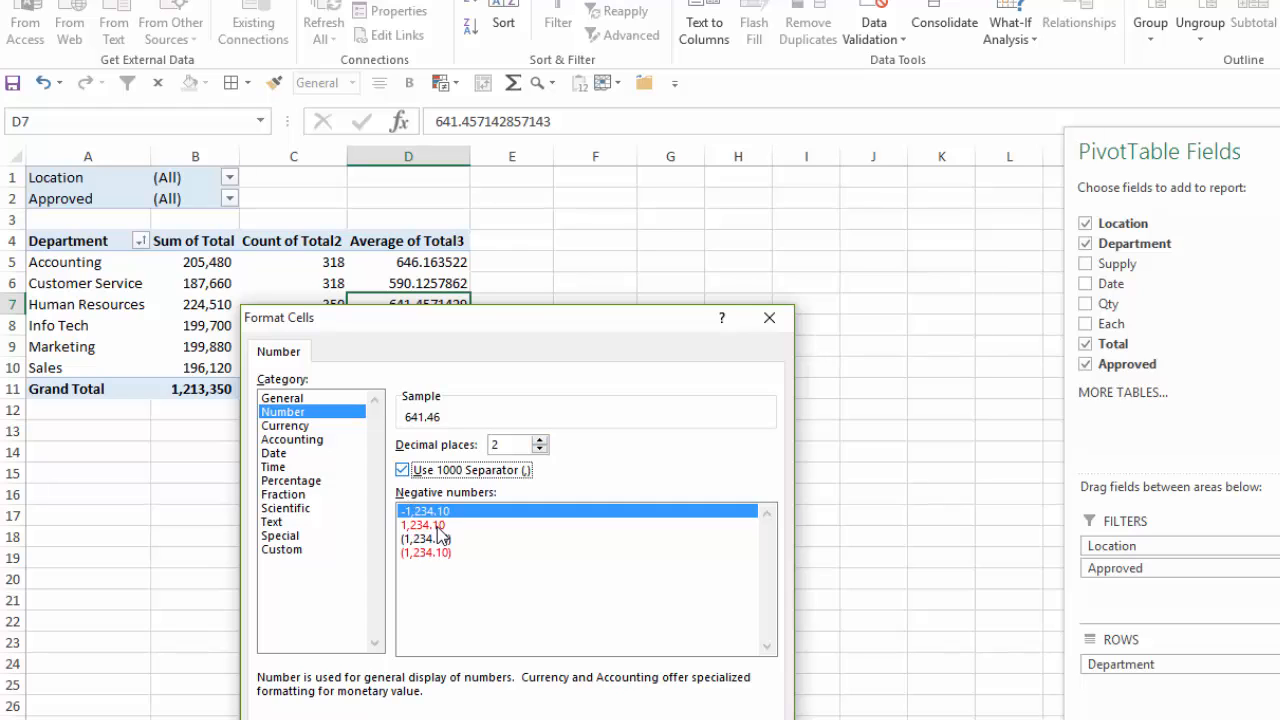
left_click(432, 553)
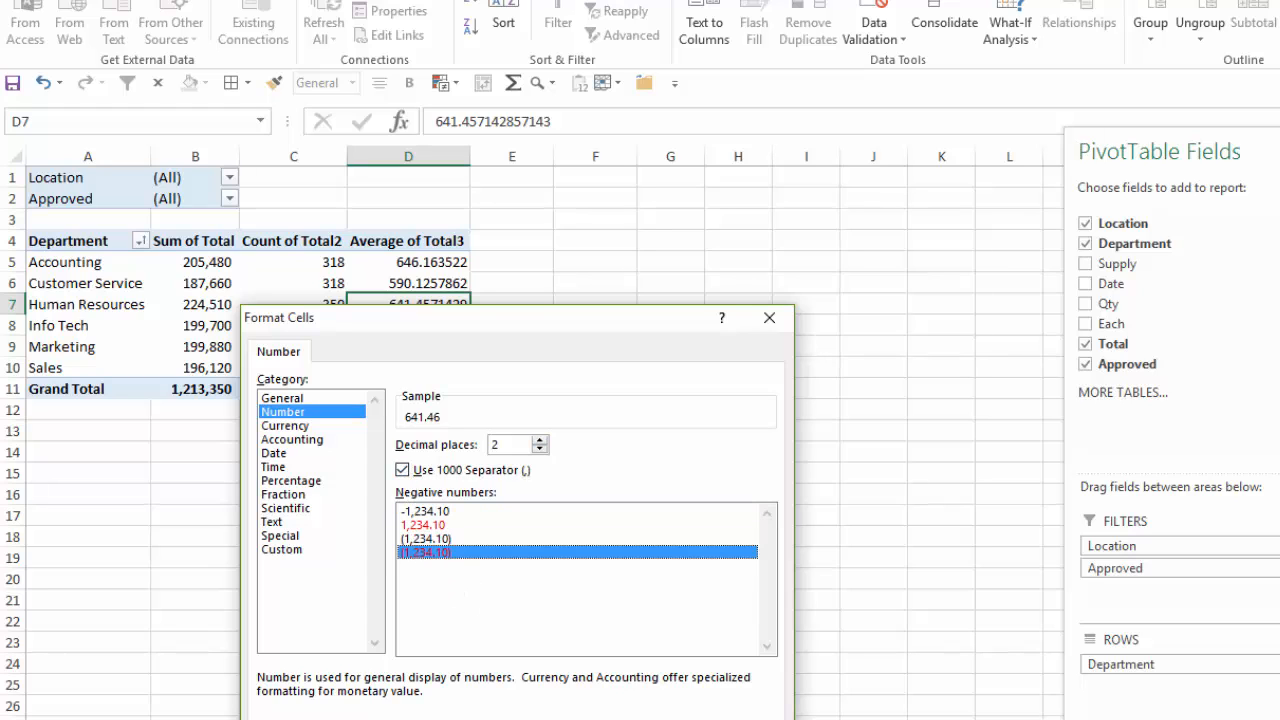
key("Return")
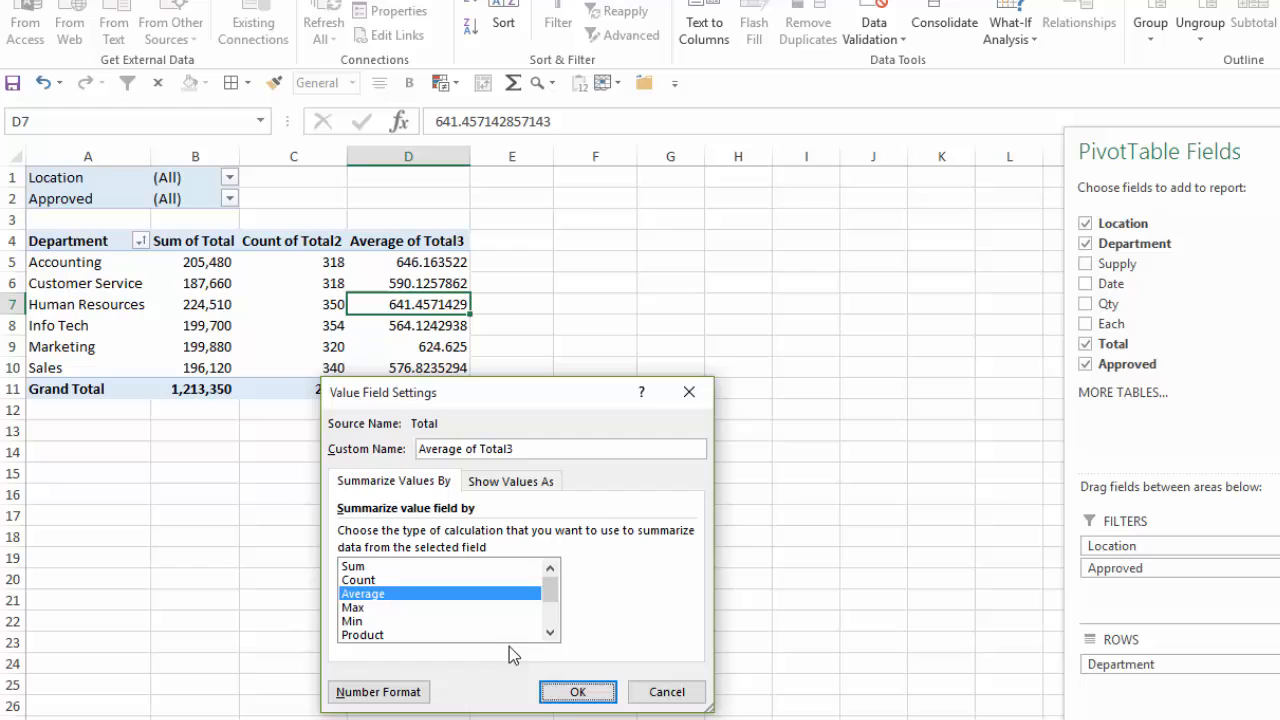
left_click(574, 692)
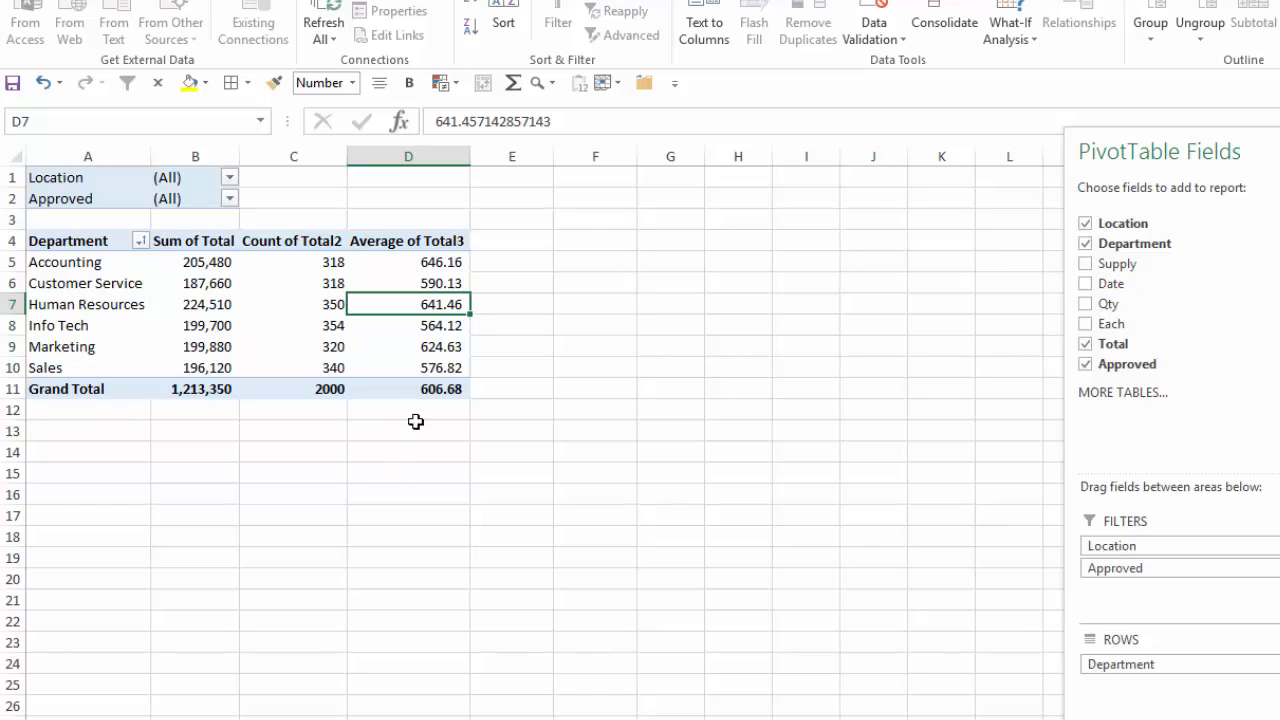
- Rename the Average of Total3 column header to Average
left_click(414, 244)
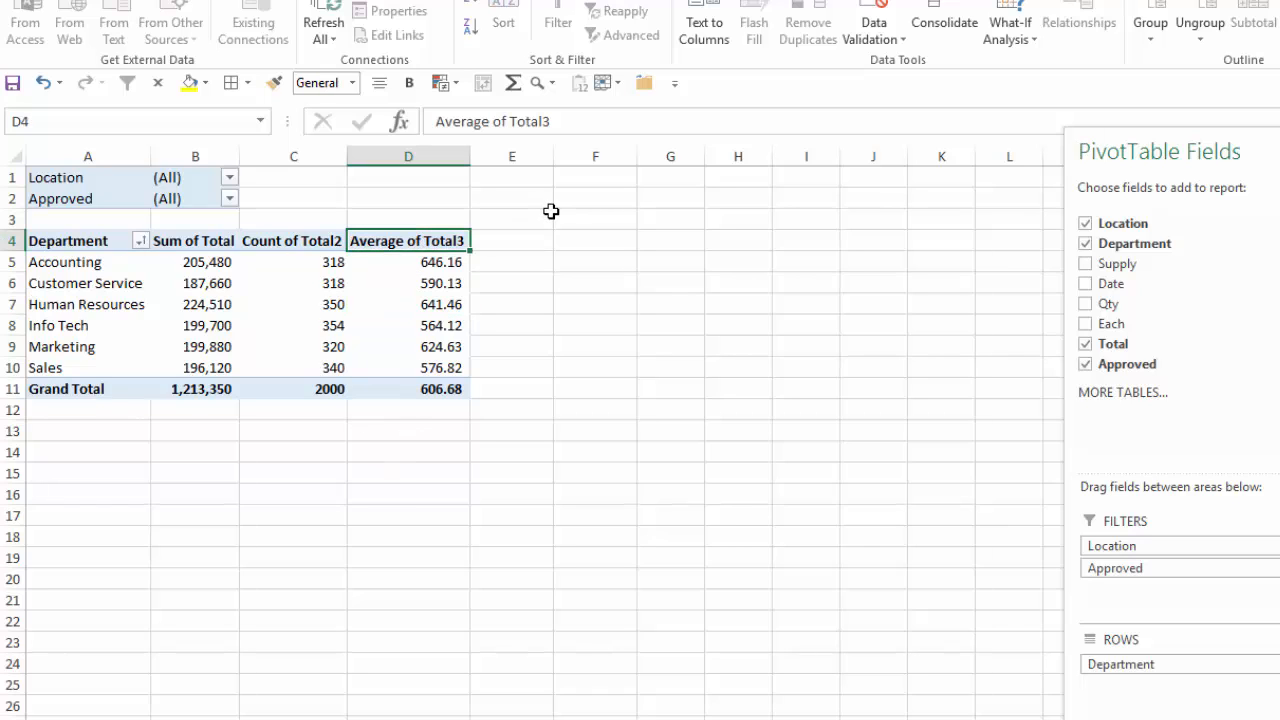
left_click(584, 121)
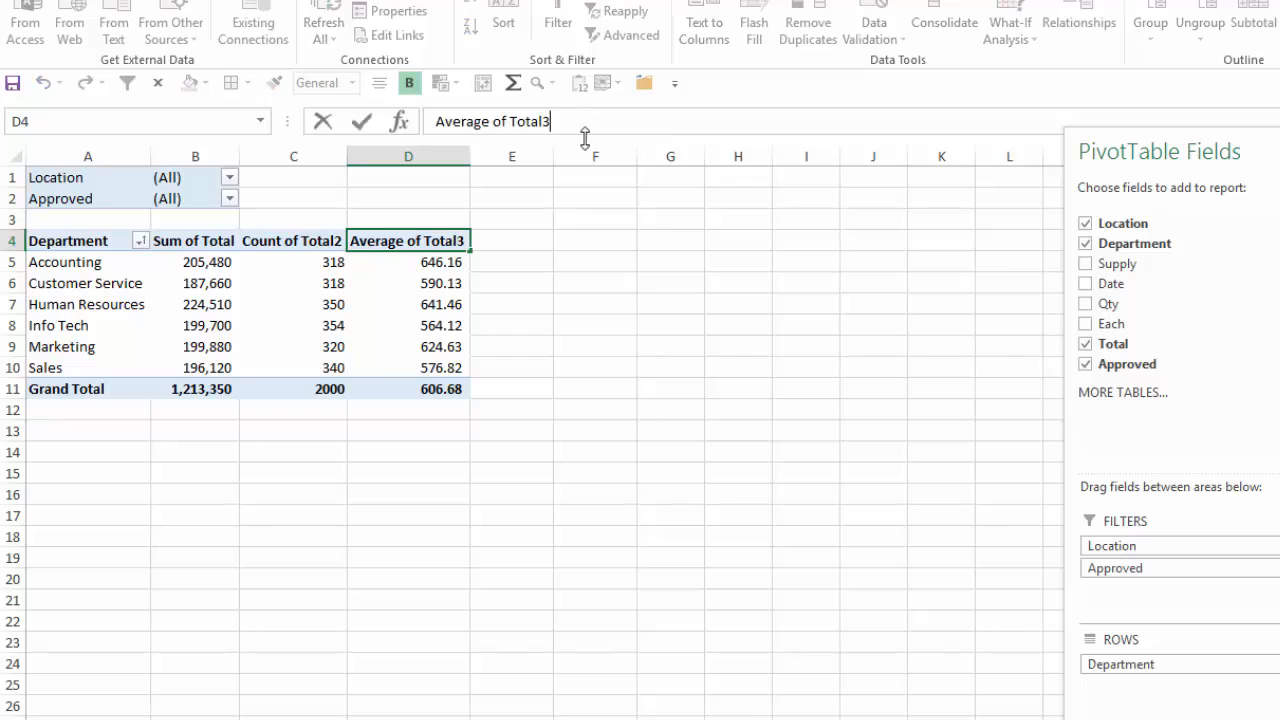
key("BackSpace")
key("BackSpace")
key("BackSpace")
key("BackSpace")
key("BackSpace")
key("BackSpace")
key("BackSpace")
key("BackSpace")
key("BackSpace")
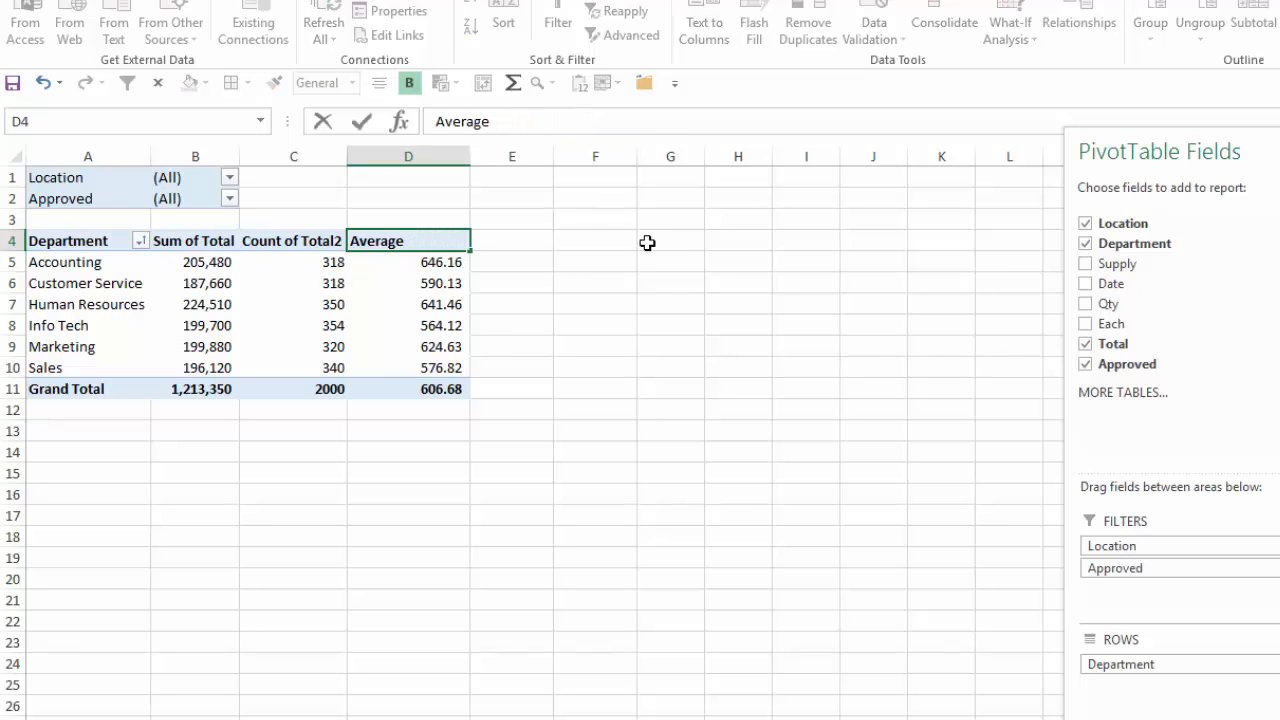
key("Return")
- Rename the Count of Total2 column header to Count
key("Up")
key("Left")
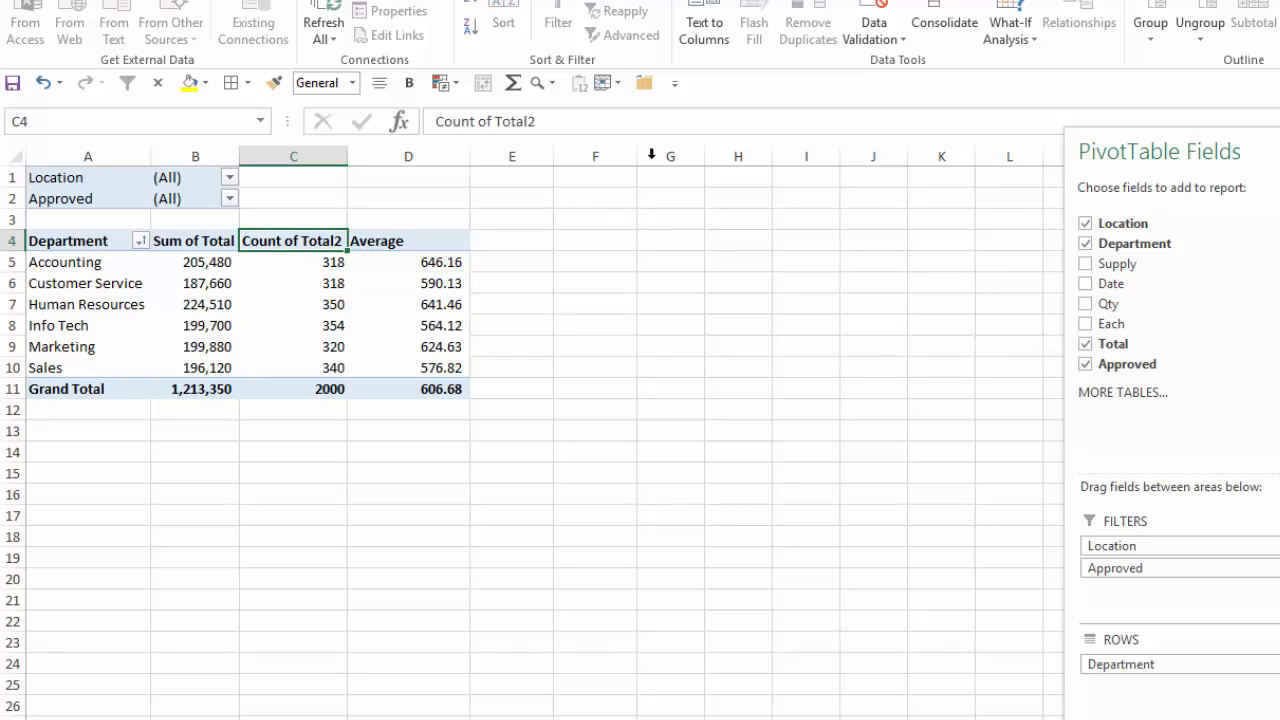
left_click(583, 128)
key("BackSpace")
key("BackSpace")
key("BackSpace")
key("BackSpace")
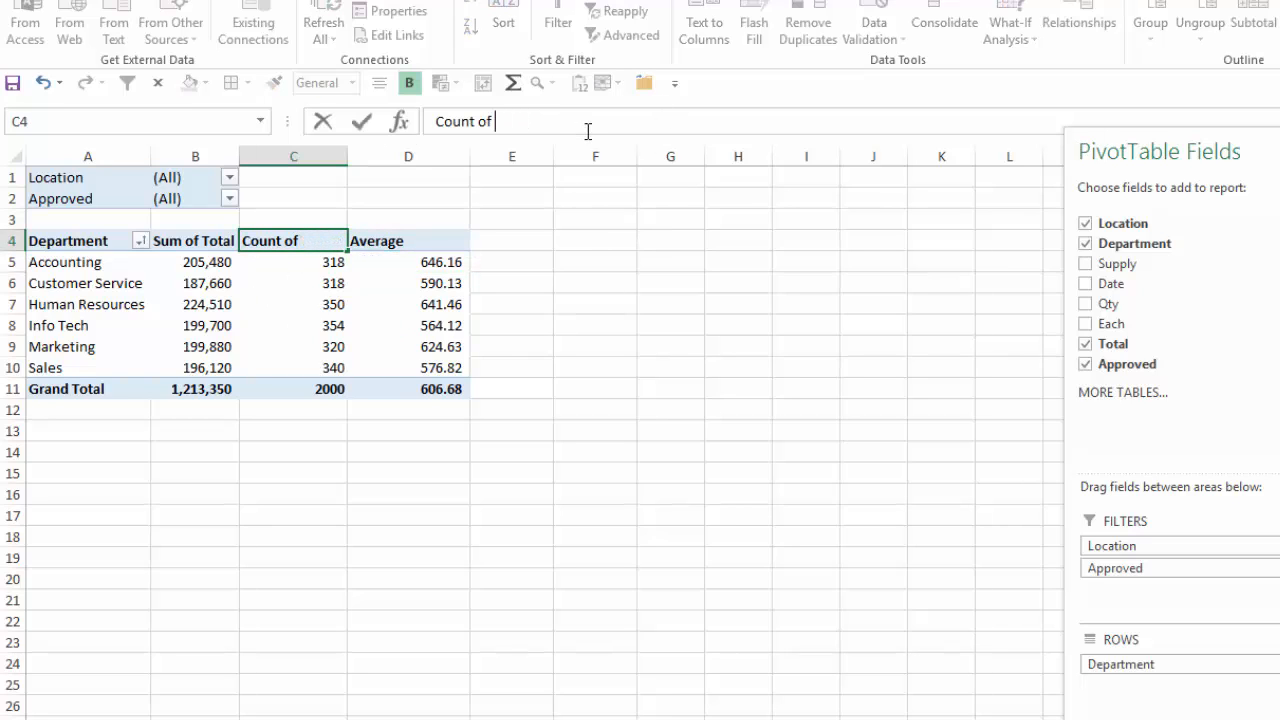
key("Return")
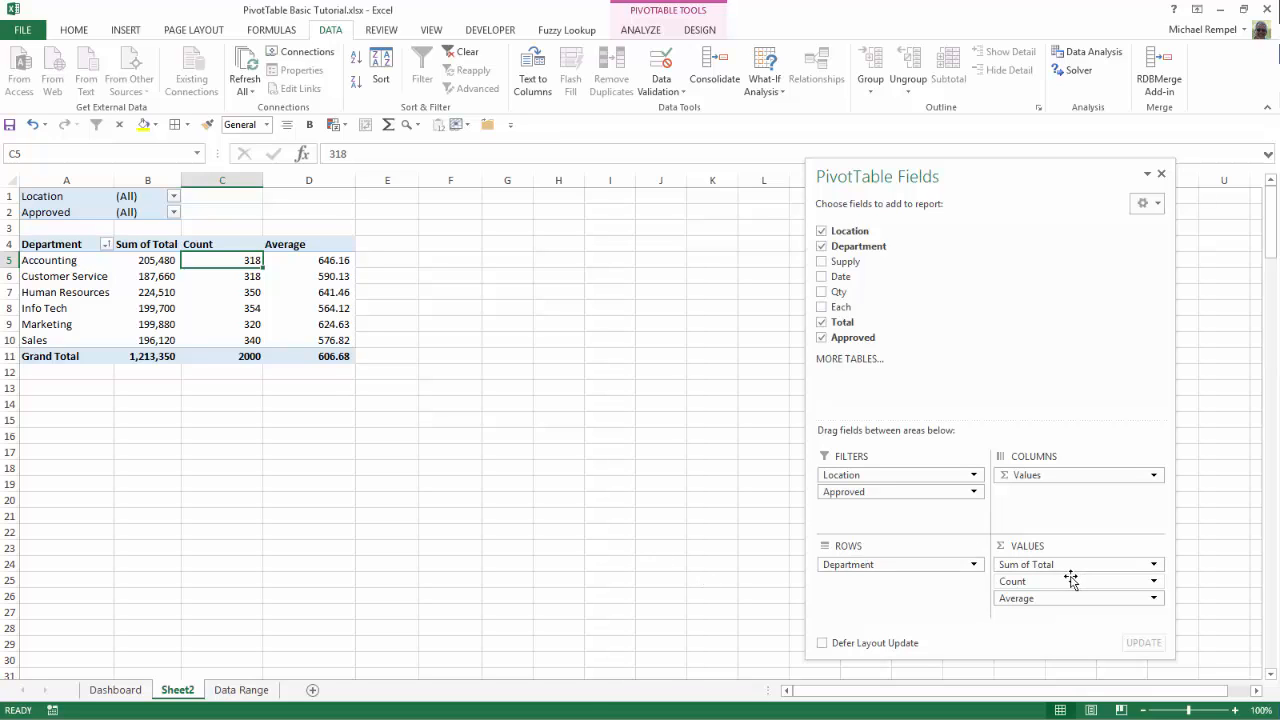
- Remove the Count and Average fields from the PivotTable's values and add Date to the rows below Department
left_click_drag(1070, 581, 1021, 297)
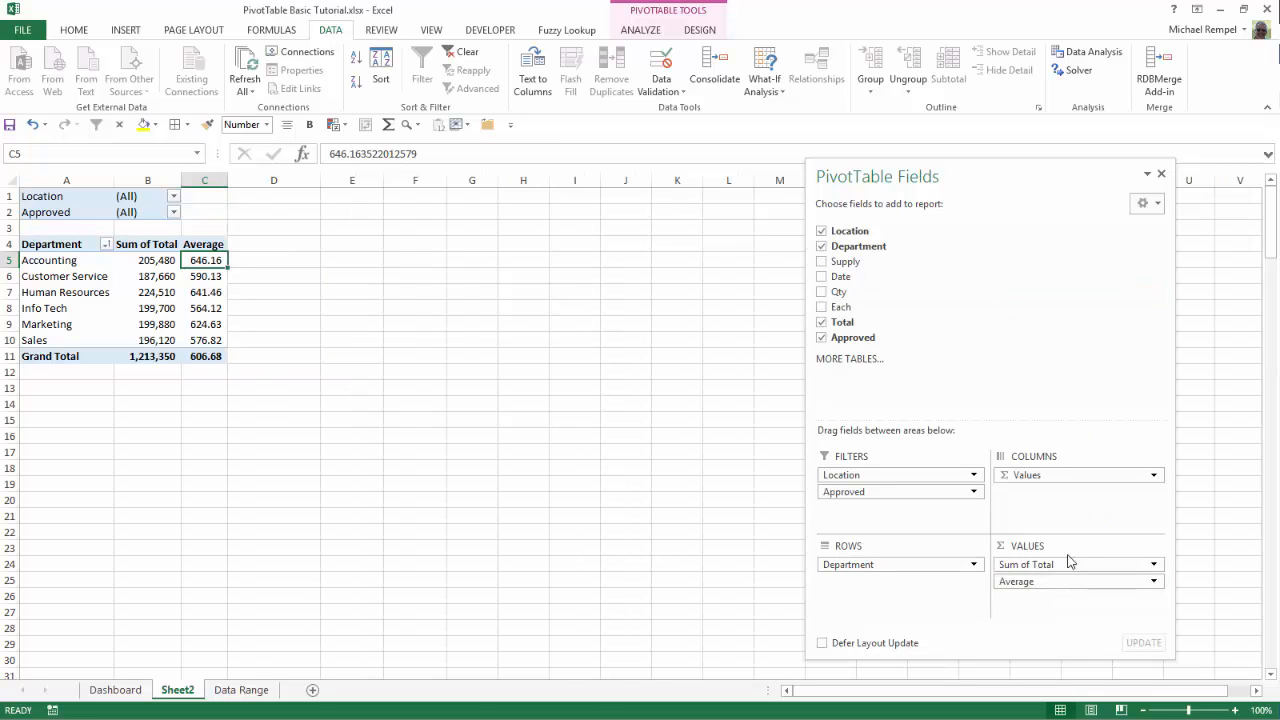
left_click_drag(1080, 581, 1029, 294)
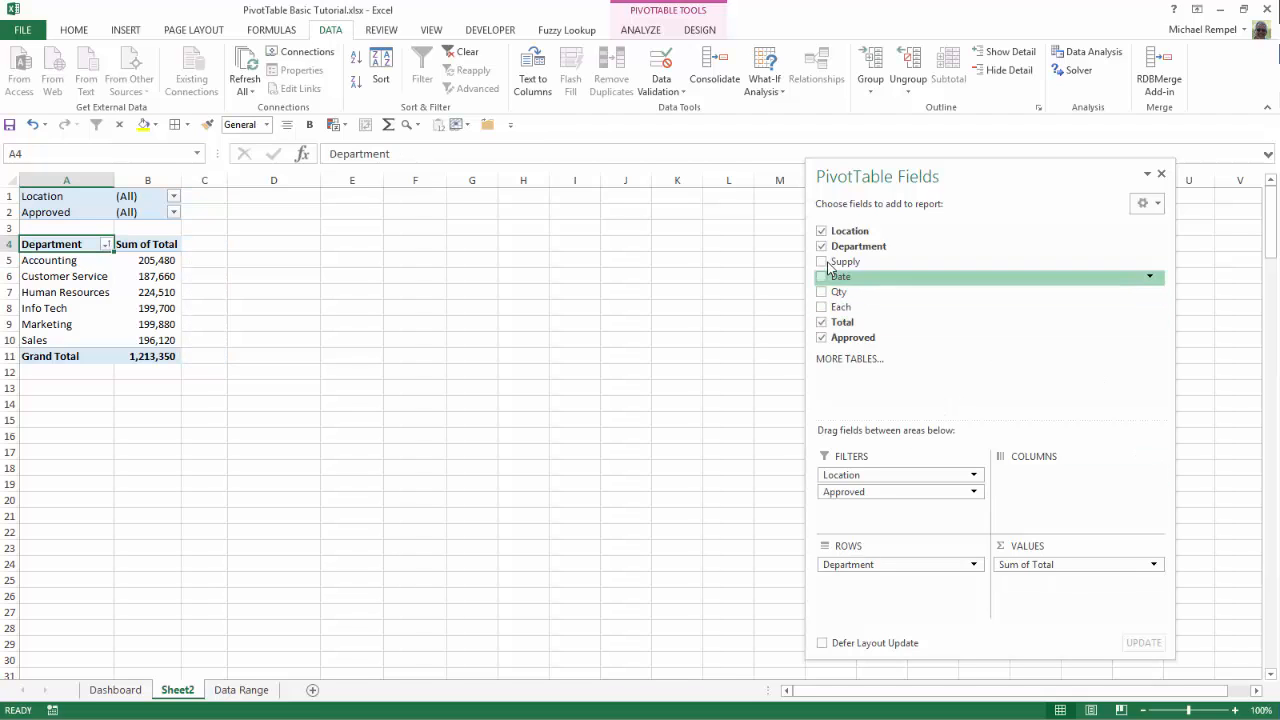
left_click_drag(842, 276, 890, 612)
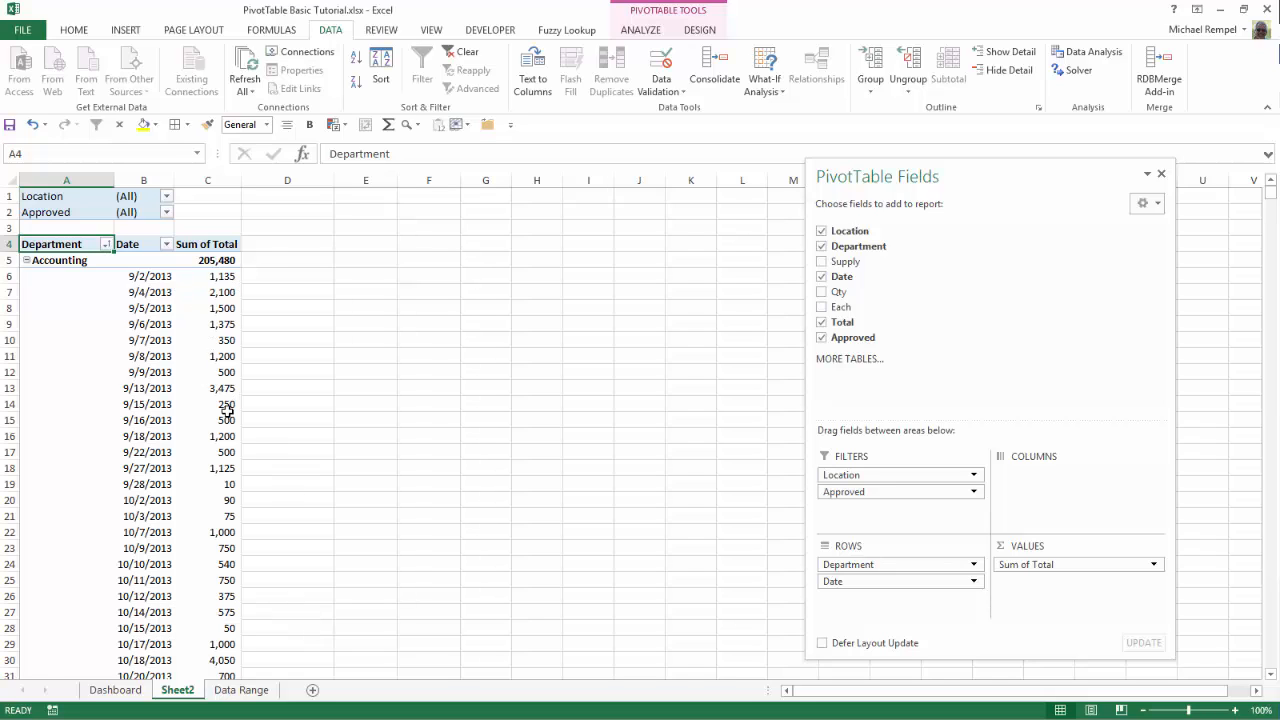
- Look through the individual date rows from Accounting down to Customer Service and return to the start of the PivotTable
scroll(228, 411, "down", 20)
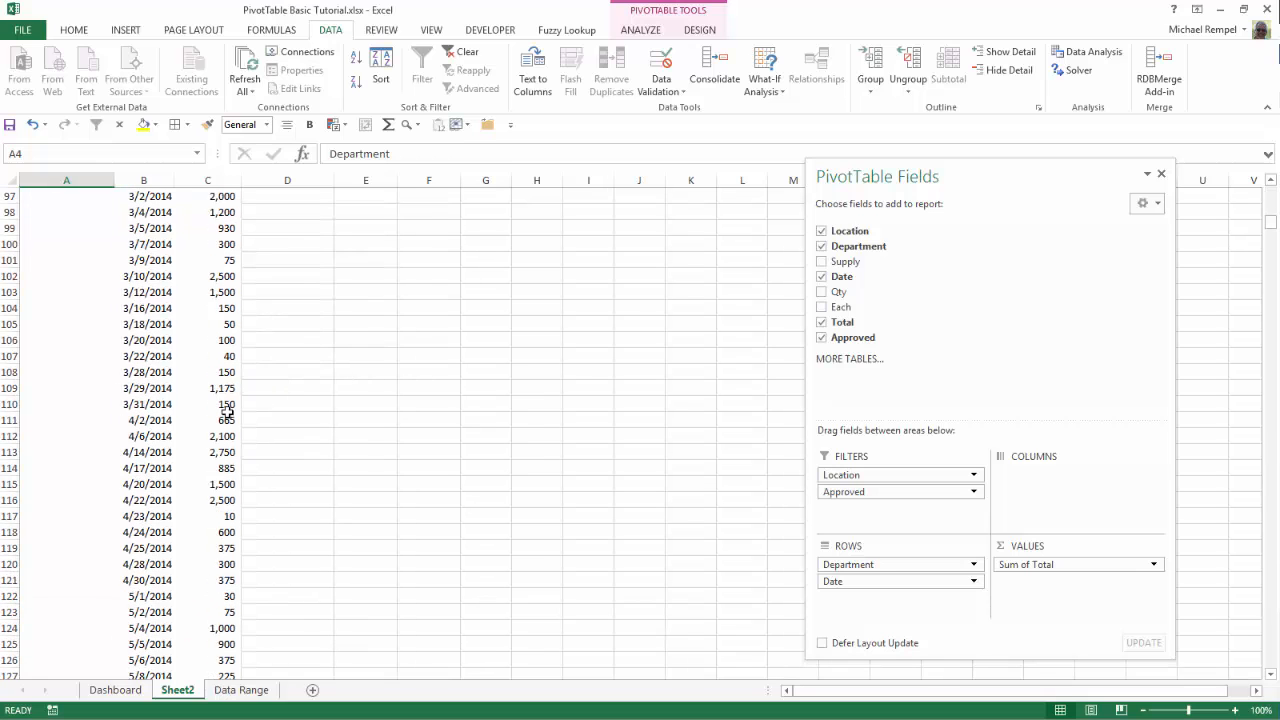
scroll(228, 411, "down", 14)
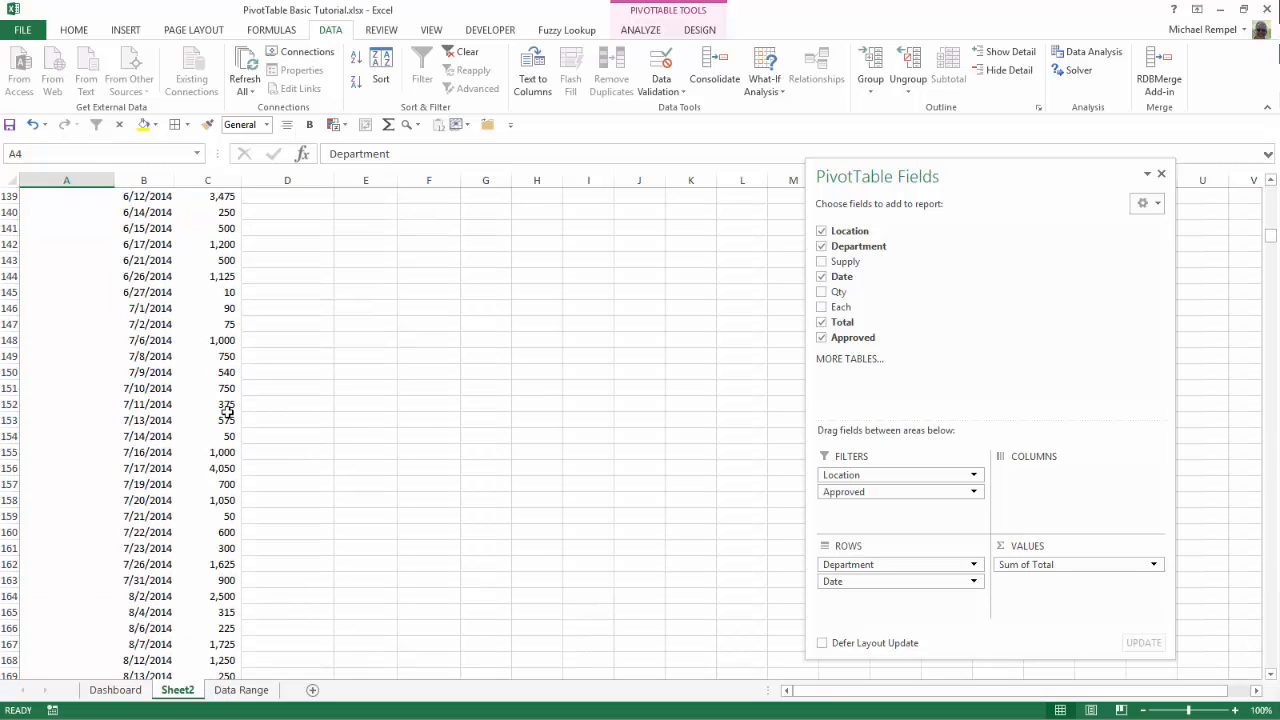
scroll(228, 411, "down", 19)
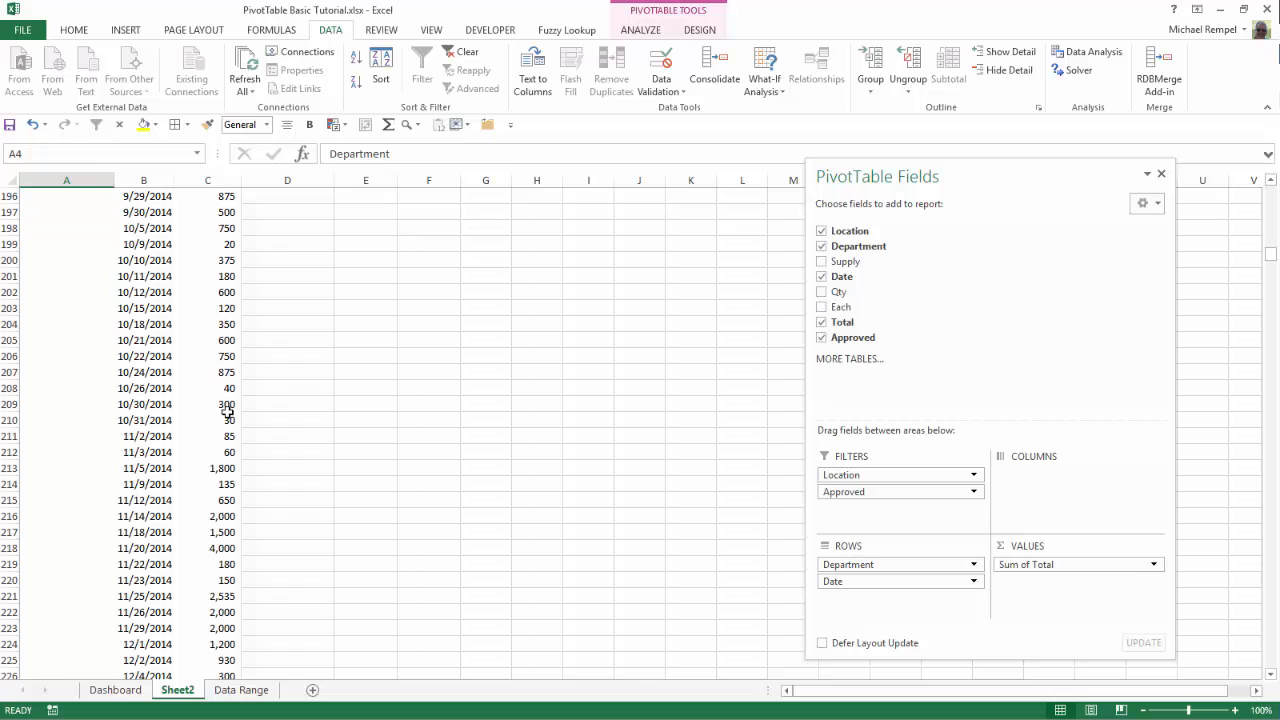
scroll(228, 411, "down", 19)
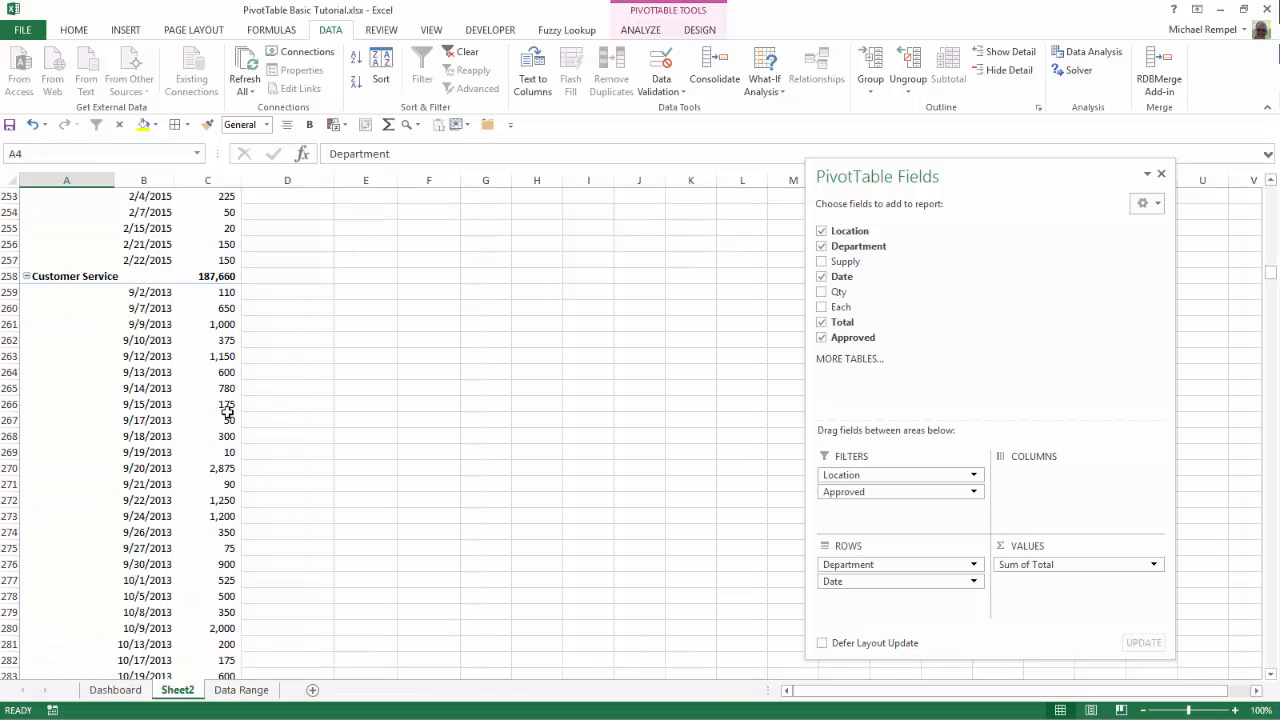
scroll(228, 411, "up", 17)
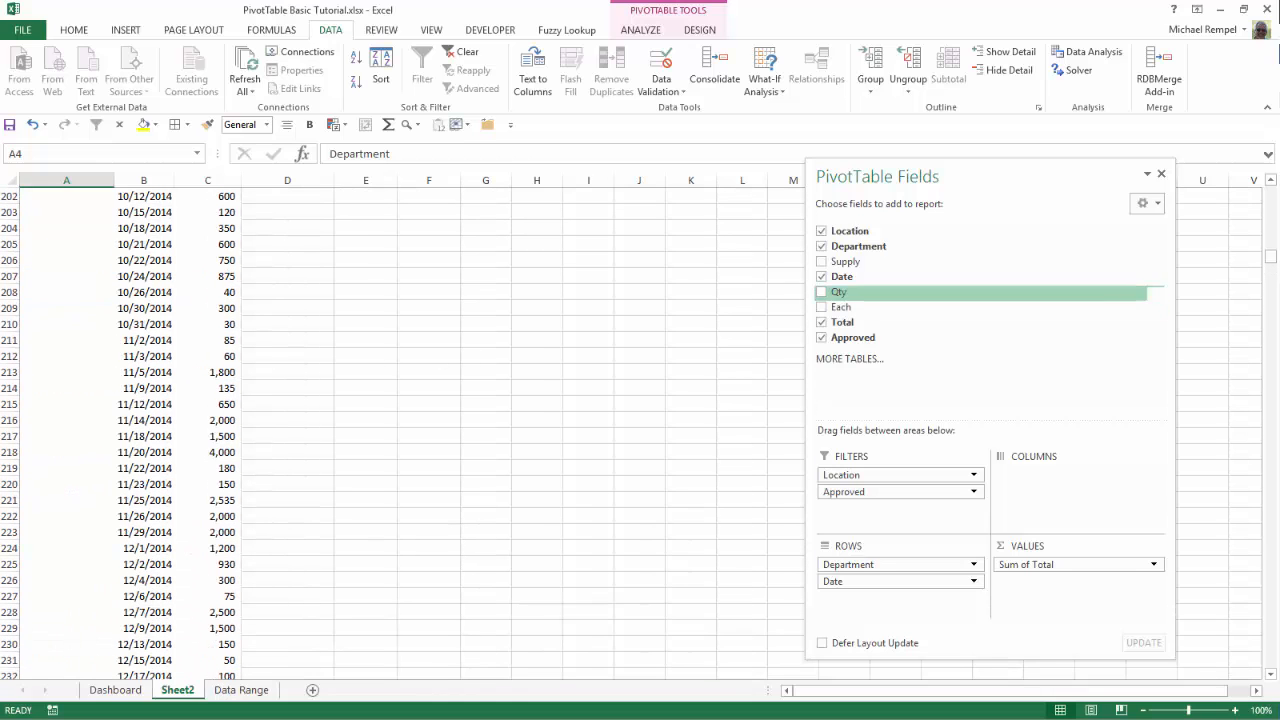
left_click_drag(1272, 260, 1270, 184)
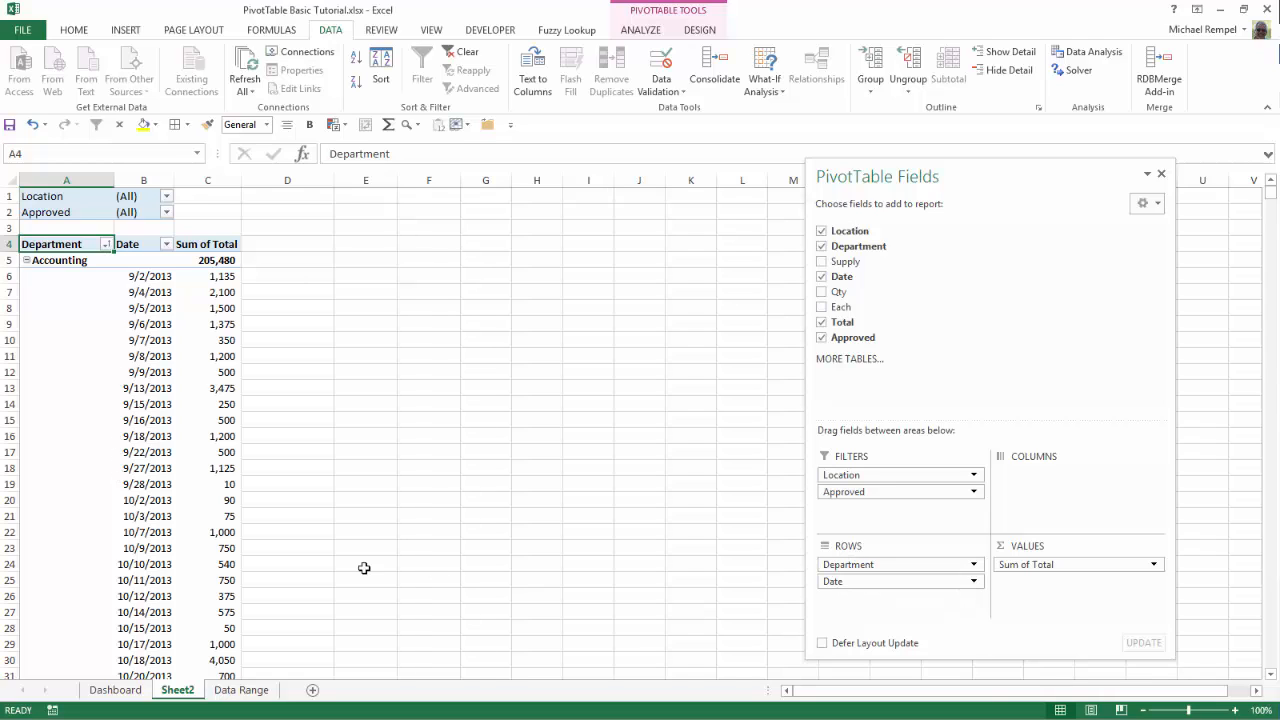
- Group the PivotTable's Date field by Years only, keeping the automatic start and end dates
left_click(150, 388)
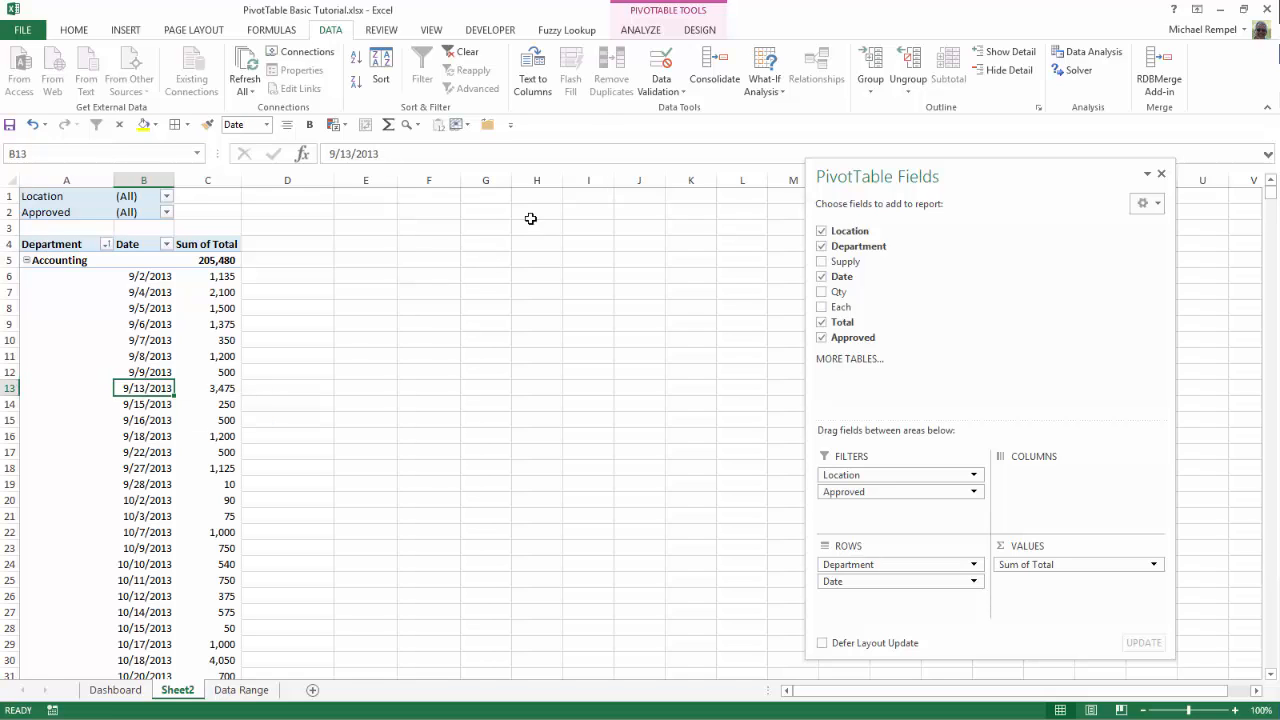
left_click(641, 30)
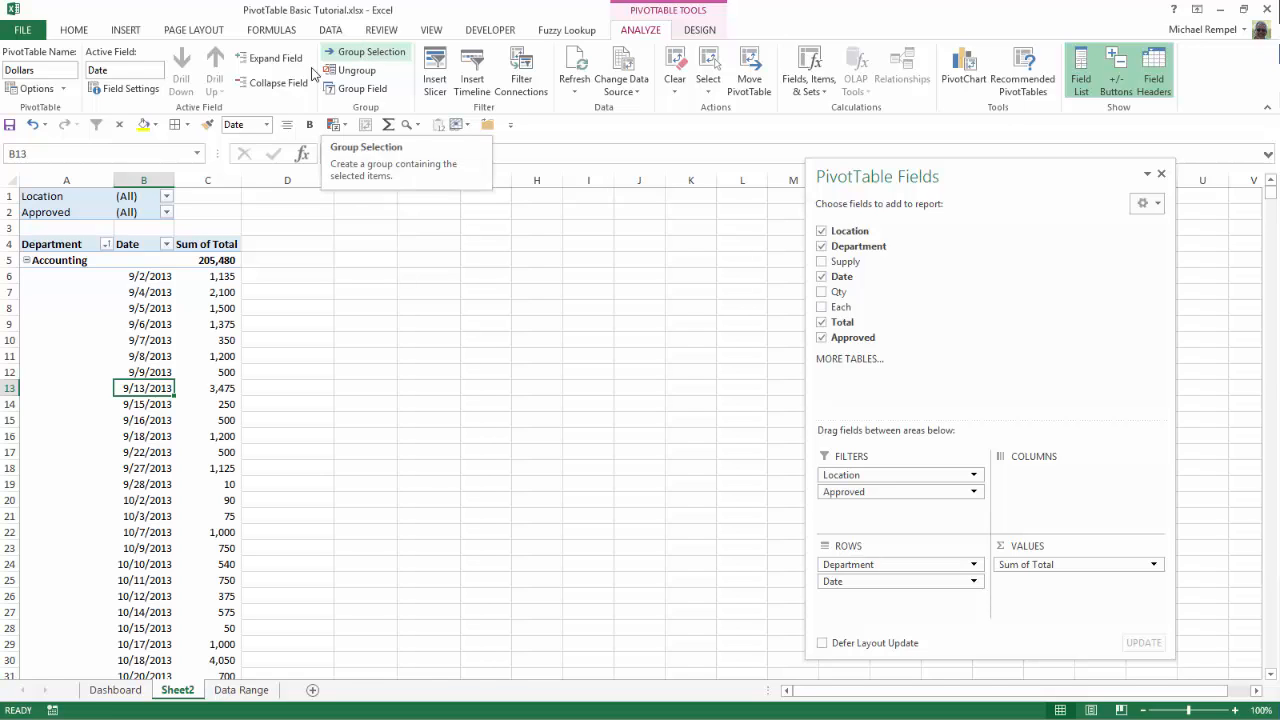
right_click(150, 392)
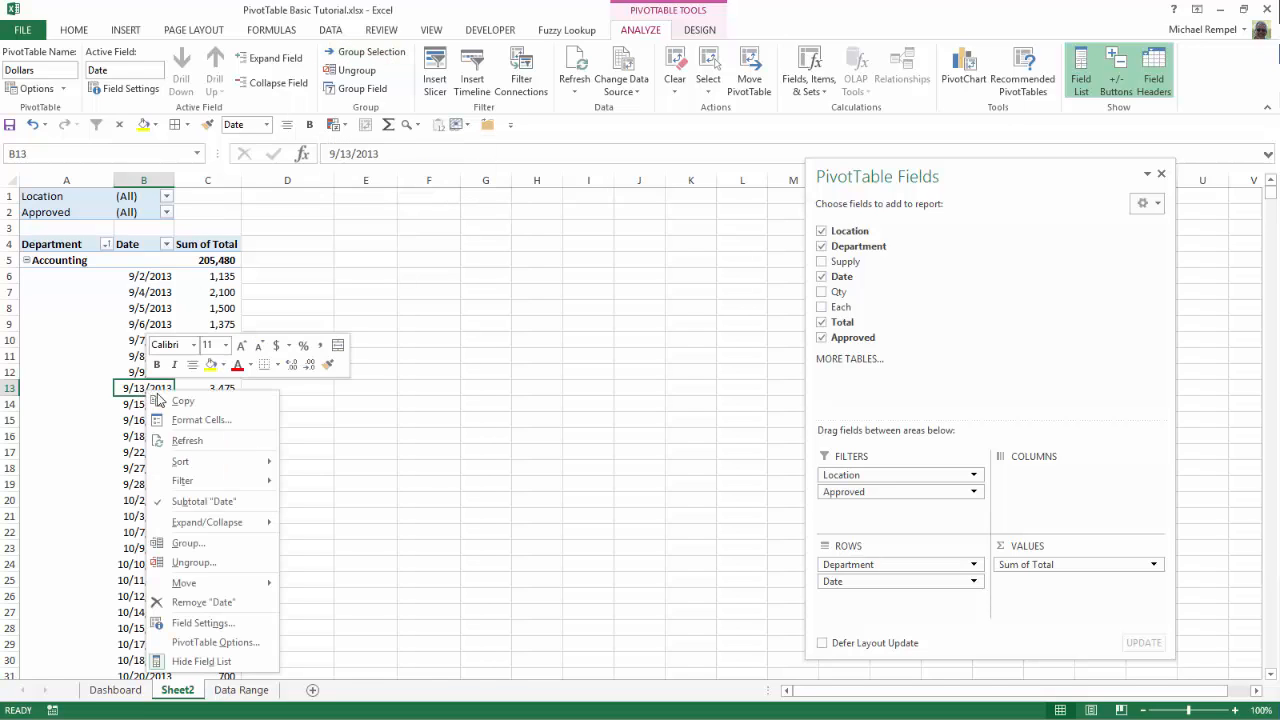
left_click(185, 544)
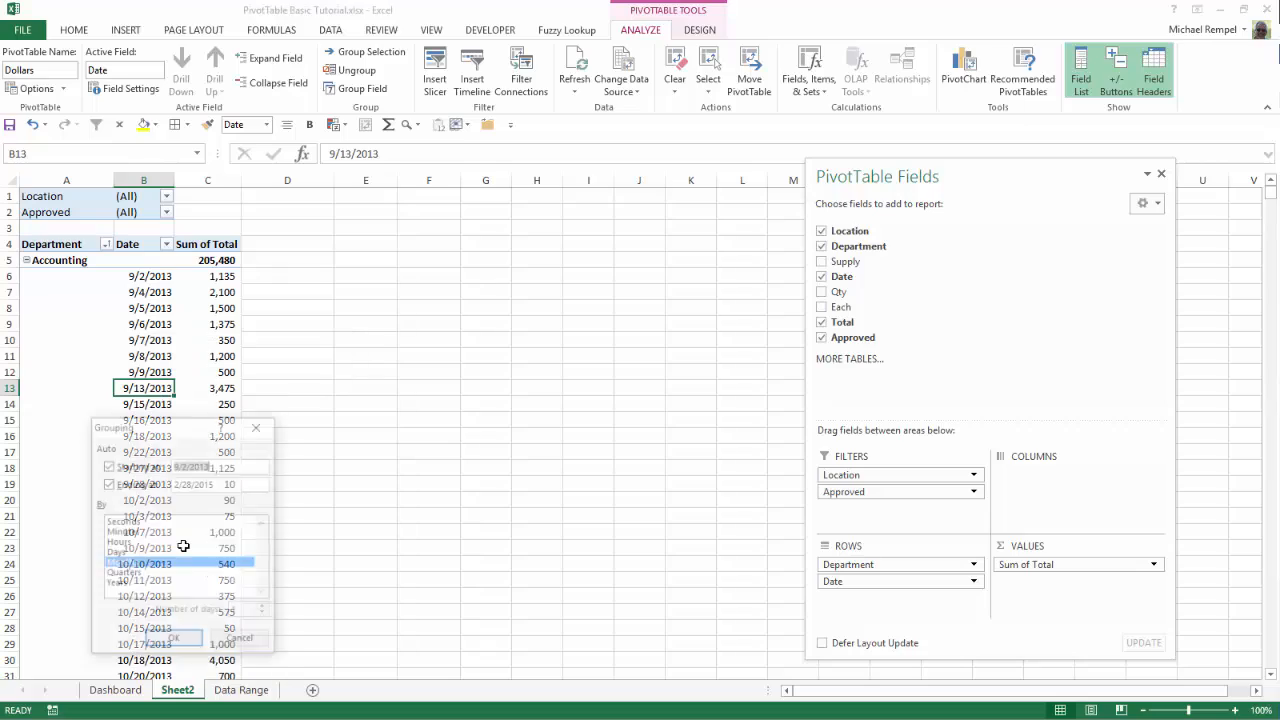
left_click_drag(178, 428, 402, 224)
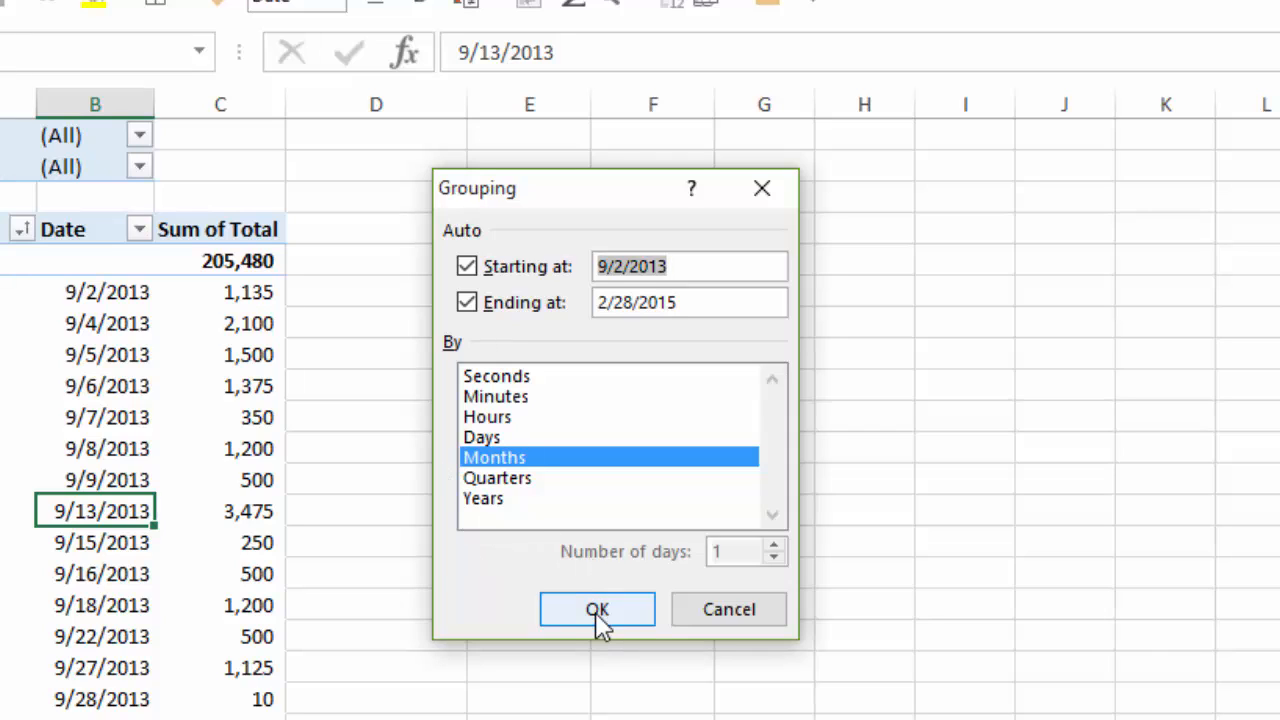
left_click(518, 480)
left_click(498, 500)
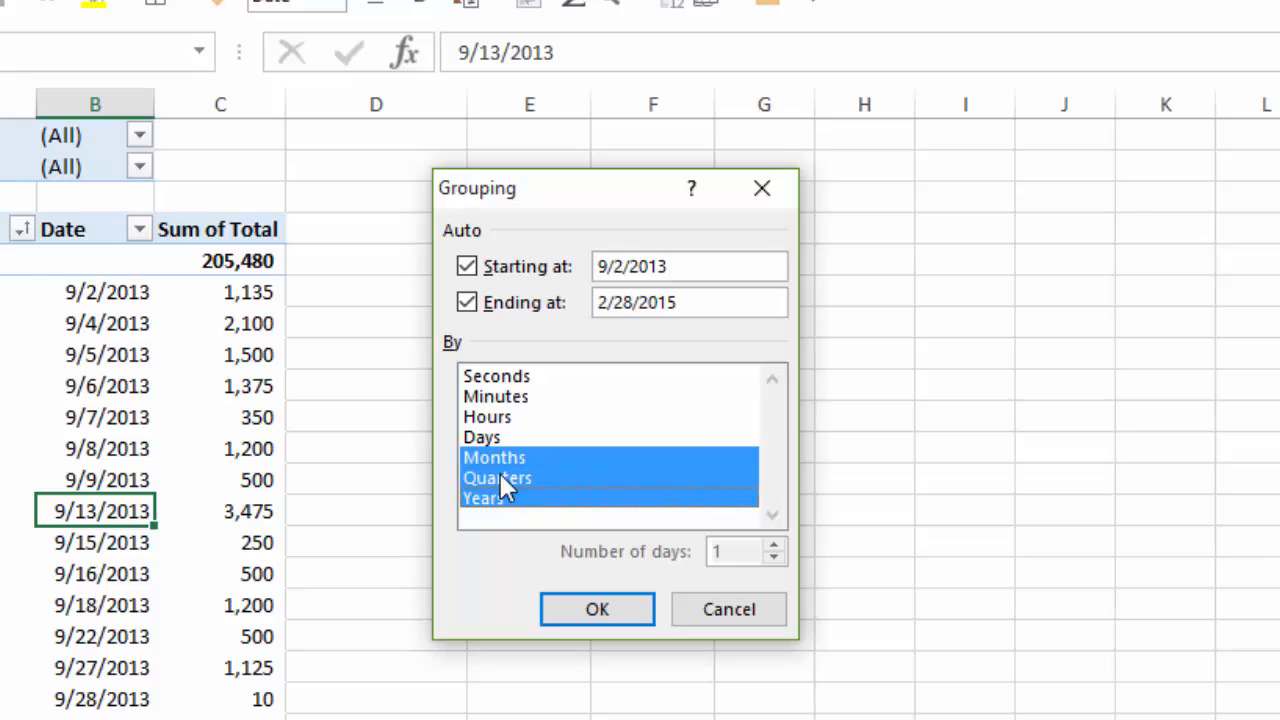
left_click(495, 458)
left_click(485, 438)
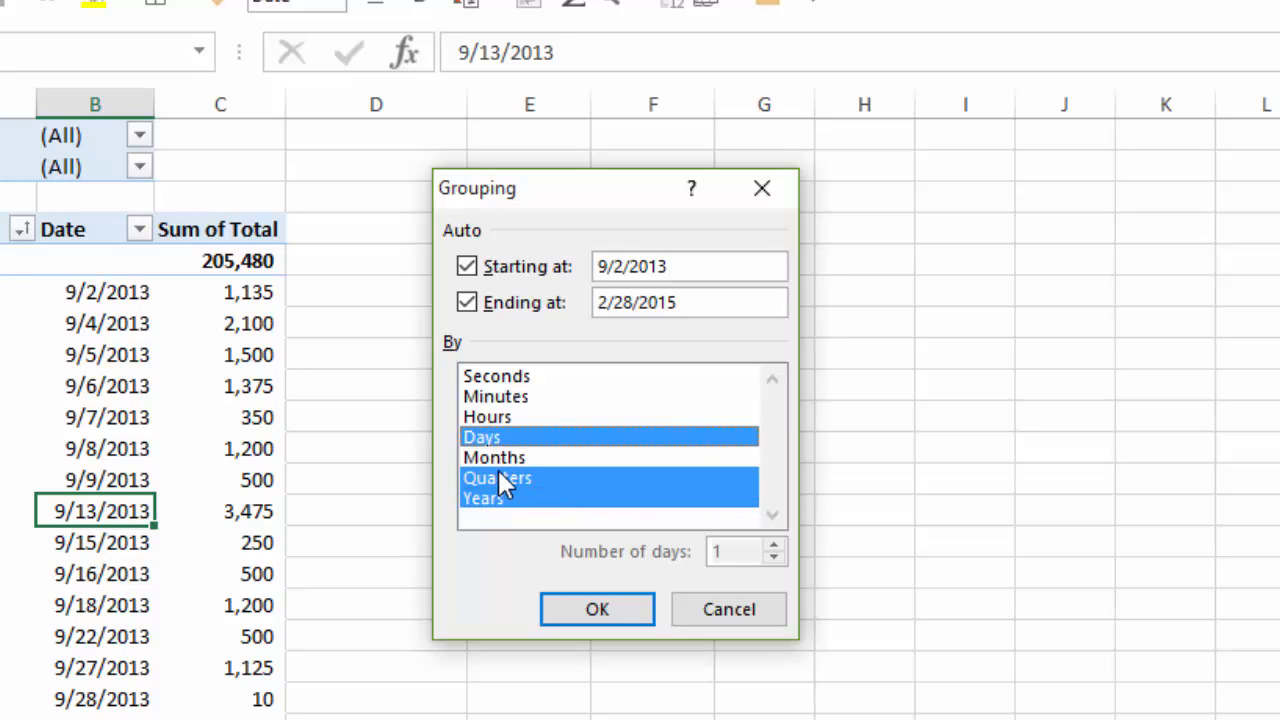
left_click(498, 476)
left_click(497, 458)
left_click(496, 398)
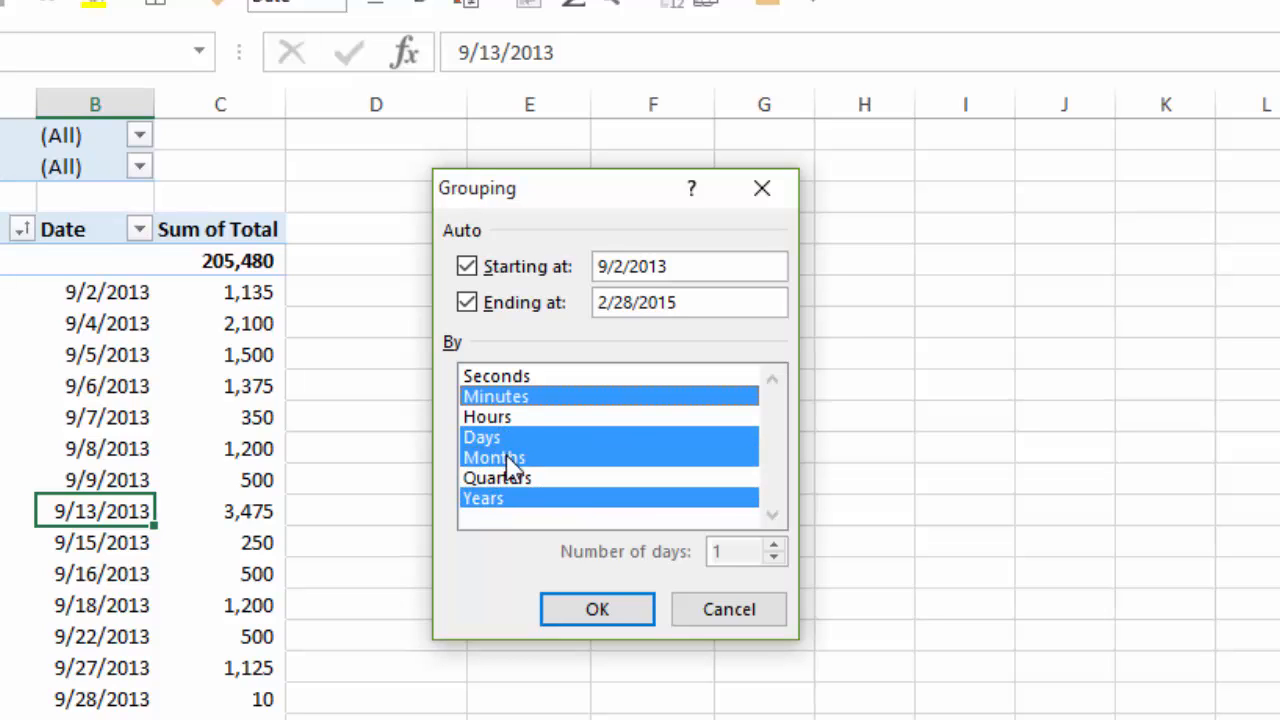
left_click(500, 397)
left_click(511, 436)
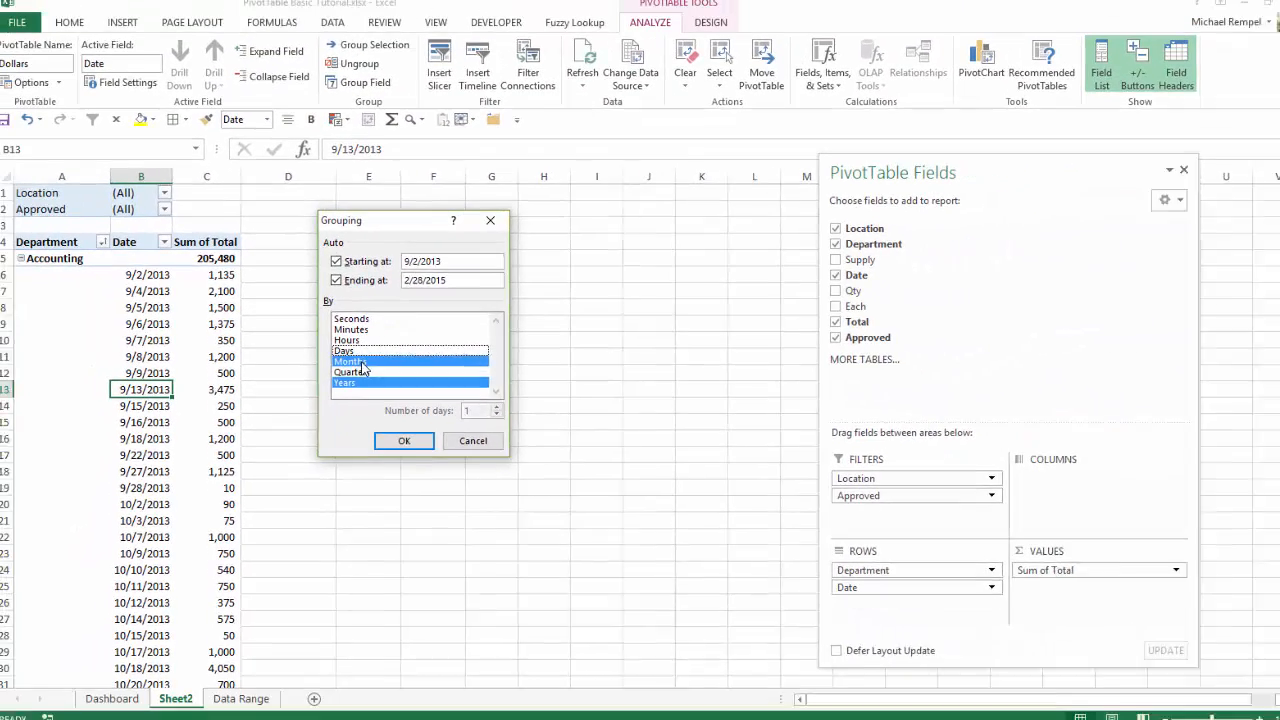
left_click(360, 362)
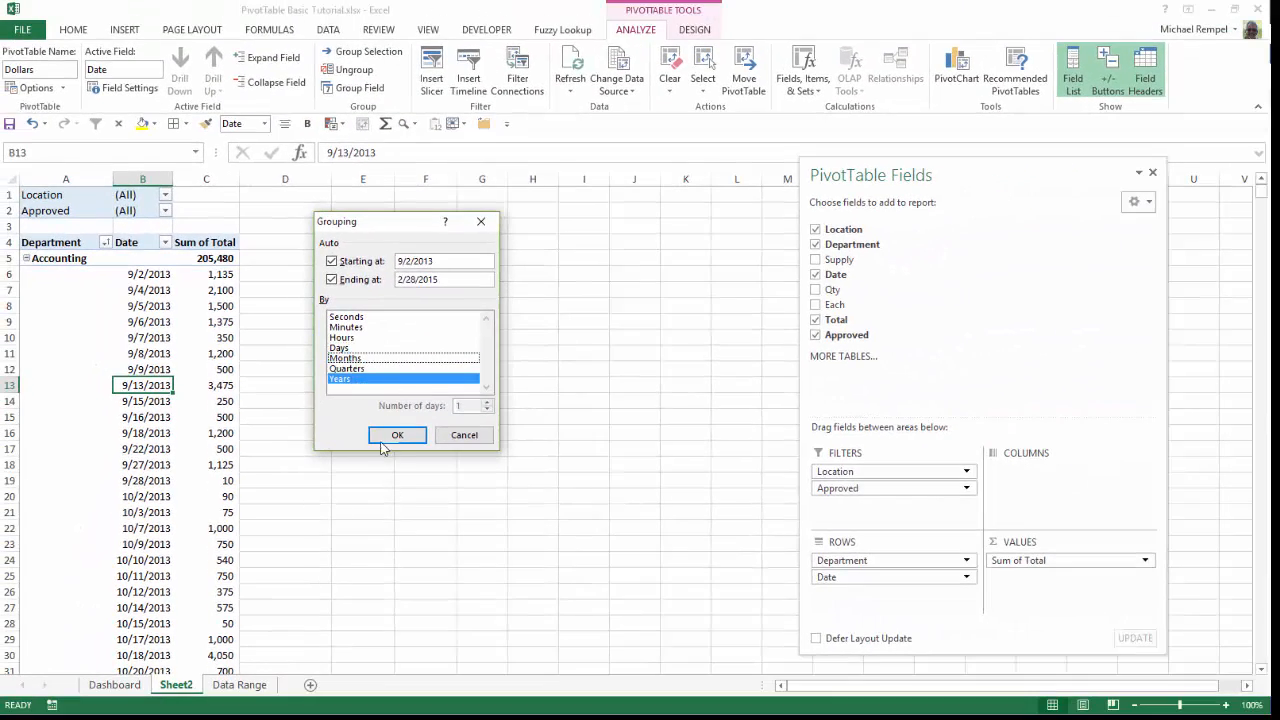
left_click(382, 440)
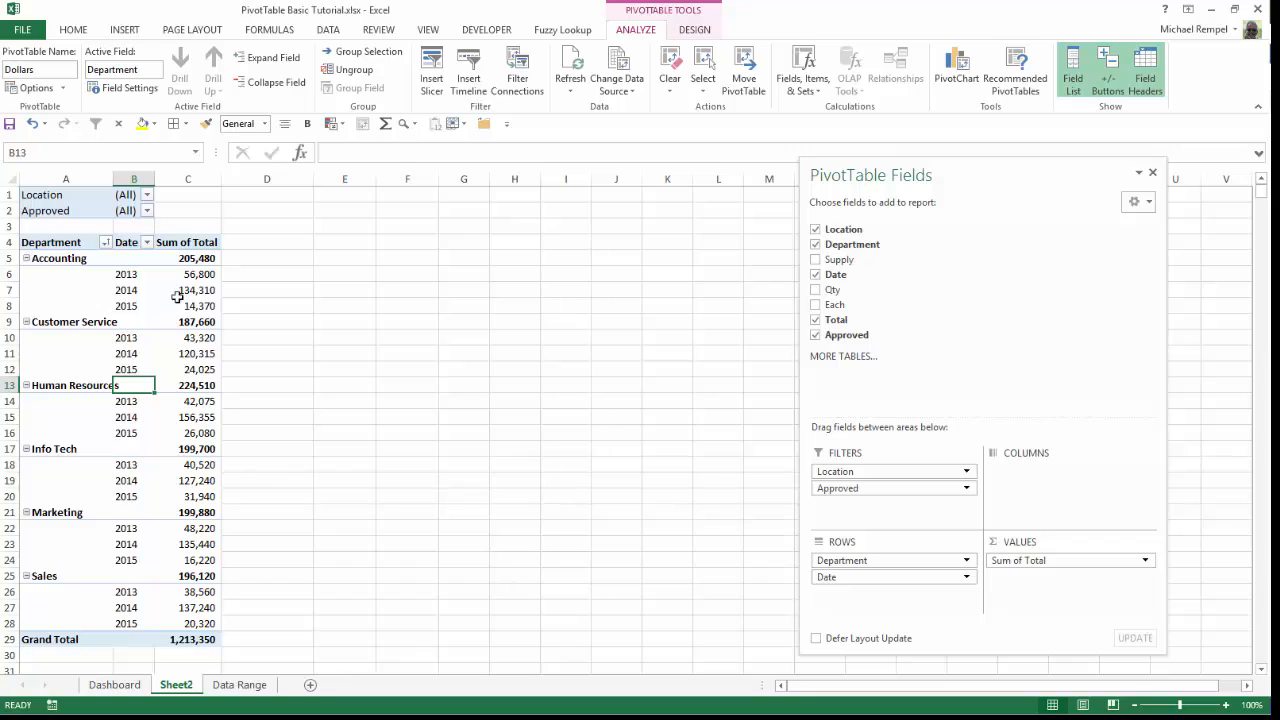
- Regroup the PivotTable's Date field by Months only
mouse_move(201, 413)
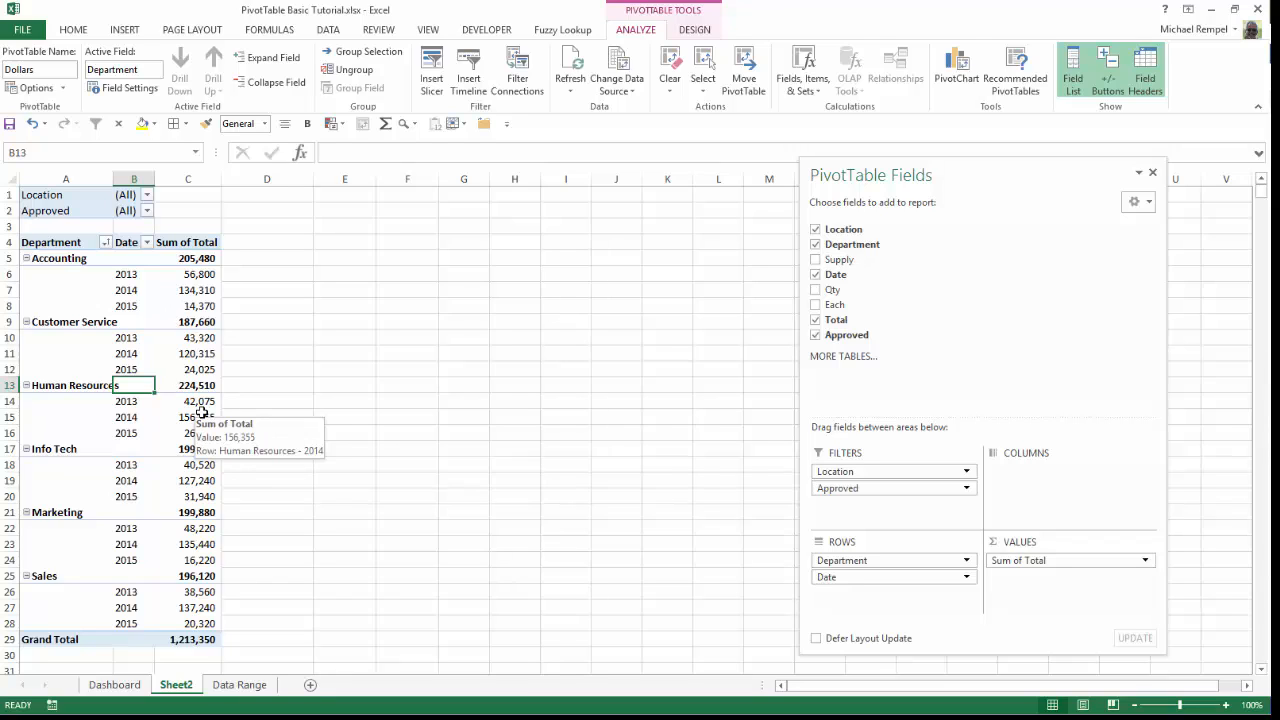
left_click(129, 290)
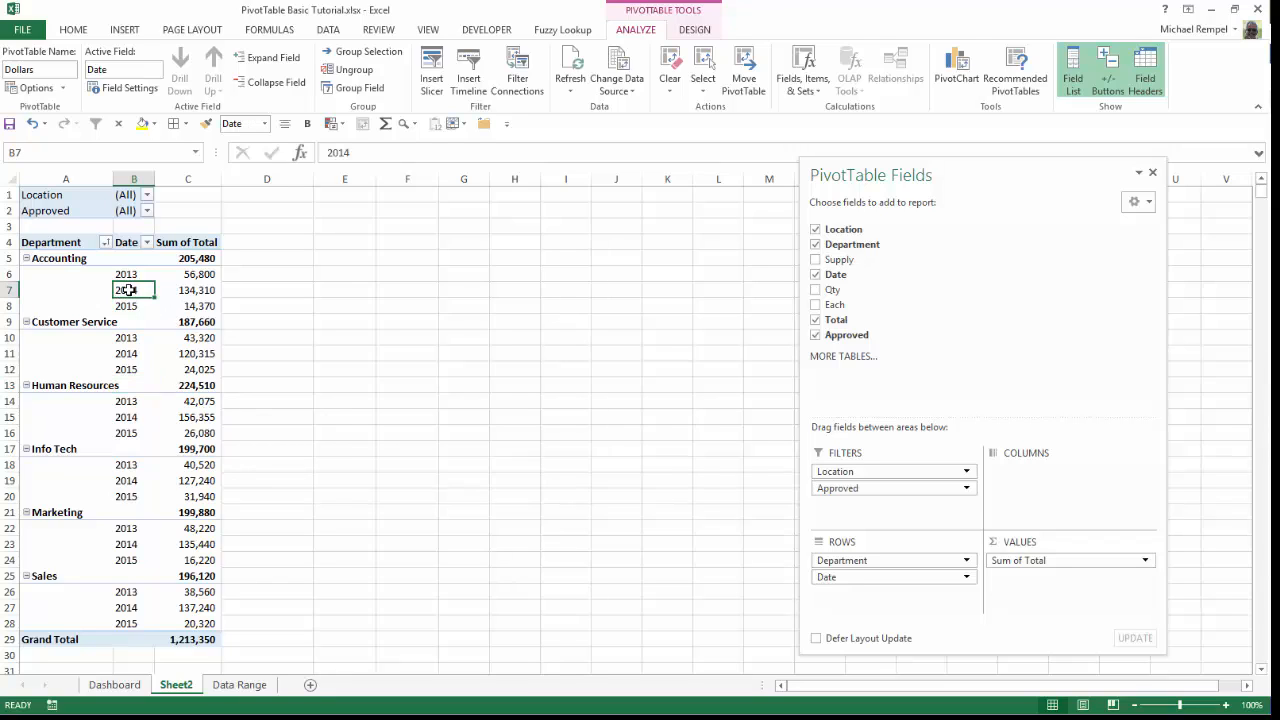
right_click(129, 290)
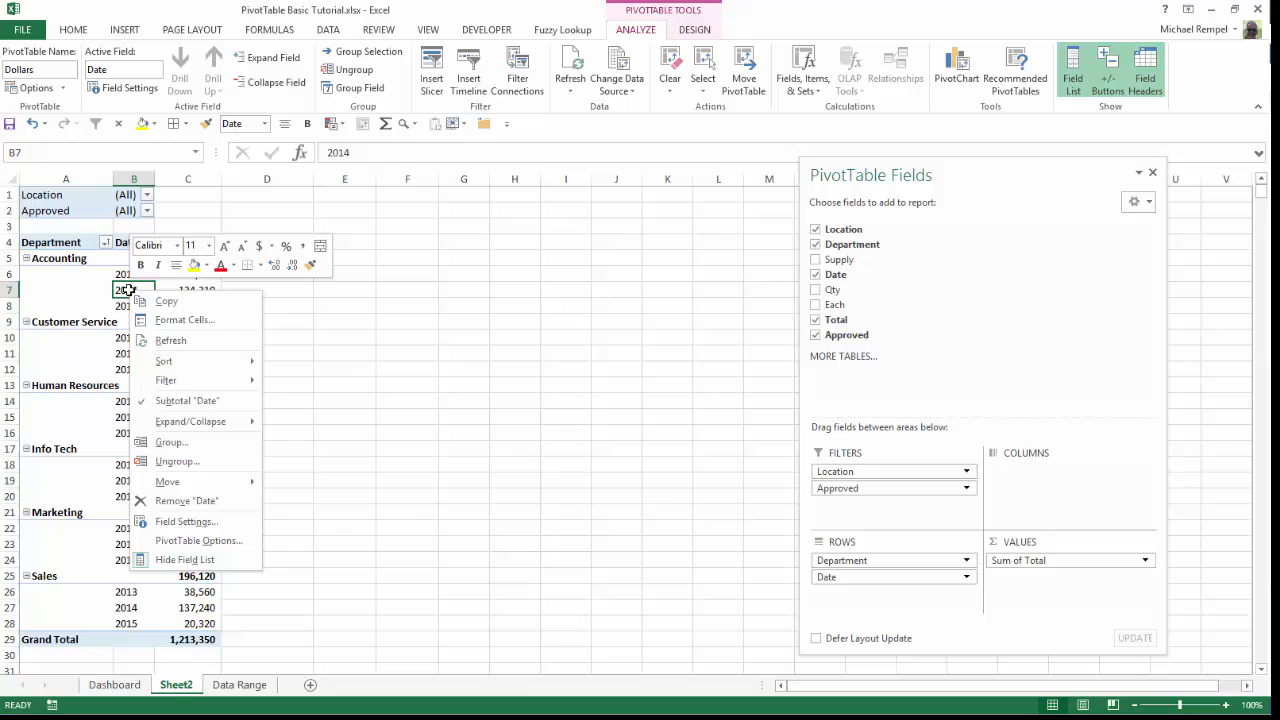
left_click(182, 449)
left_click_drag(157, 192, 426, 220)
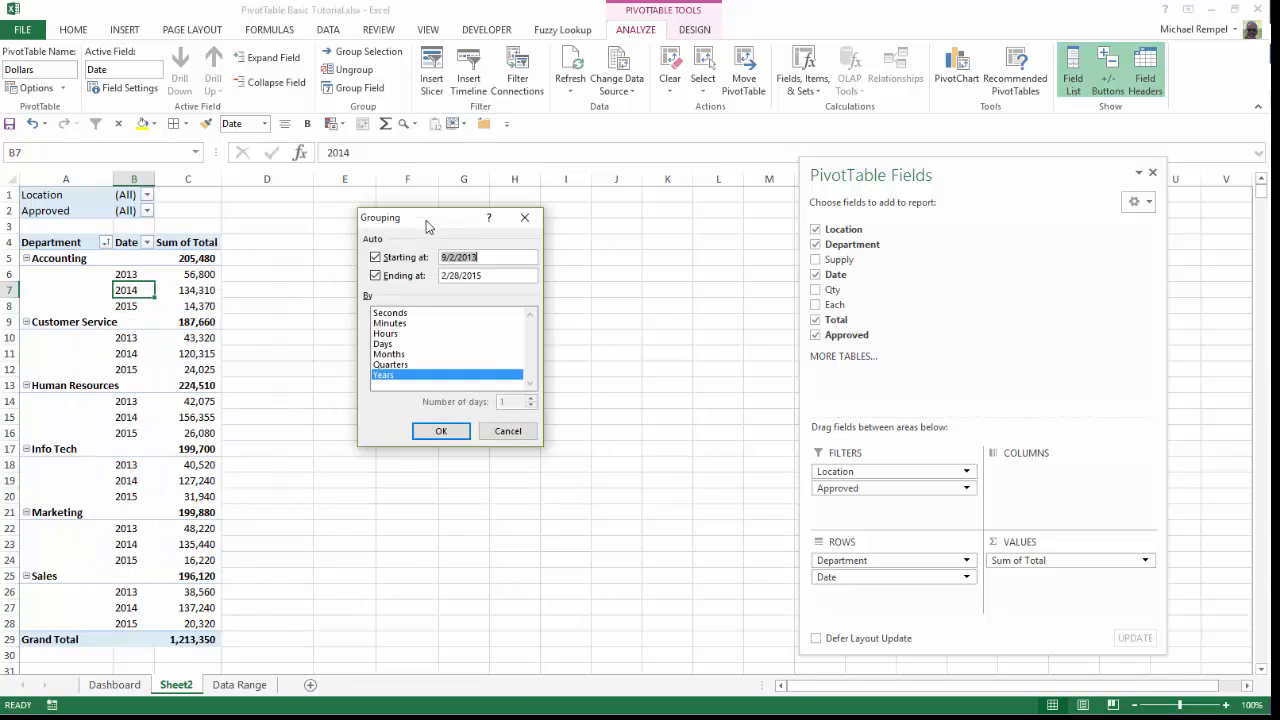
left_click(389, 354)
left_click(385, 374)
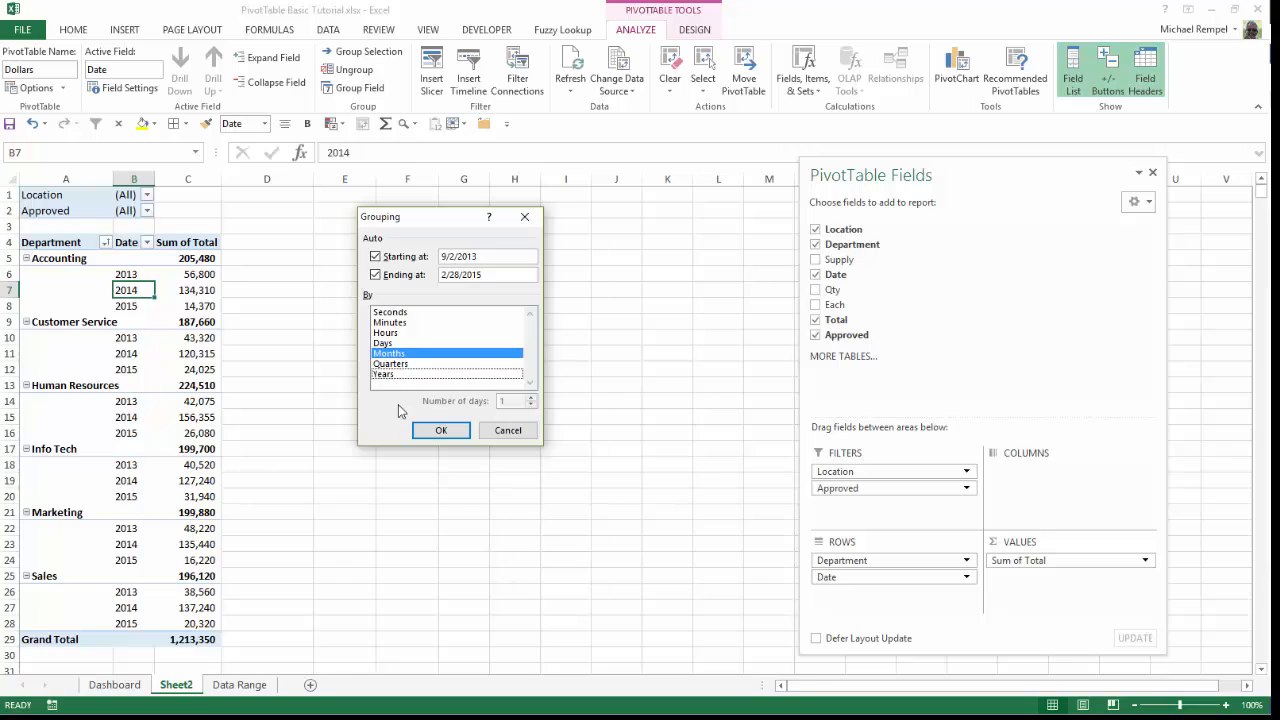
left_click(452, 434)
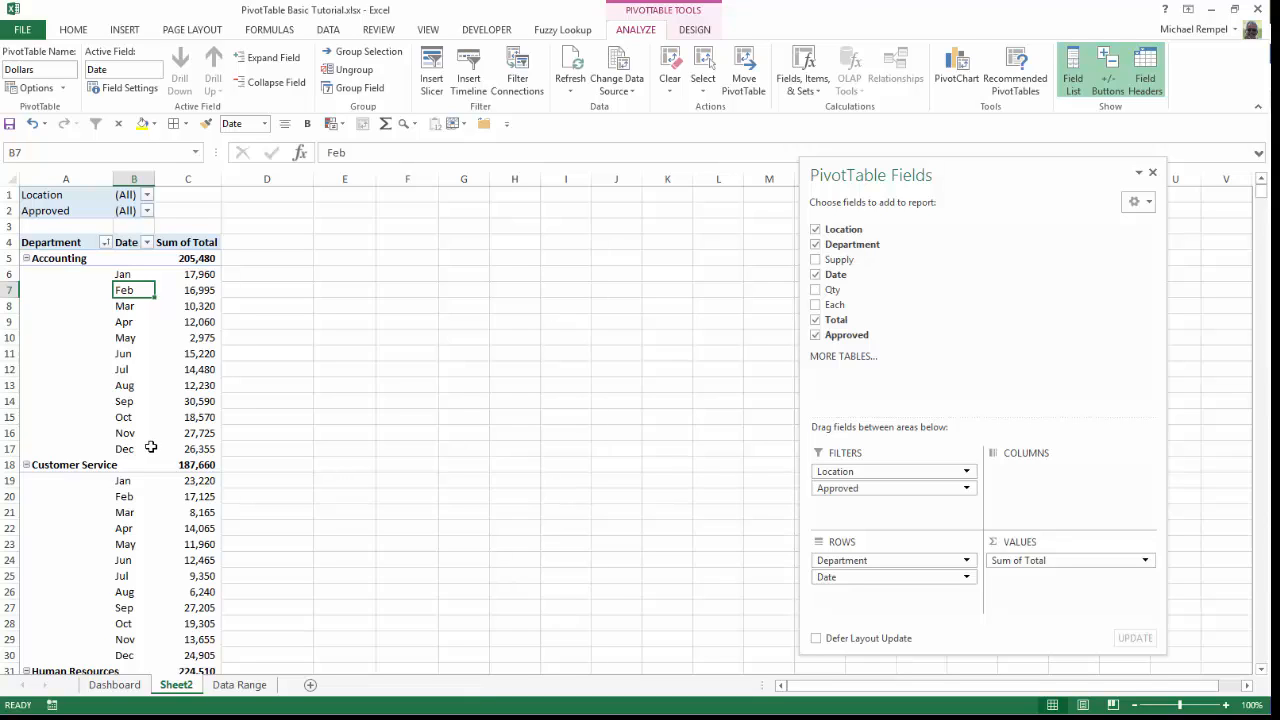
- Regroup the PivotTable's Date field by Quarters and Years instead of Months
left_click(140, 275)
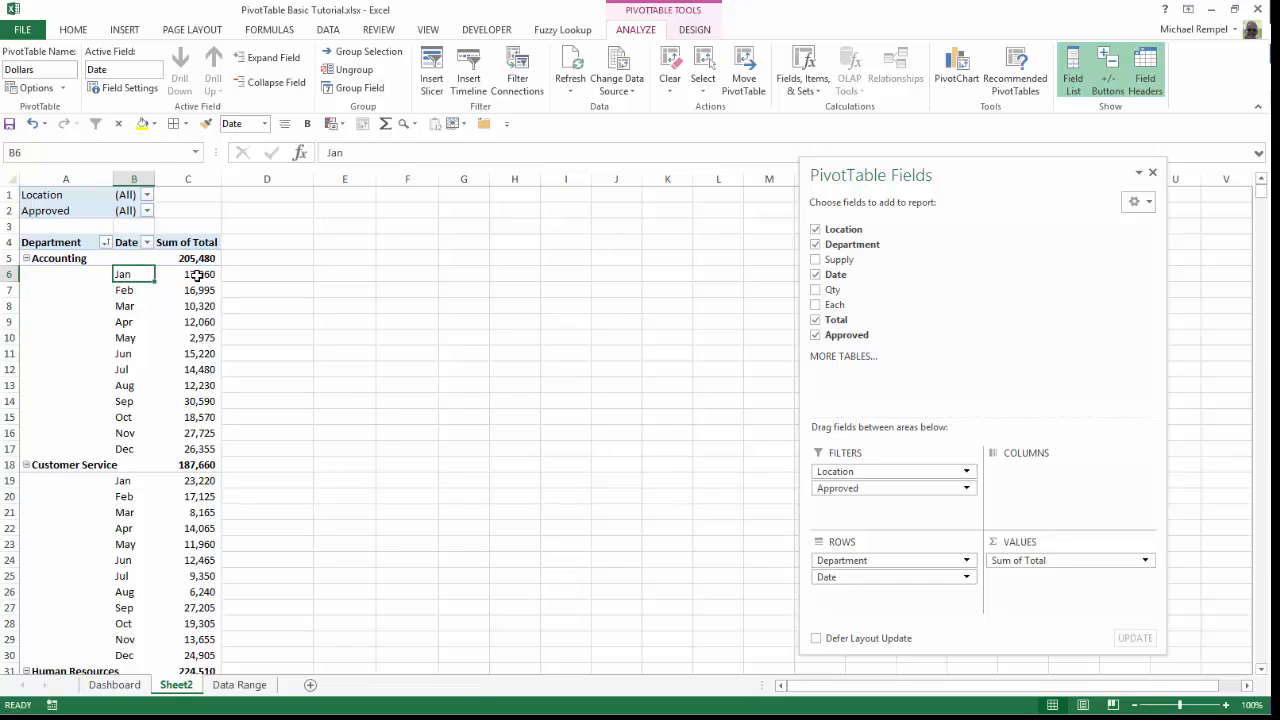
left_click(198, 275)
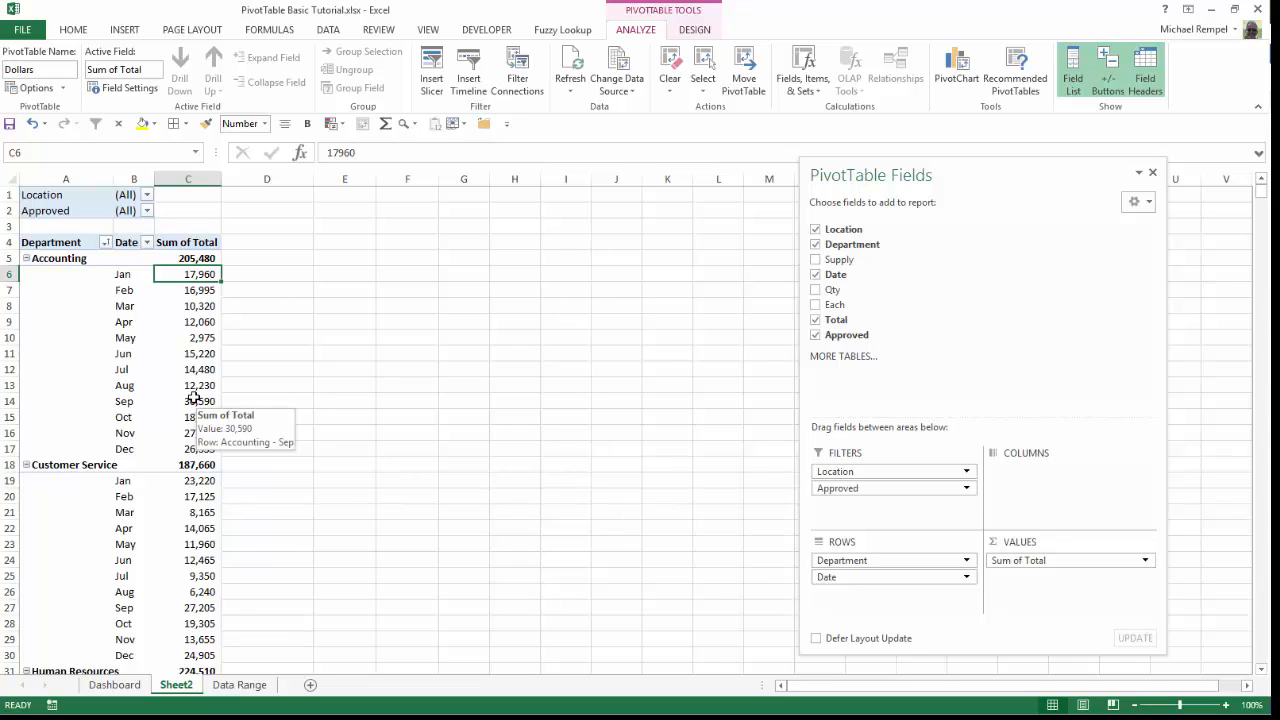
left_click(123, 289)
right_click(125, 290)
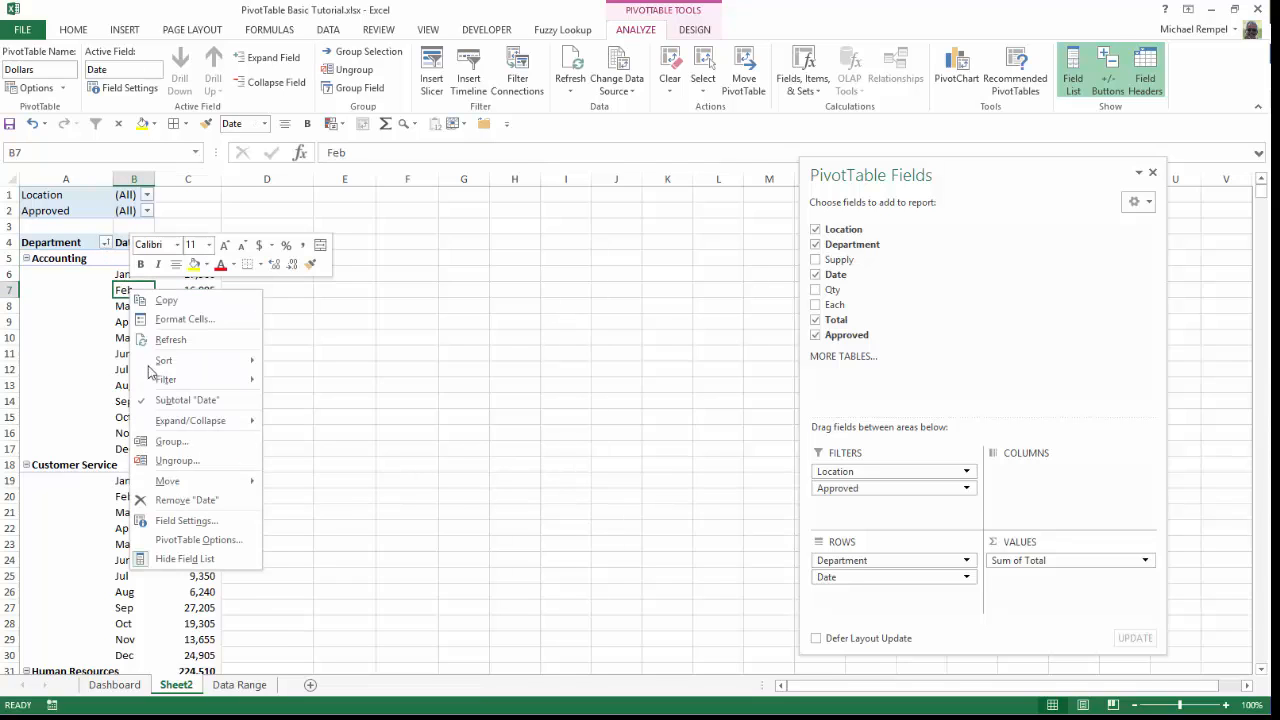
left_click(170, 442)
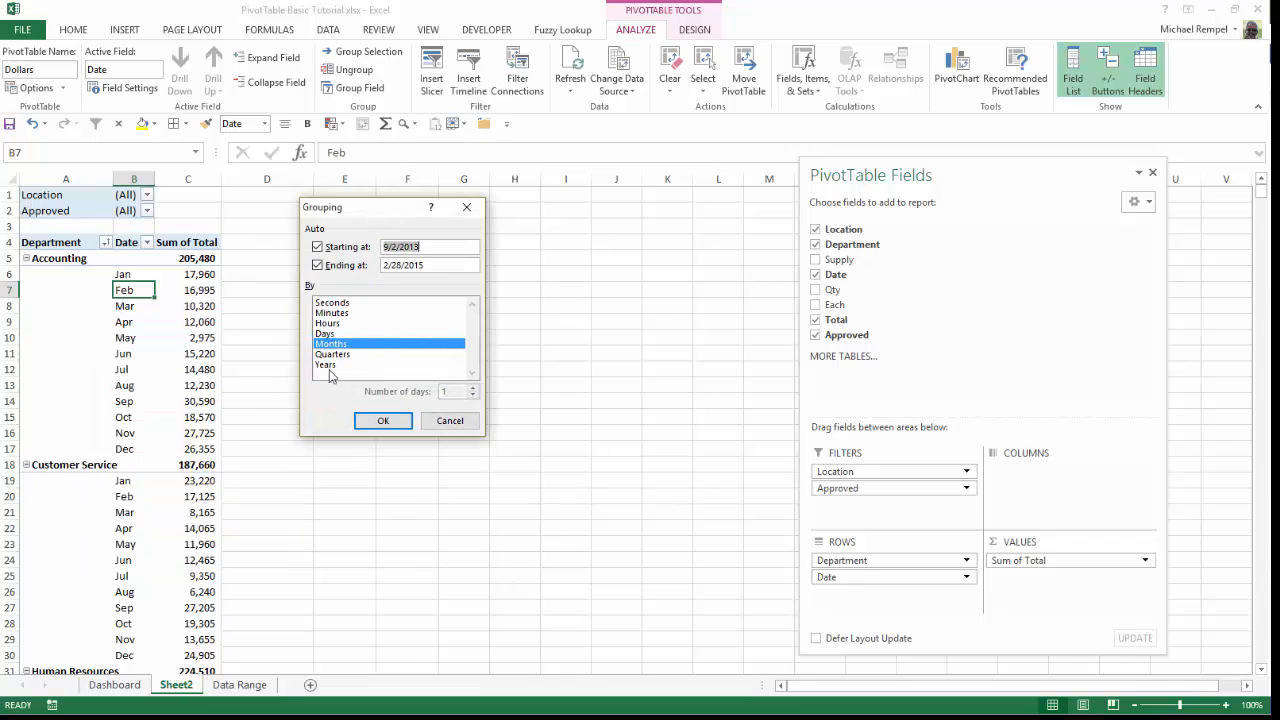
left_click(327, 365)
left_click(338, 346)
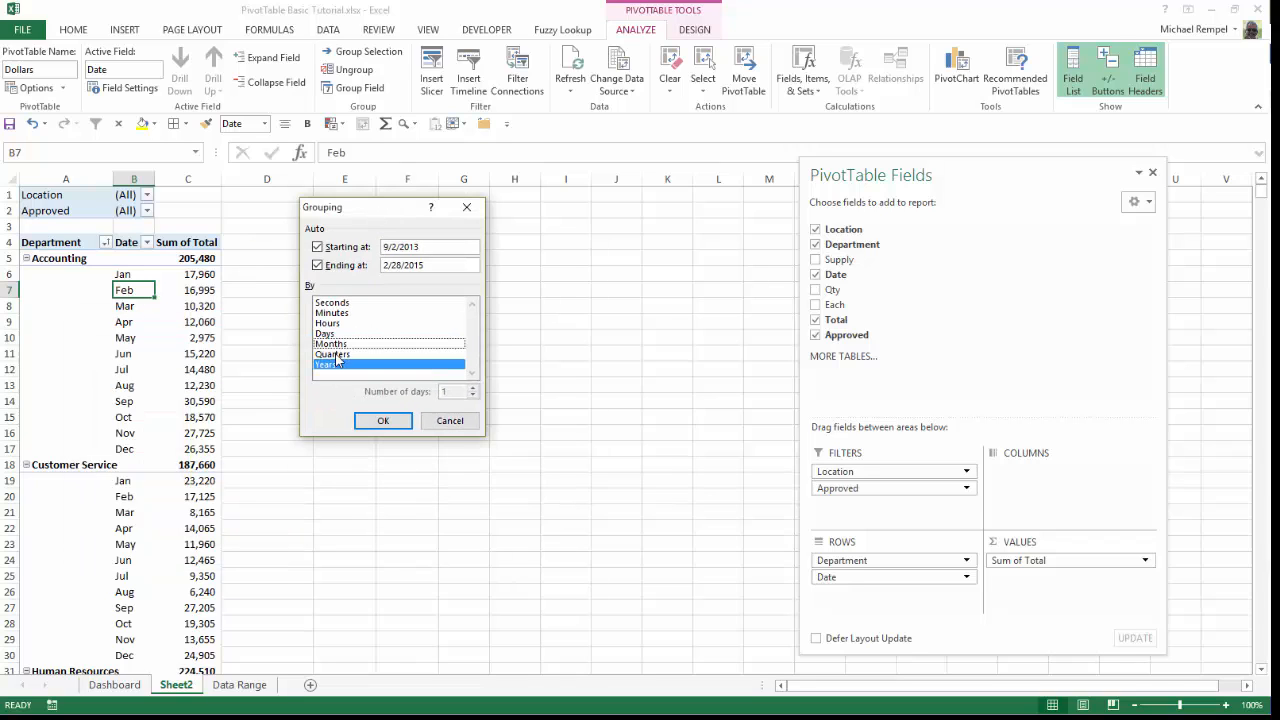
left_click(340, 356)
left_click(380, 422)
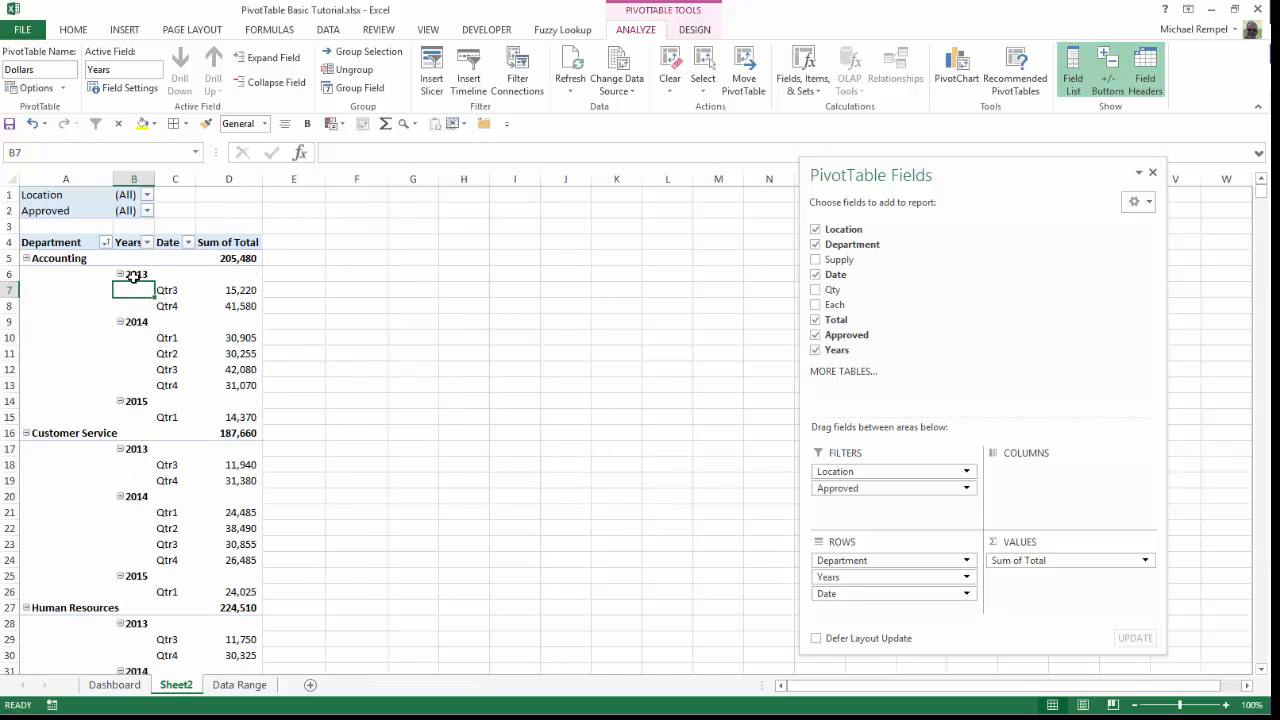
- Ungroup the PivotTable's Date field and remove Date from the rows, leaving only Department there
left_click(134, 276)
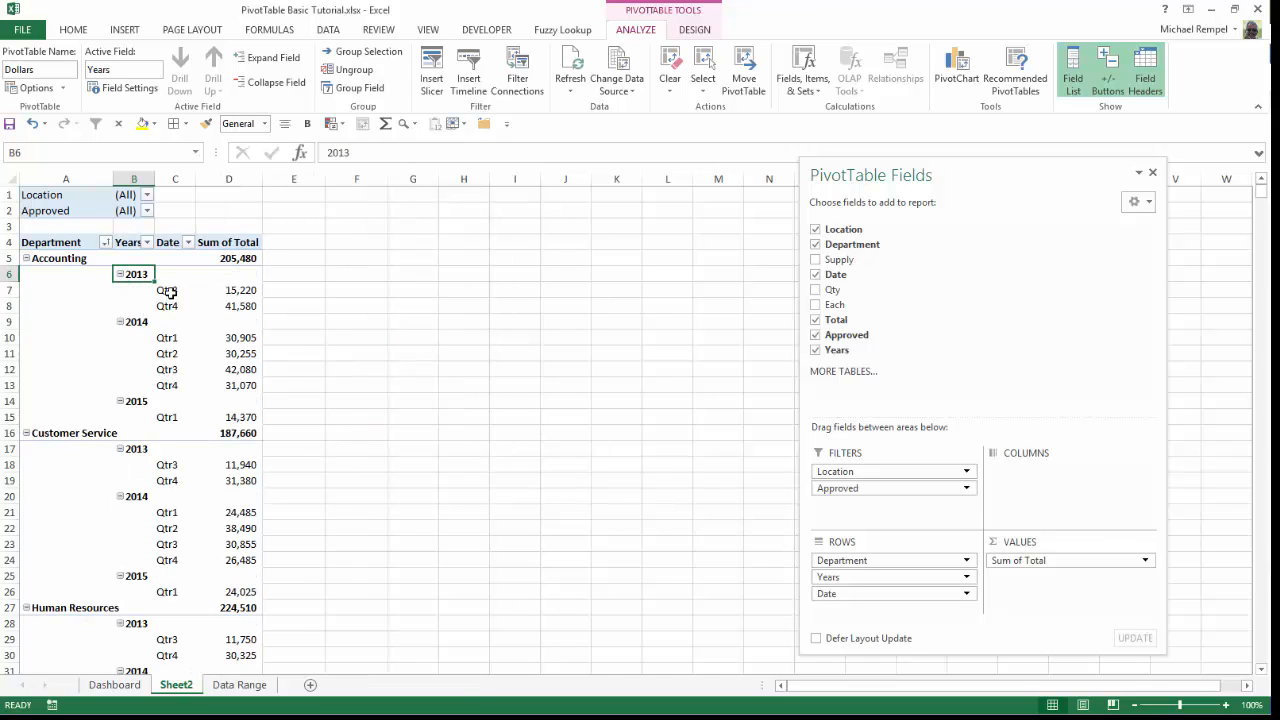
left_click(170, 291)
left_click(167, 306)
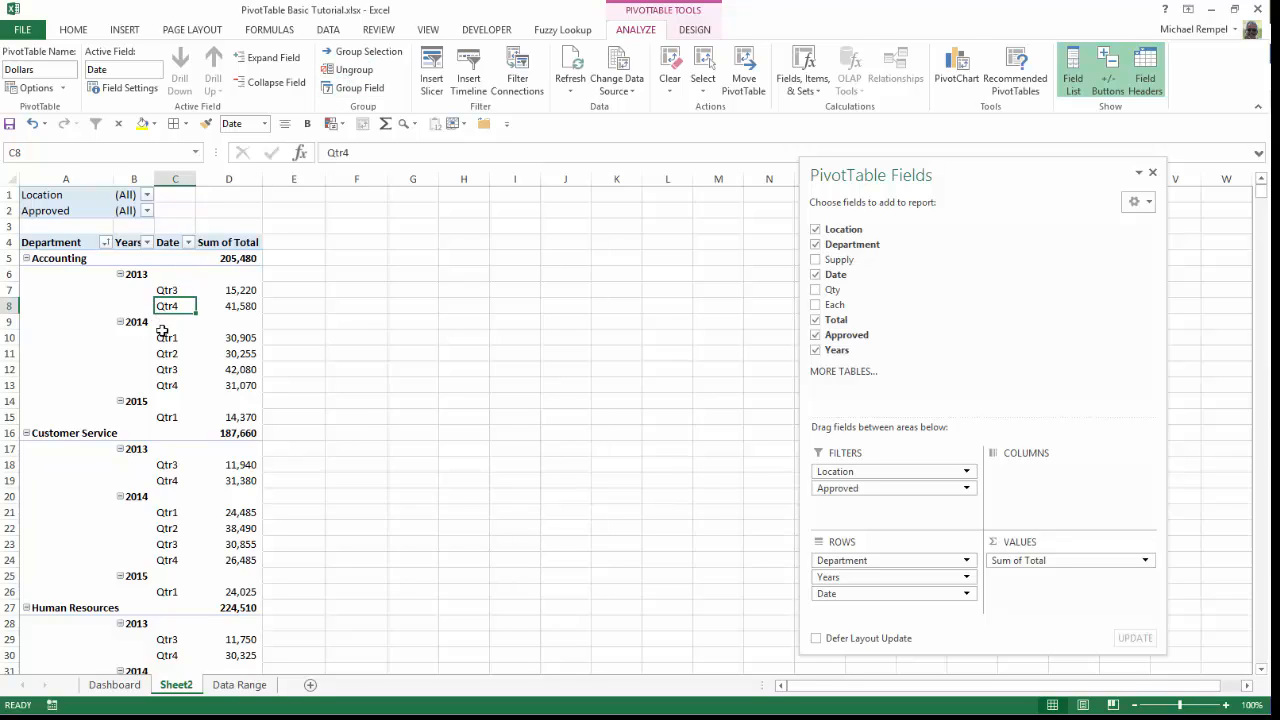
left_click(354, 70)
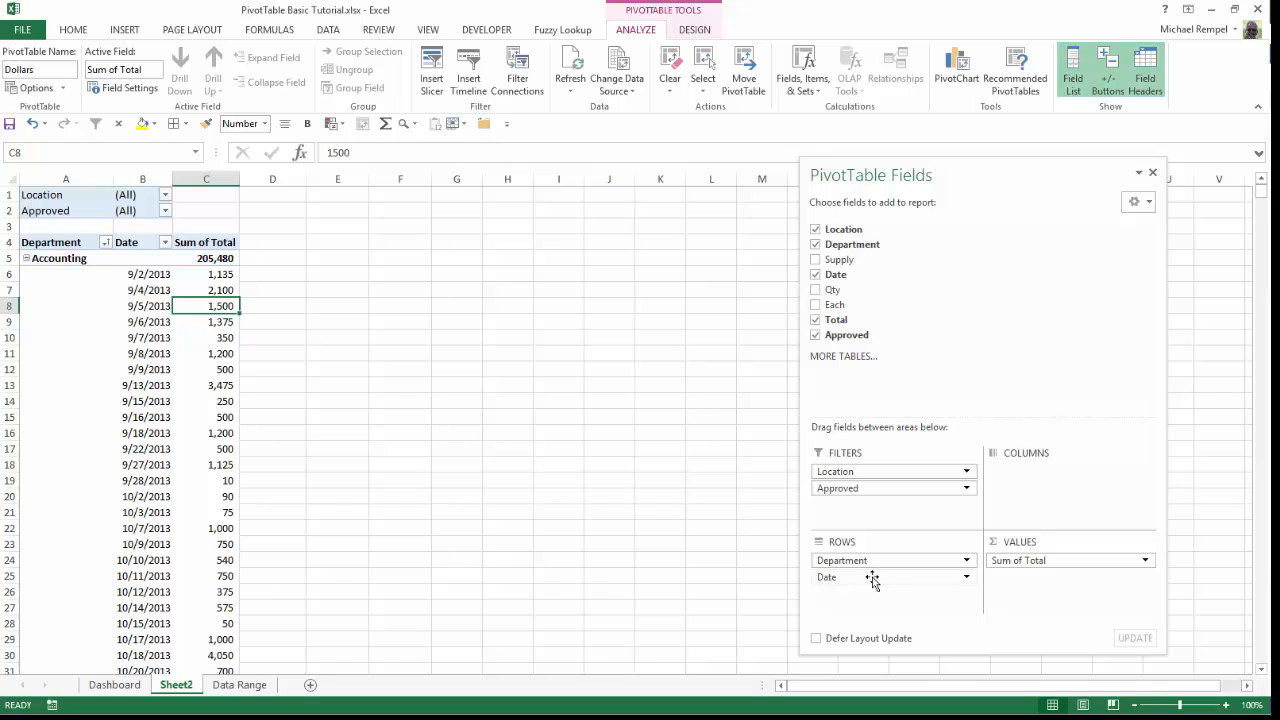
left_click_drag(878, 577, 950, 277)
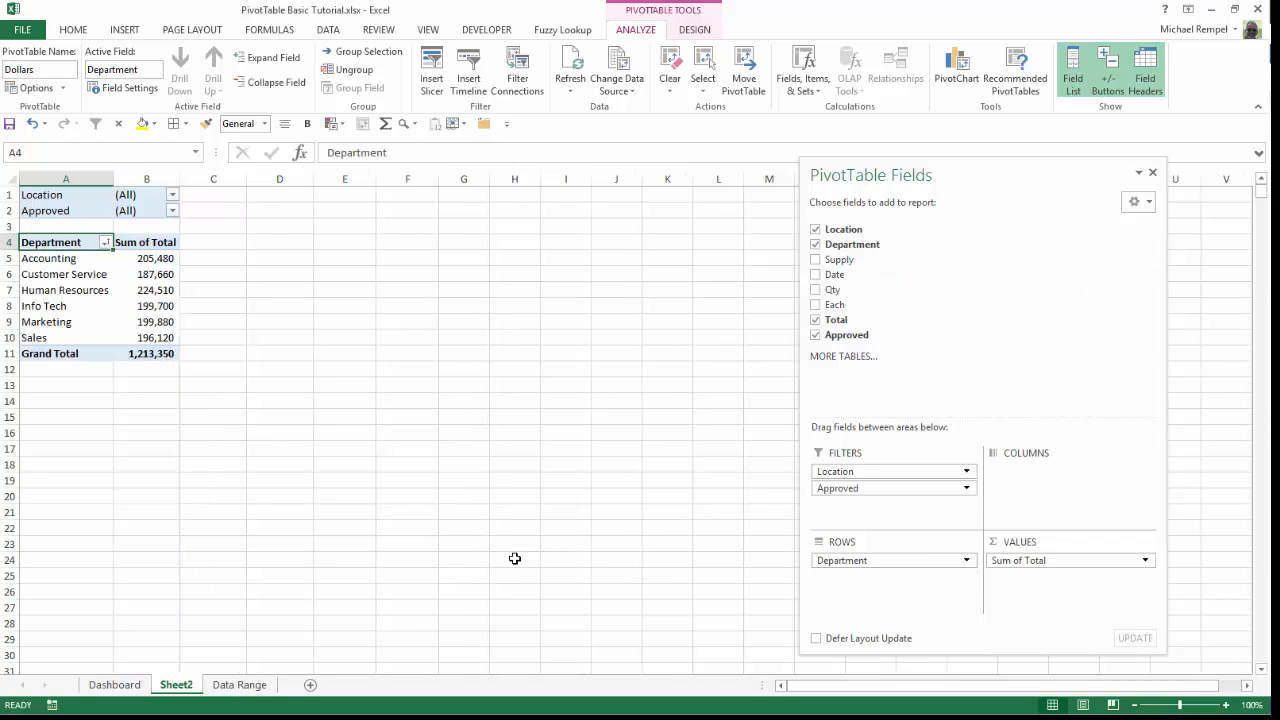
- Add the Supply field to the pivot table's columns
left_click_drag(845, 261, 1073, 487)
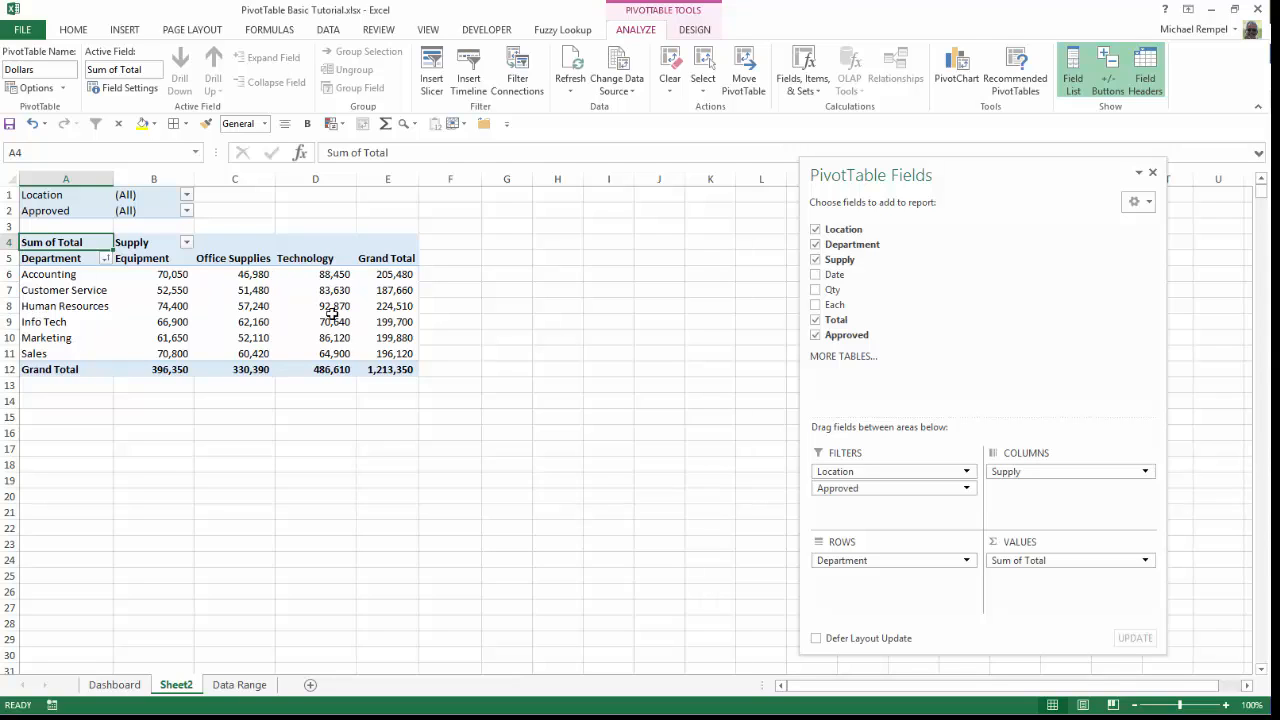
mouse_move(312, 338)
mouse_move(322, 312)
- Look at the Data Range sheet, and drill down into the Customer Service Technology total to list its source records on a new sheet
left_click(318, 292)
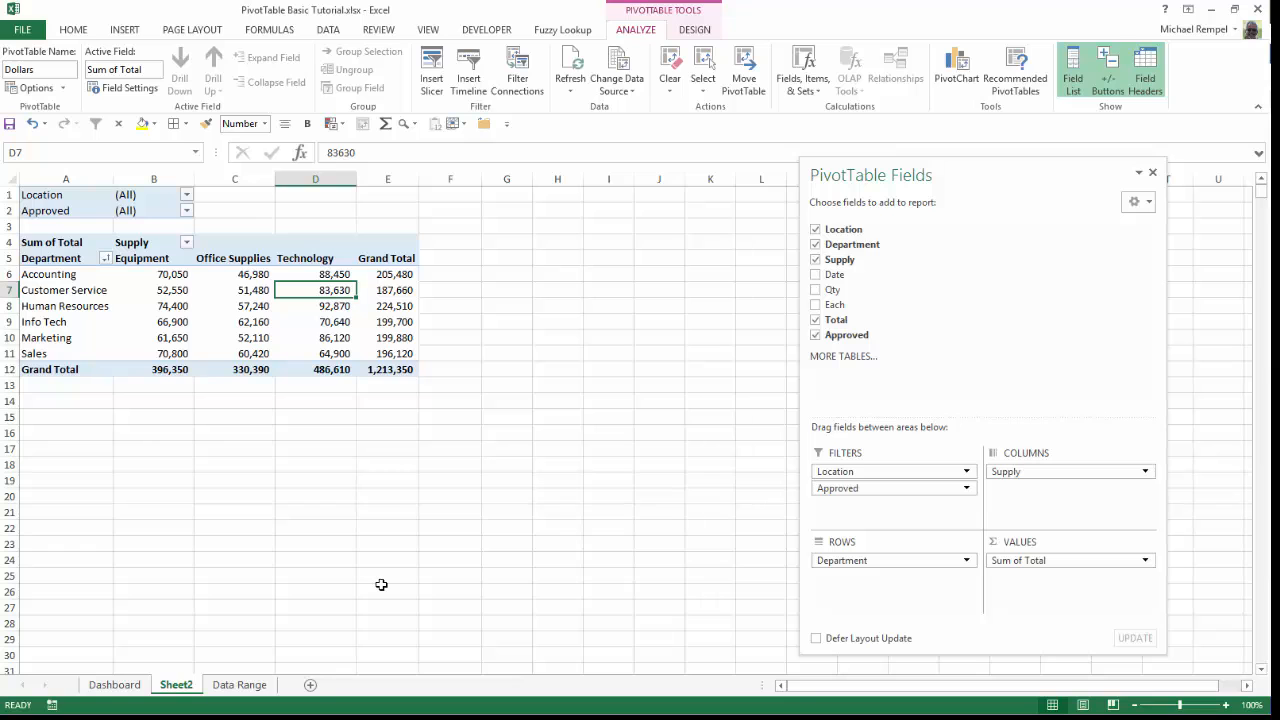
left_click(241, 686)
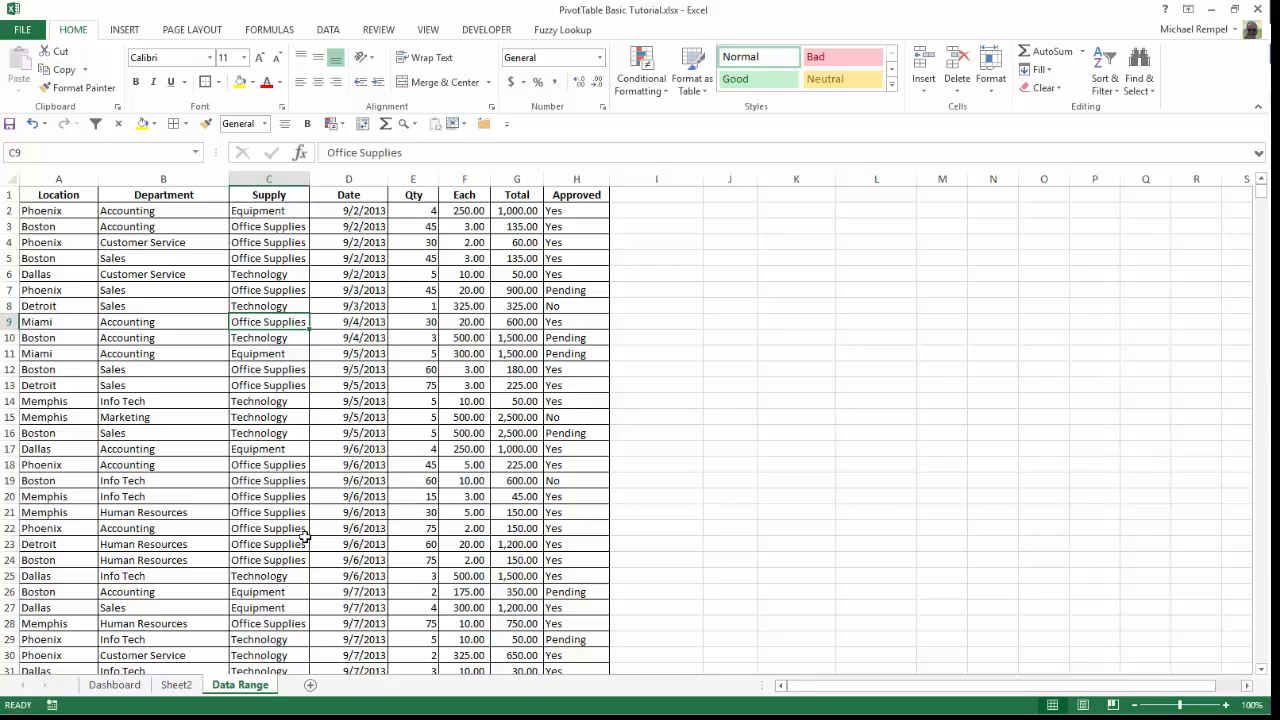
left_click(177, 686)
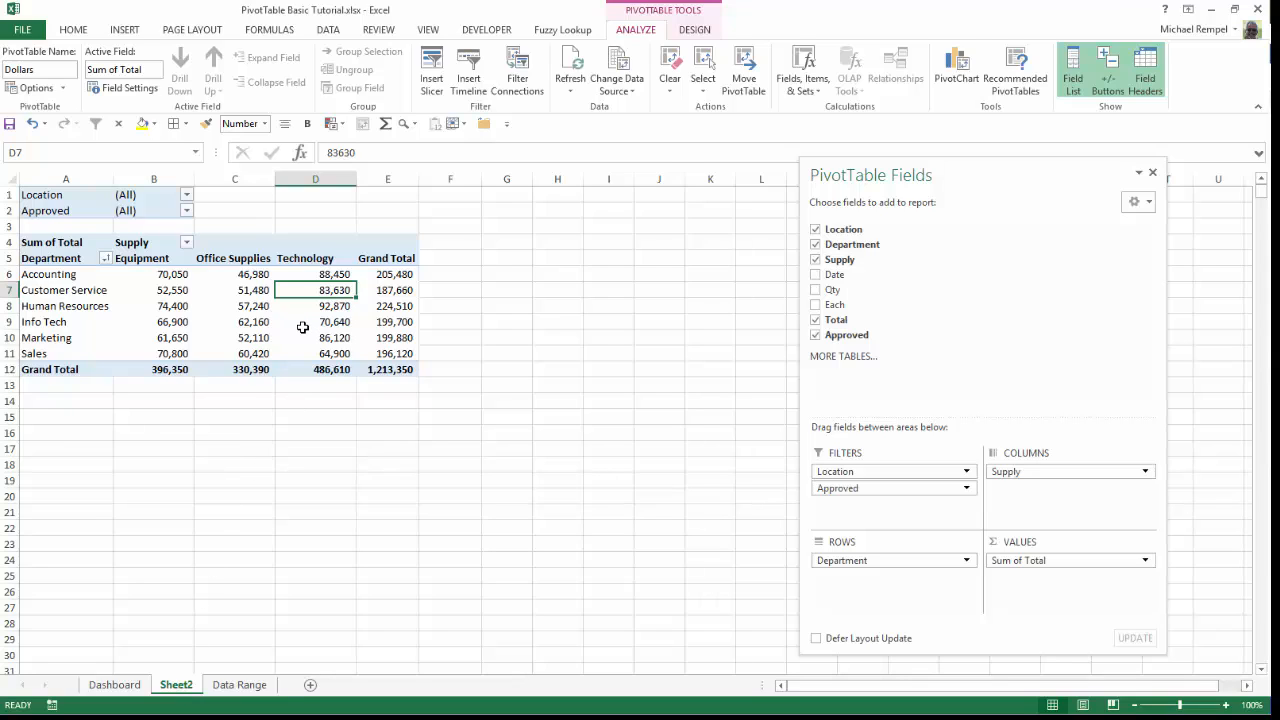
mouse_move(302, 328)
double_click(326, 290)
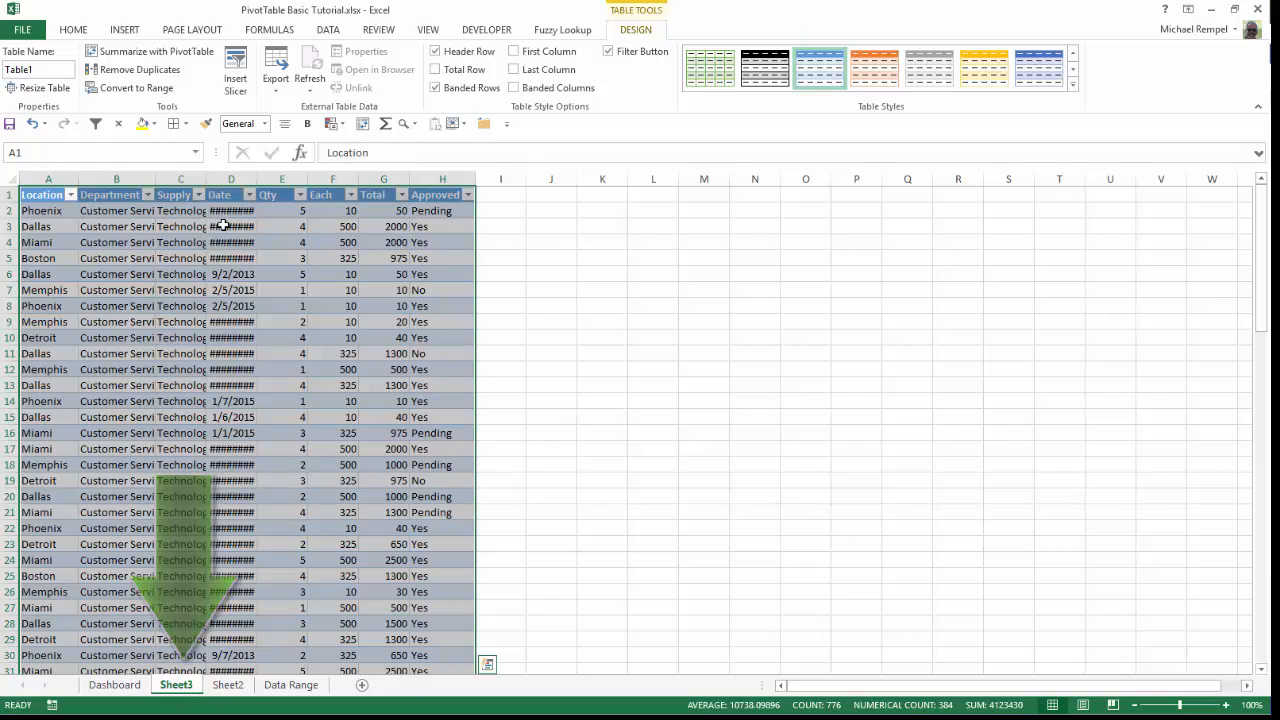
- Widen the Date column of the drill-down table to fit its dates and check the sum of the Total column
left_click(222, 224)
double_click(259, 177)
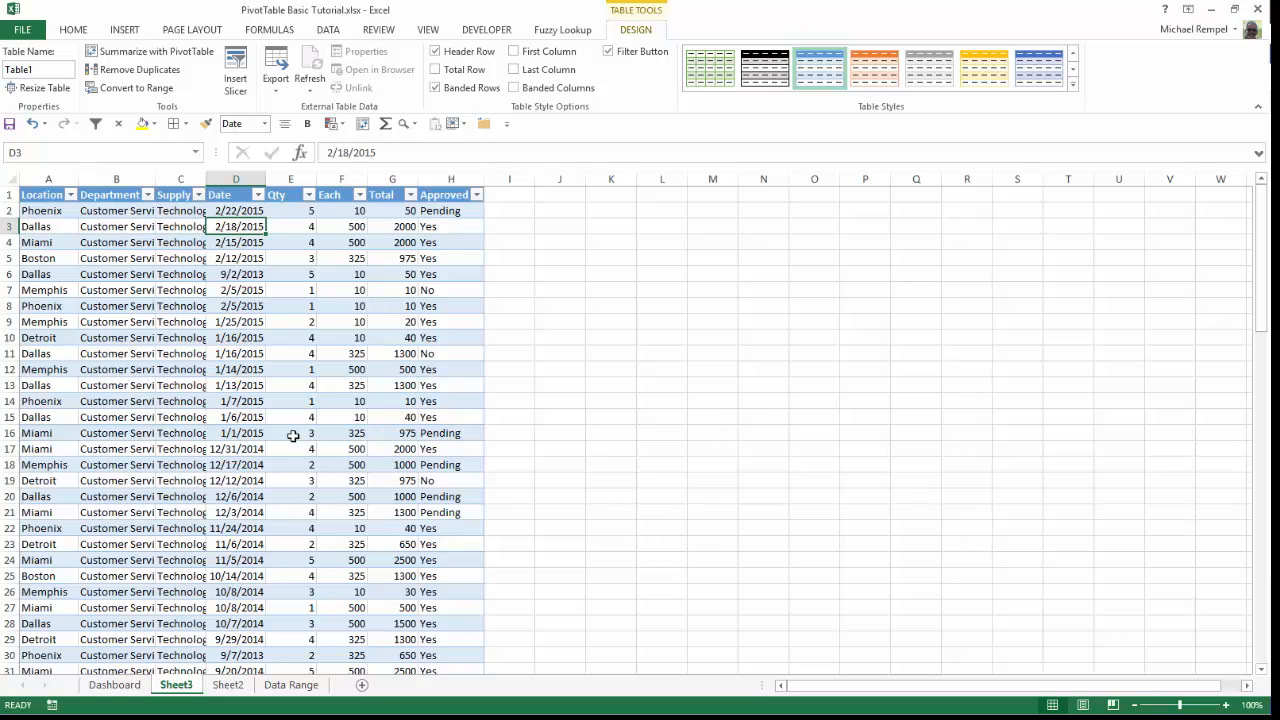
left_click(392, 177)
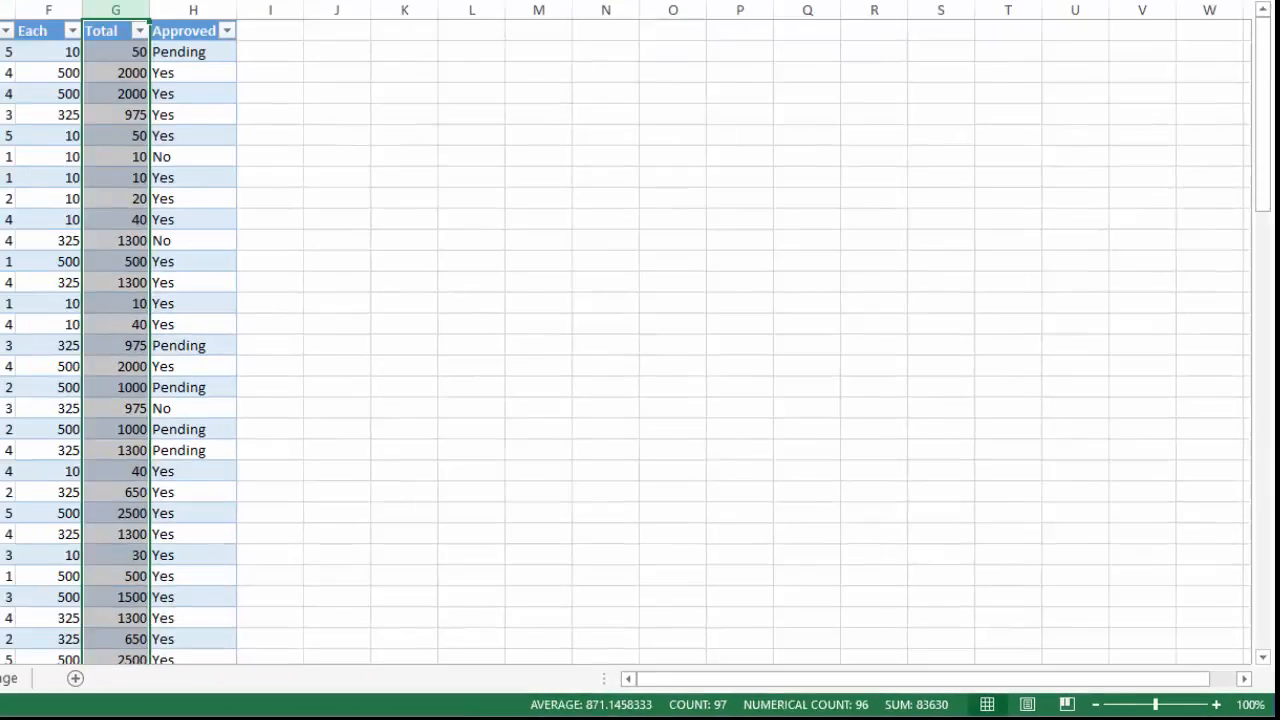
left_click(288, 241)
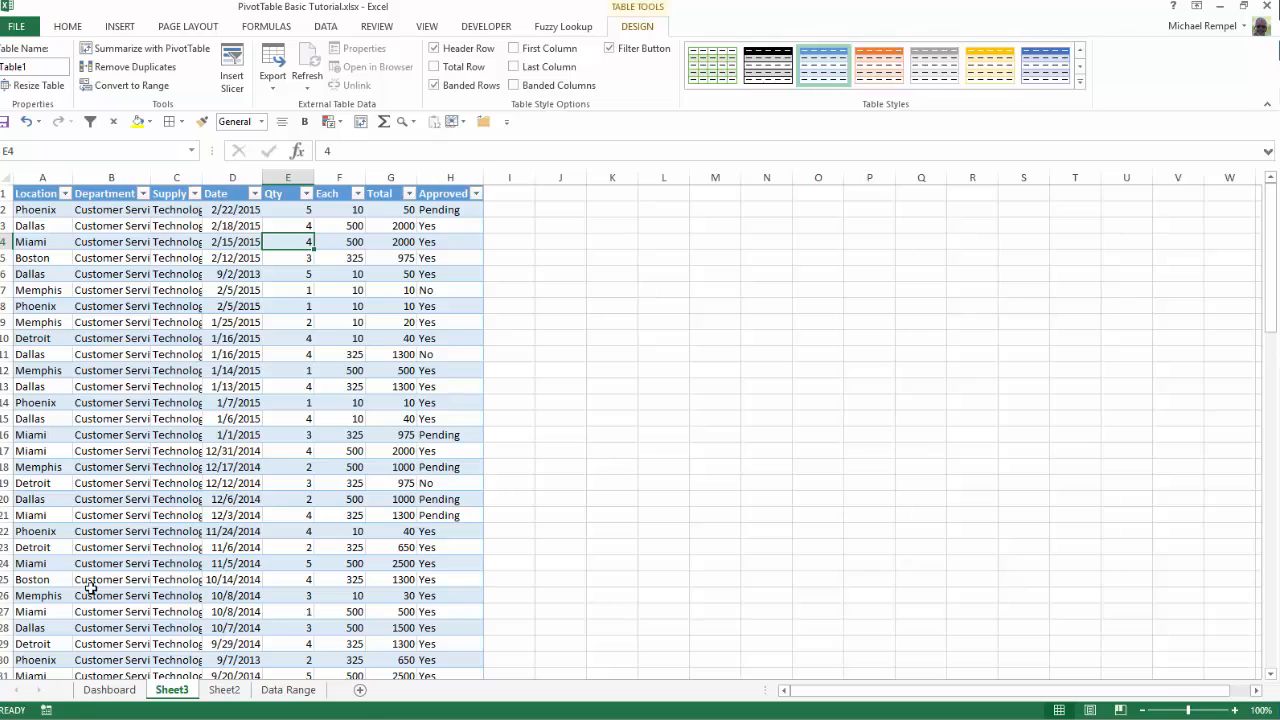
- Delete Sheet3 containing the drill-down records
right_click(182, 693)
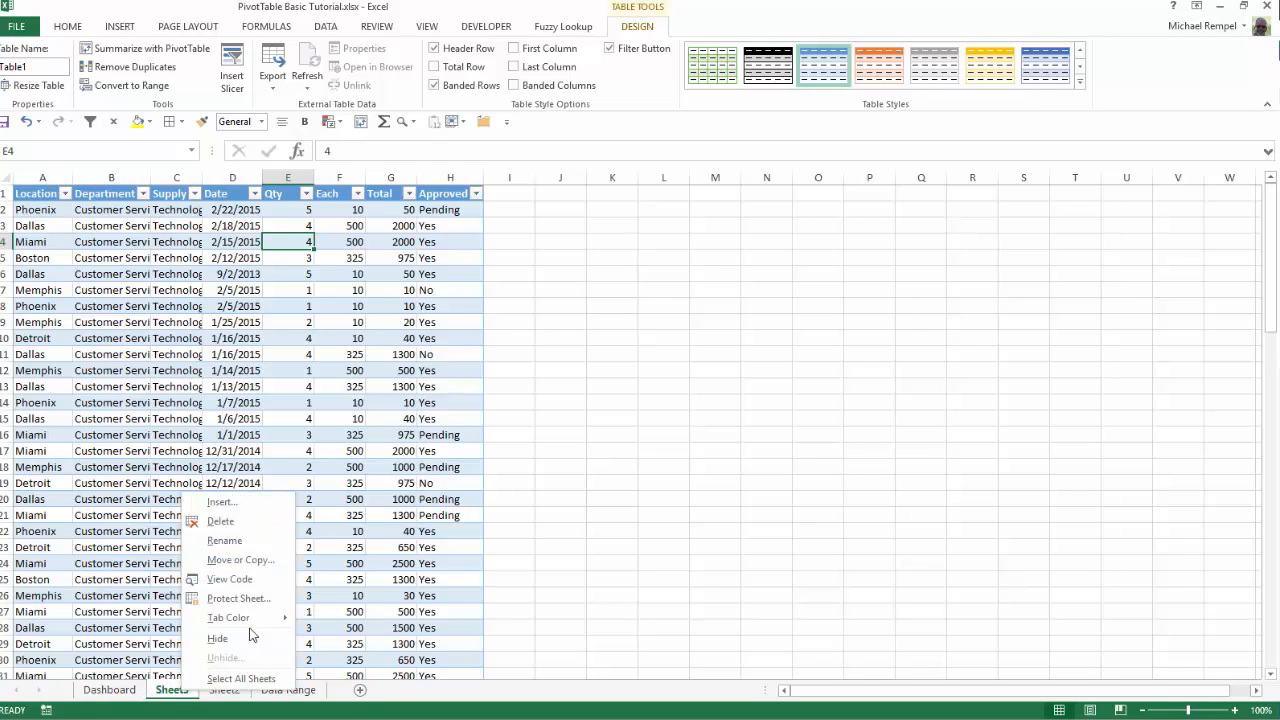
left_click(218, 521)
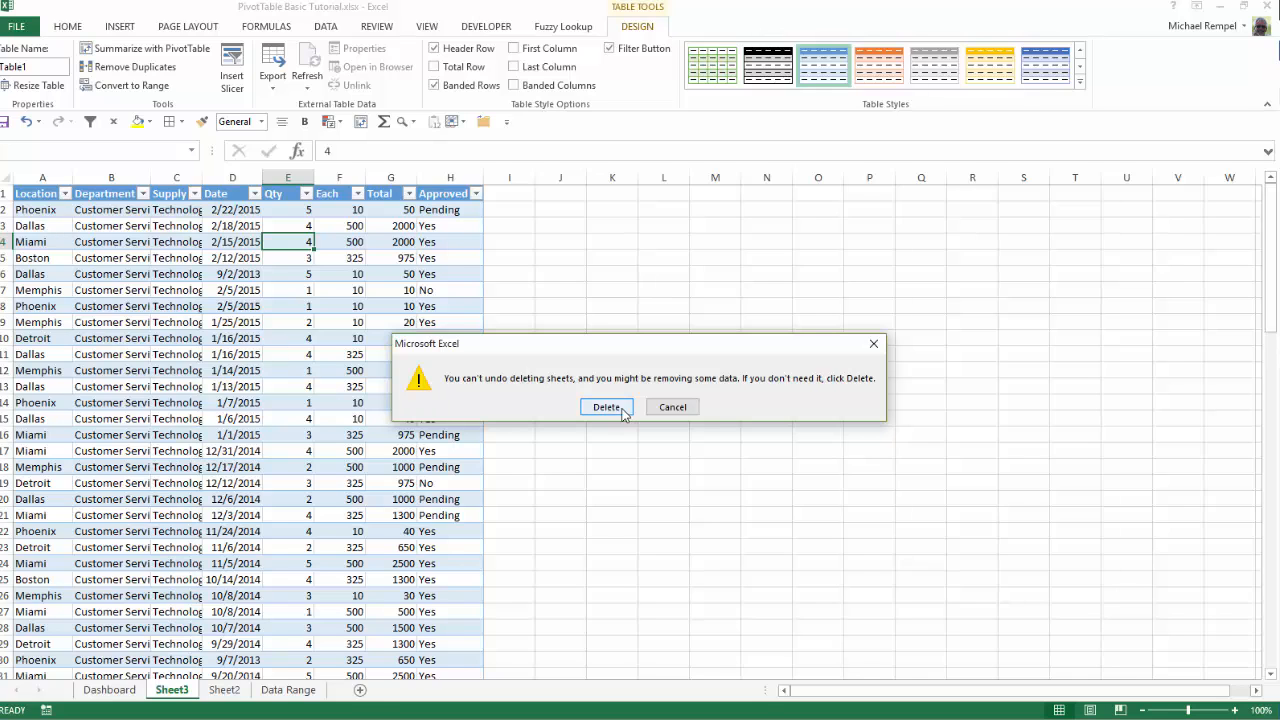
left_click(607, 408)
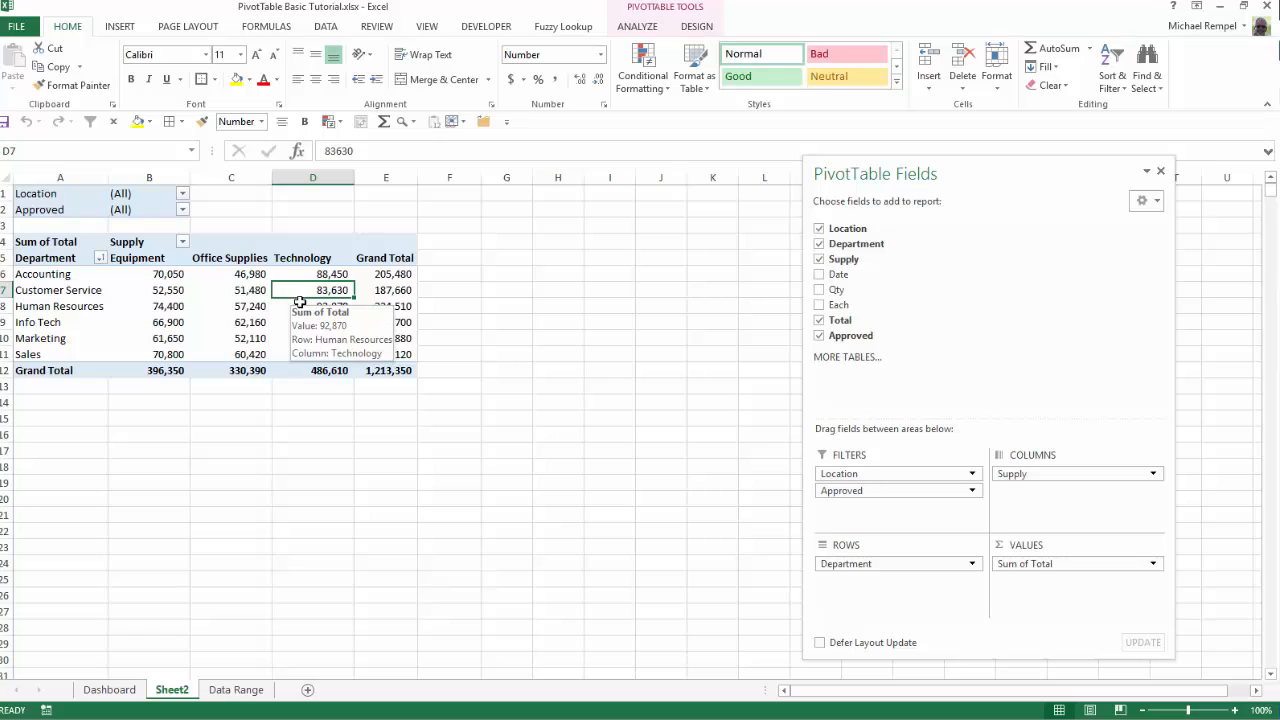
- Open the value field settings for Sum of Total and examine the available Show Values As calculations
mouse_move(317, 341)
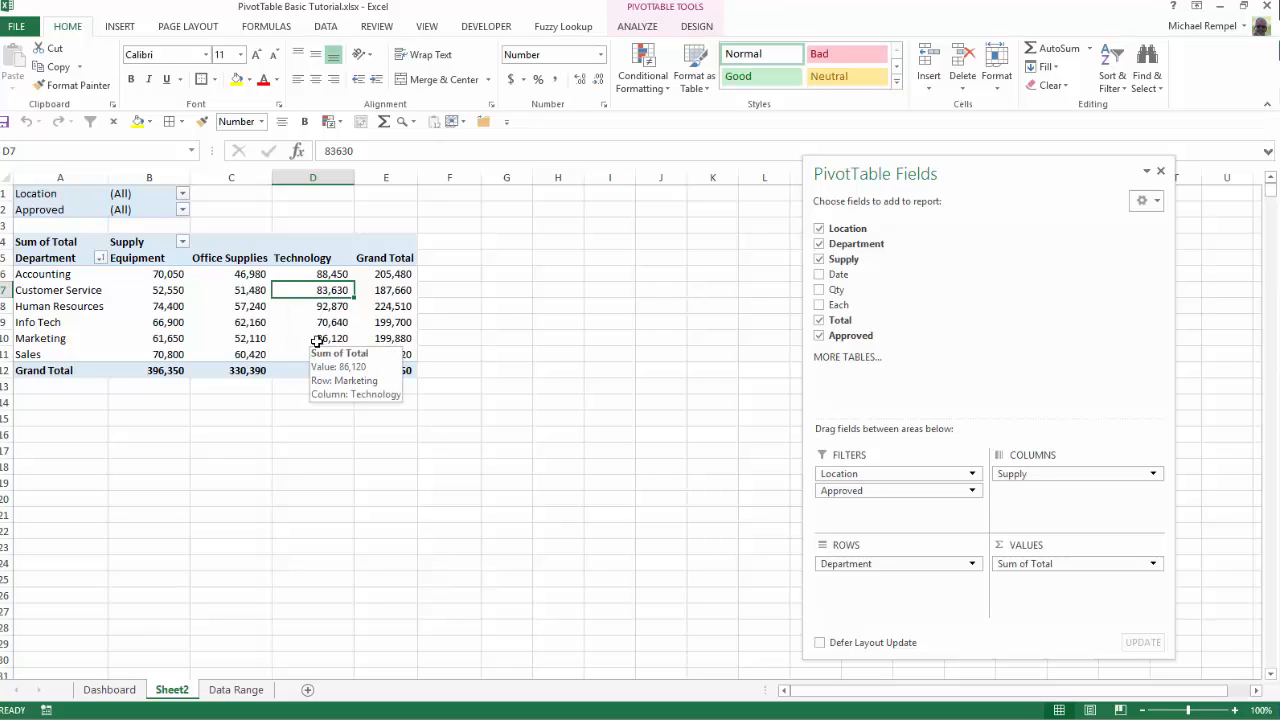
left_click(638, 27)
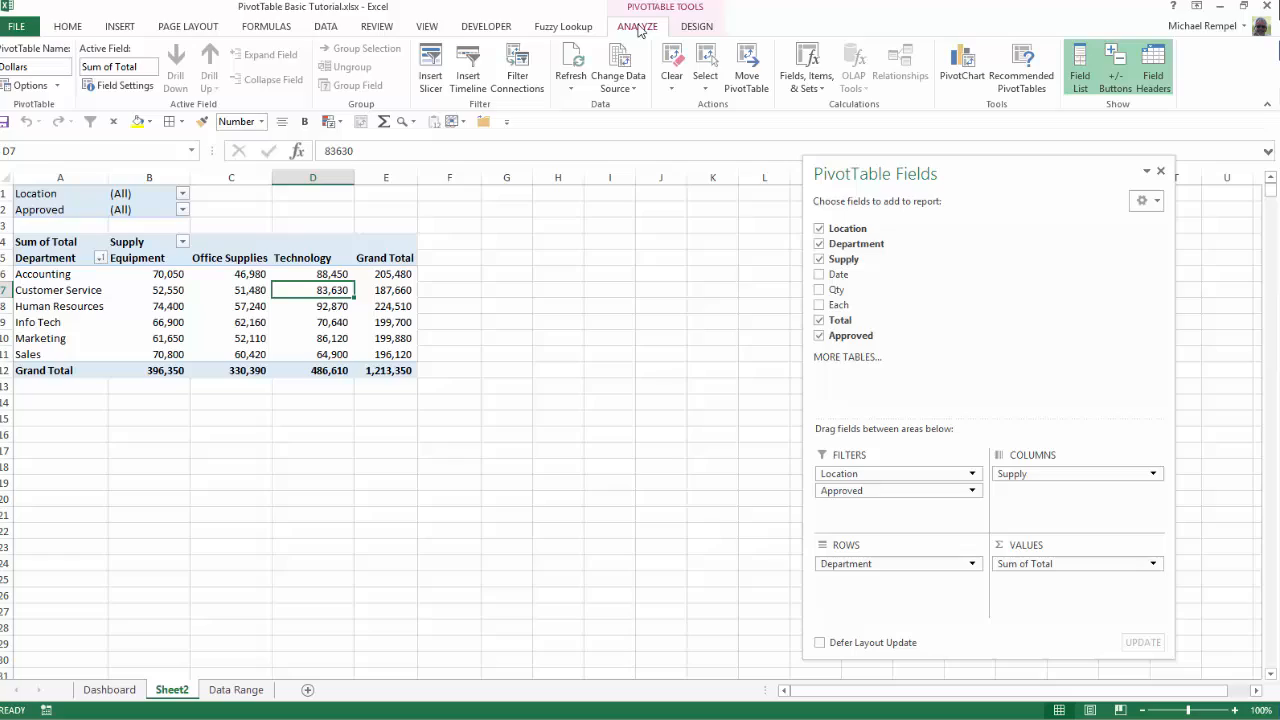
left_click(138, 86)
mouse_move(554, 149)
left_mouse_down()
mouse_move(521, 122)
mouse_move(544, 119)
mouse_move(568, 144)
left_mouse_up()
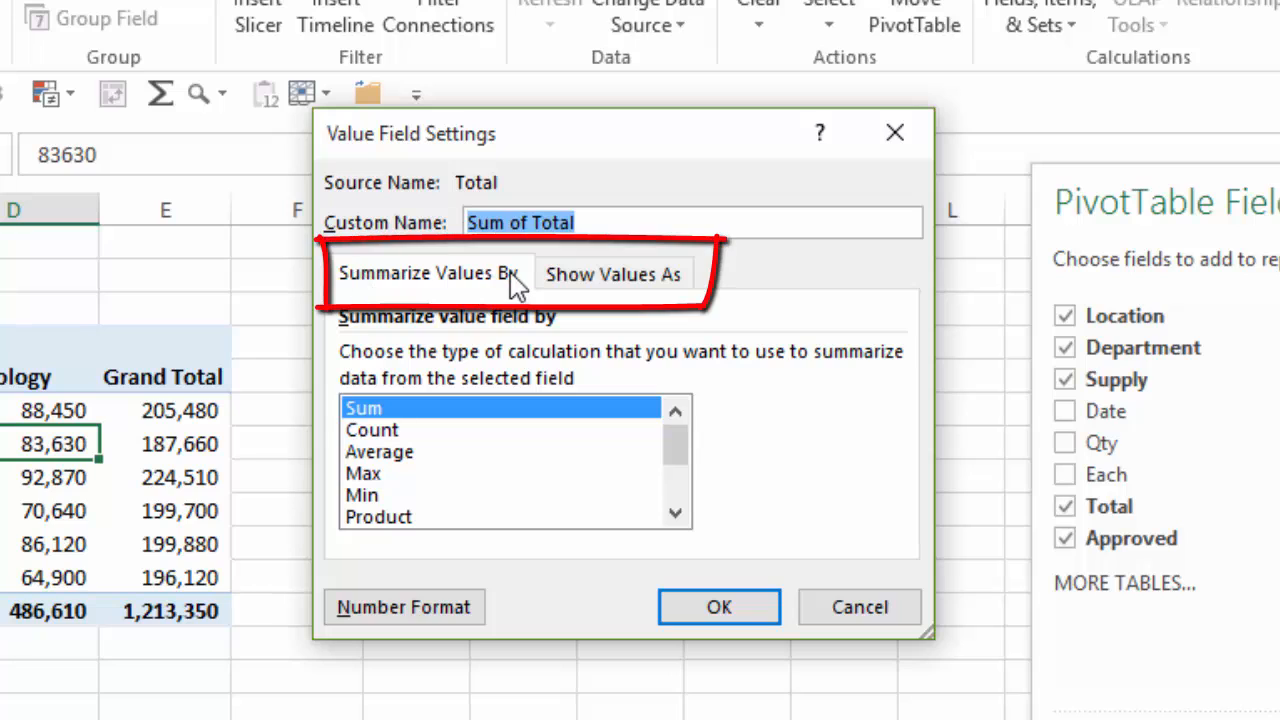
left_click(652, 278)
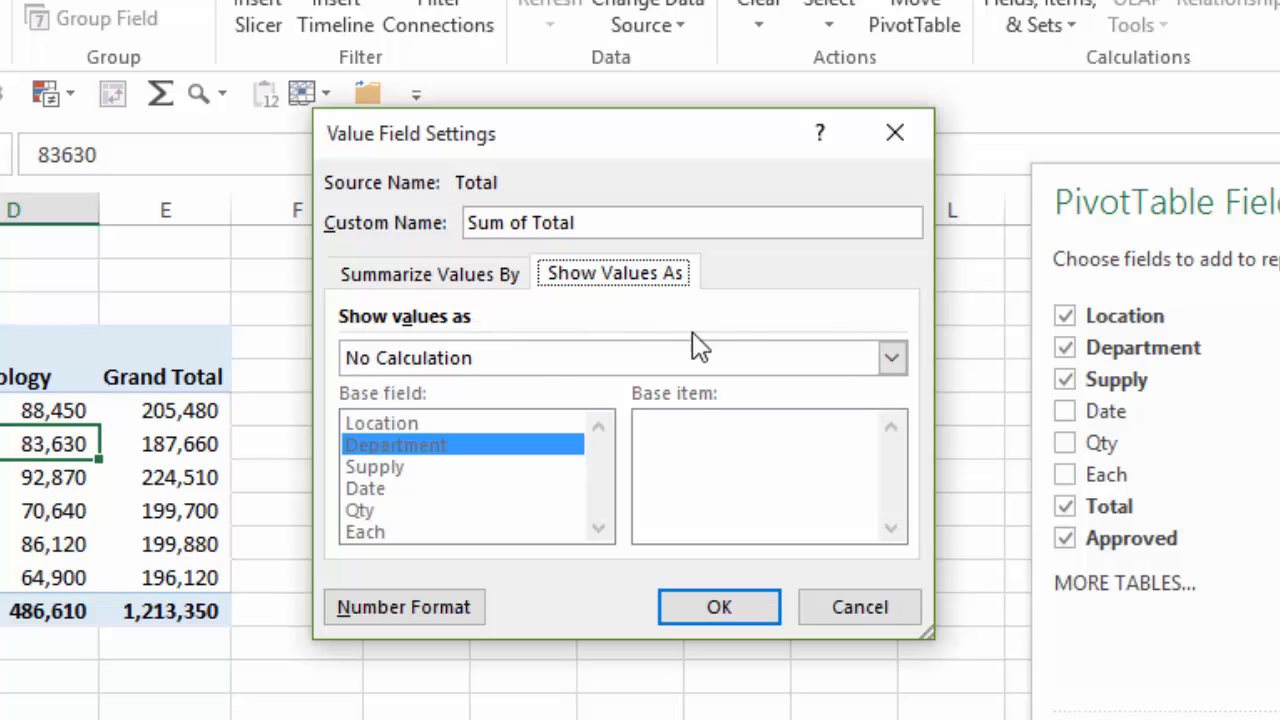
left_click(892, 358)
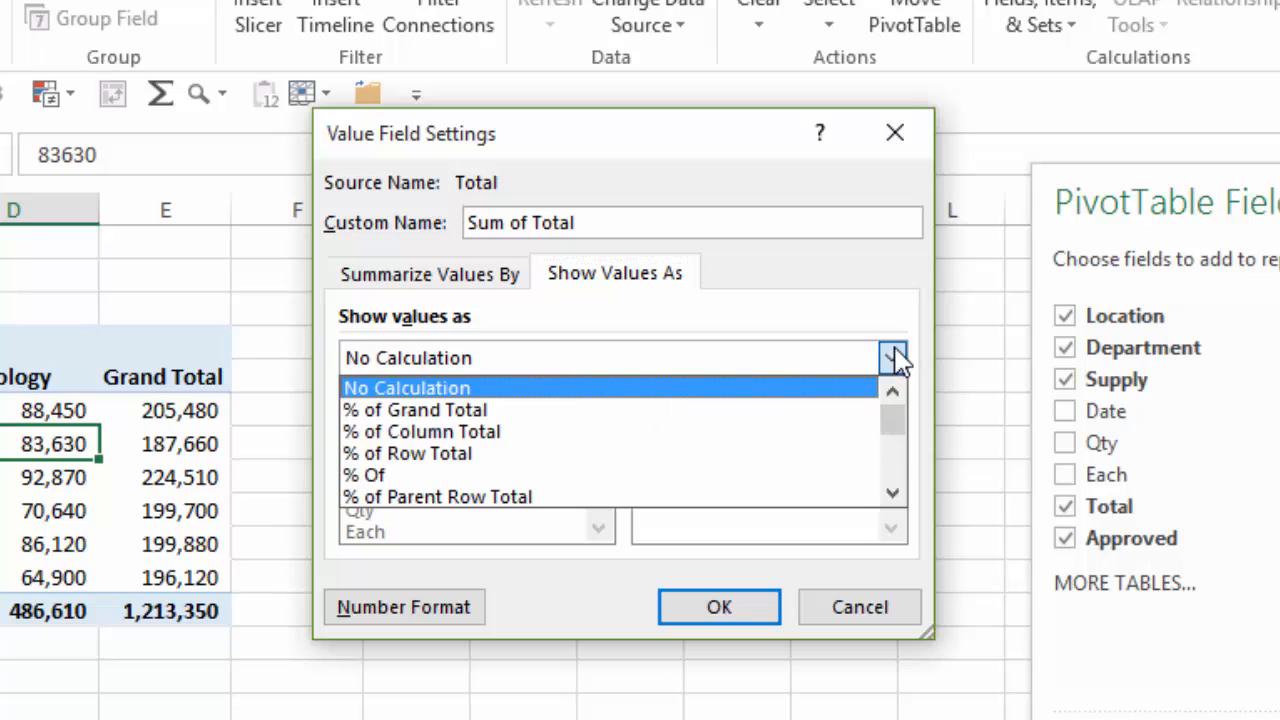
left_click(894, 496)
left_click(894, 496)
left_click(894, 496)
left_click(894, 494)
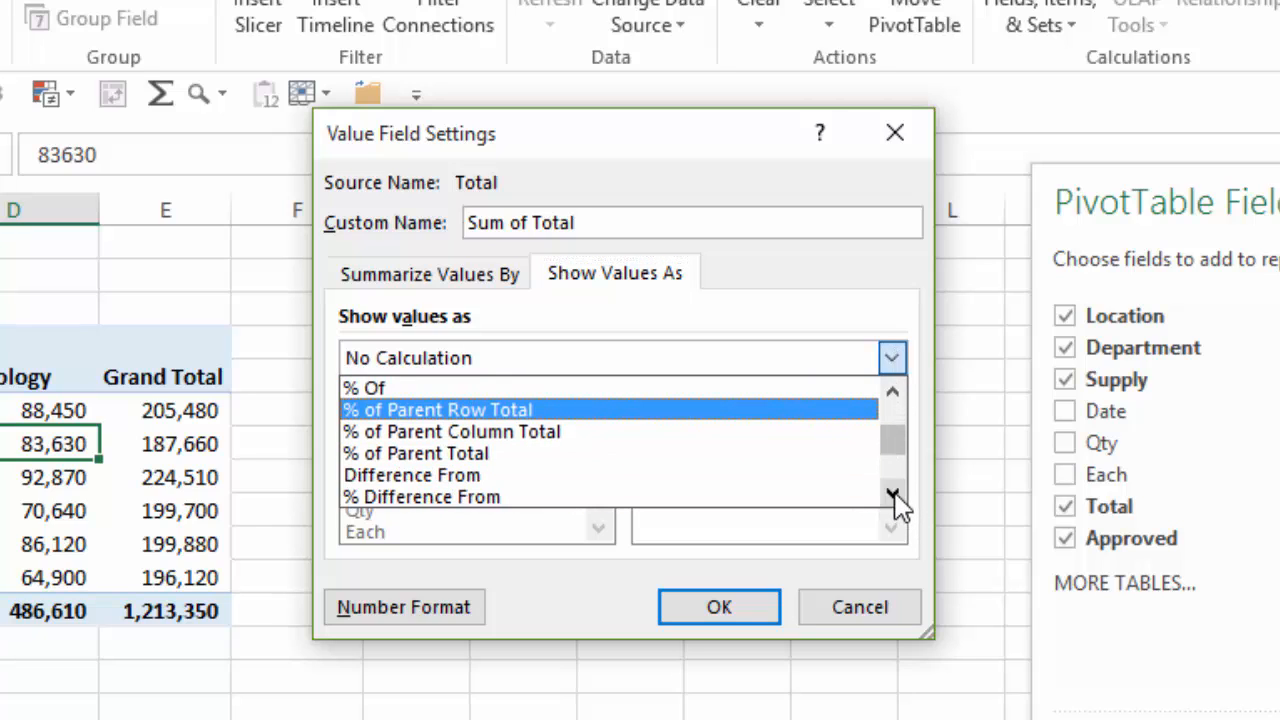
left_click(894, 494)
left_click(894, 494)
left_click(894, 494)
left_click(894, 494)
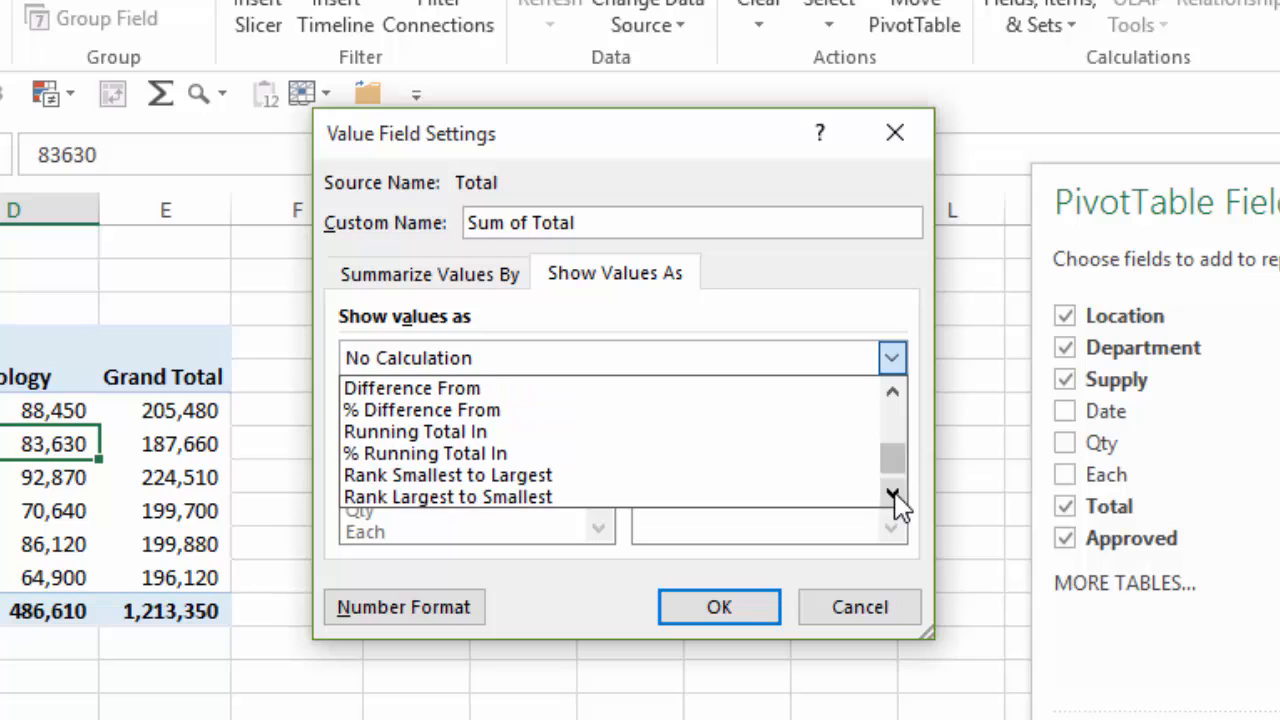
- Show the Sum of Total values as % of Grand Total
left_click(896, 392)
left_click(896, 392)
left_click(896, 392)
left_click(896, 392)
left_click(896, 392)
left_click(896, 392)
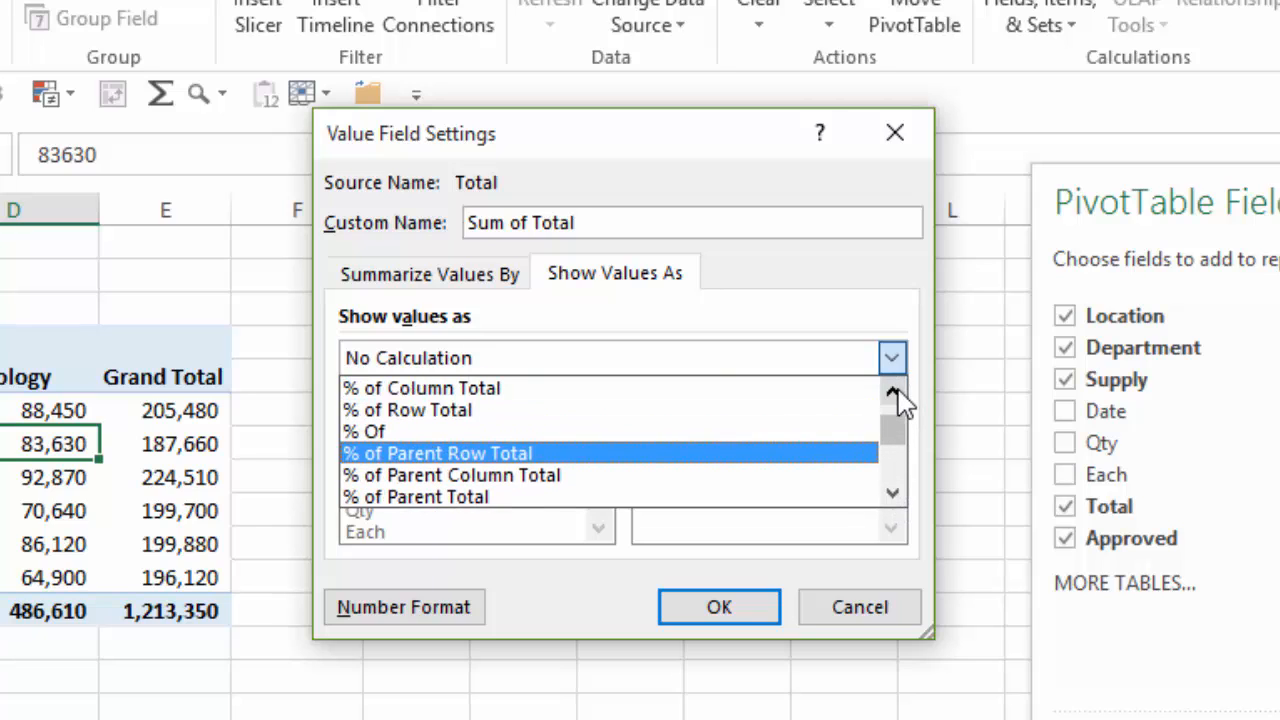
left_click(896, 392)
left_click(896, 392)
left_click(896, 392)
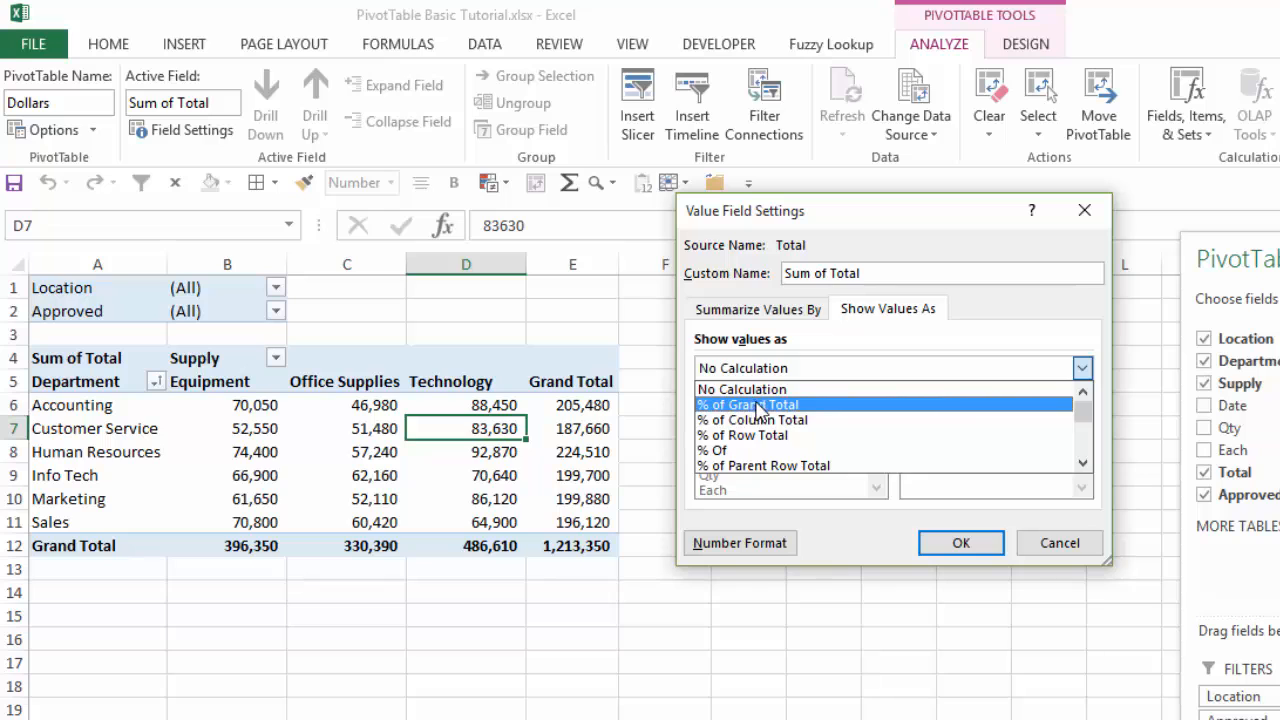
left_click(564, 410)
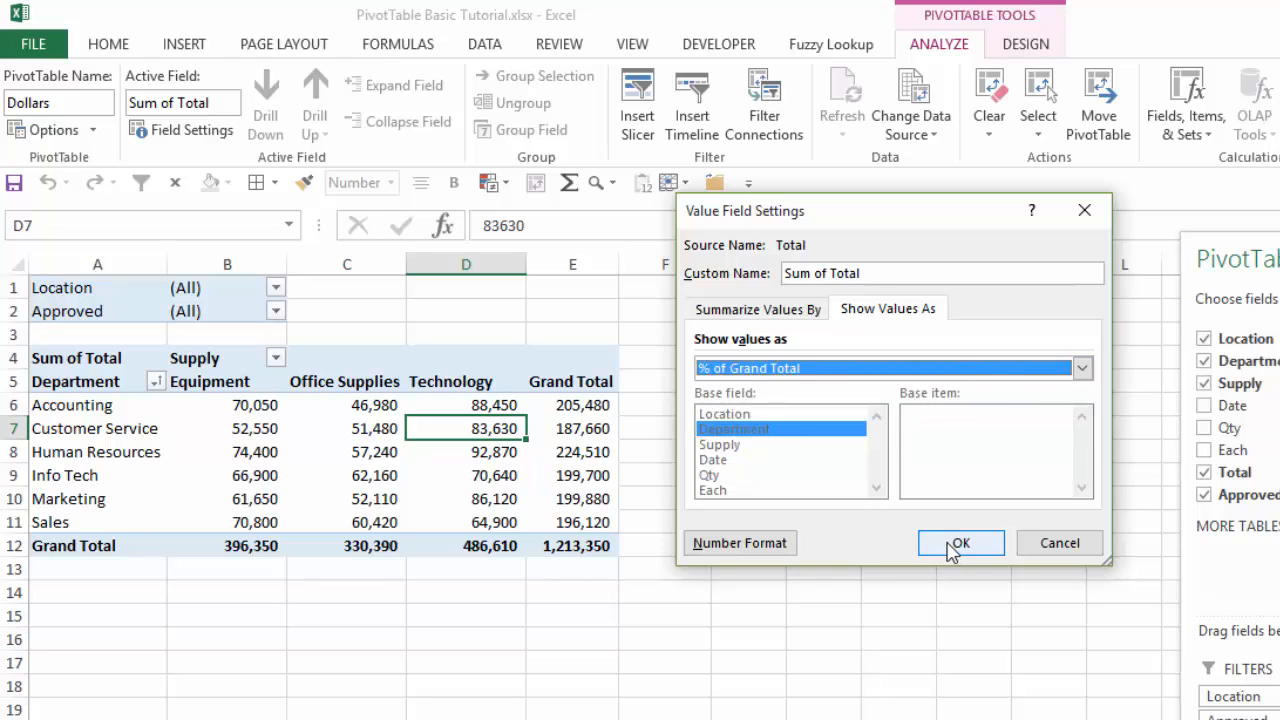
left_click(955, 543)
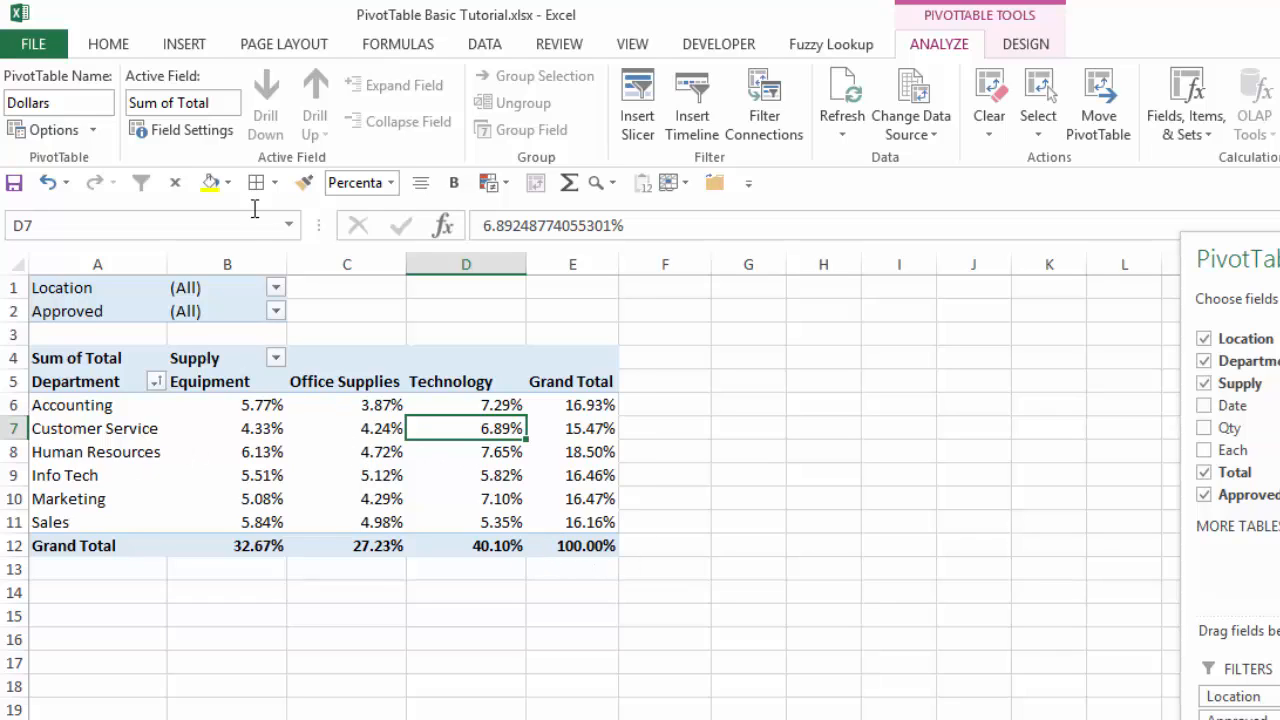
- Change the Sum of Total field's Show Values As calculation to % of Row Total
left_click(206, 131)
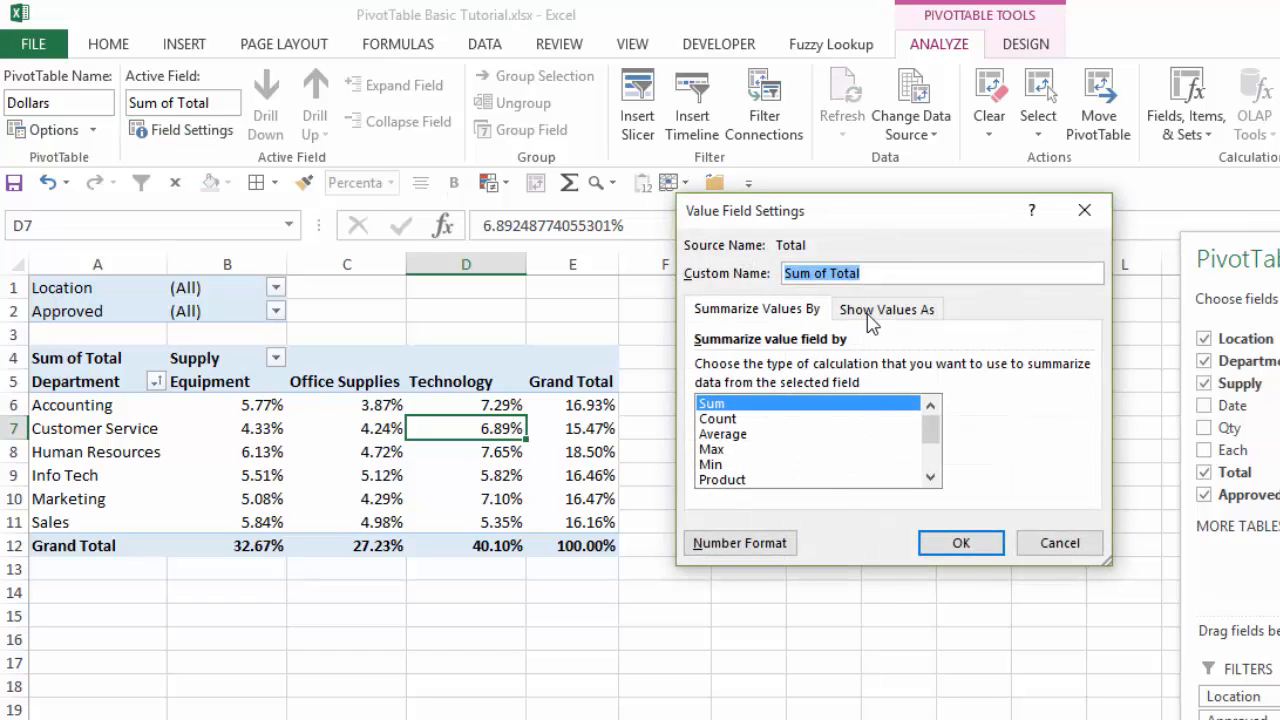
left_click(875, 310)
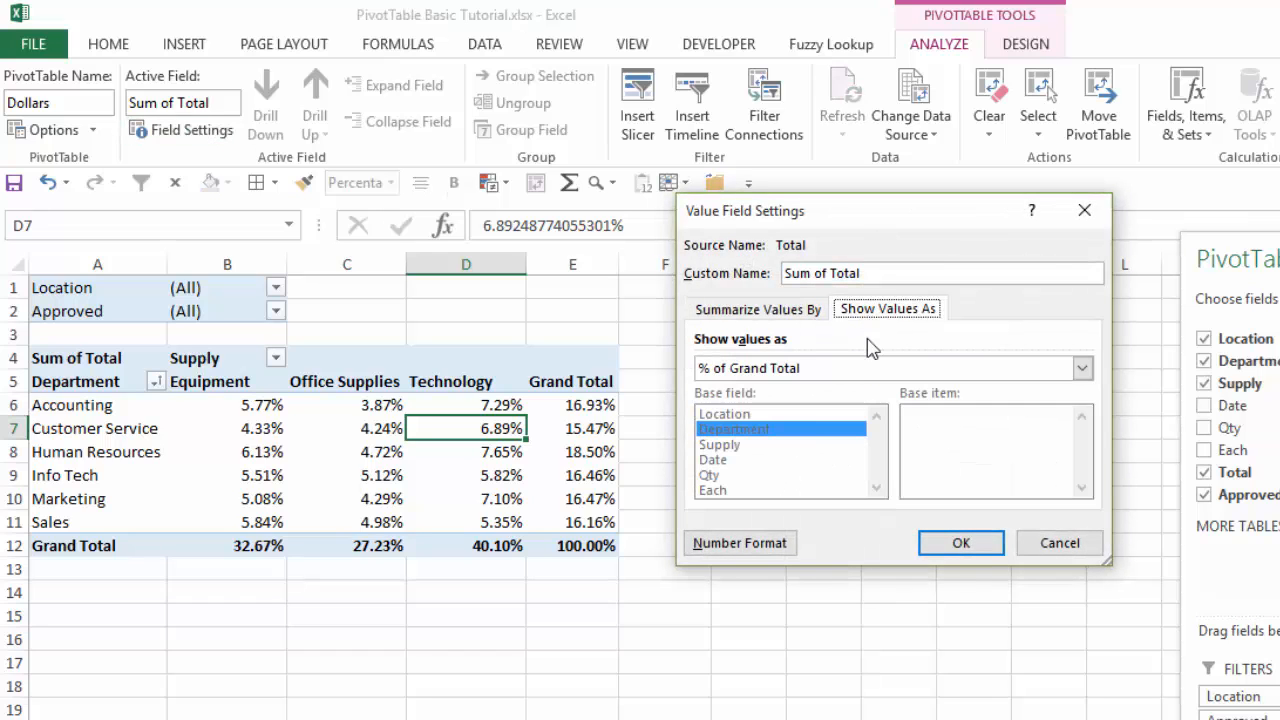
left_click(1082, 368)
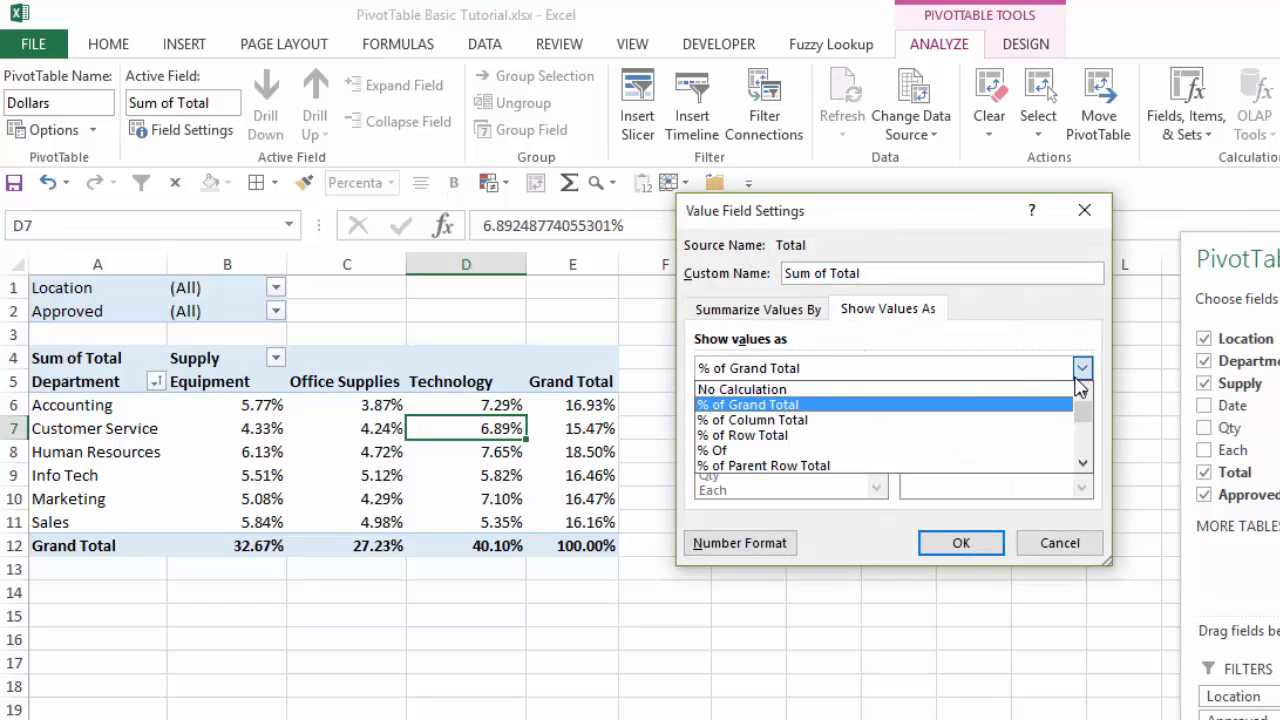
left_click(765, 436)
left_click(962, 543)
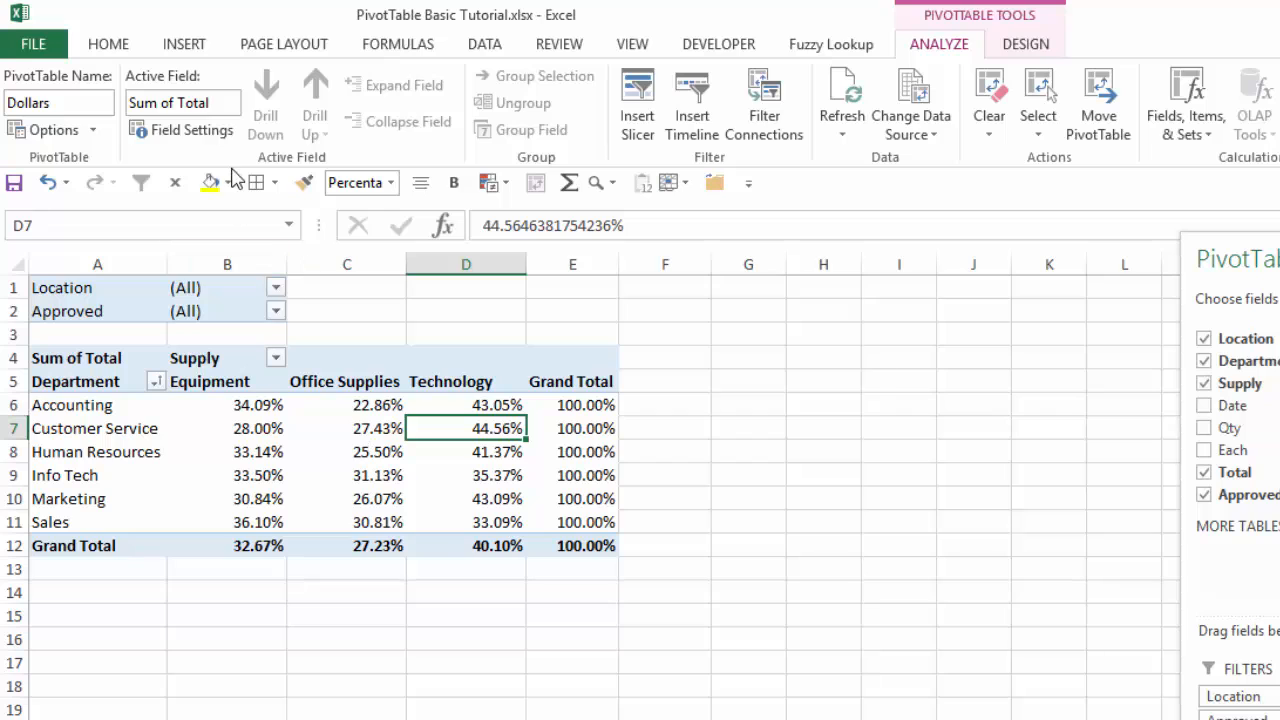
- Show the Sum of Total values as Difference From, with Department as base field and Customer Service as base item
left_click(200, 135)
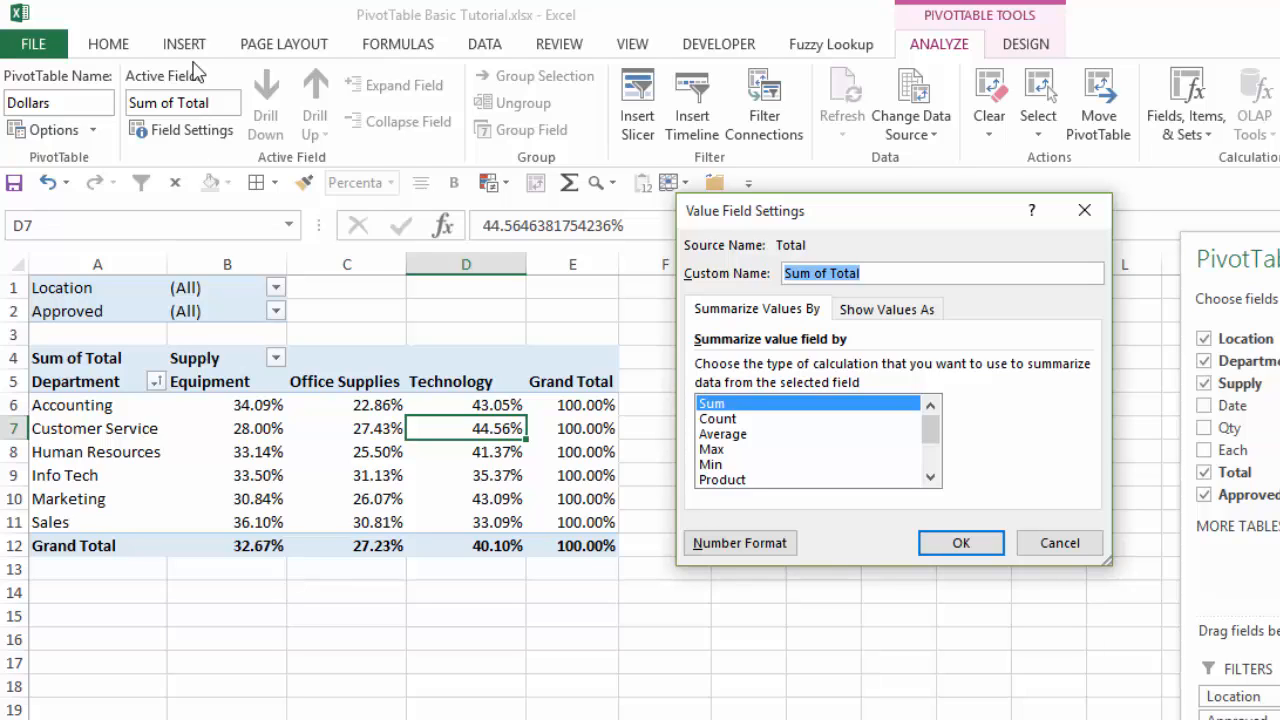
left_click(893, 312)
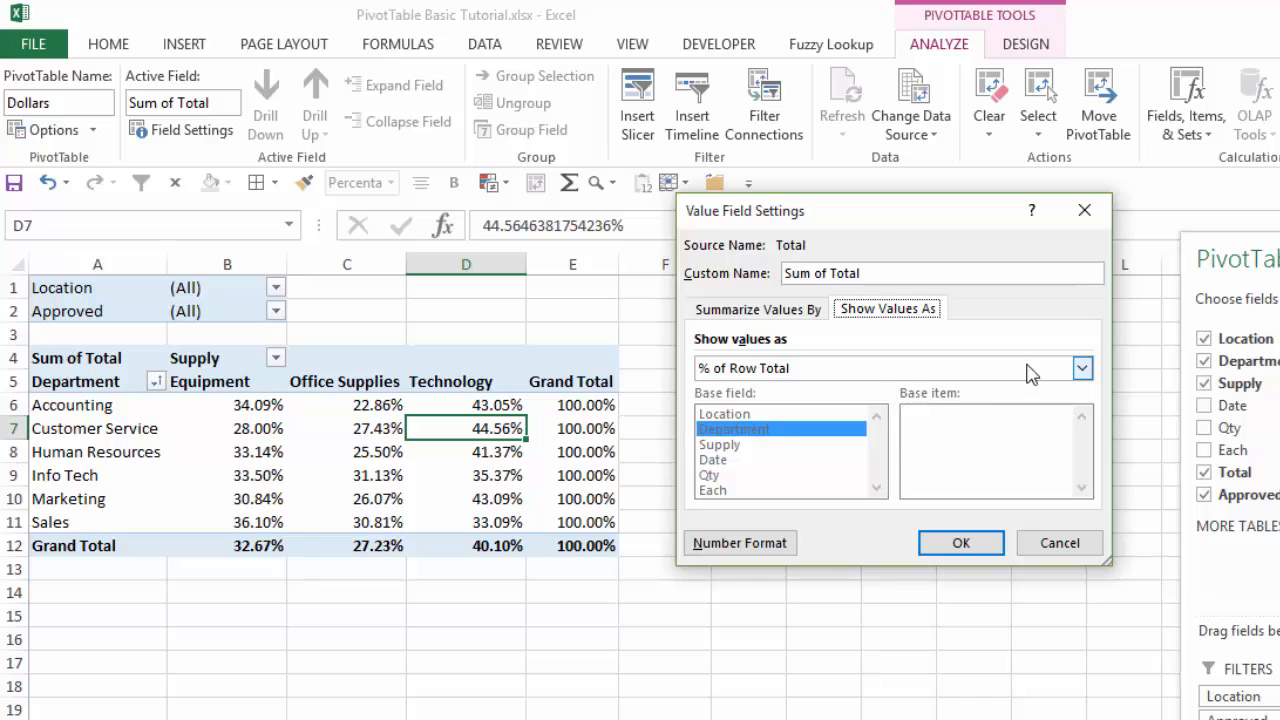
left_click(1082, 368)
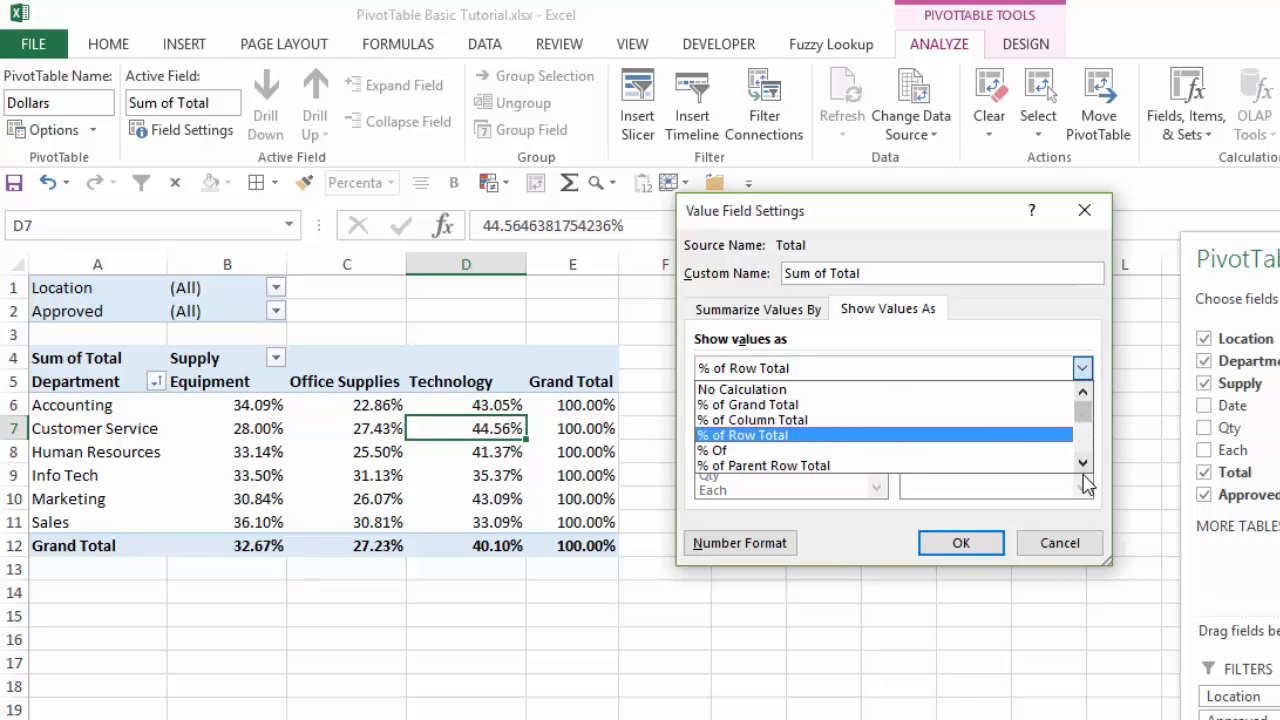
left_click(1082, 463)
left_click(1082, 463)
left_click(1082, 463)
left_click(1082, 463)
left_click(1082, 463)
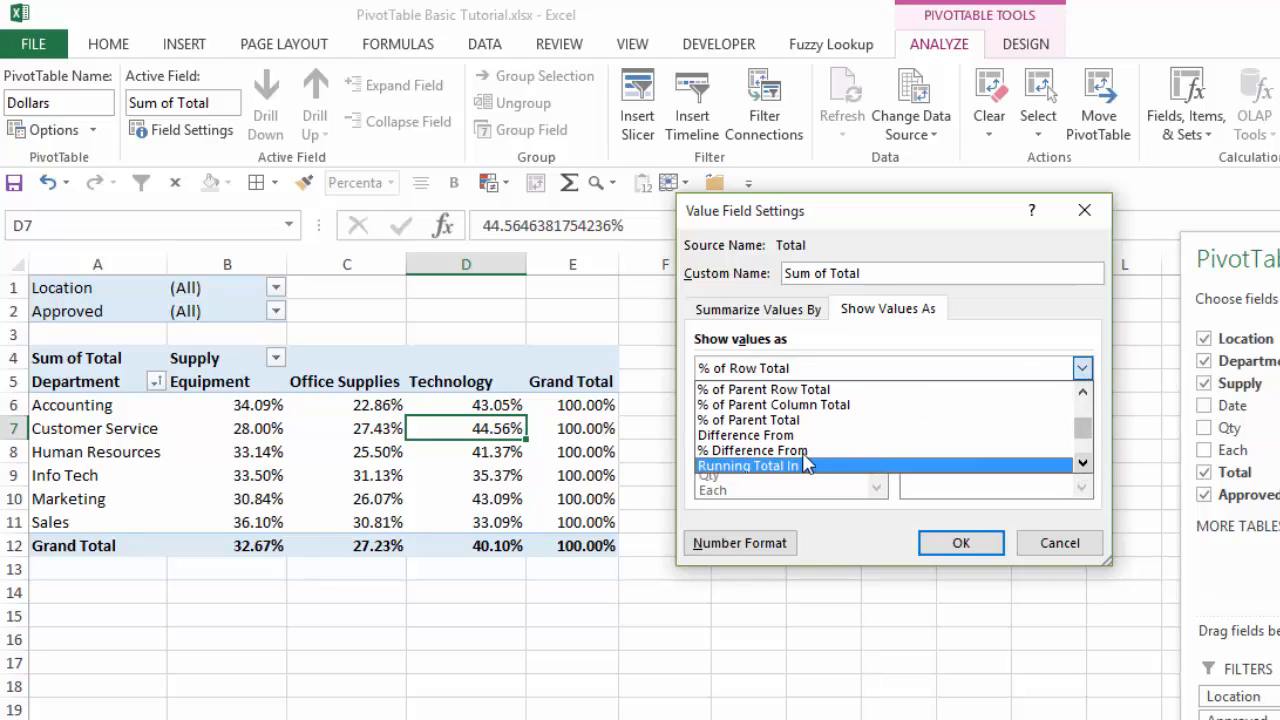
left_click(786, 436)
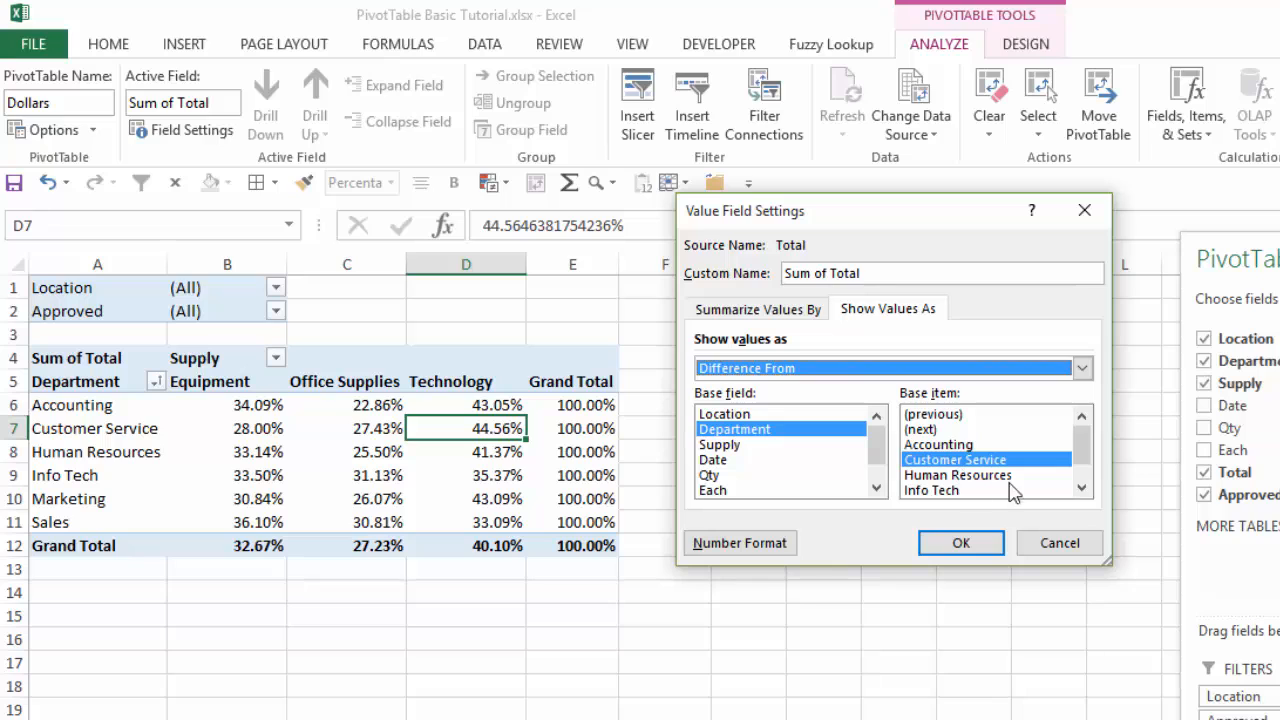
double_click(1082, 487)
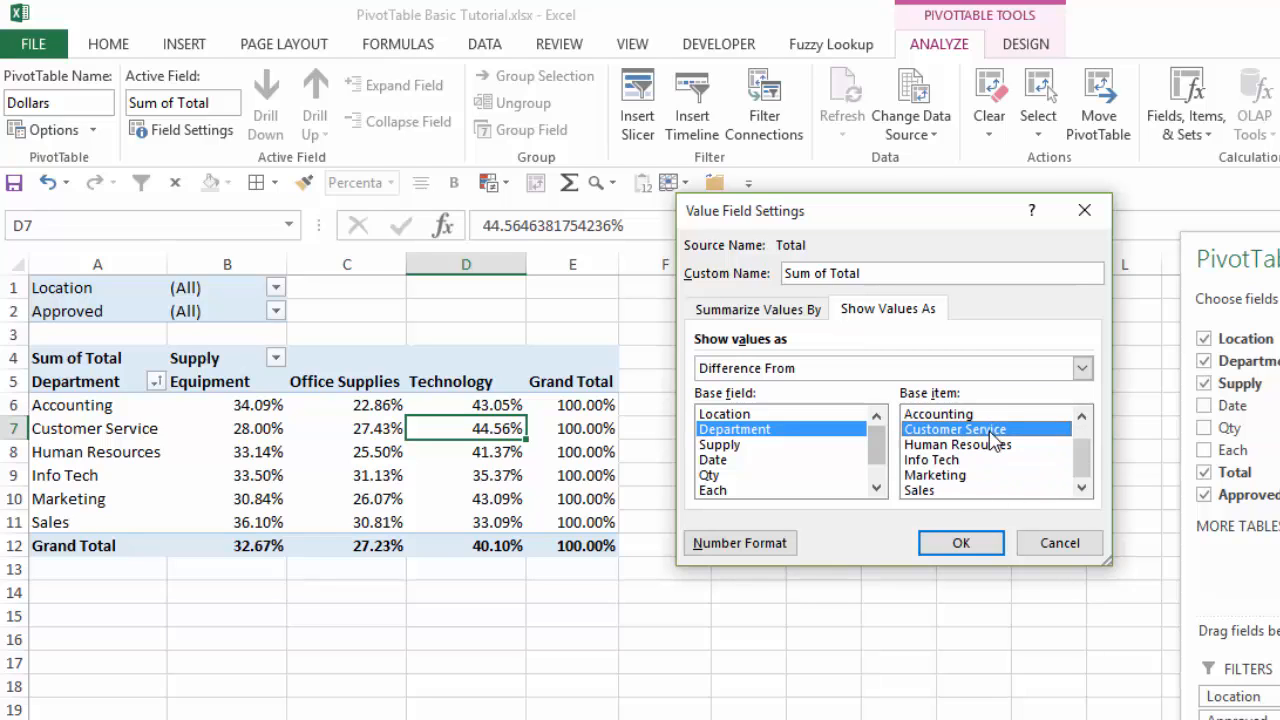
left_click(957, 556)
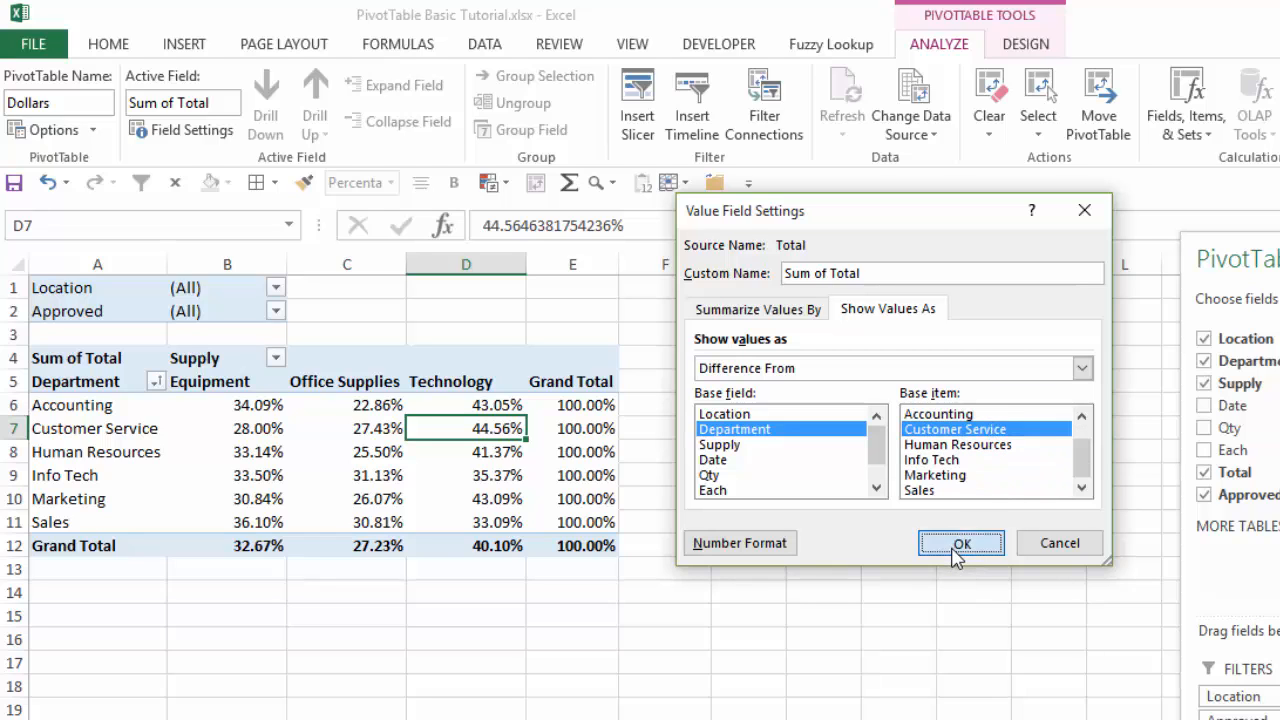
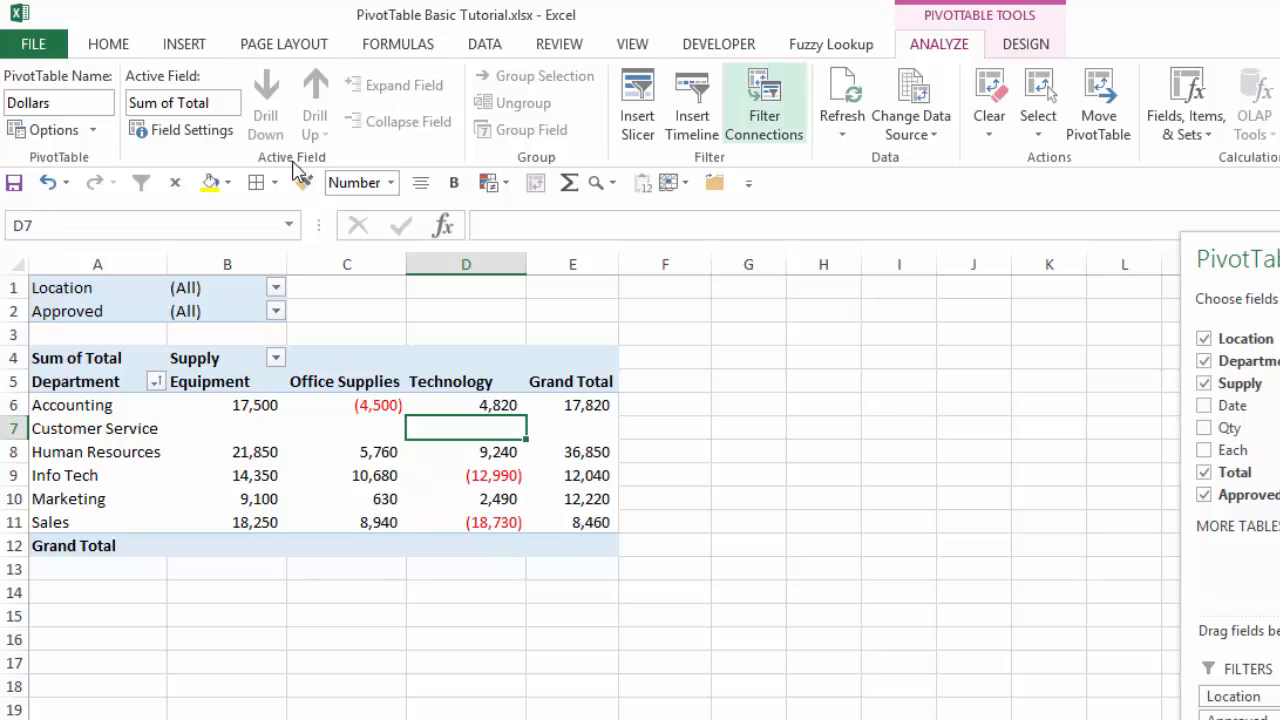
- Reset the Sum of Total field's Show Values As calculation to No Calculation
left_click(226, 152)
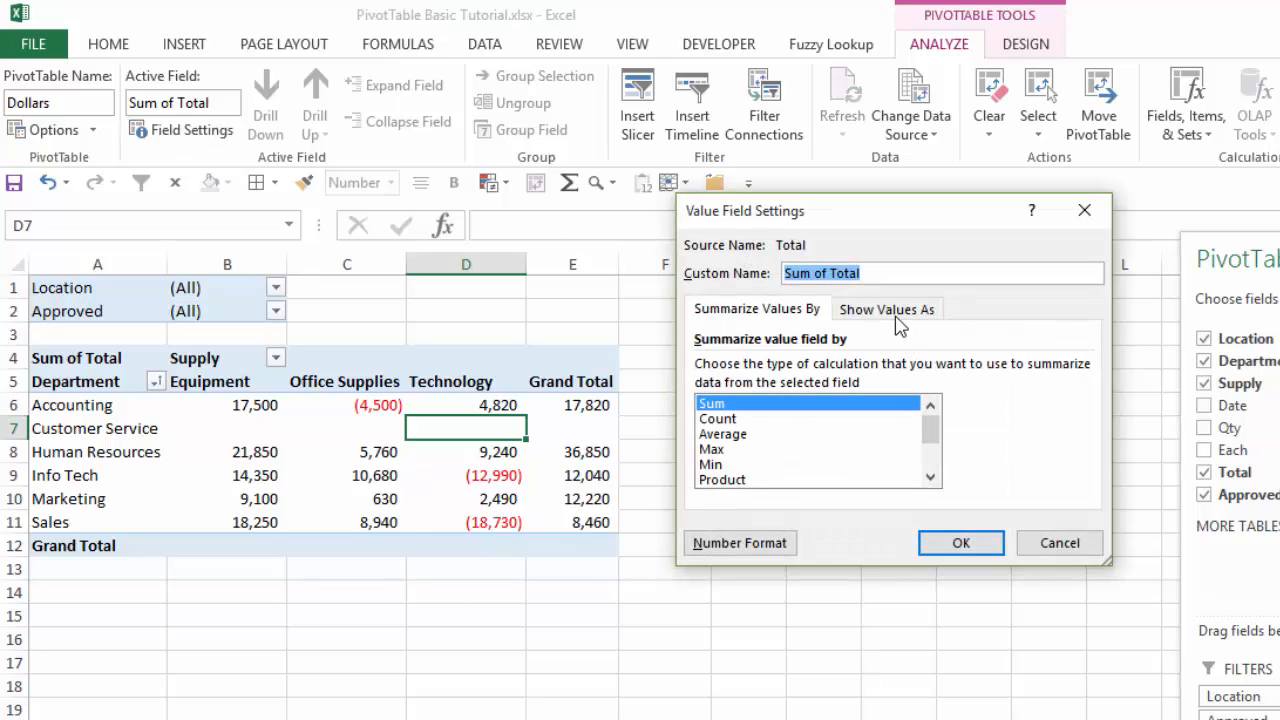
left_click(888, 308)
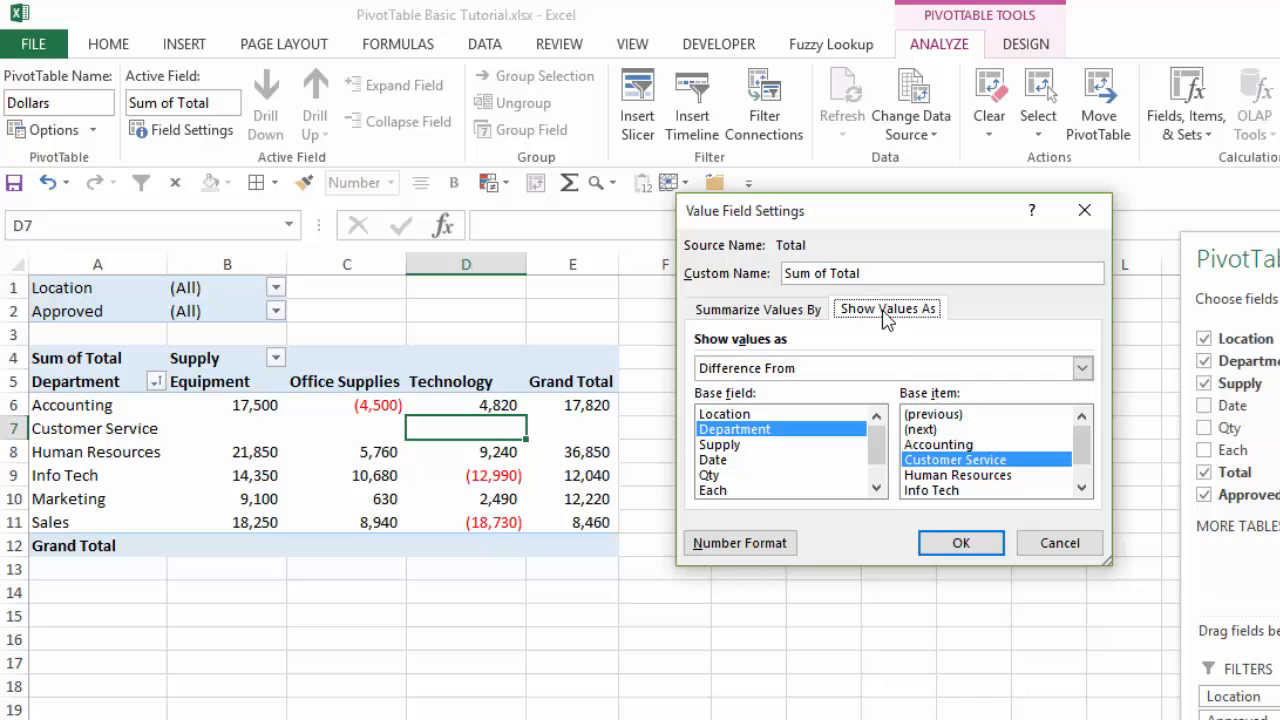
left_click(1084, 369)
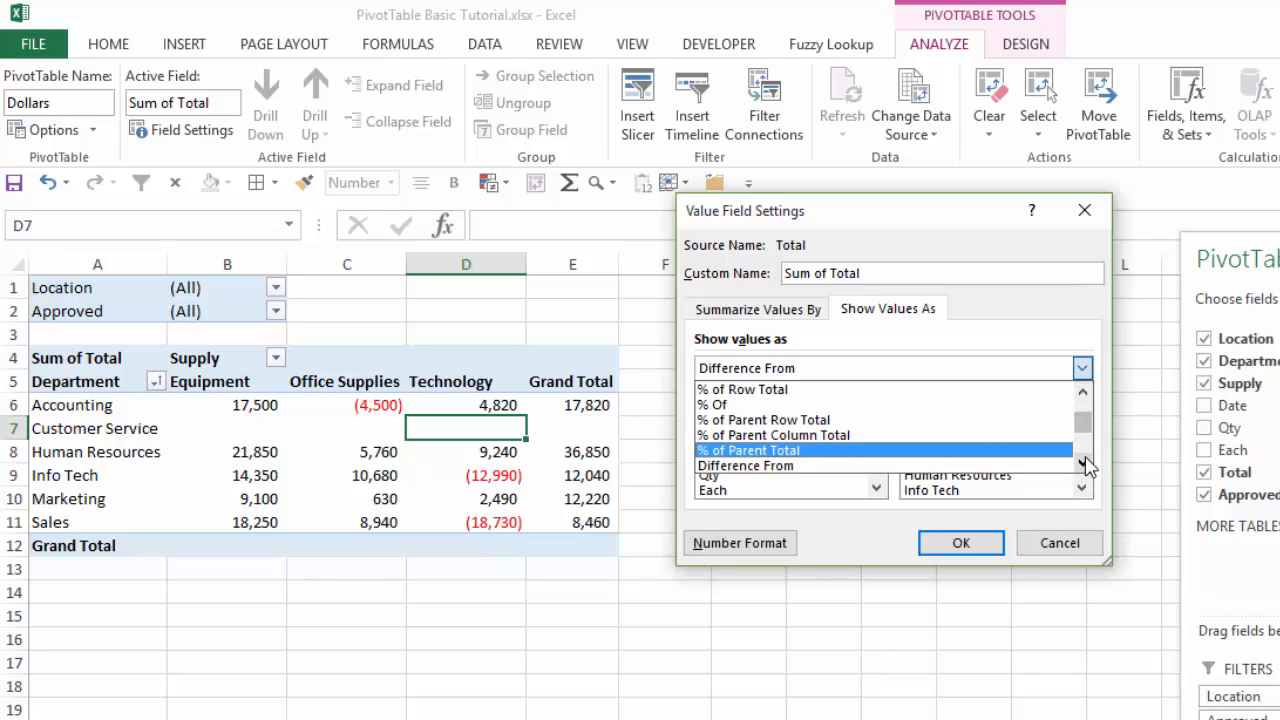
left_click(1084, 463)
left_click(1083, 462)
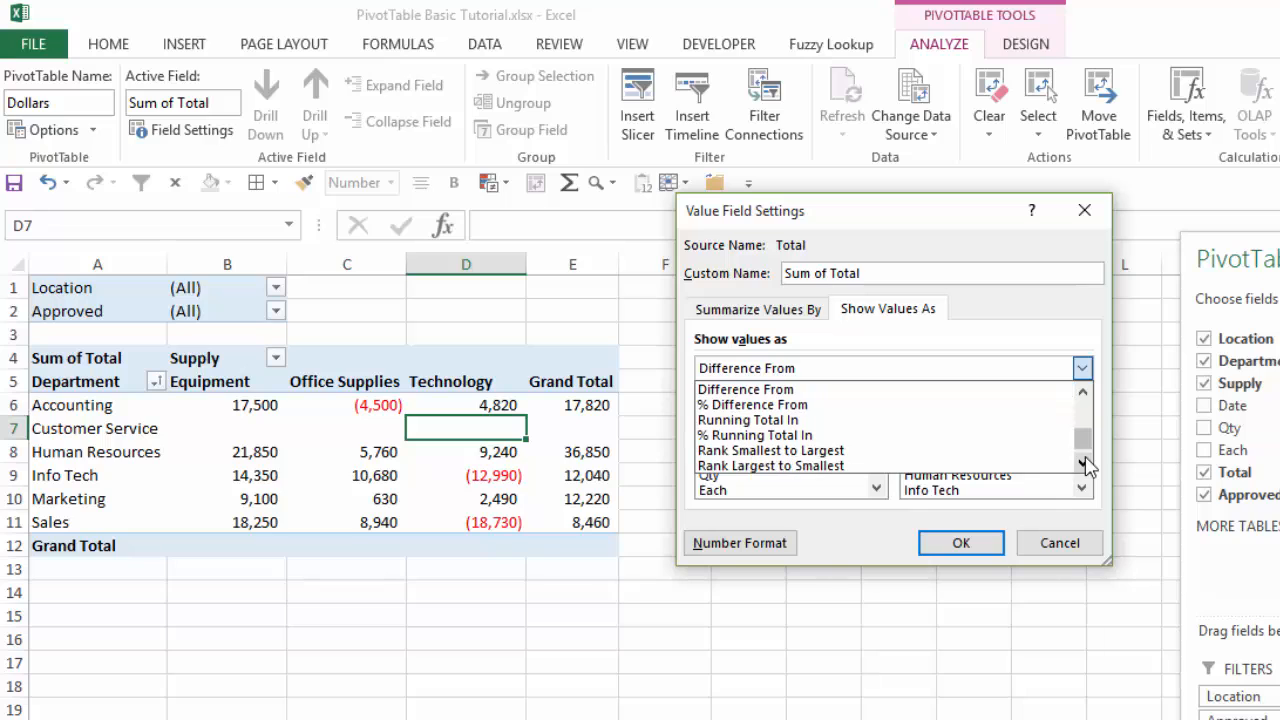
left_click(1083, 392)
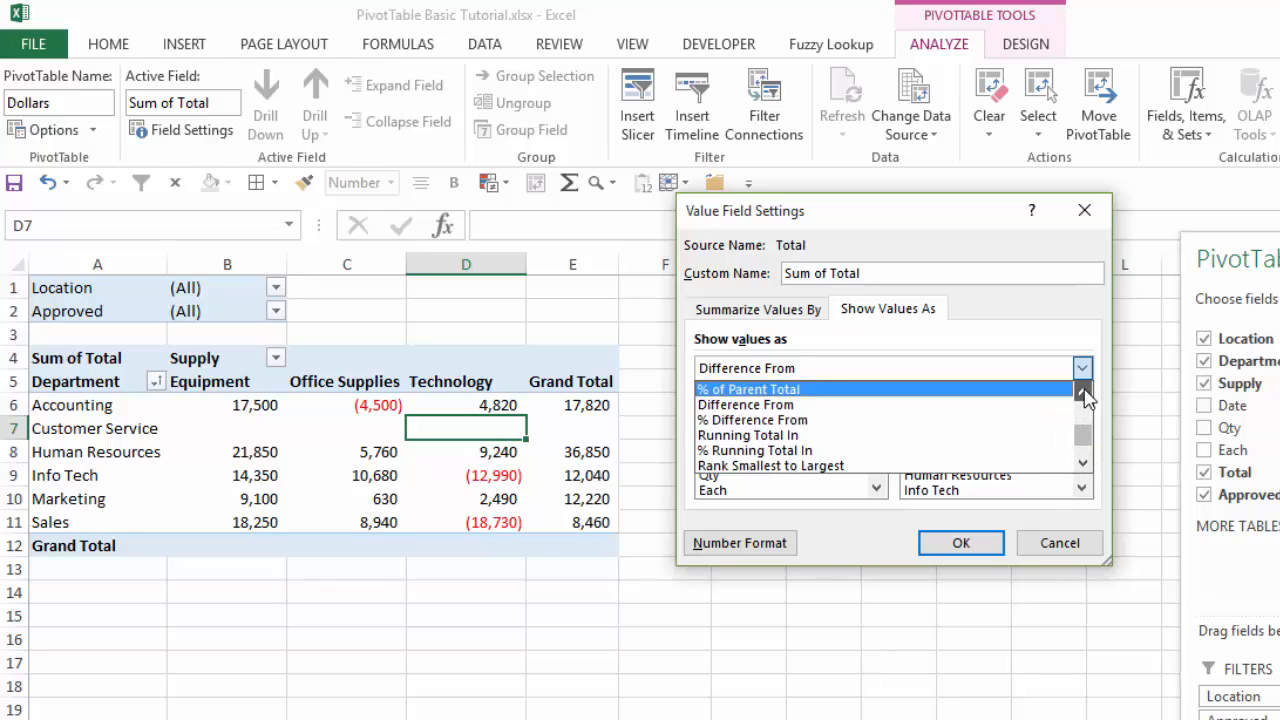
left_click(1083, 392)
left_click(1083, 393)
left_click(1083, 393)
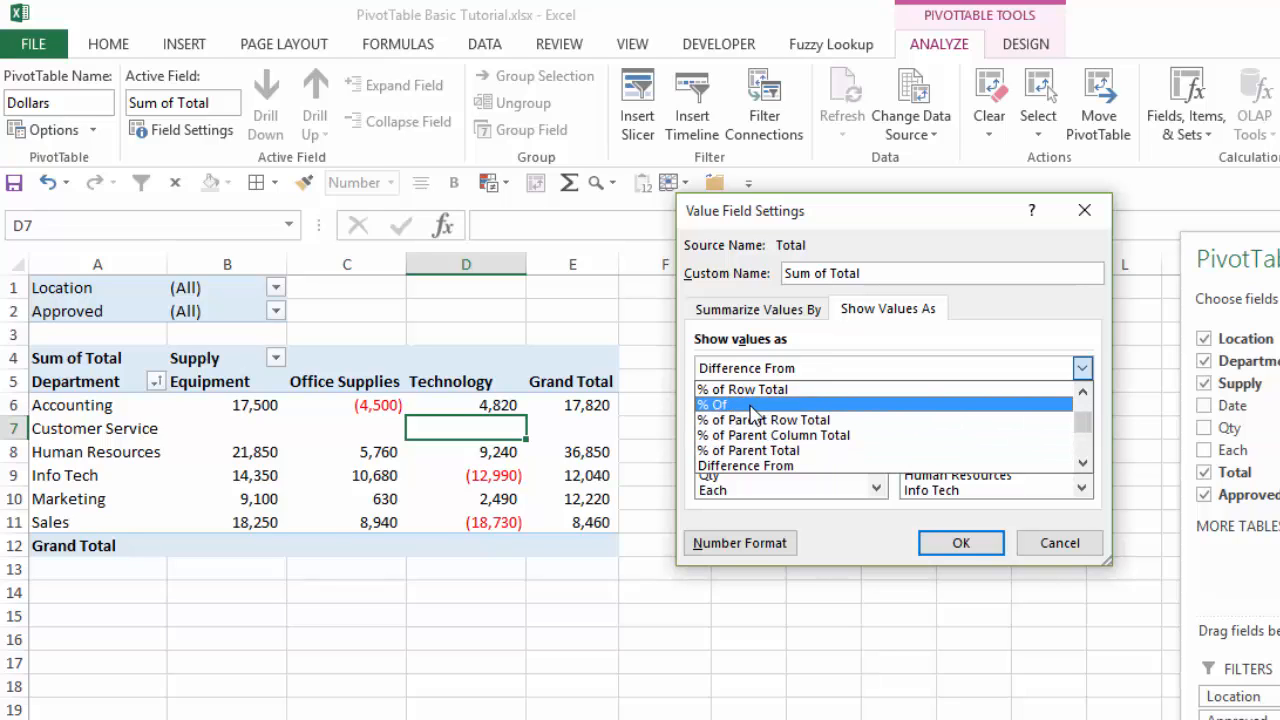
left_click(1083, 393)
left_click(1083, 393)
left_click(1083, 393)
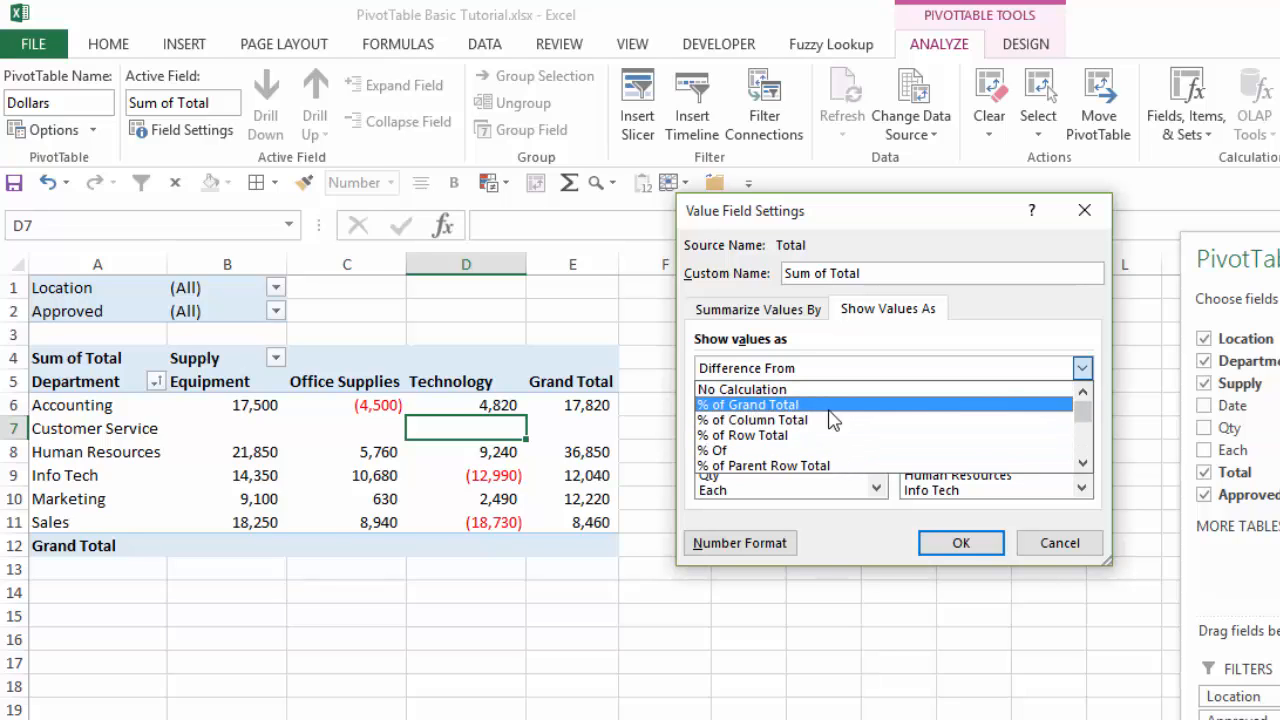
left_click(770, 390)
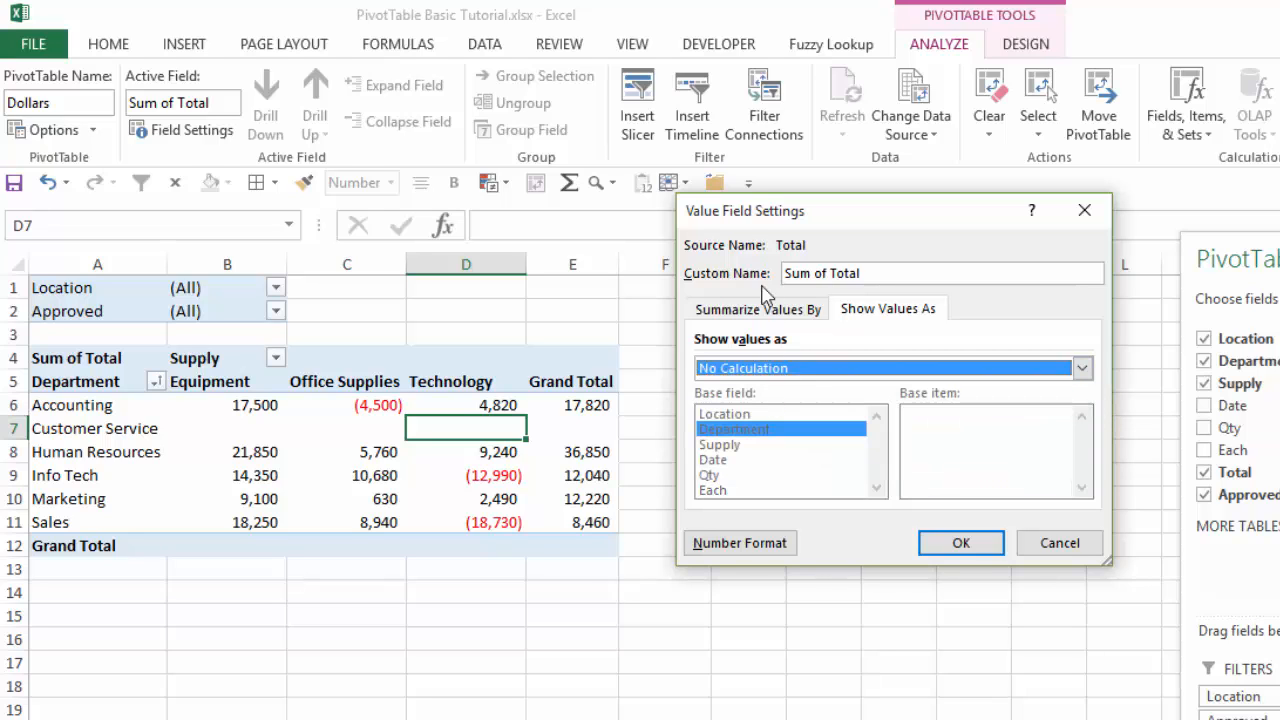
left_click(953, 547)
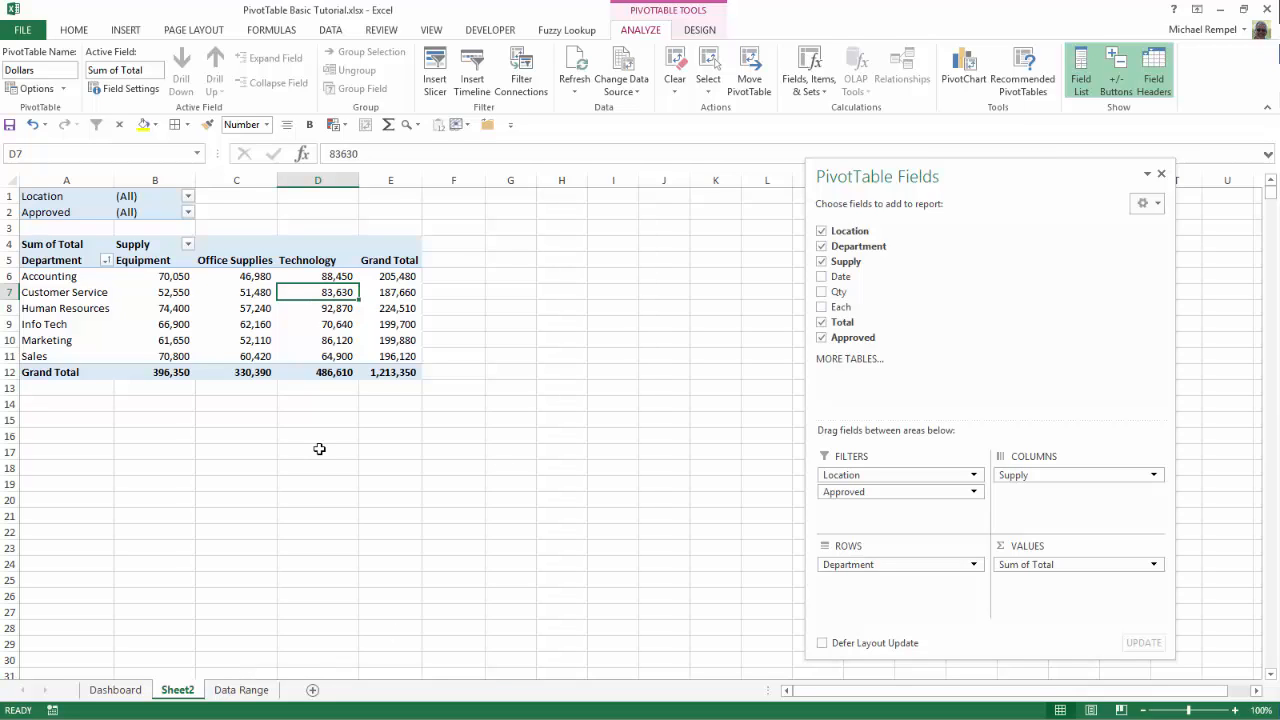
- On the Data Range sheet, change the first record's department in cell B2 to Purchasing
left_click(242, 690)
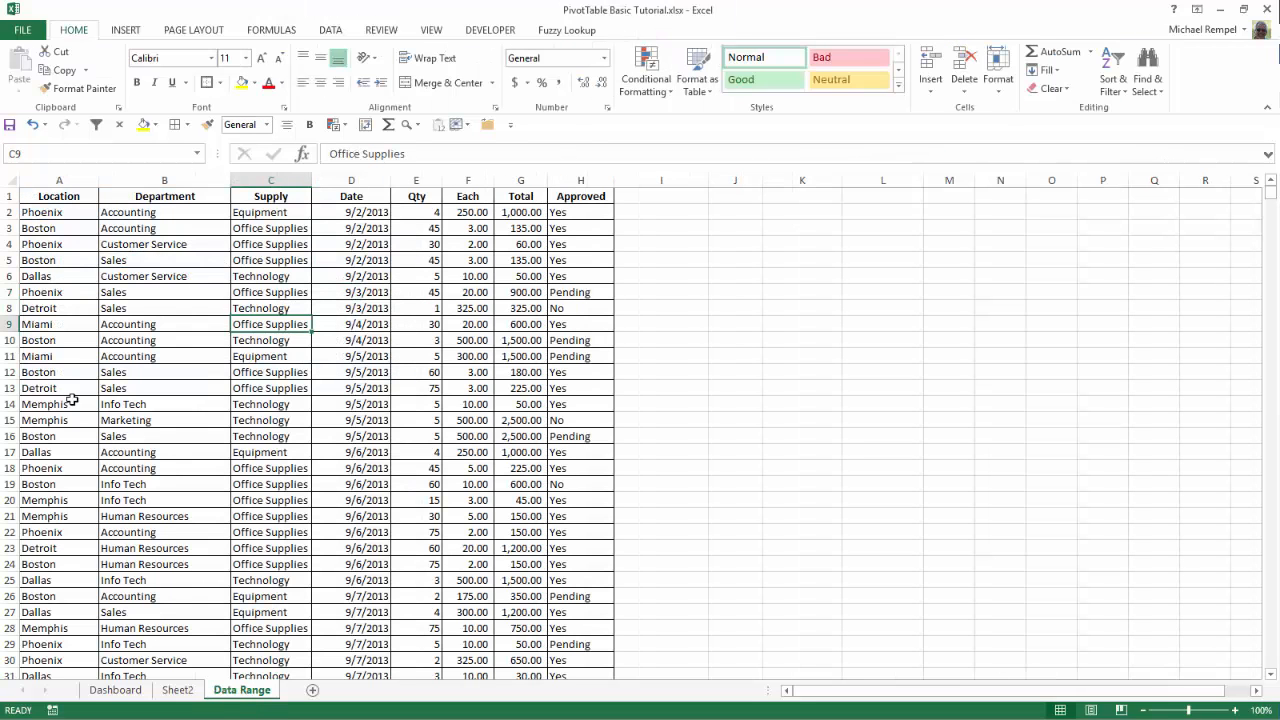
left_click(145, 211)
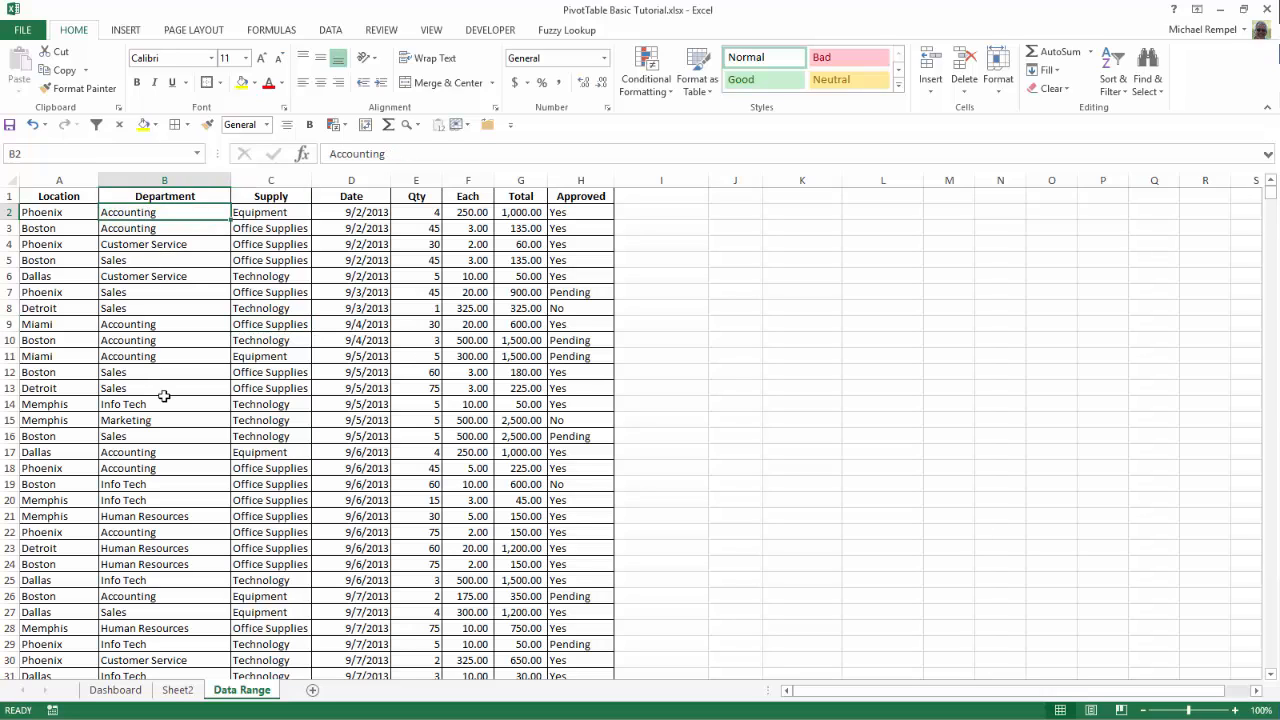
type("Purchasing")
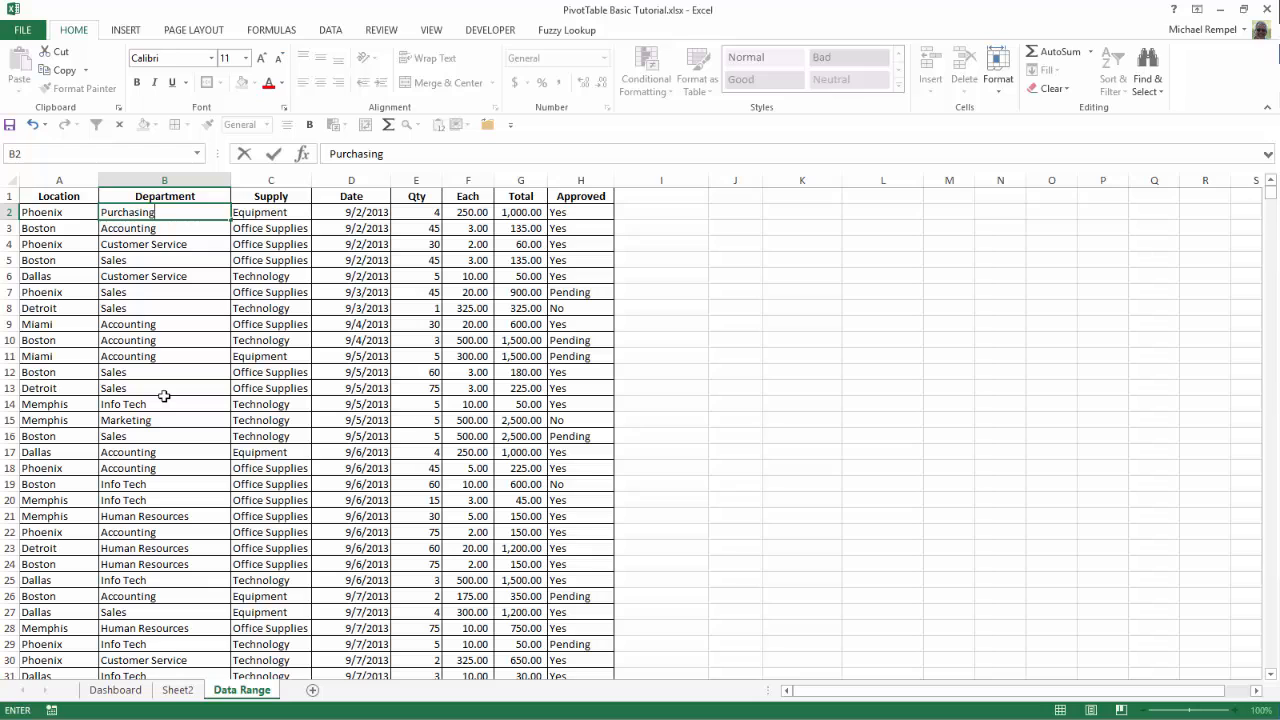
key("Return")
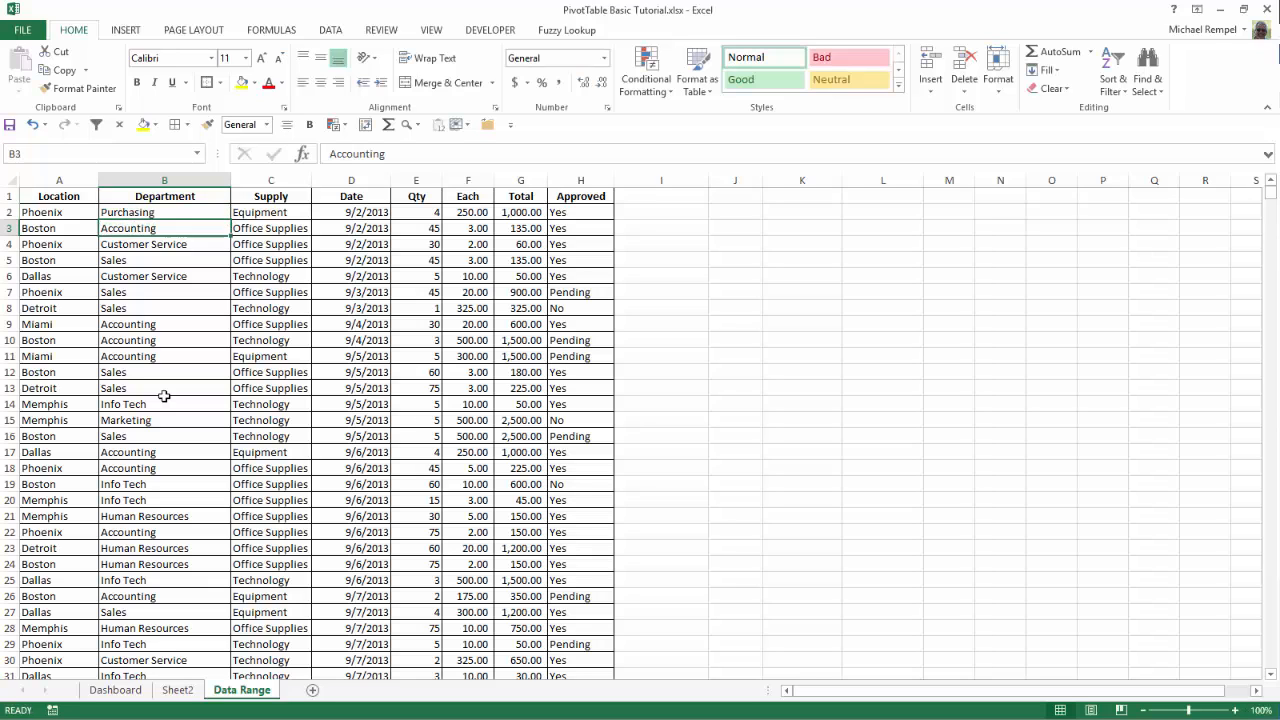
- Return to Sheet2 and refresh the pivot table to bring in the edited department from the source data
left_click(178, 690)
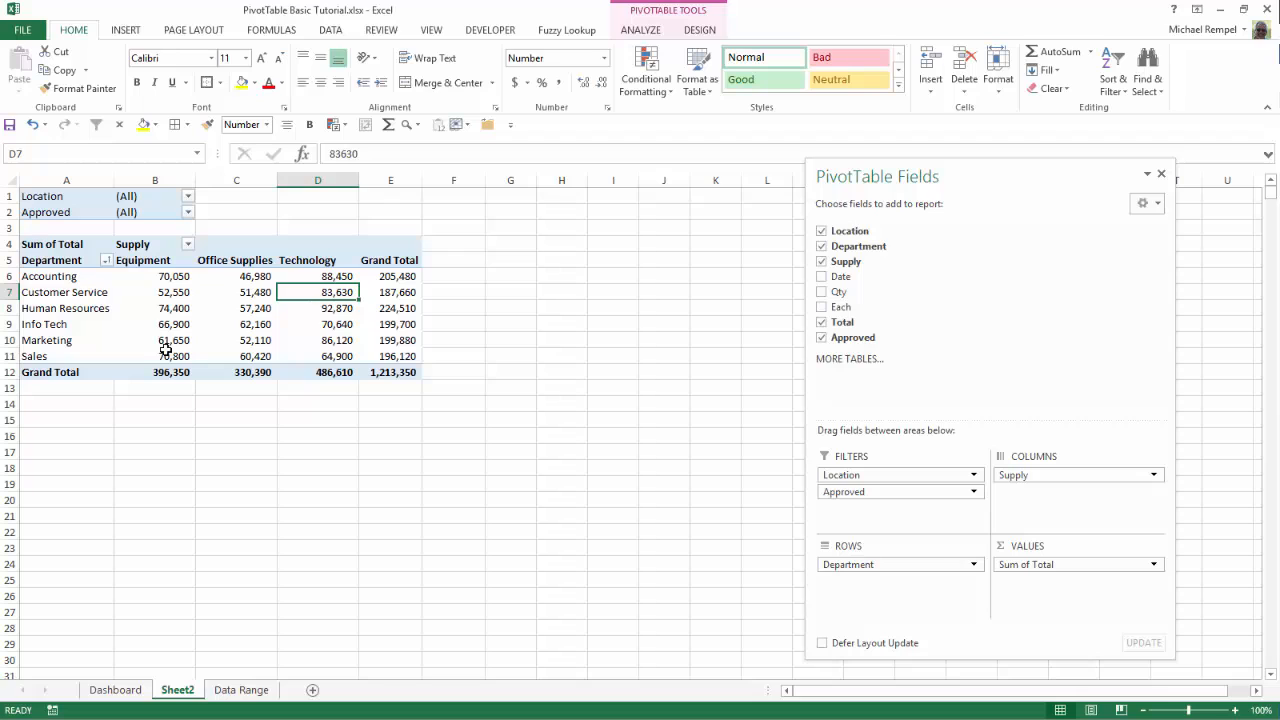
left_click(645, 30)
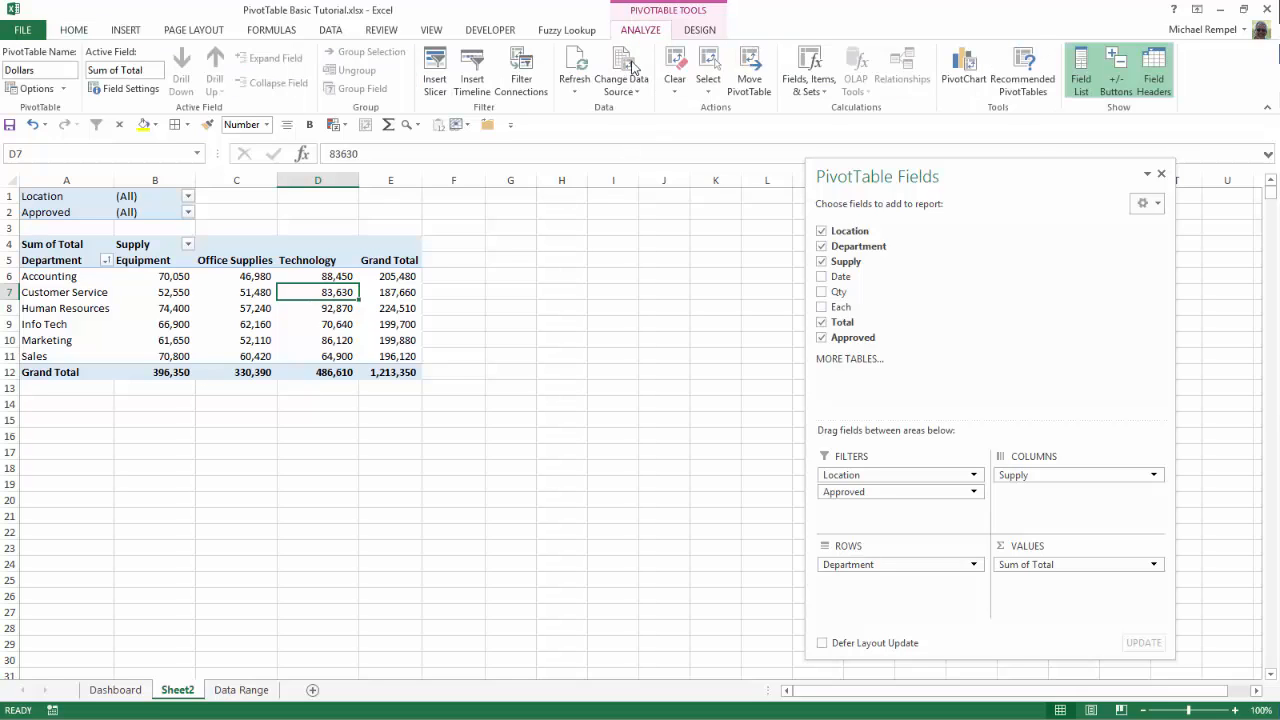
left_click(575, 66)
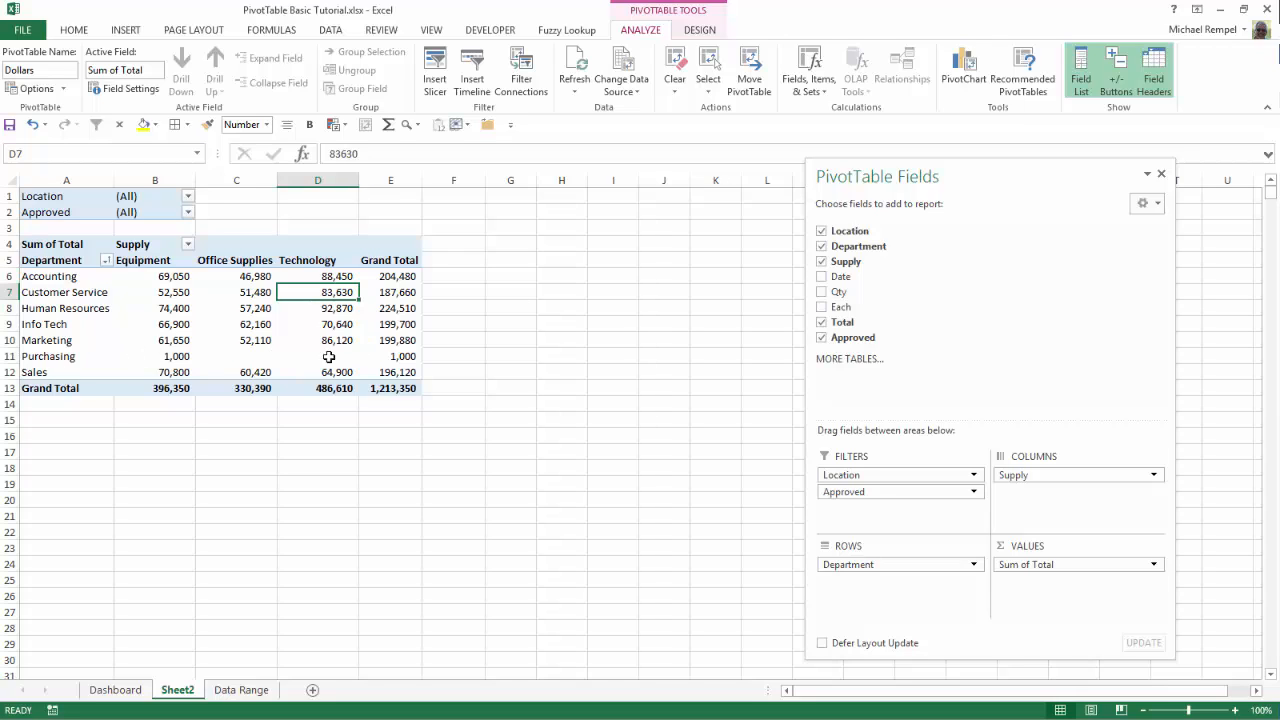
mouse_move(241, 377)
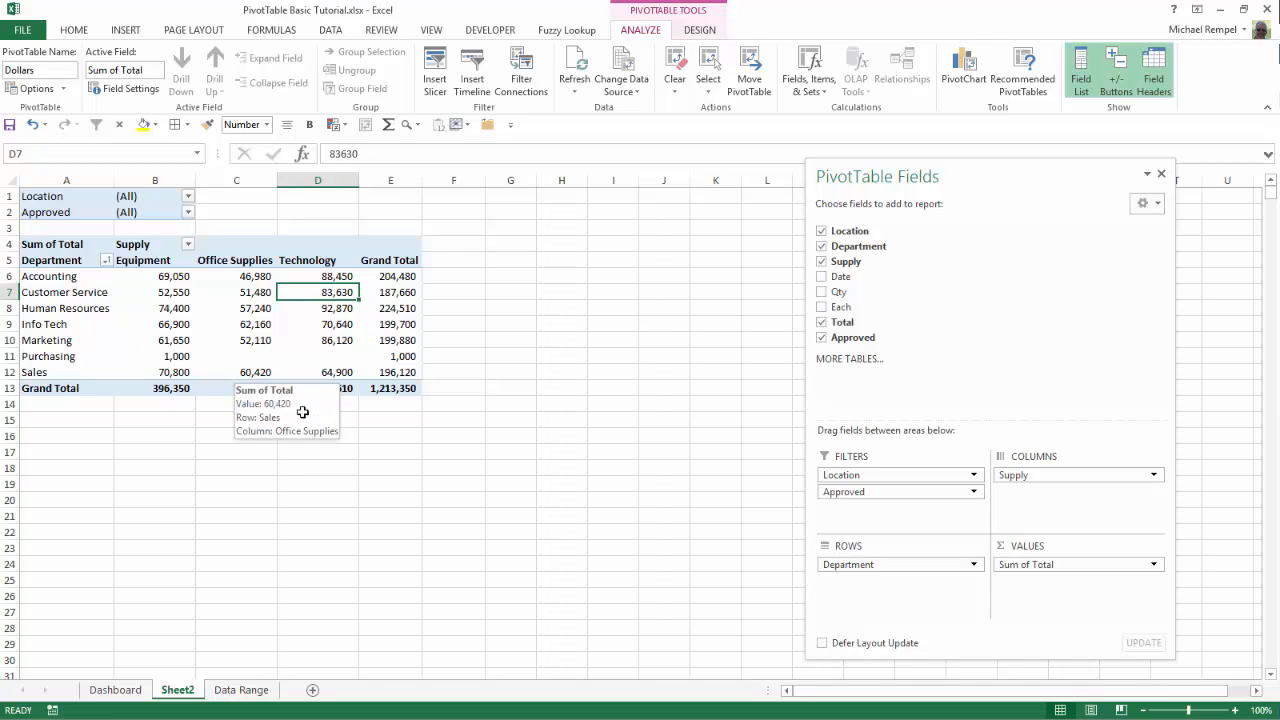
- On the Data Range sheet, restore the department in B2 by copying Accounting from B3 over it
left_click(240, 691)
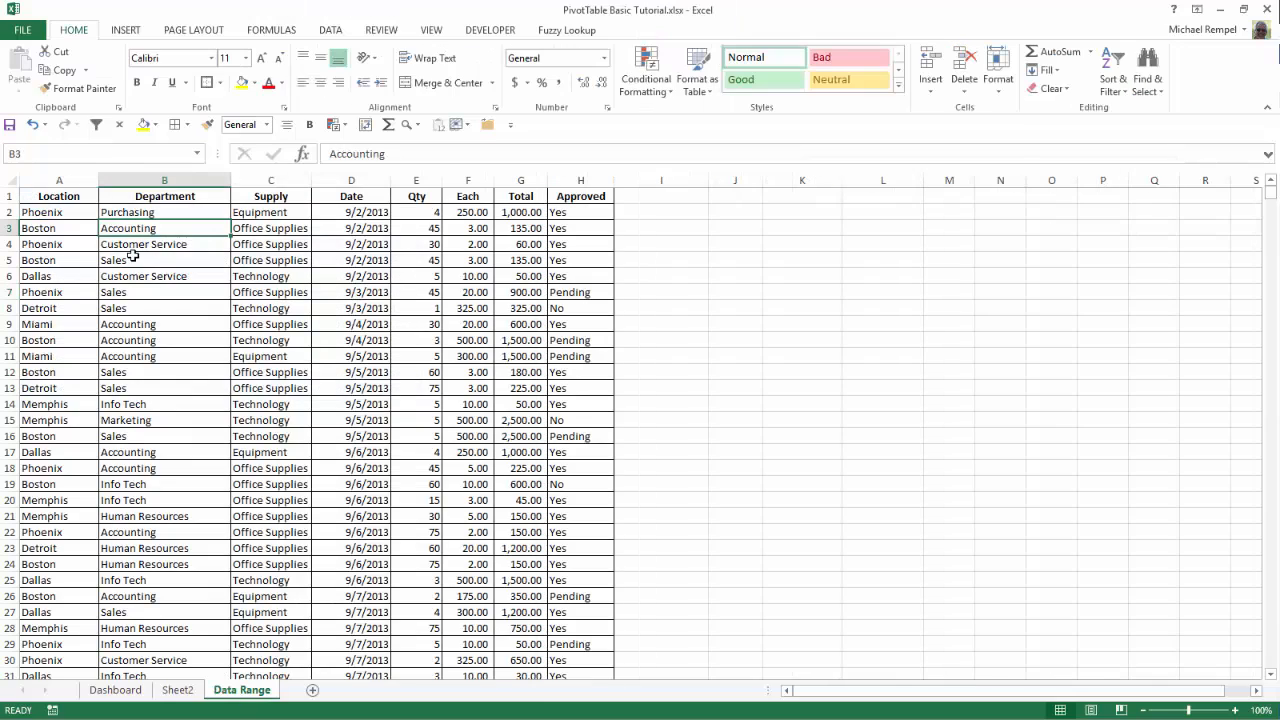
key("ctrl+c")
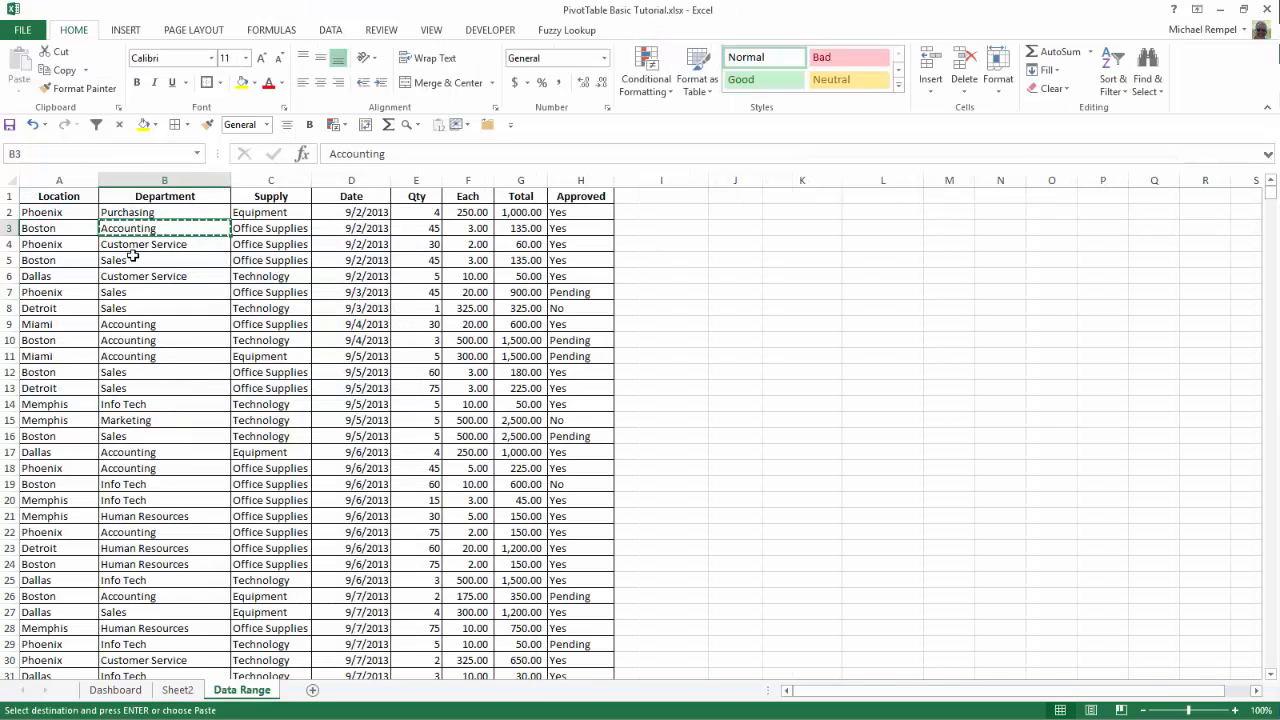
key("Up")
key("Return")
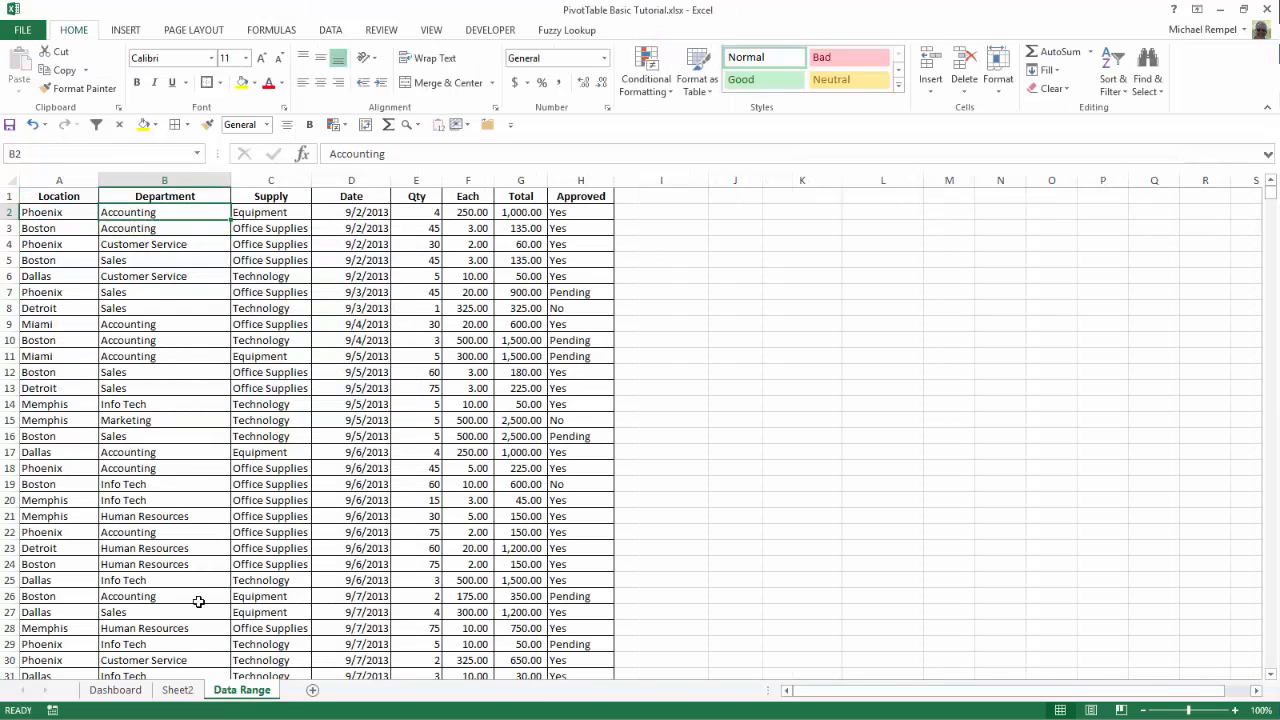
- Refresh the pivot table on Sheet2 so it picks up the restored Accounting entry
left_click(177, 690)
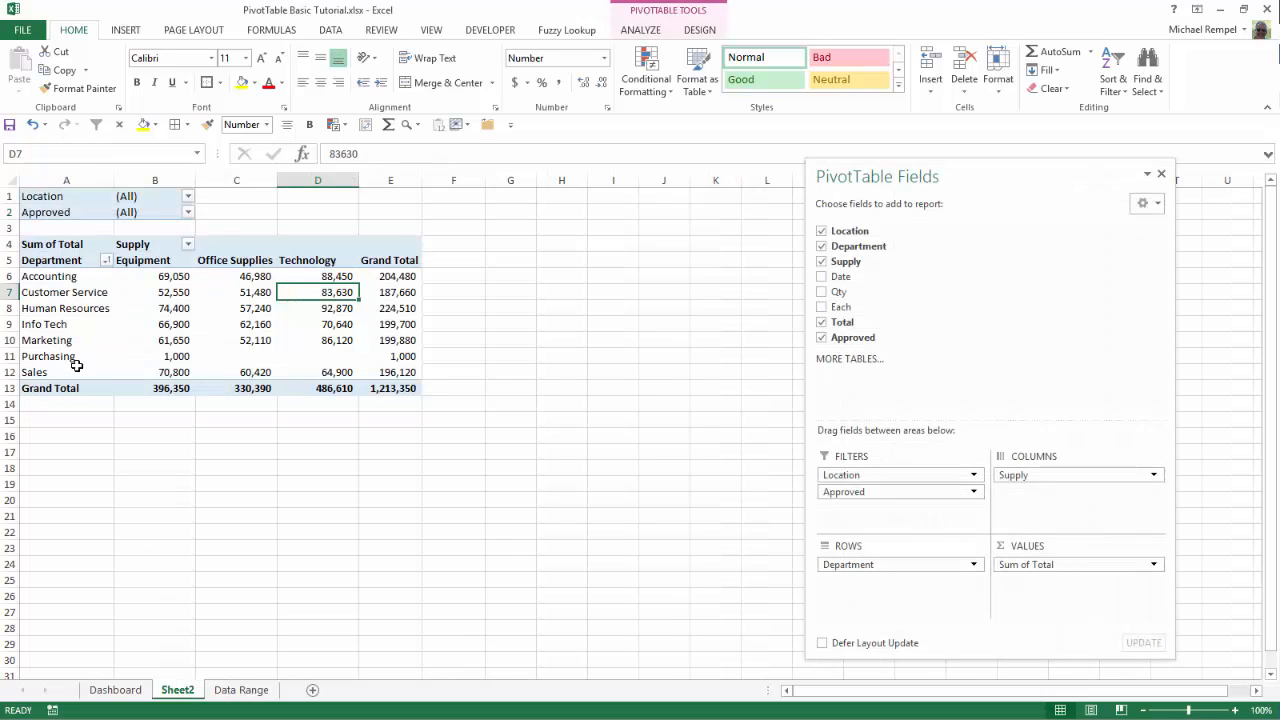
left_click(638, 31)
left_click(575, 66)
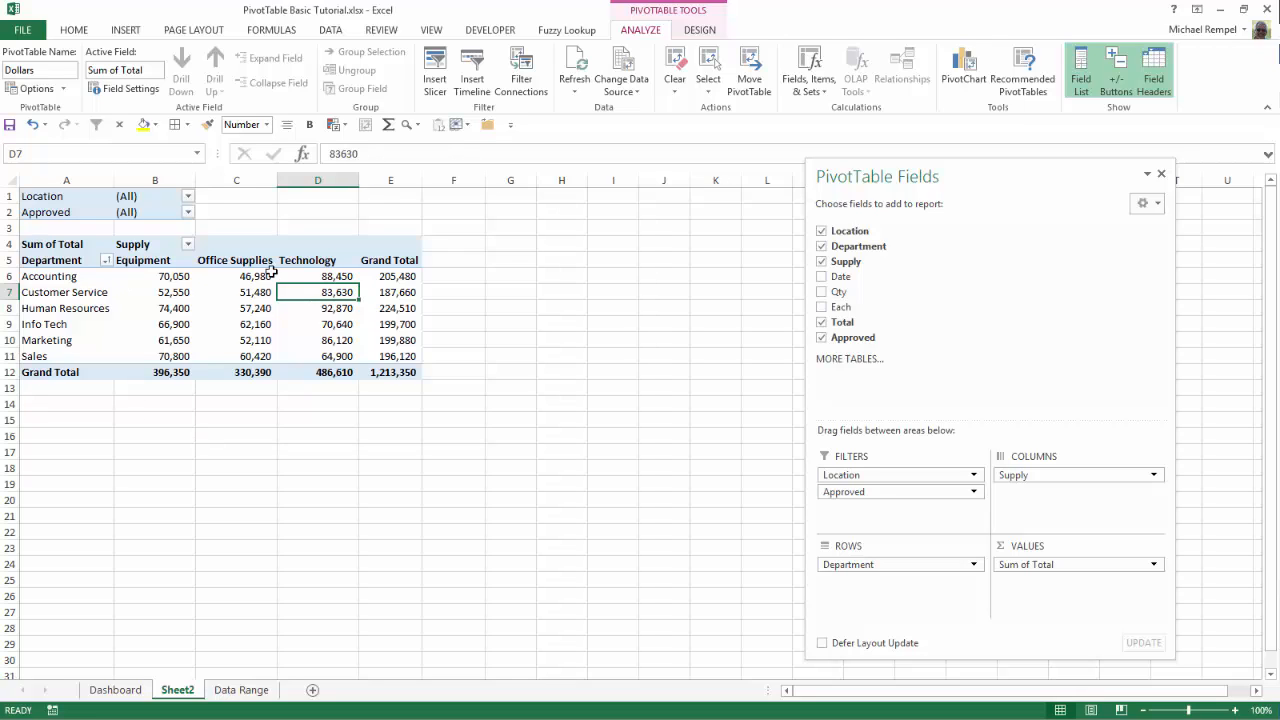
- Filter the pivot table's Location report filter to Boston only
mouse_move(286, 348)
left_click(187, 196)
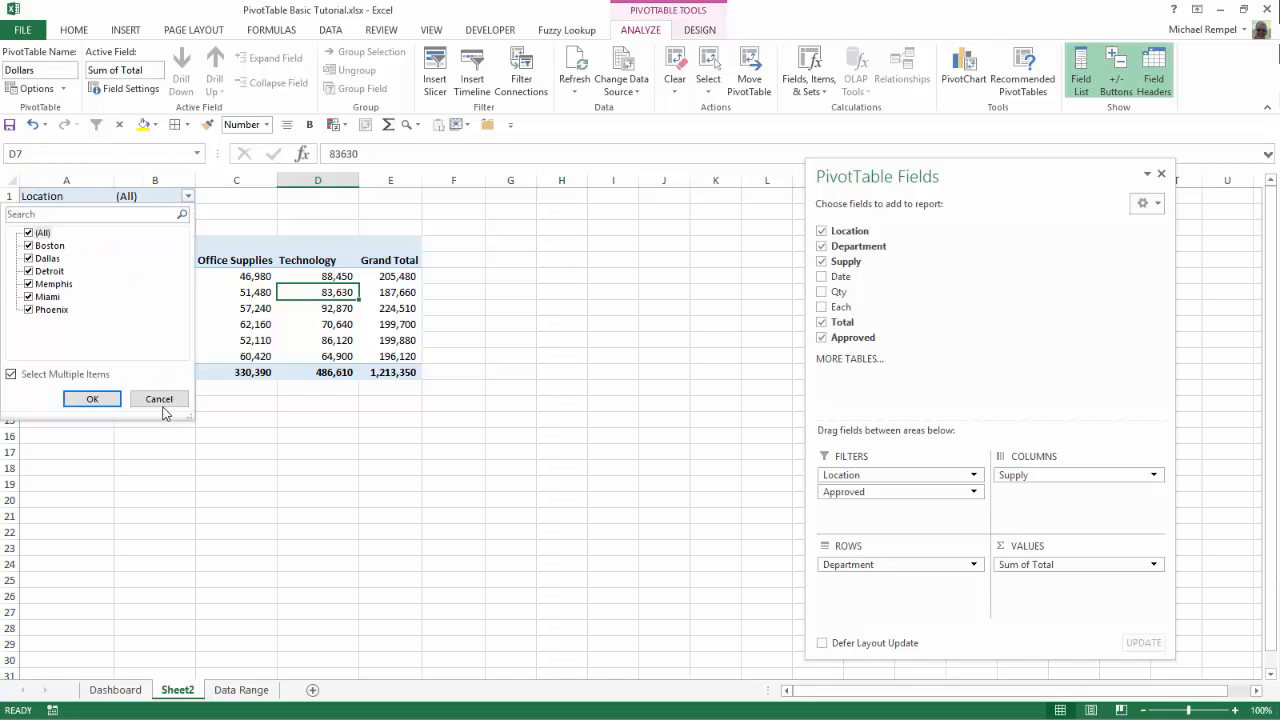
left_click(28, 233)
left_click(28, 246)
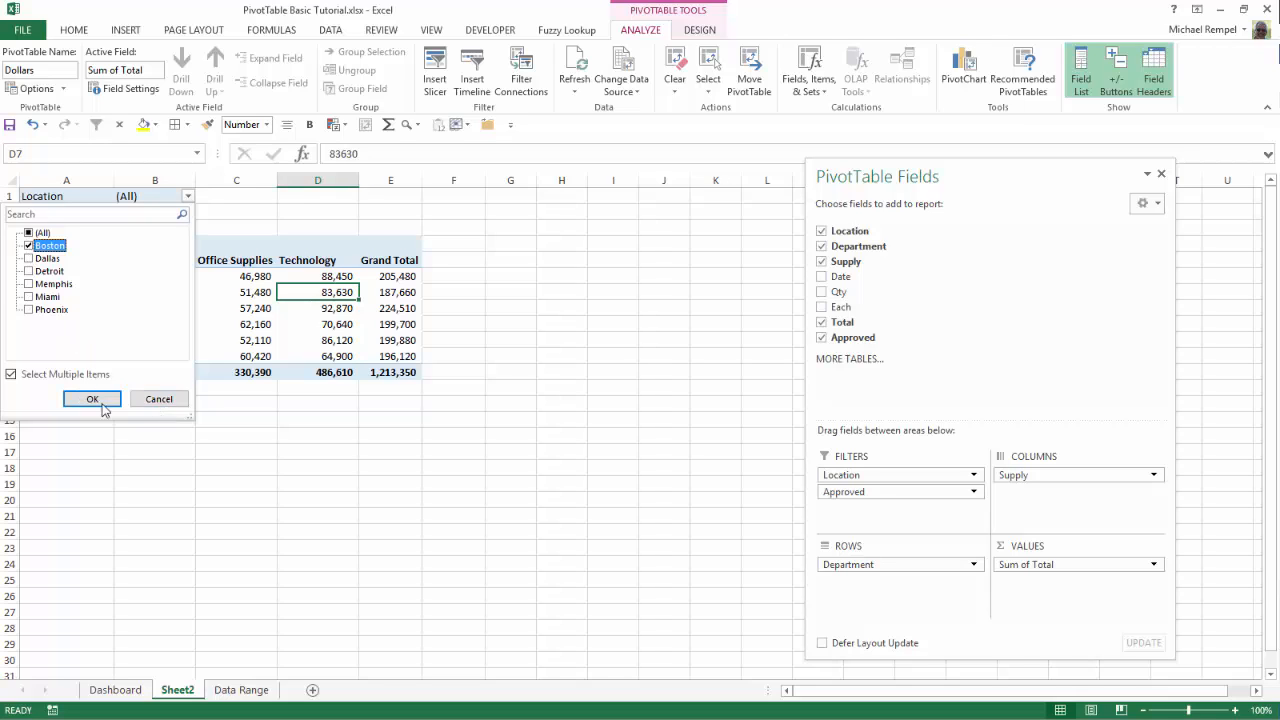
left_click(104, 401)
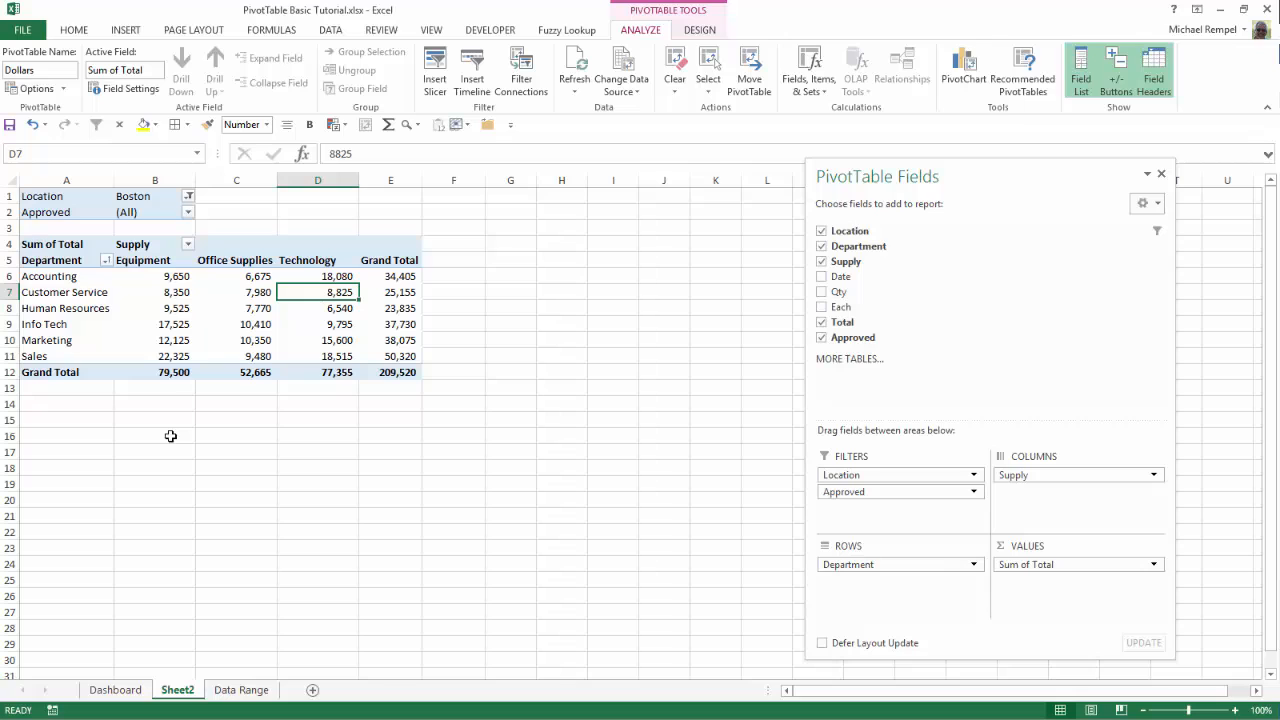
- Switch the Location report filter from Boston to Dallas only
left_click(189, 197)
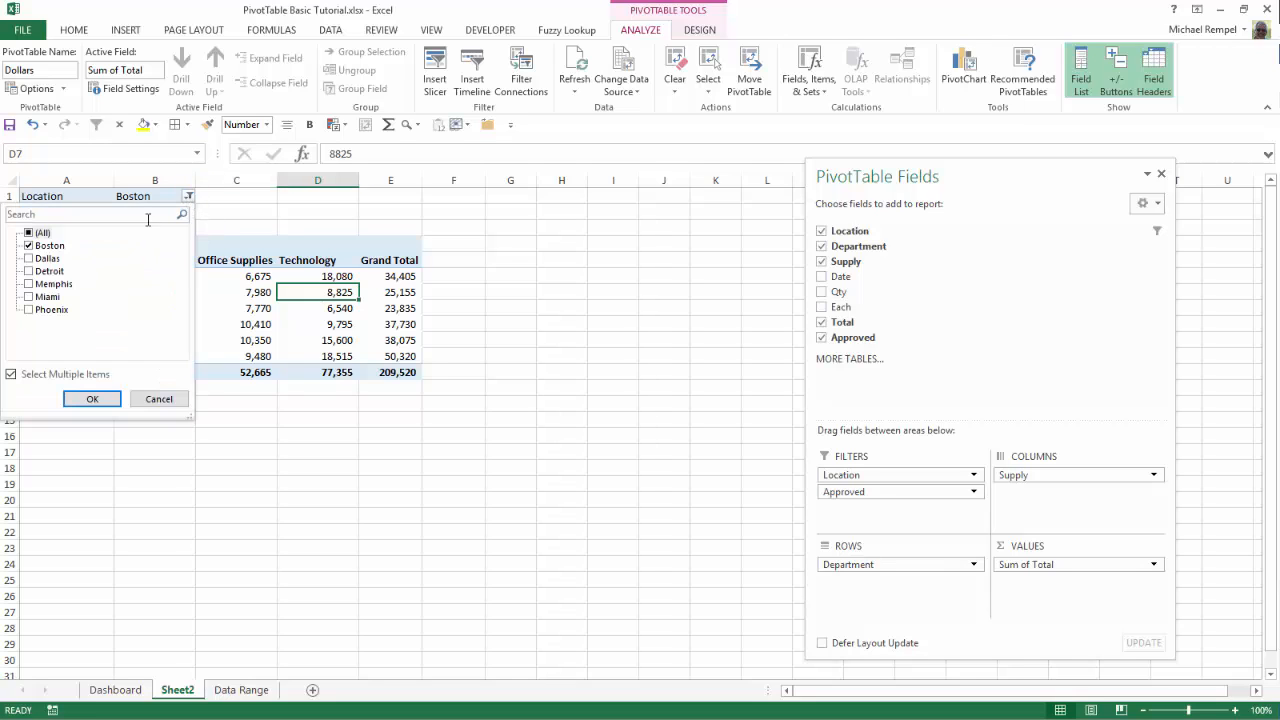
left_click(28, 258)
left_click(28, 245)
left_click(93, 399)
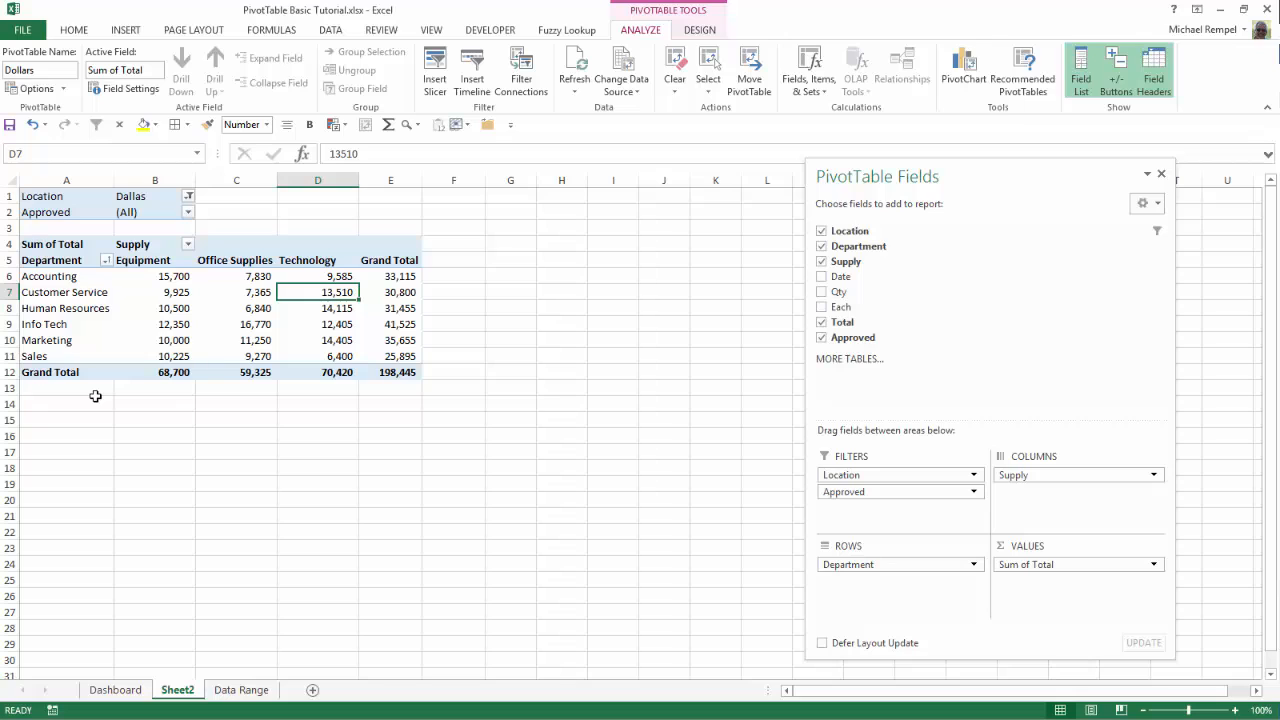
- Set the Location report filter back to include all locations
left_click(189, 197)
left_click(30, 234)
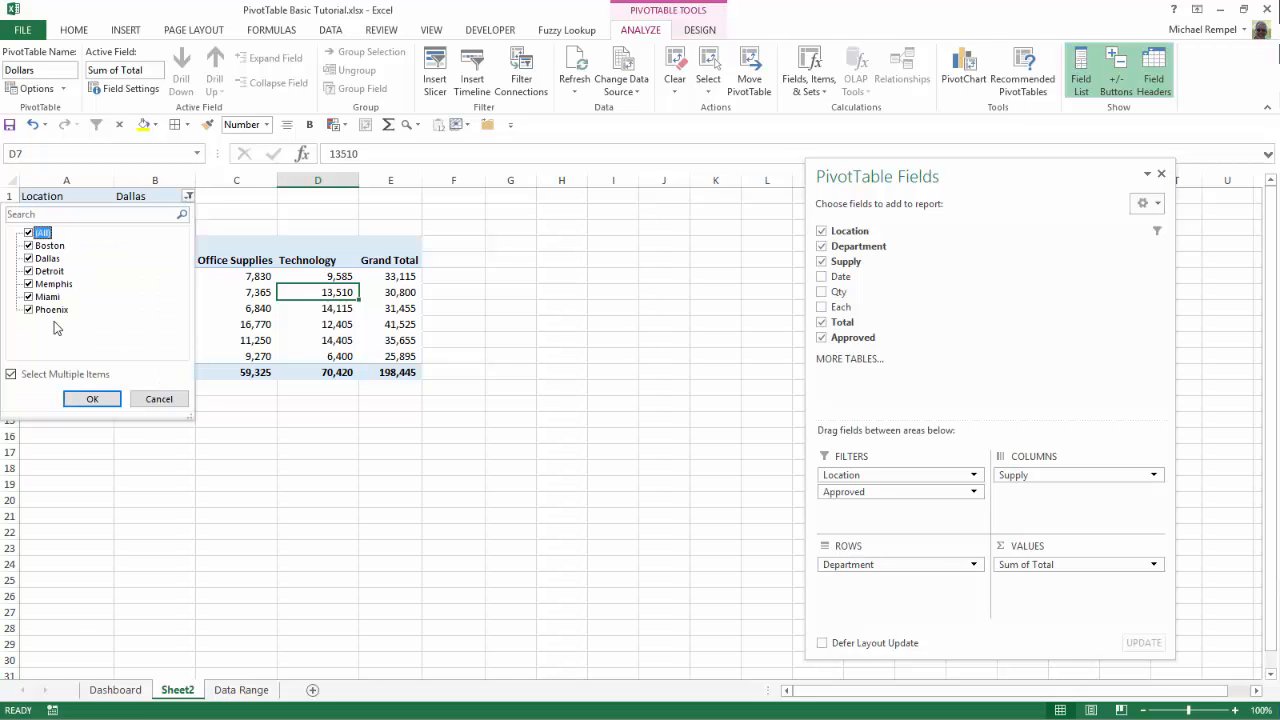
left_click(92, 399)
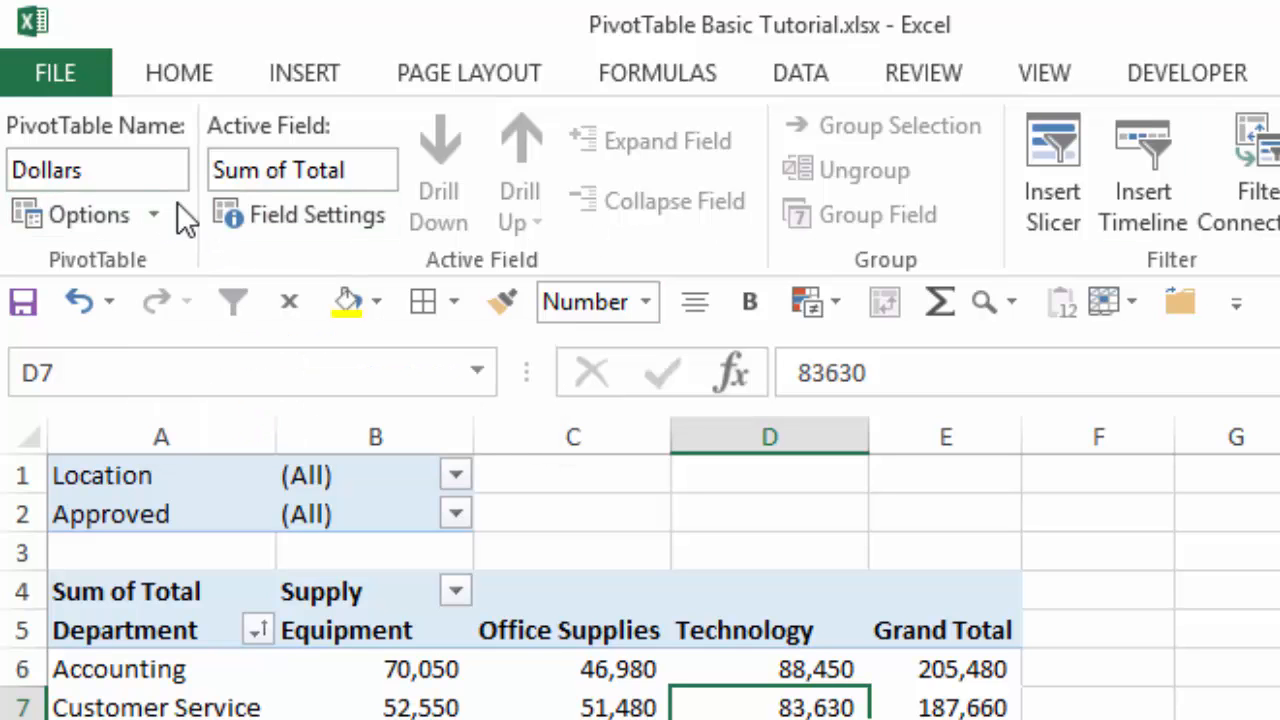
- Generate a separate report filter page for every Location from the pivot table on Sheet2
left_click(150, 210)
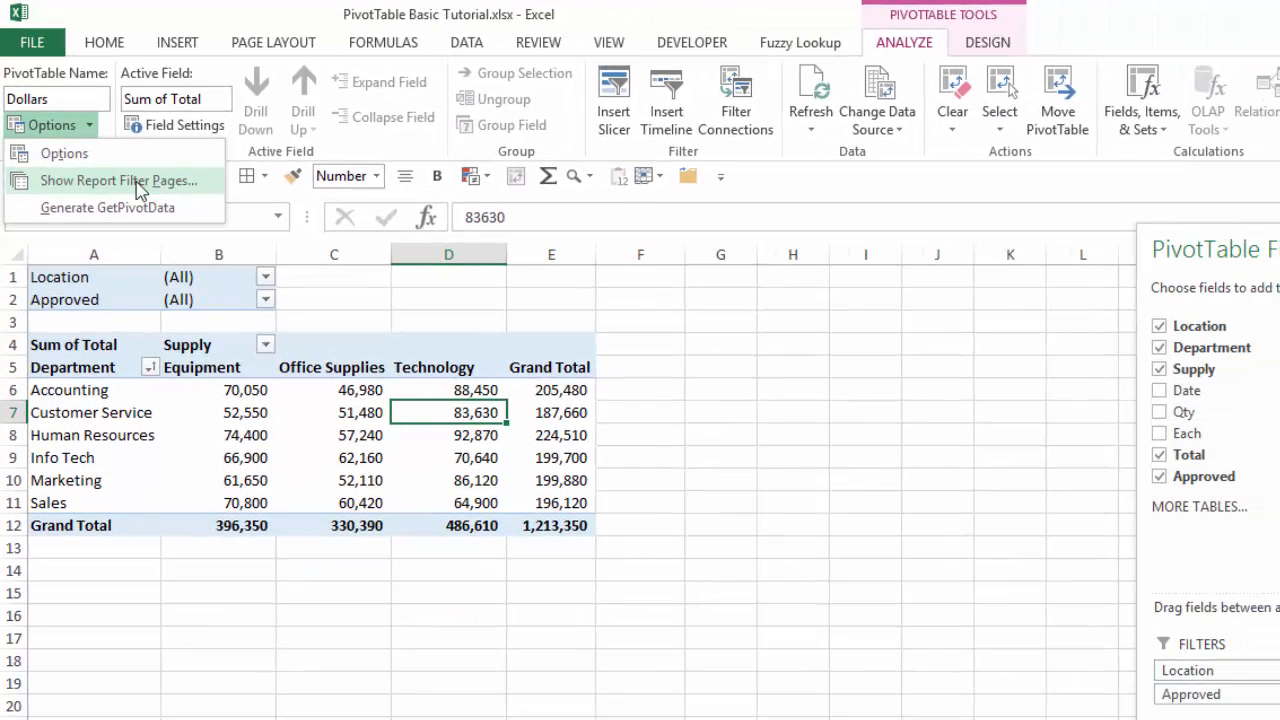
left_click(146, 181)
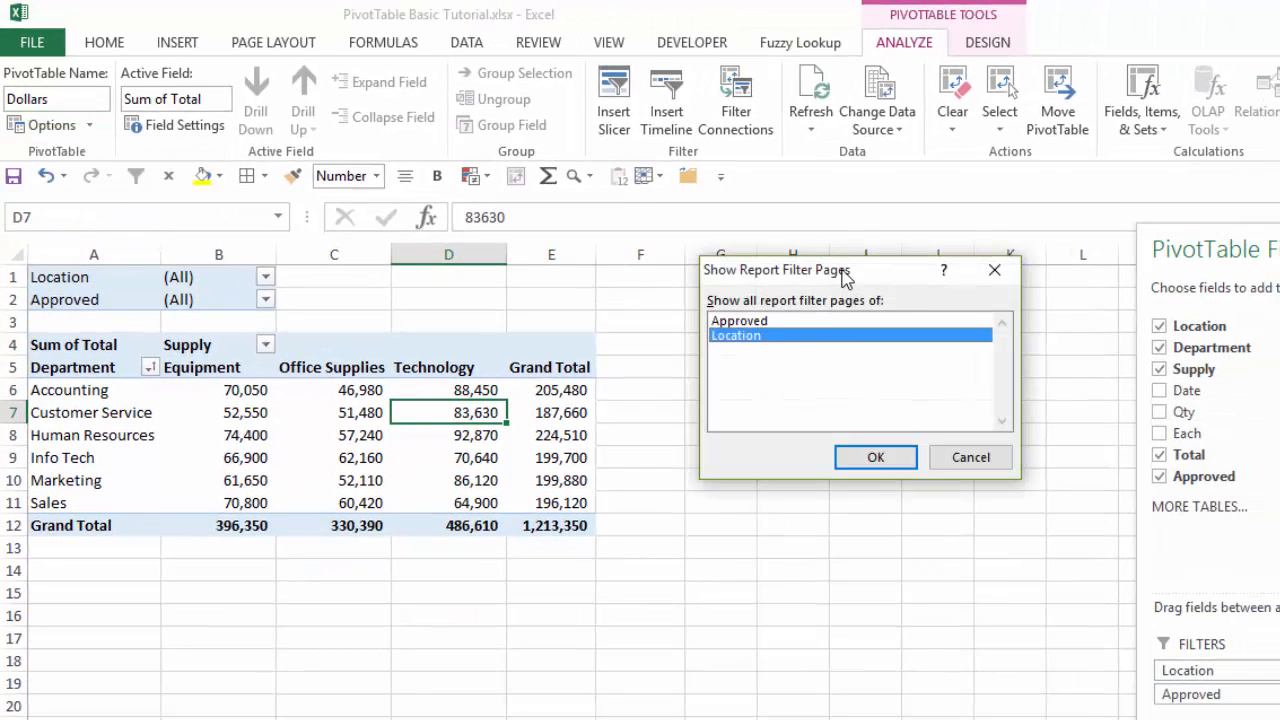
left_click_drag(846, 277, 751, 313)
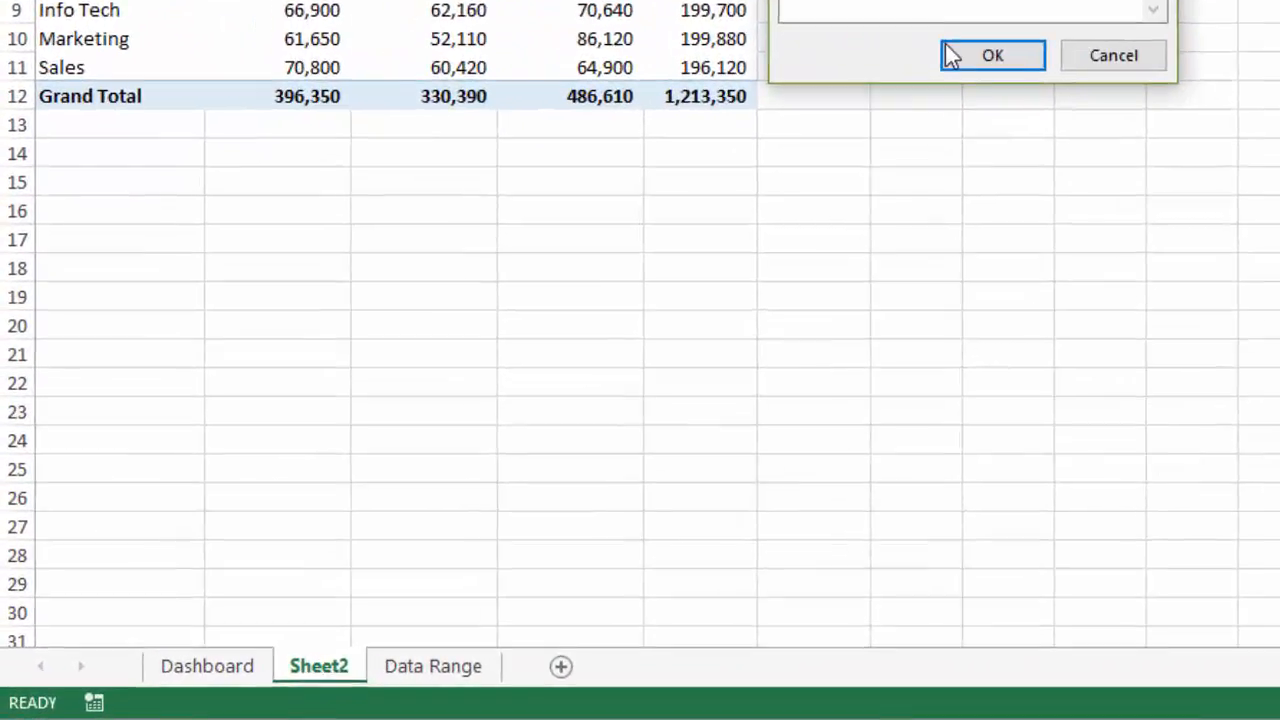
left_click(1140, 1)
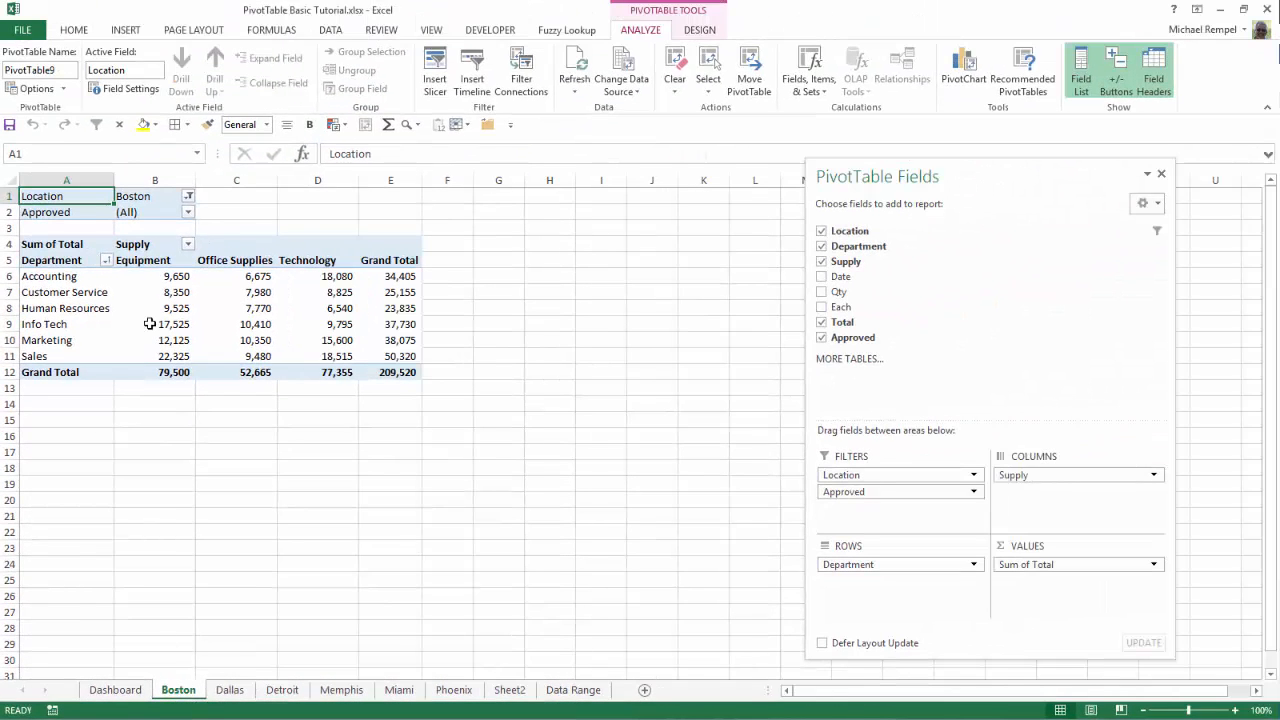
- Look through the generated location sheets for Boston, Dallas, Detroit and Memphis
mouse_move(149, 323)
left_click(236, 694)
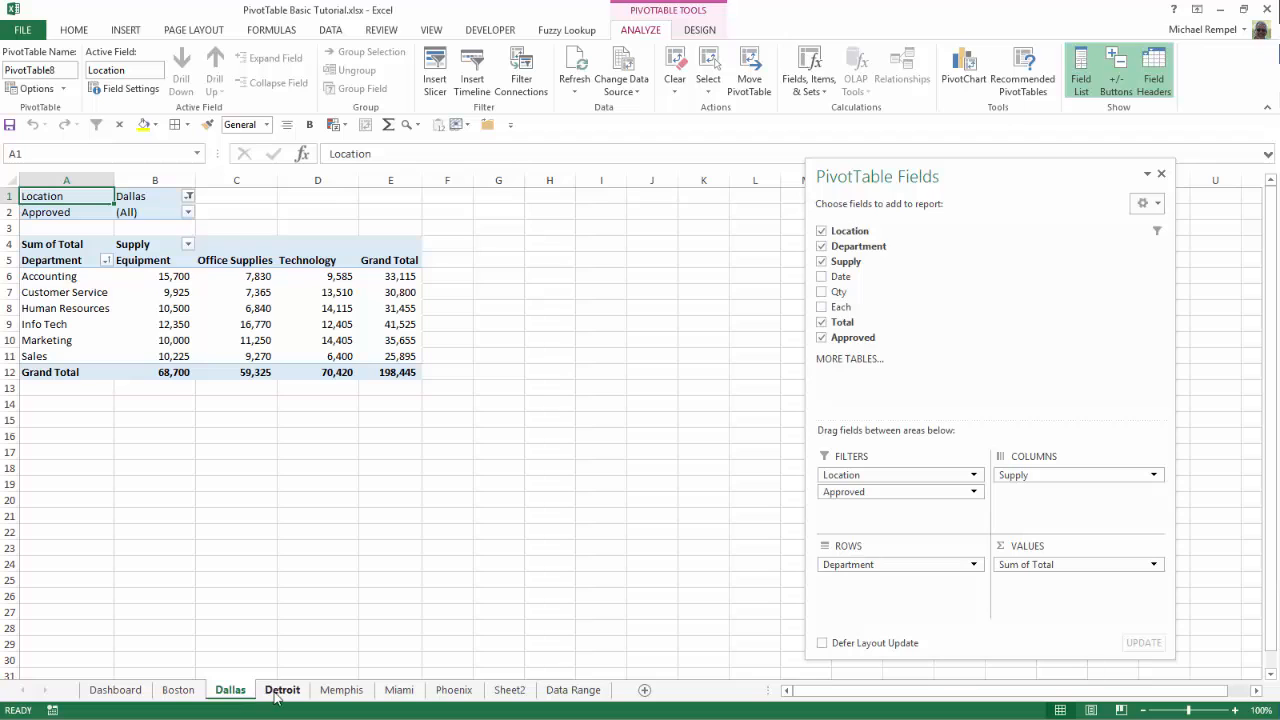
left_click(280, 692)
left_click(337, 692)
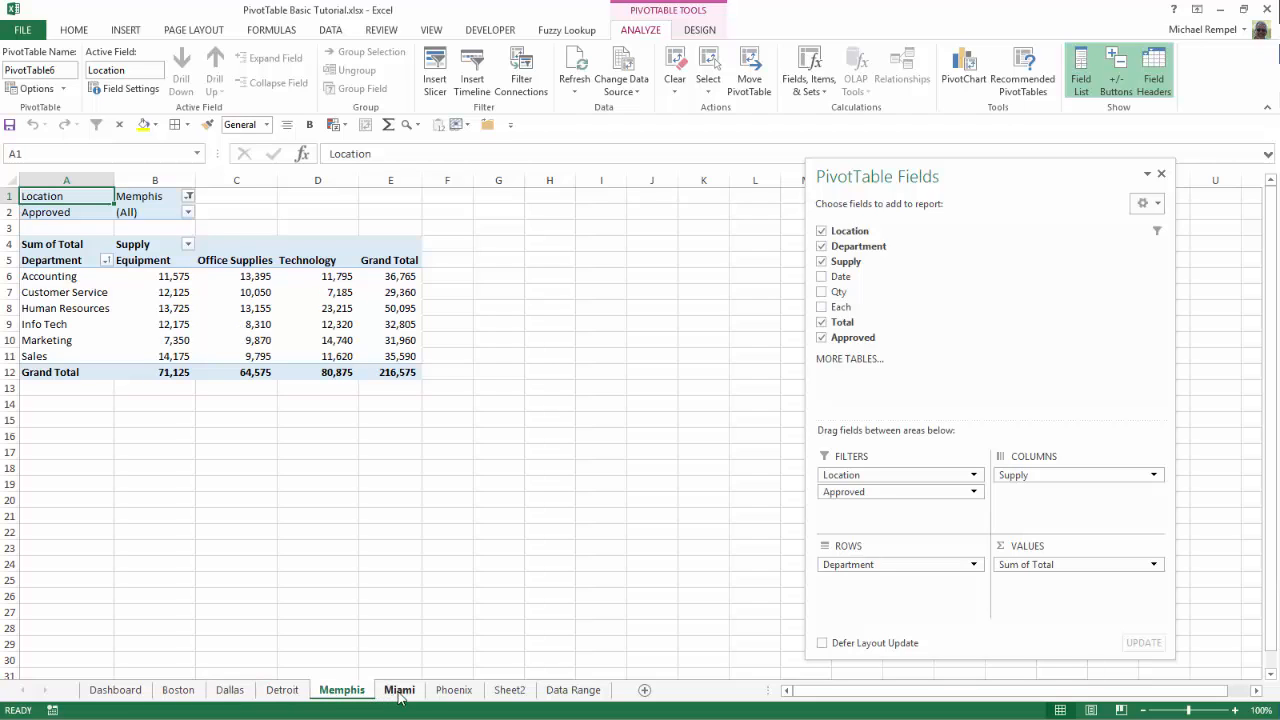
- Look through the Miami and Phoenix location sheets and return to Sheet2
left_click(399, 693)
left_click(452, 690)
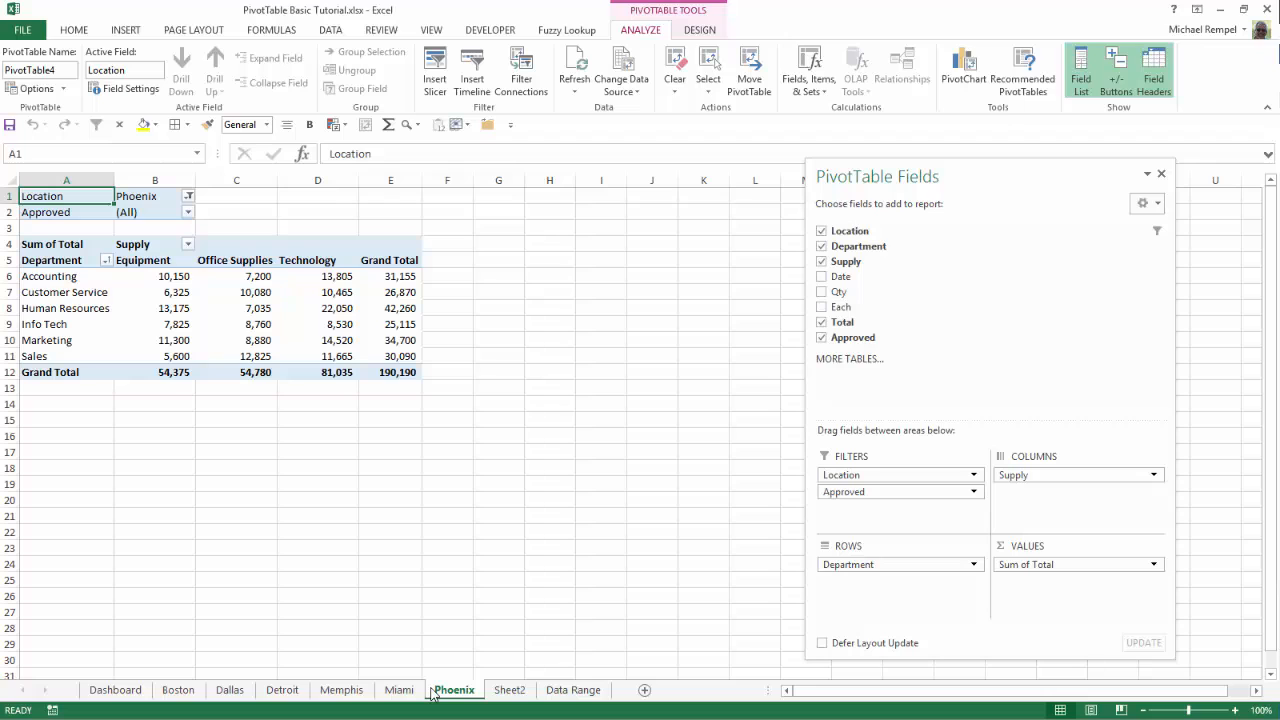
left_click(510, 690)
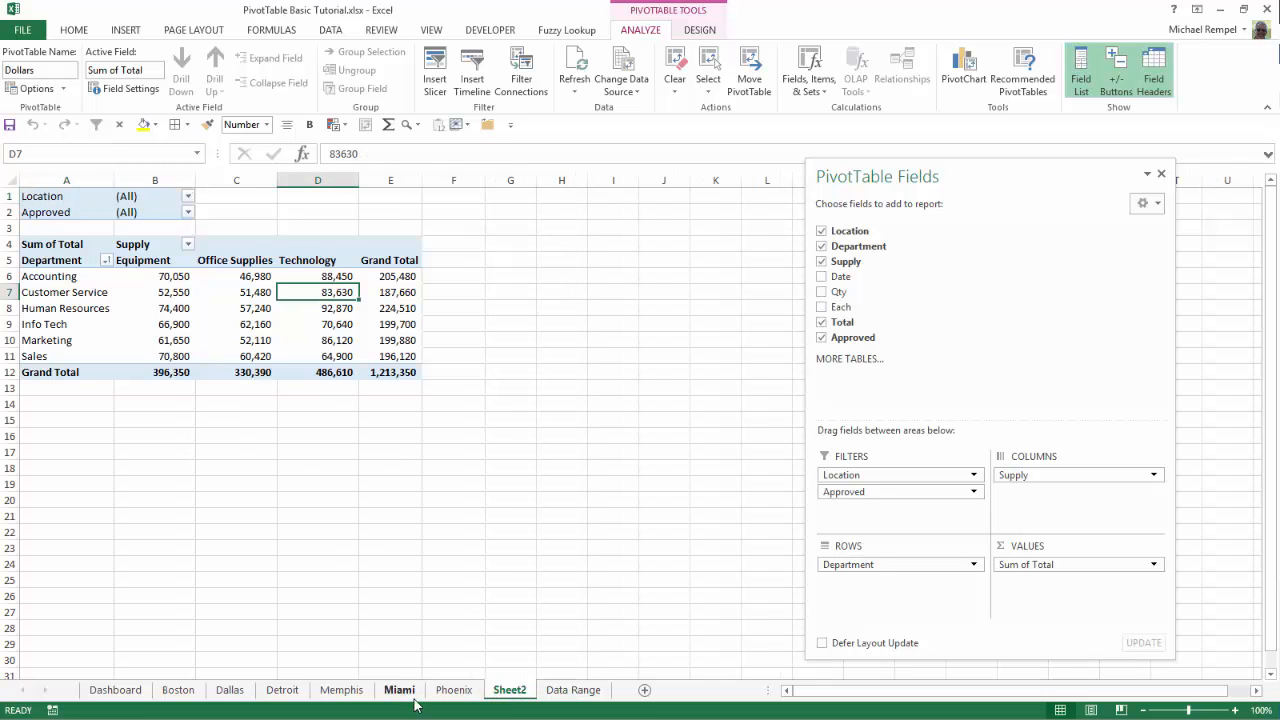
- Delete the six generated location sheets from Boston through Phoenix together
left_click(172, 692)
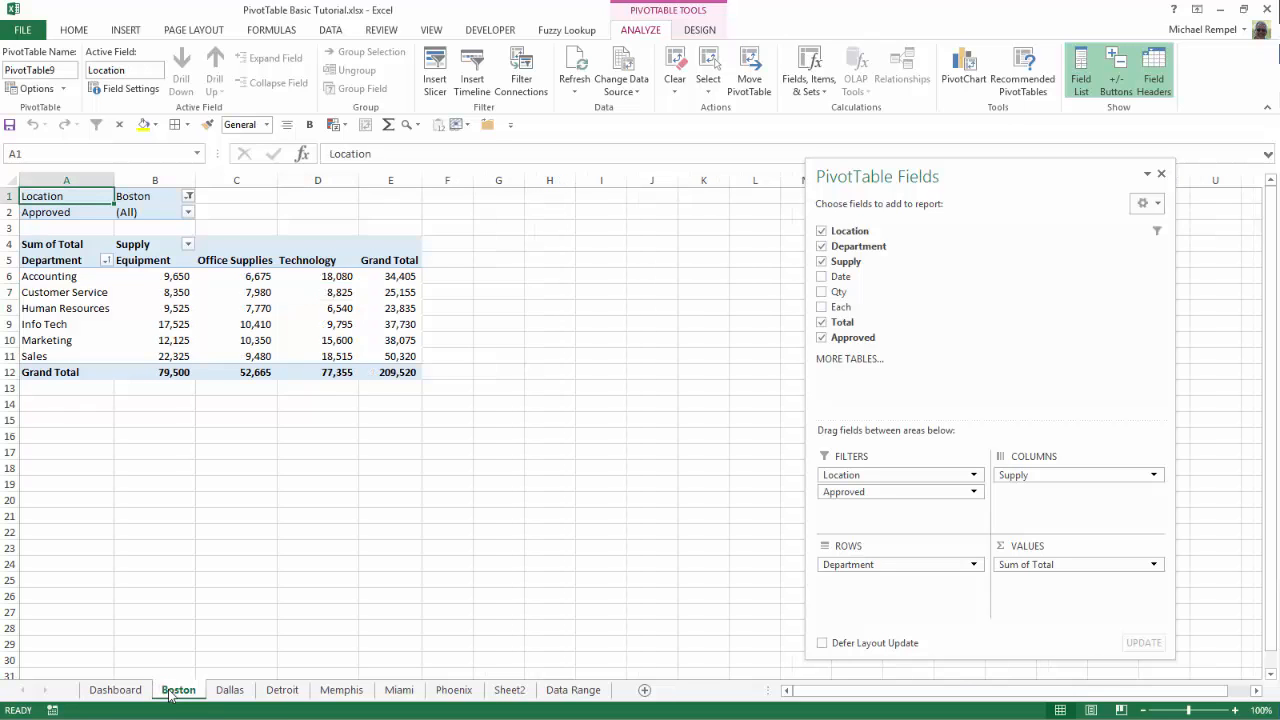
left_click(455, 690, "shift")
right_click(455, 690)
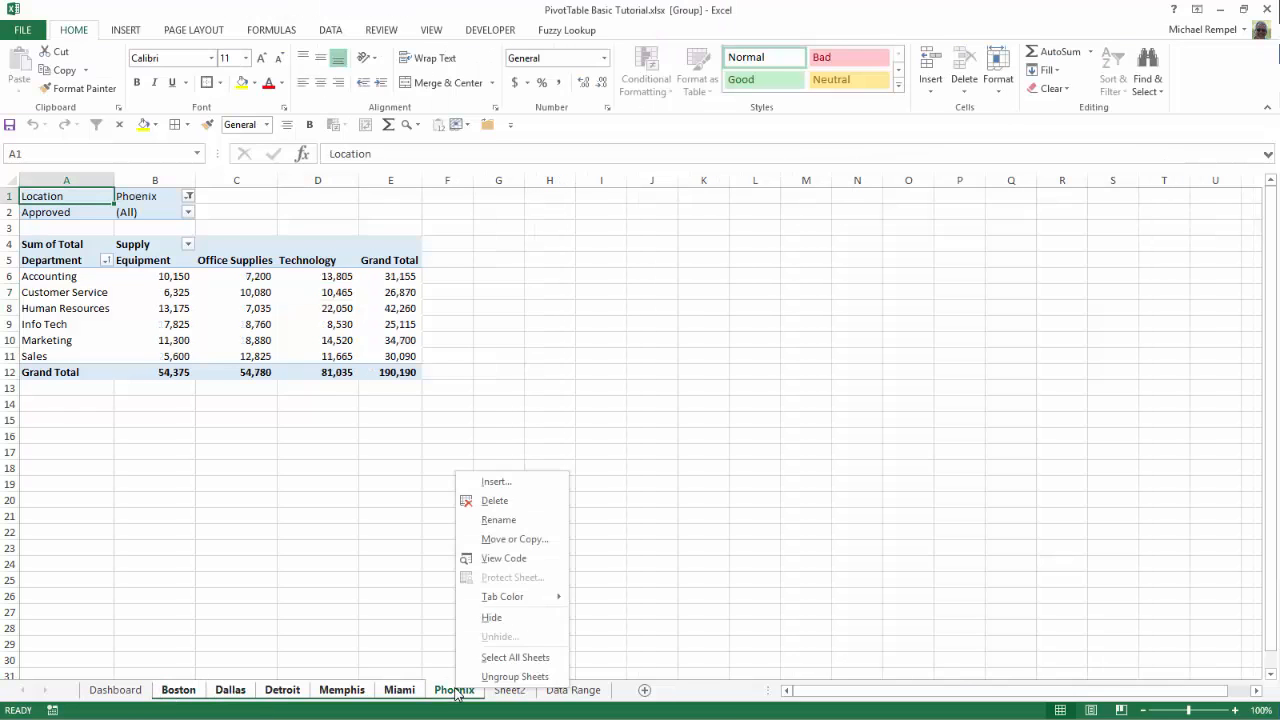
left_click(495, 503)
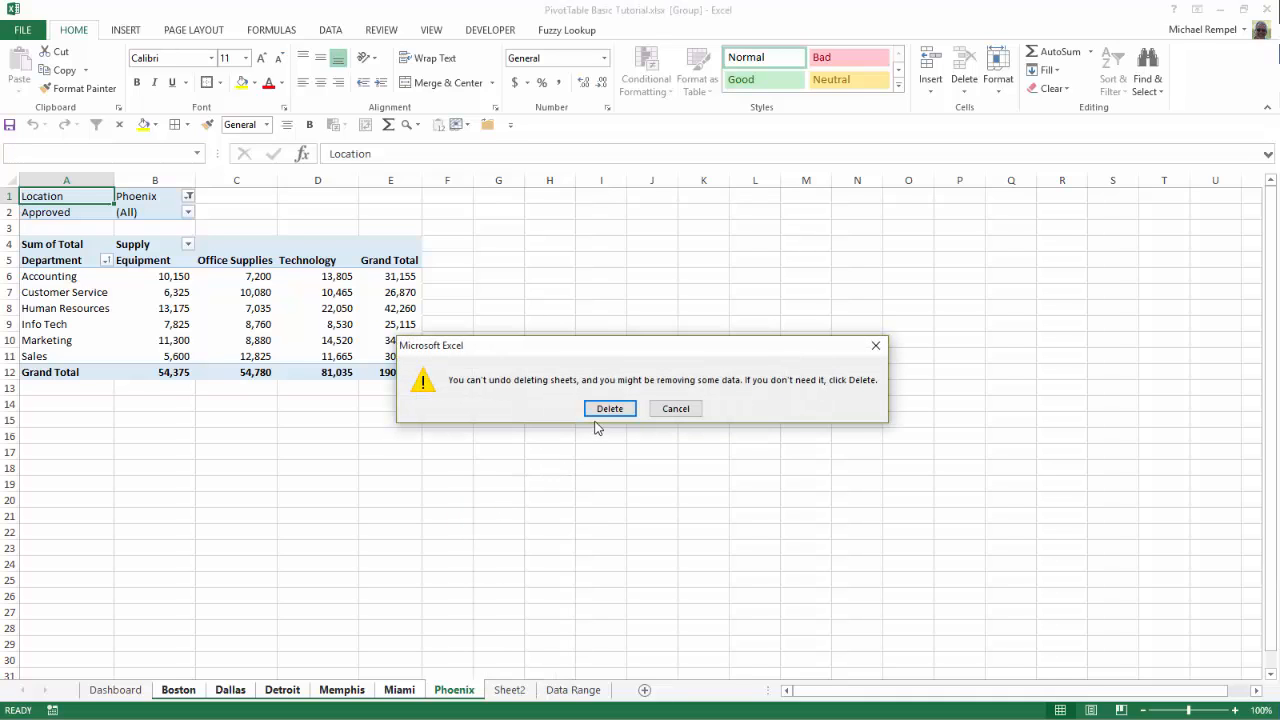
left_click(609, 409)
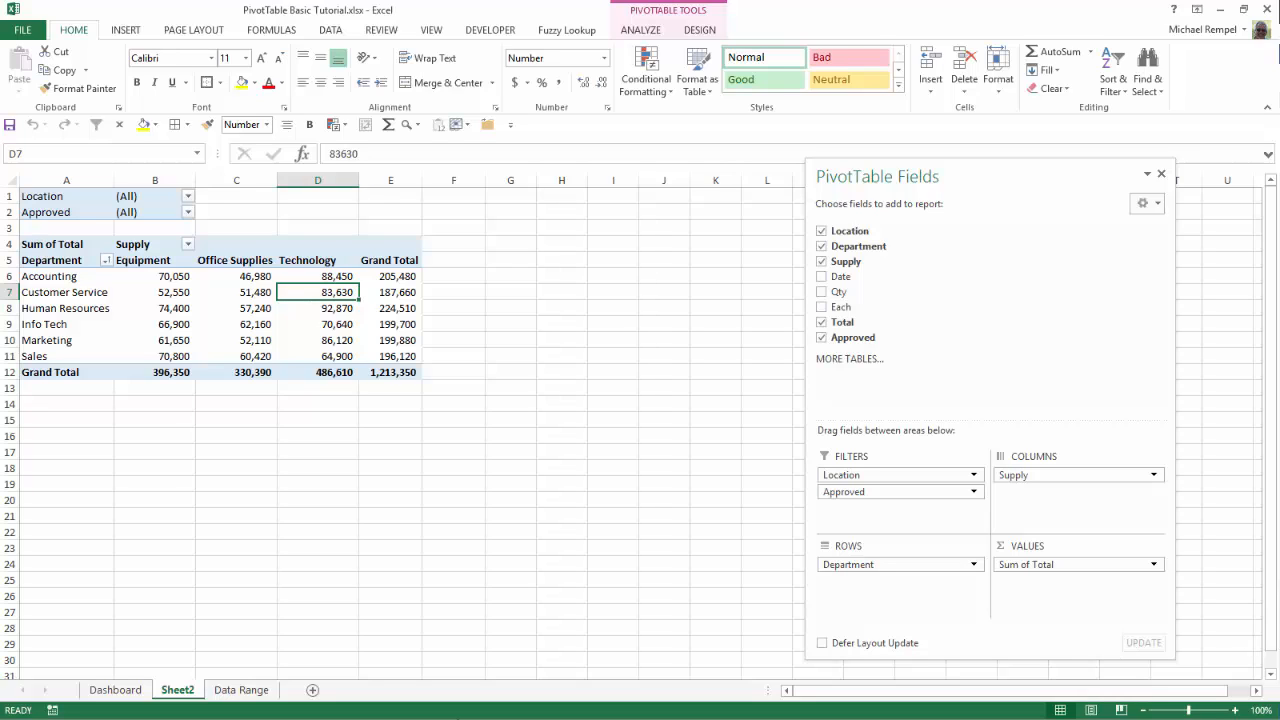
- Create a second pivot table from the Data Range sheet's data, placed on the existing worksheet Sheet2 at cell A17
left_click(242, 690)
left_click(157, 351)
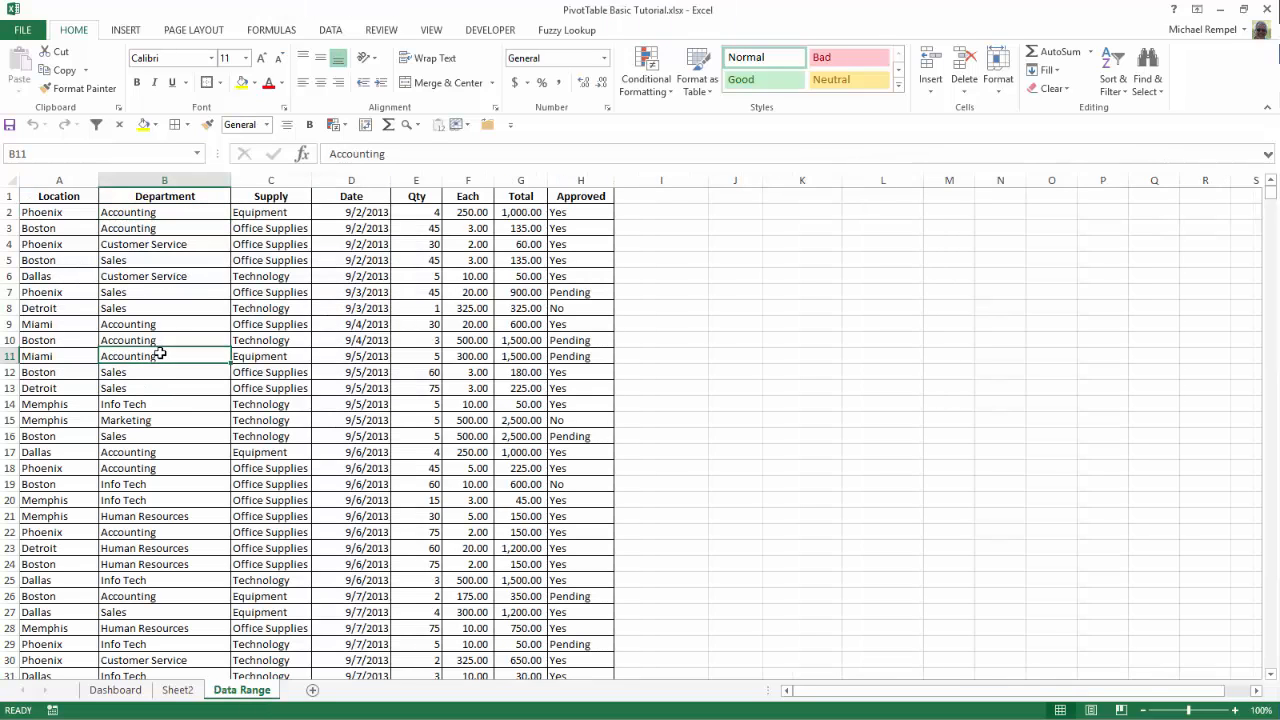
left_click(124, 29)
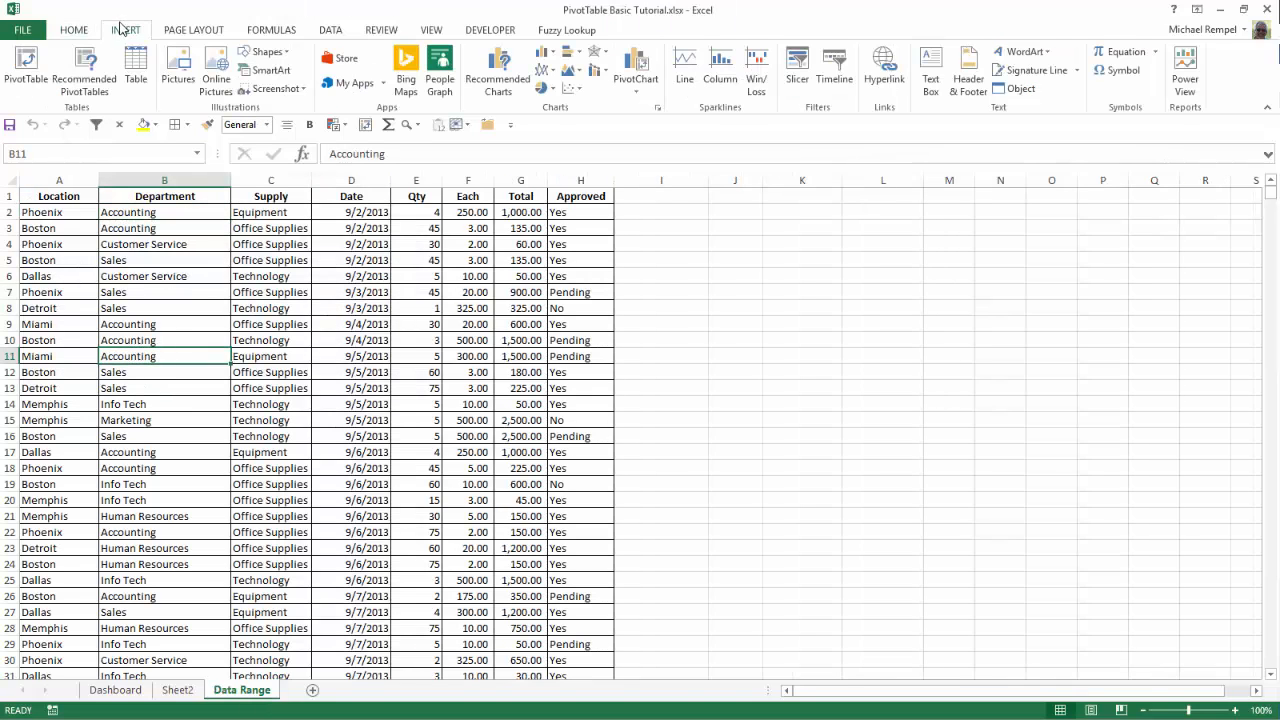
left_click(26, 70)
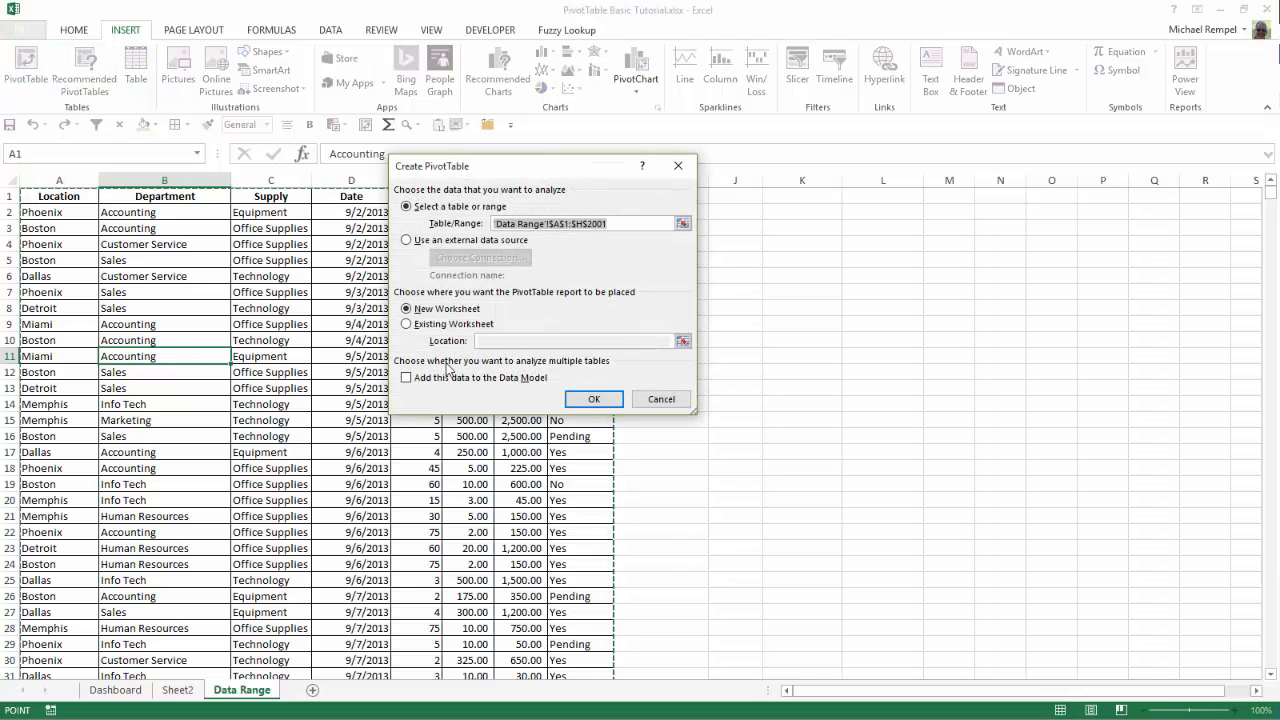
left_click(407, 325)
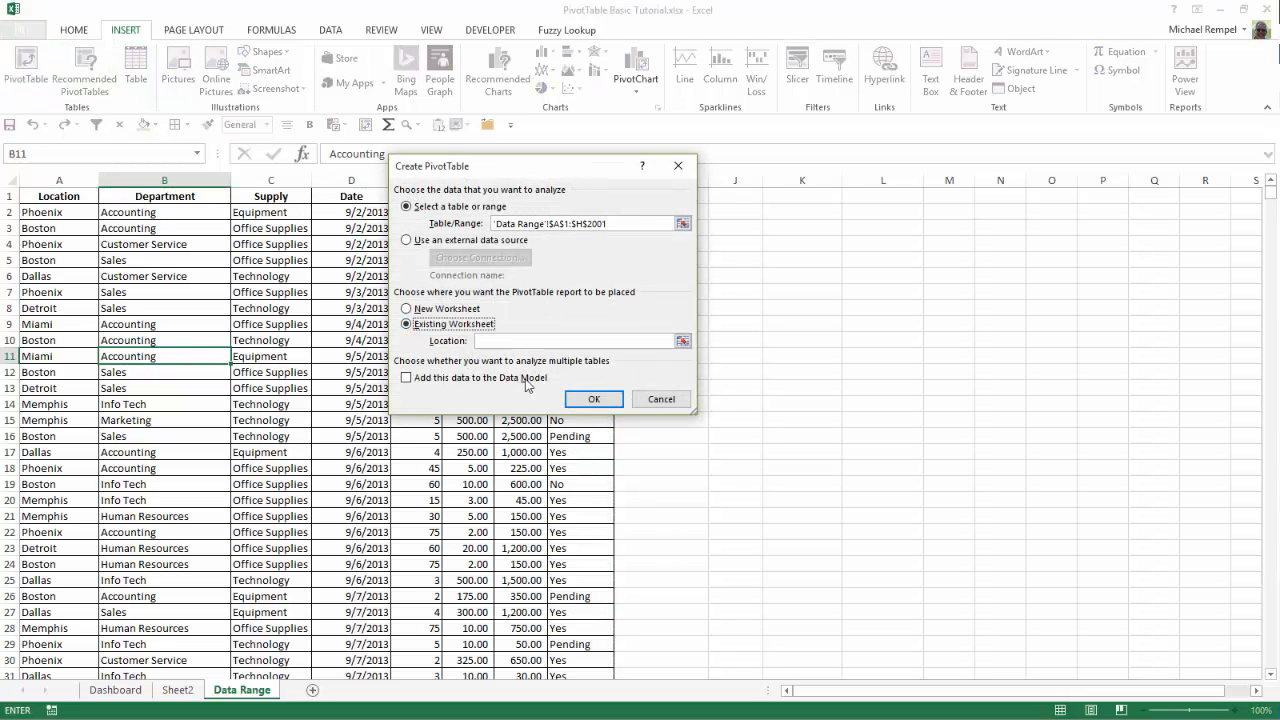
left_click(682, 340)
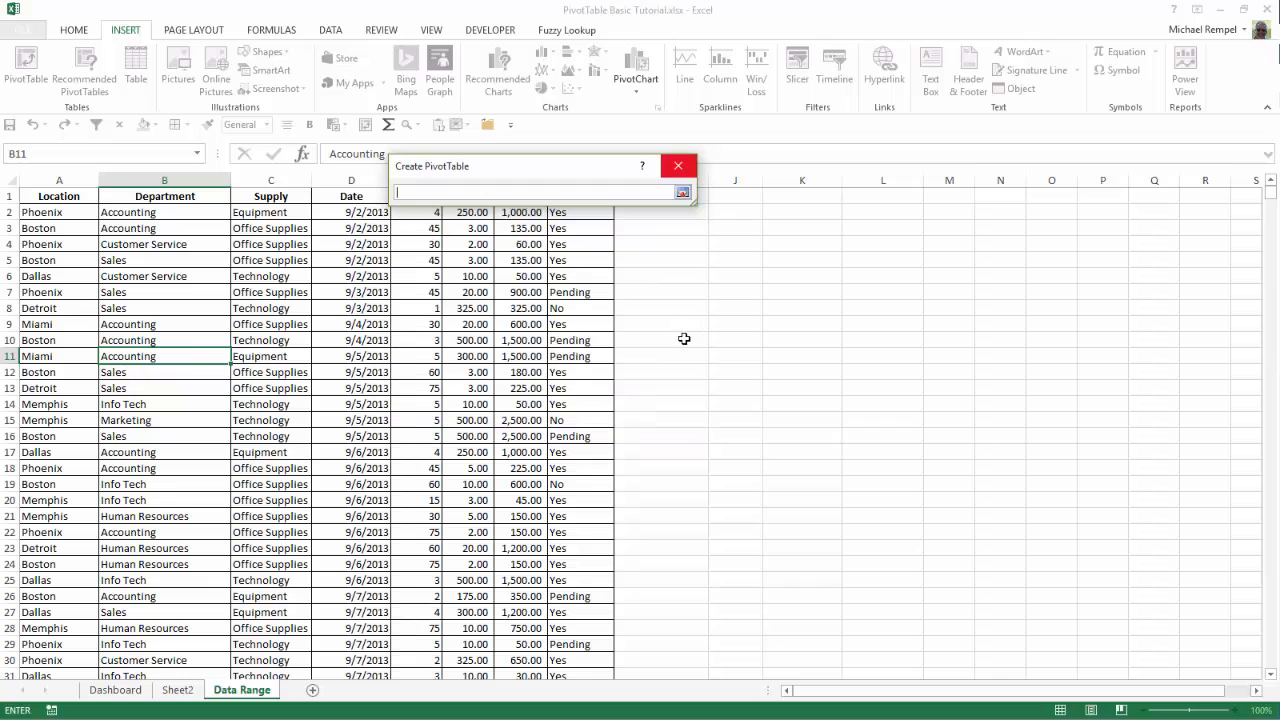
left_click(188, 692)
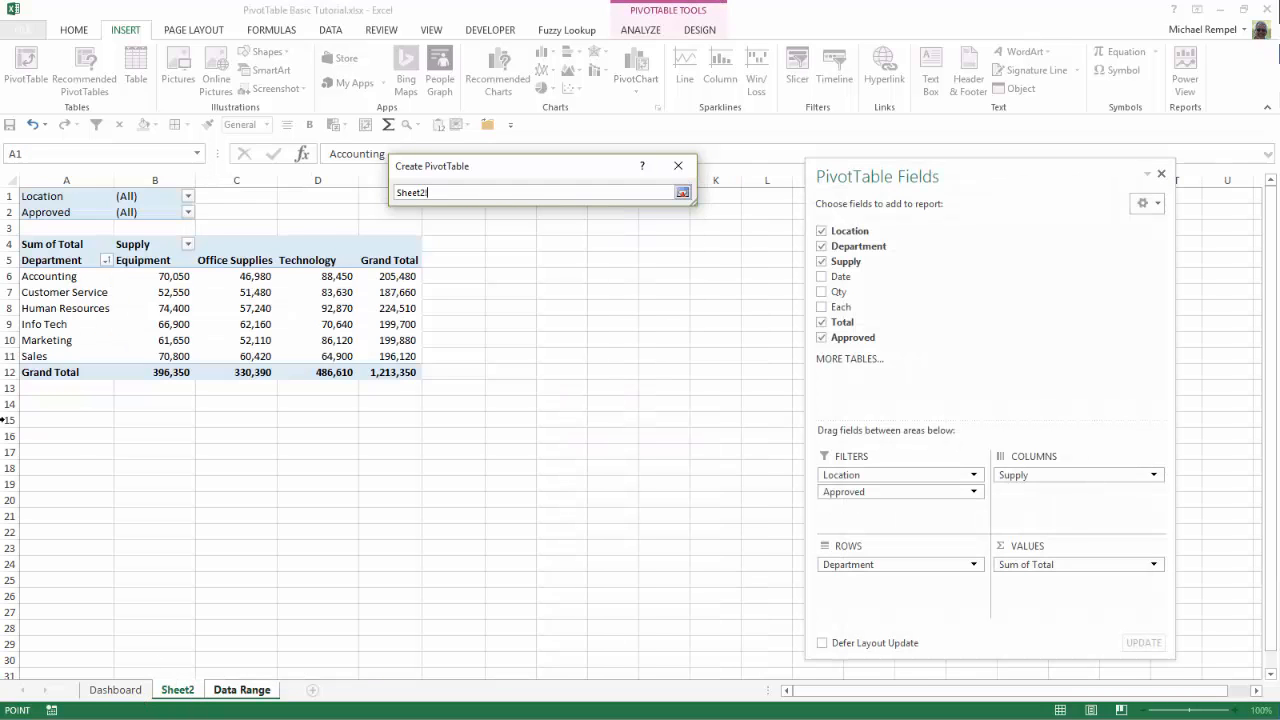
left_click(63, 455)
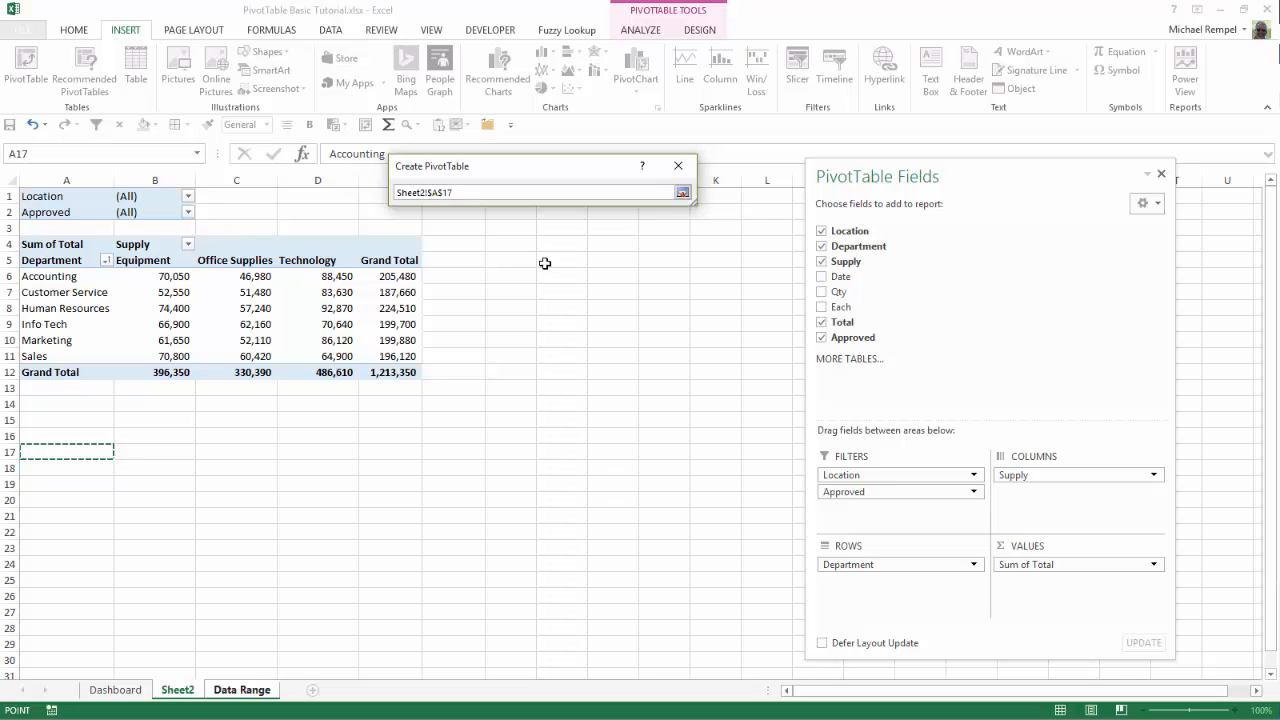
left_click(682, 193)
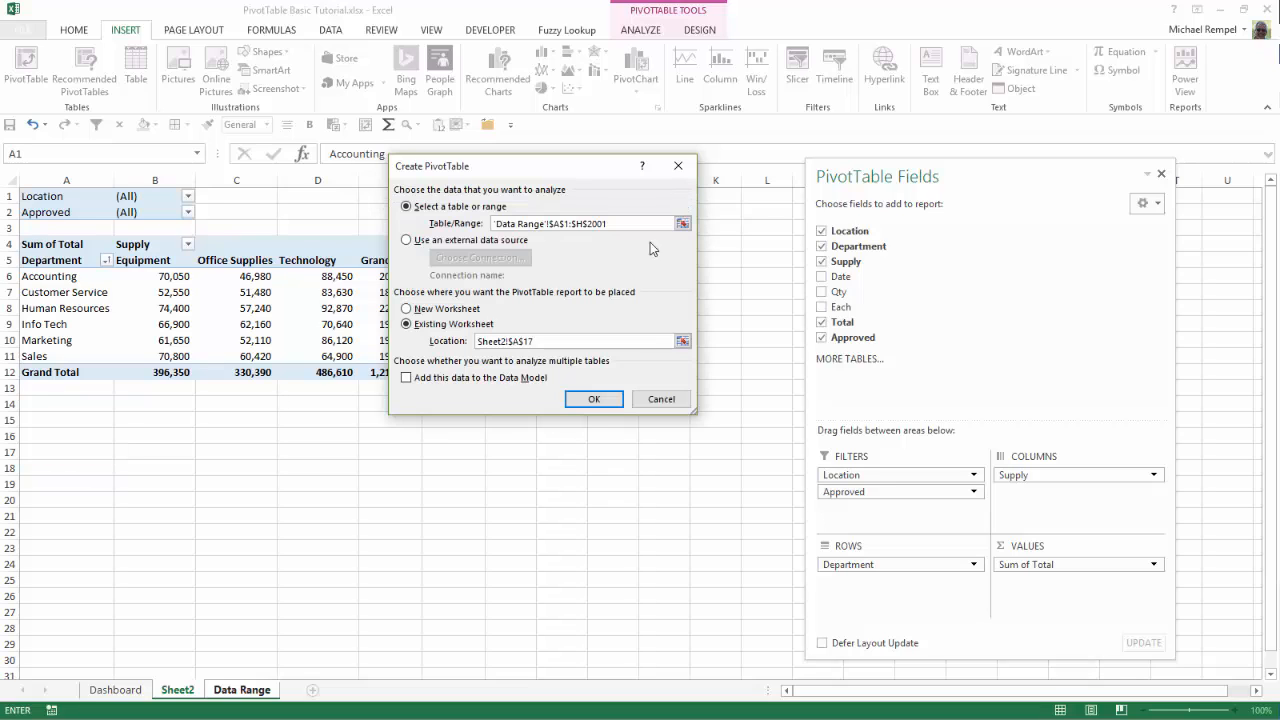
left_click(581, 401)
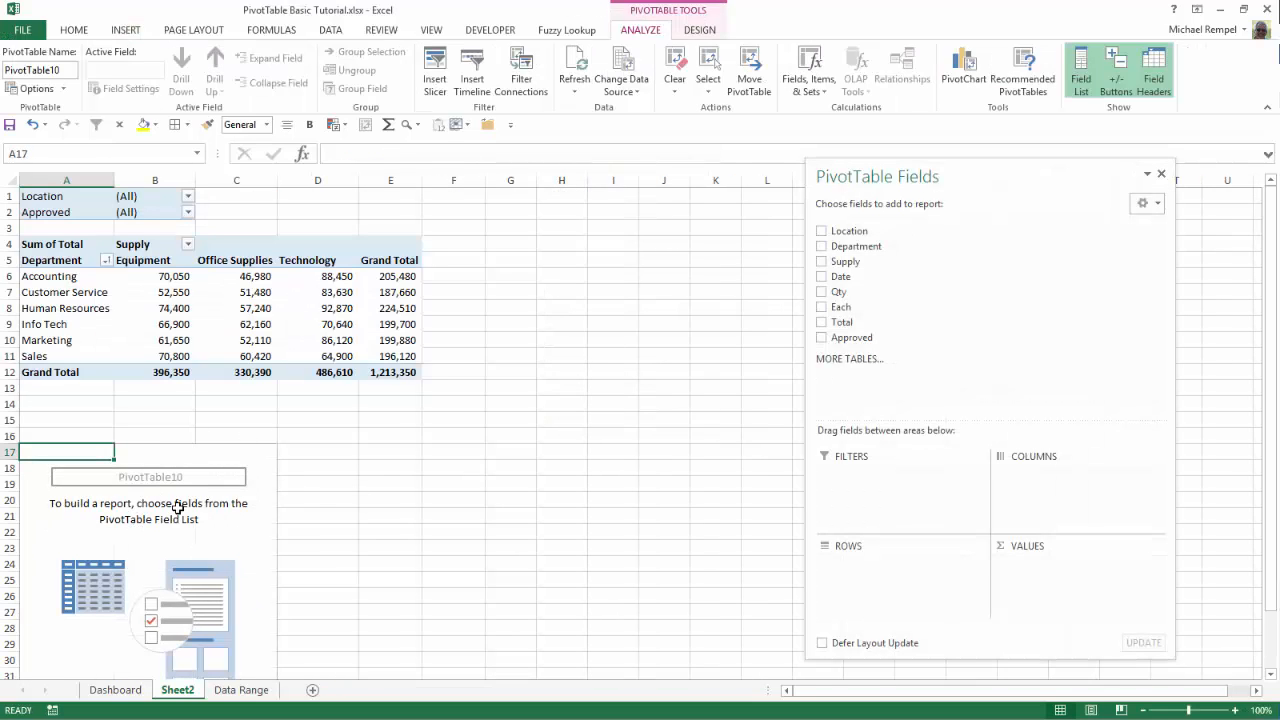
- Name the new pivot table Quantity and select a cell in the upper pivot table to compare its name
left_click(65, 68)
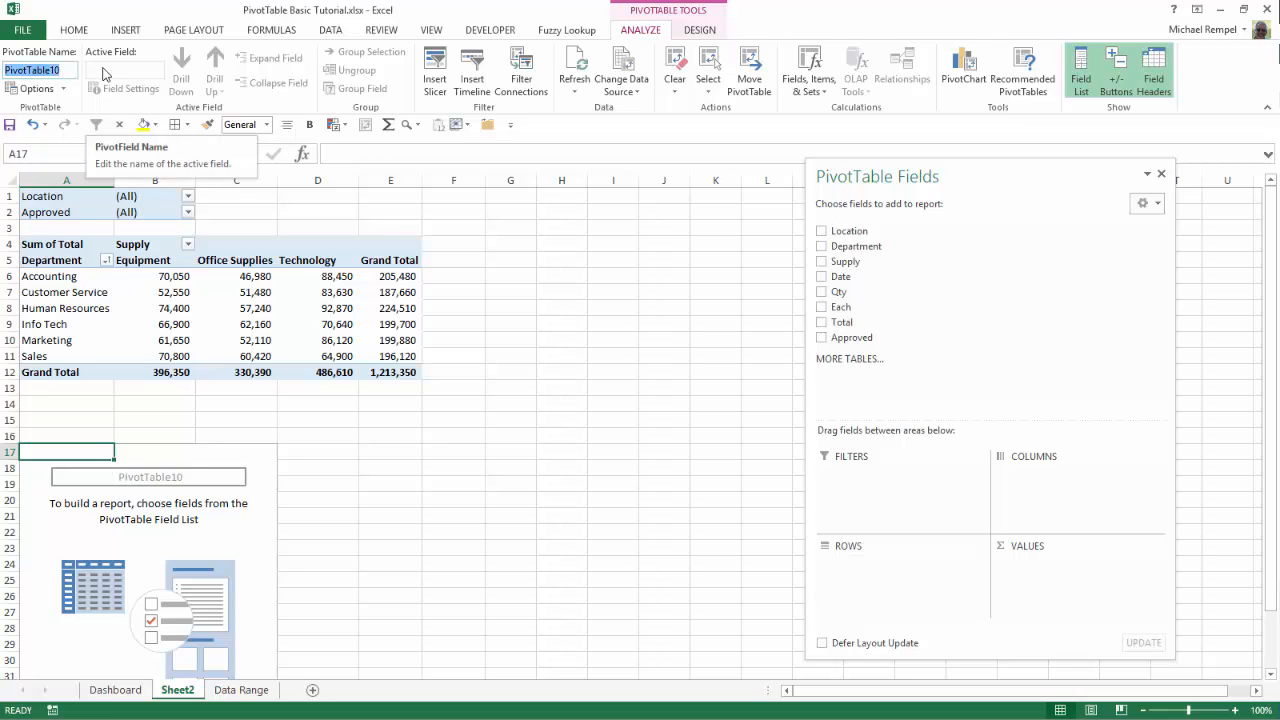
type("Quantity")
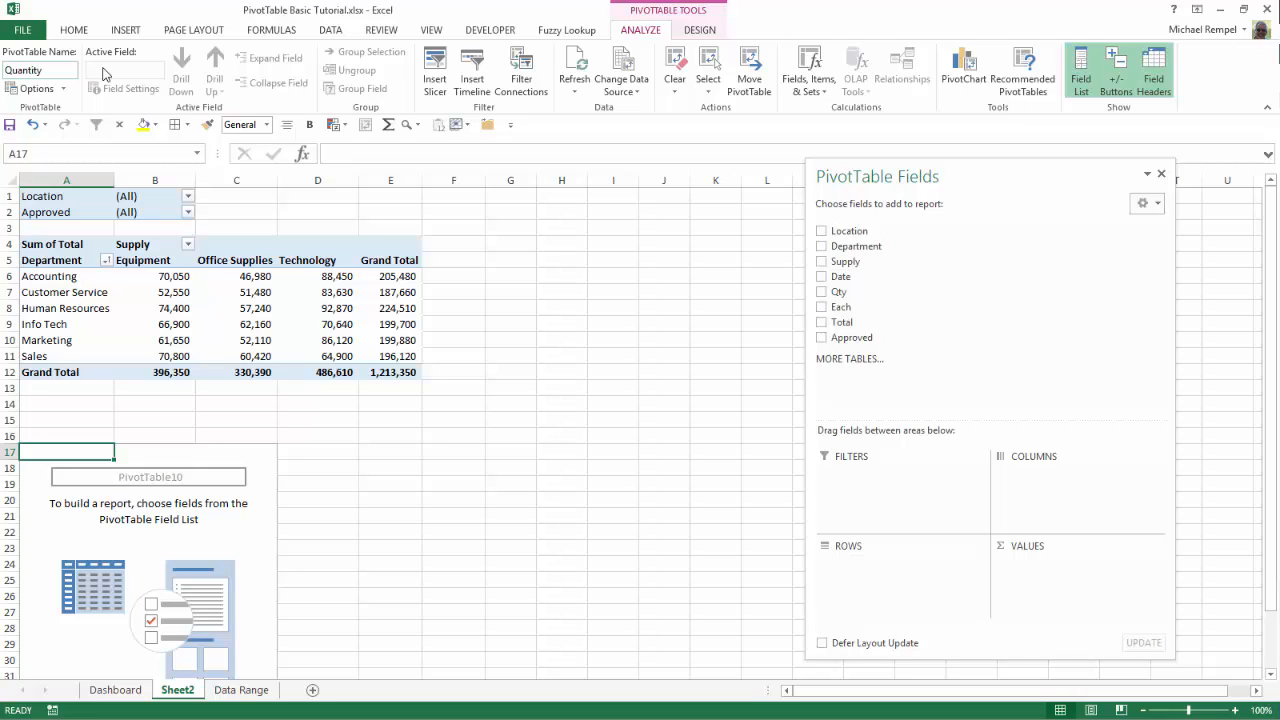
key("Return")
left_click(103, 306)
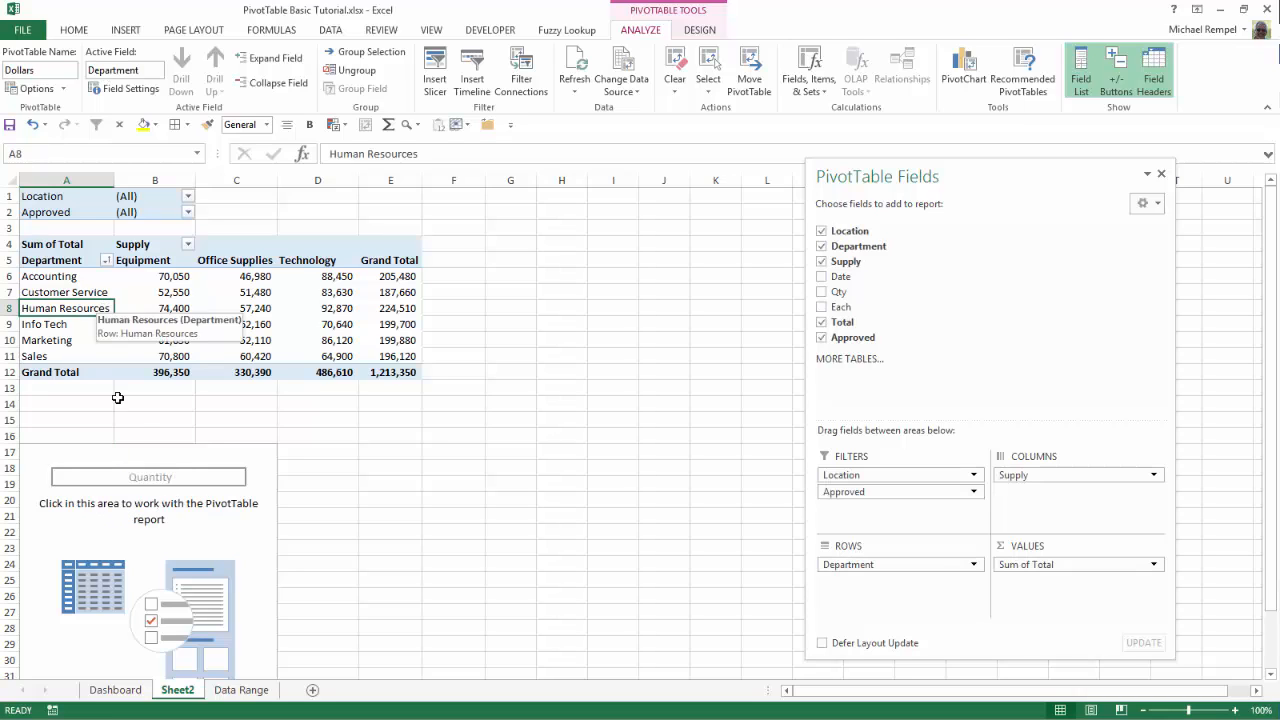
- Lay out the Quantity pivot table with Location and Approved as filters, Department as rows, Supply as columns and Qty as values
left_click(125, 539)
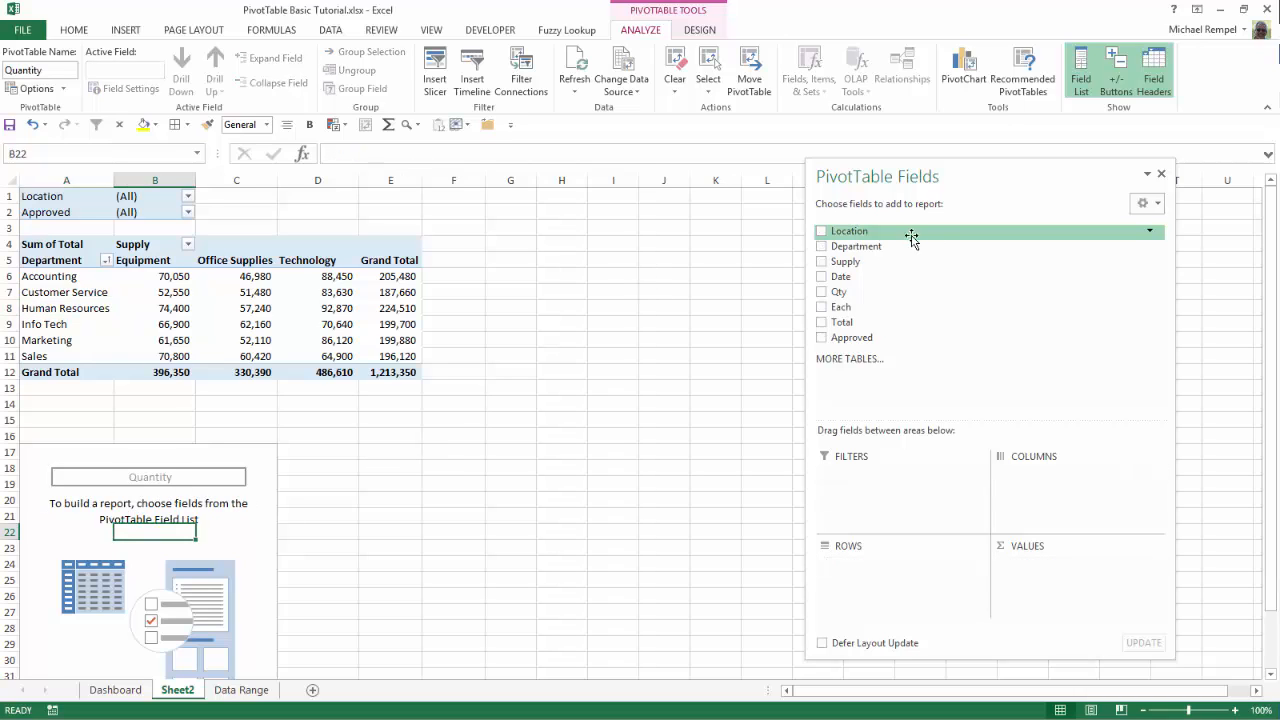
left_click_drag(854, 232, 870, 495)
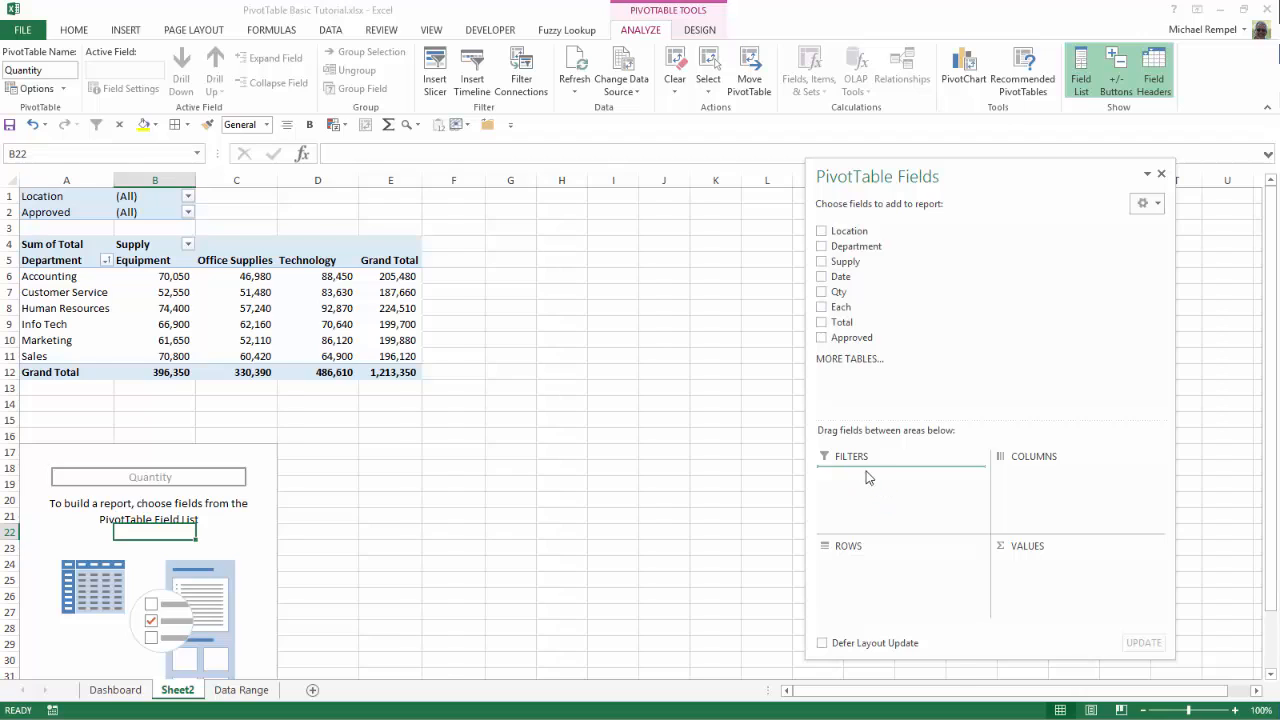
left_click_drag(855, 340, 876, 510)
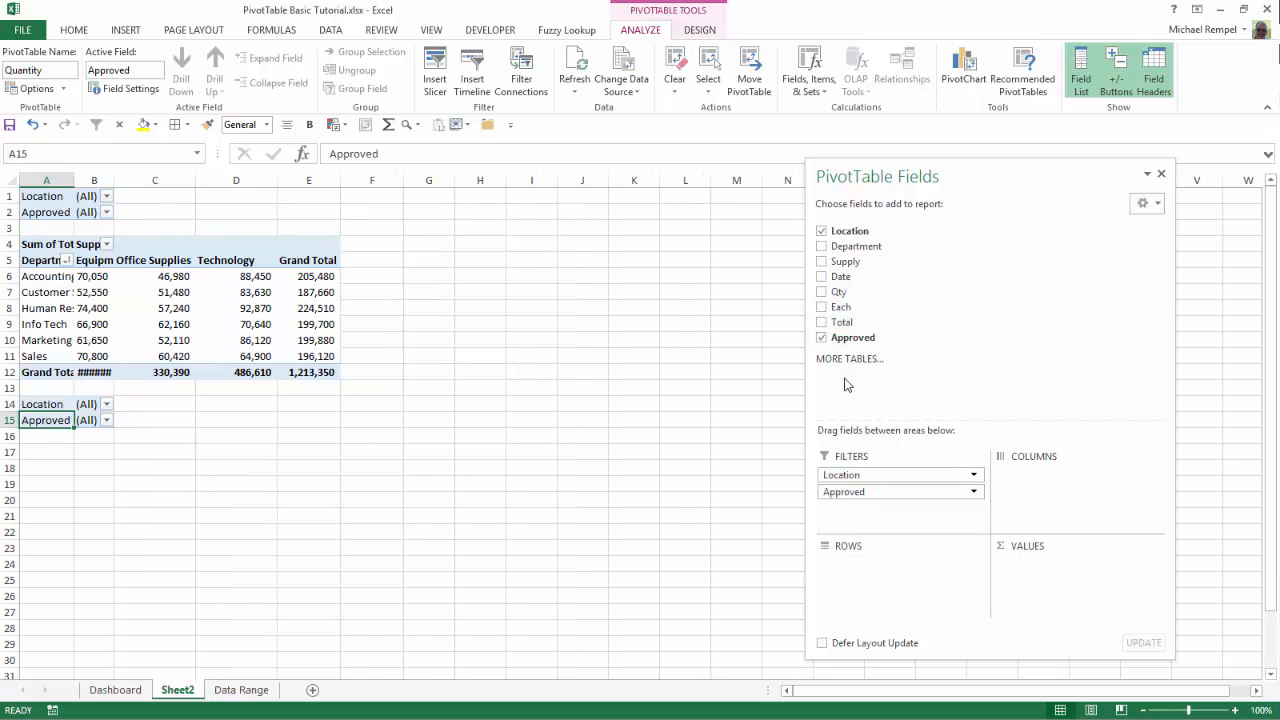
left_click(822, 246)
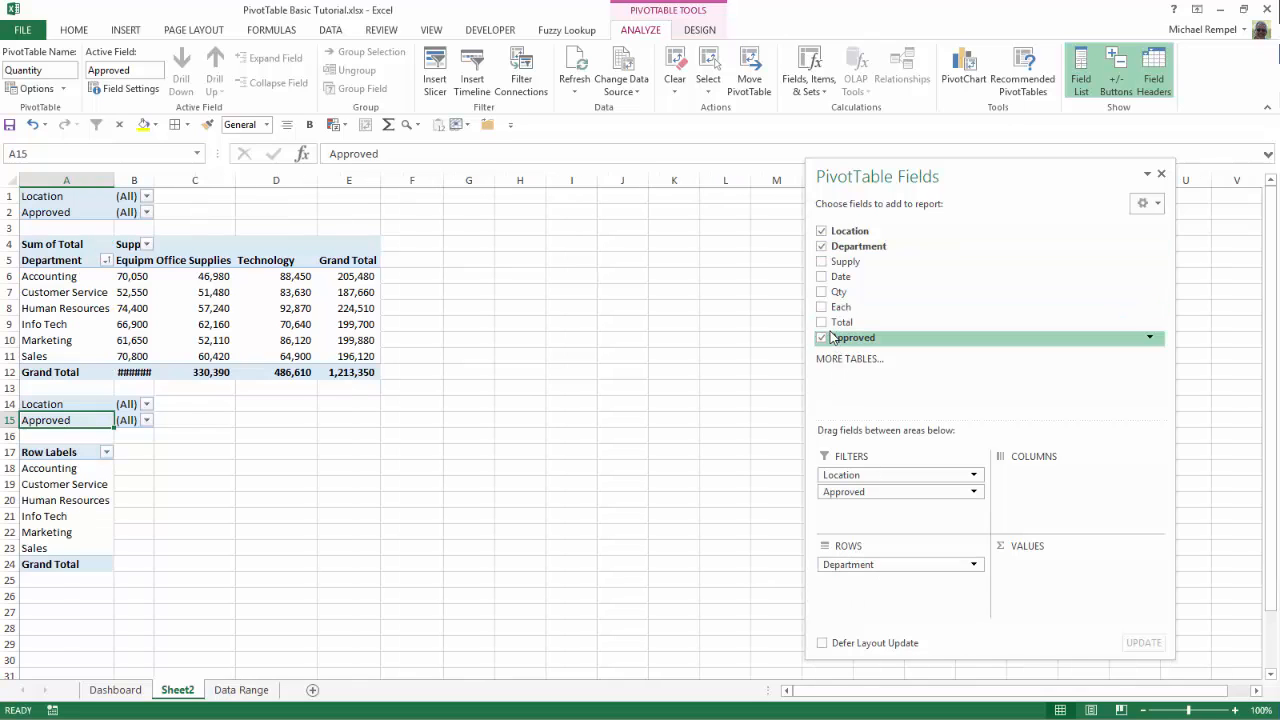
left_click(823, 292)
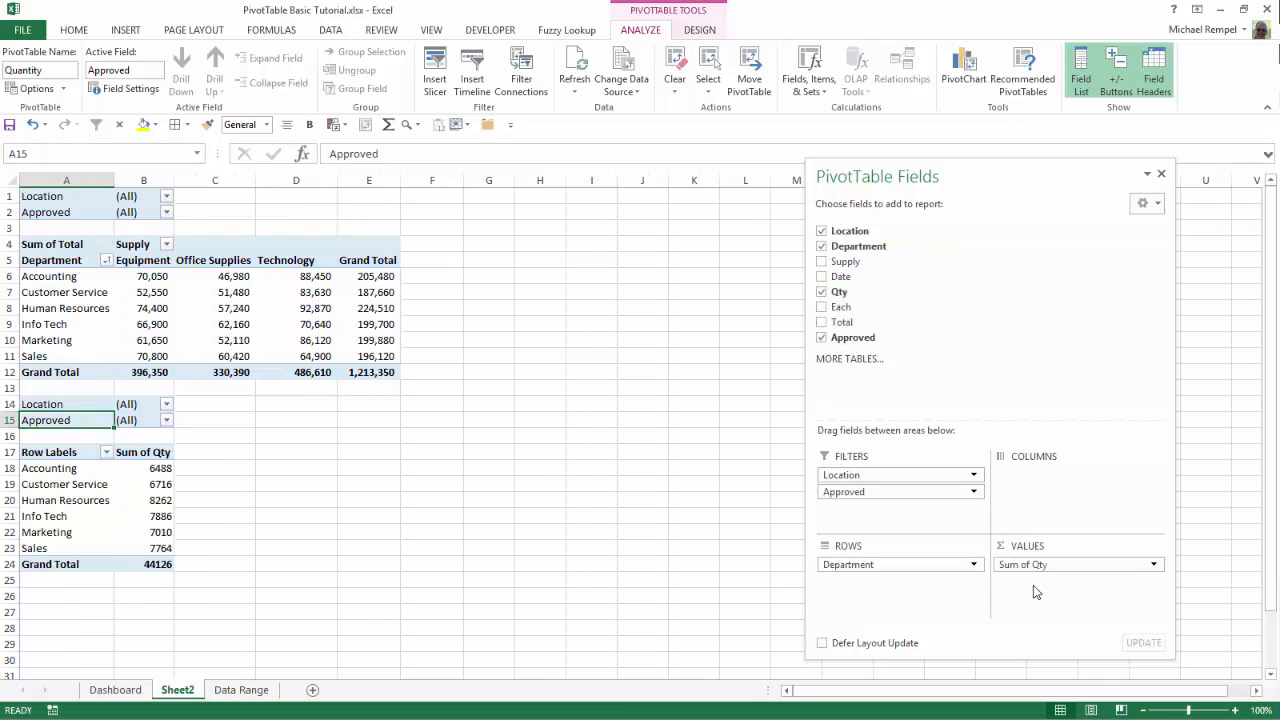
left_click_drag(848, 265, 1078, 498)
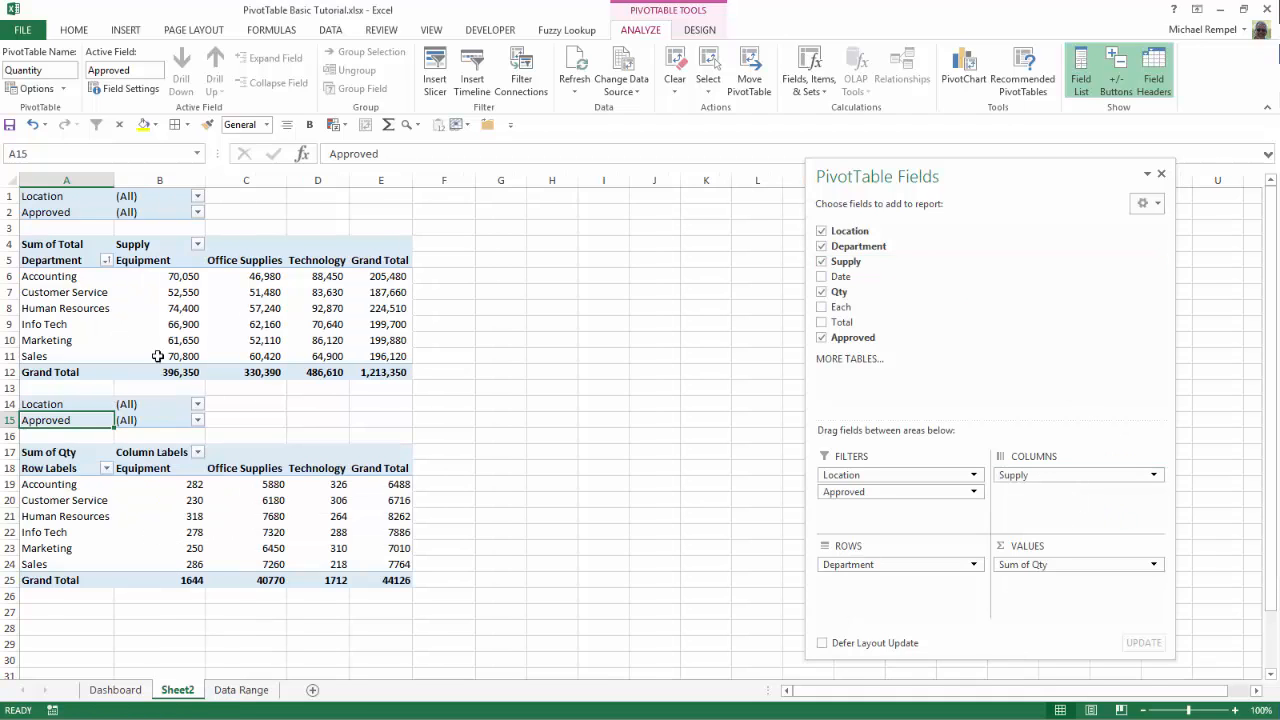
- Format the Sum of Qty values as Number with 0 decimals, a thousands separator and red parenthesised negatives
left_click(337, 517)
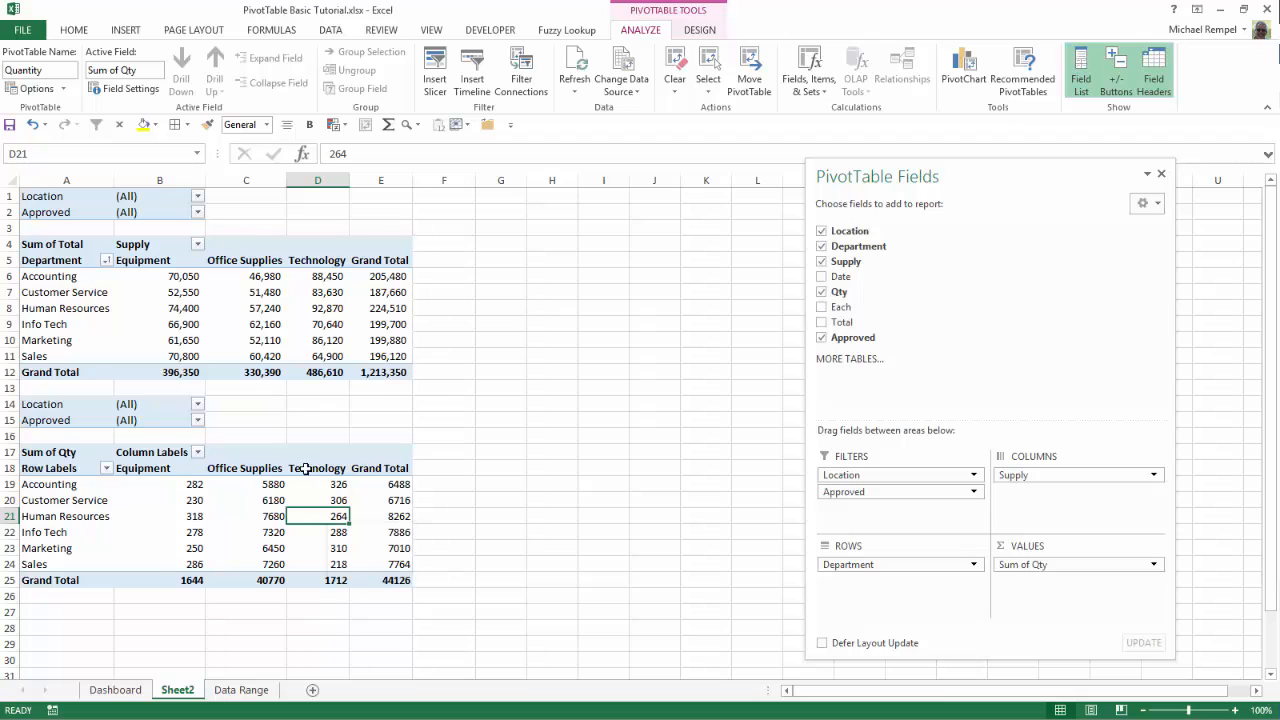
left_click(135, 90)
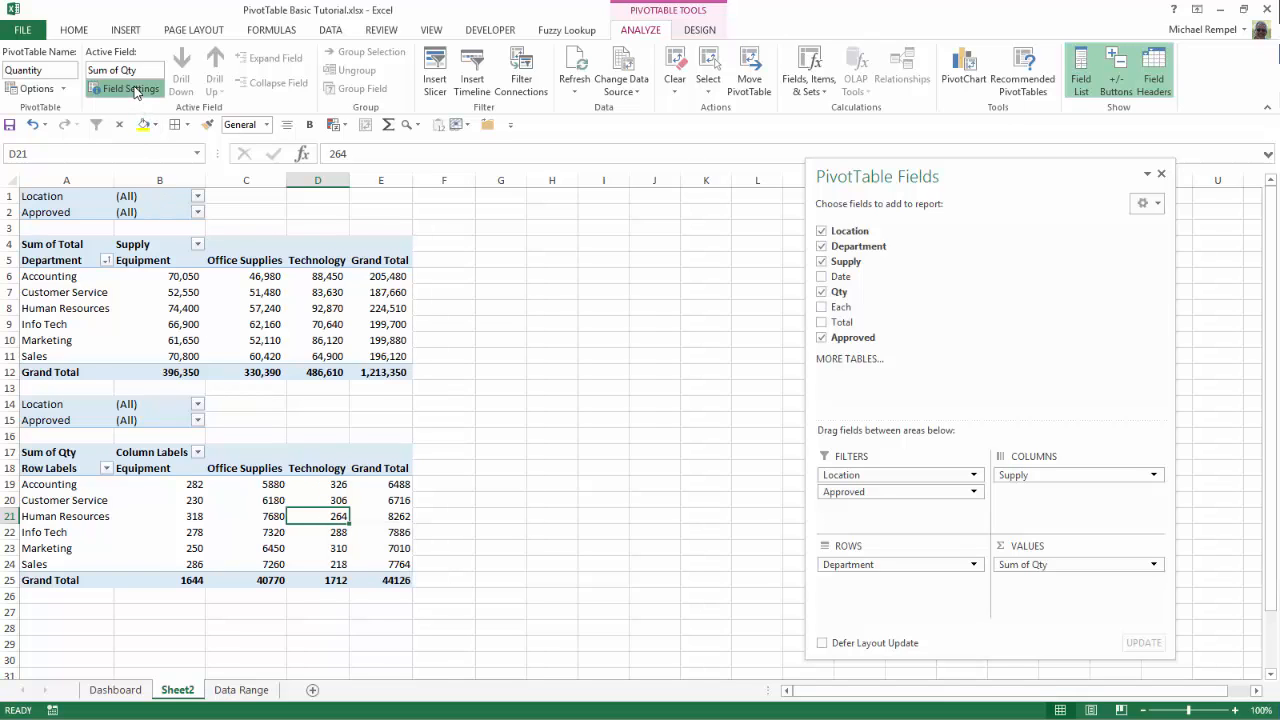
left_click(437, 397)
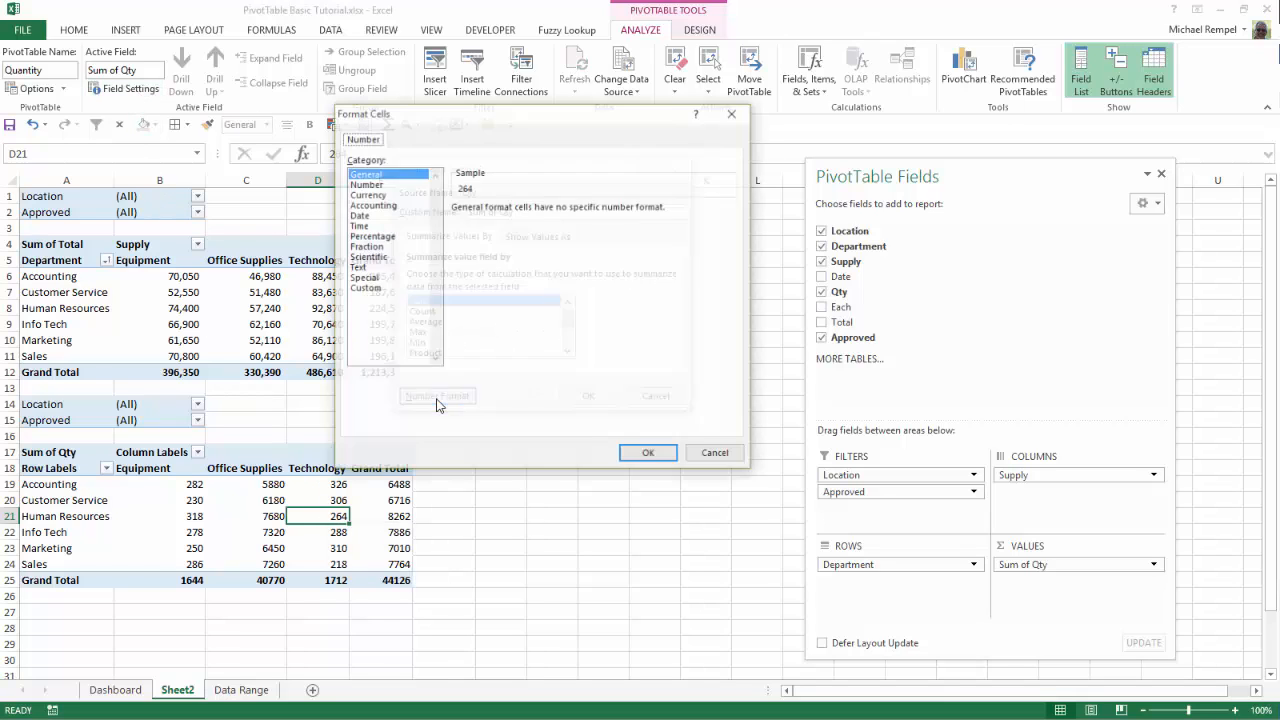
left_click(366, 184)
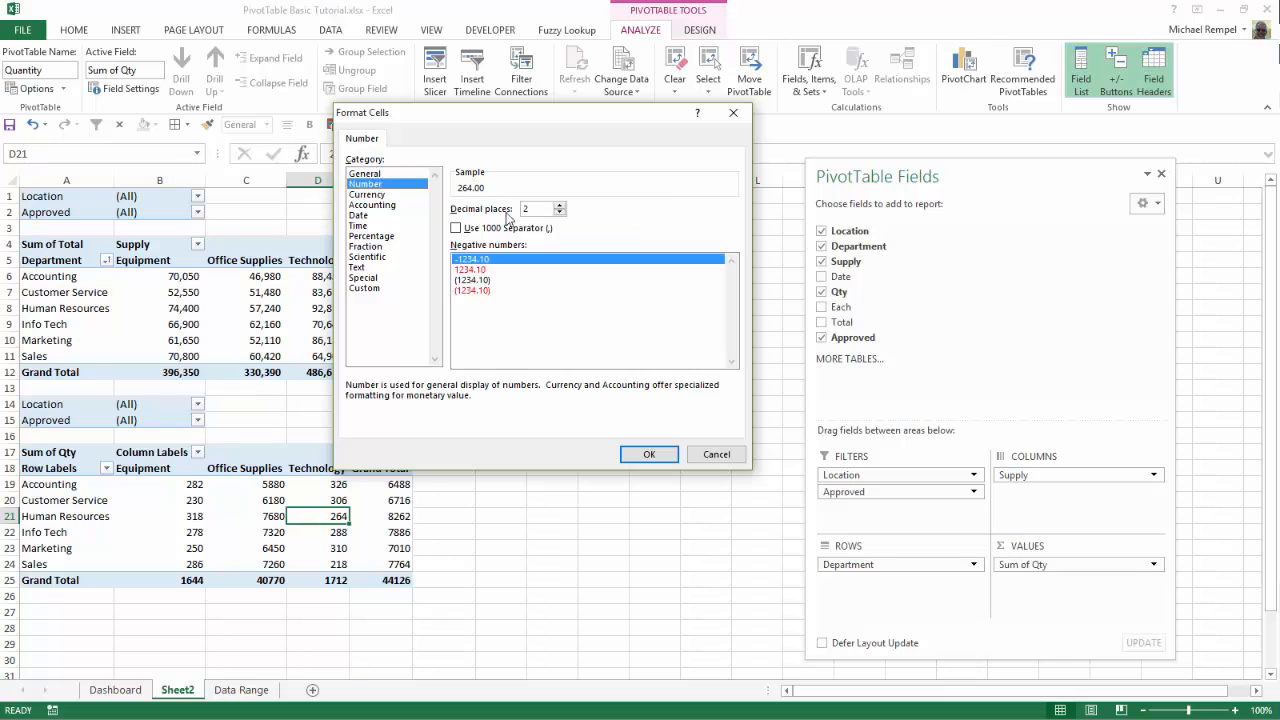
double_click(560, 213)
left_click(457, 228)
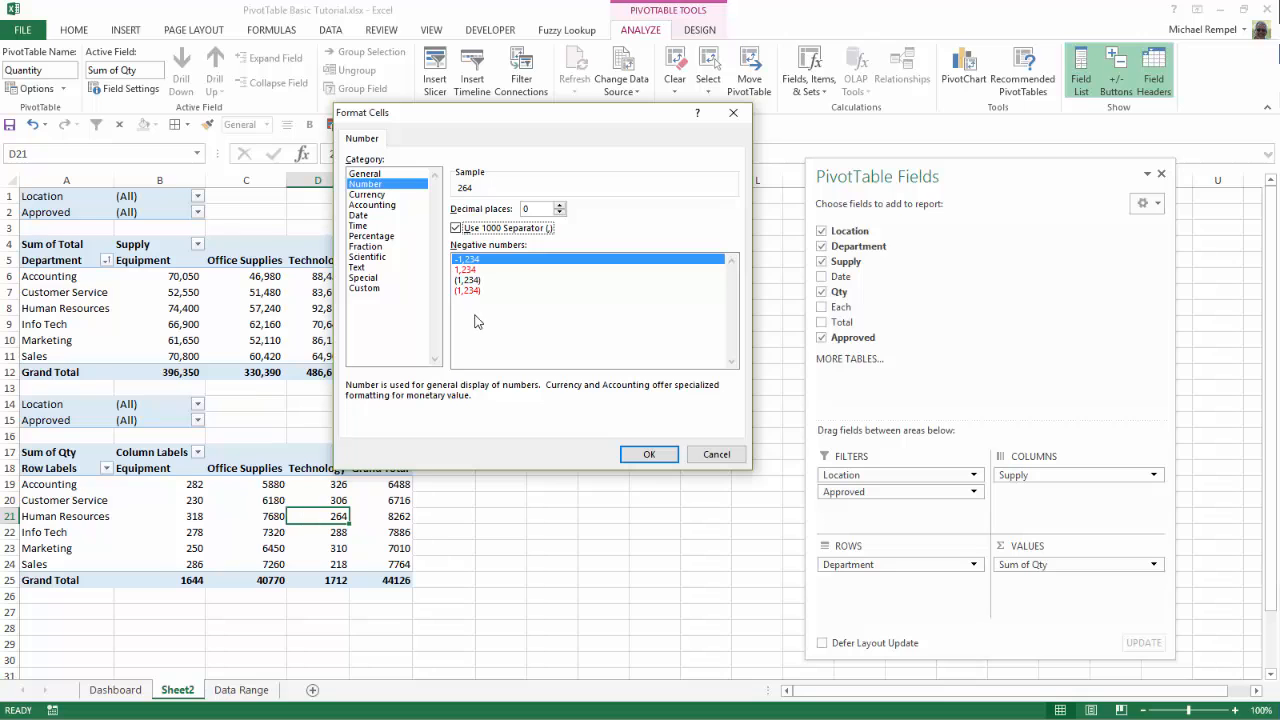
left_click(474, 291)
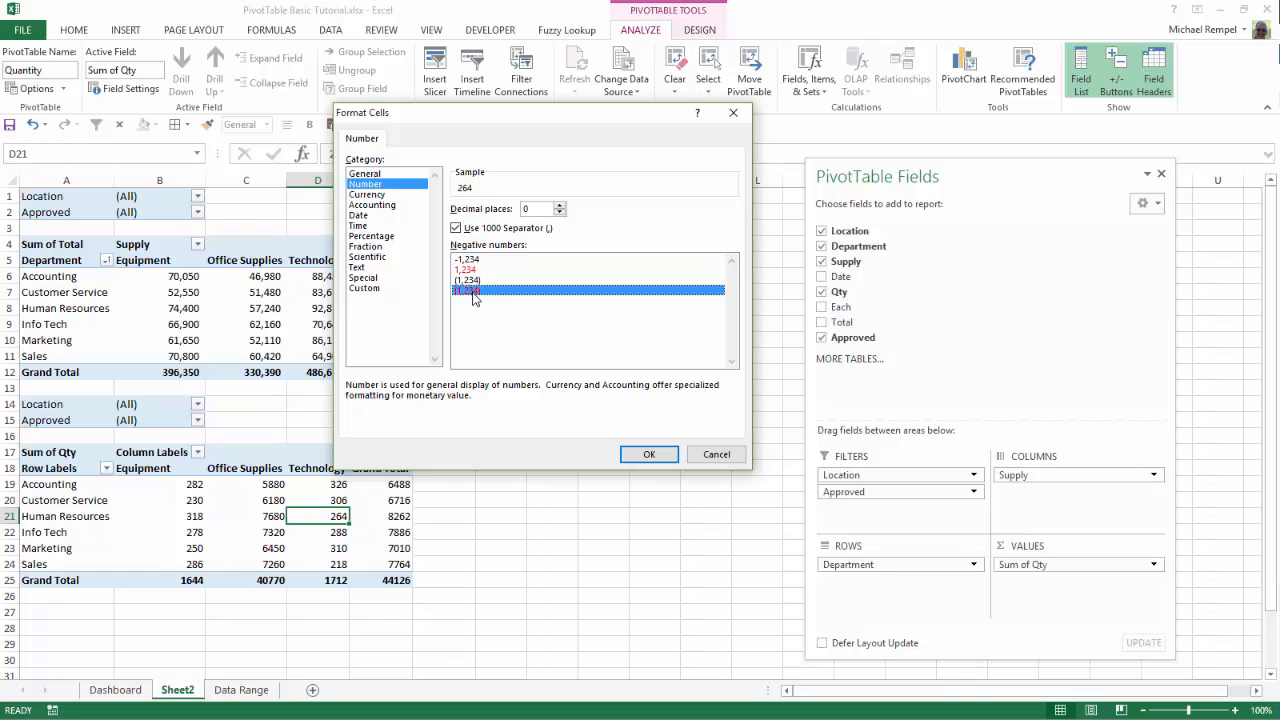
left_click(650, 454)
left_click(590, 395)
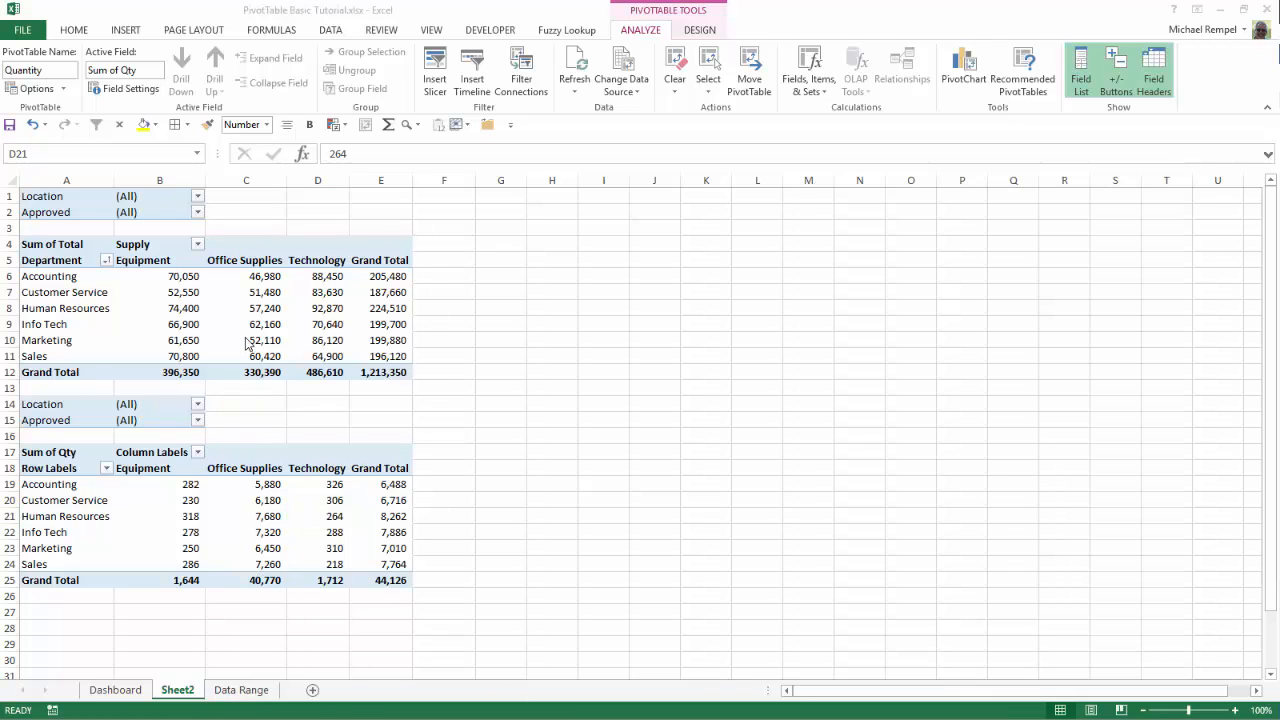
- Apply an orange-header Medium PivotTable style to the Quantity pivot table
left_click(248, 343)
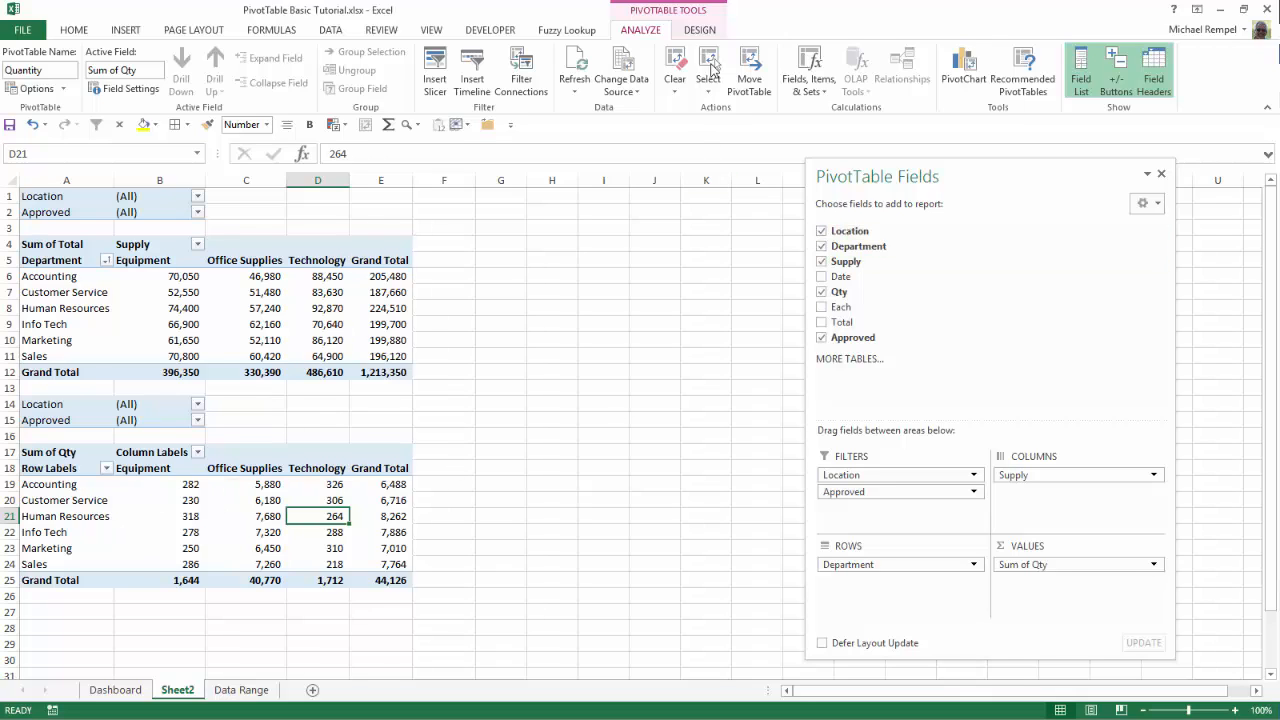
left_click(712, 32)
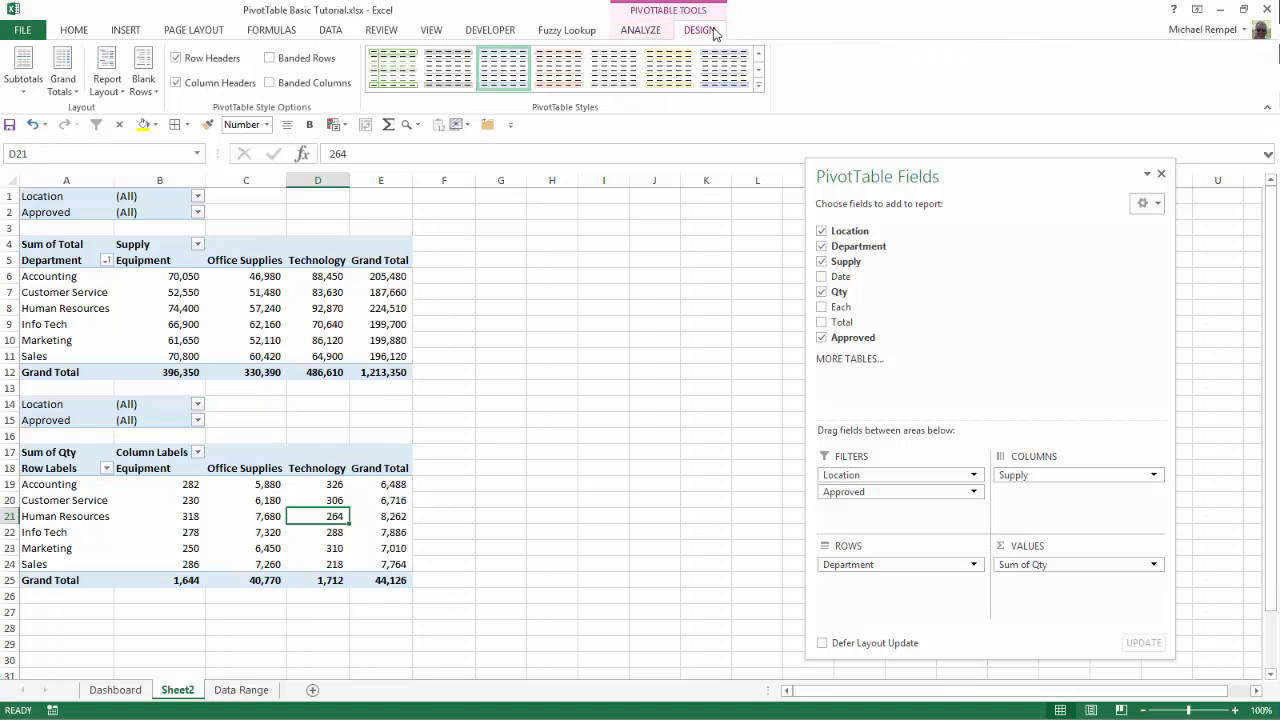
left_click(758, 85)
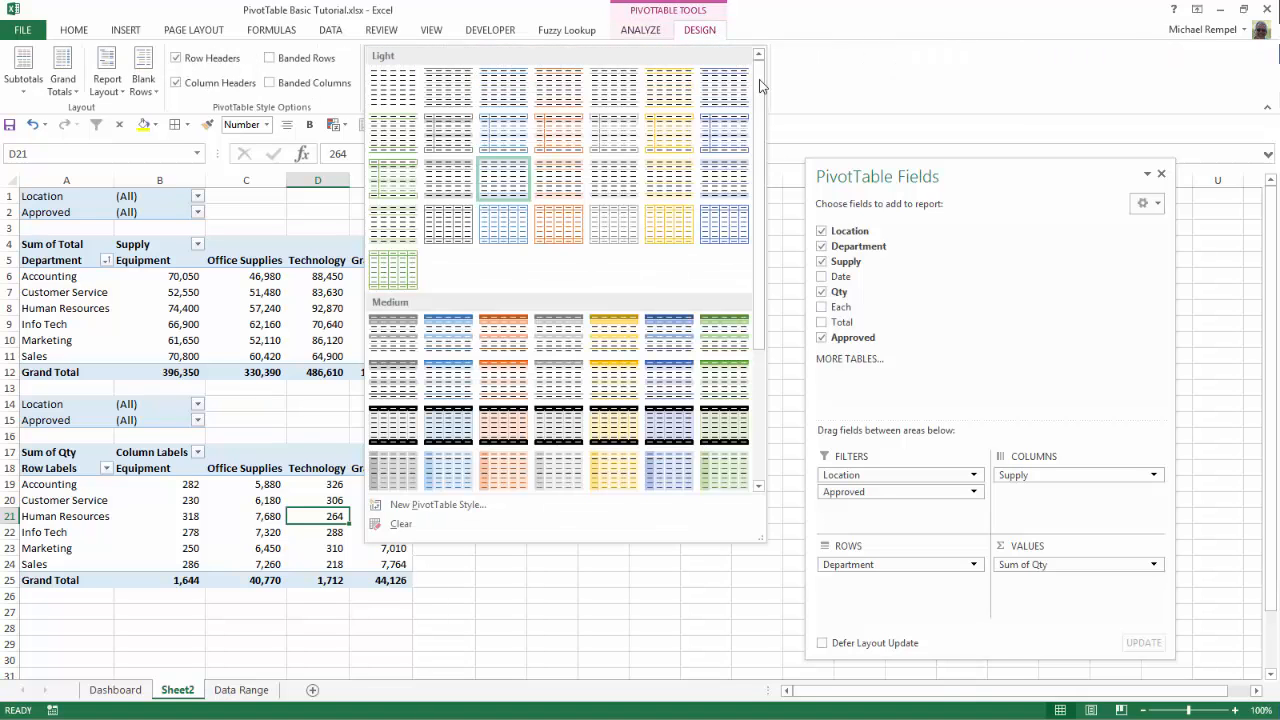
left_click(486, 362)
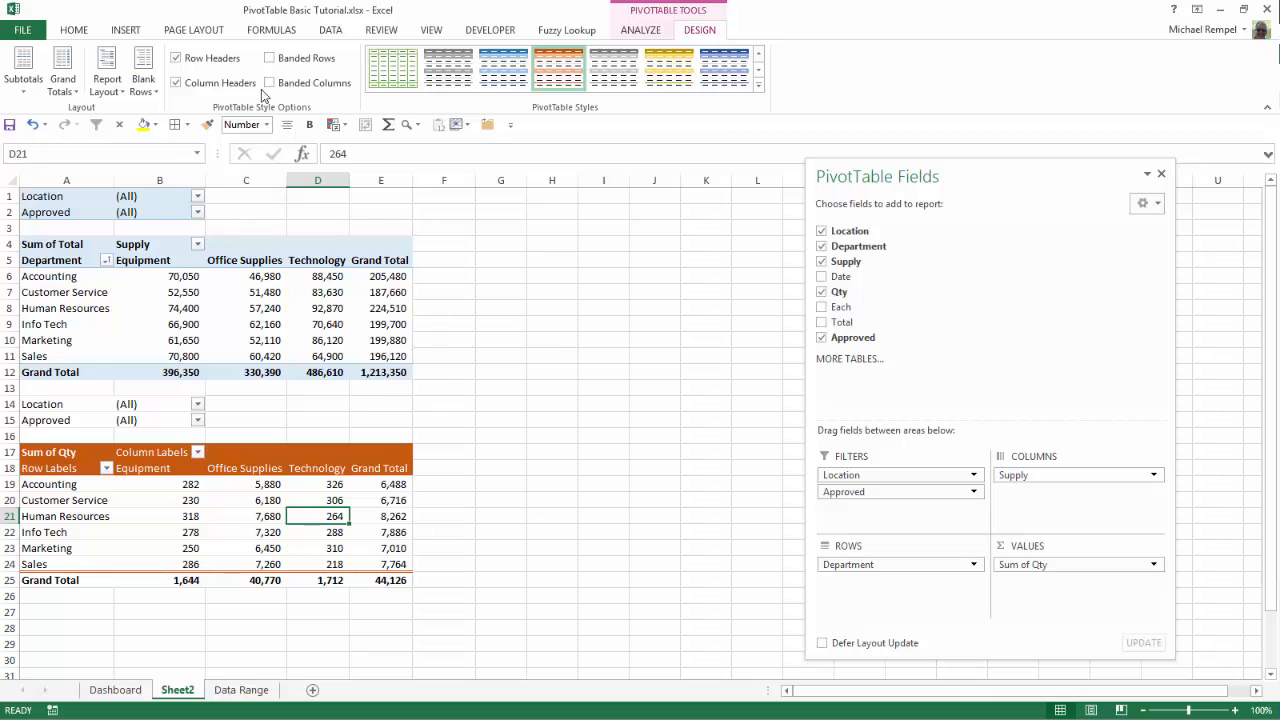
- Turn on banded rows for the Quantity pivot table and give the upper pivot table a blue-header Medium style with banded rows
left_click(269, 58)
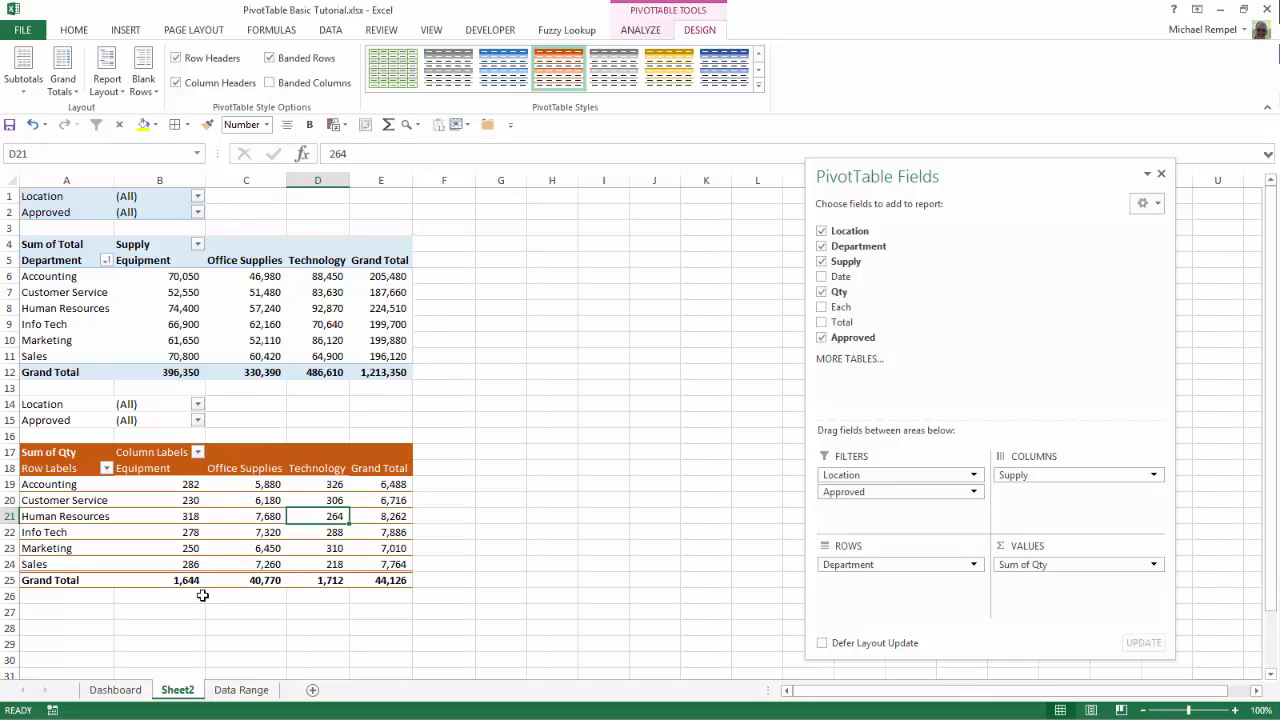
left_click(264, 306)
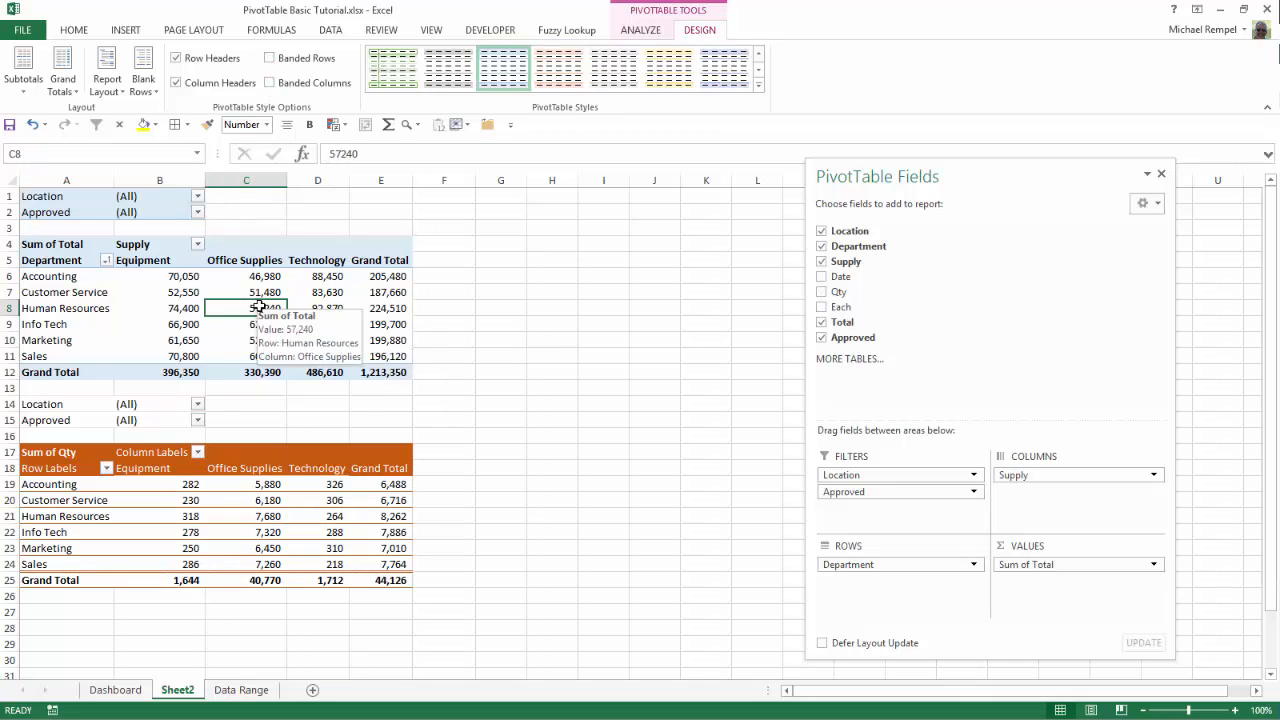
left_click(758, 91)
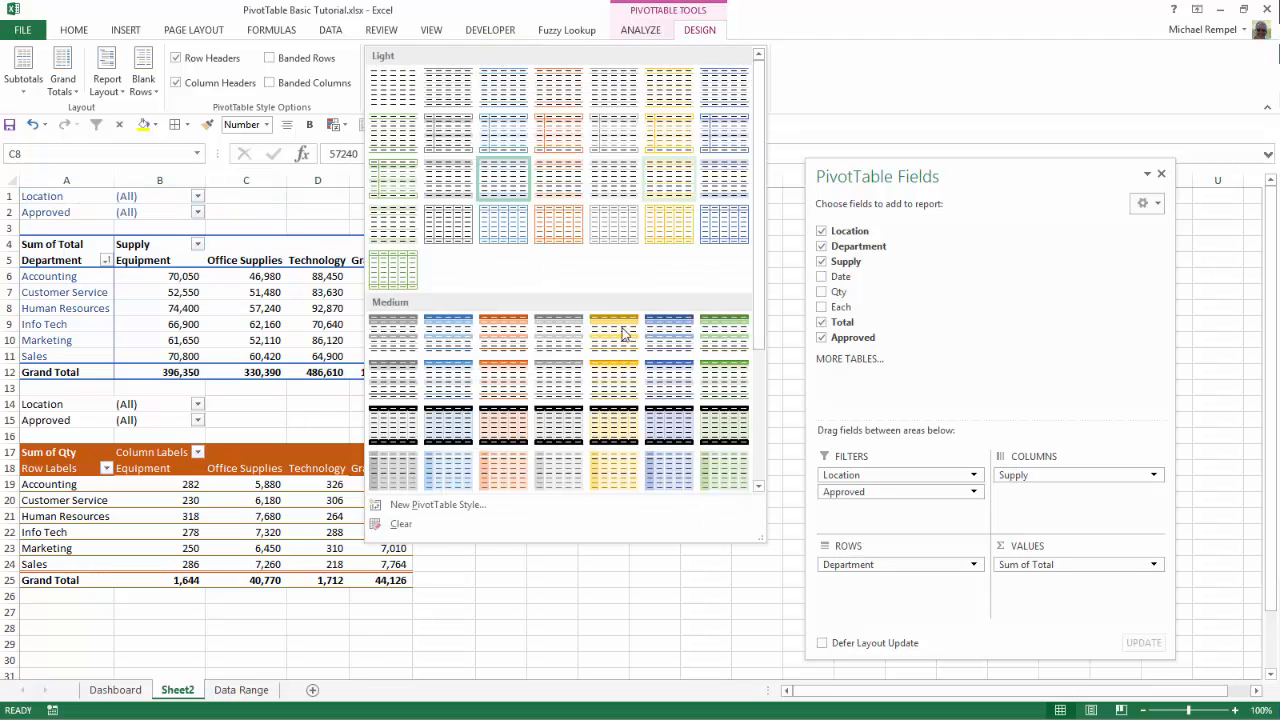
left_click(445, 337)
left_click(268, 58)
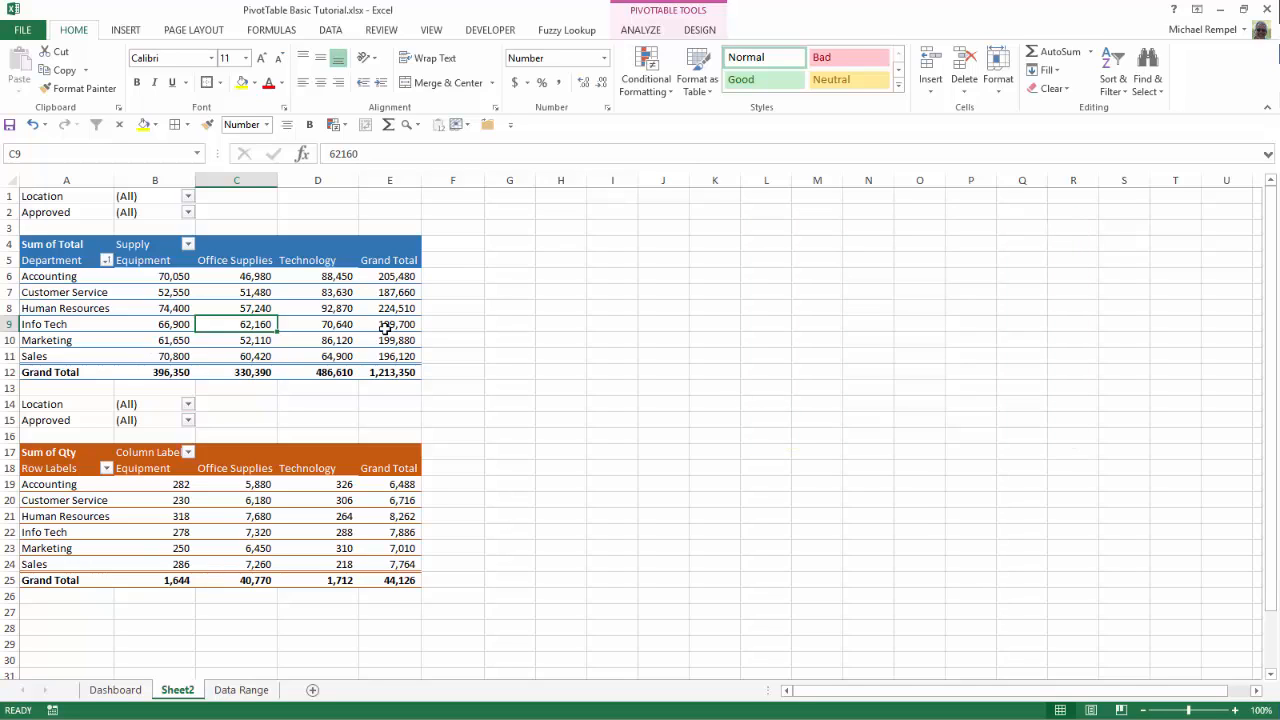
- Filter the upper pivot table's Department rows to Accounting, Customer Service and Human Resources
left_click(106, 261)
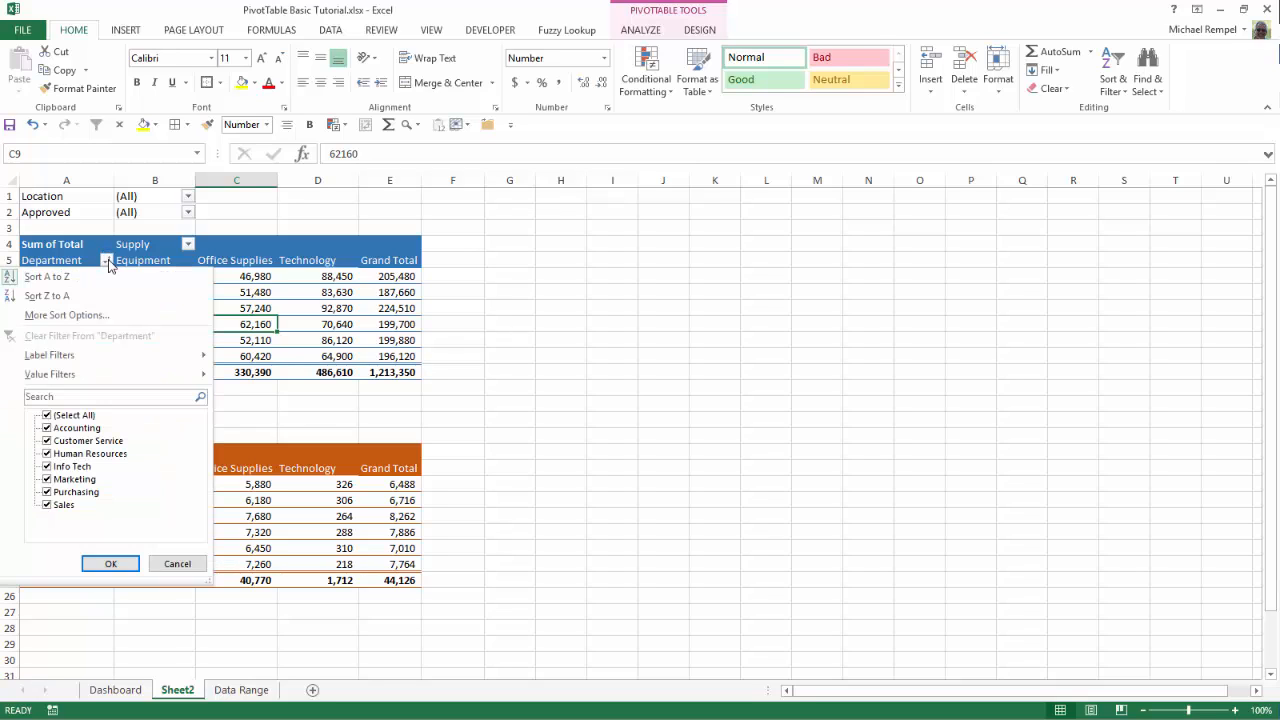
left_click(46, 417)
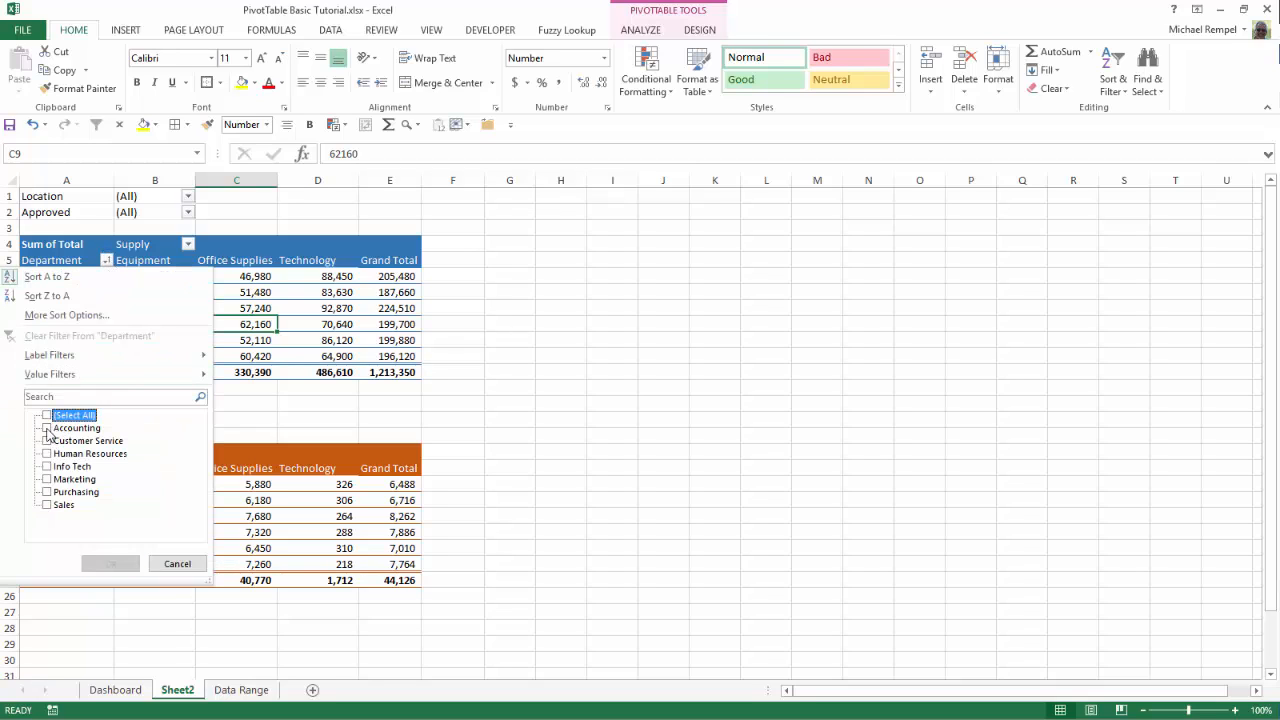
left_click(46, 428)
left_click(46, 441)
left_click(46, 454)
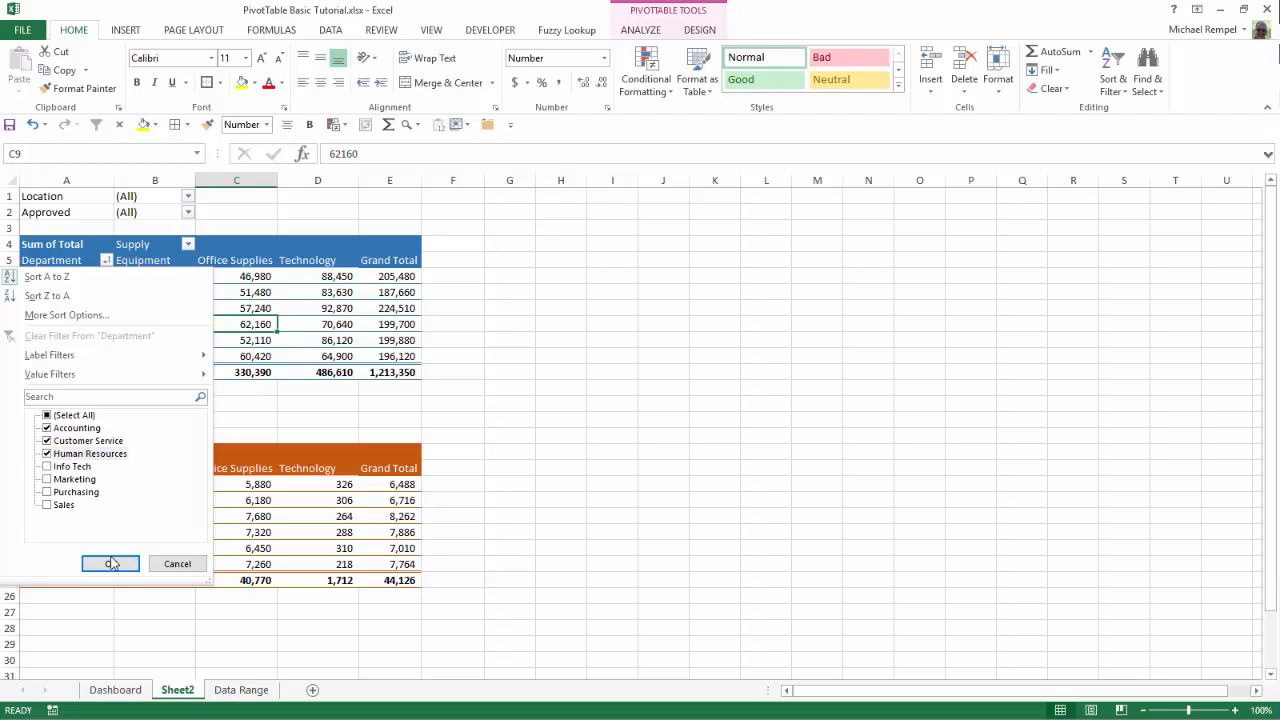
left_click(112, 564)
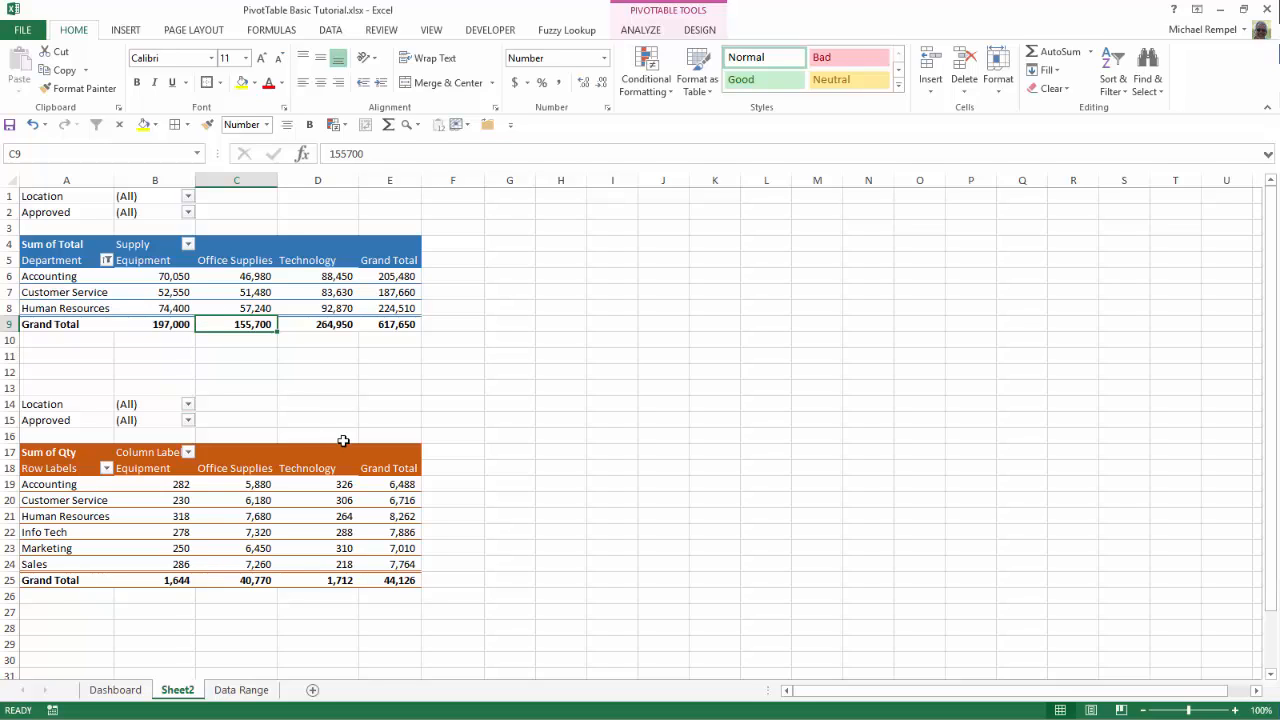
- Restore all departments in the upper pivot table's Department filter
left_click(106, 260)
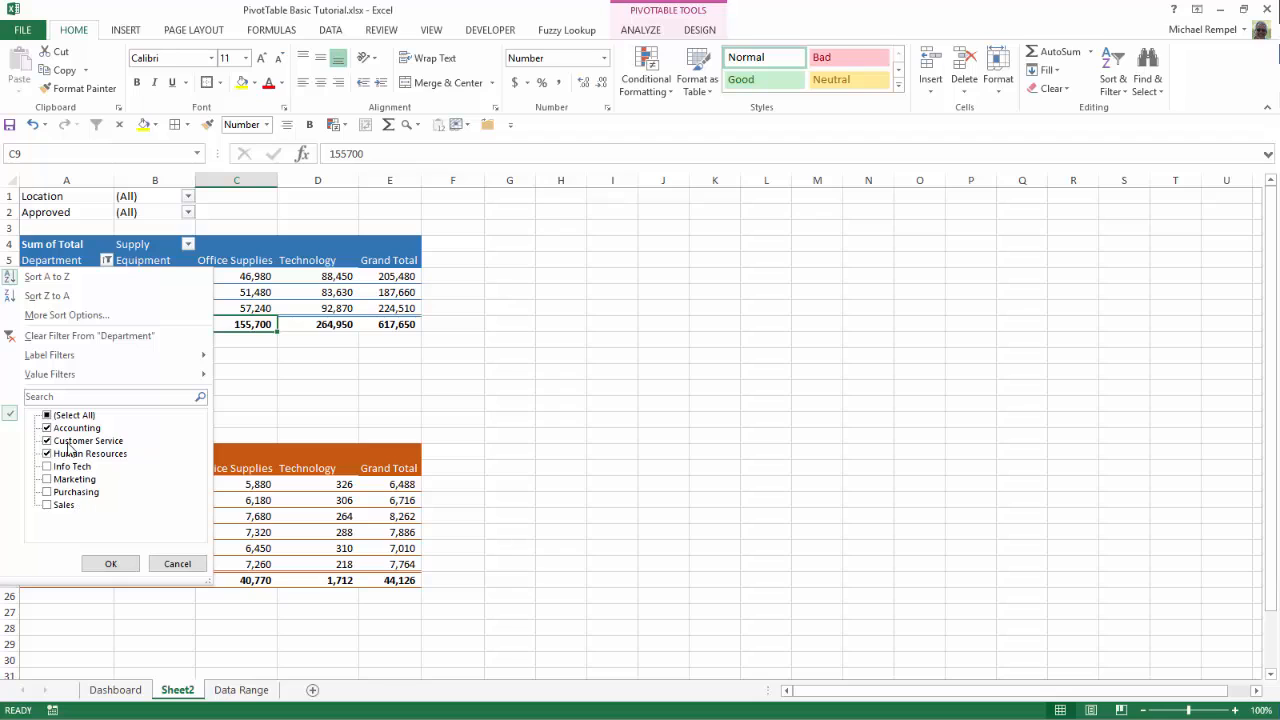
left_click(47, 415)
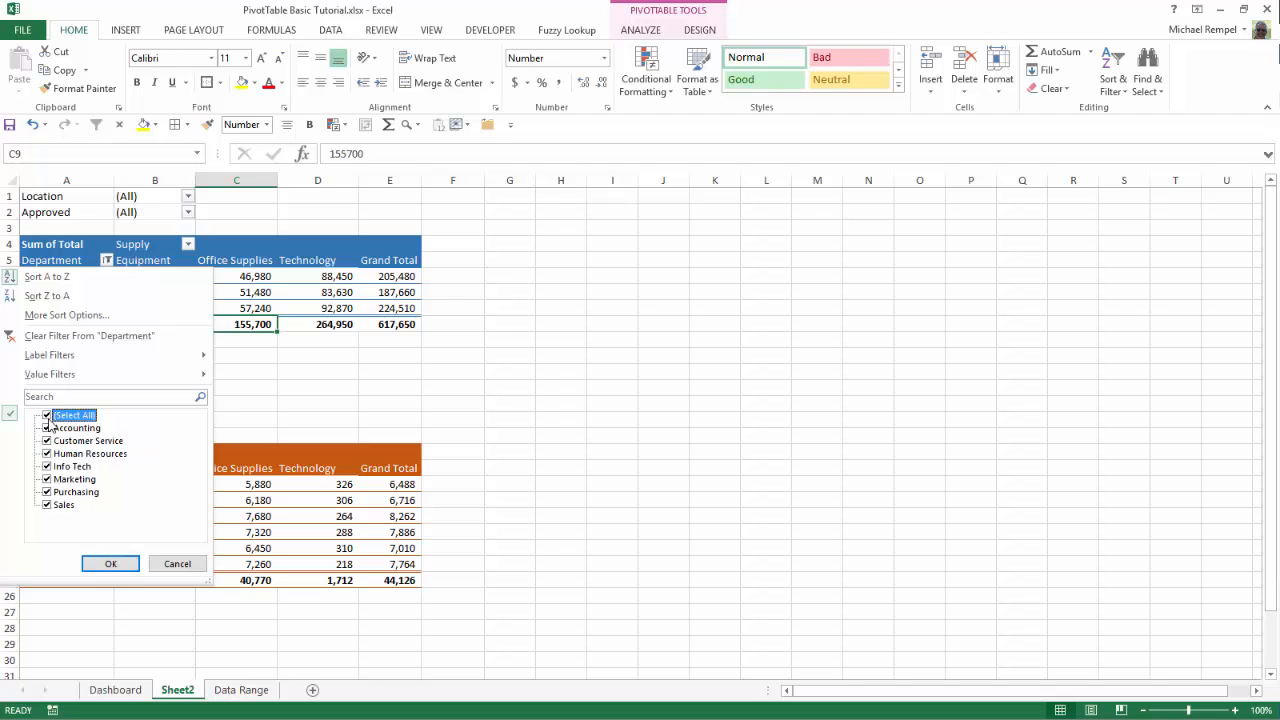
left_click(108, 563)
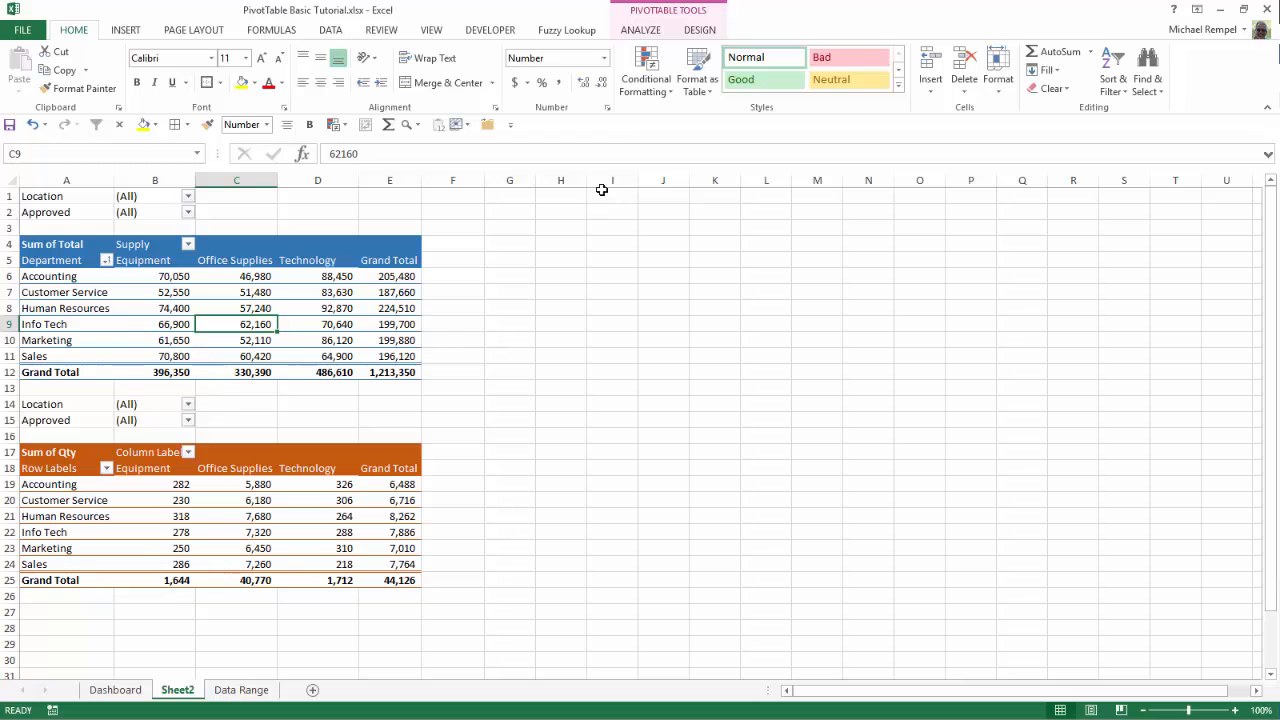
- Insert slicers for Location, Department and Approved on the upper pivot table
left_click(643, 31)
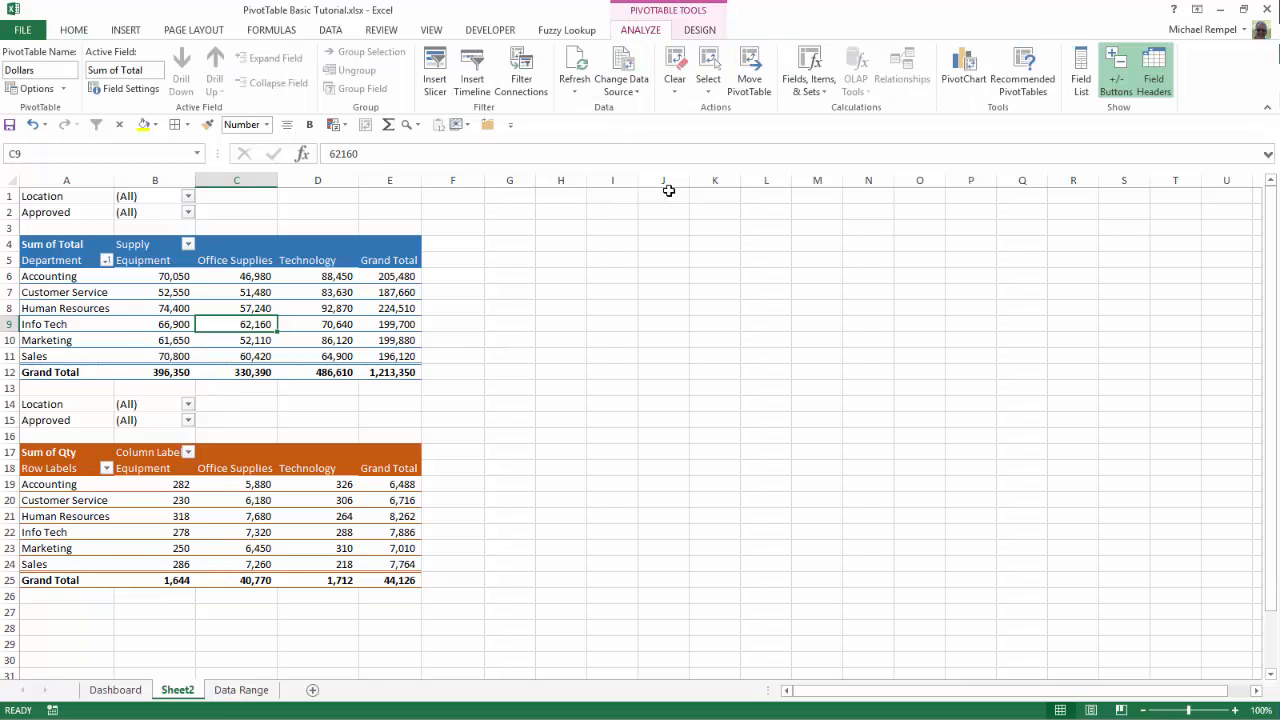
left_click(443, 93)
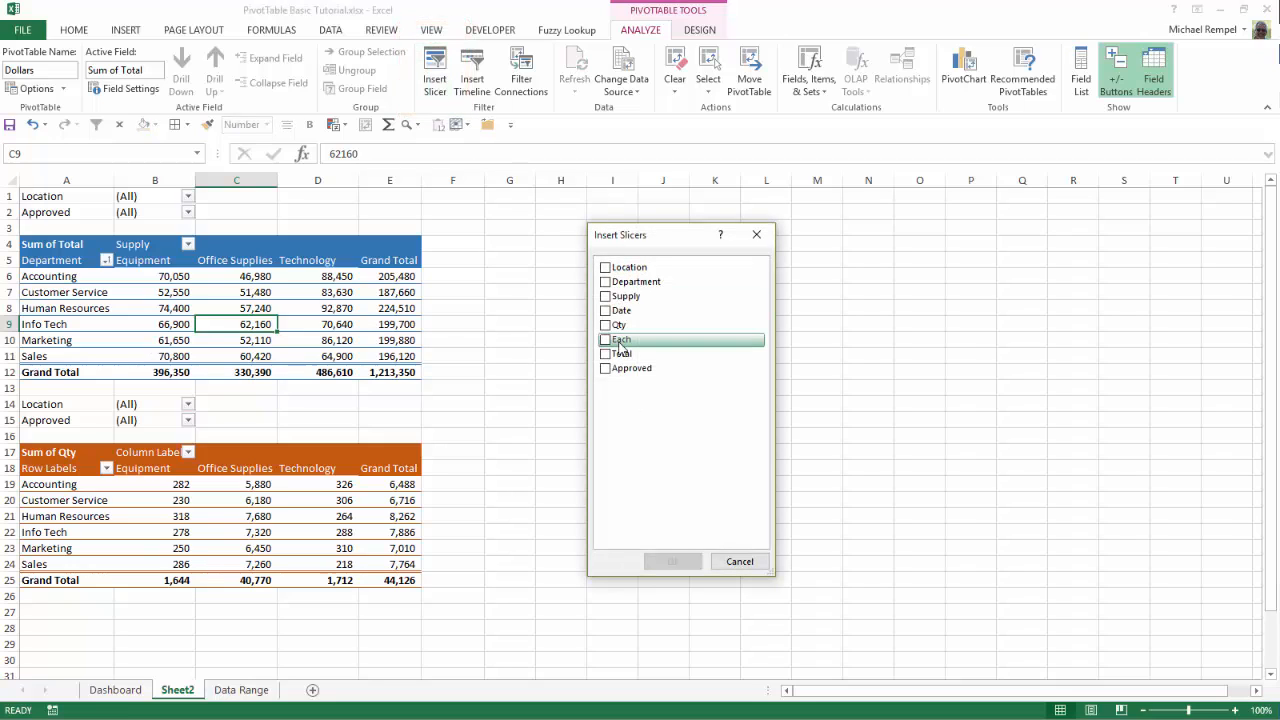
left_click(605, 268)
left_click(606, 283)
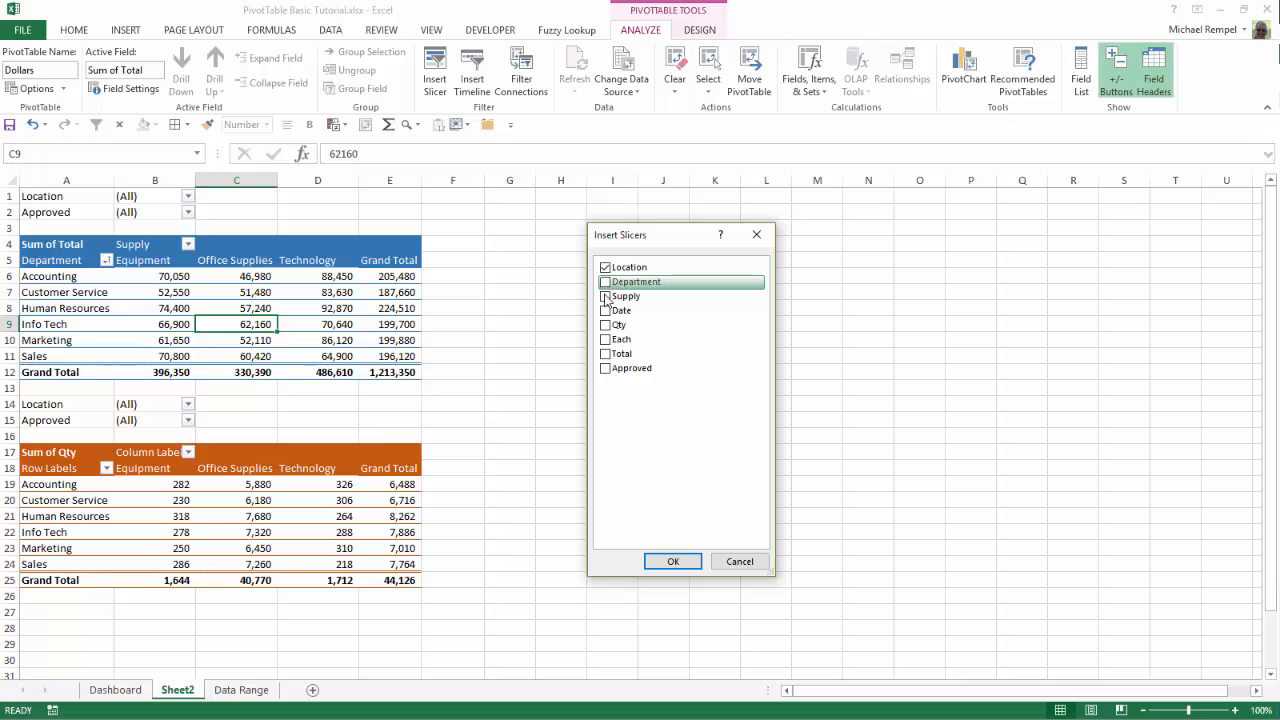
left_click(605, 368)
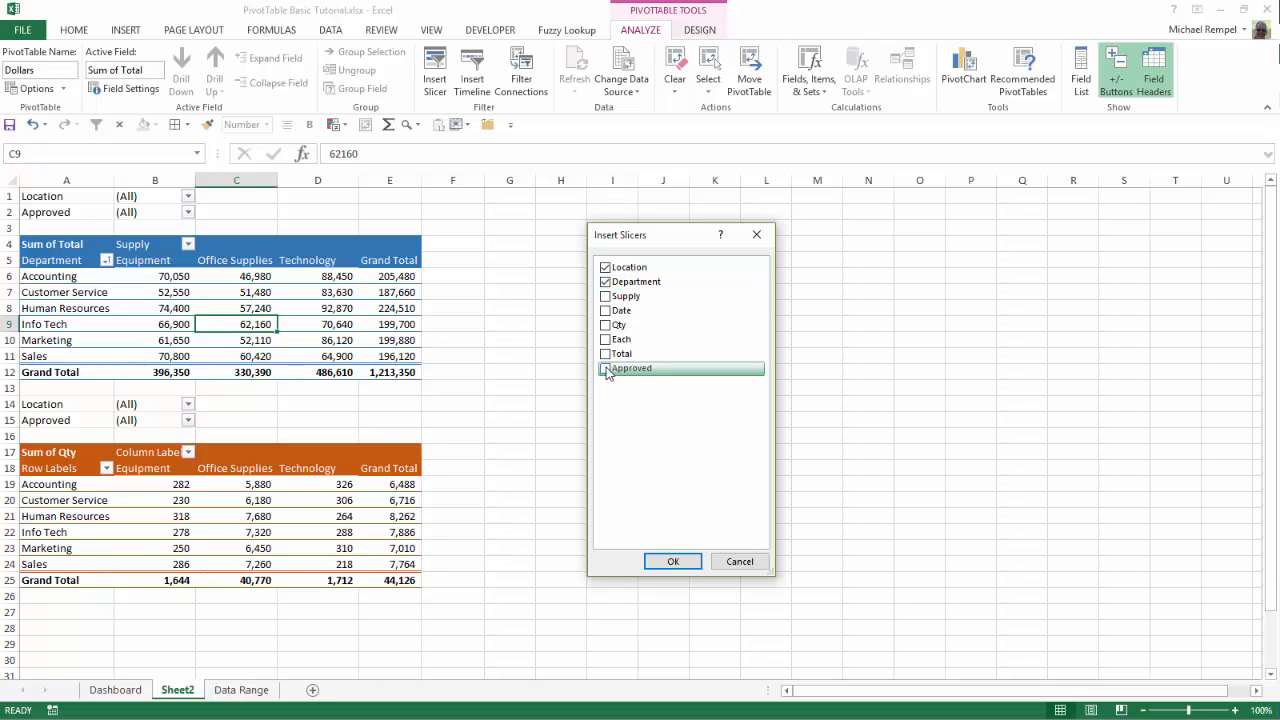
left_click(668, 563)
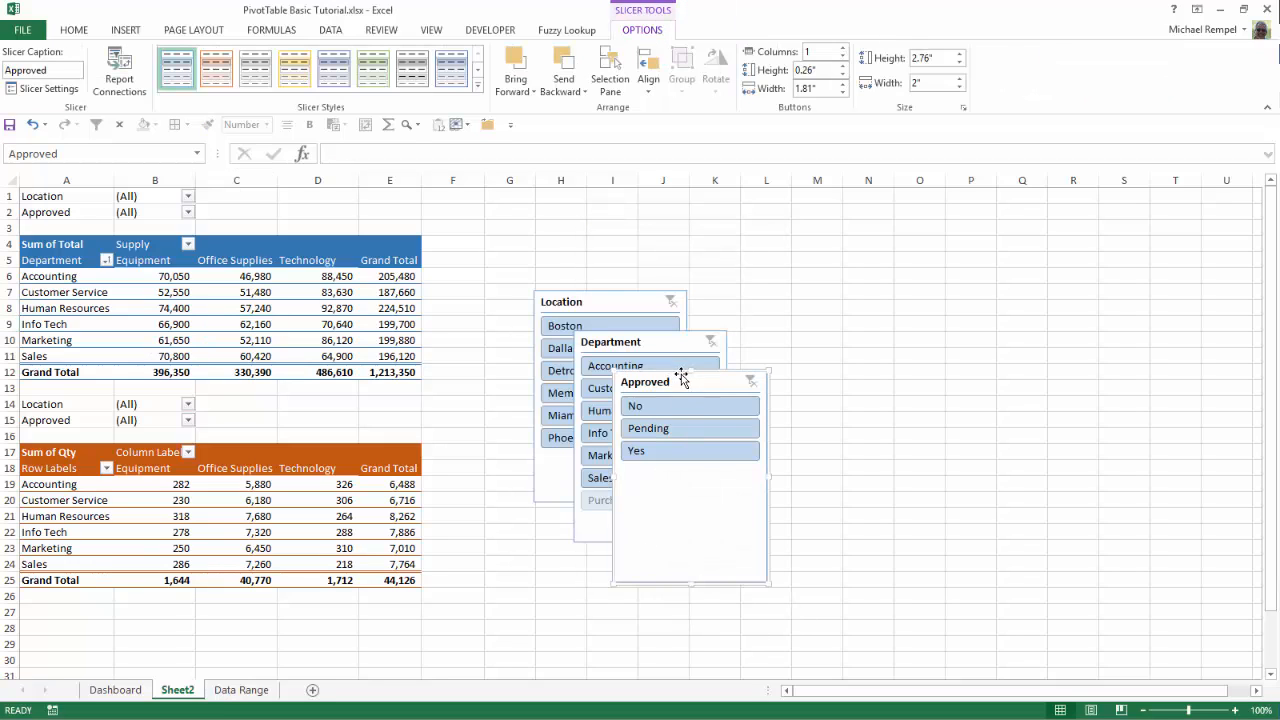
- Arrange the Approved, Location and Department slicers in a row beside the upper pivot table
left_click_drag(681, 376, 492, 196)
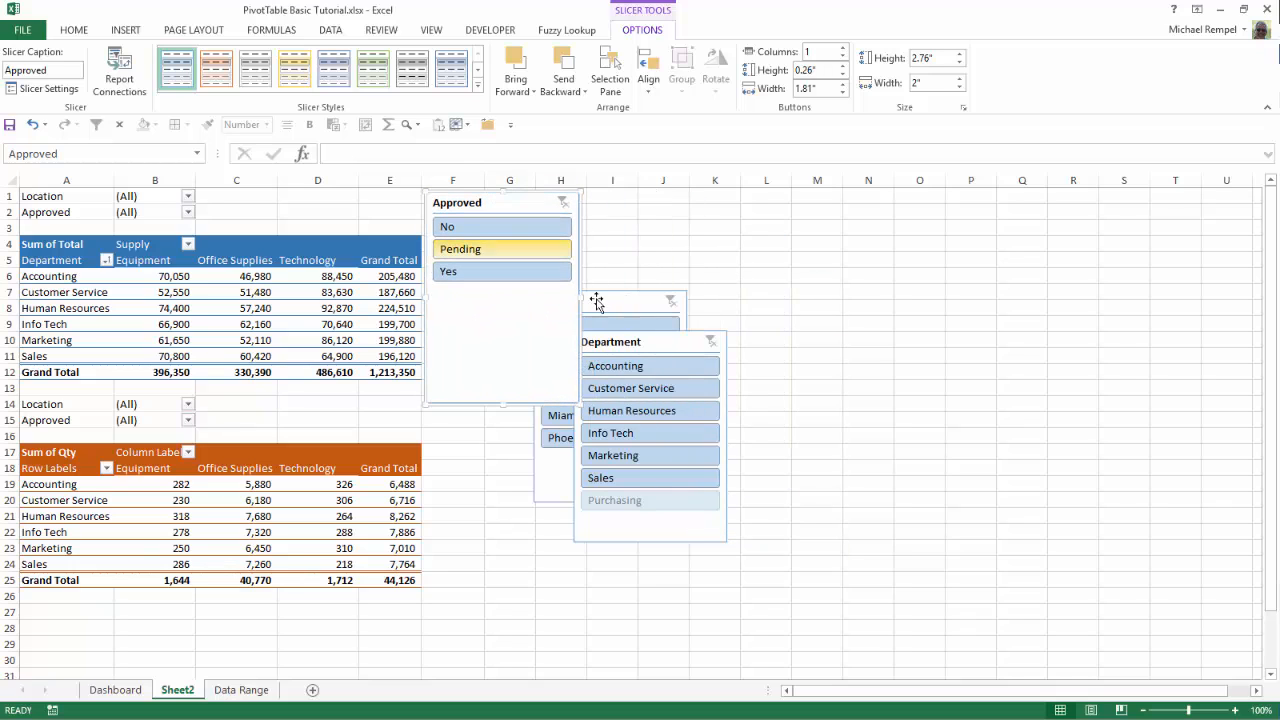
left_click_drag(657, 340, 851, 222)
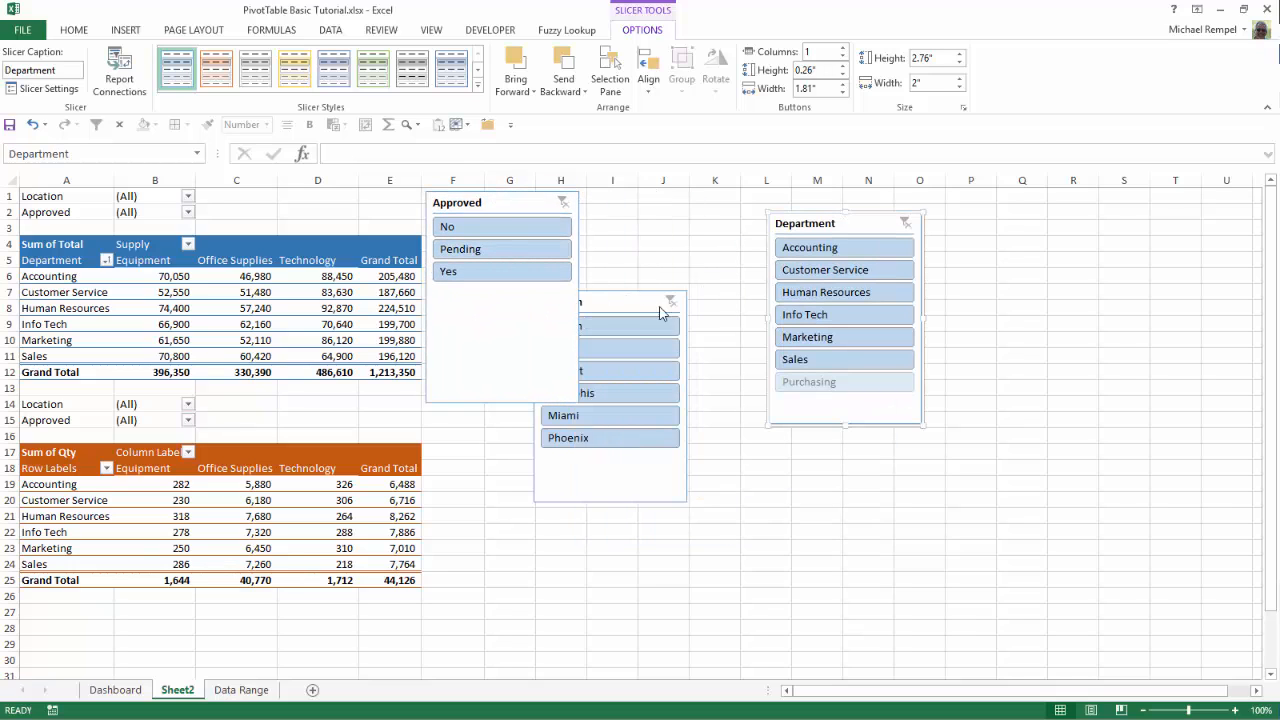
left_click_drag(663, 297, 700, 208)
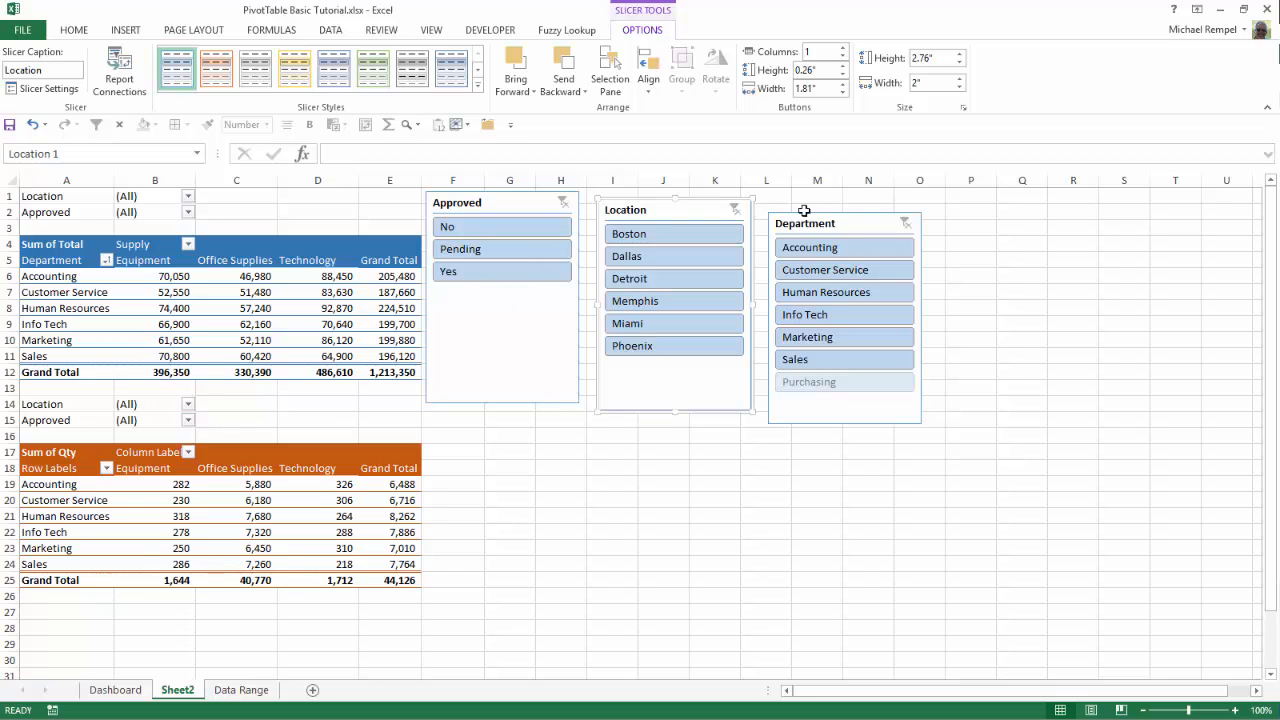
left_click_drag(844, 220, 838, 206)
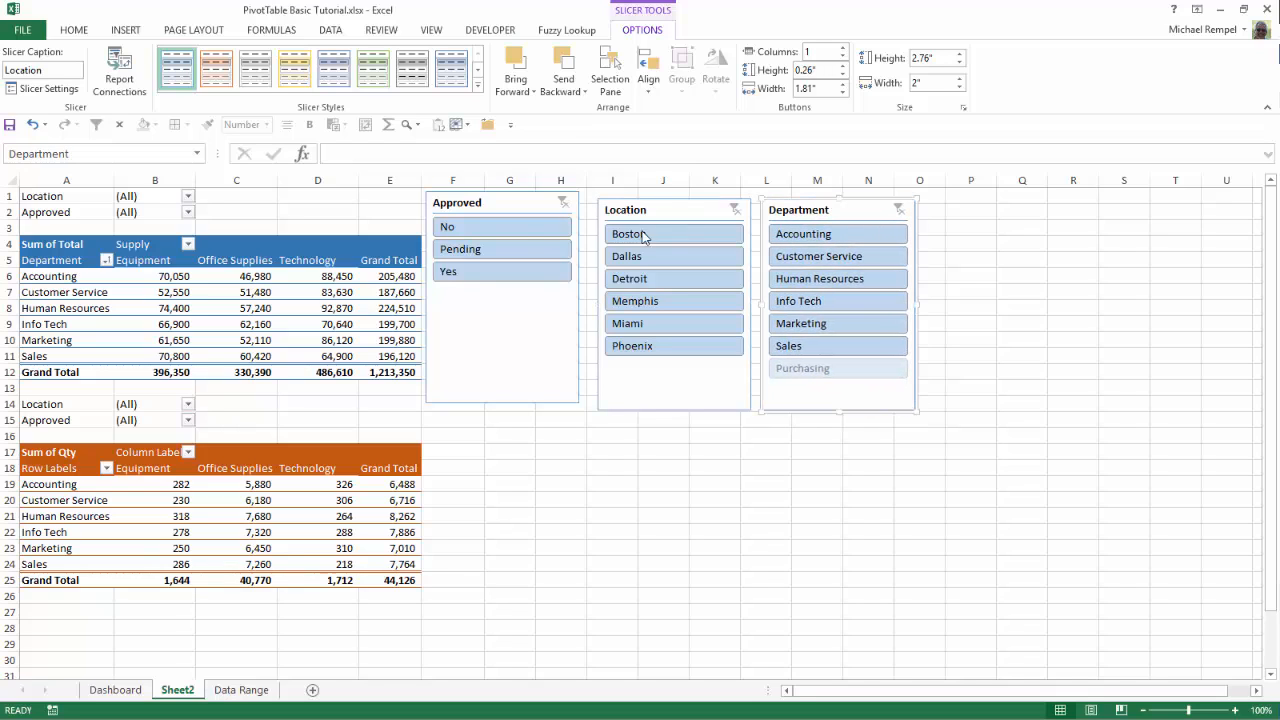
left_click_drag(531, 201, 538, 215)
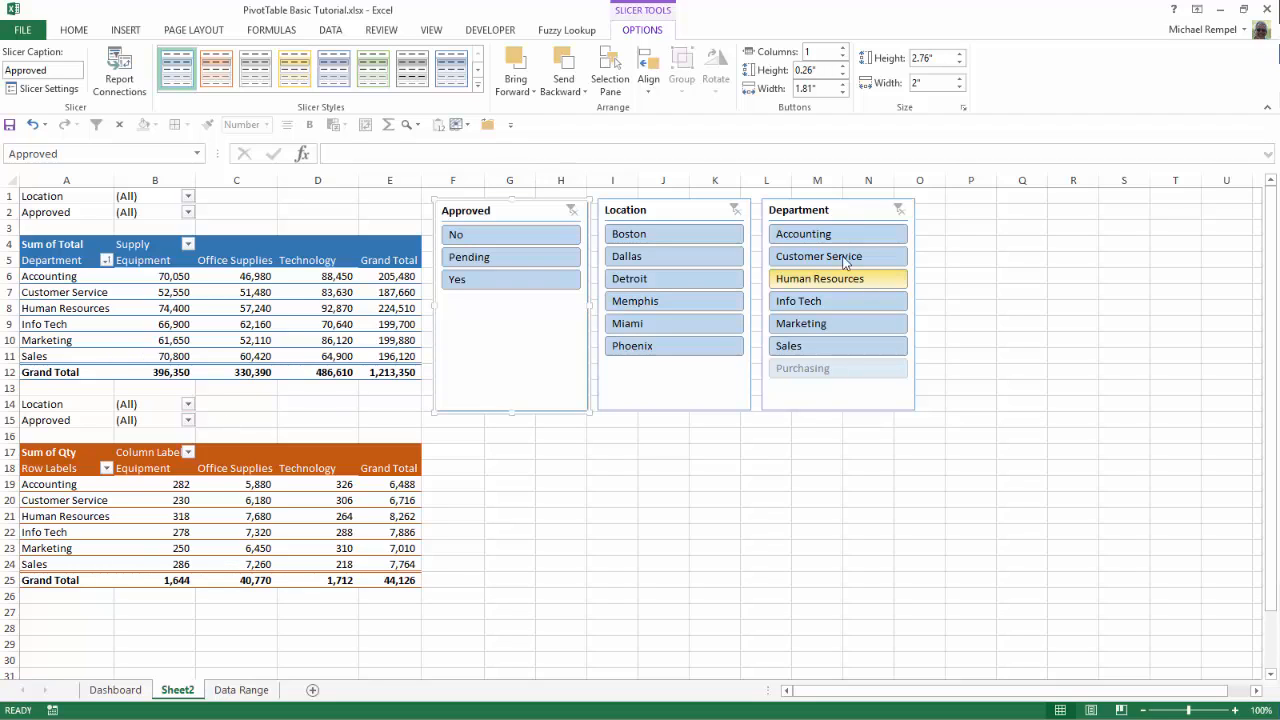
- Filter the upper pivot table to Accounting, Customer Service and Info Tech with the Department slicer and clear that filter again
left_click(820, 233)
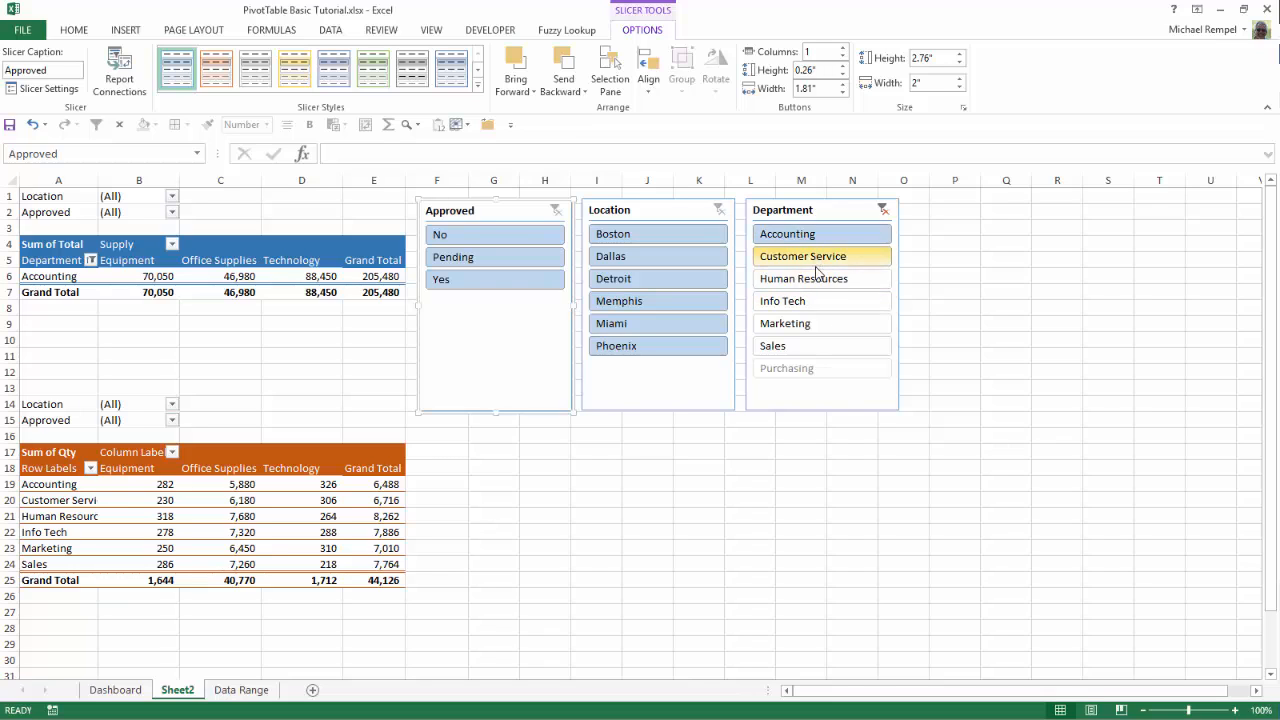
left_click(816, 258, "ctrl")
left_click(818, 304, "ctrl")
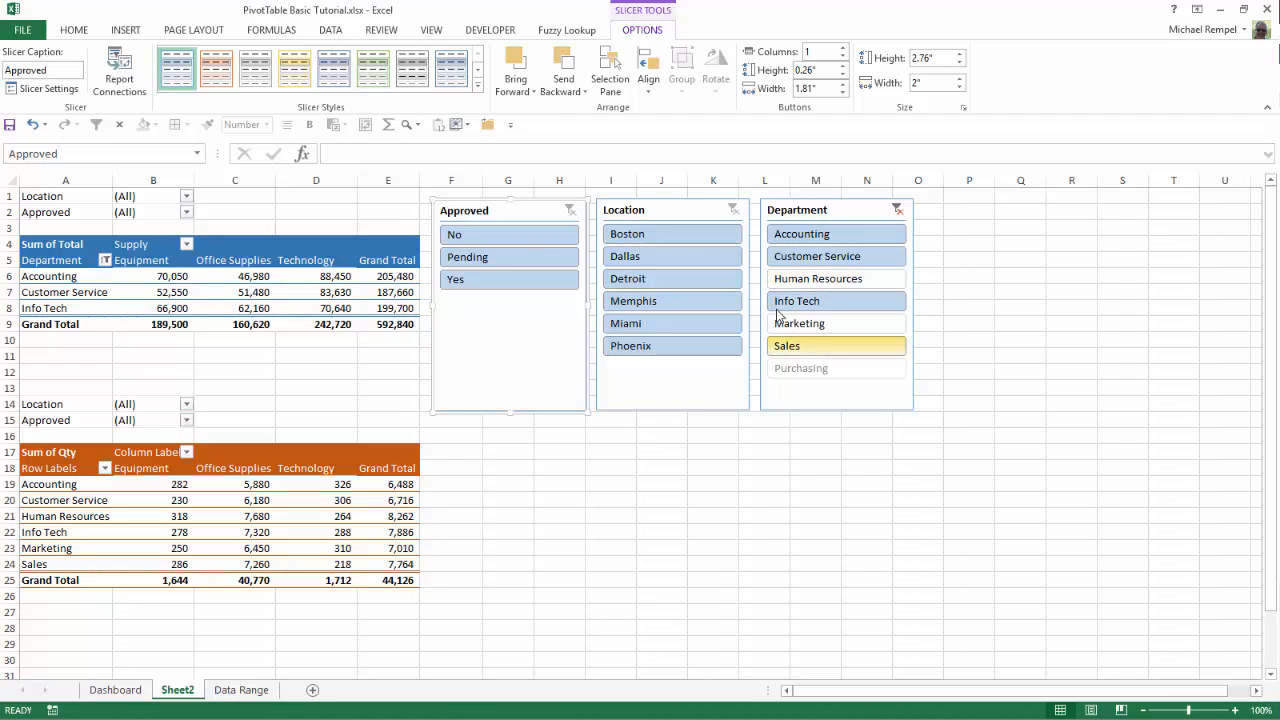
left_click(899, 210)
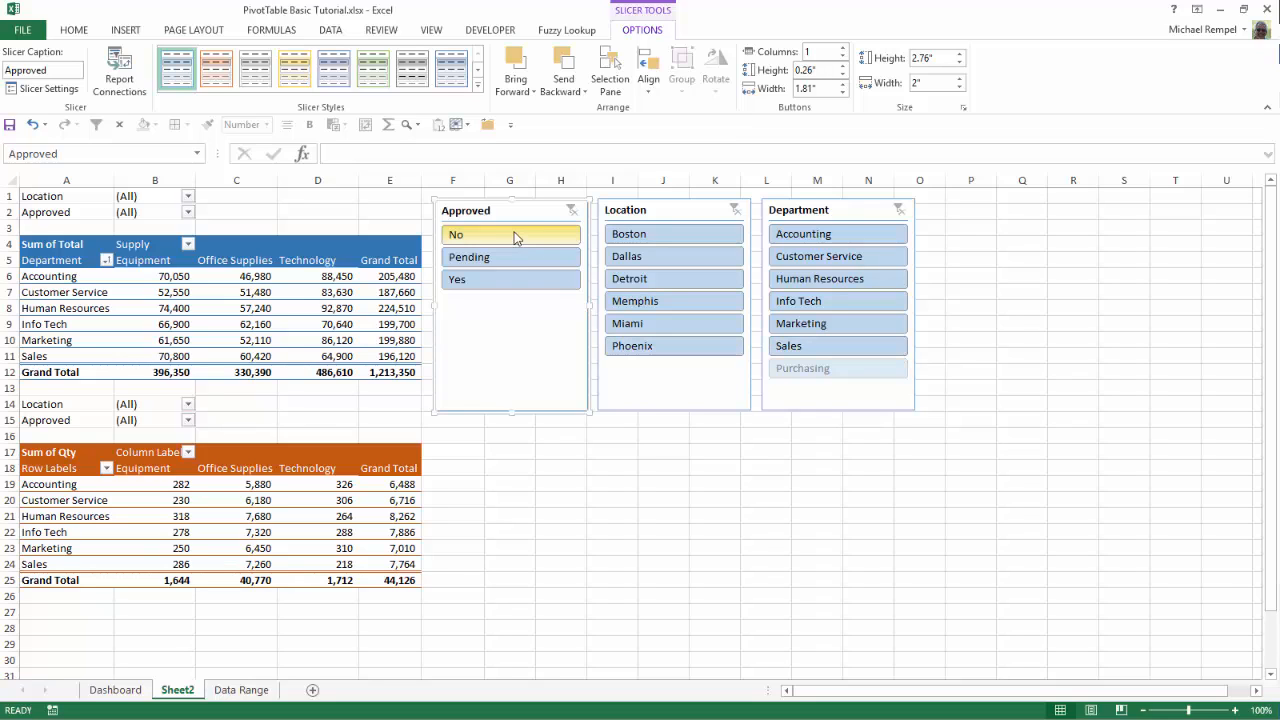
- Resize the Approved slicer to about 1.49" by 2.1" beside the upper pivot table and place the Location slicer directly below, about 2.08" wide
mouse_move(508, 212)
left_mouse_down()
mouse_move(494, 203)
mouse_move(512, 214)
left_mouse_up()
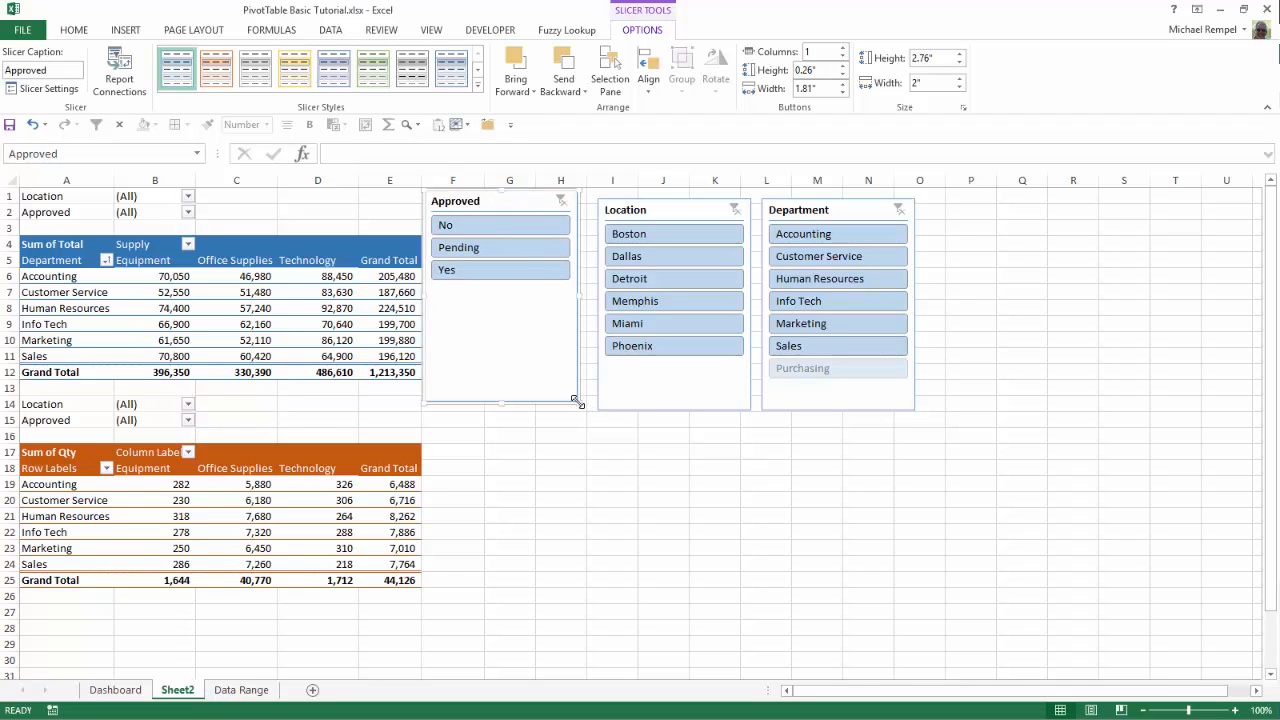
left_click_drag(580, 402, 585, 302)
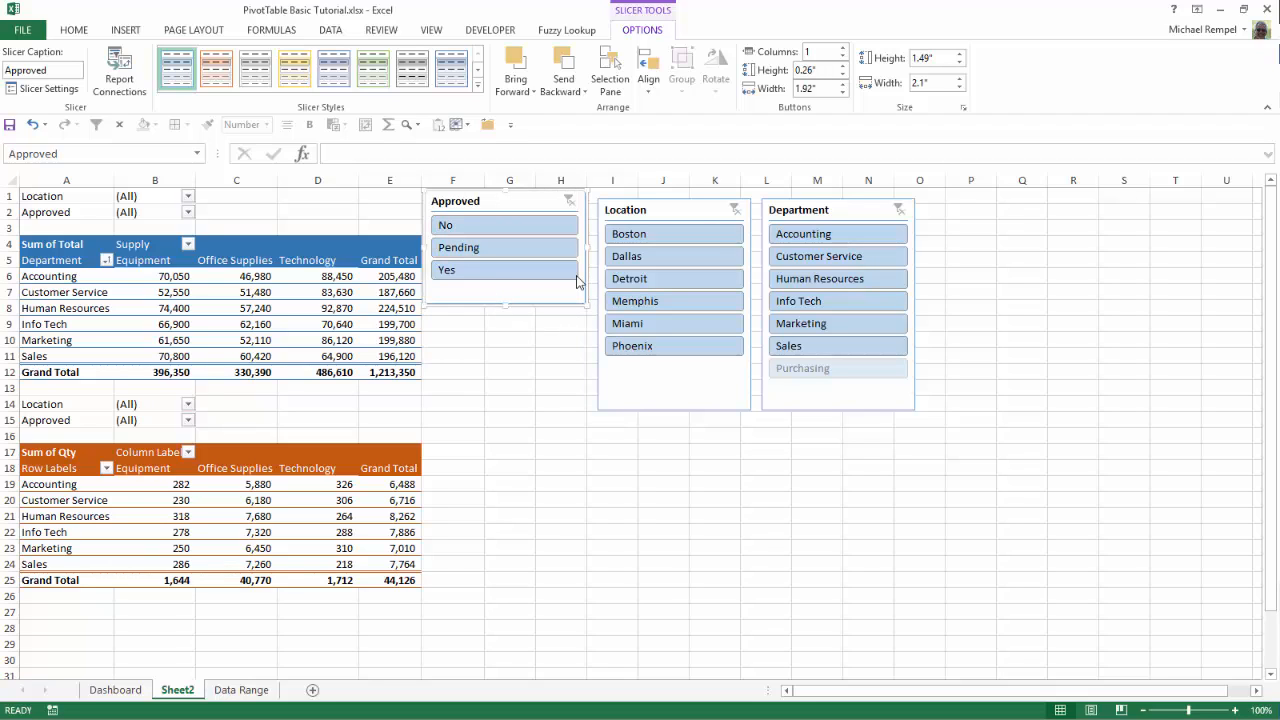
left_click_drag(676, 212, 511, 316)
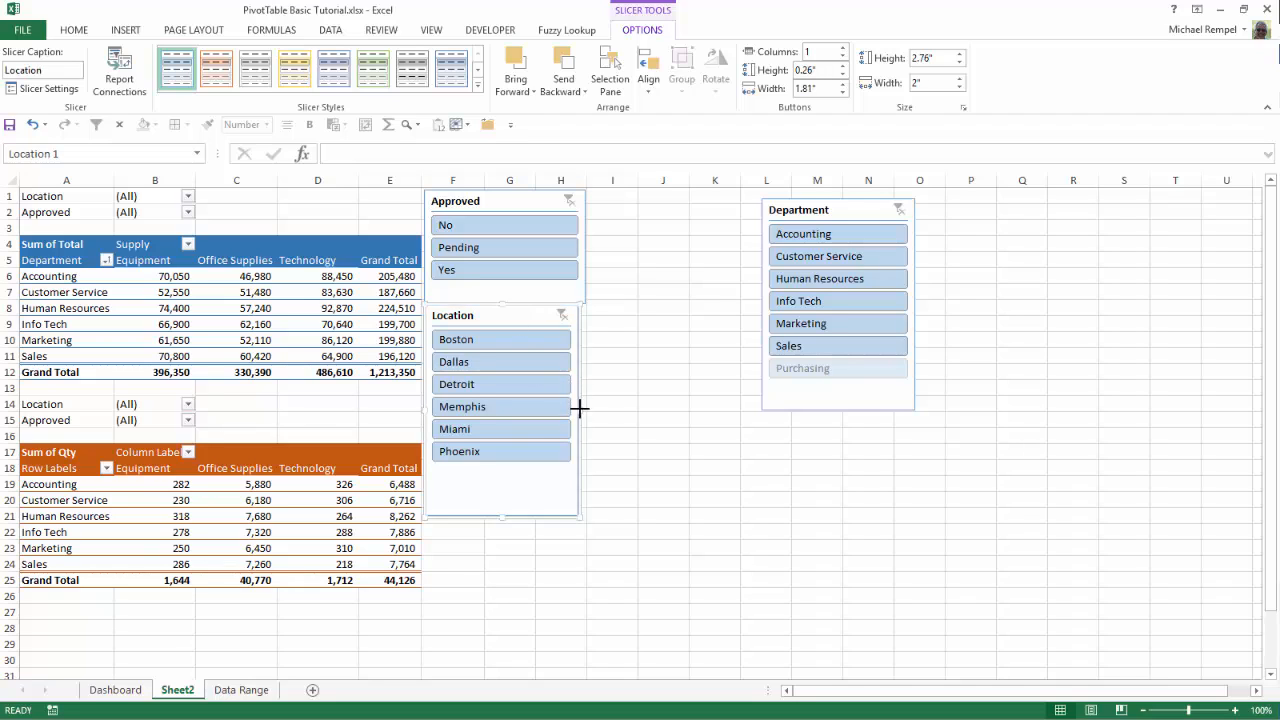
left_click_drag(580, 408, 586, 405)
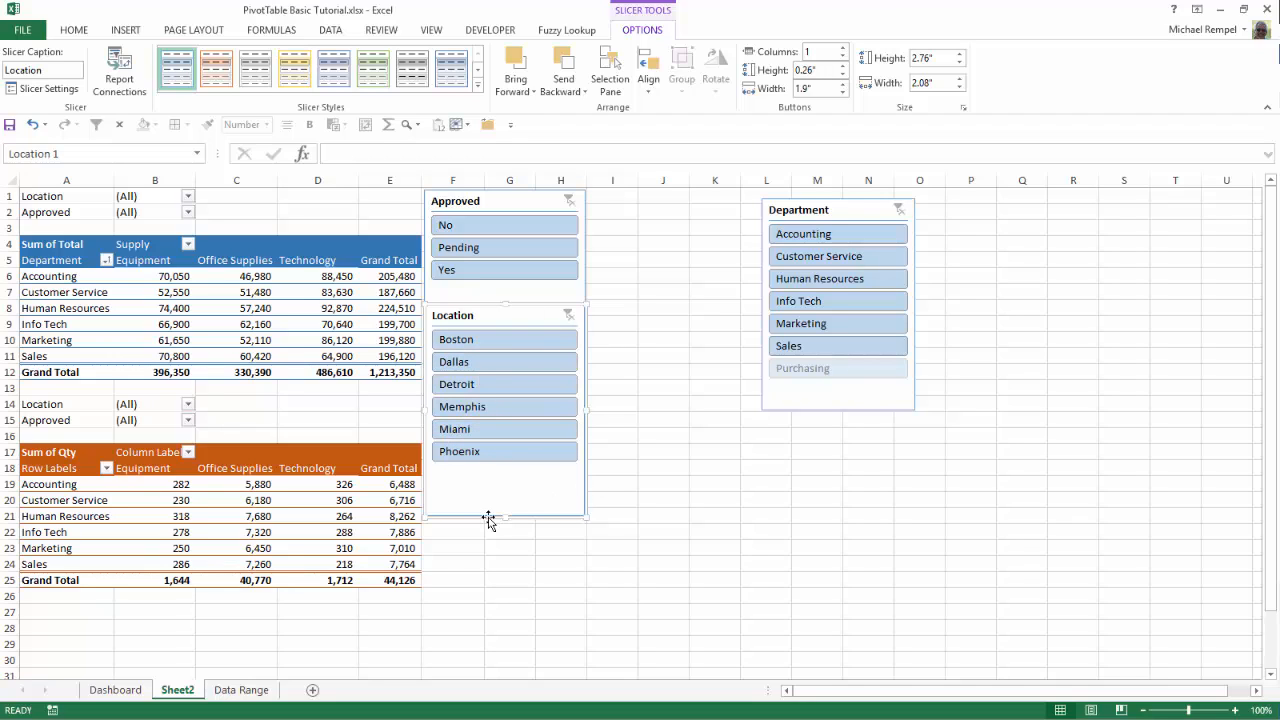
- Arrange the Location slicer's buttons in 2 columns and shorten the slicer to about 1.45" high
left_click(843, 51)
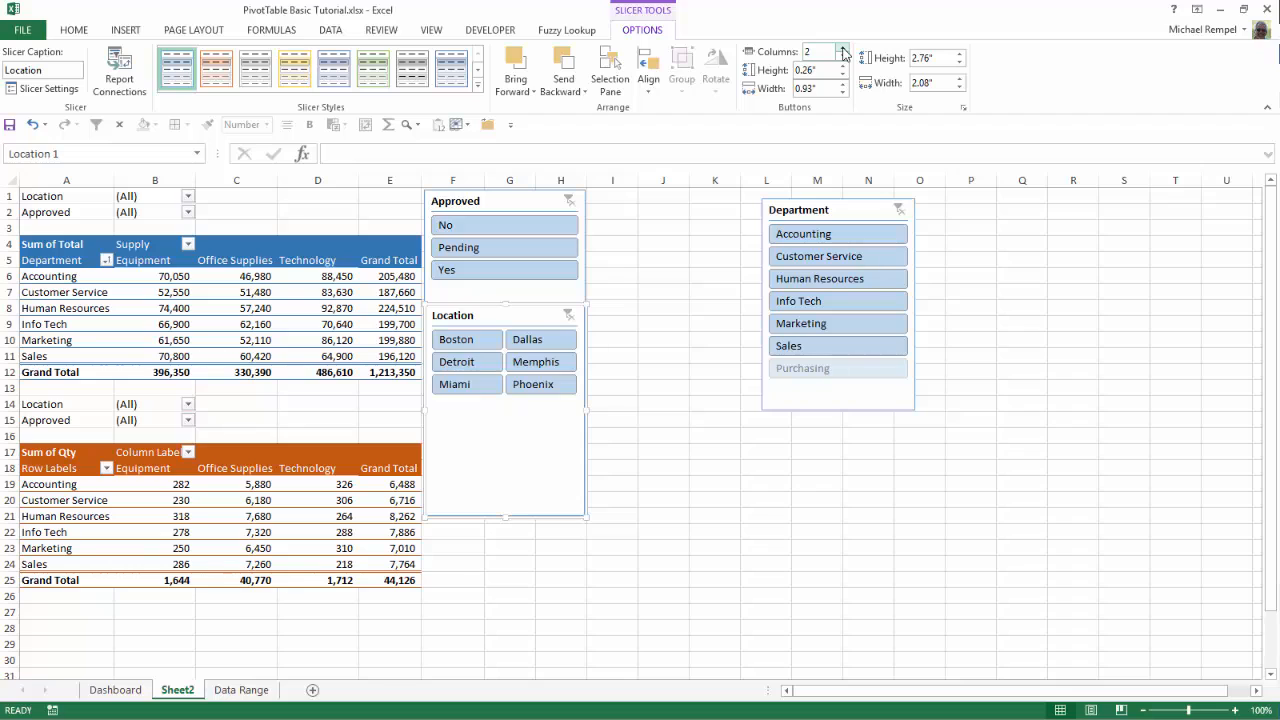
left_click(843, 51)
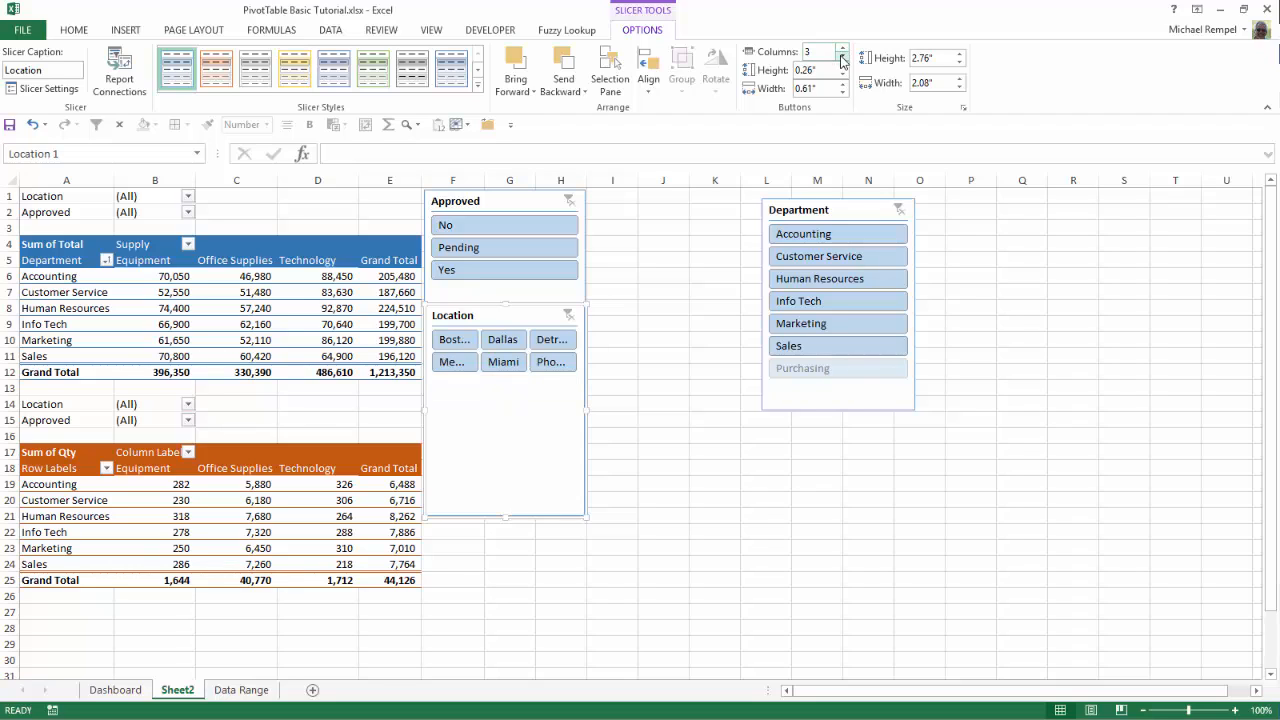
left_click(842, 60)
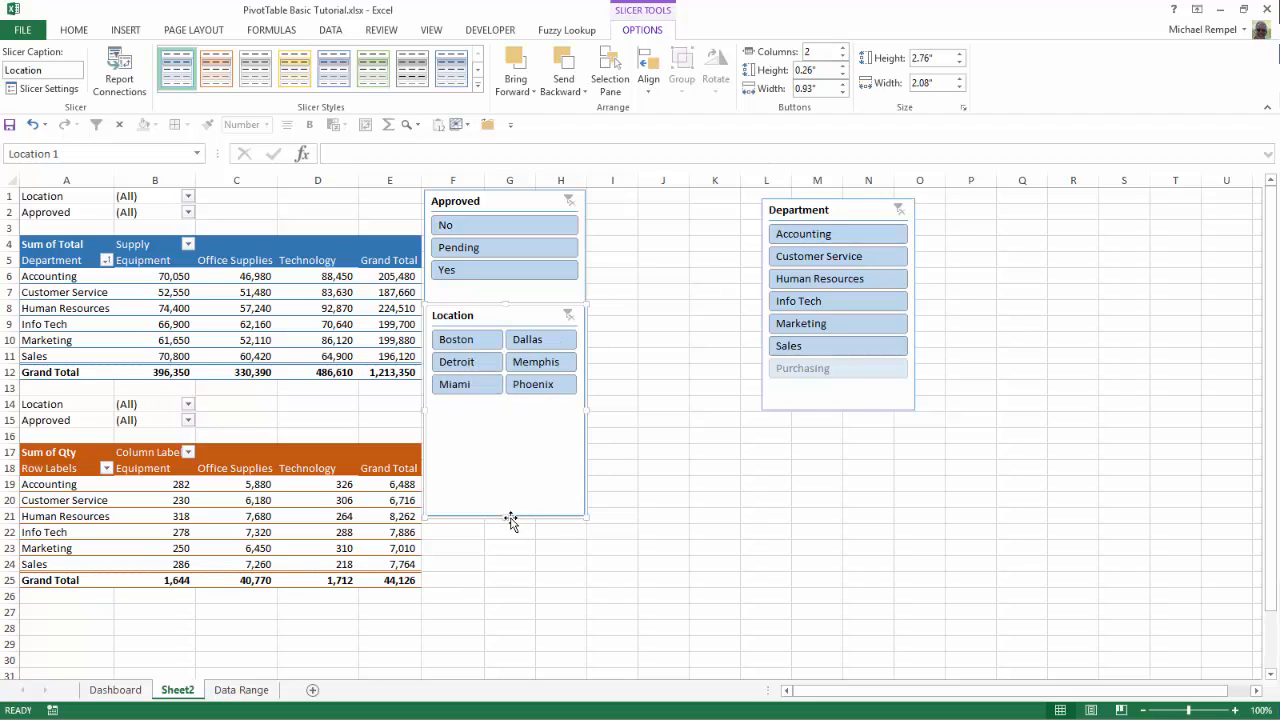
left_click_drag(511, 519, 512, 415)
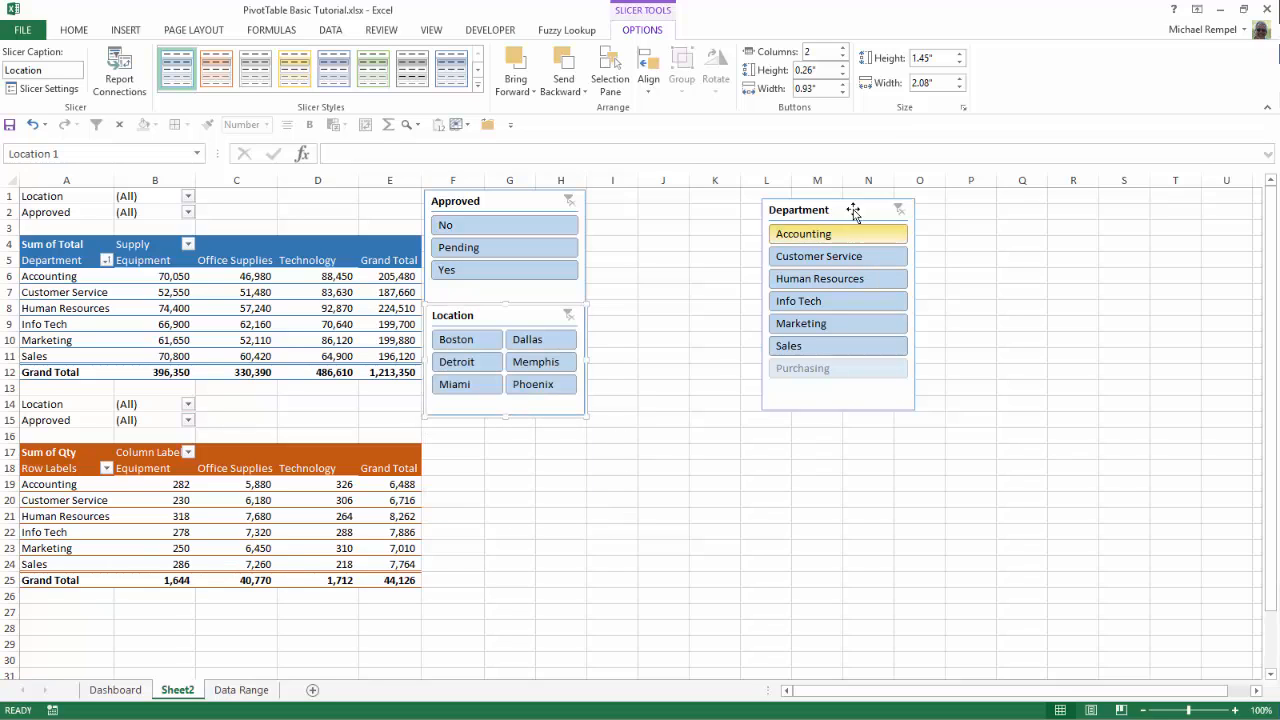
- Place the Department slicer below Location, widen it to about 2.07" and shorten it to end level with the Quantity table's Grand Total row
left_click_drag(853, 212, 514, 426)
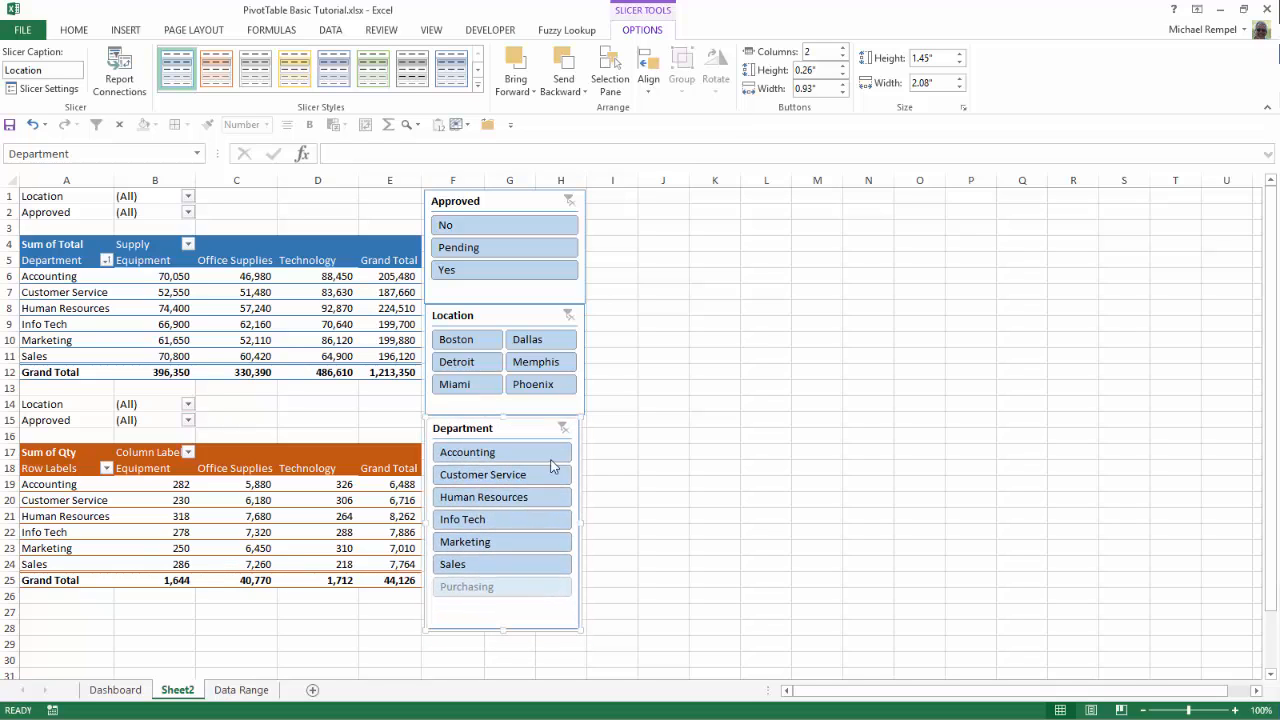
left_click_drag(581, 525, 587, 525)
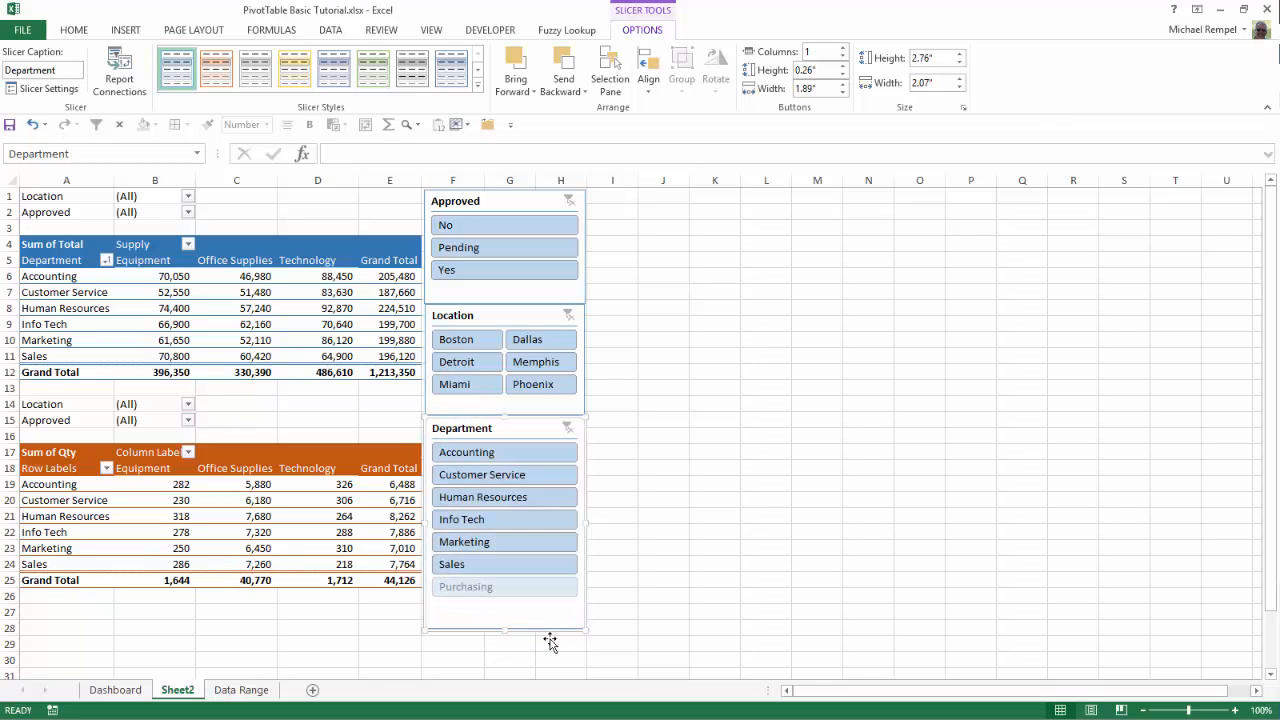
left_click_drag(503, 627, 503, 589)
left_click(785, 507)
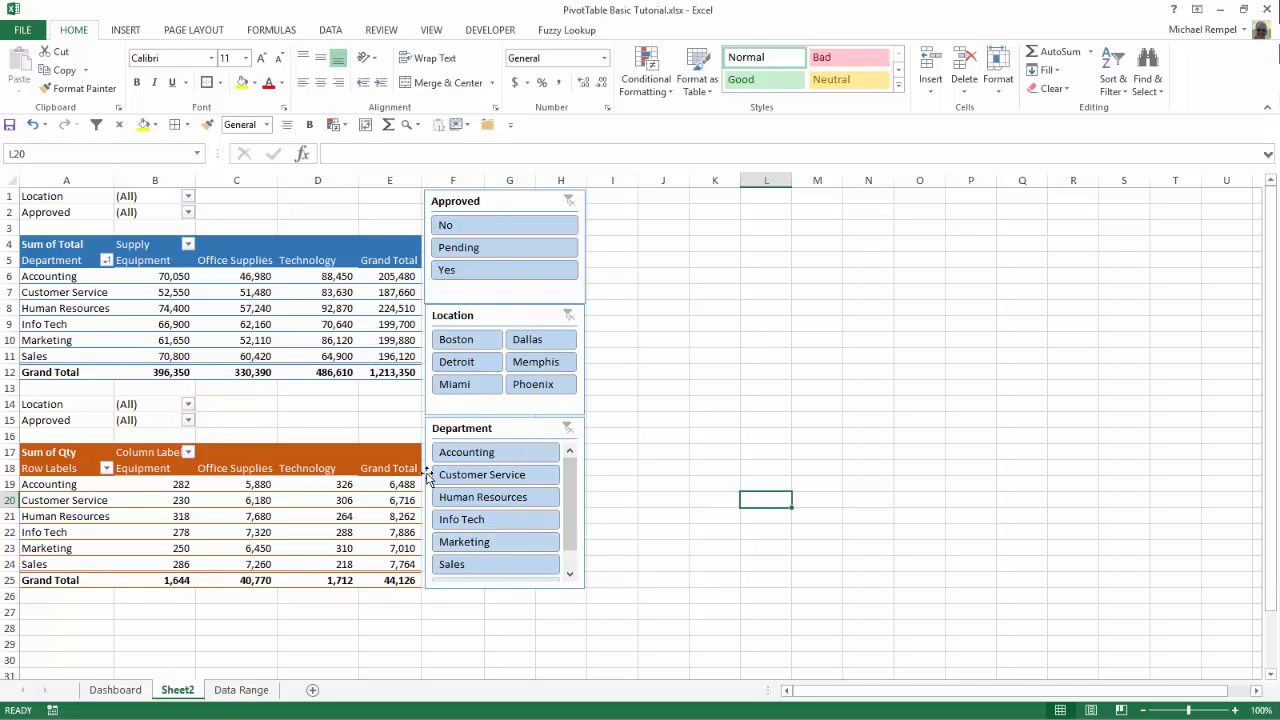
- Filter the upper pivot table by slicers to Approved No, locations Boston, Memphis and Miami, and departments Accounting, Human Resources and Info Tech
left_click(497, 225)
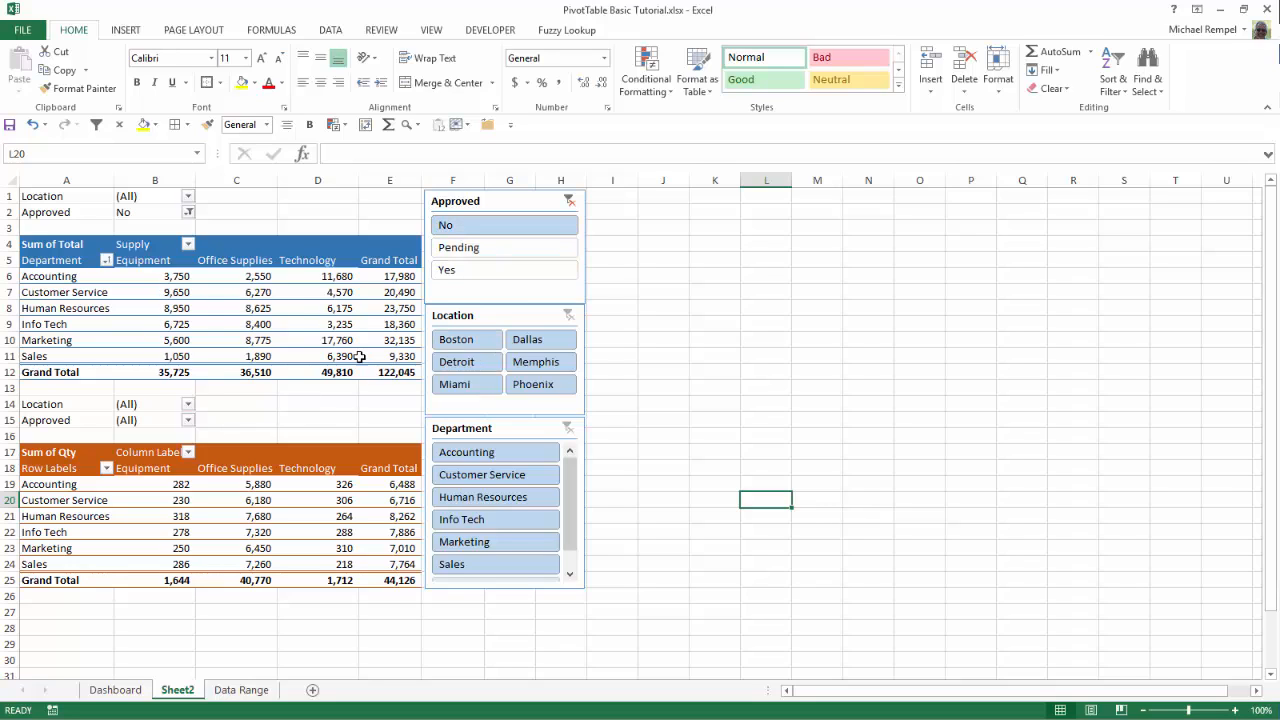
left_click(483, 344)
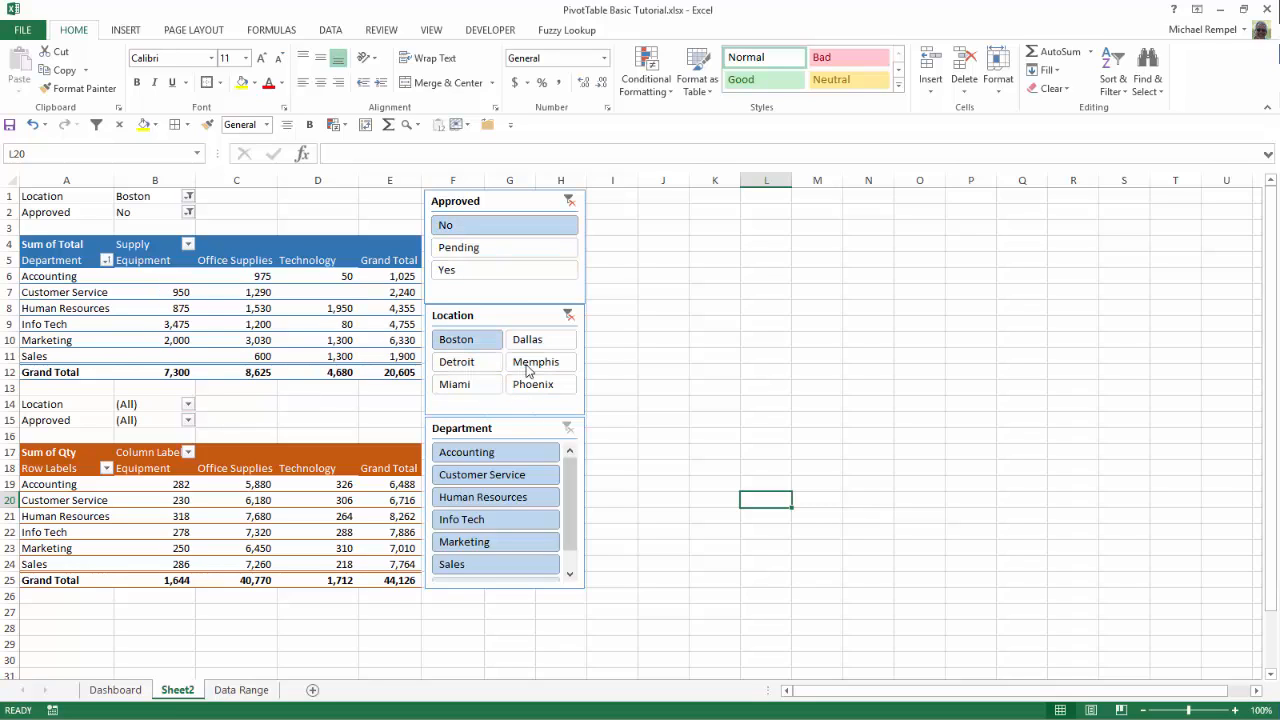
left_click(547, 365, "ctrl")
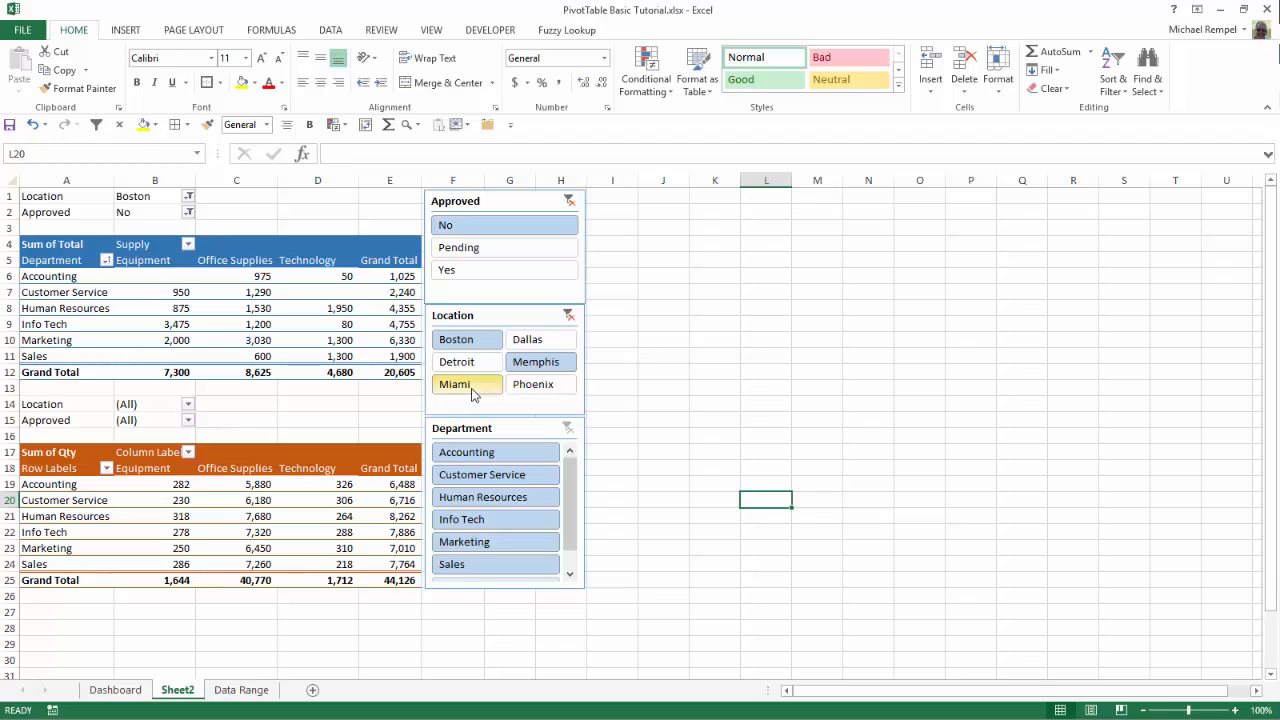
left_click(468, 390, "ctrl")
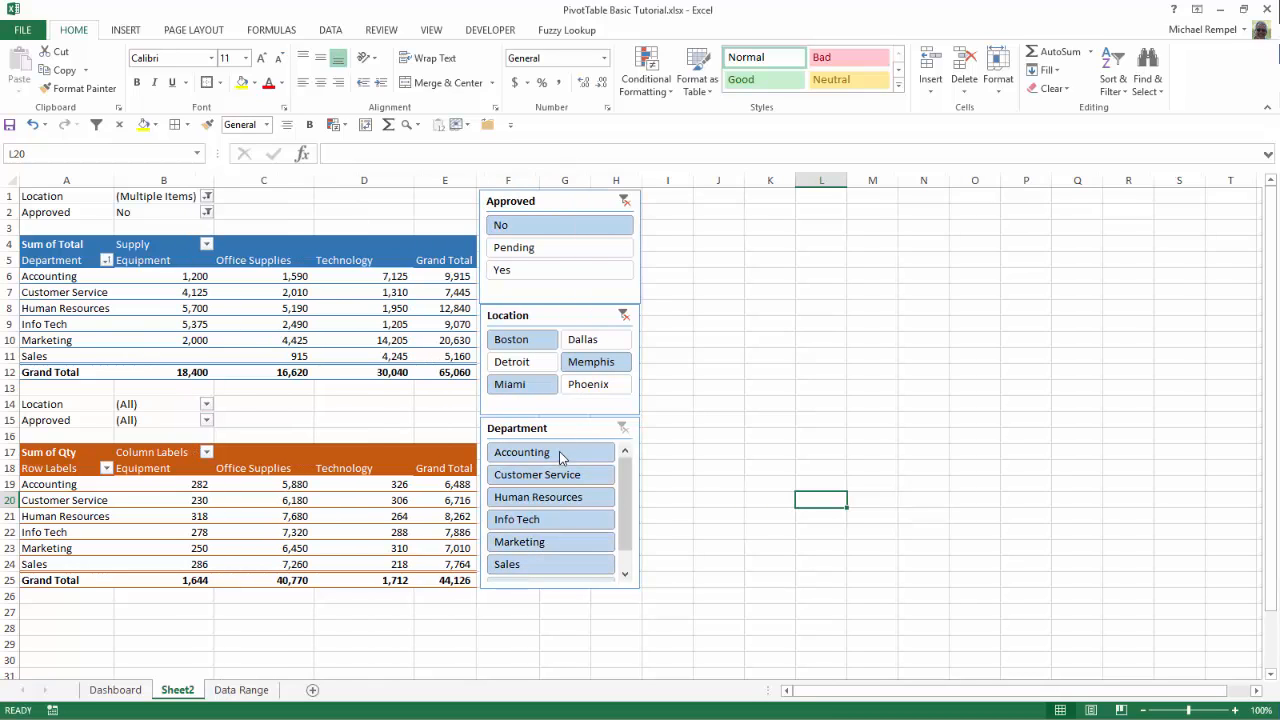
left_click(560, 452)
left_click(557, 519, "ctrl")
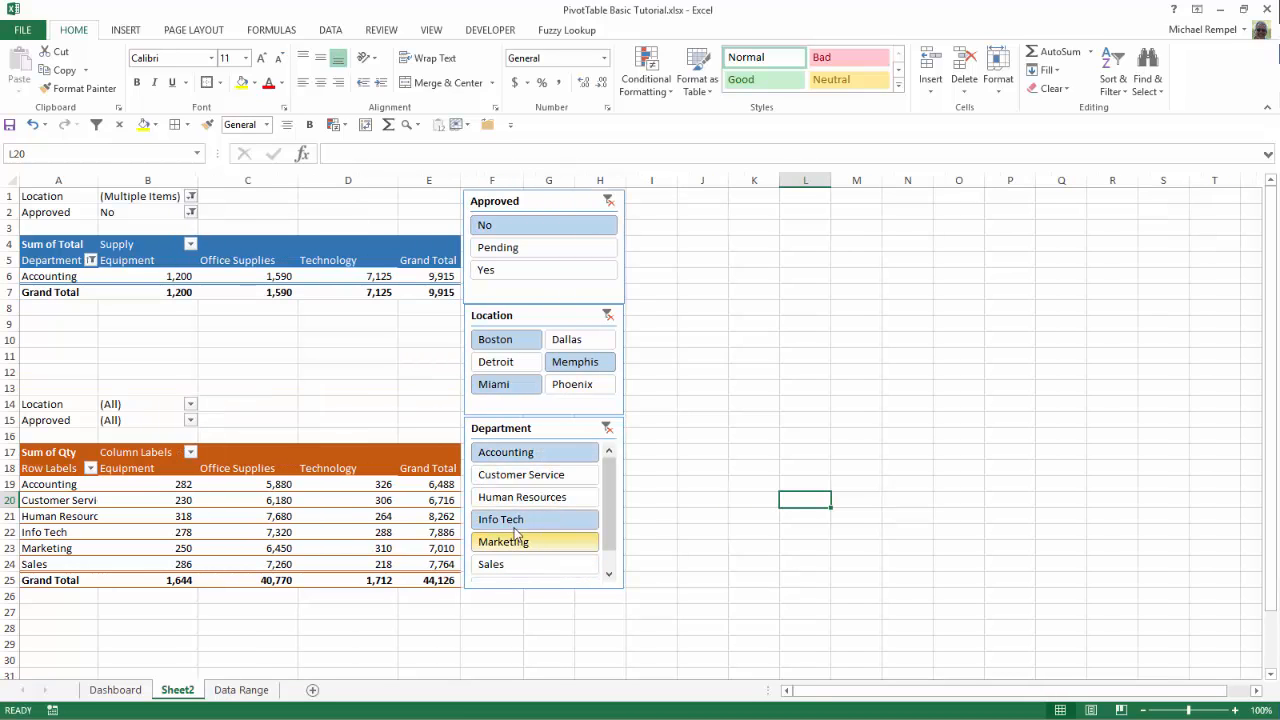
left_click(528, 498, "ctrl")
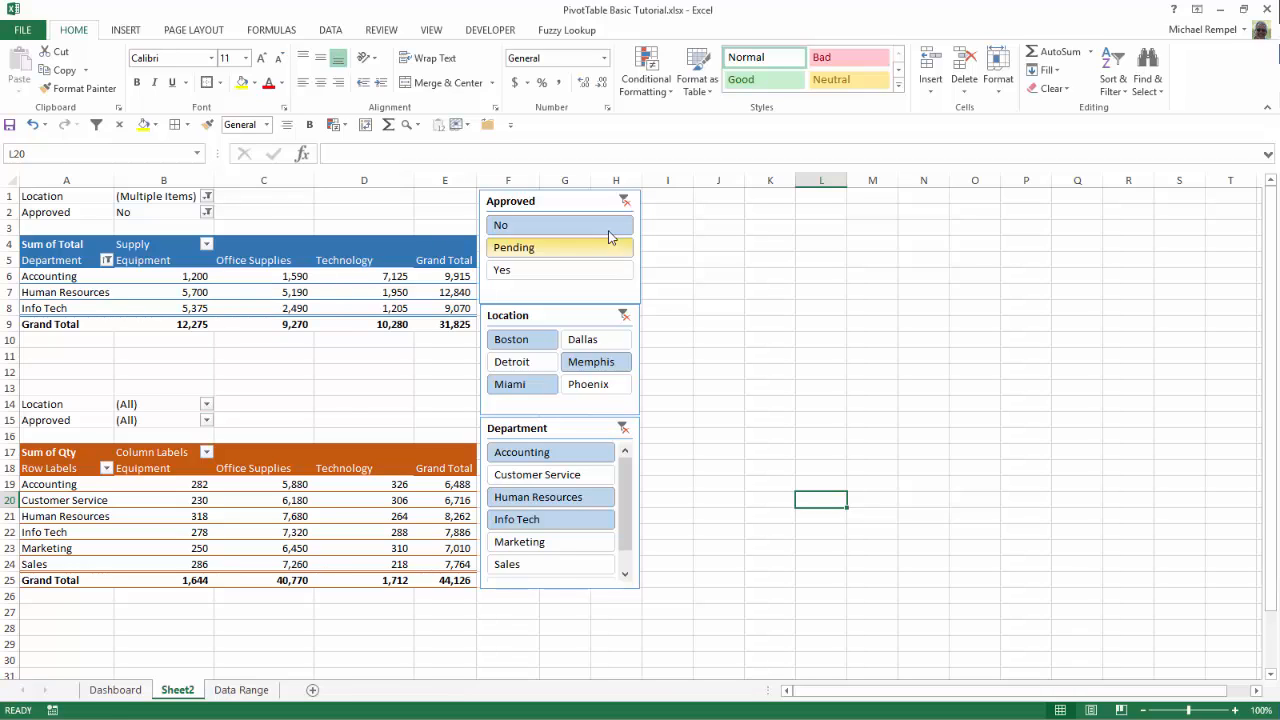
- Clear the filters of the Approved, Location and Department slicers
left_click(624, 201)
left_click(623, 315)
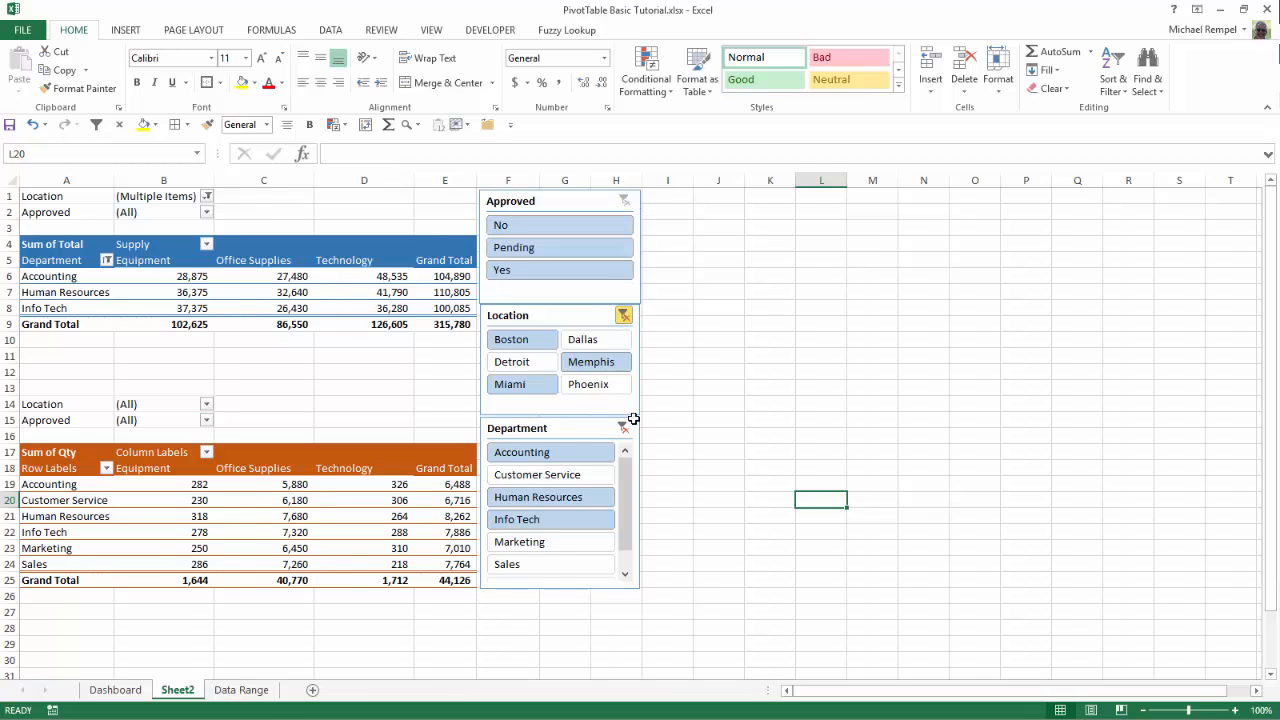
left_click(568, 428)
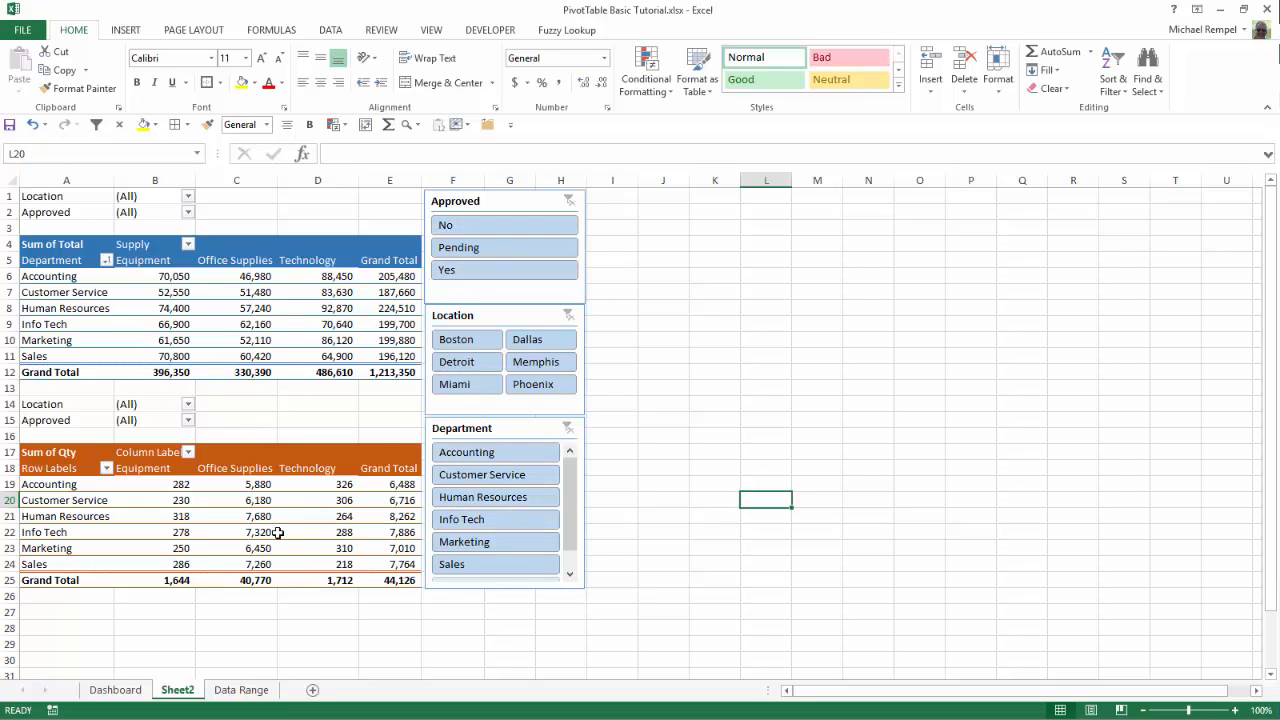
- Connect the Approved slicer to the Quantity pivot table in addition to Dollars through its report connections
mouse_move(297, 556)
mouse_move(358, 583)
left_click(526, 201)
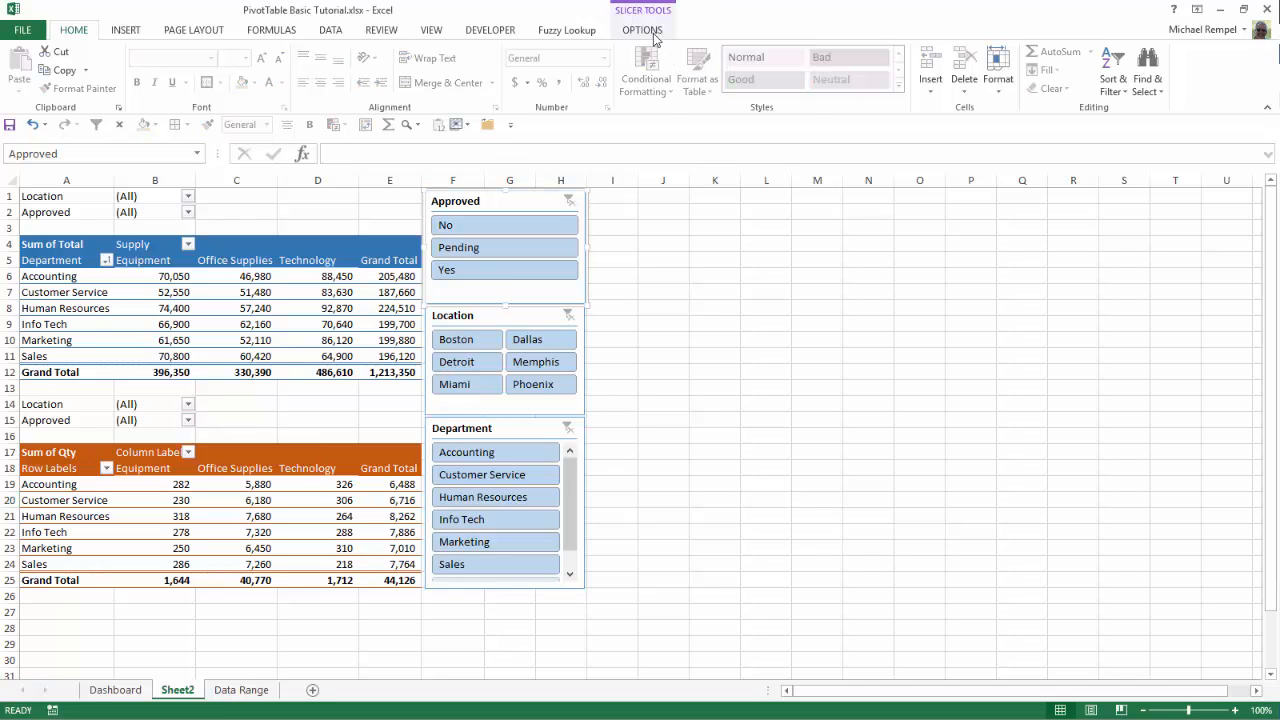
left_click(653, 32)
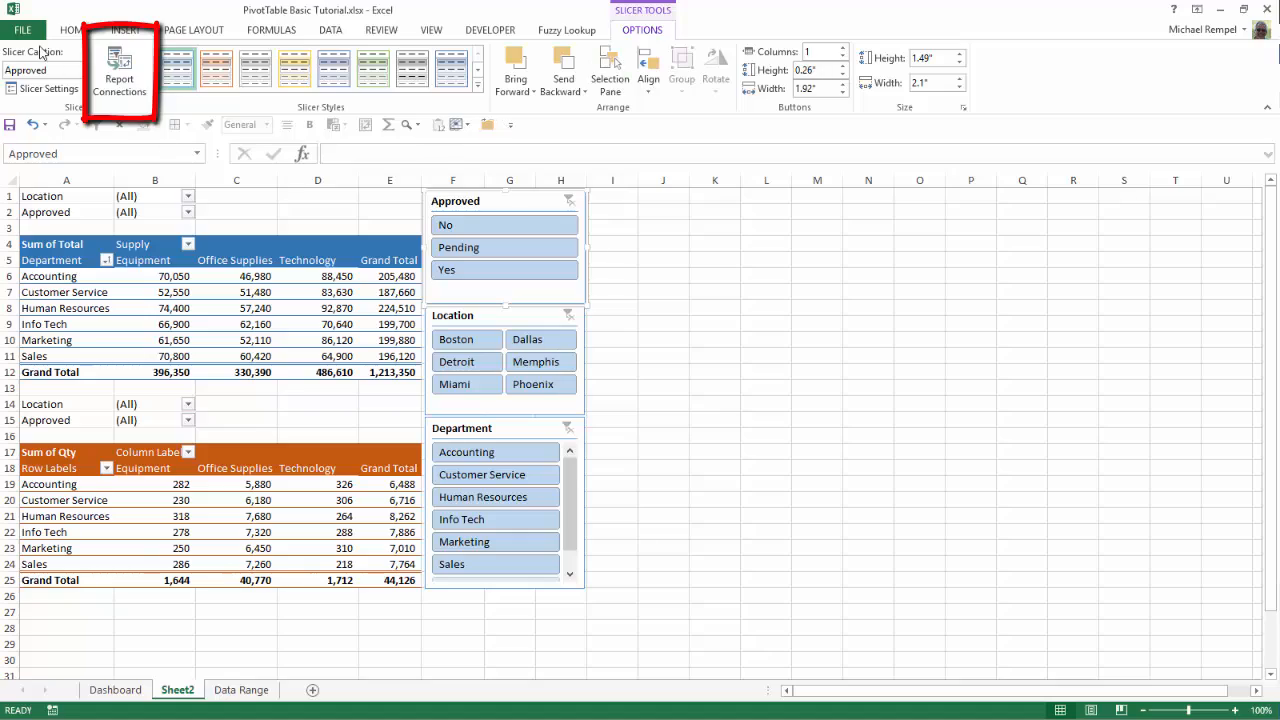
left_click(118, 85)
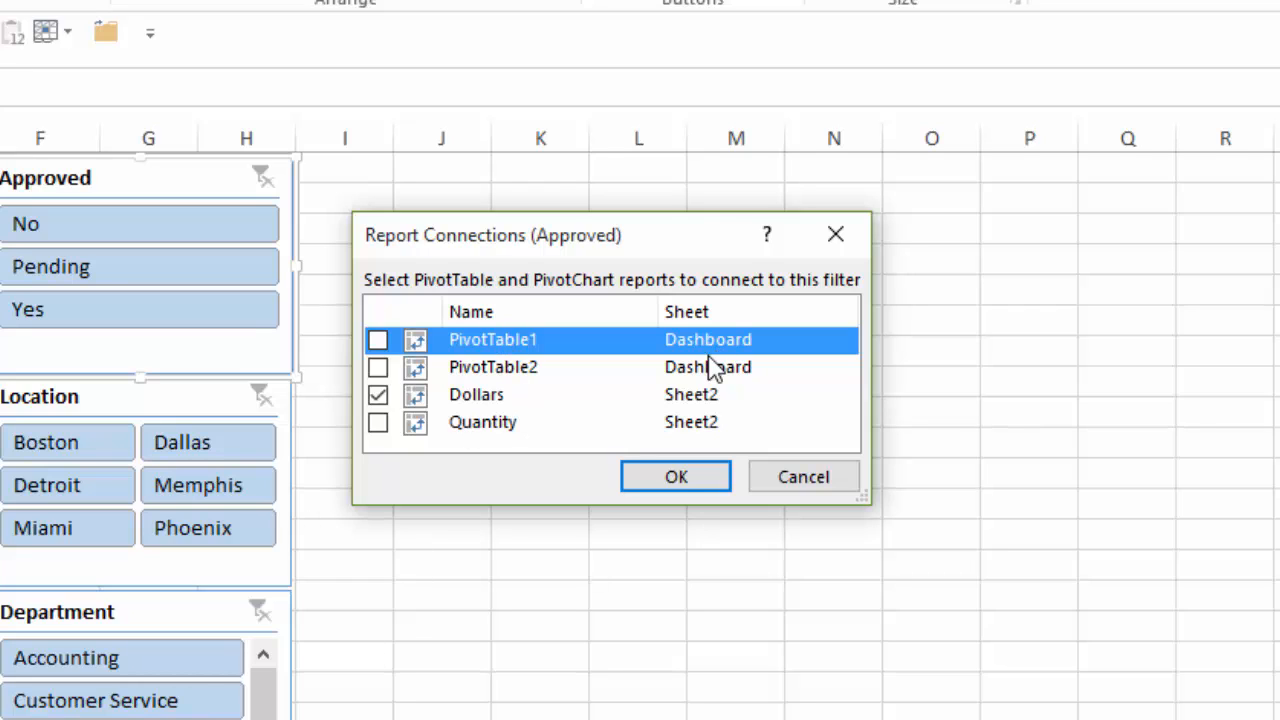
left_click(379, 422)
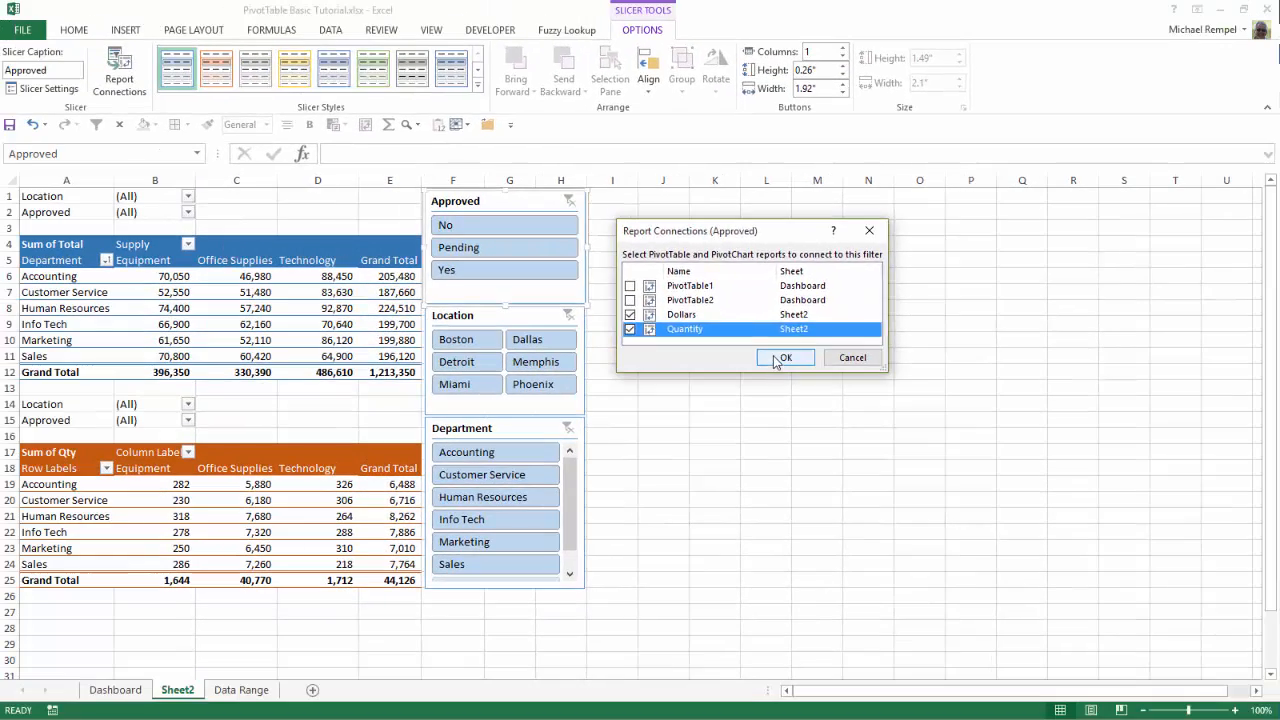
left_click(694, 456)
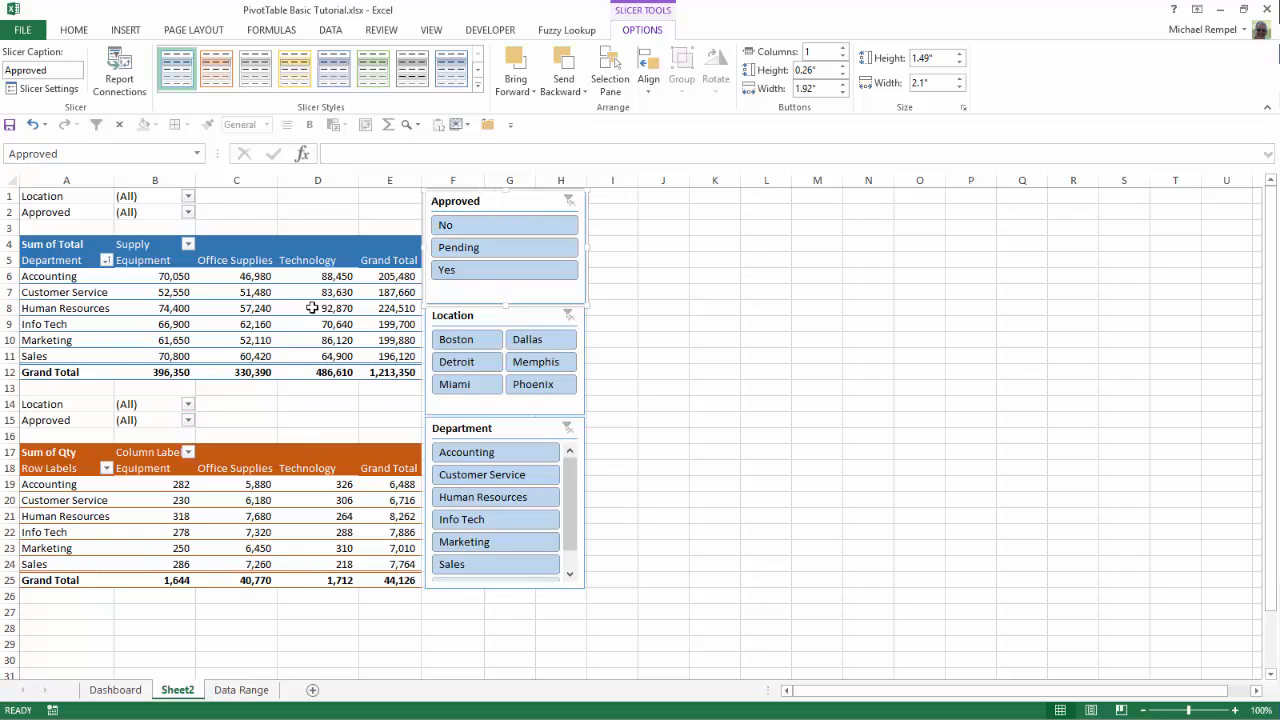
- Filter both pivot tables with the Approved slicer to No and then Pending, and clear that filter again
left_click(490, 225)
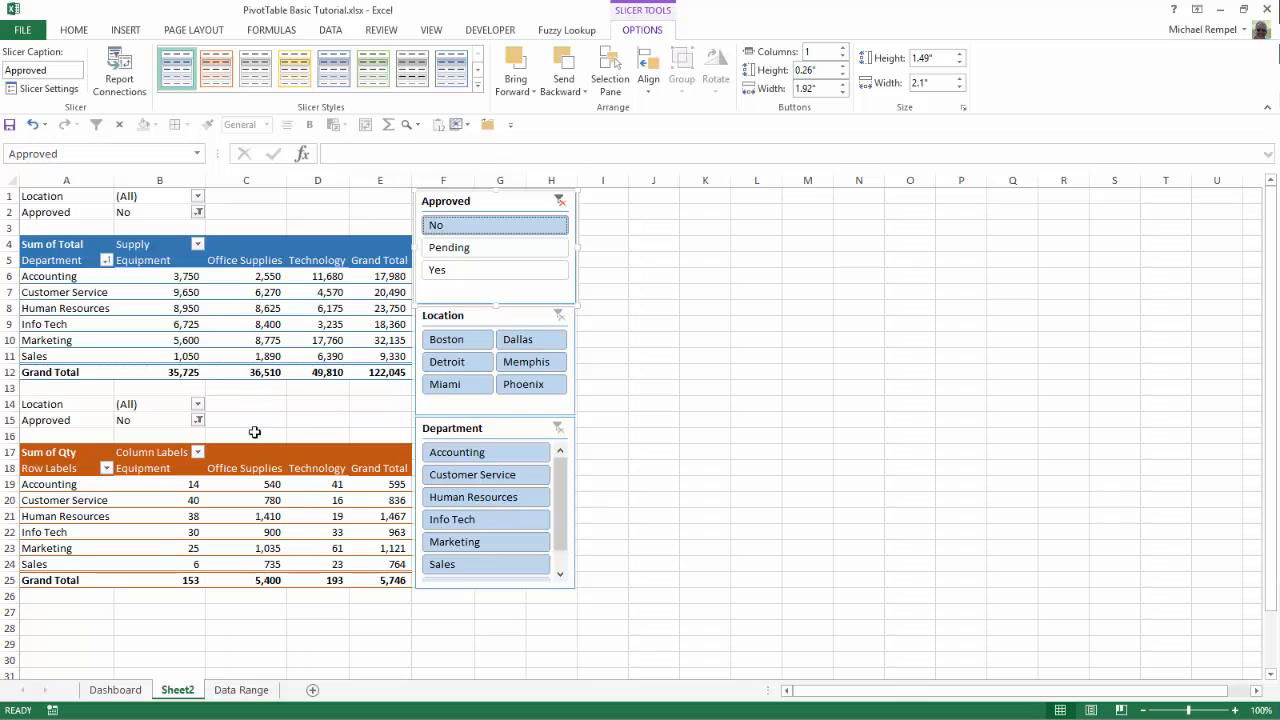
left_click(485, 250)
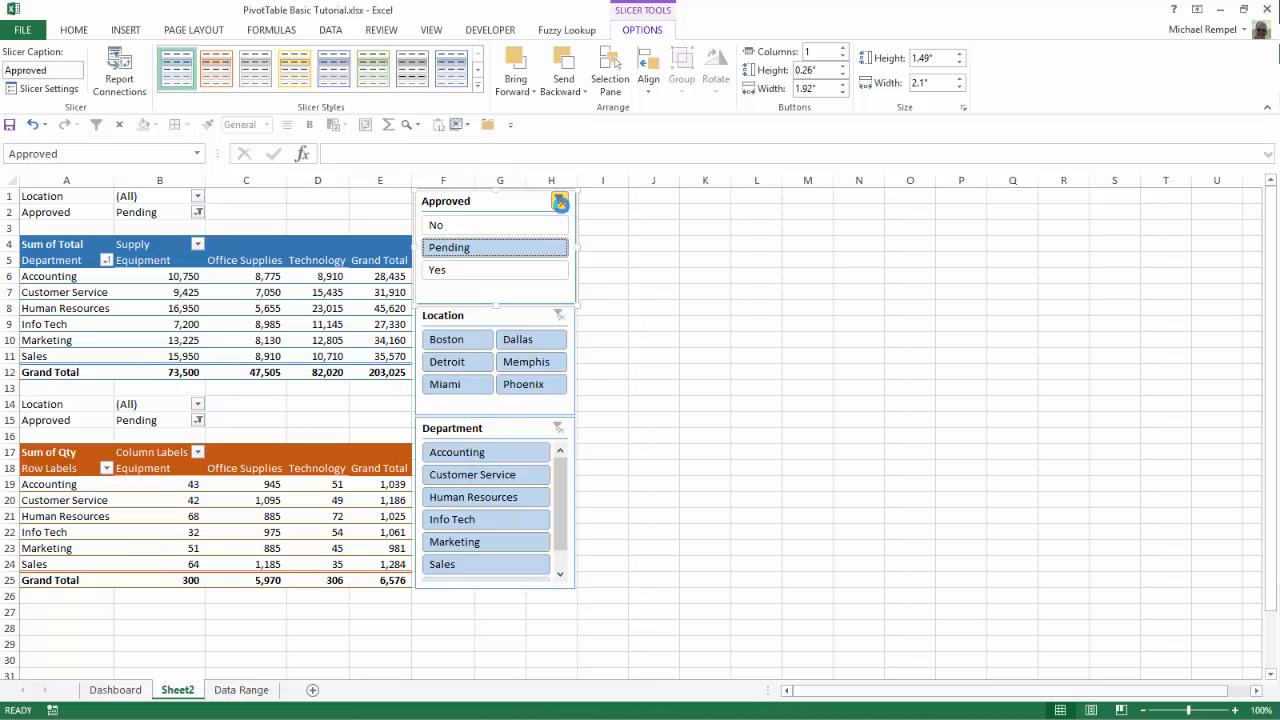
left_click(564, 202)
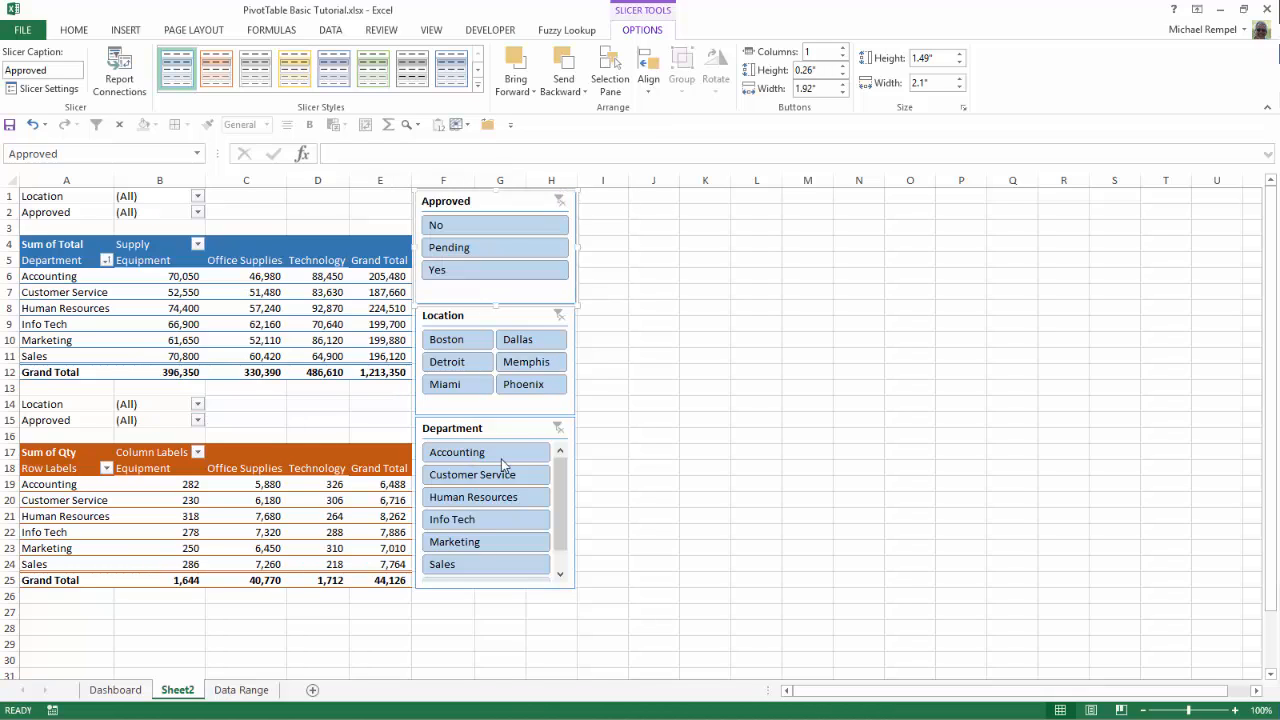
- Filter the Location slicer to Boston and connect that slicer to the Quantity pivot table as well
left_click(452, 344)
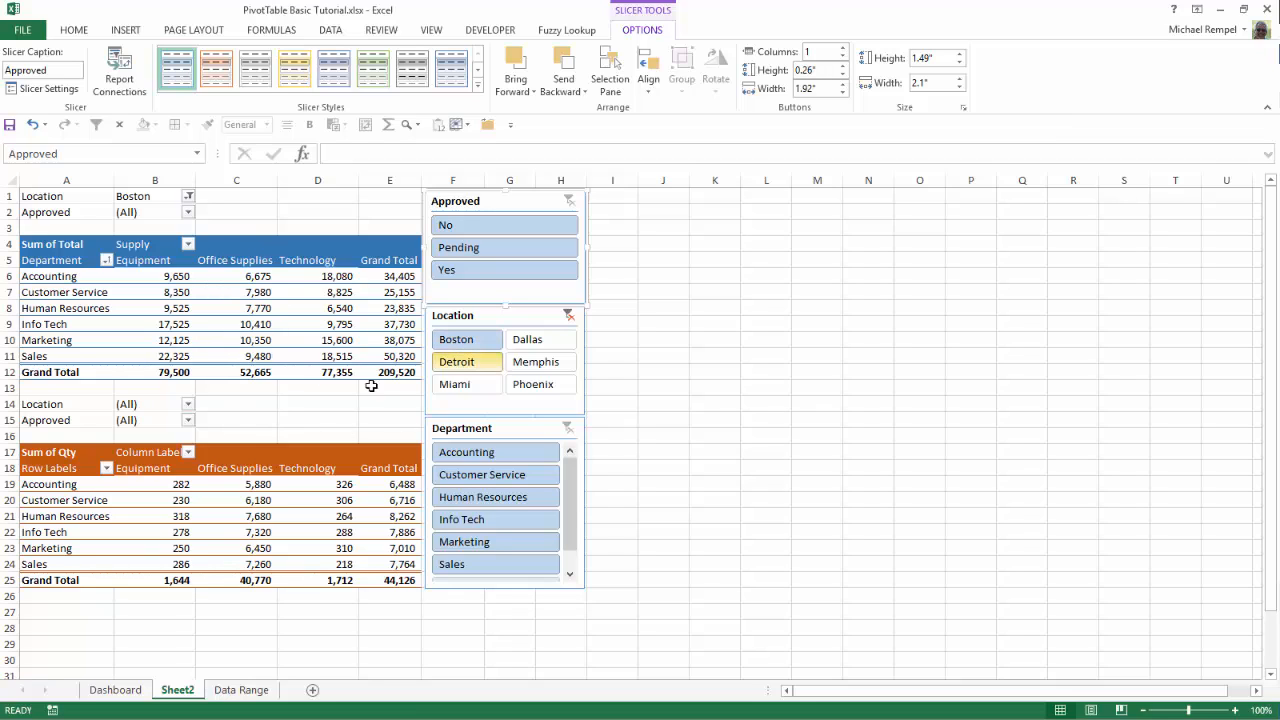
left_click(524, 324)
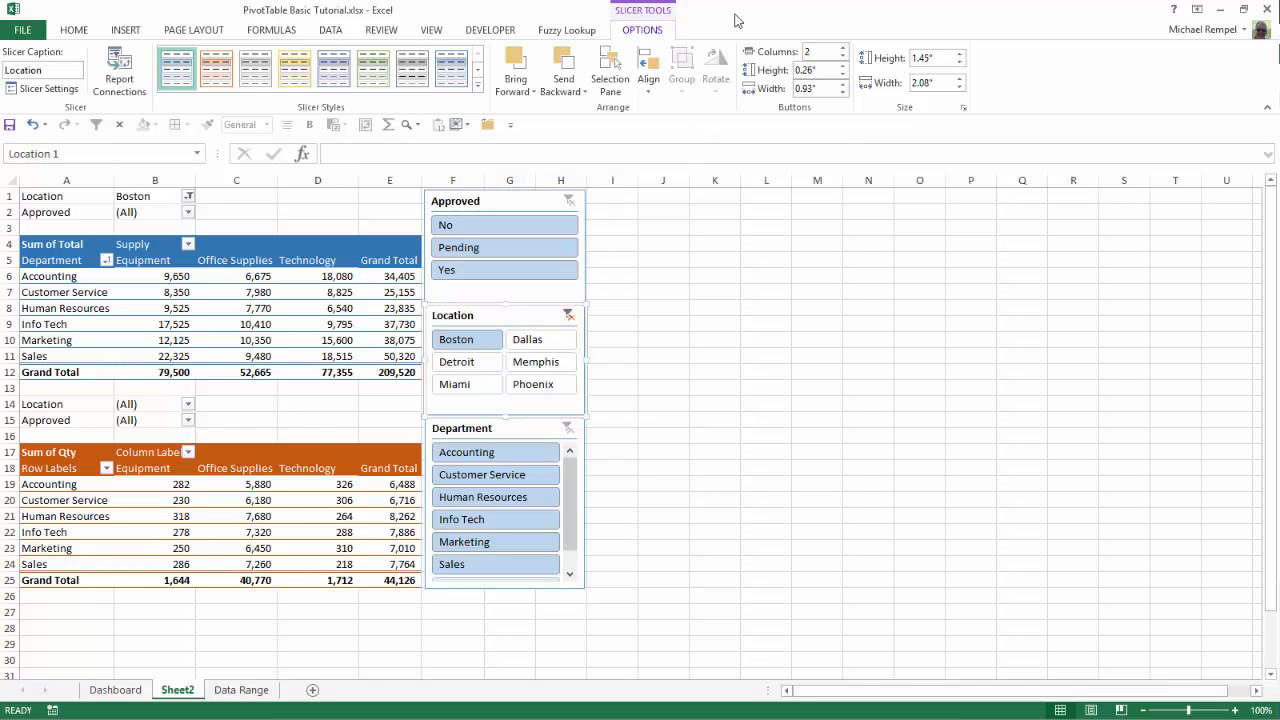
left_click(119, 75)
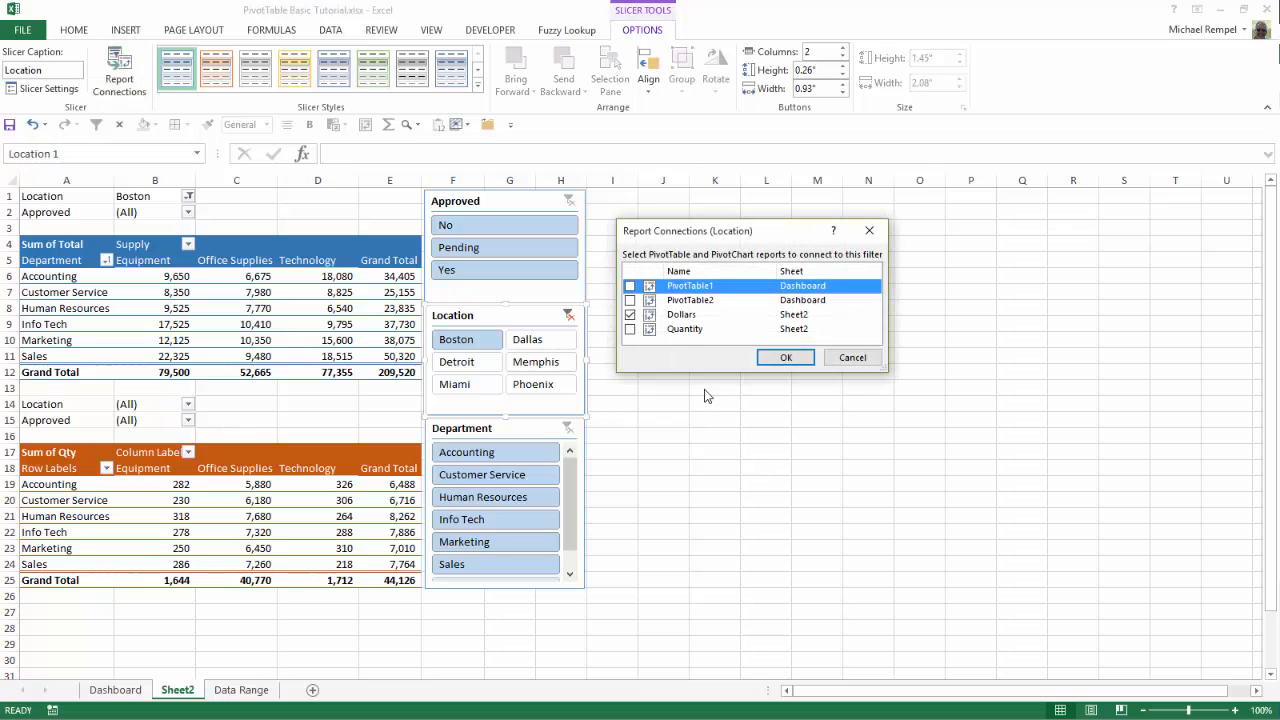
left_click(631, 330)
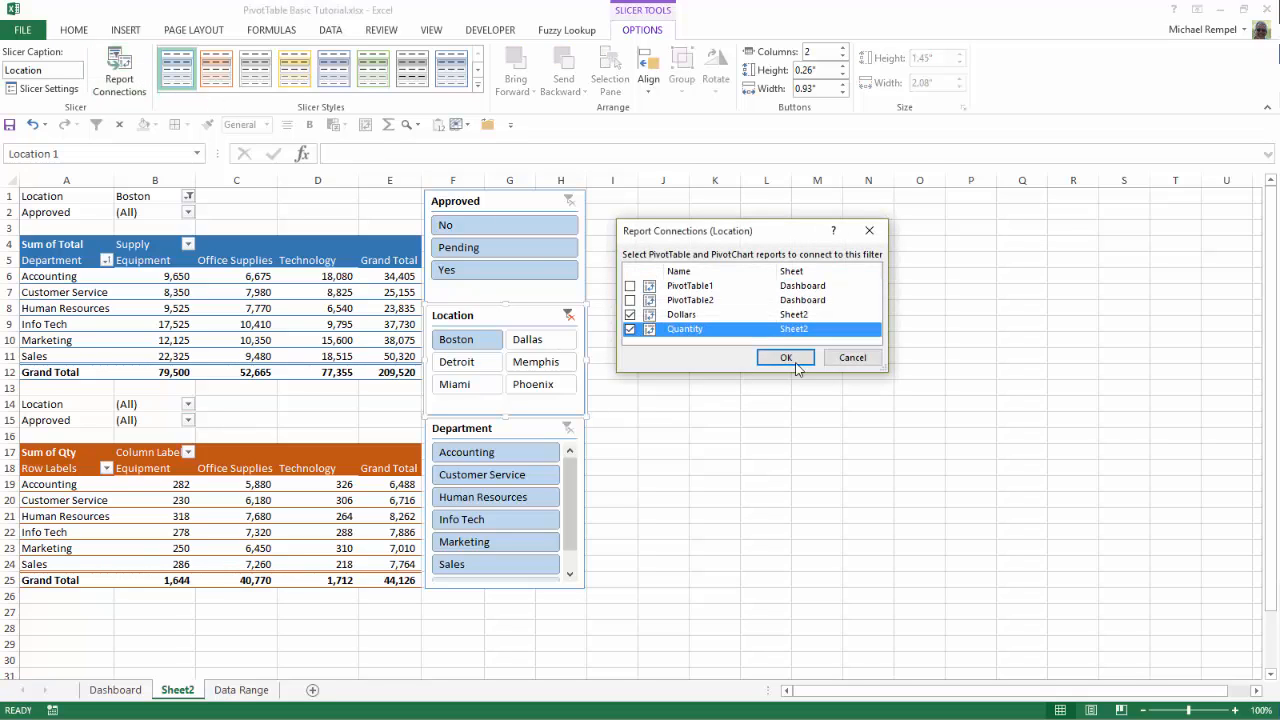
left_click(785, 357)
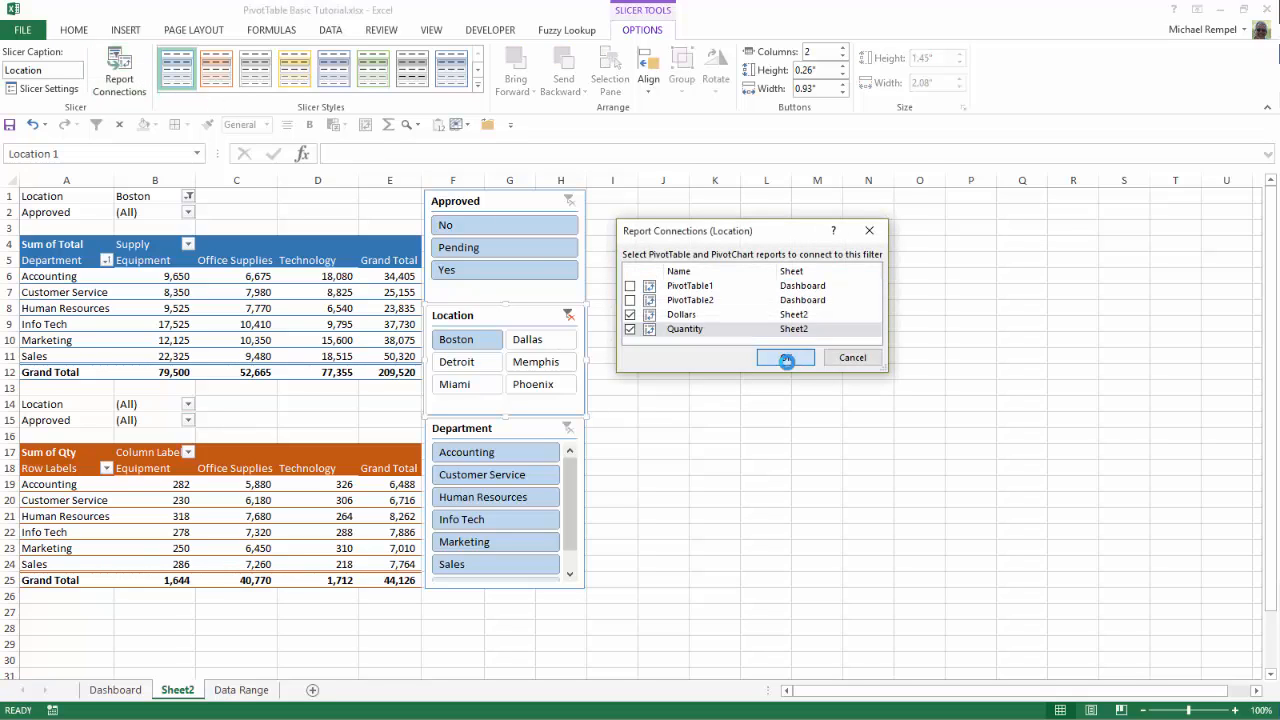
- Connect the Department slicer to the Quantity pivot table in addition to Dollars
left_click(532, 430)
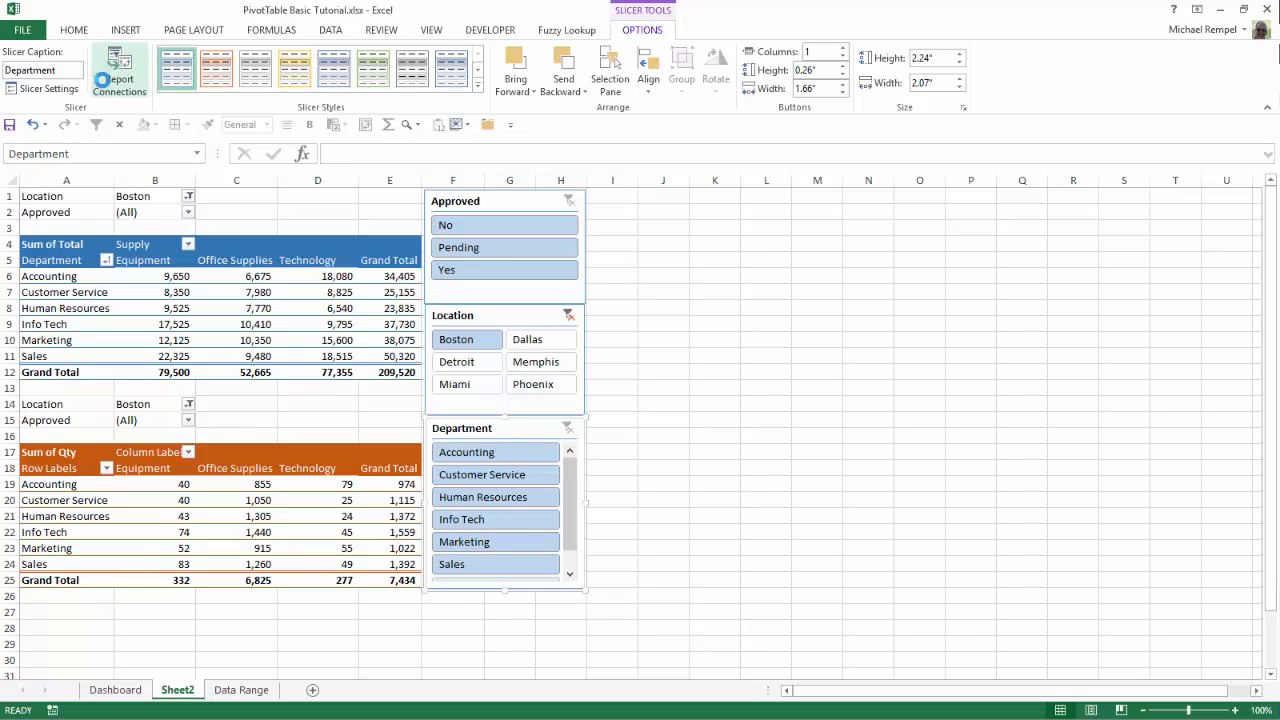
left_click(119, 75)
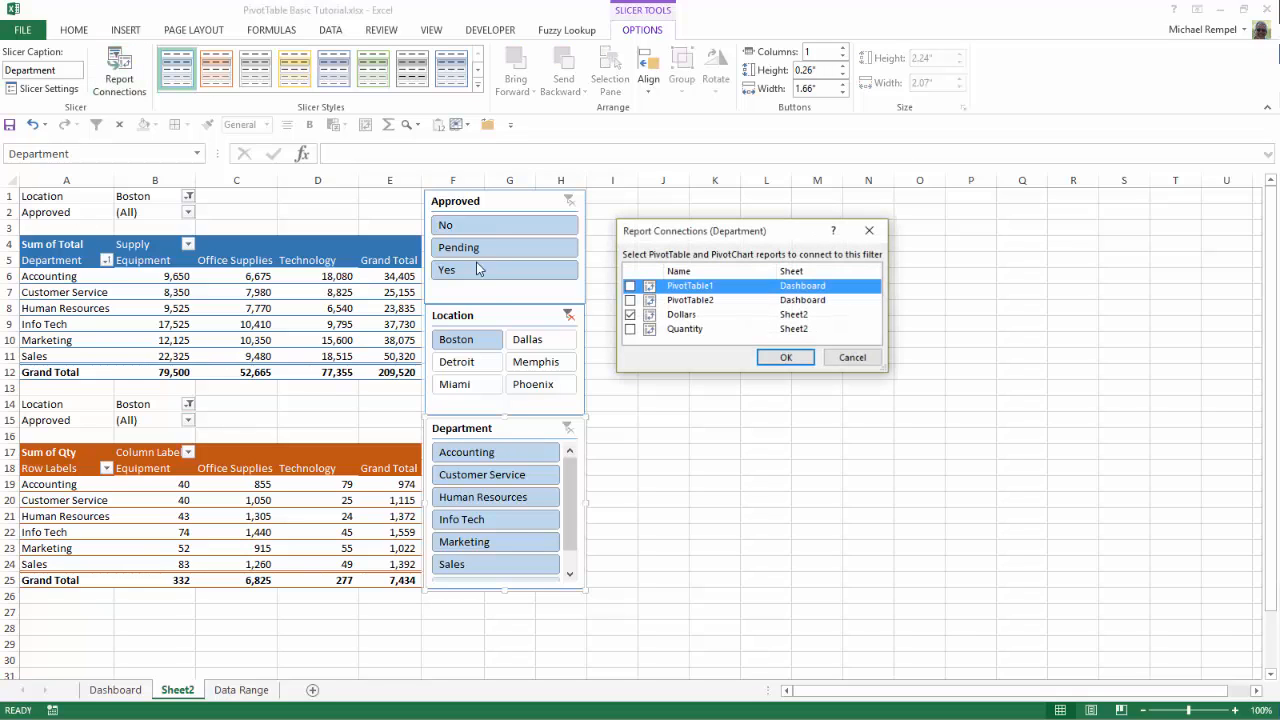
left_click(631, 330)
left_click(785, 357)
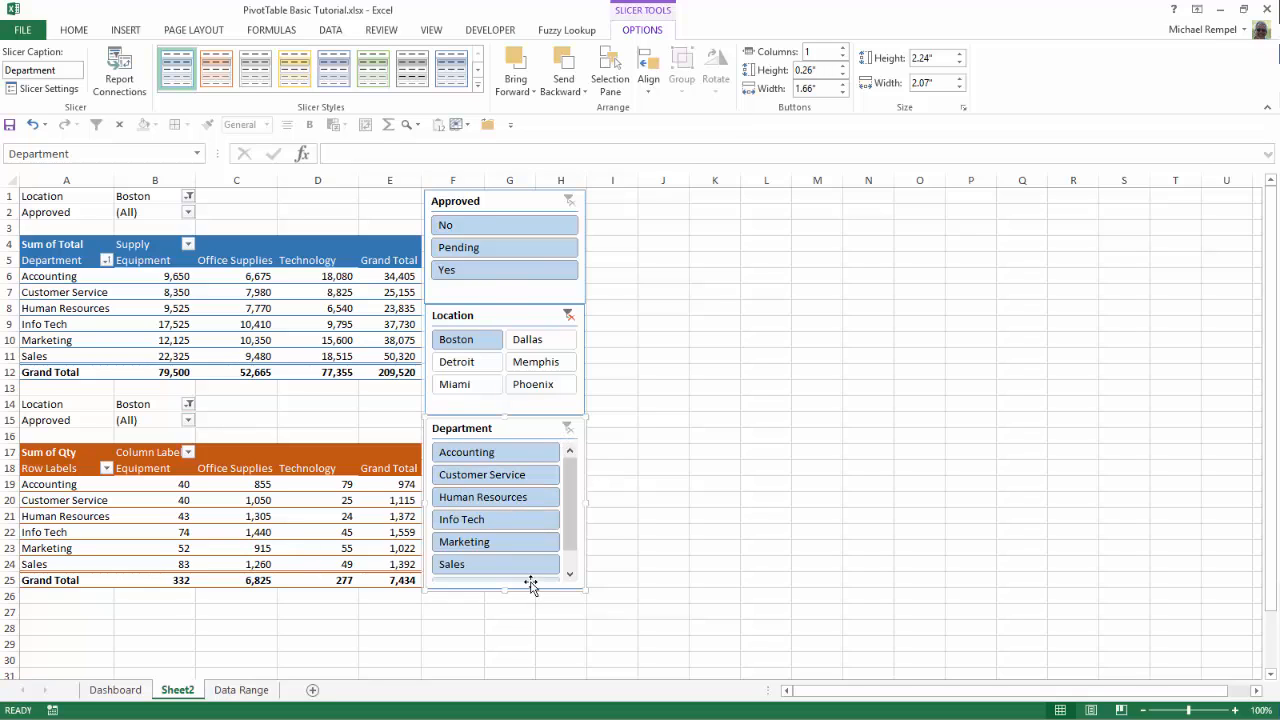
- Filter both pivot tables to Approved No, location Detroit and then Dallas, and department Human Resources, extended to Accounting through Human Resources
left_click(488, 228)
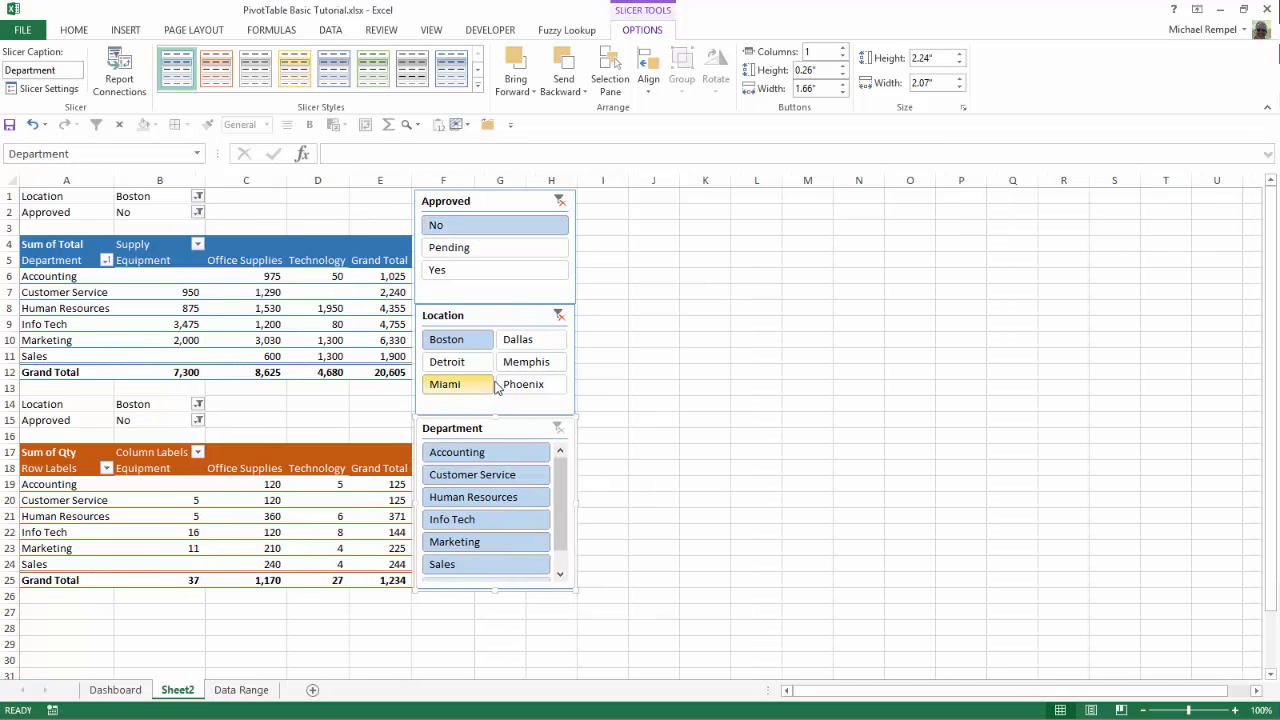
left_click(470, 362)
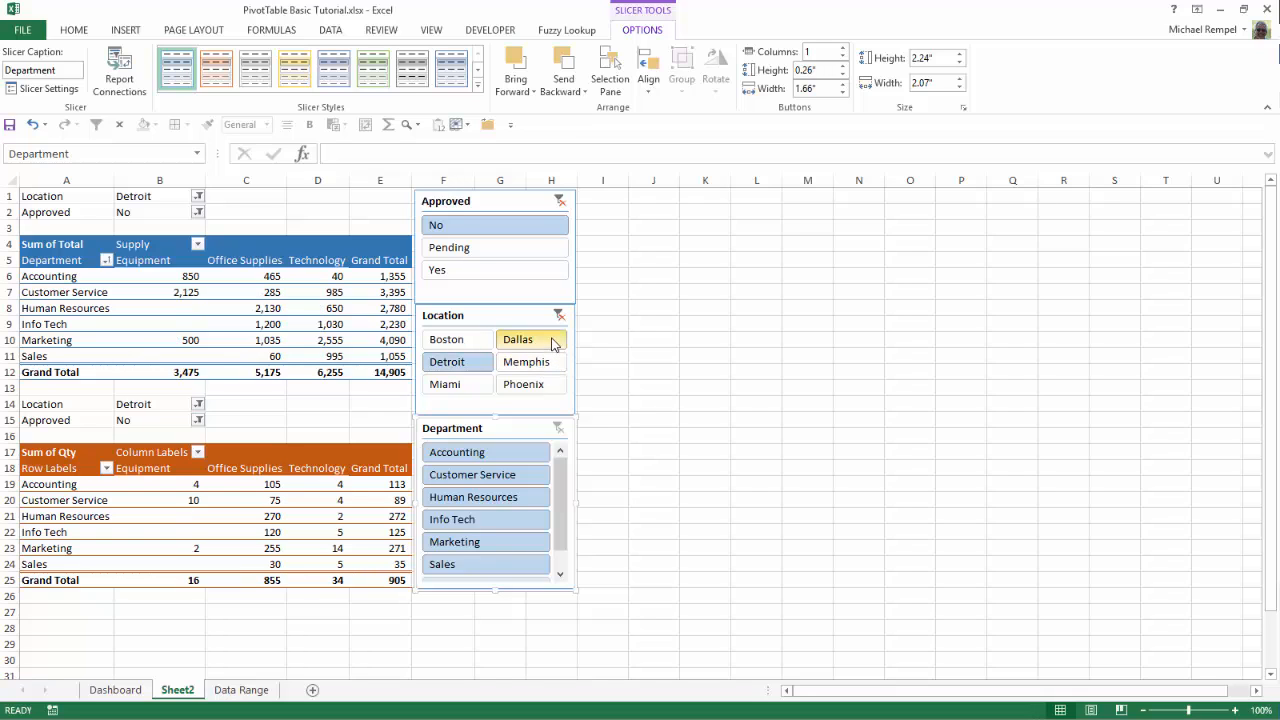
left_click(545, 339)
left_click(500, 499)
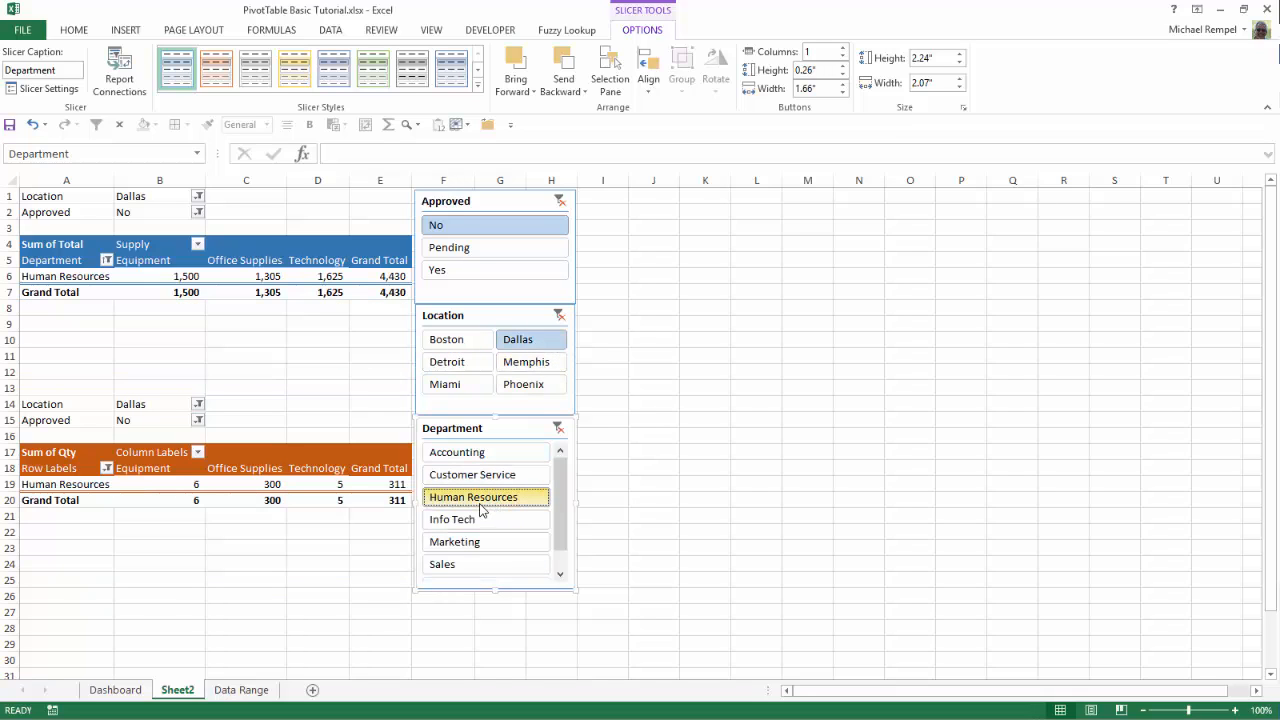
left_click_drag(470, 452, 493, 499)
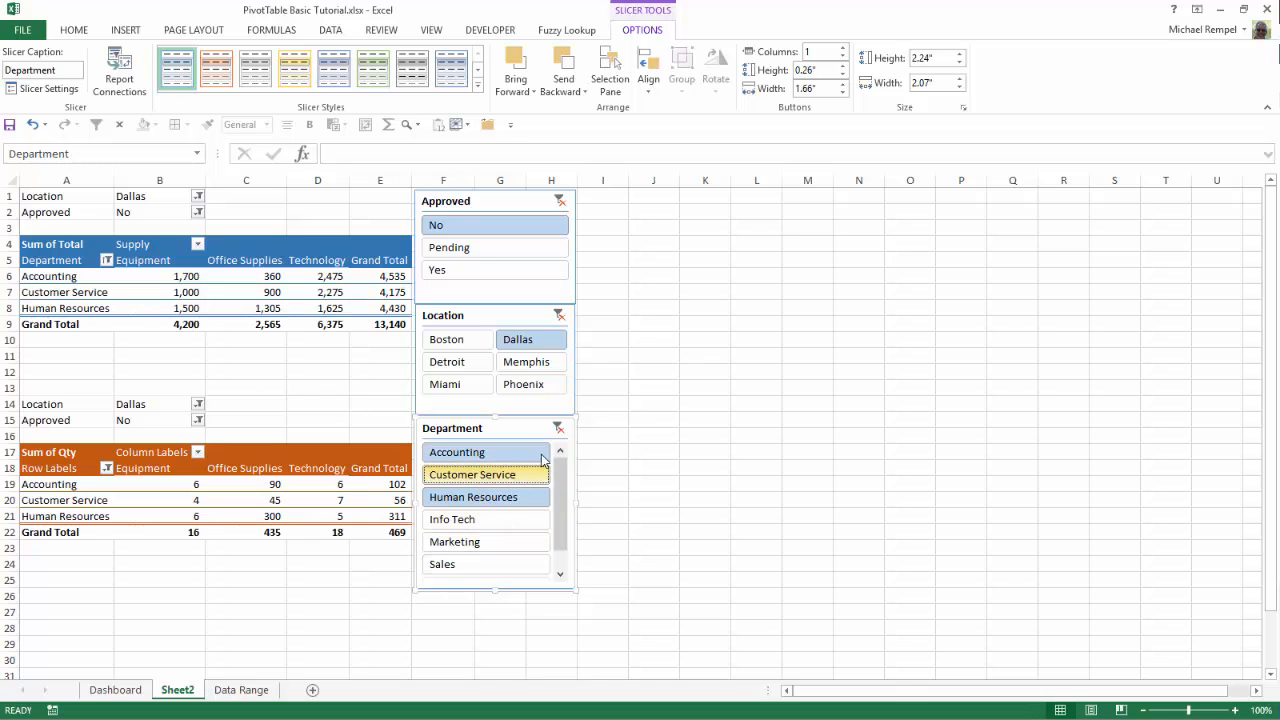
- Clear the Department, Location and Approved slicer filters so both pivot tables include all data again
key("alt+c")
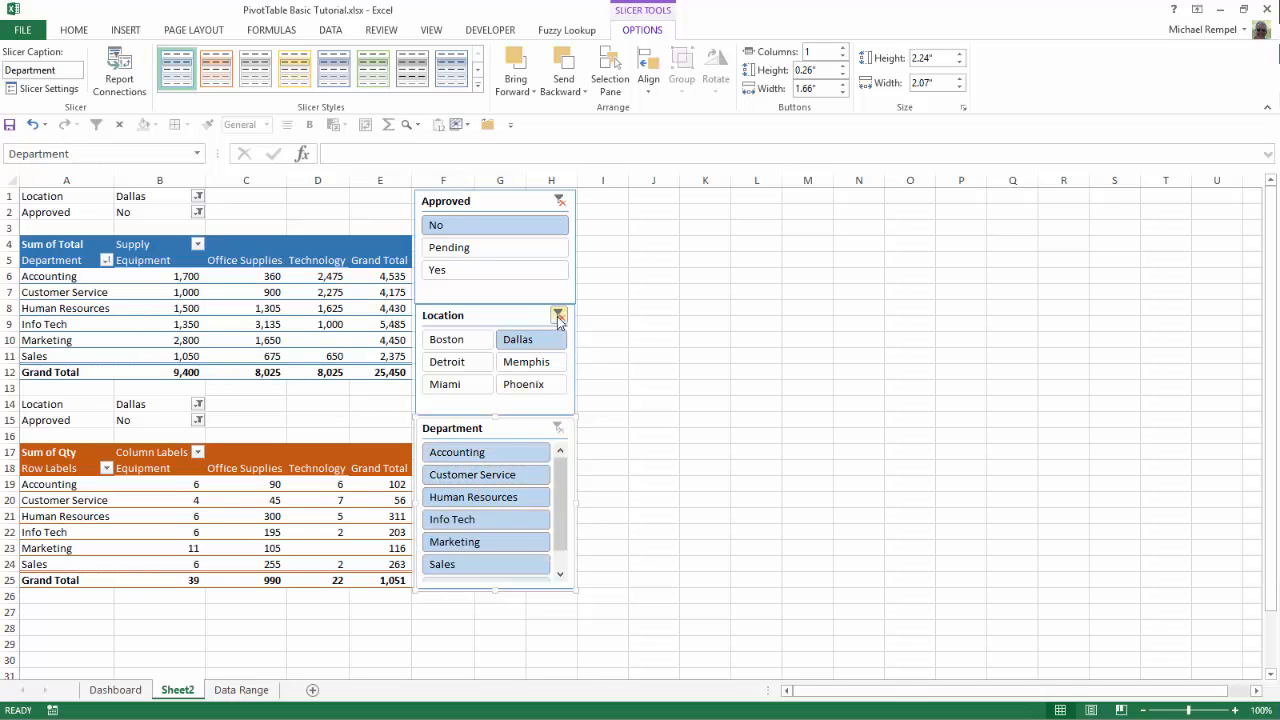
left_click(558, 315)
left_click(559, 202)
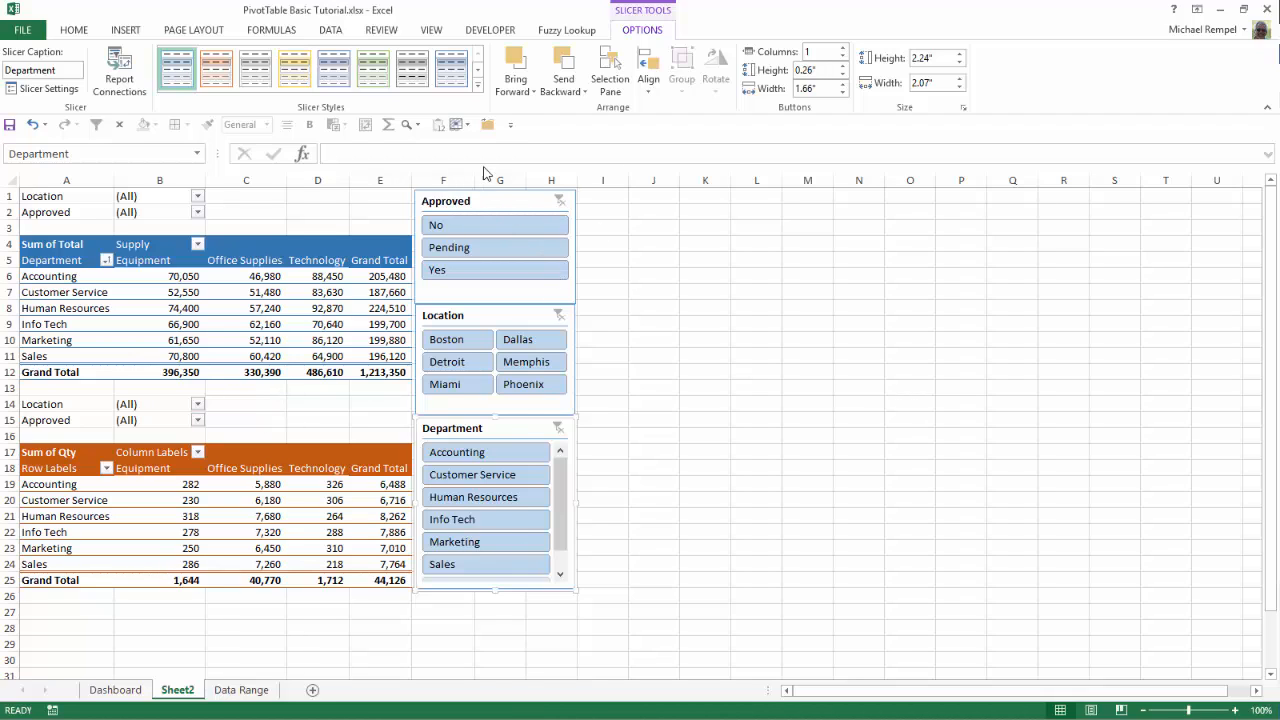
- Apply dark slicer styles: green to the Approved slicer, blue to Location and orange to Department
left_click(498, 205)
left_click(477, 90)
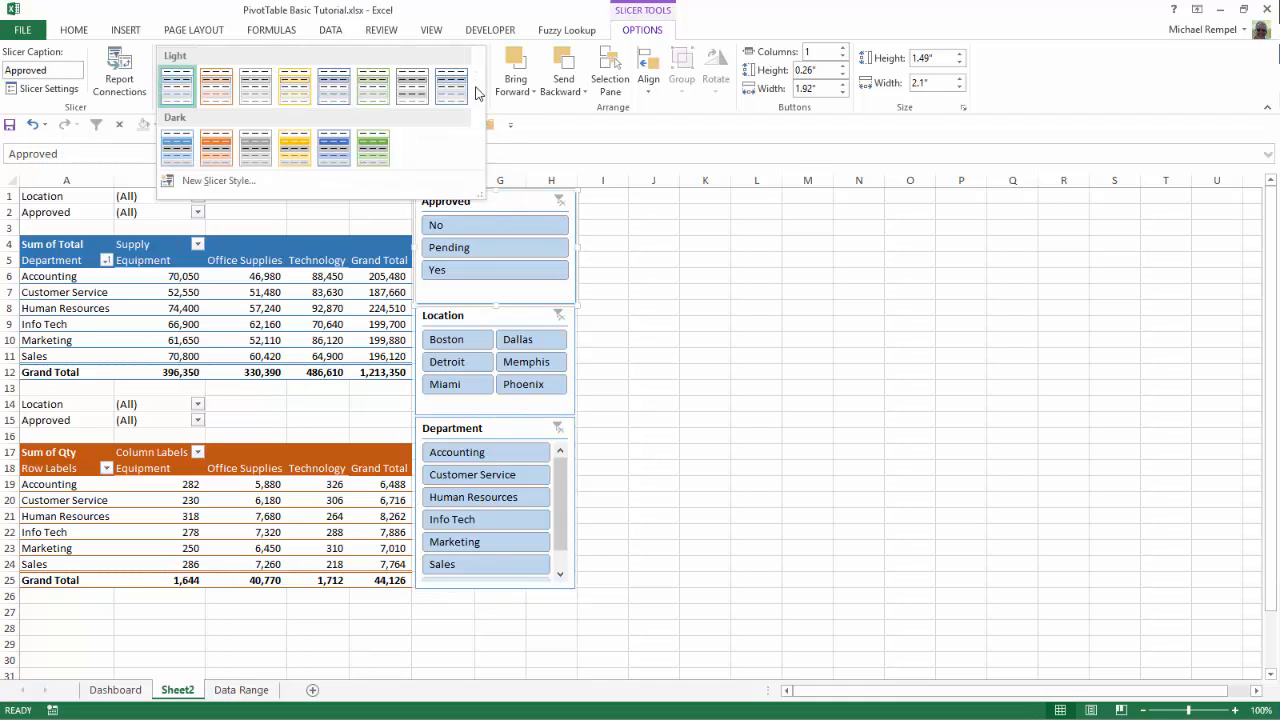
left_click(374, 146)
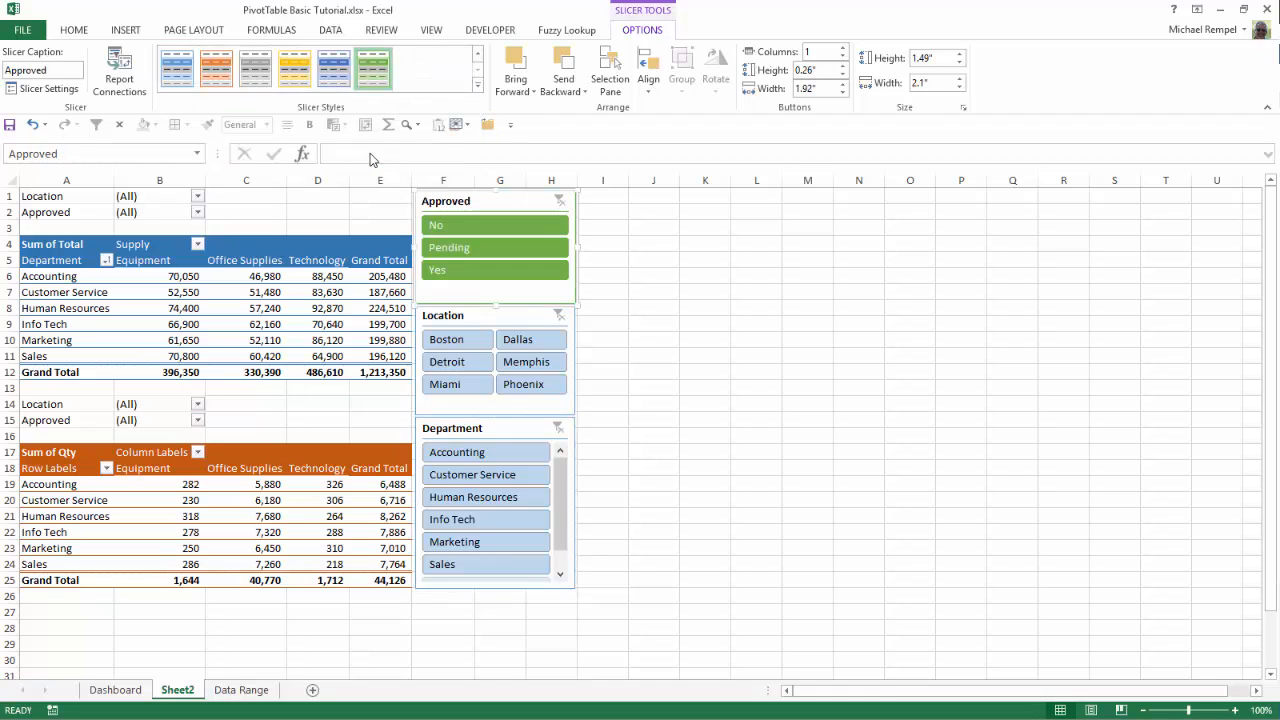
left_click(470, 315)
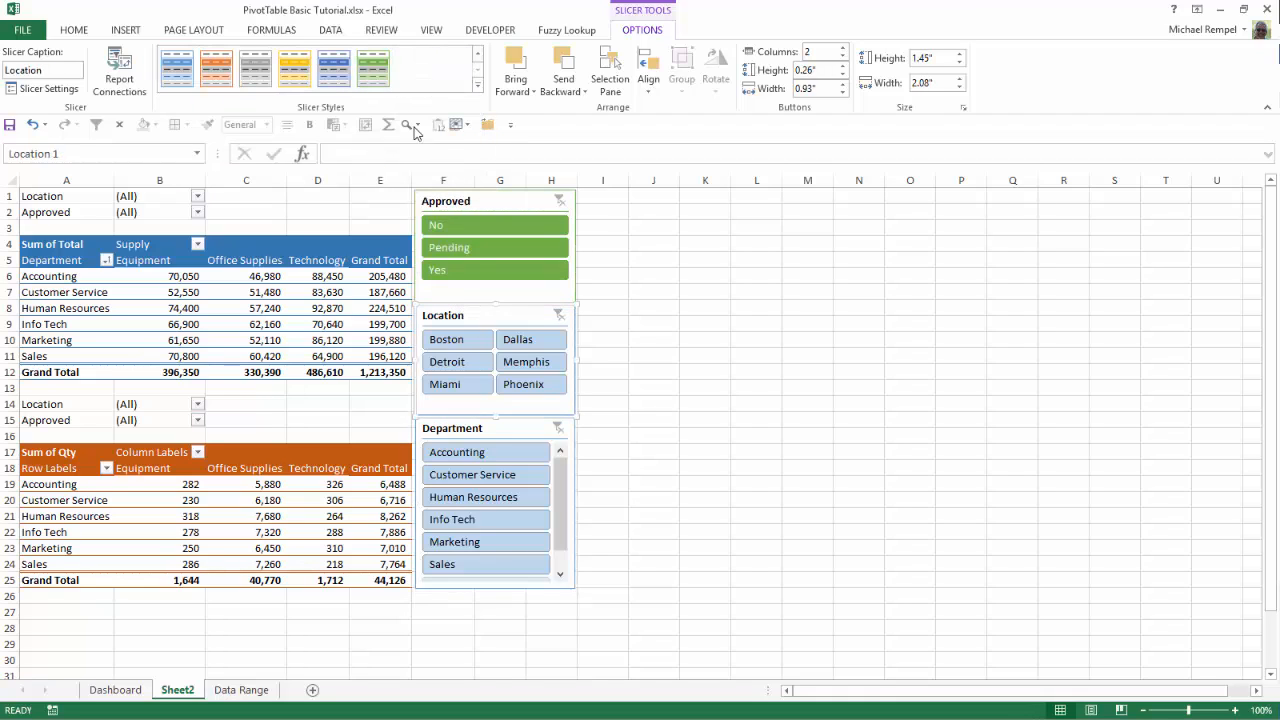
left_click(334, 68)
left_click(471, 427)
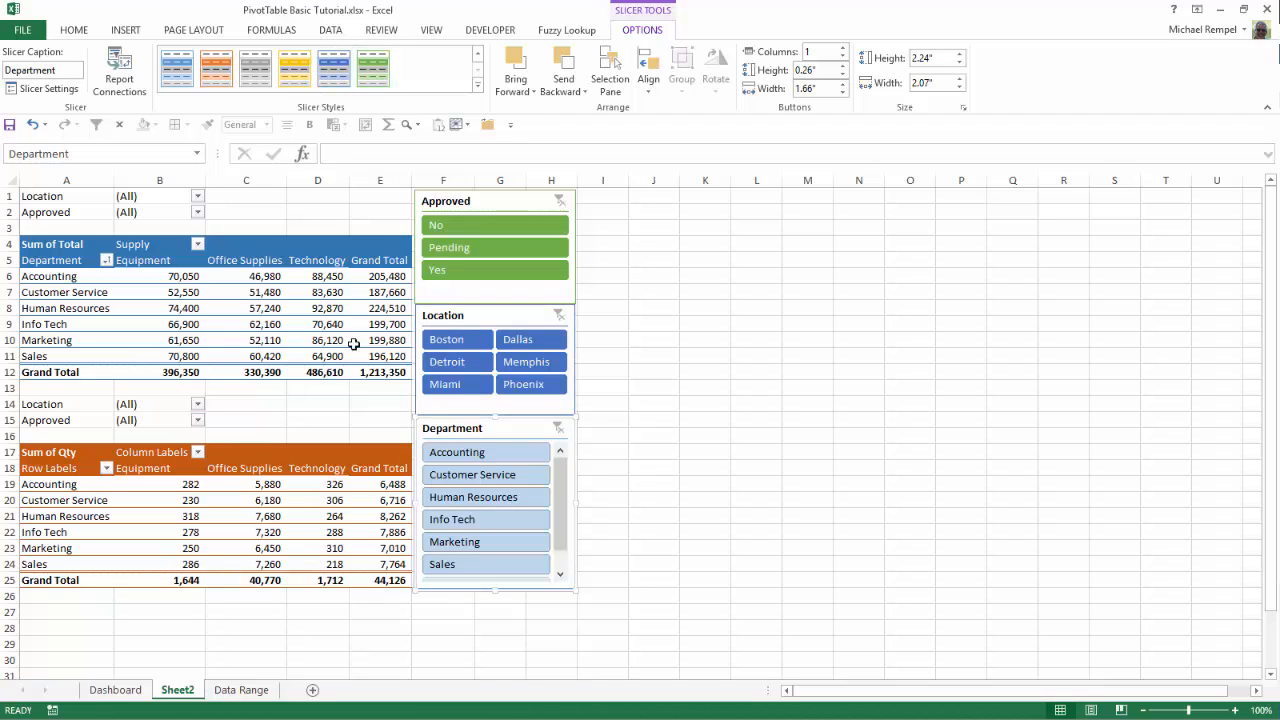
left_click(212, 72)
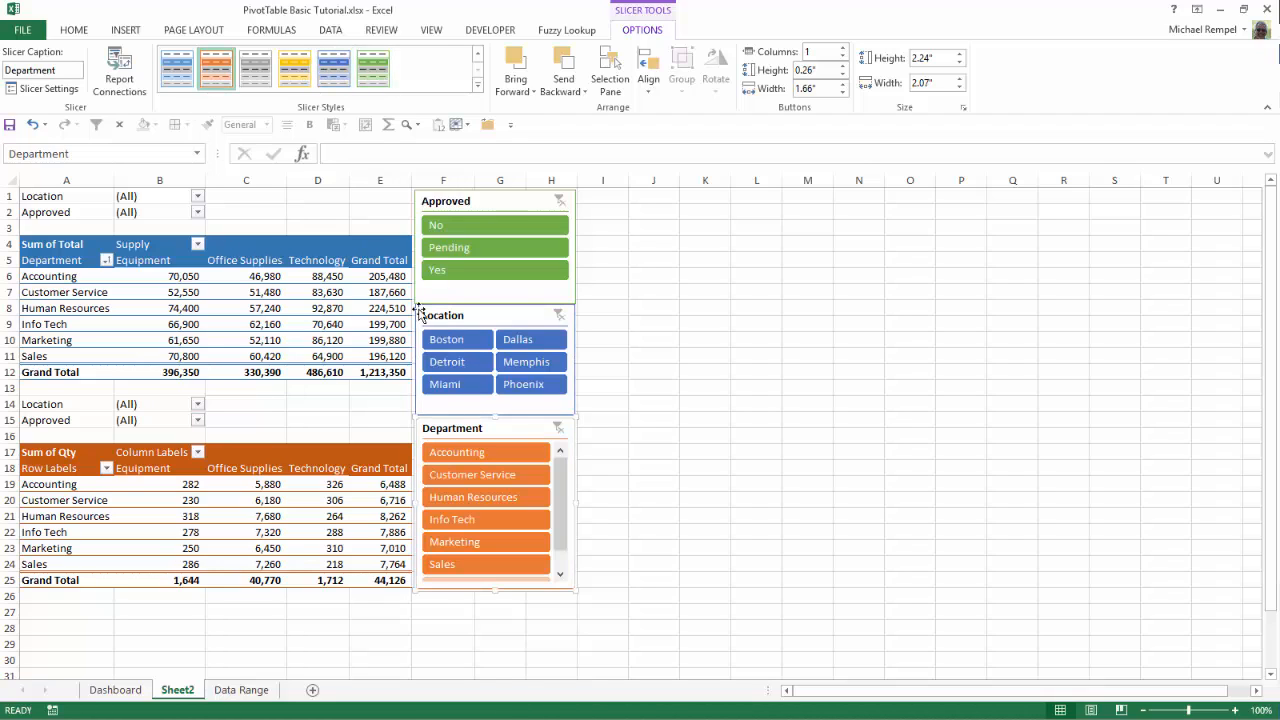
- Insert a Date timeline for the Dollars pivot table
left_click(685, 436)
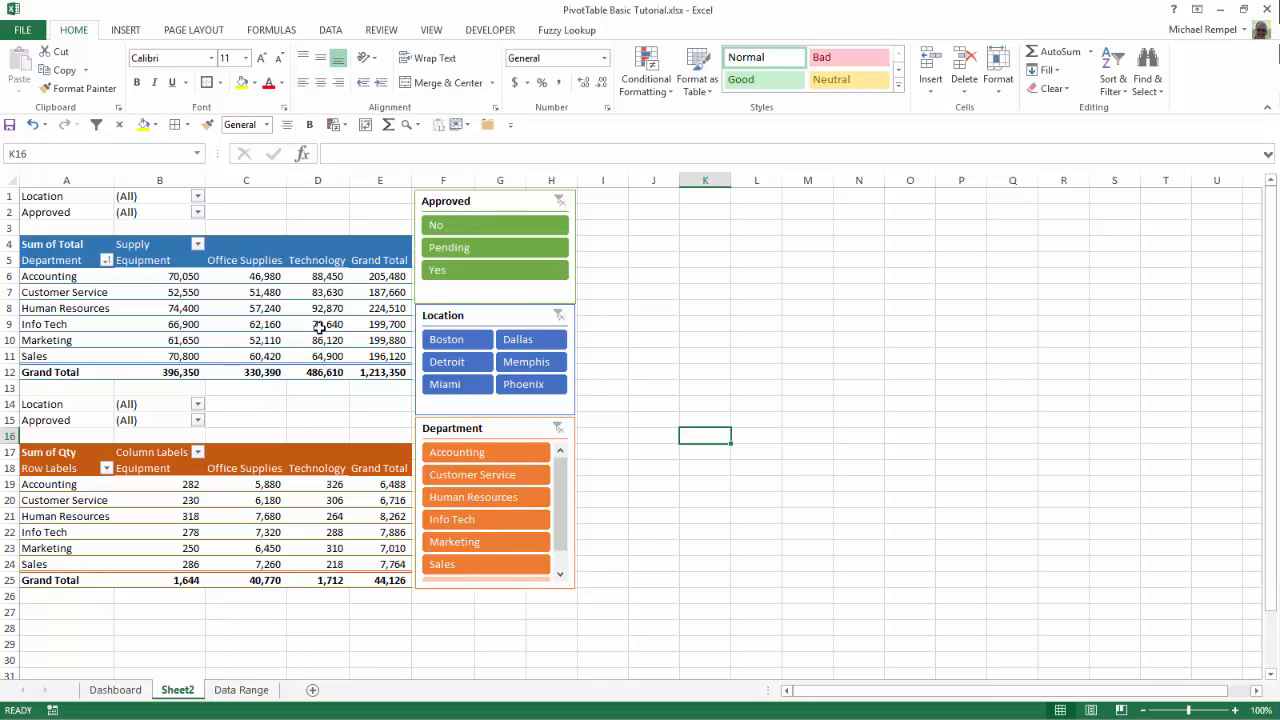
left_click(270, 312)
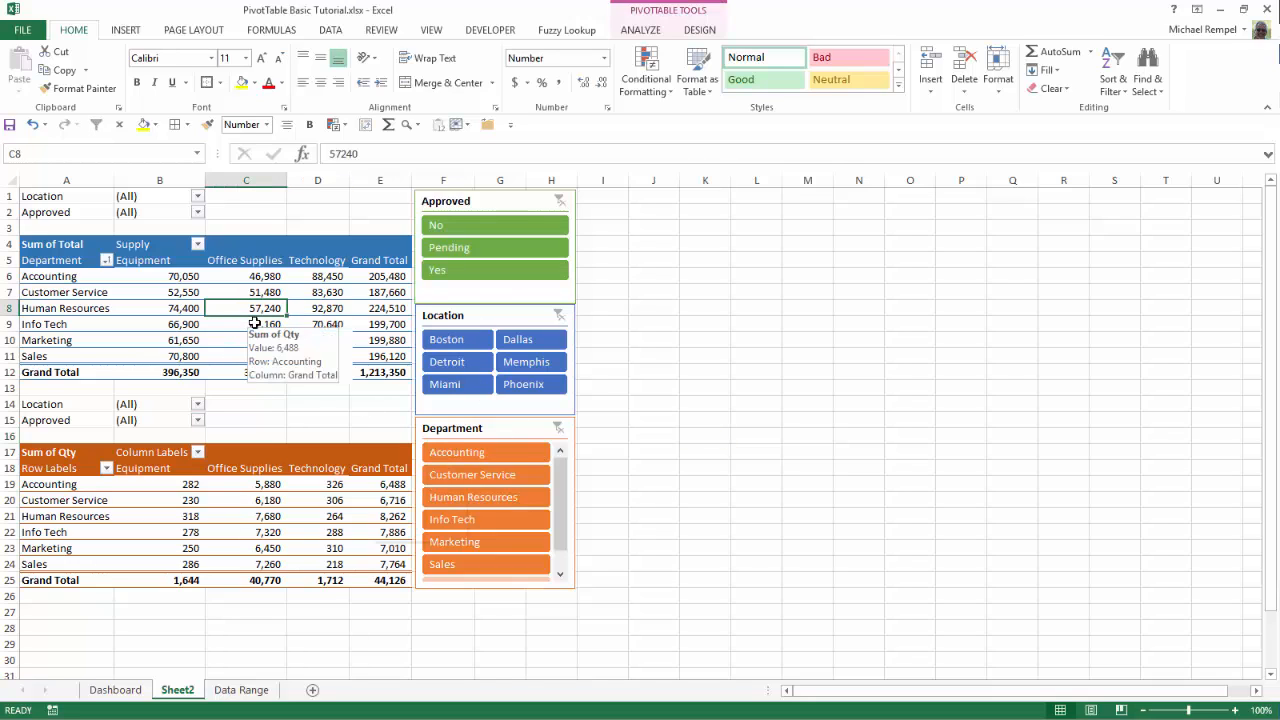
left_click(645, 31)
left_click(474, 72)
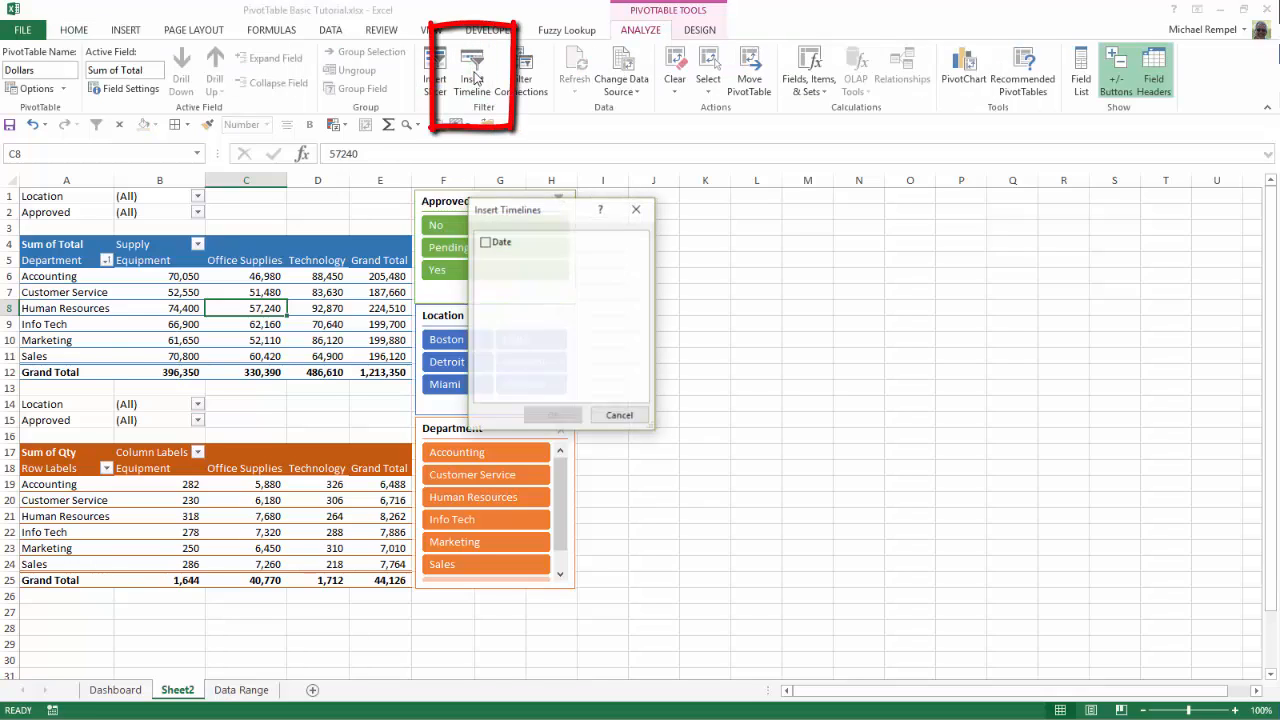
left_click(488, 244)
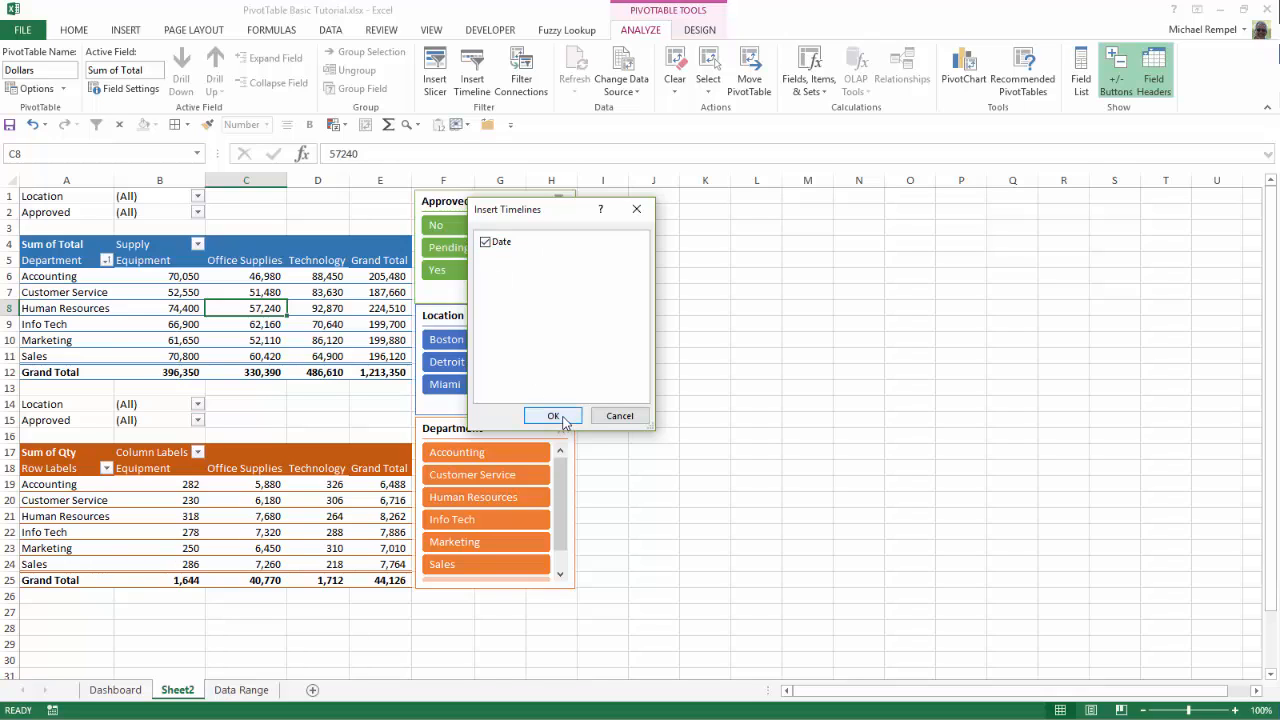
left_click(556, 416)
- Place the Date timeline beneath the Quantity pivot table, widen it to about 15.38" and show its months from January 2013
left_click_drag(595, 400, 93, 600)
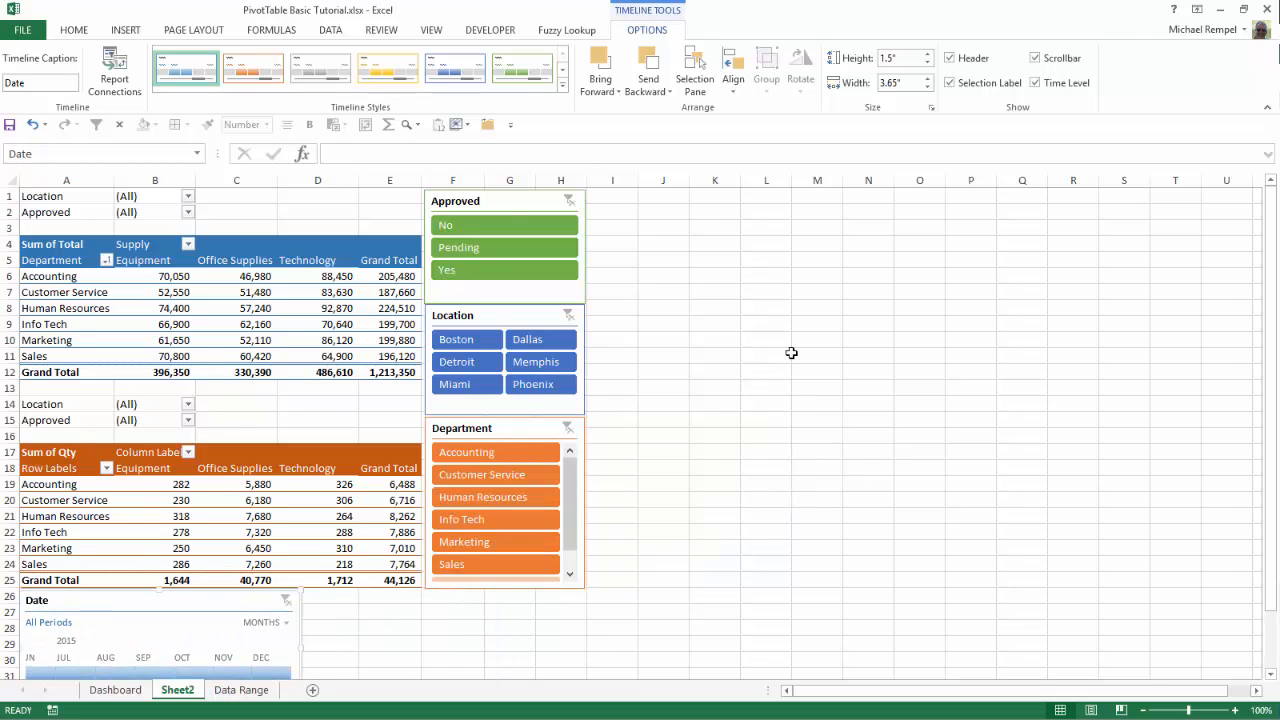
scroll(791, 353, "down", 3)
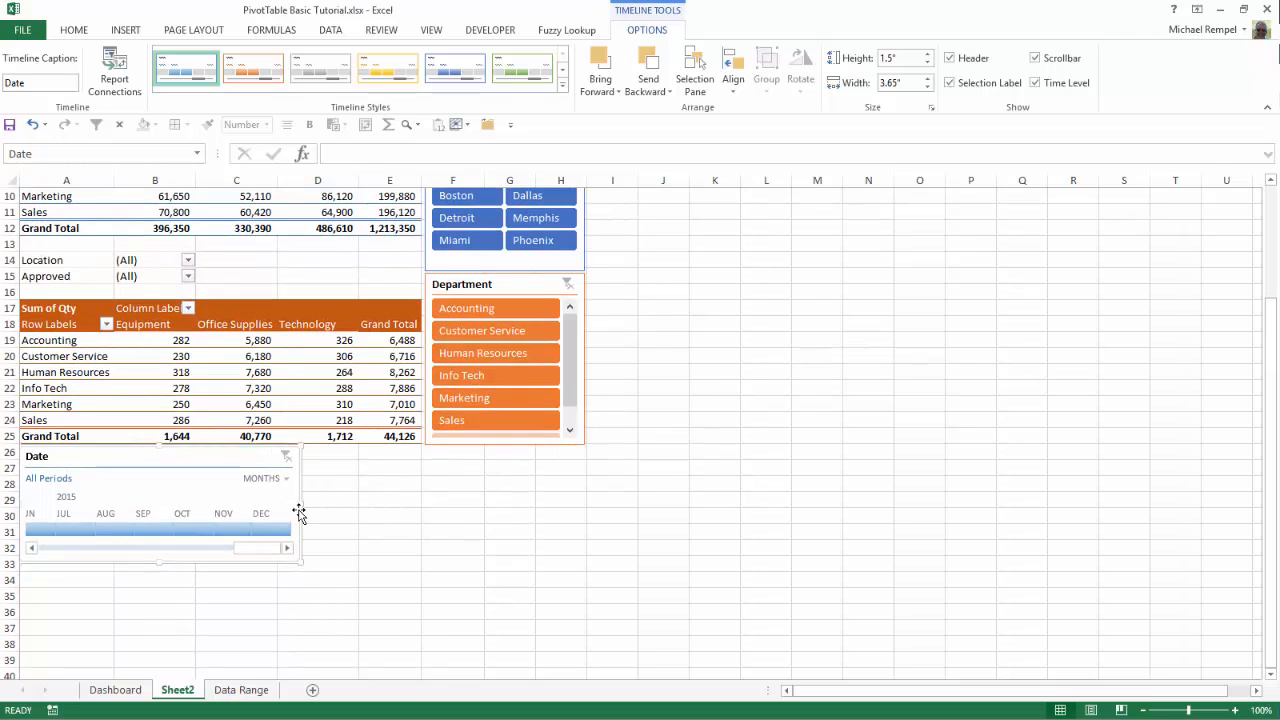
left_click_drag(300, 505, 1200, 524)
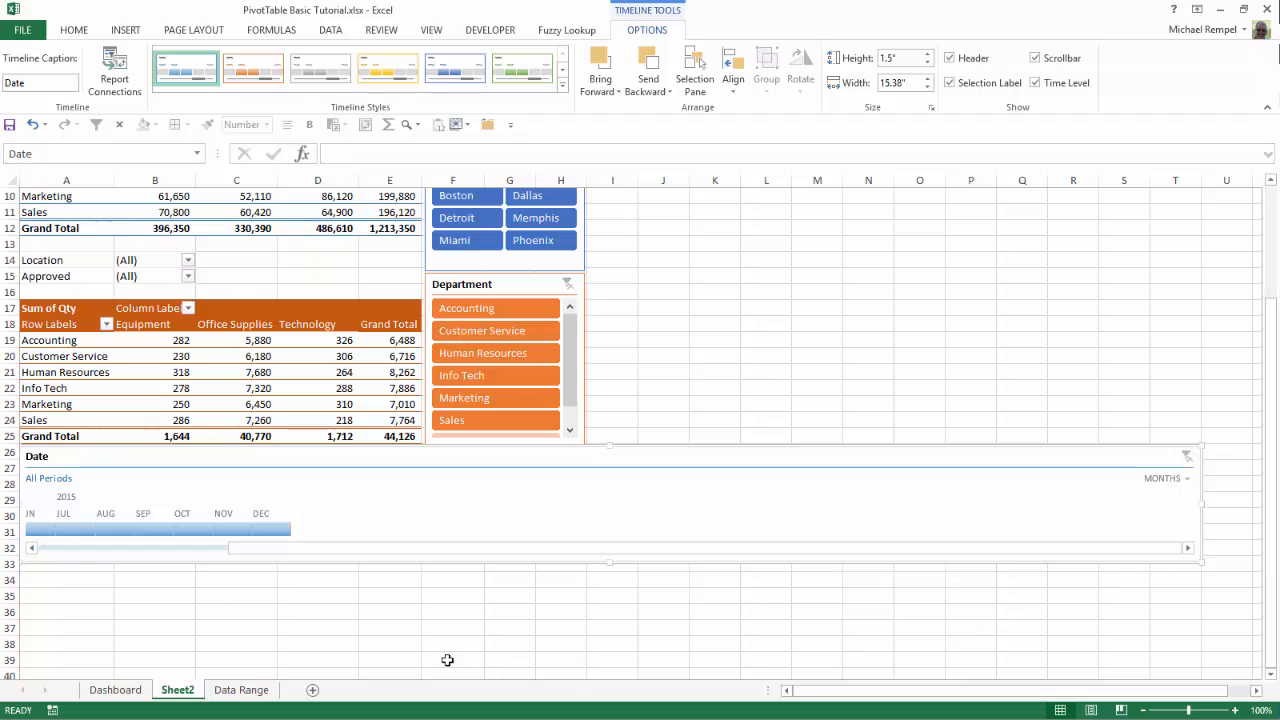
left_click_drag(290, 556, 100, 551)
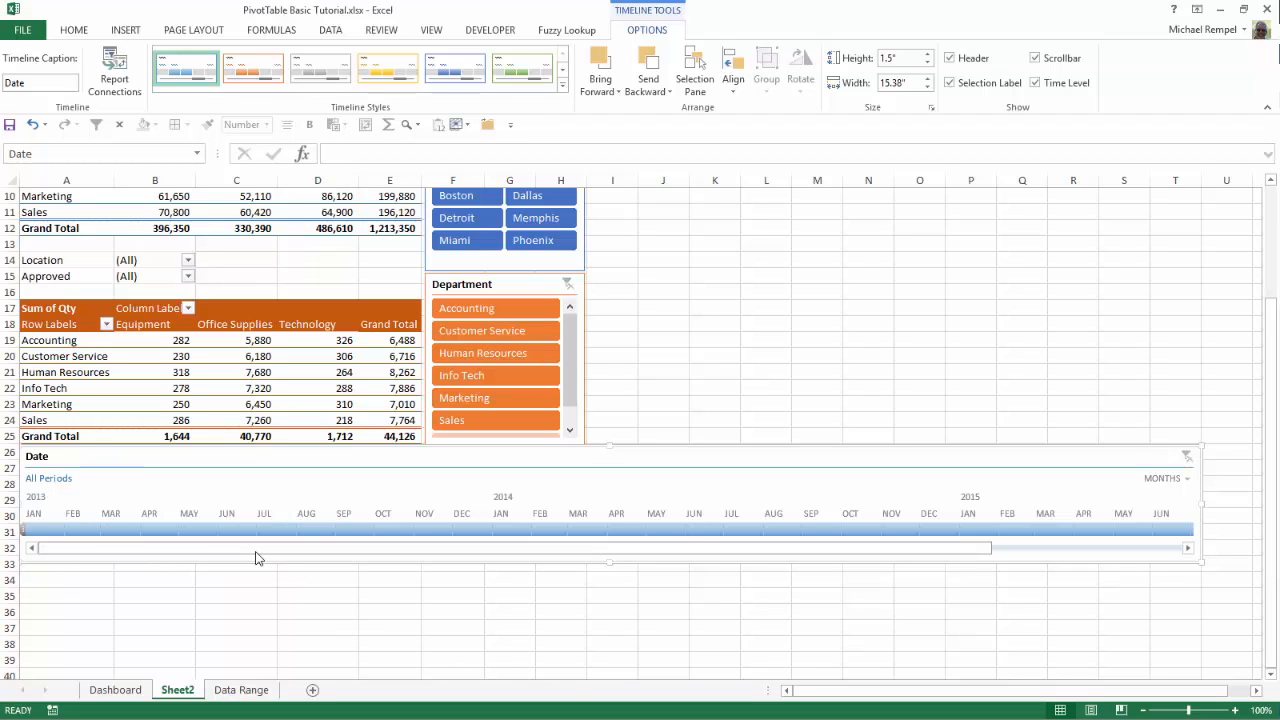
- Apply the dark yellow timeline style to the Date timeline
scroll(255, 558, "up", 3)
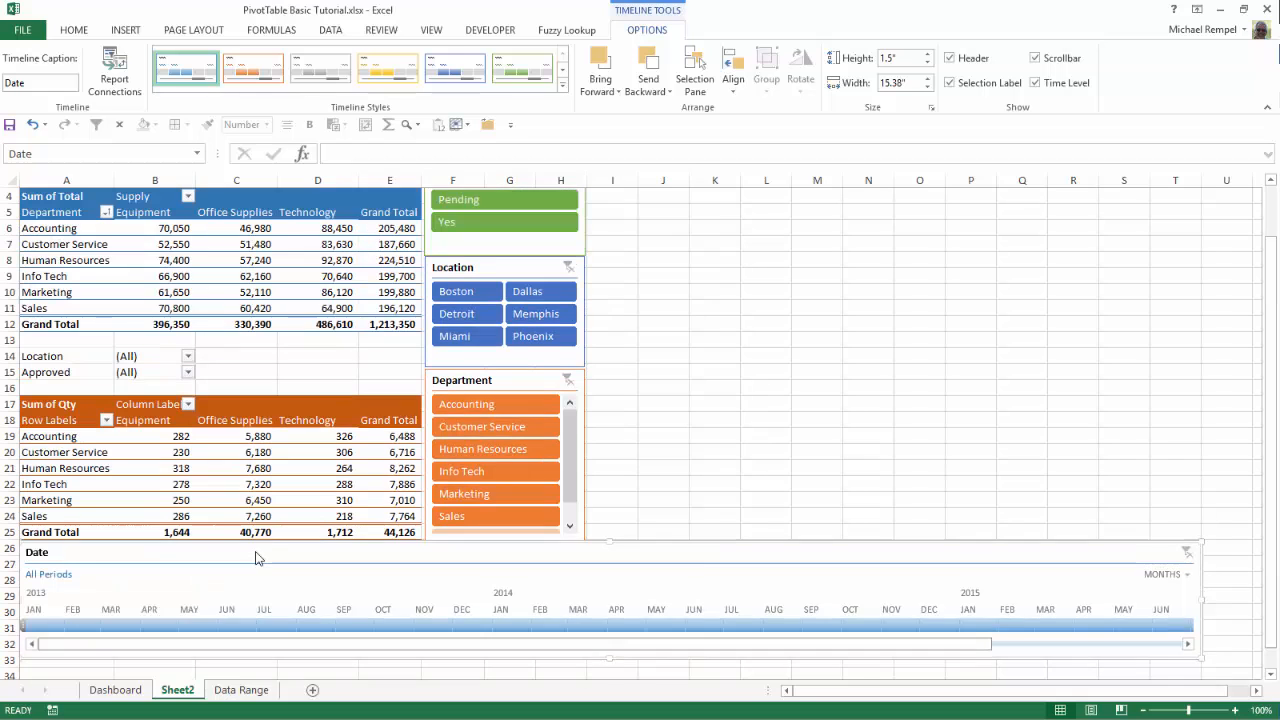
scroll(255, 555, "down", 1)
scroll(257, 551, "up", 1)
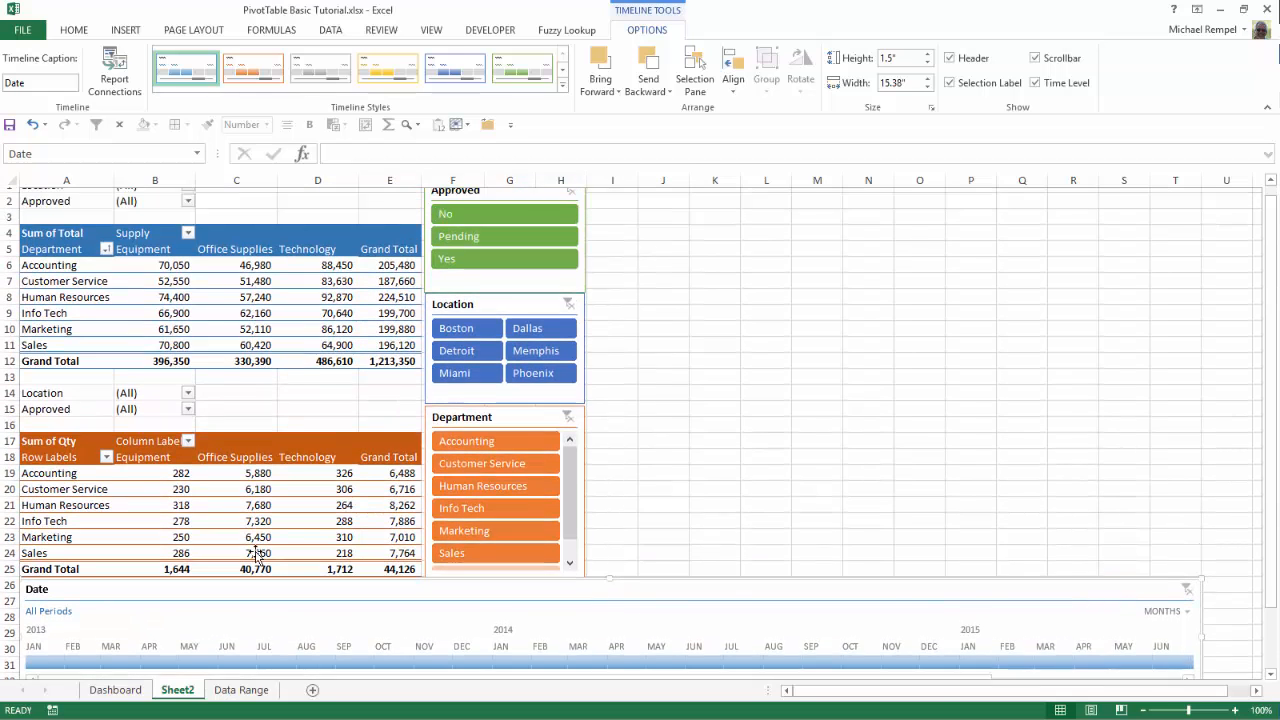
scroll(257, 551, "down", 1)
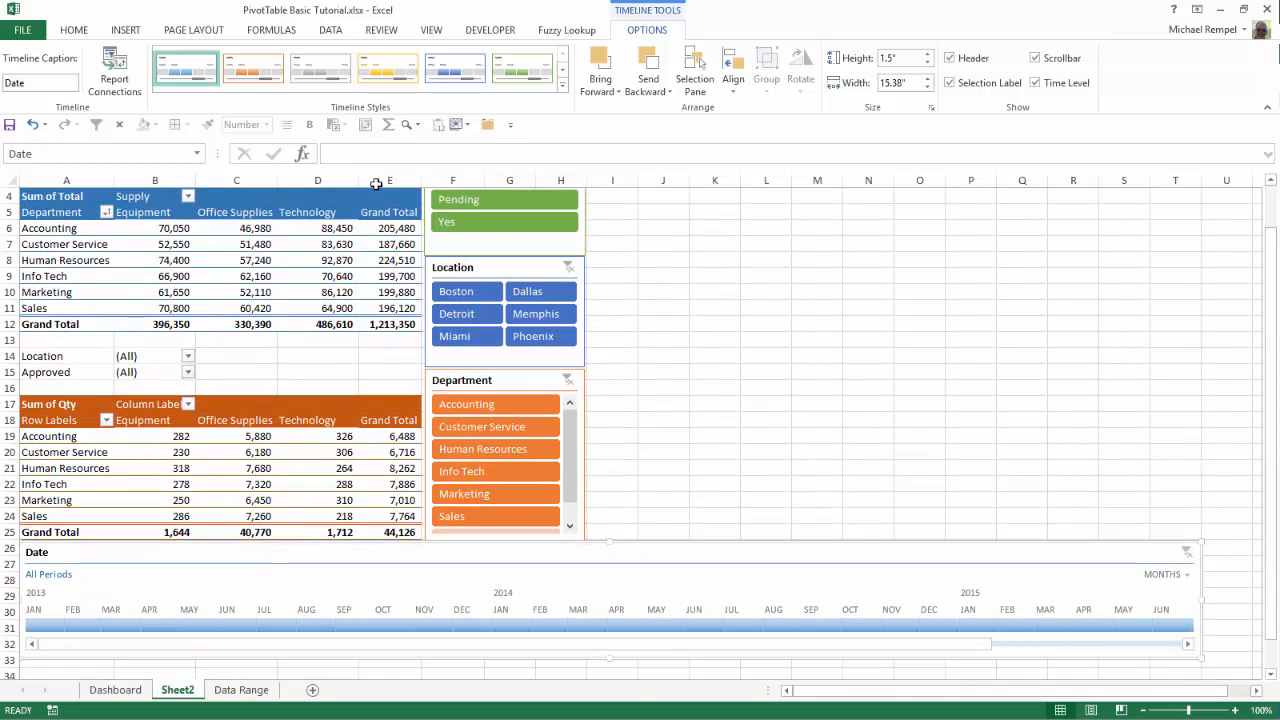
left_click(562, 84)
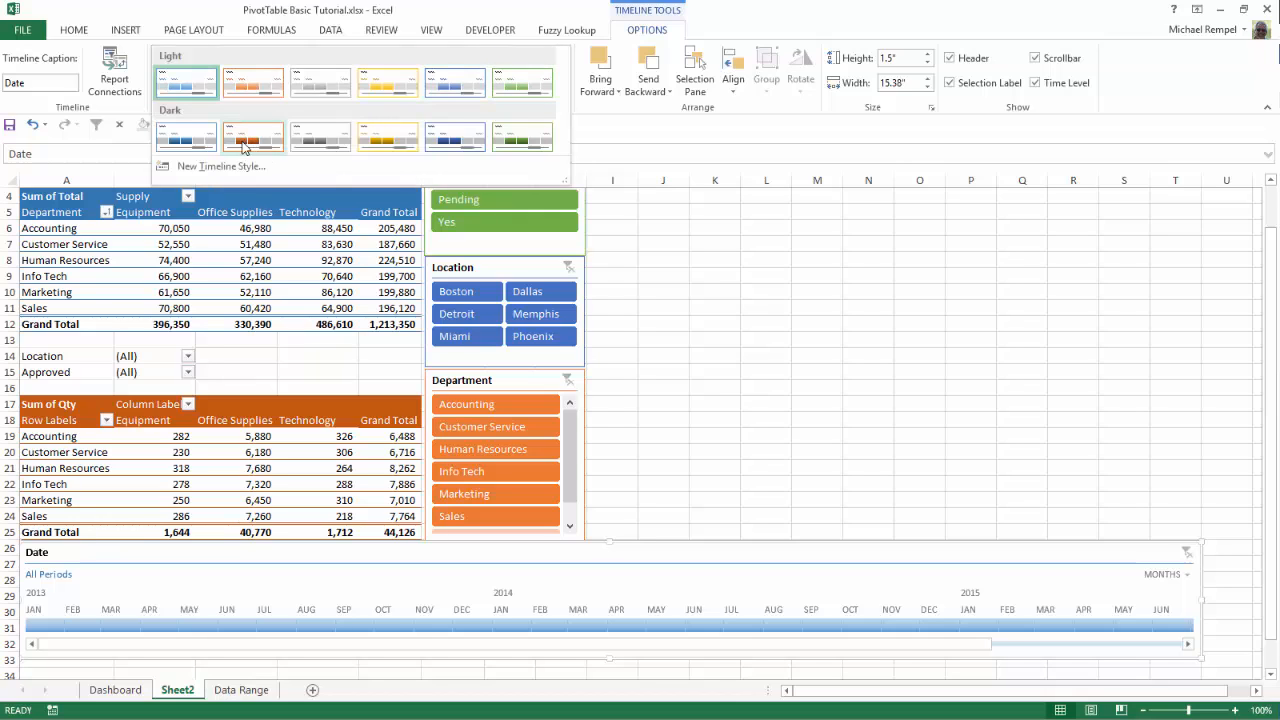
left_click(388, 137)
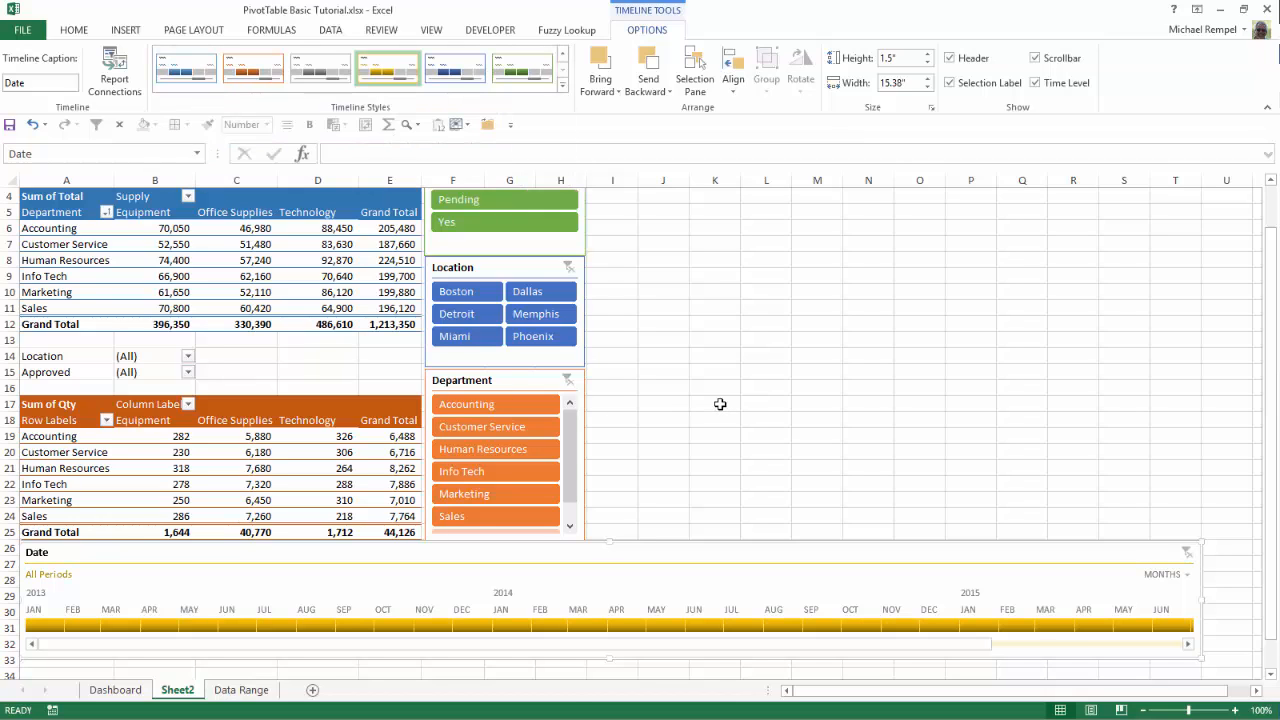
- Filter the Dollars pivot table to Aug 2013 - Jun 2014 with the Date timeline
scroll(242, 598, "up", 1)
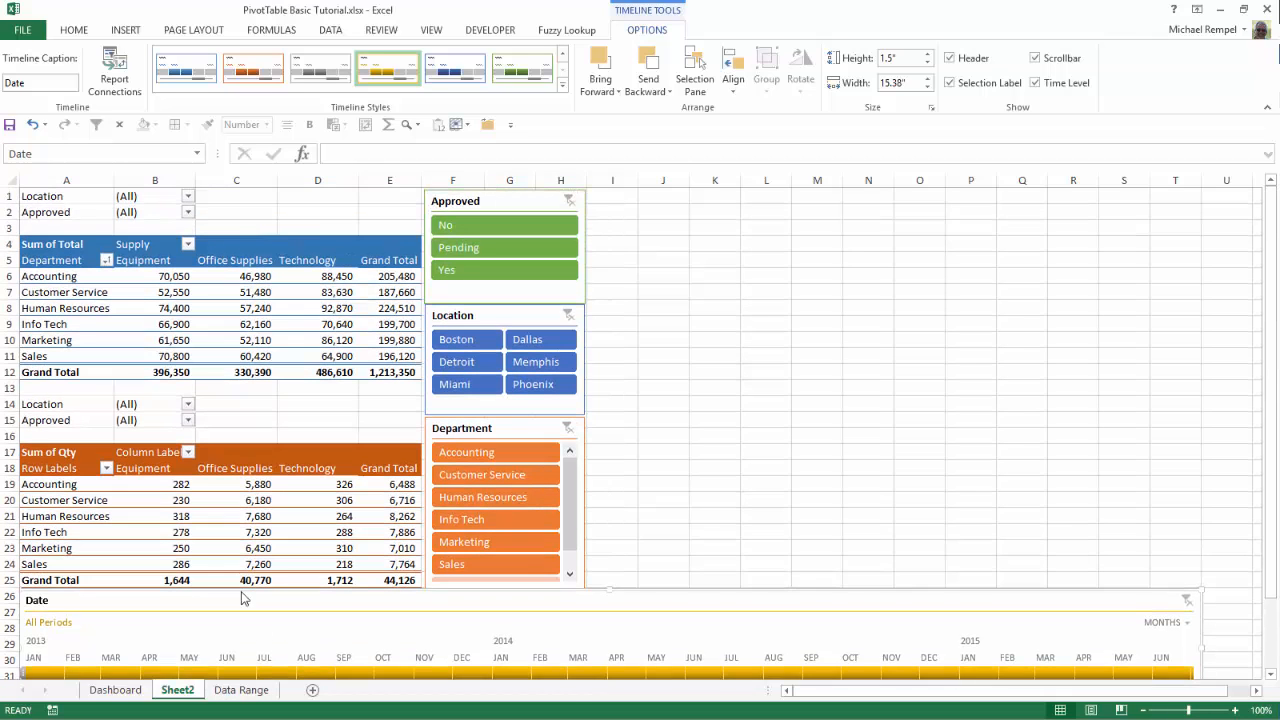
scroll(433, 642, "down", 1)
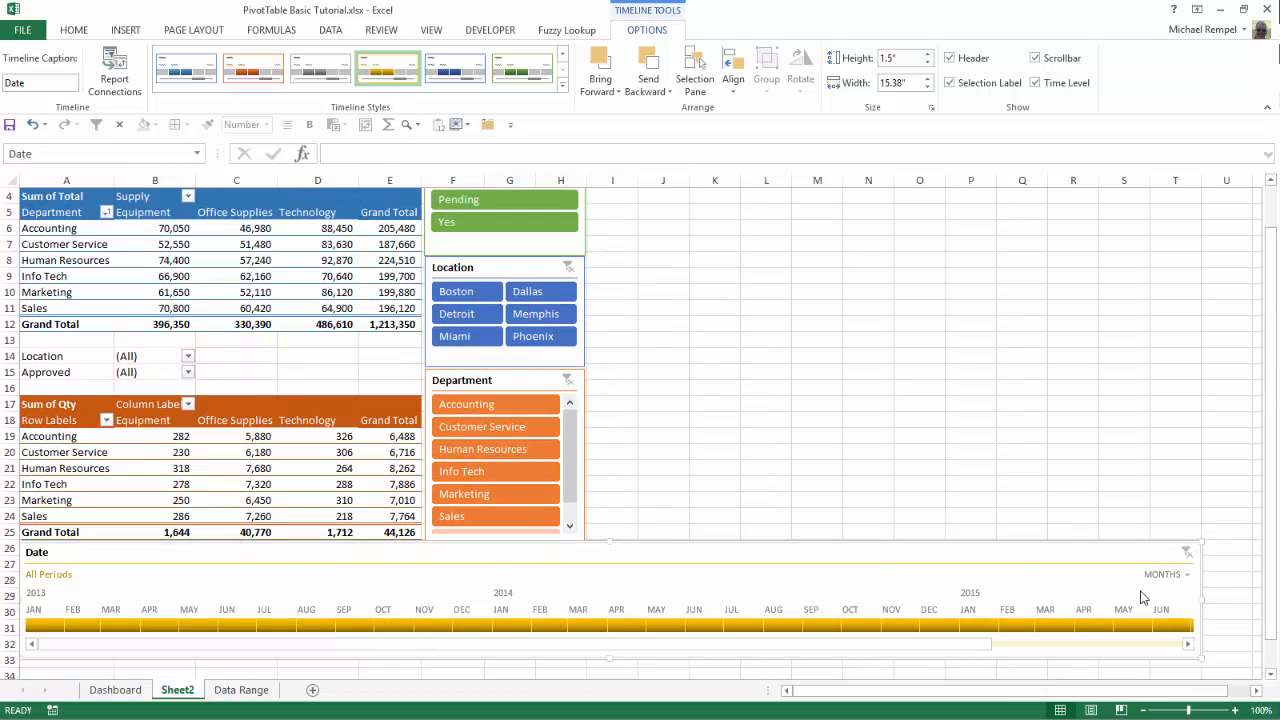
left_click(320, 626)
left_click_drag(338, 625, 725, 626)
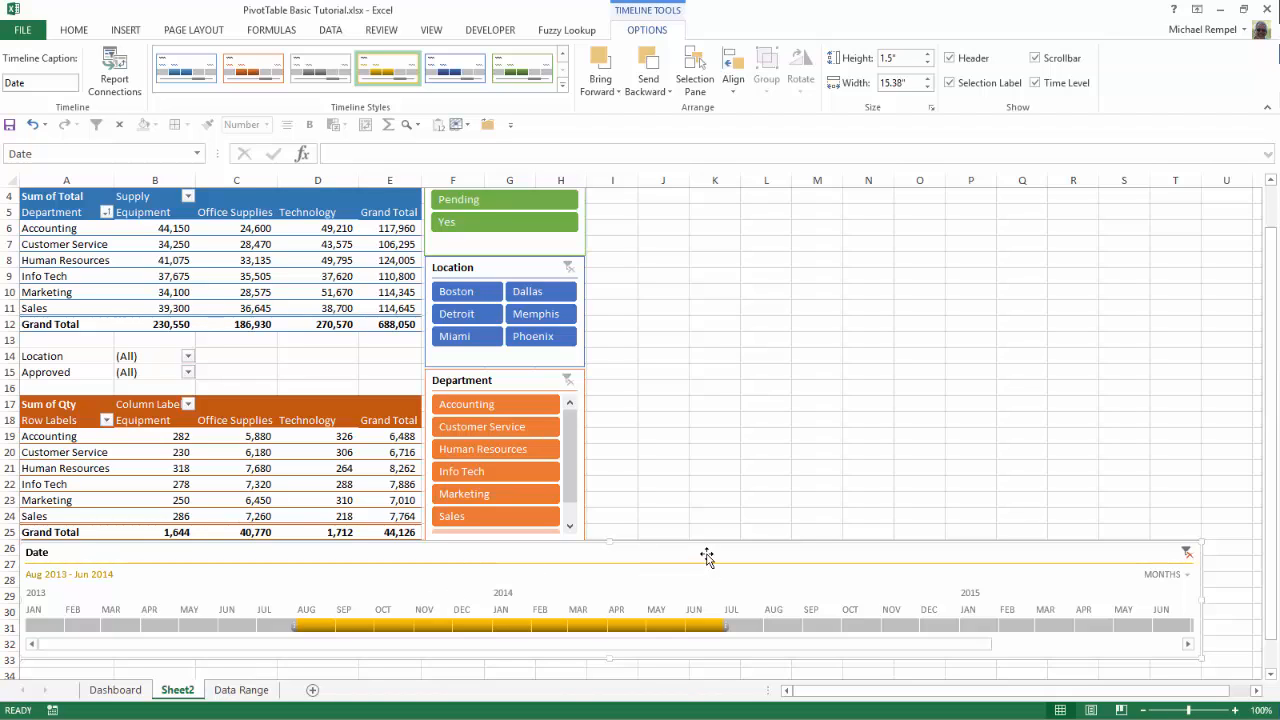
- Connect the Date timeline to the Quantity pivot table in addition to Dollars
left_click(113, 76)
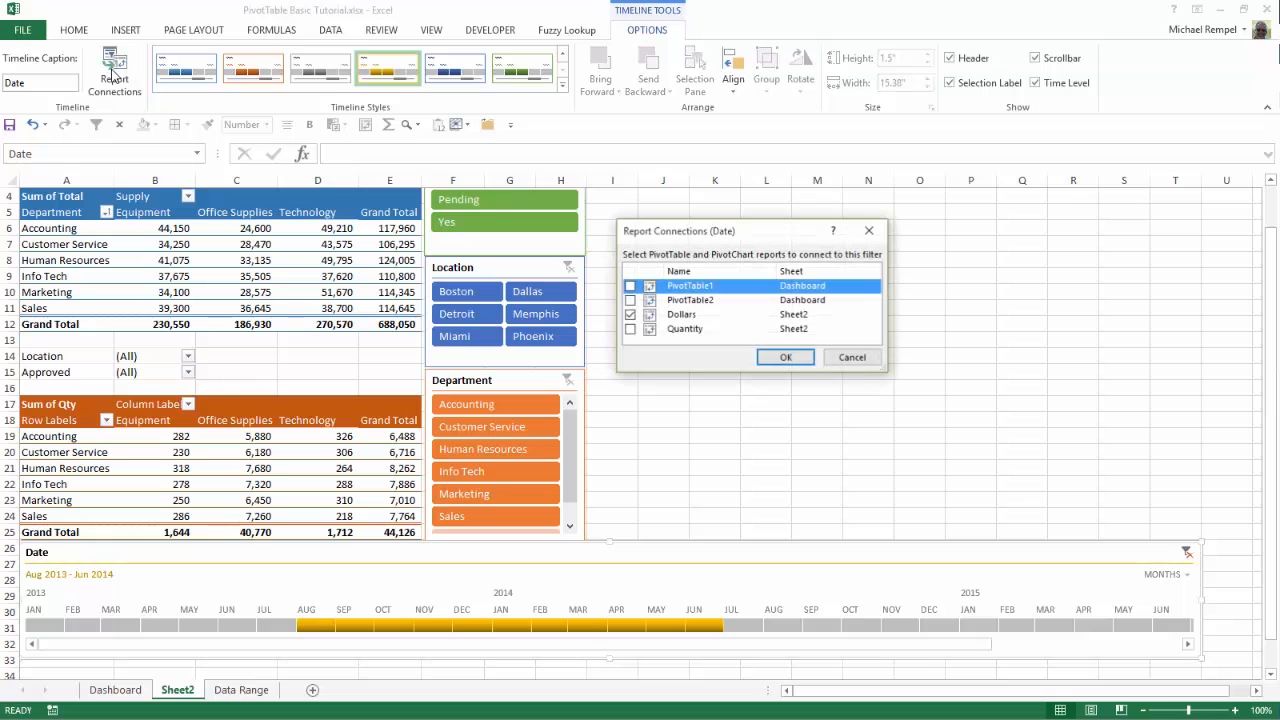
left_click(631, 331)
left_click(782, 360)
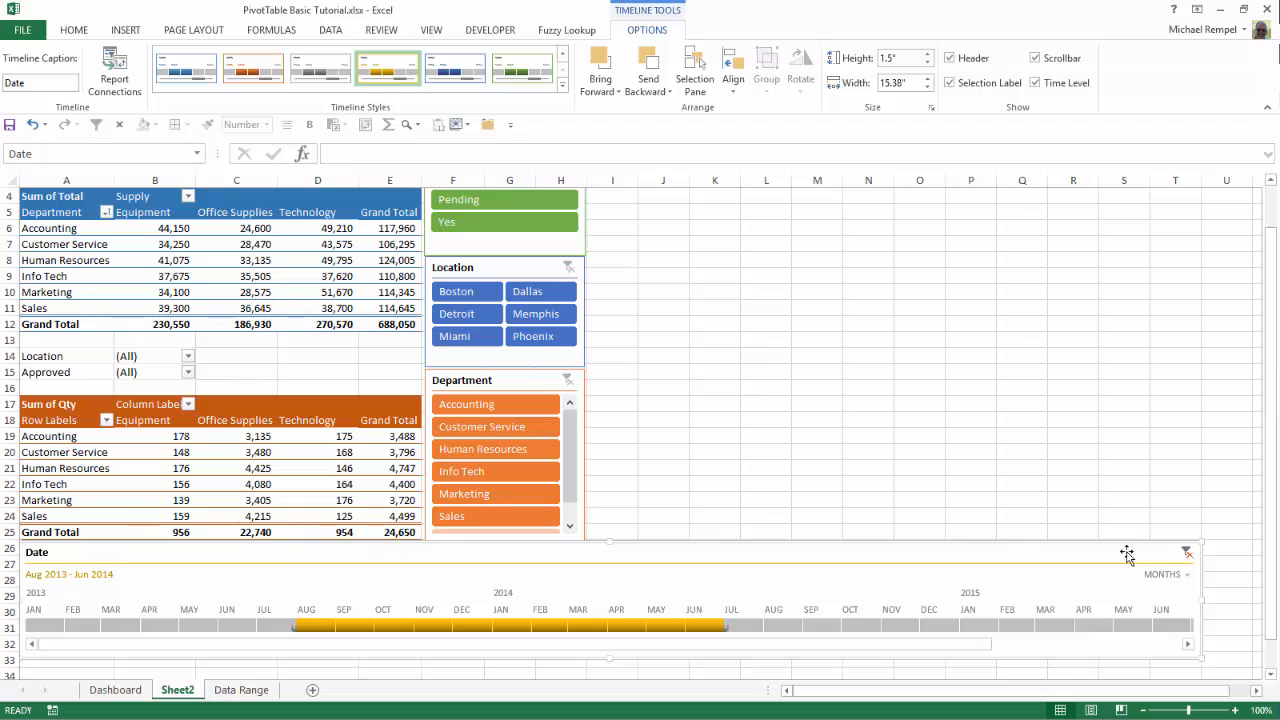
- Switch the Date timeline to quarters and filter both pivot tables to Q3 2014, extended through Q3 2015
left_click(1187, 578)
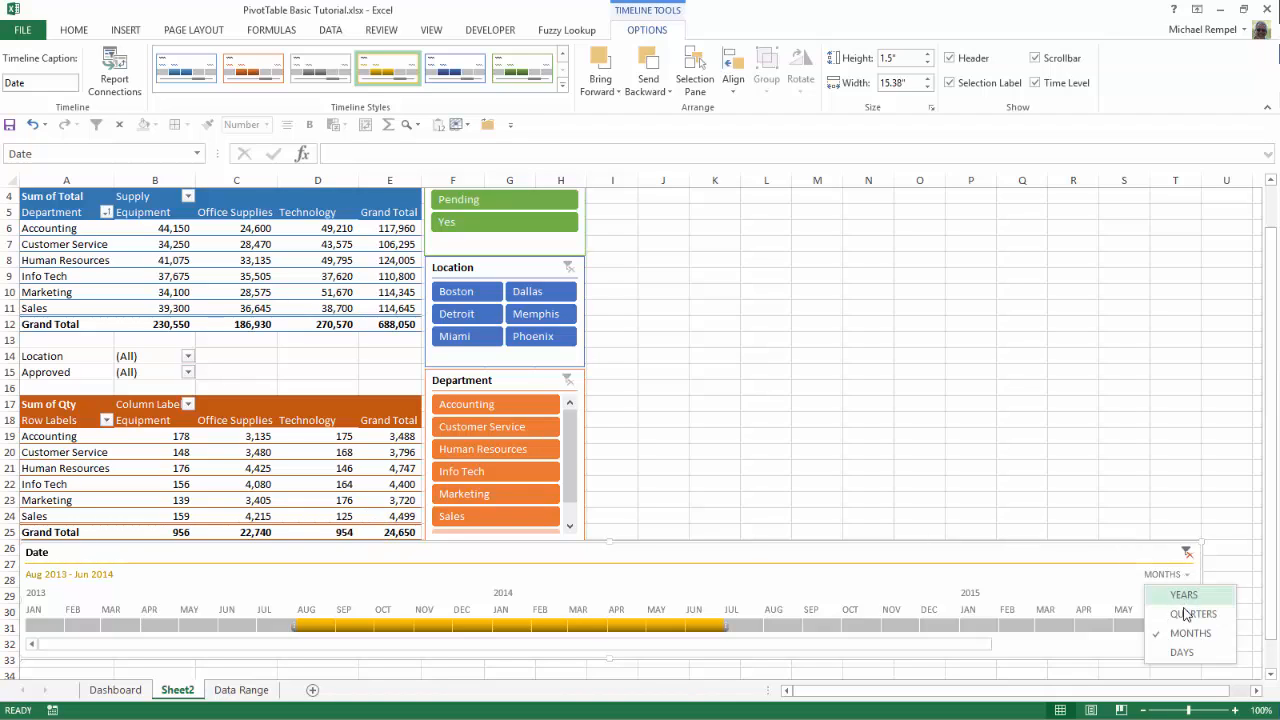
left_click(1178, 612)
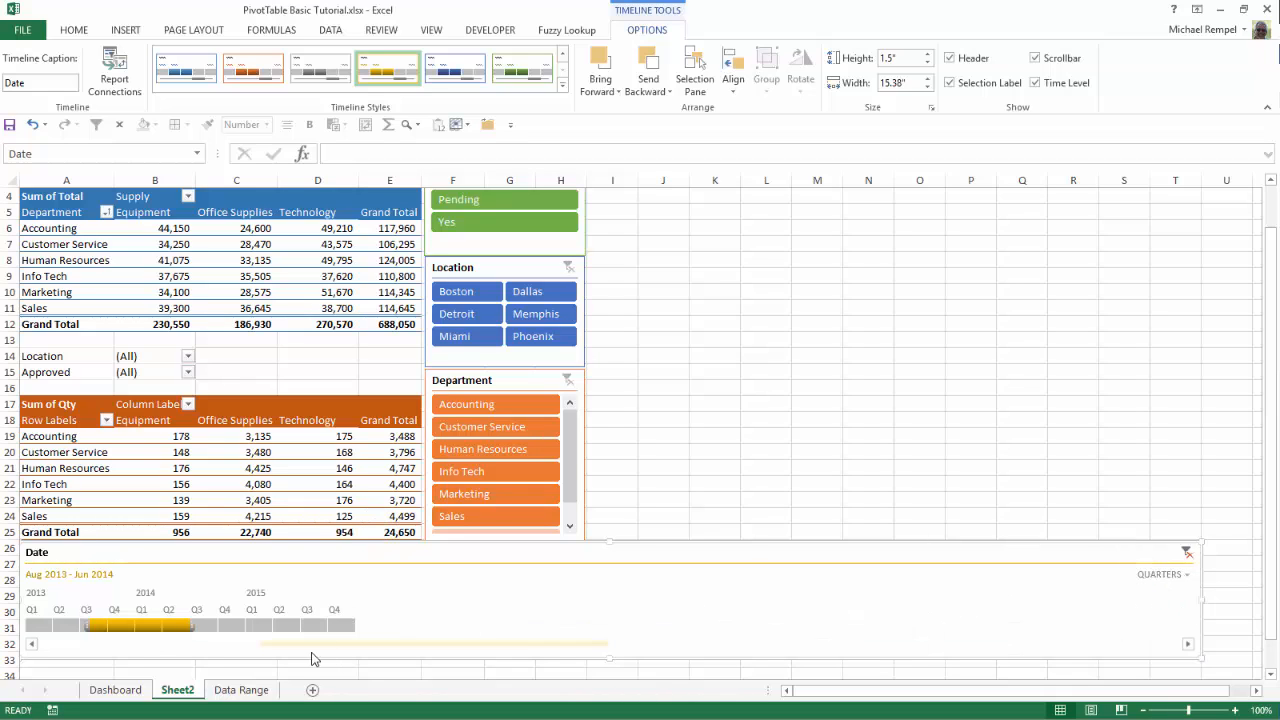
left_click(205, 626)
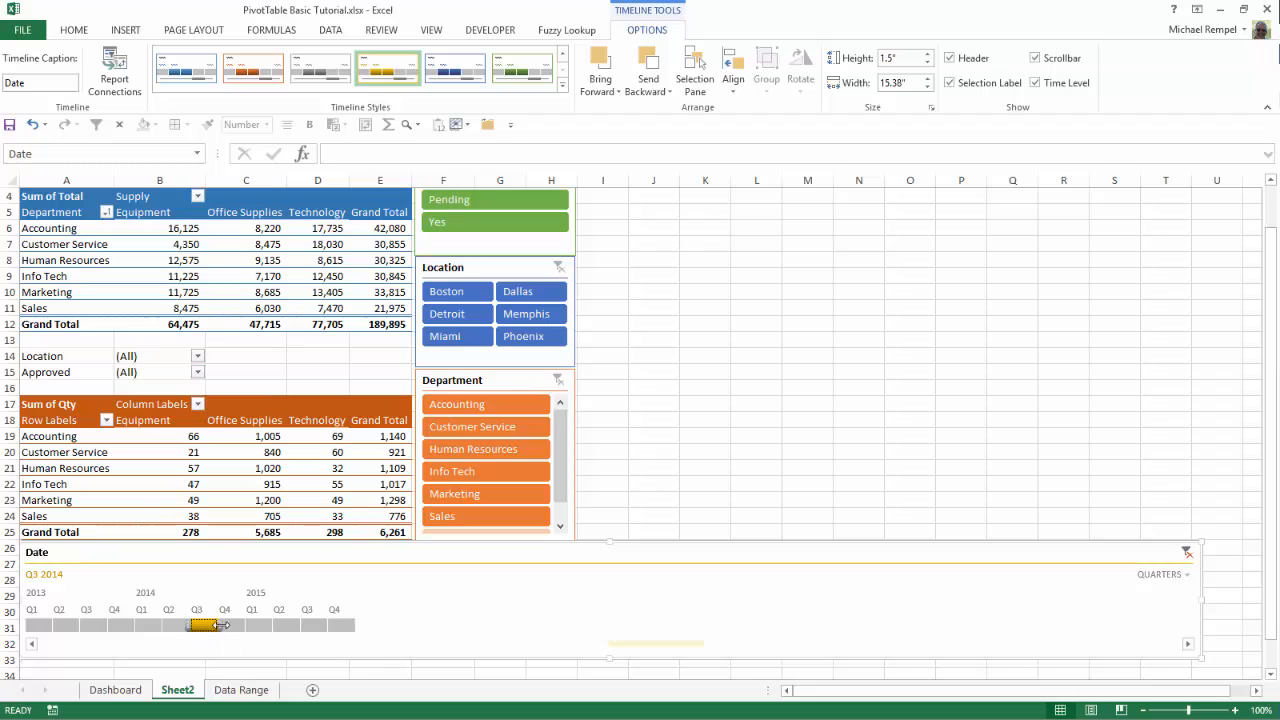
left_click_drag(220, 628, 324, 625)
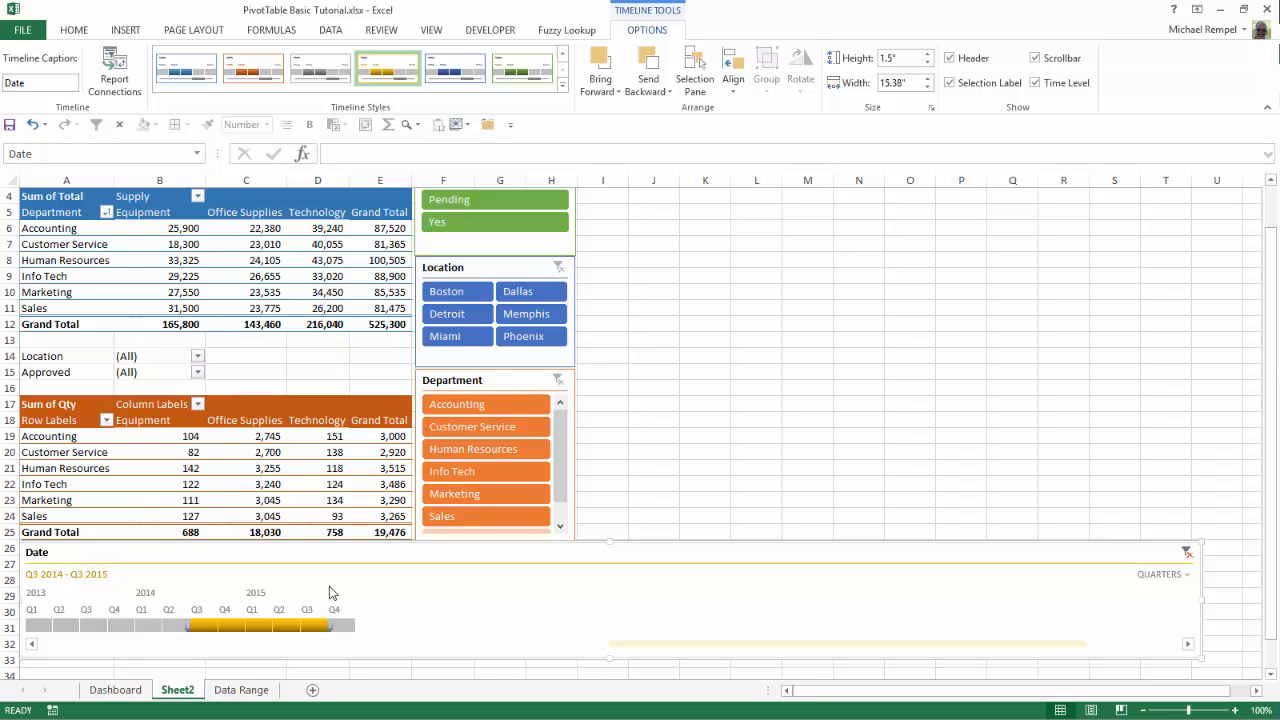
- Filter the timeline to Q1 2014 and Q2 2015 in turn, and extend the selection to Q4 2013 - Q2 2015
left_click(148, 627)
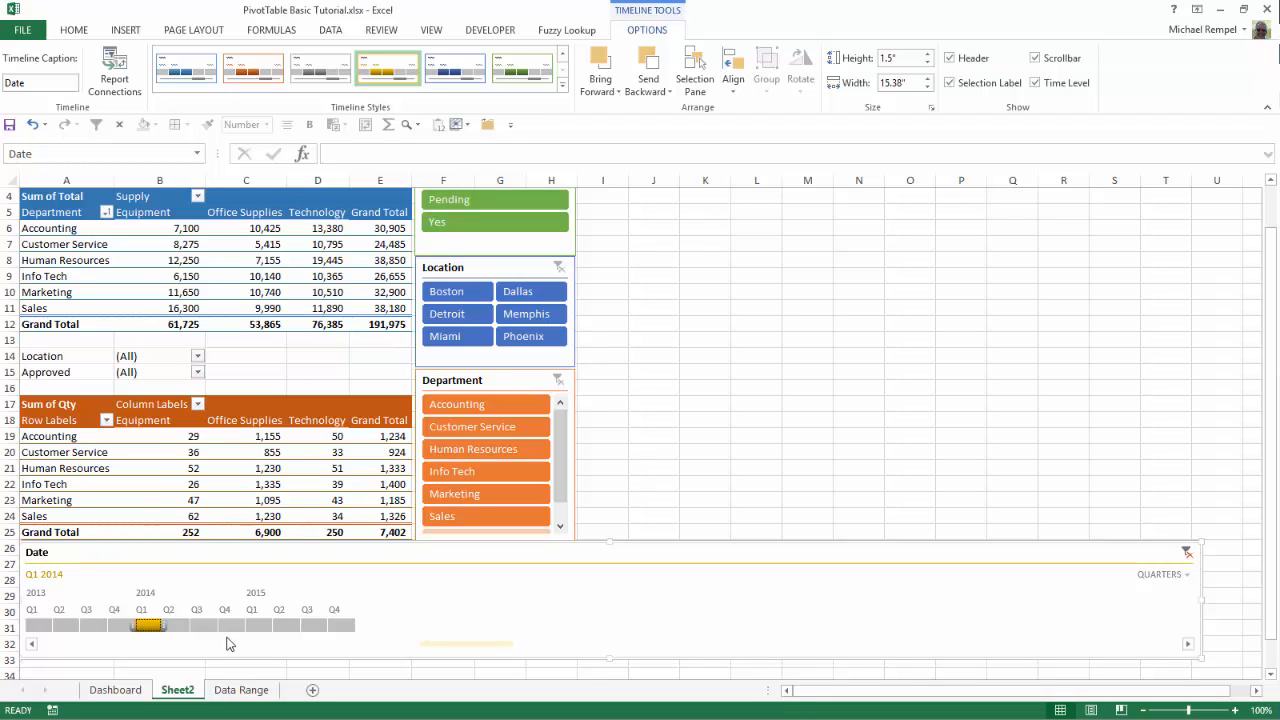
left_click(280, 627)
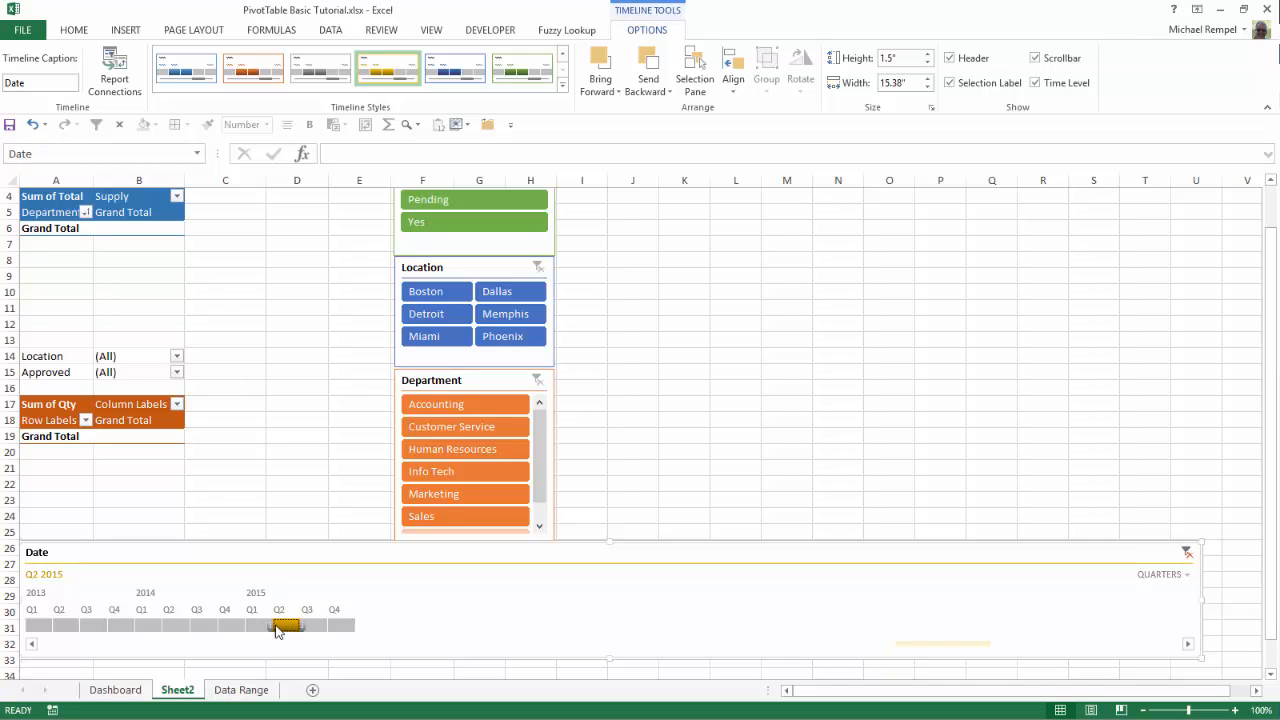
left_click_drag(272, 622, 98, 616)
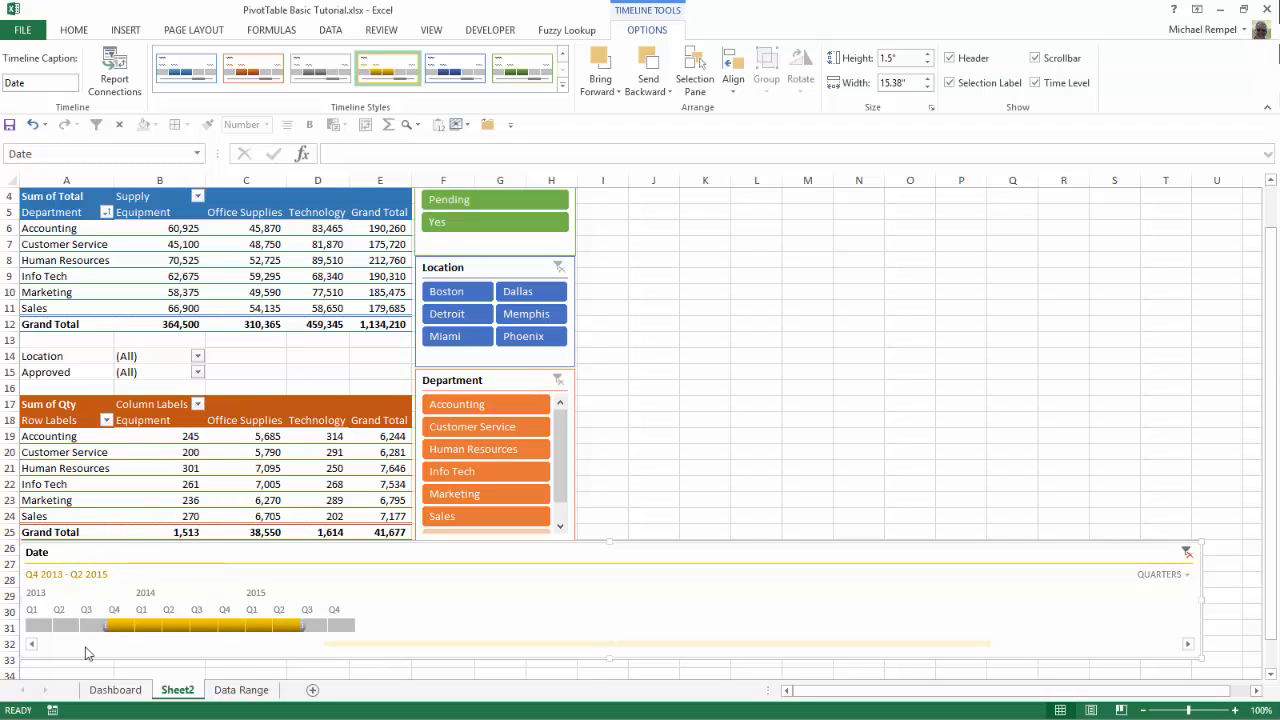
- Insert a clustered column PivotChart for the Dollars pivot table and fit it beside the slicers at about 5.18" high by 8.09" wide
scroll(752, 459, "up", 1)
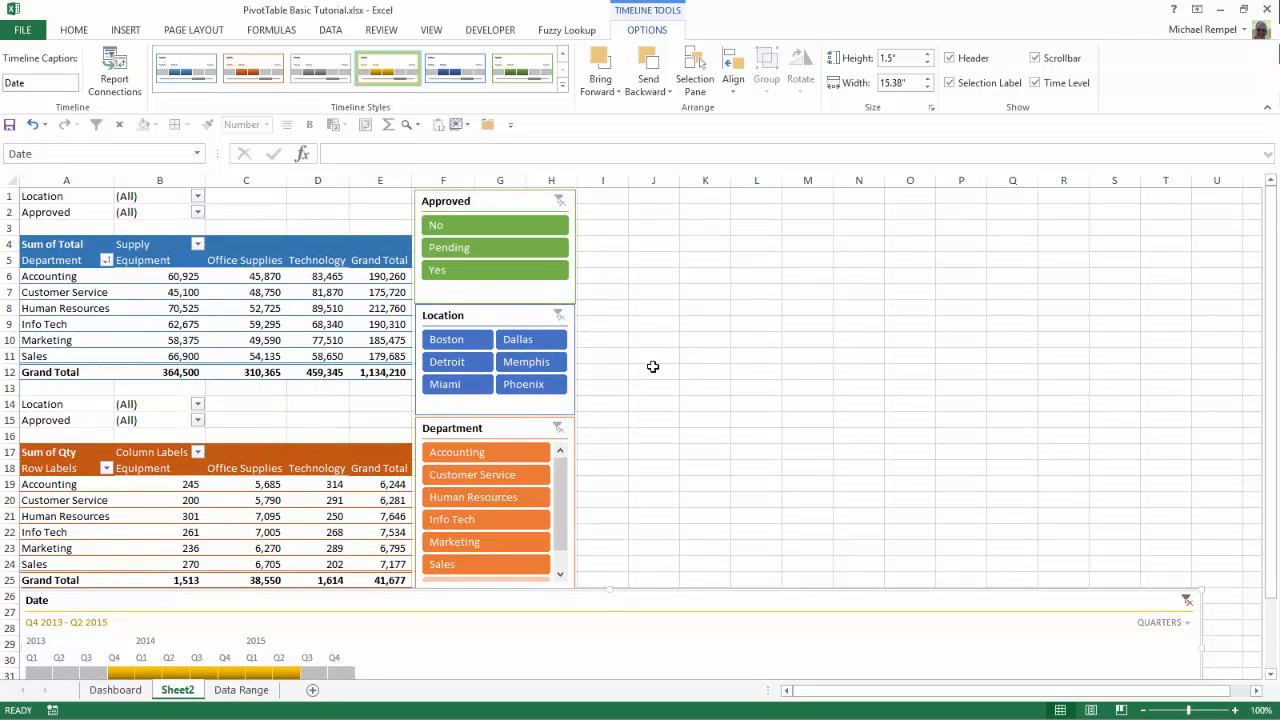
left_click(285, 311)
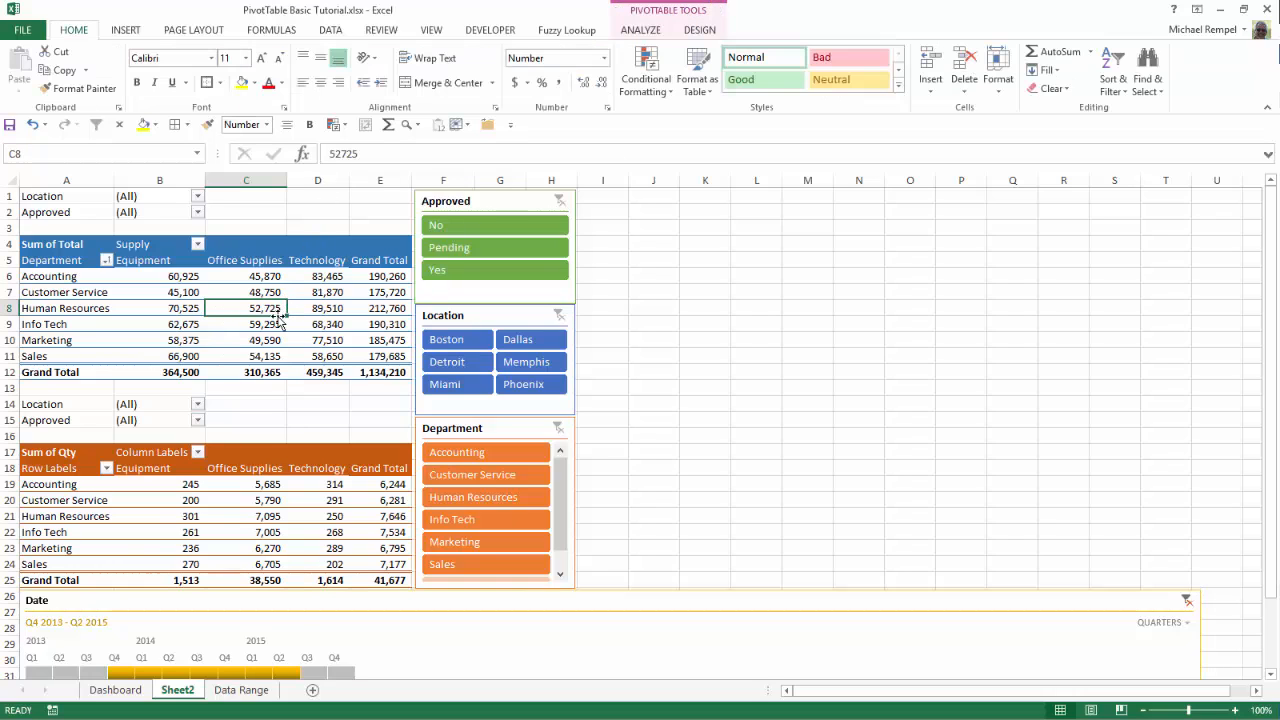
left_click(636, 31)
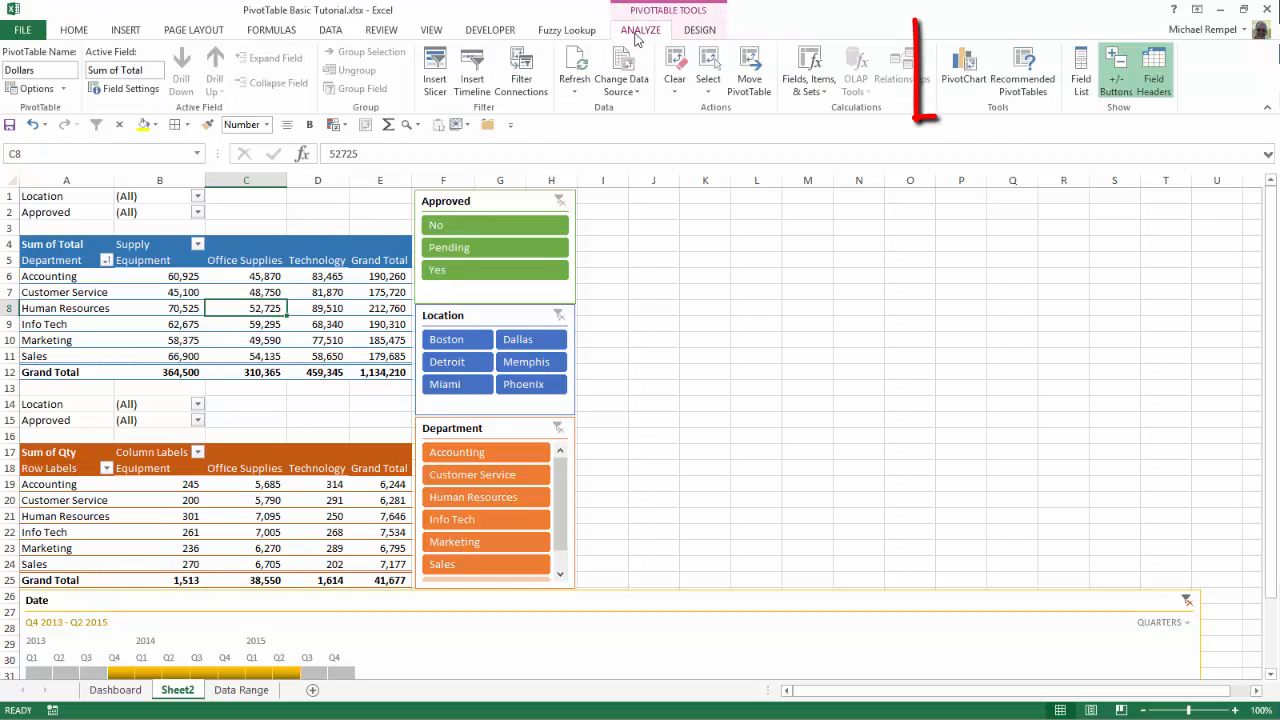
left_click(966, 80)
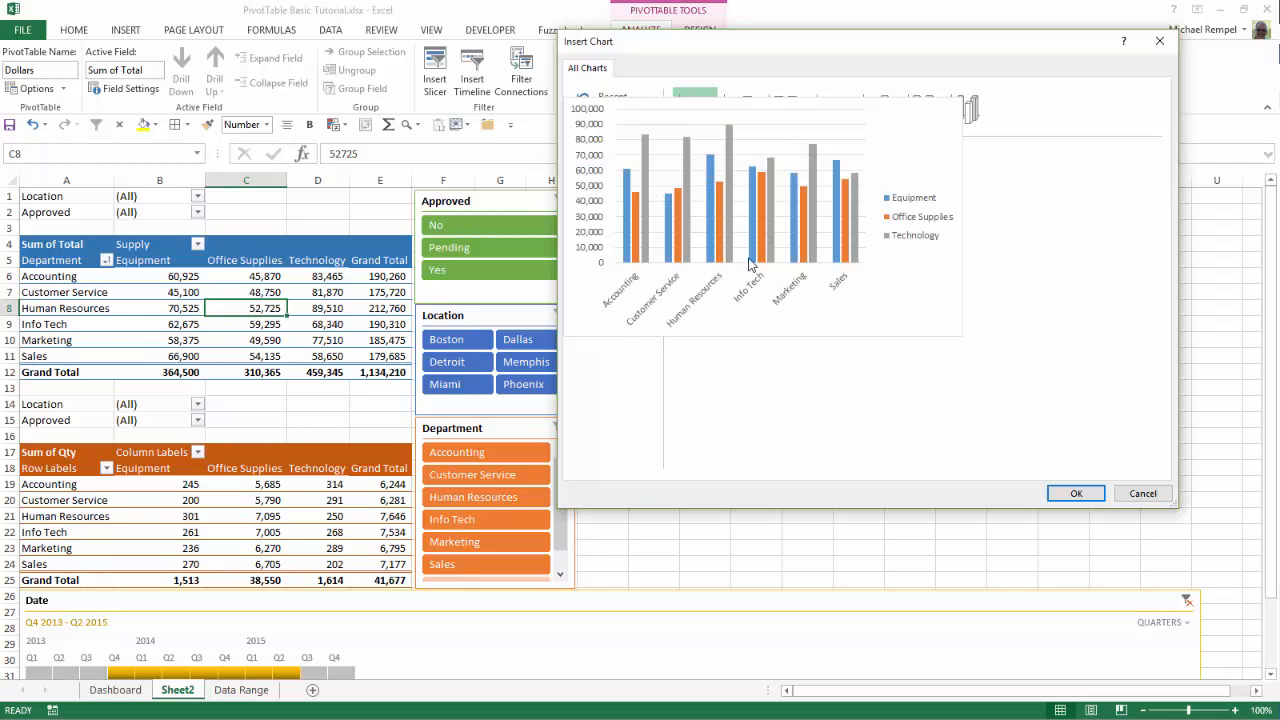
left_click(1073, 494)
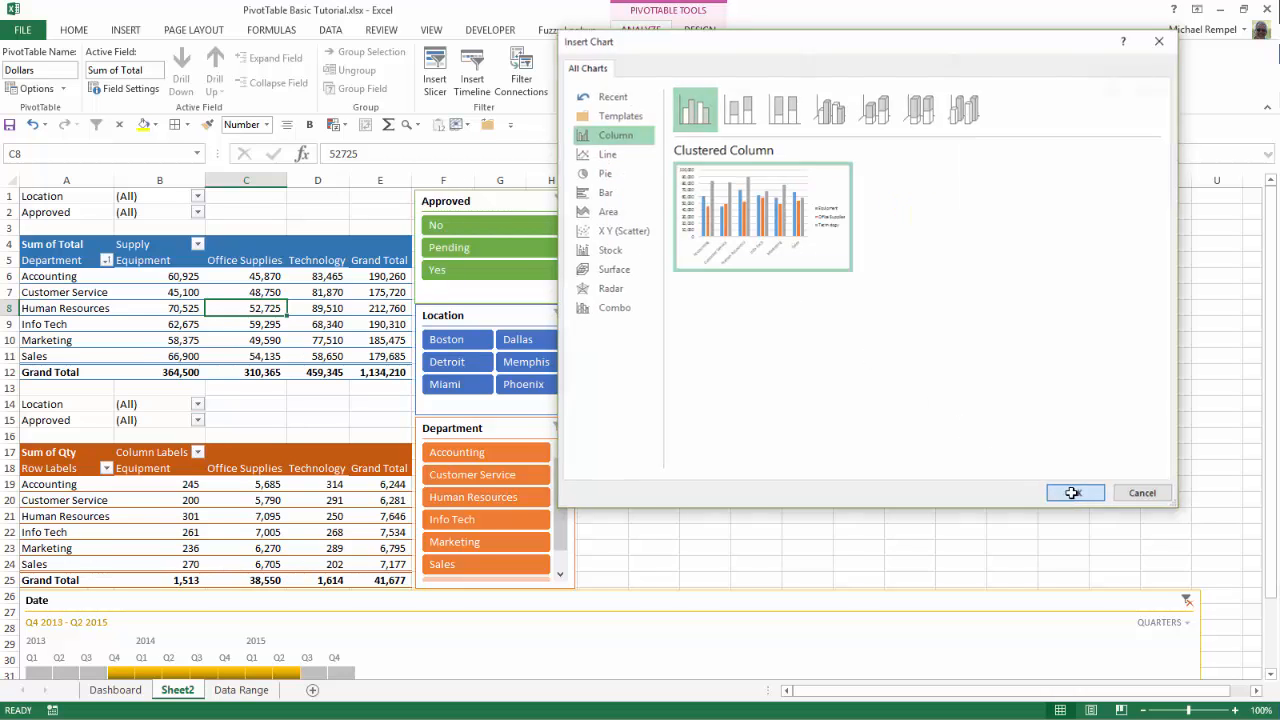
left_click_drag(648, 340, 765, 201)
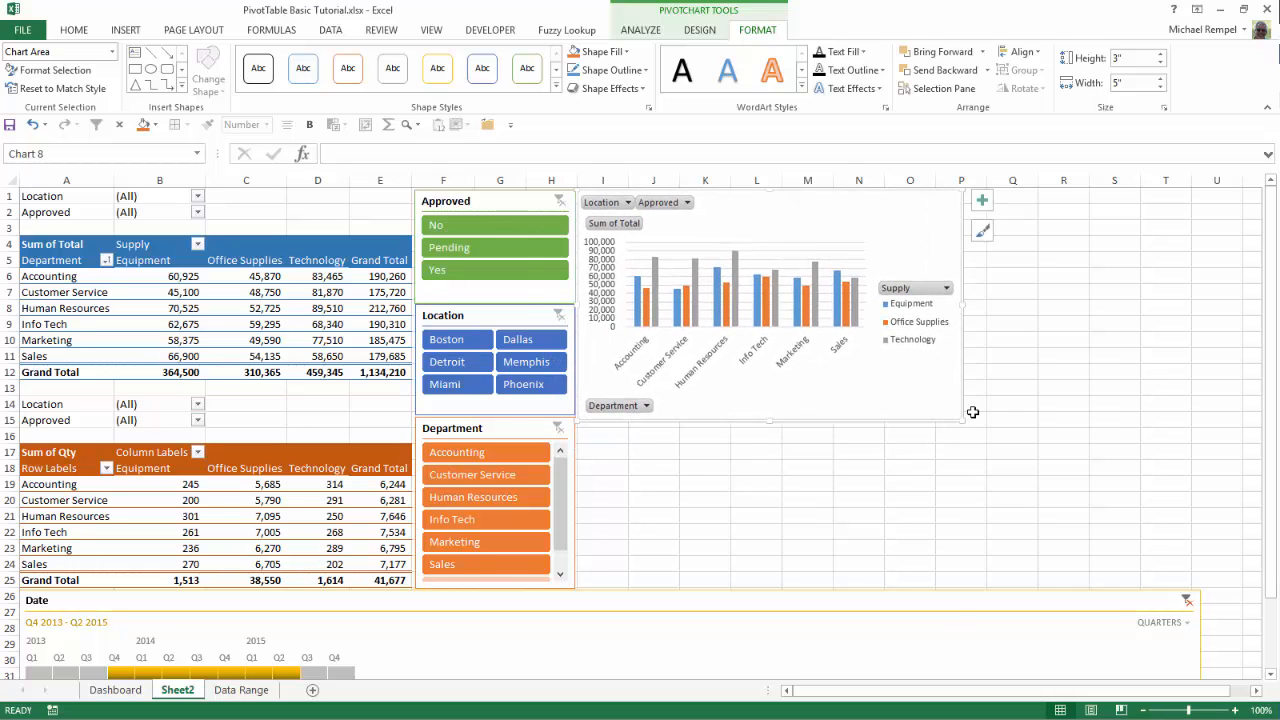
left_click_drag(958, 421, 1200, 588)
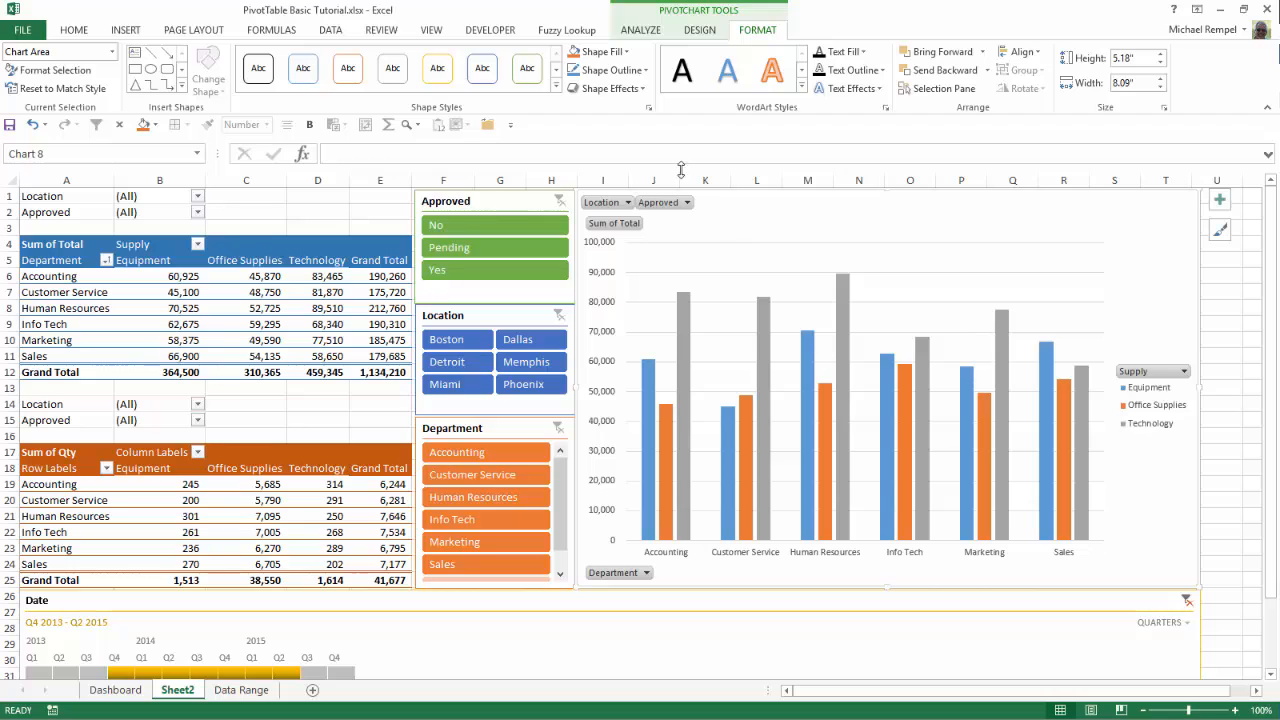
- Check the Location filter on the PivotChart without changing it, and hide all field buttons on the chart
left_click(628, 204)
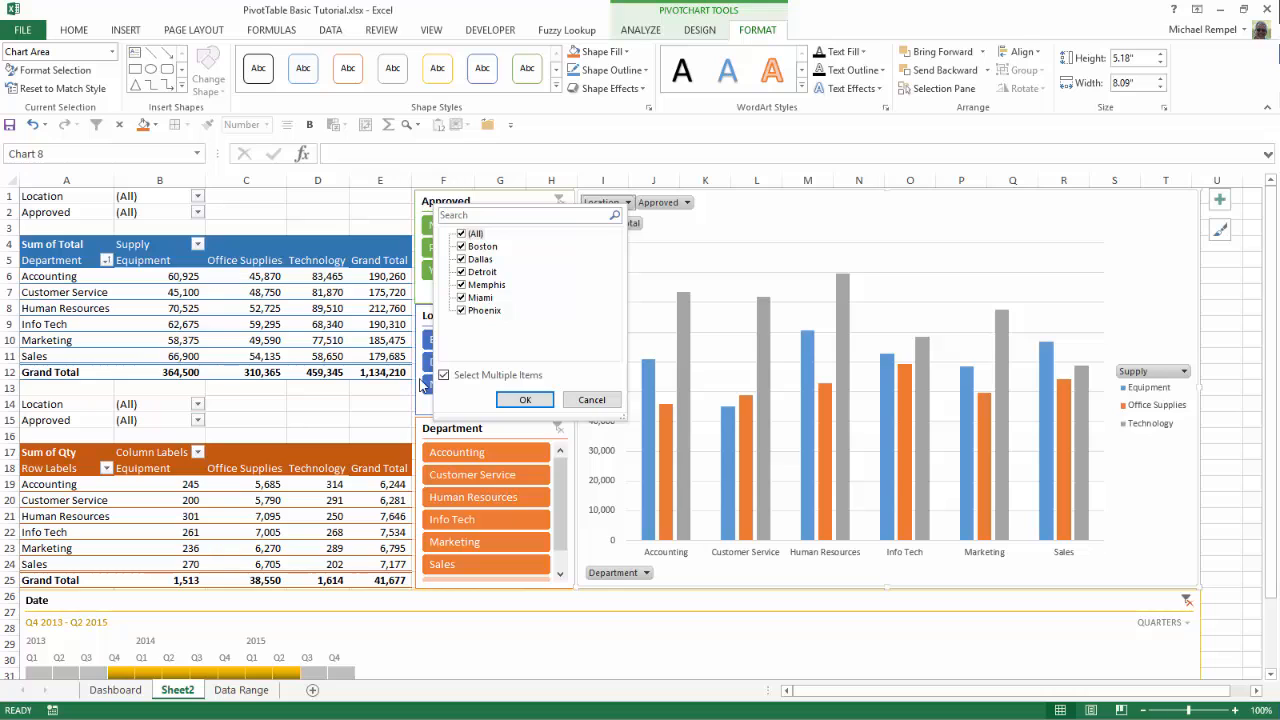
left_click(589, 400)
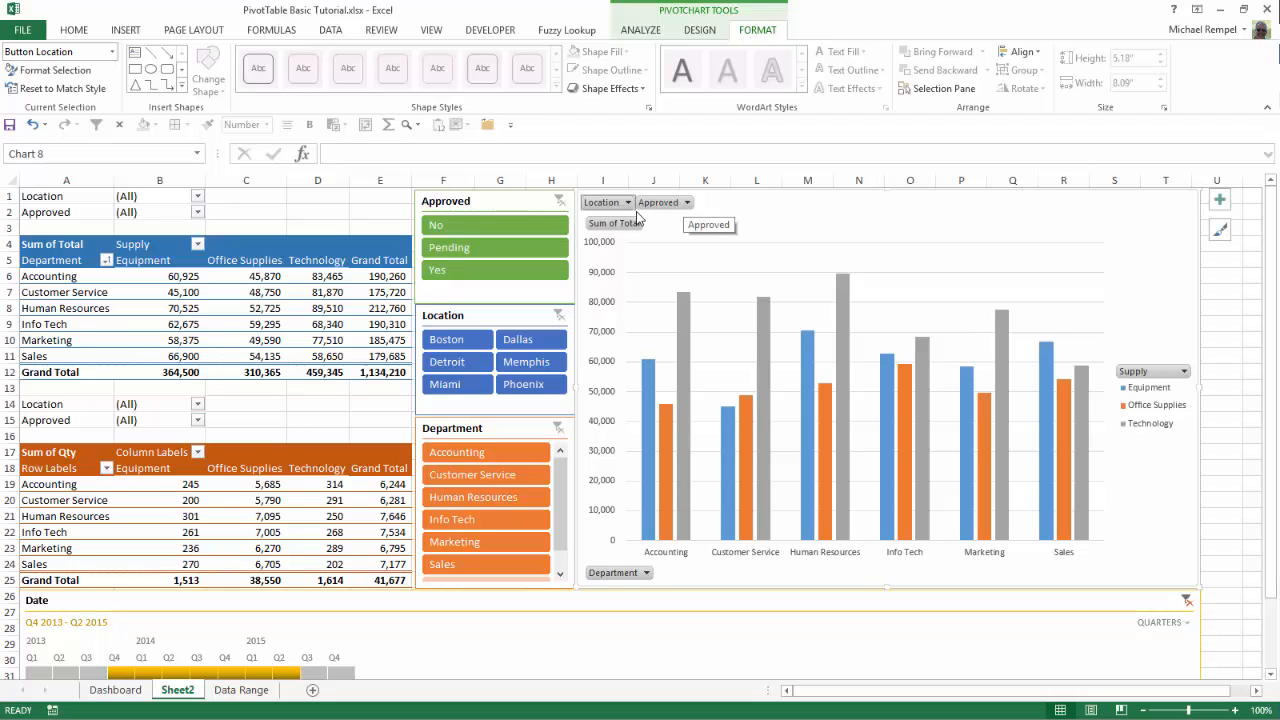
right_click(604, 203)
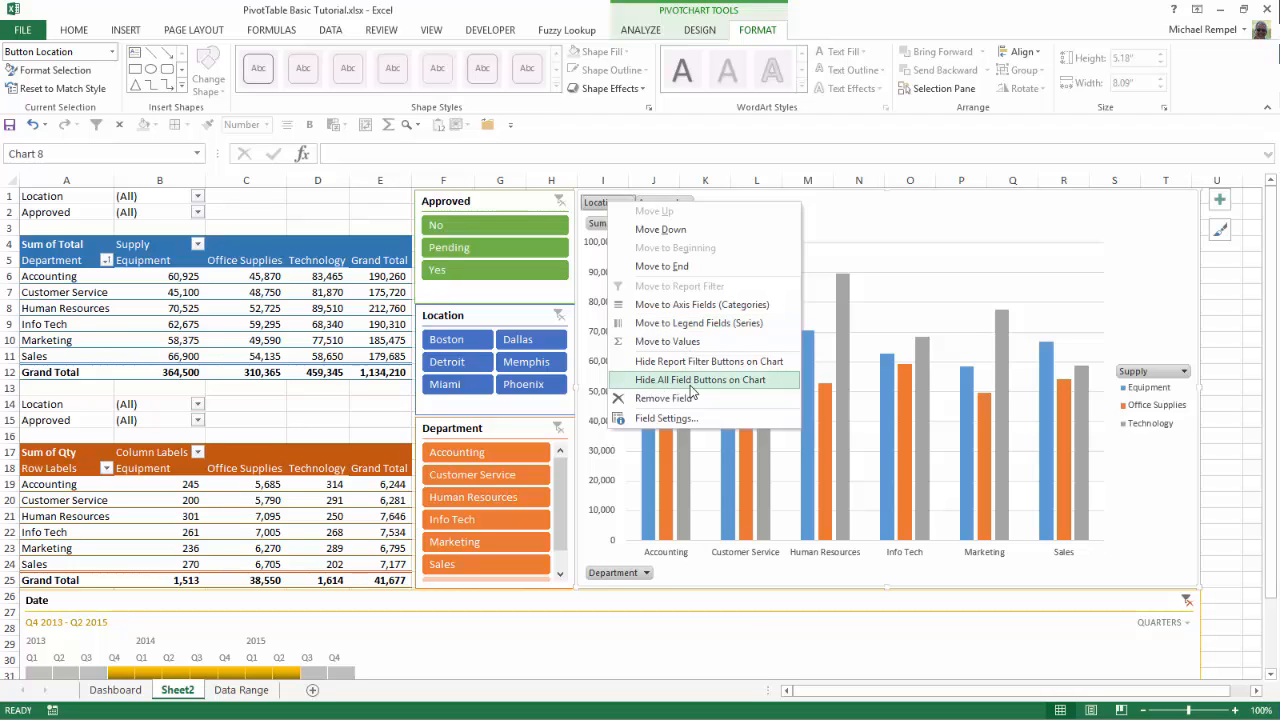
left_click(757, 383)
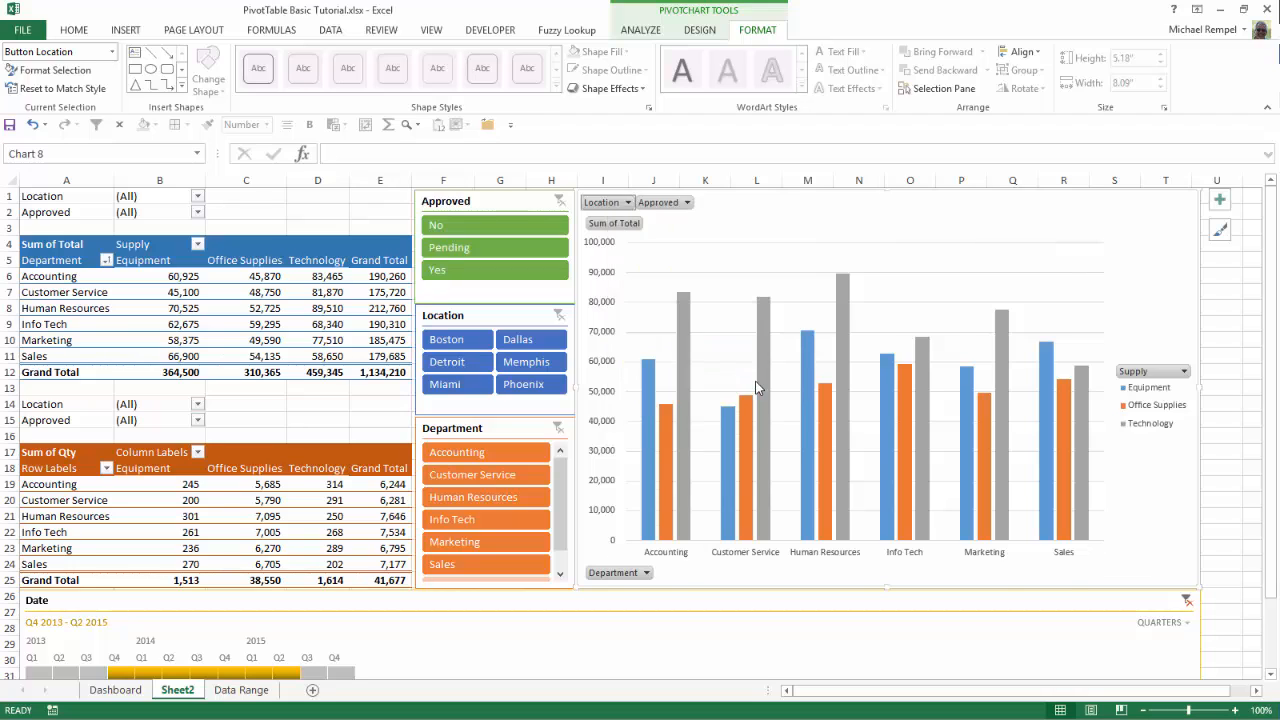
mouse_move(997, 388)
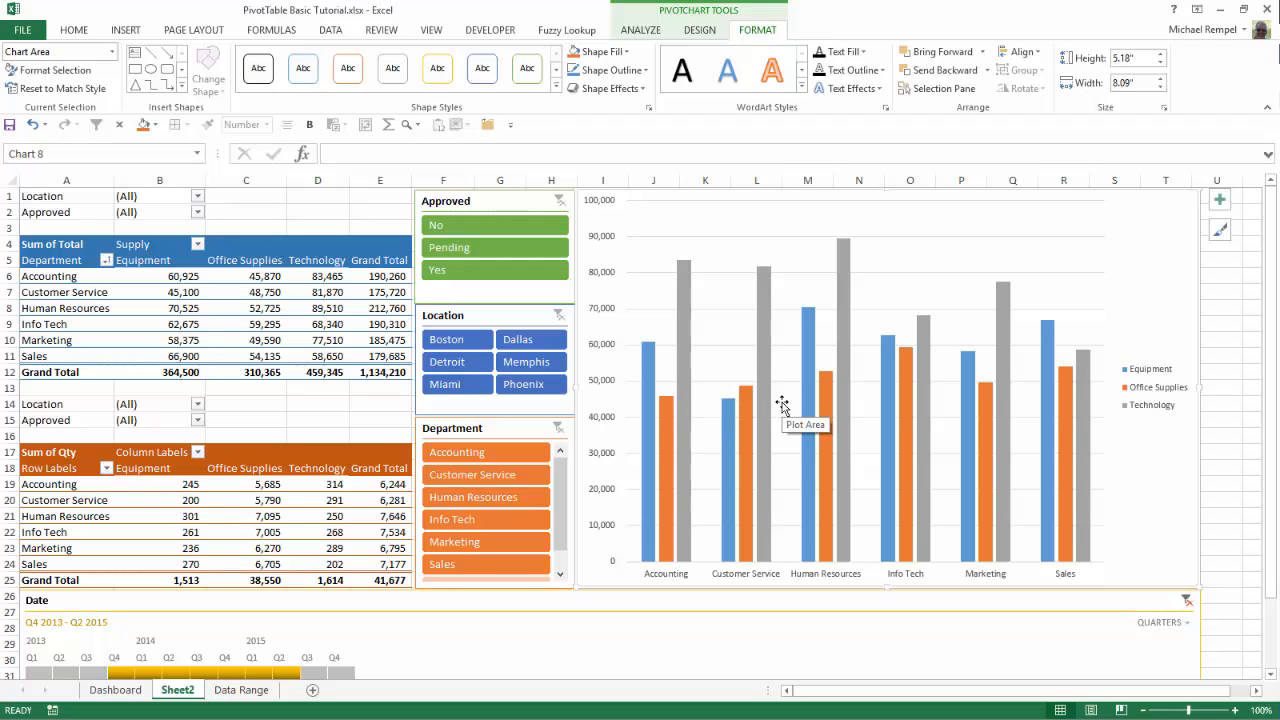
- Move the PivotChart legend to the bottom of the chart
left_click(1176, 378)
right_click(1157, 381)
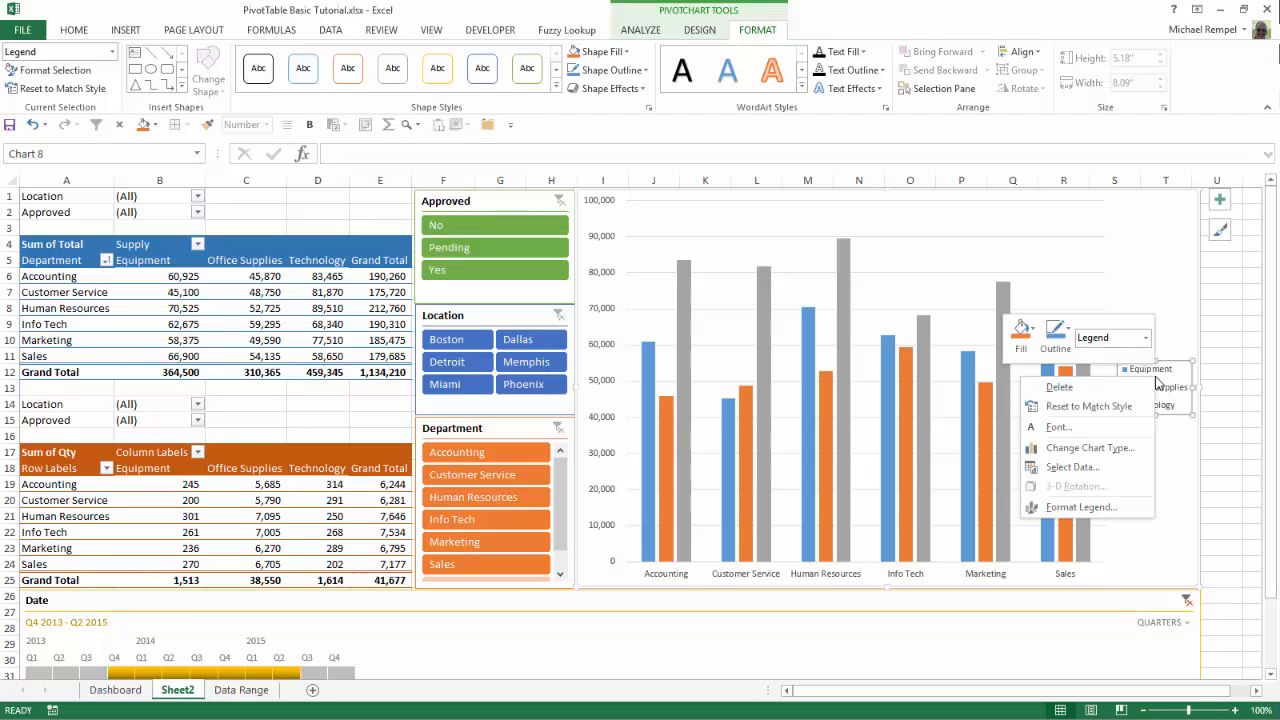
left_click(1076, 508)
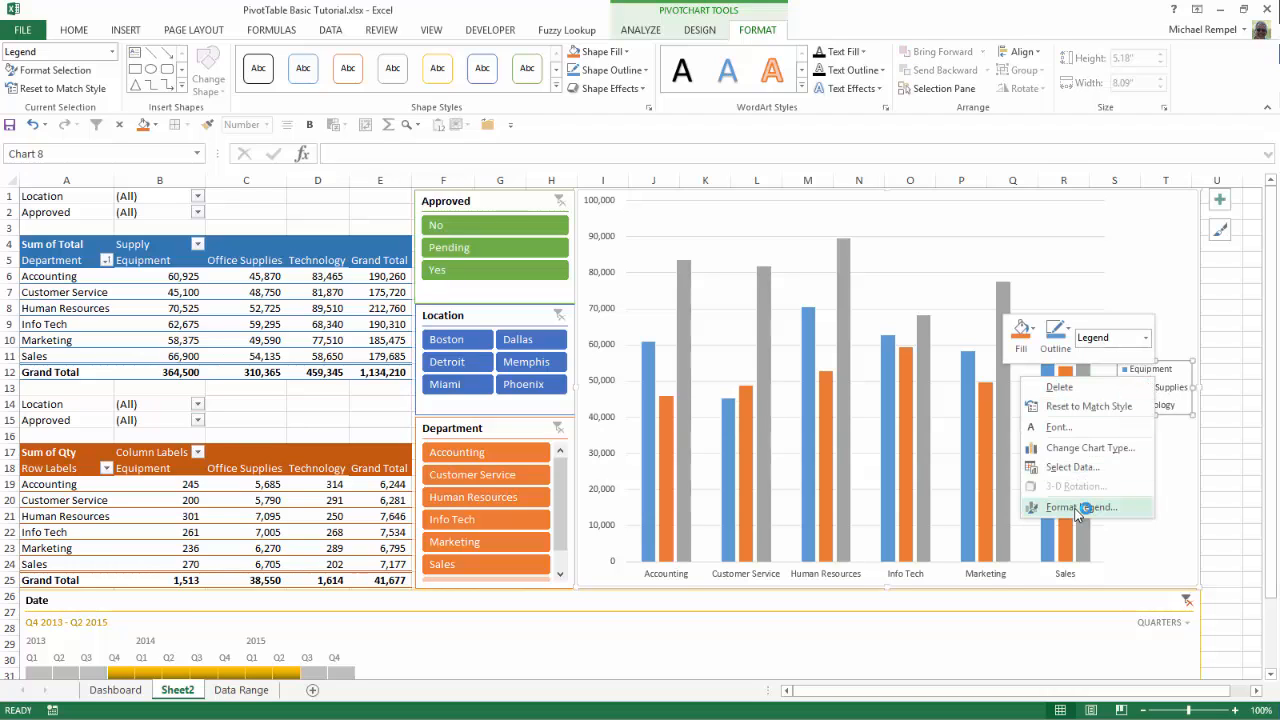
left_click(811, 296)
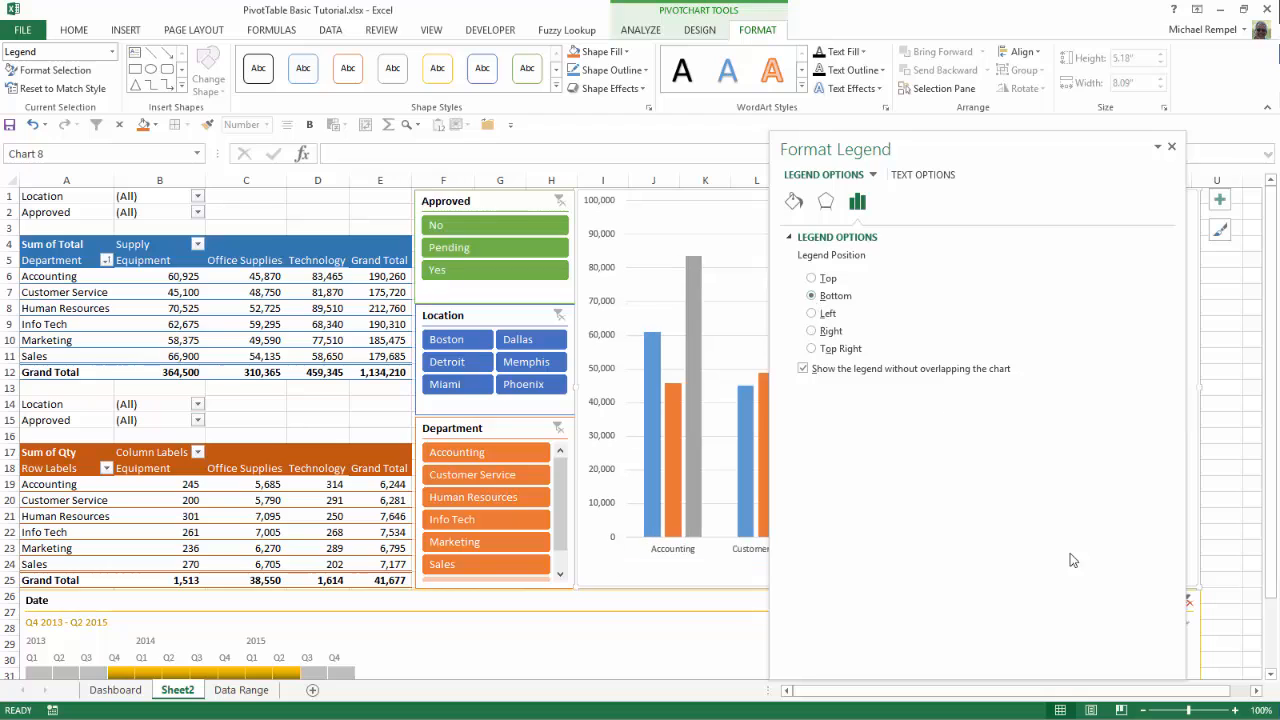
left_click(1172, 148)
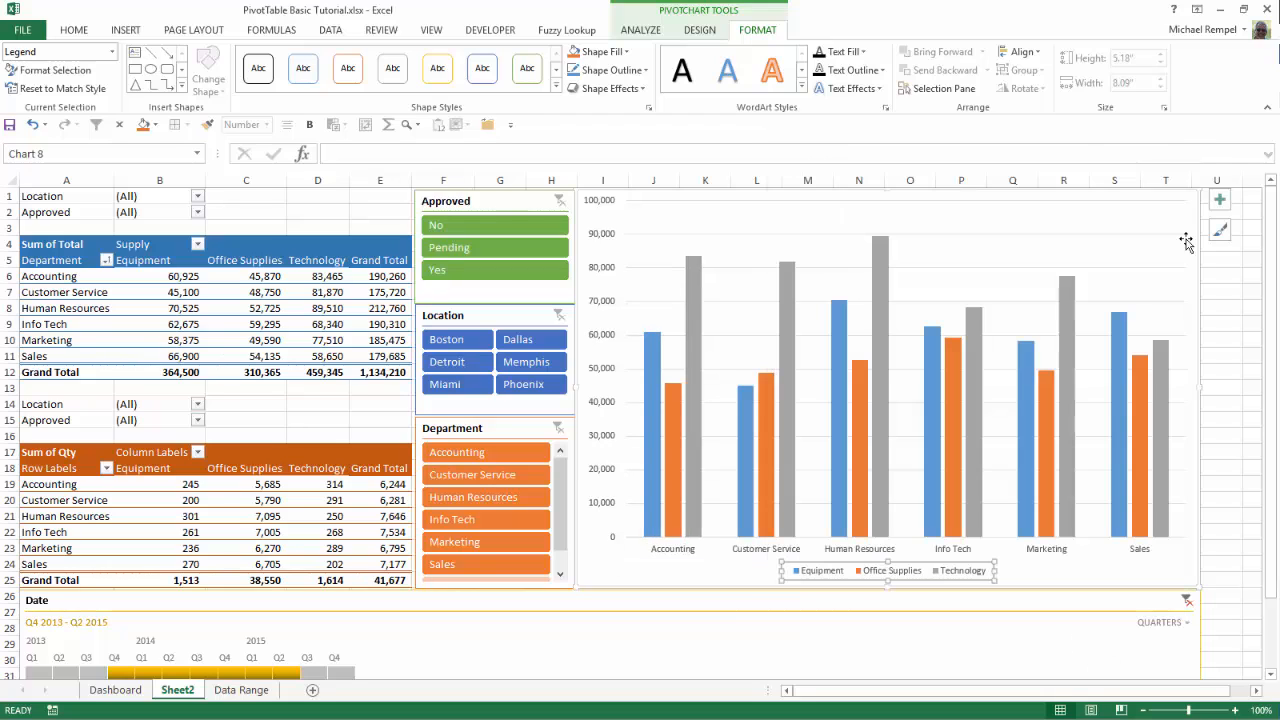
- Increase the chart legend's font size to 12
left_click(78, 31)
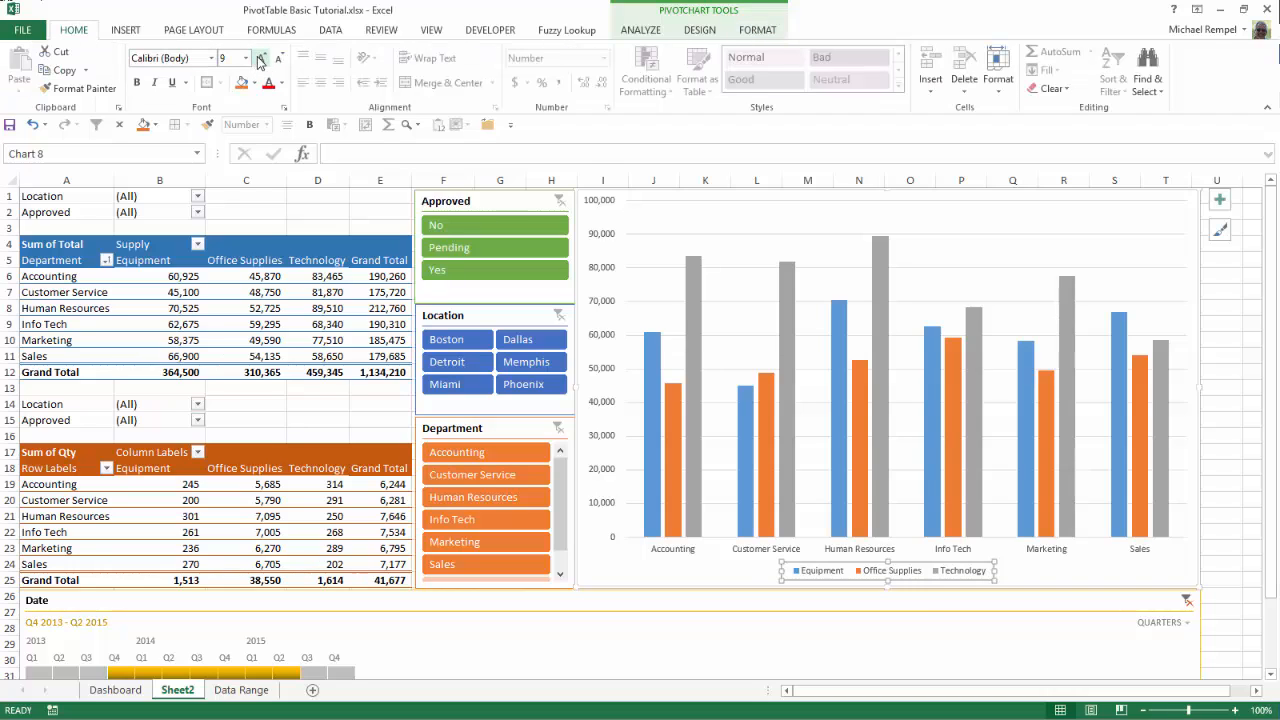
left_click(260, 59)
left_click(260, 59)
left_click(260, 59)
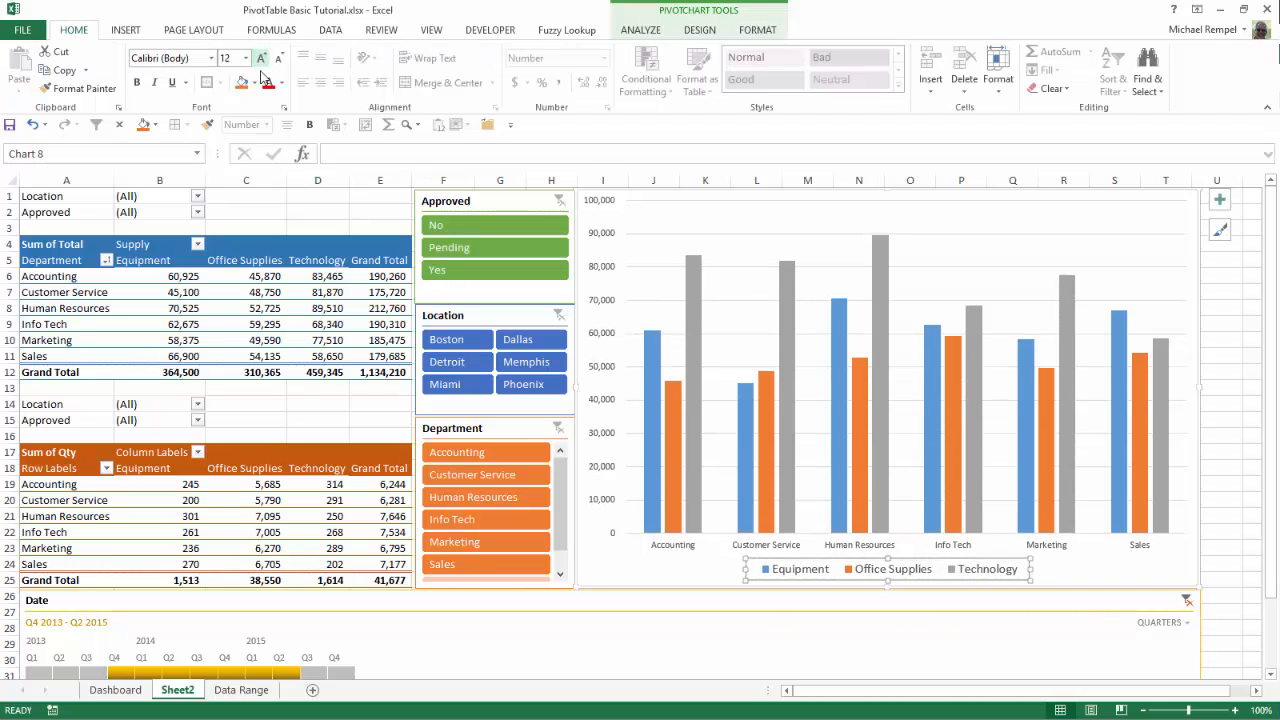
- Increase the font size of the department labels on the chart's category axis to 14
left_click(689, 547)
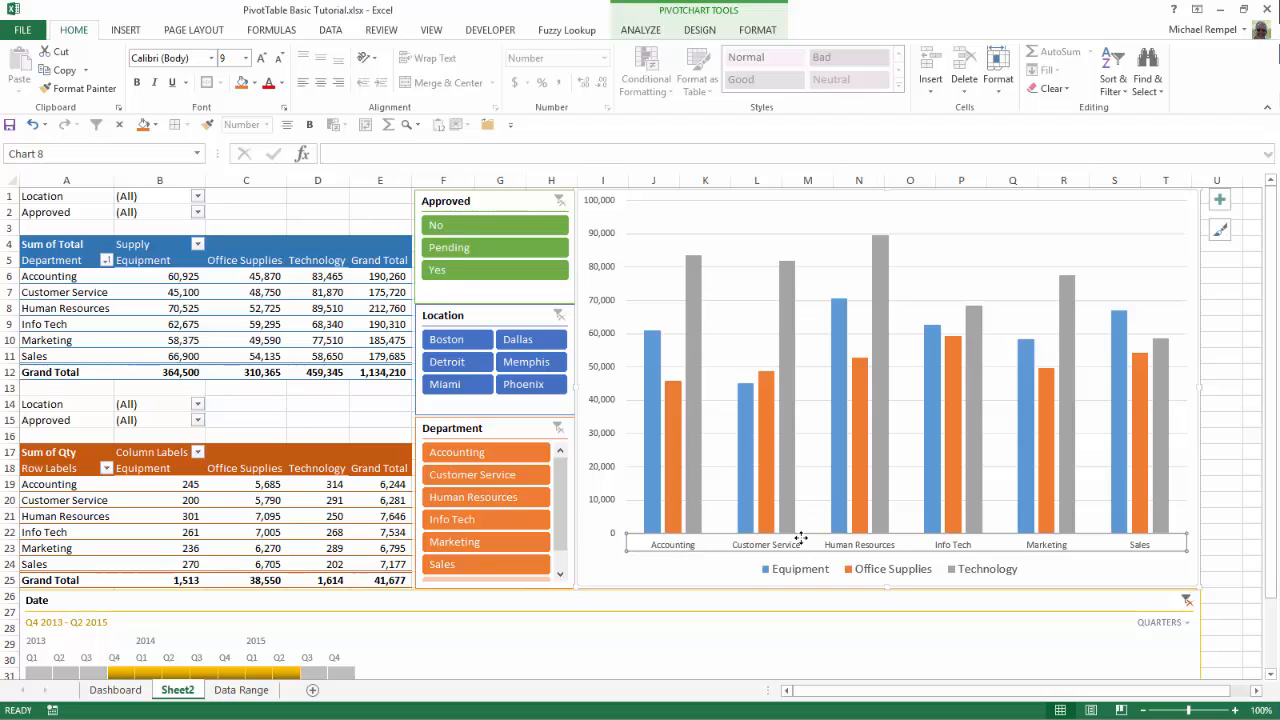
left_click(260, 59)
left_click(260, 59)
left_click(260, 59)
left_click(260, 59)
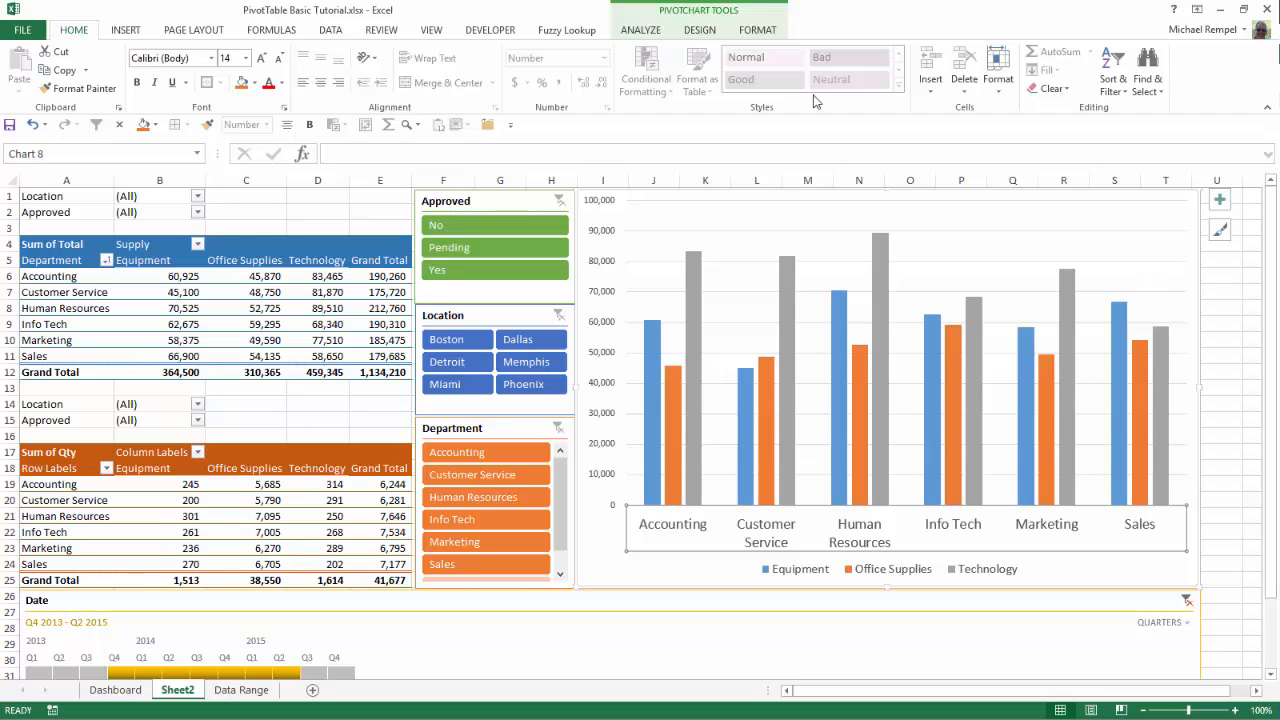
- Recolor the PivotChart with the colorful green, blue and yellow palette
left_click(700, 30)
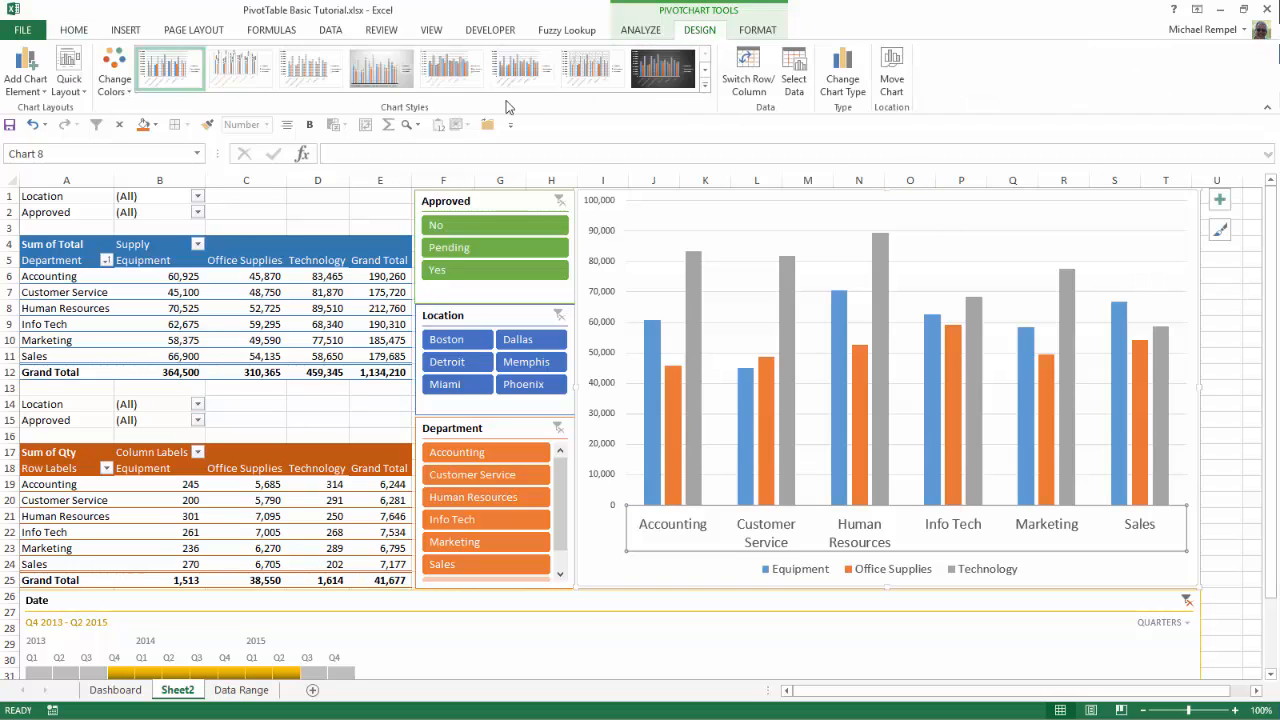
left_click(113, 80)
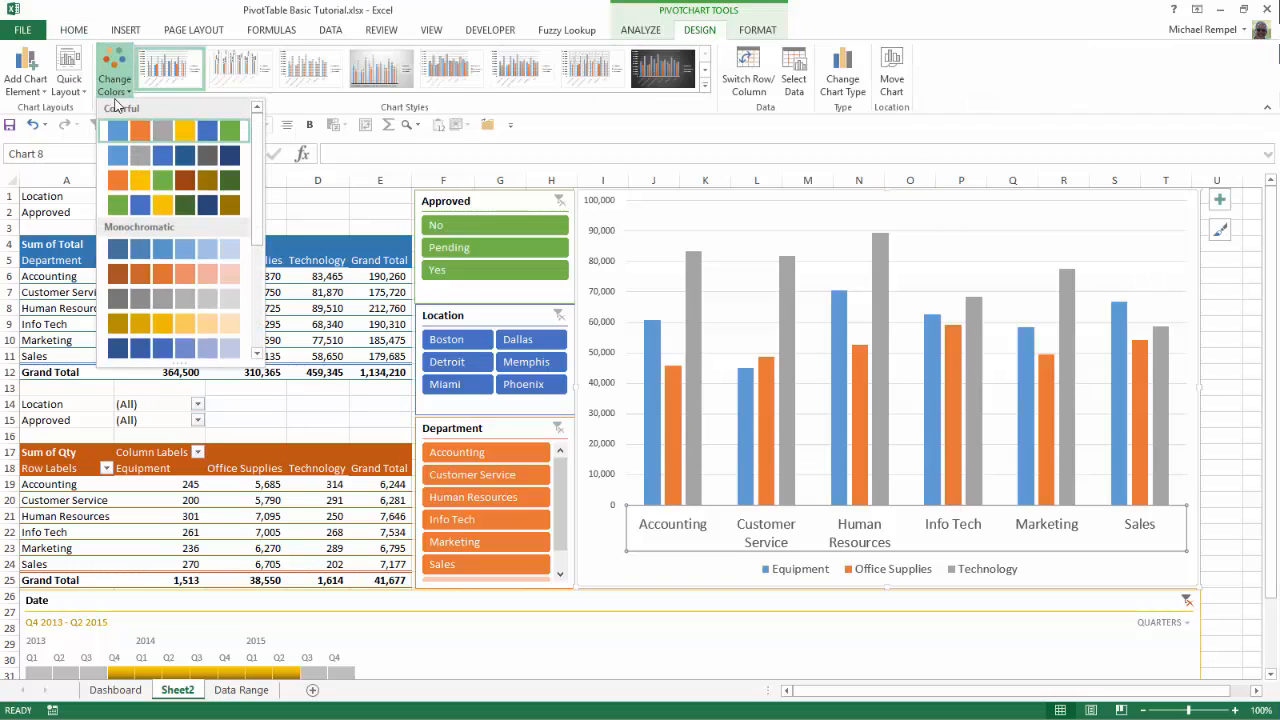
left_click(140, 208)
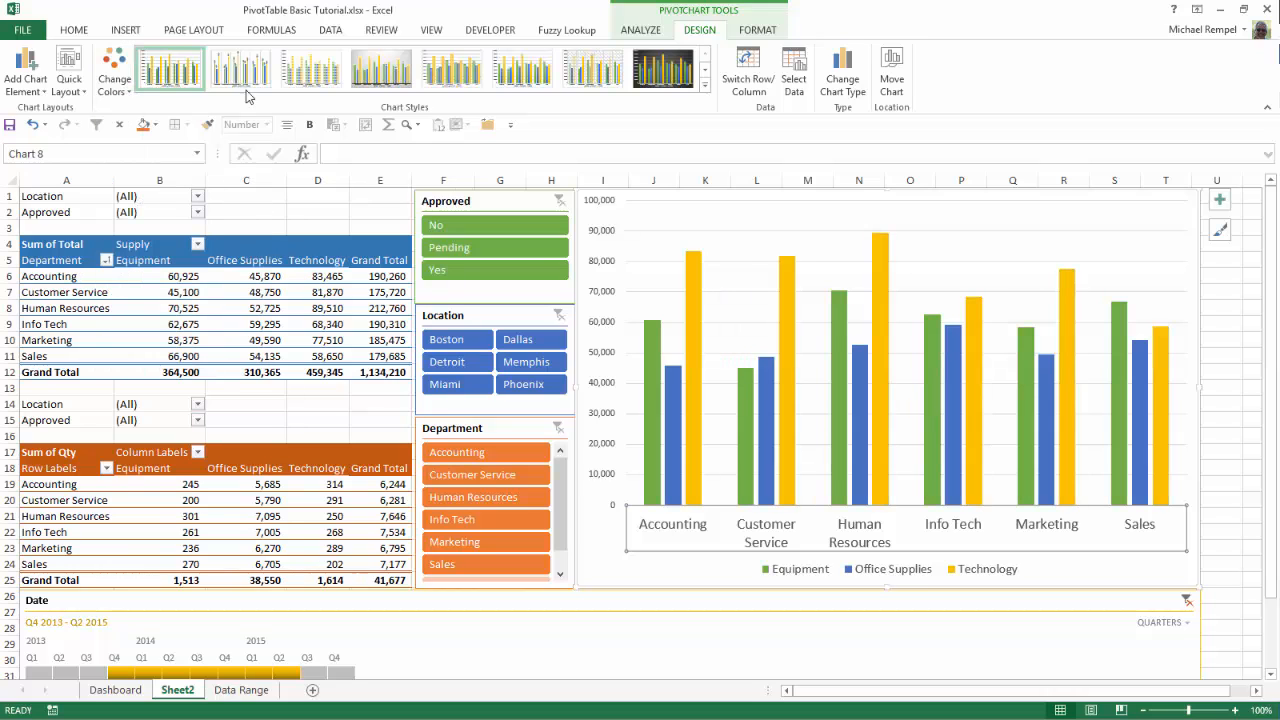
- Try several chart styles on the PivotChart and settle on the sixth style with gradient-filled columns and data labels
left_click(310, 68)
left_click(250, 84)
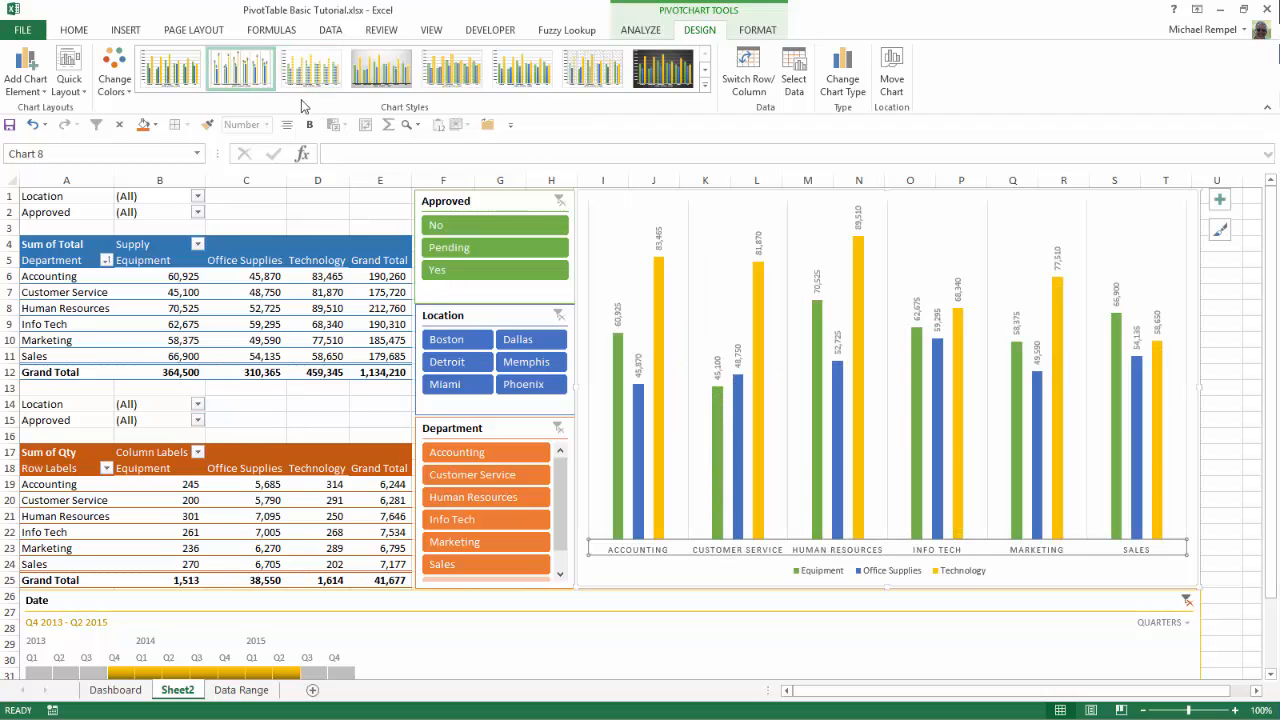
left_click(452, 70)
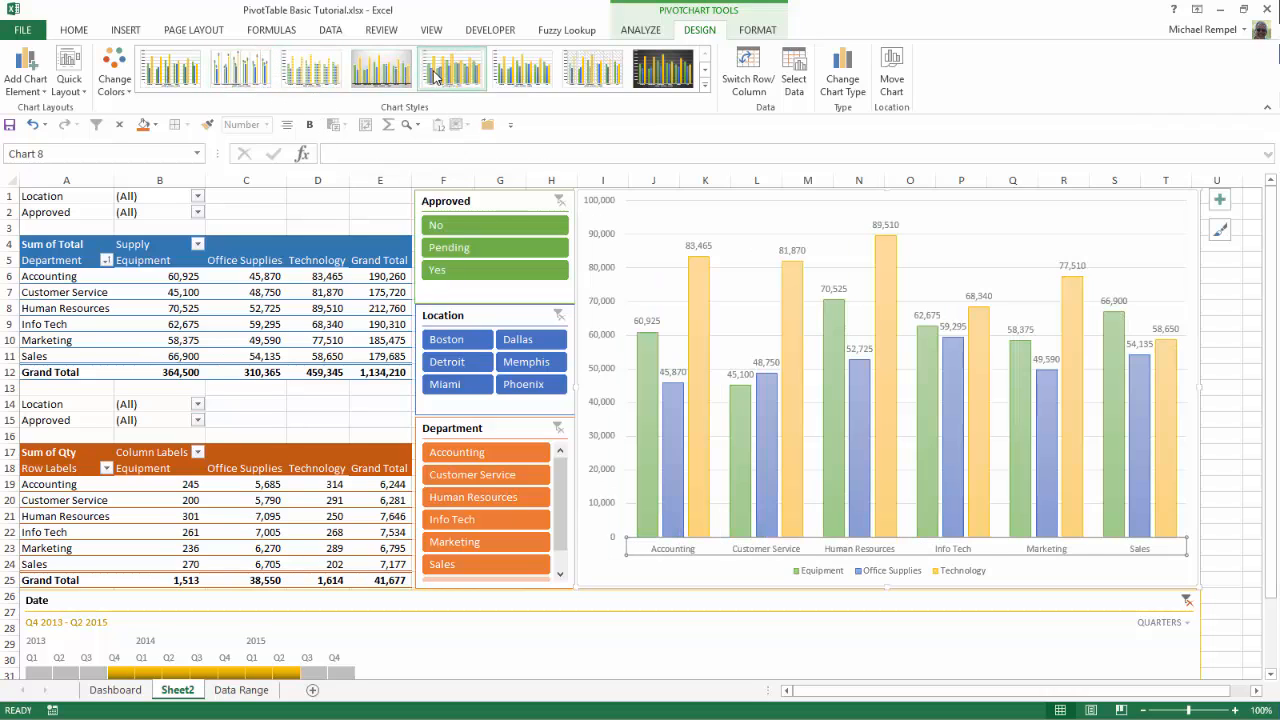
left_click(370, 80)
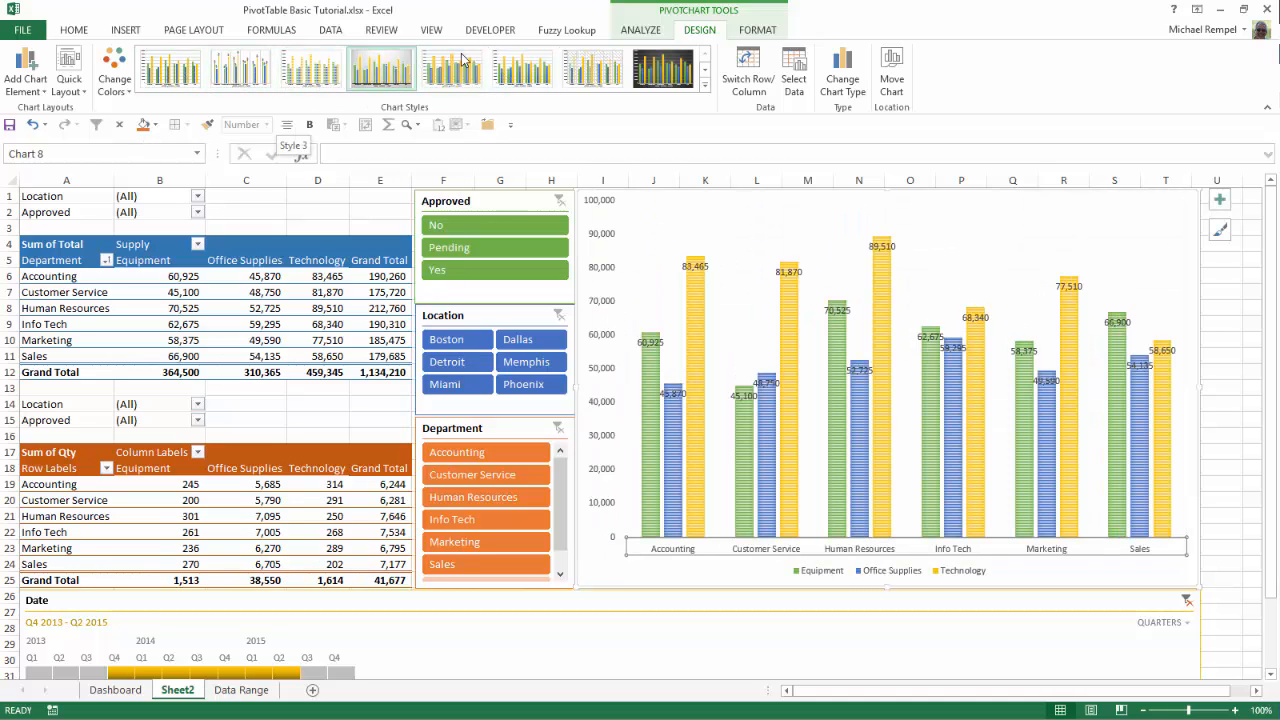
left_click(535, 72)
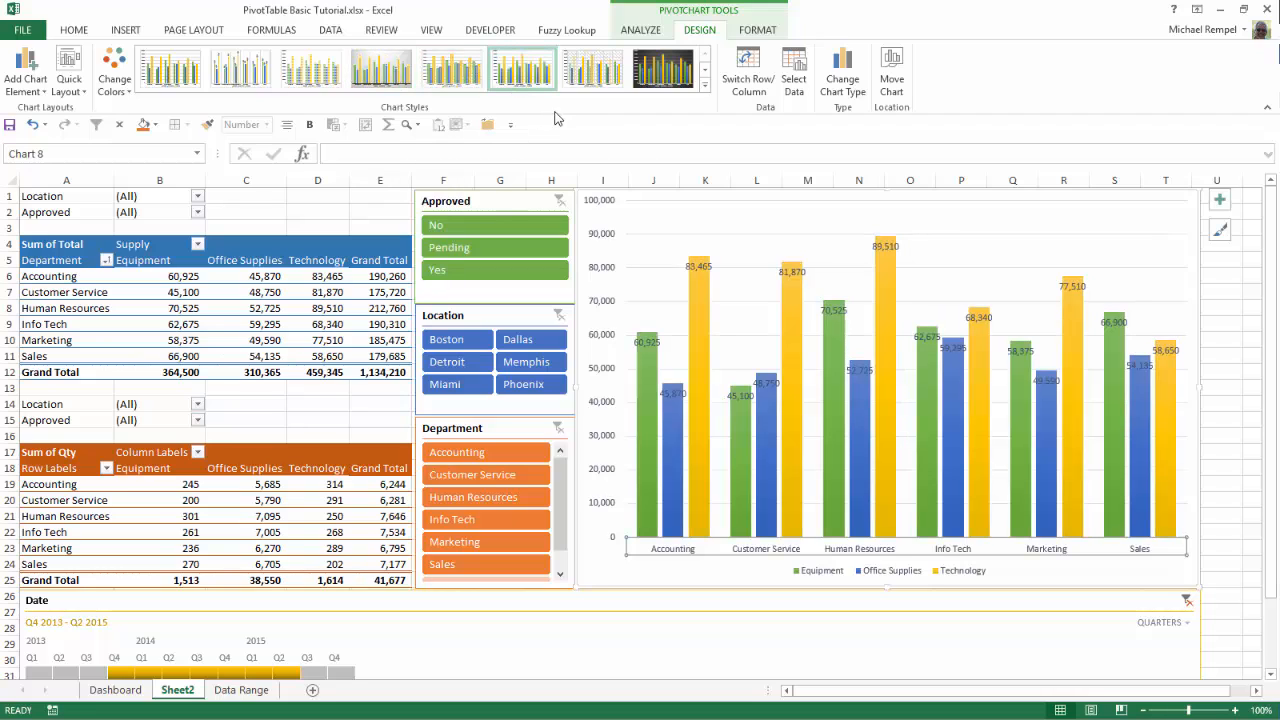
- Remove the data labels from the PivotChart and deselect the chart
left_click(1220, 200)
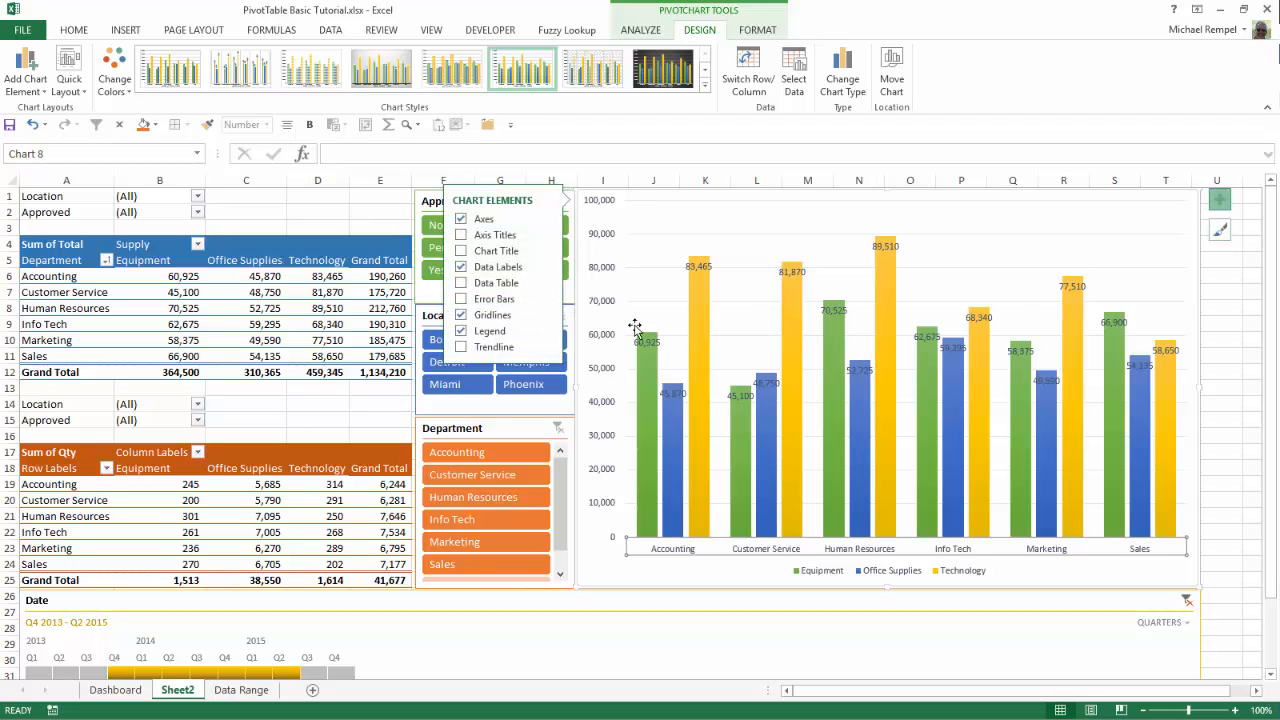
left_click(460, 267)
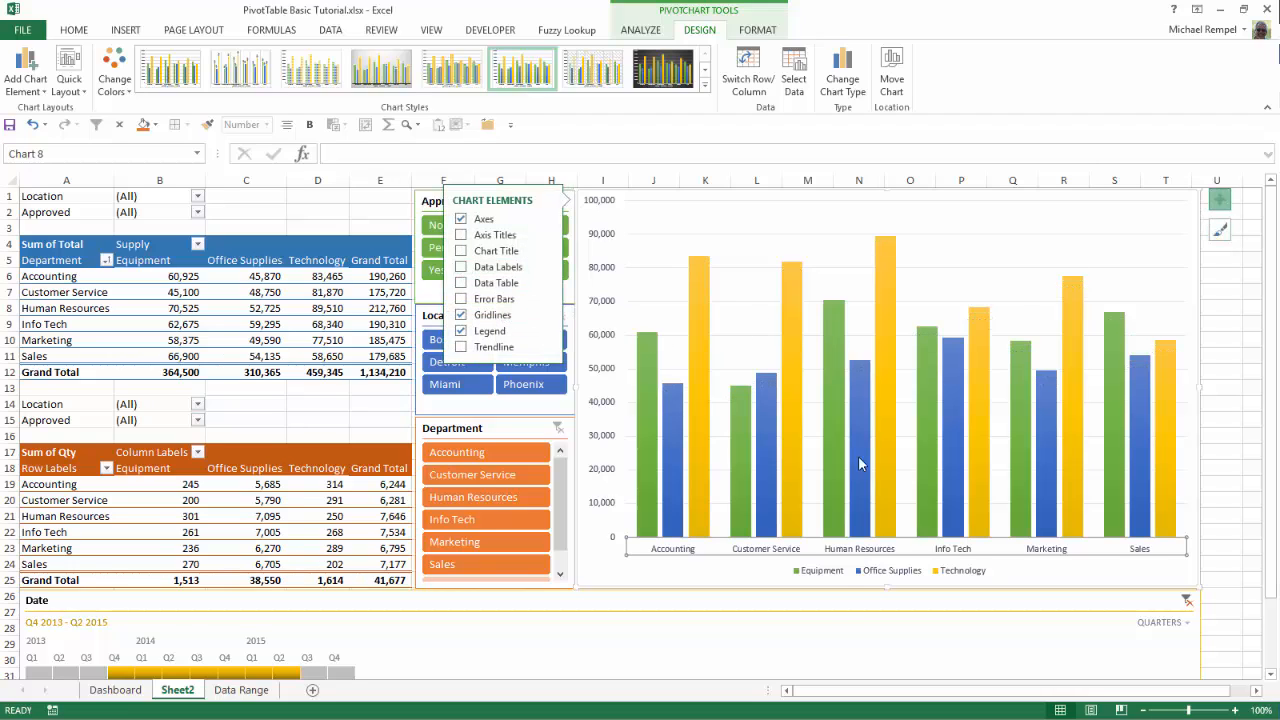
left_click(1207, 433)
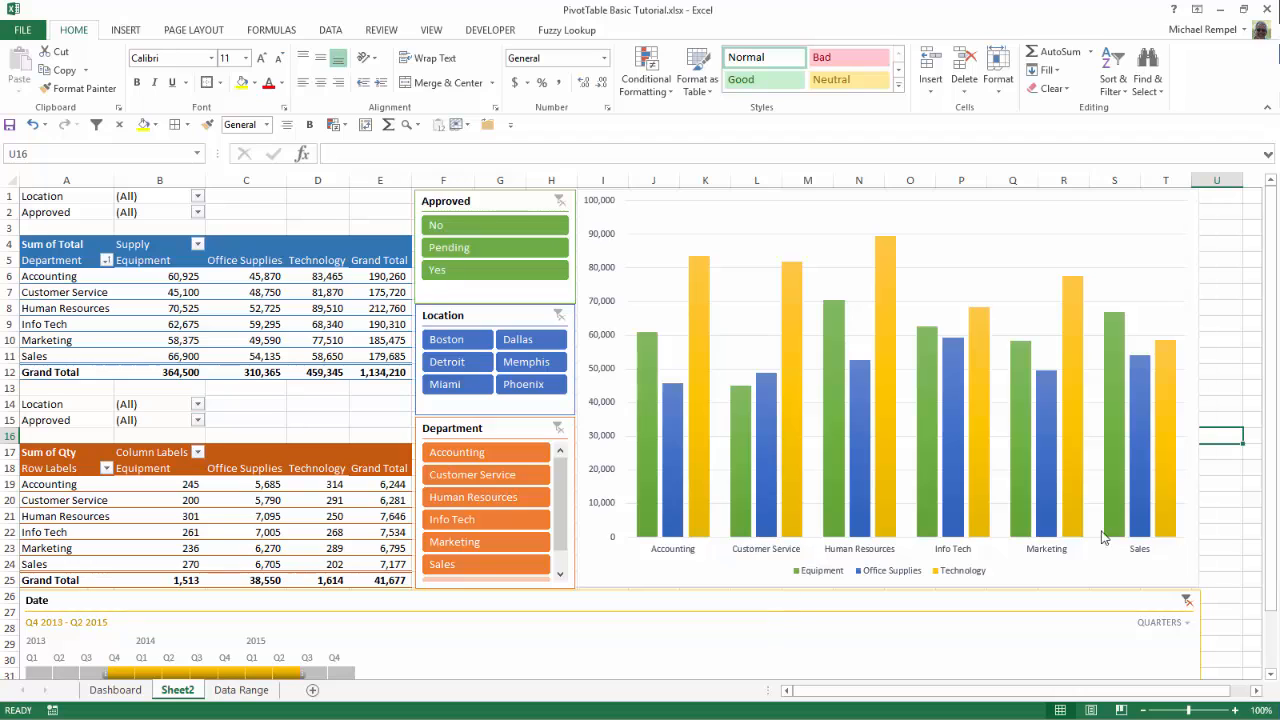
- Enlarge the department labels on the restyled chart's horizontal axis to font size 14
left_click(873, 549)
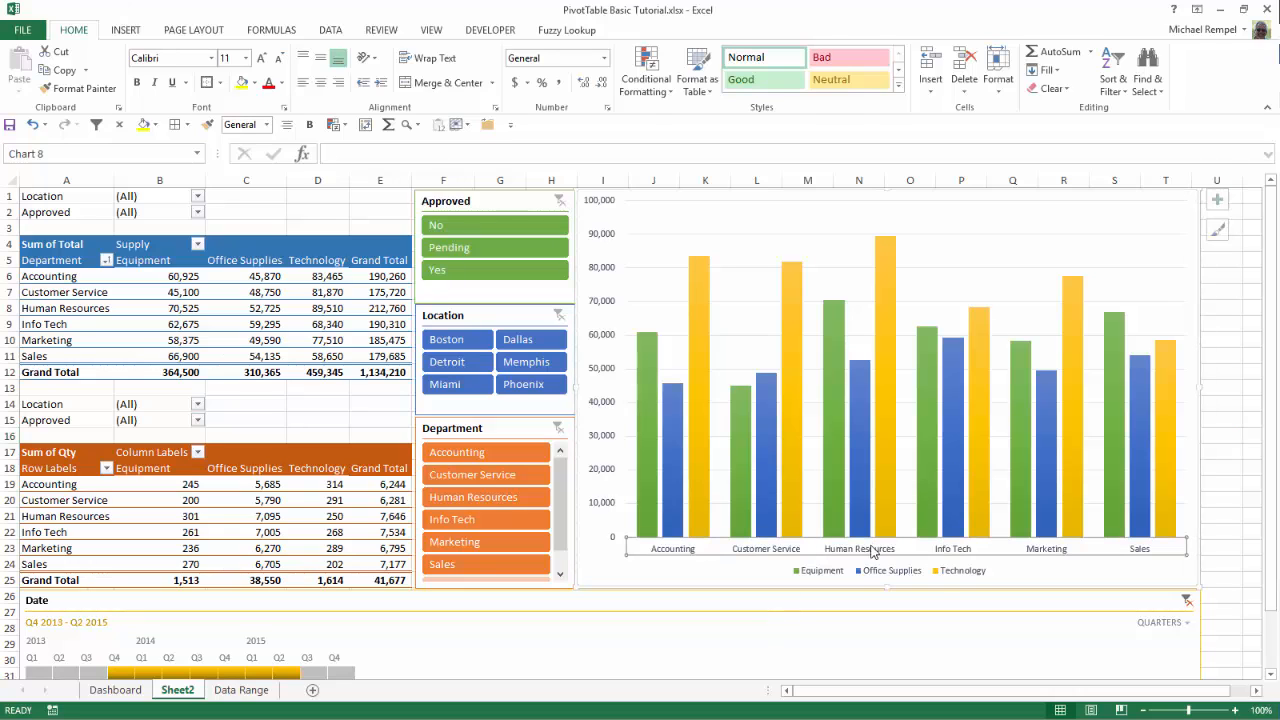
left_click(66, 33)
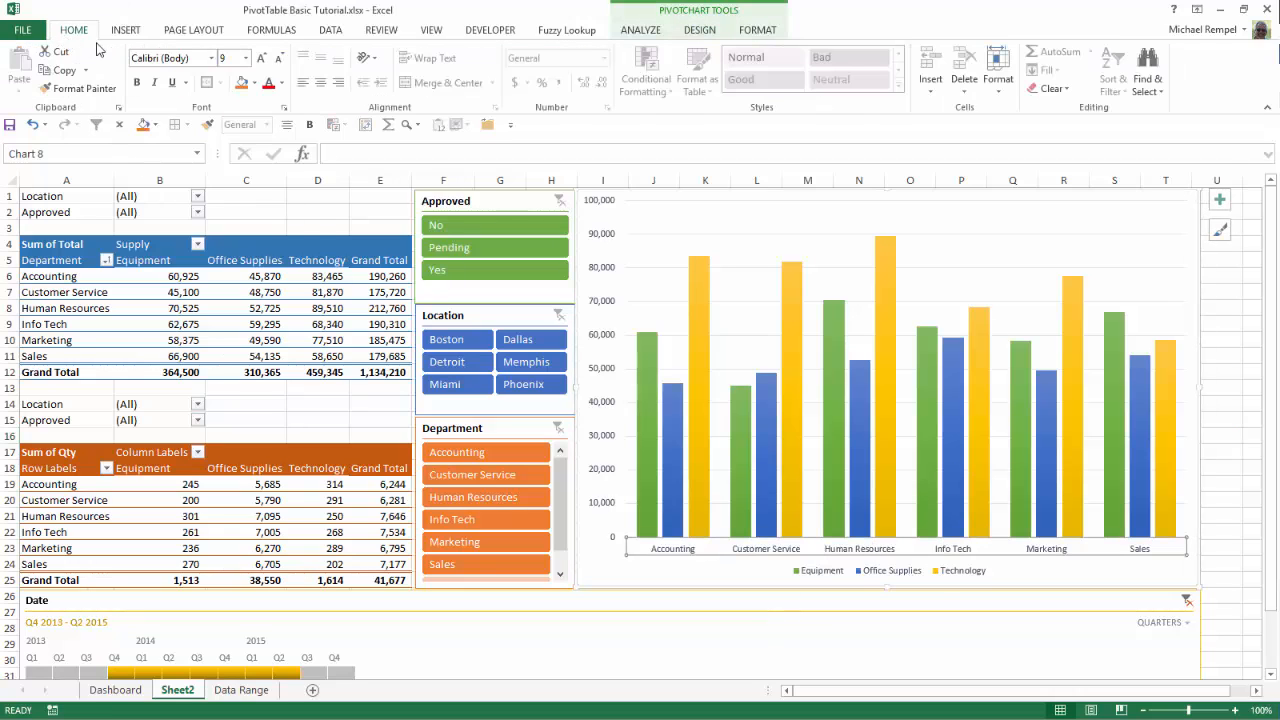
left_click(262, 58)
left_click(262, 58)
left_click(262, 58)
left_click(262, 58)
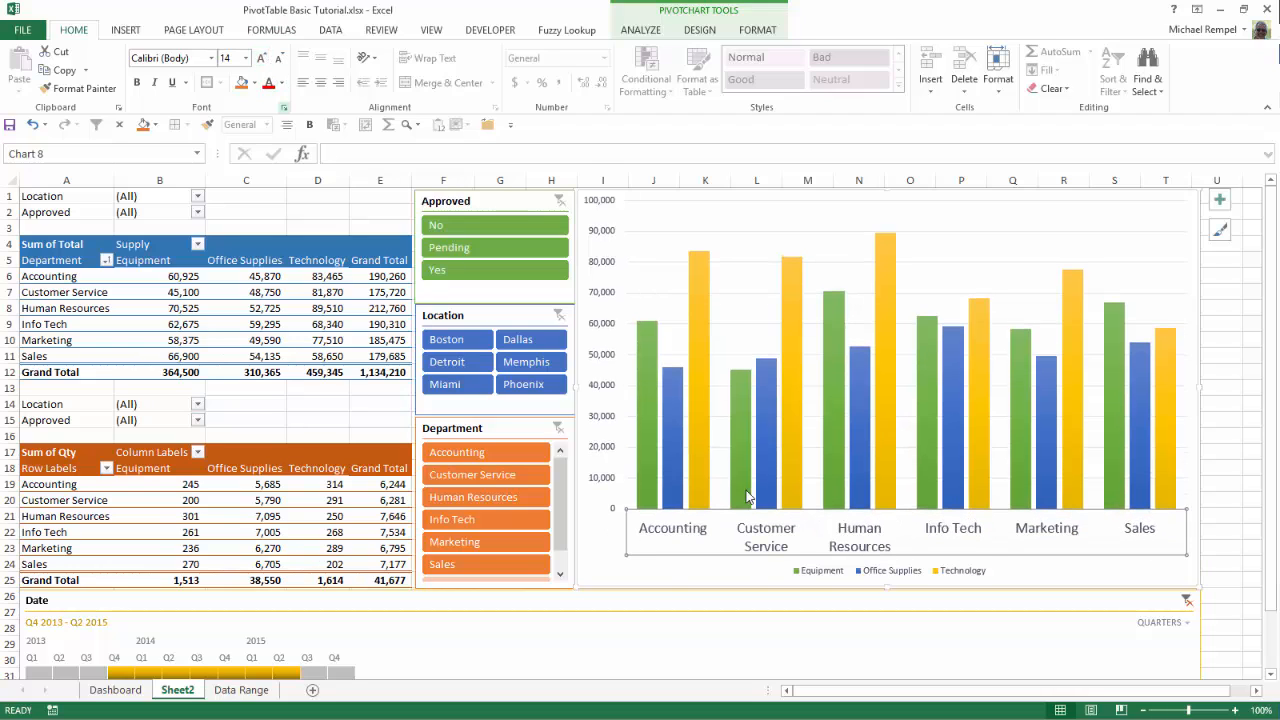
- Enlarge the chart legend's font by two size steps
left_click(868, 574)
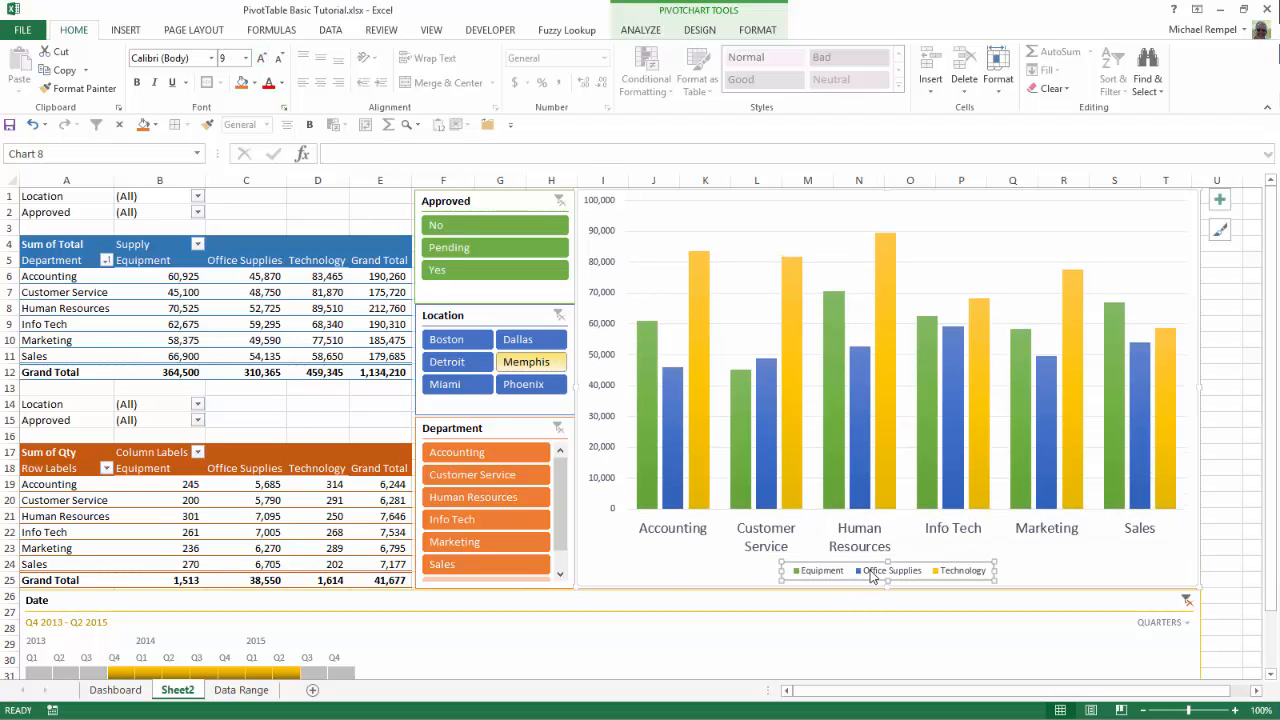
left_click(261, 60)
left_click(261, 60)
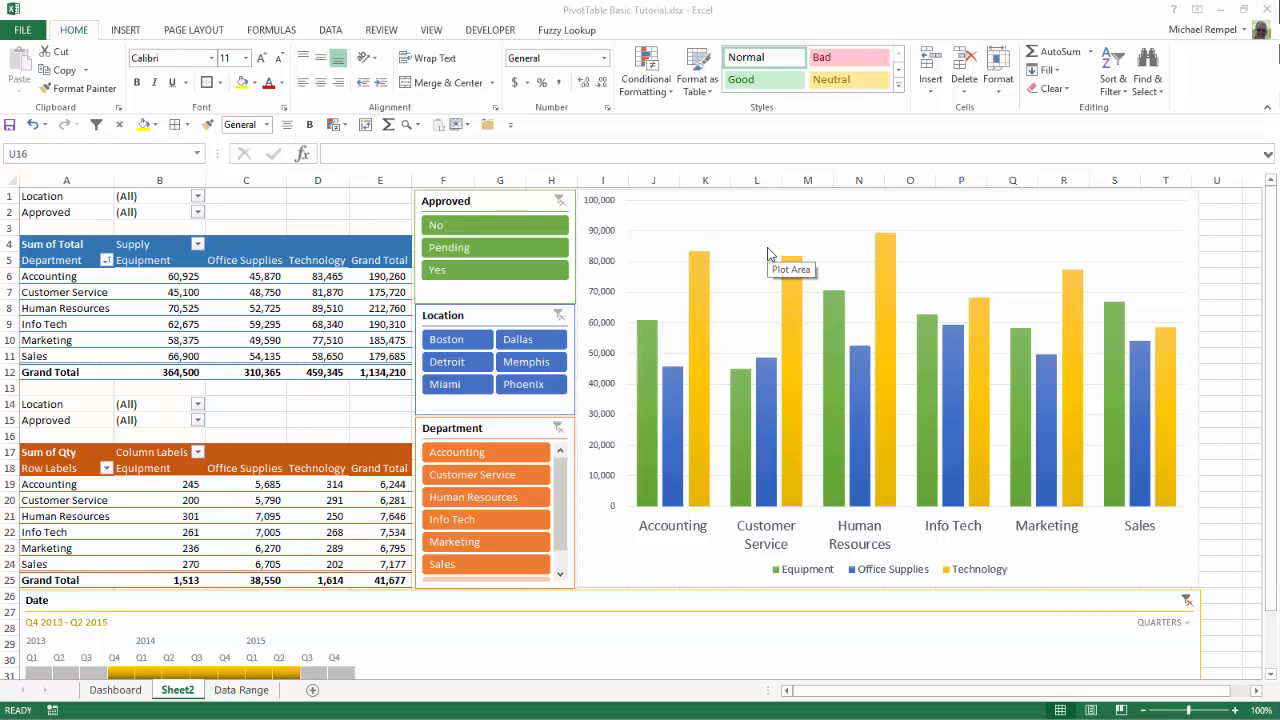
- Auto-hide the ribbon so the whole dashboard fits on screen, and select an empty cell below the timeline
left_click(1198, 9)
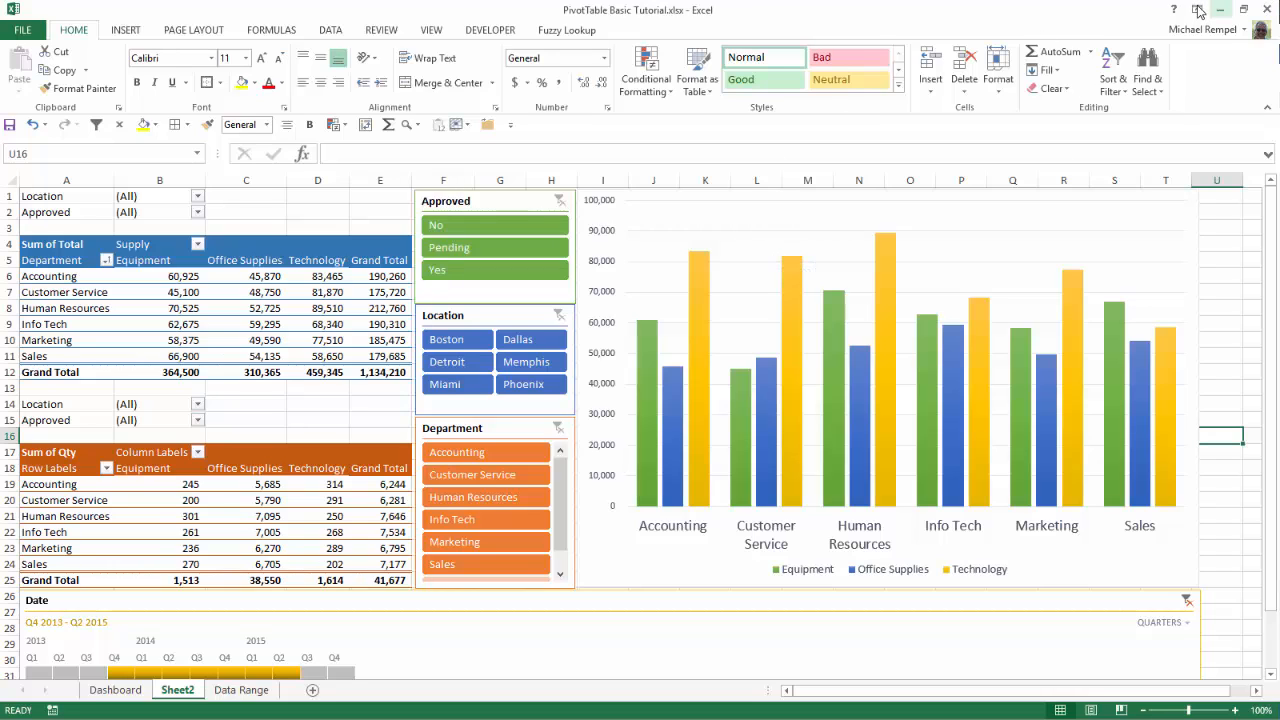
left_click(1197, 10)
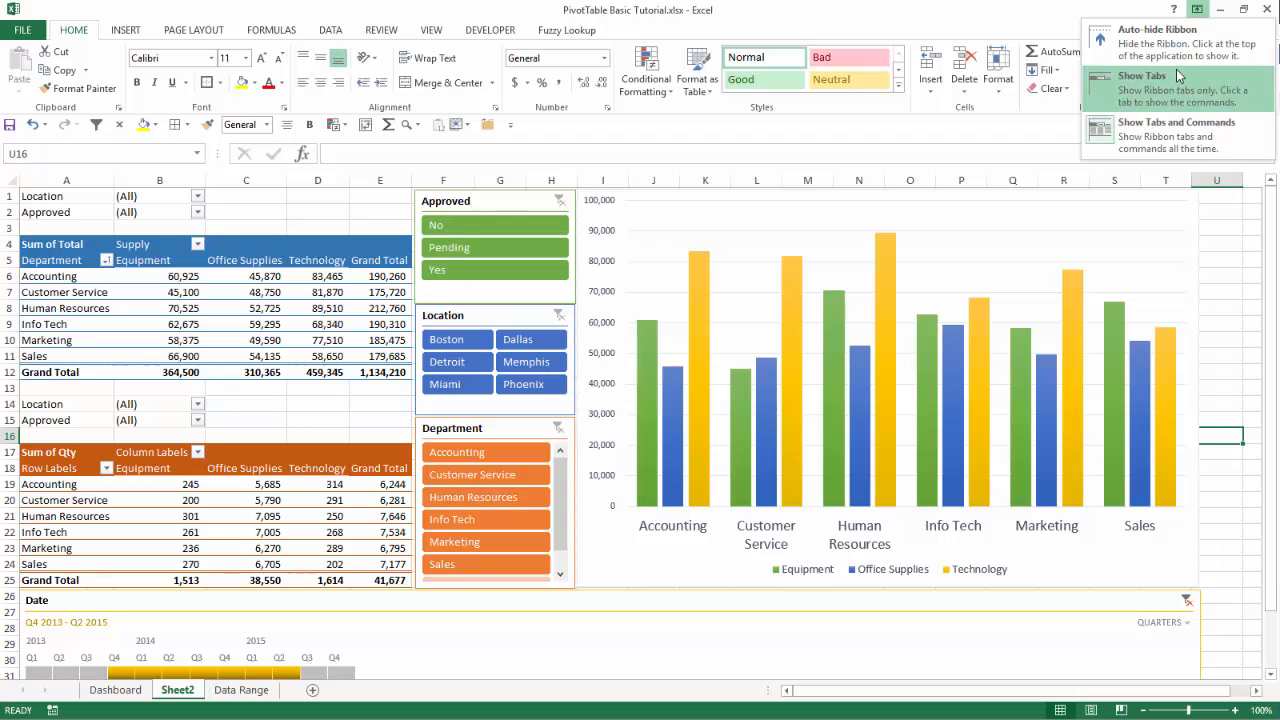
left_click(1172, 45)
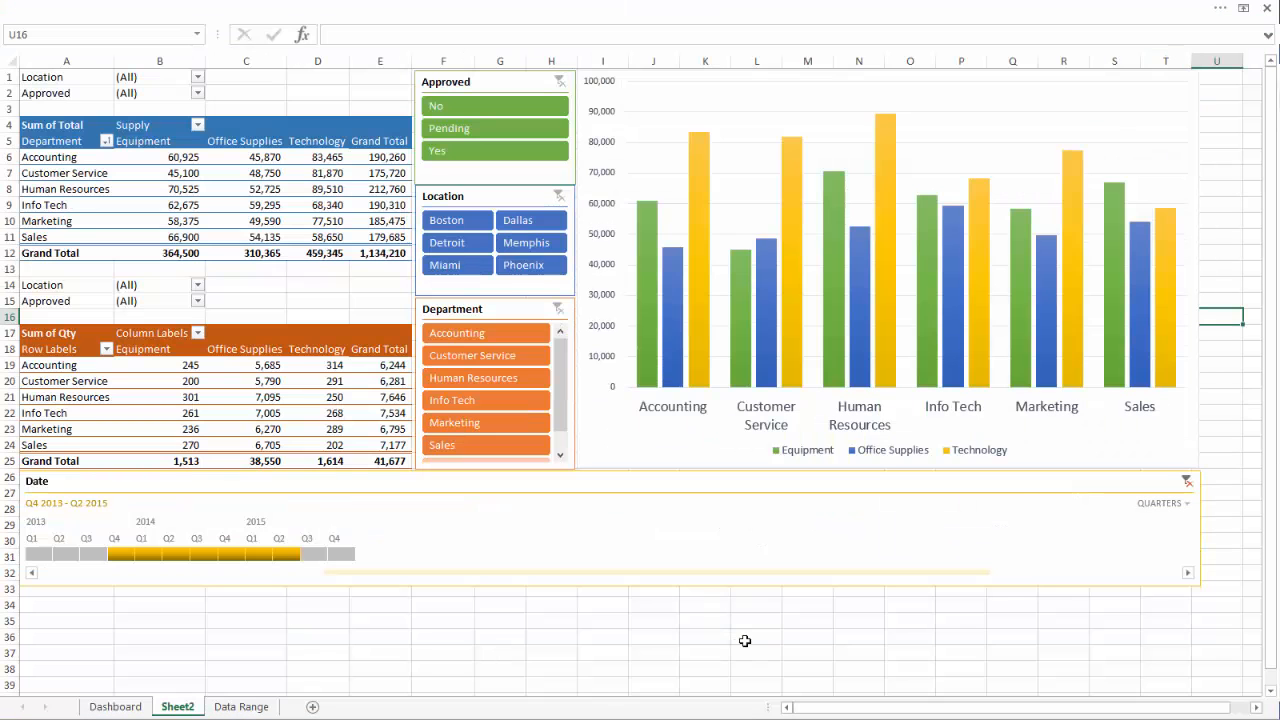
left_click(716, 651)
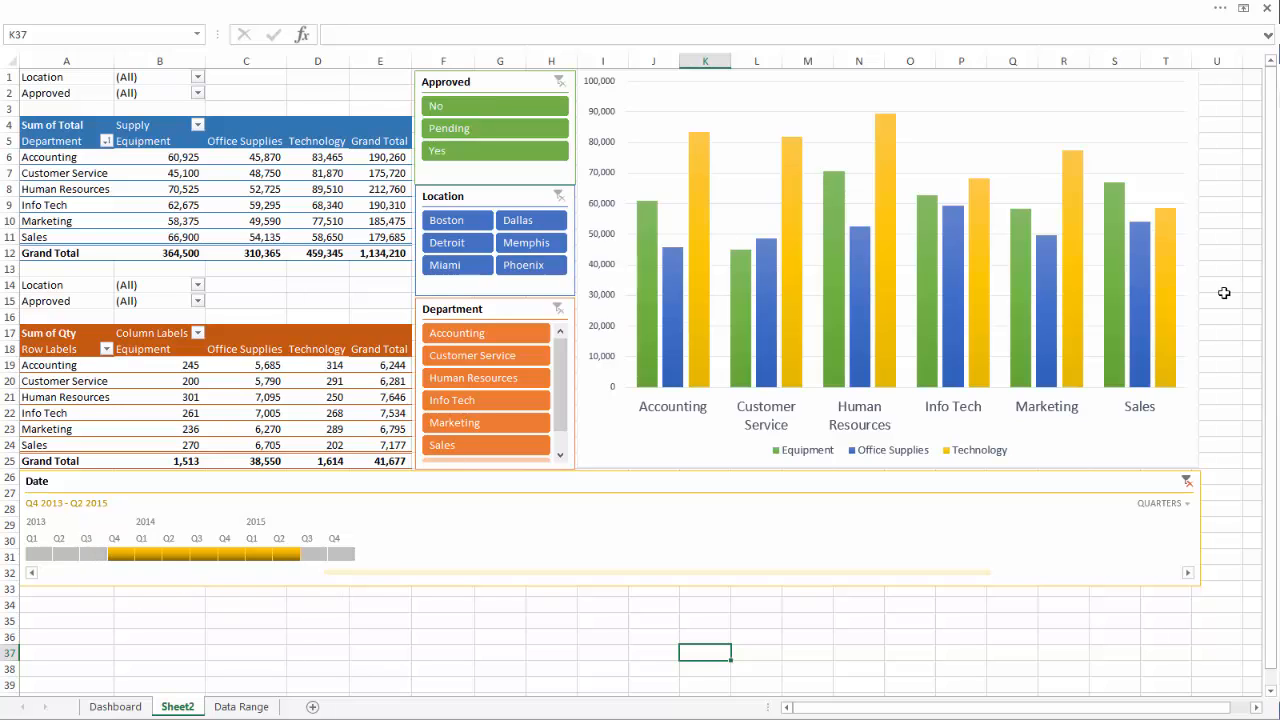
- Filter the Approved slicer to No and clear the Date timeline filter to include all periods
mouse_move(859, 288)
left_click(495, 106)
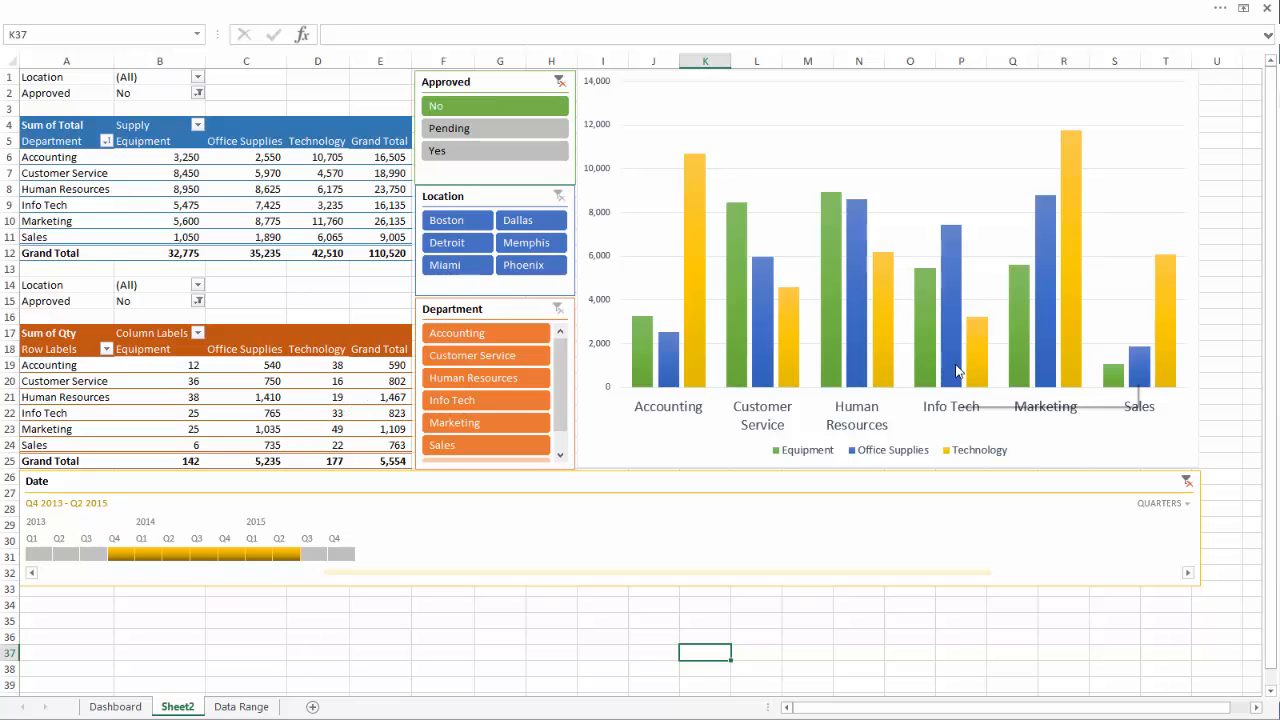
left_click(1187, 484)
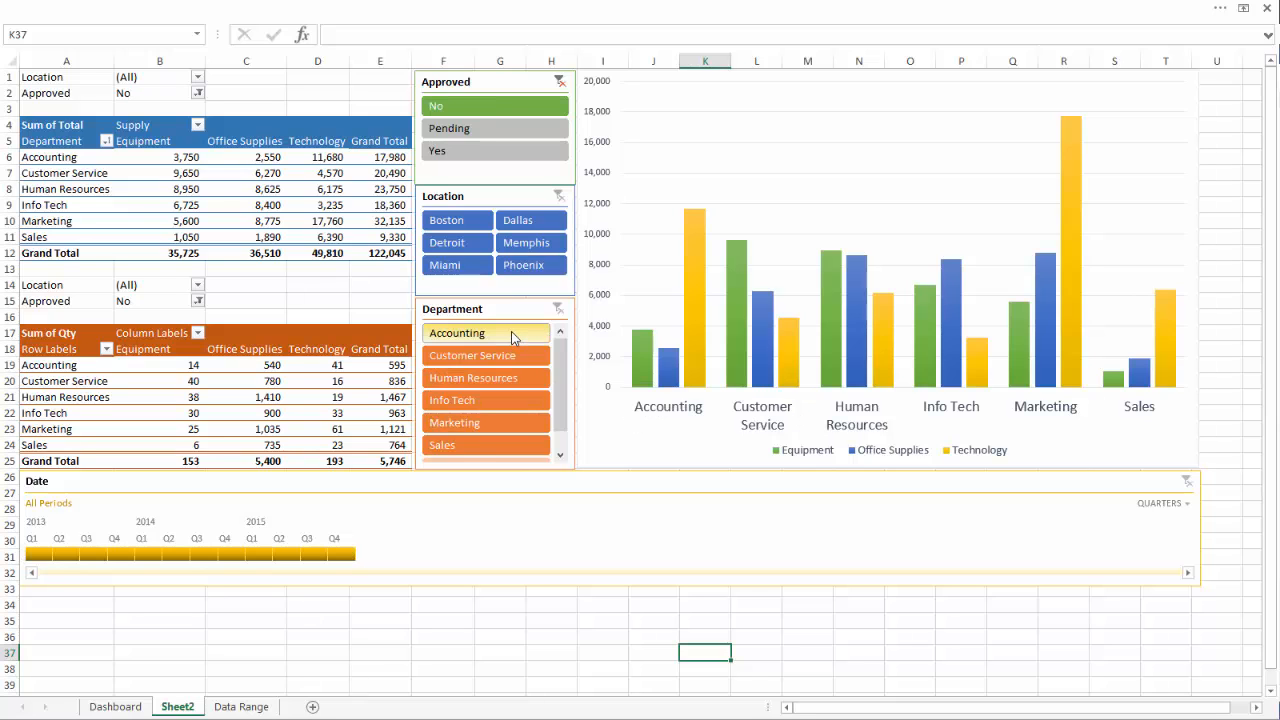
- Filter the Department slicer to Accounting, Customer Service, Human Resources and Info Tech
left_click(511, 333)
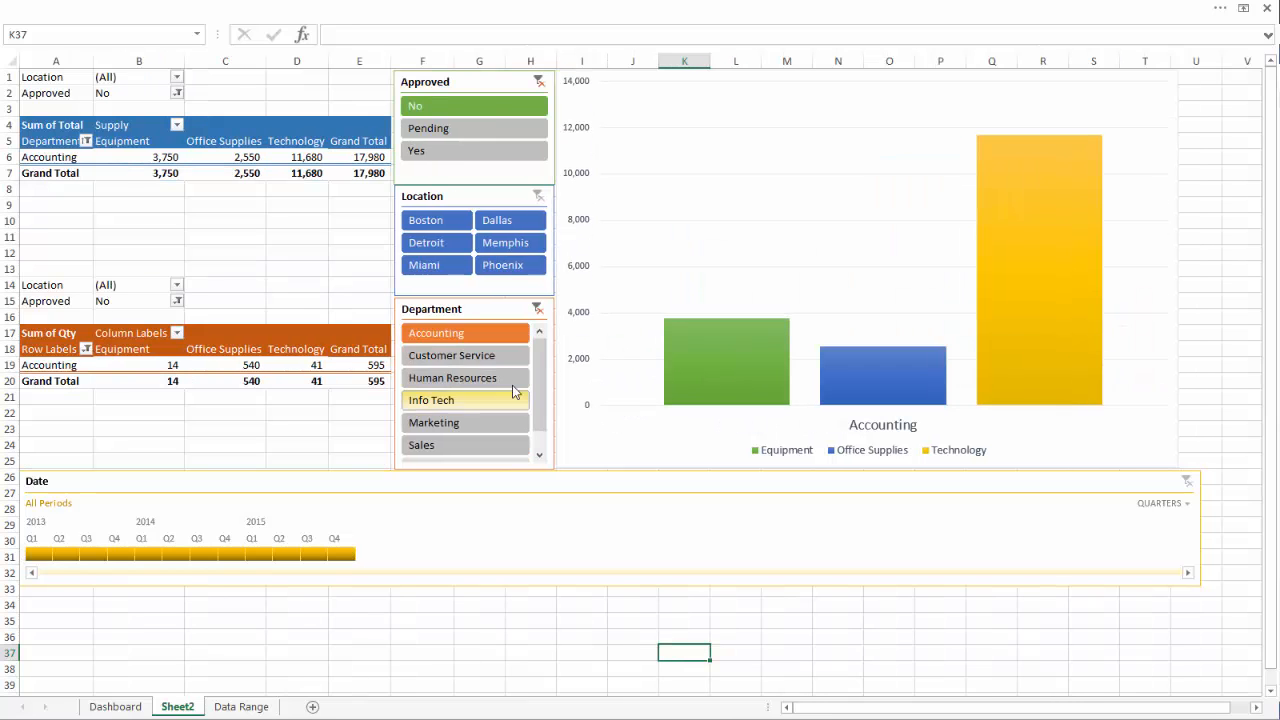
left_click(500, 356, "ctrl")
left_click(498, 380, "ctrl")
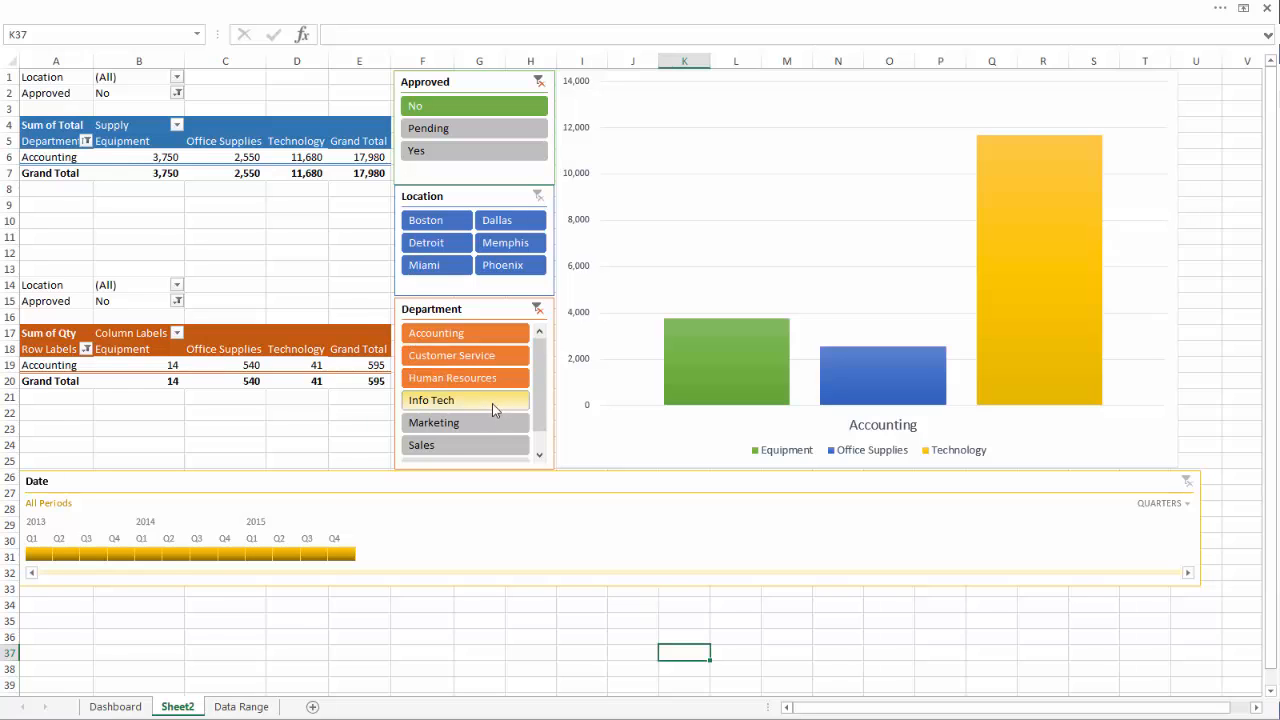
left_click(492, 401, "ctrl")
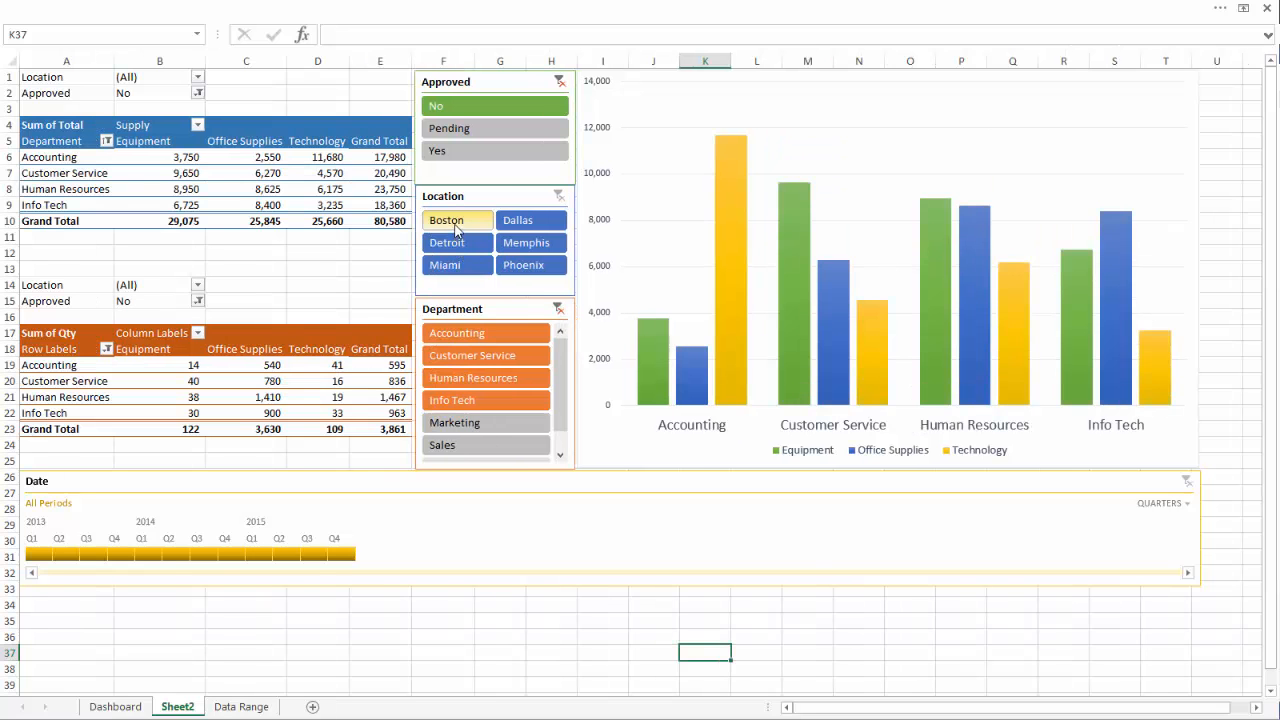
- Filter the Location slicer to Boston, Dallas and Phoenix
left_click(455, 228)
left_click(520, 222, "ctrl")
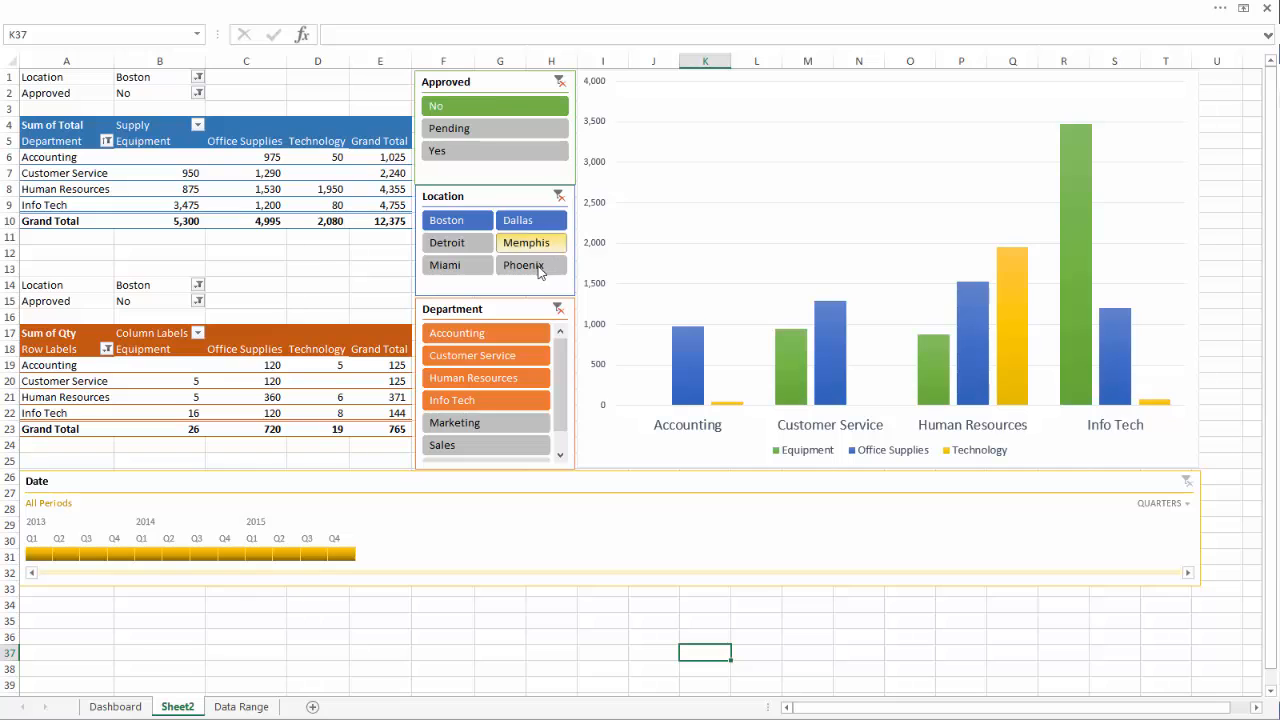
left_click(543, 272, "ctrl")
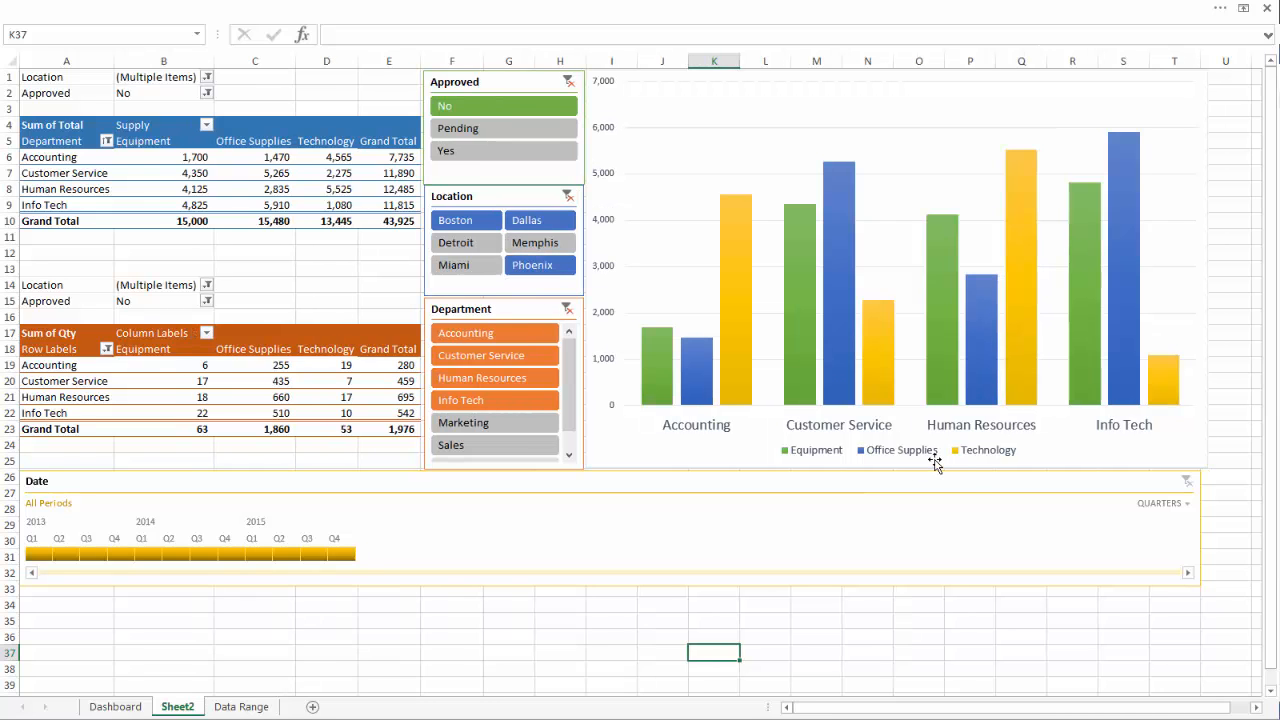